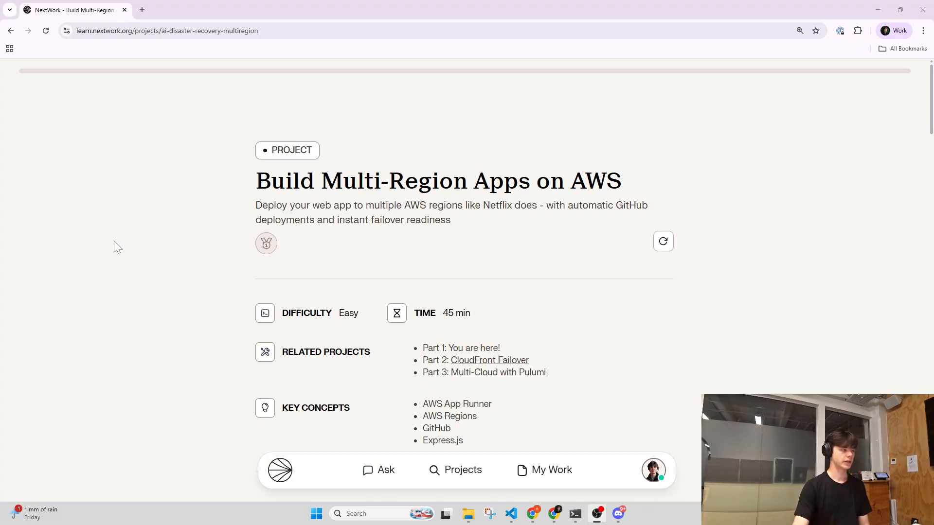
- Read the project's difficulty, related projects and key concepts, and the 30 second Summary of multi-region deployment
{"action": "scroll", "coordinate": [392, 292], "scroll_direction": "down", "scroll_amount": 1}
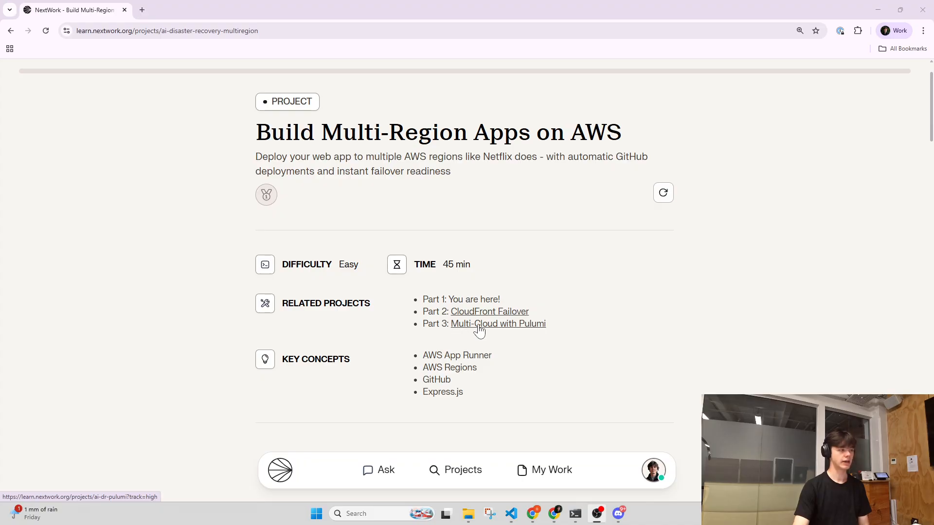
{"action": "scroll", "coordinate": [424, 349], "scroll_direction": "down", "scroll_amount": 1}
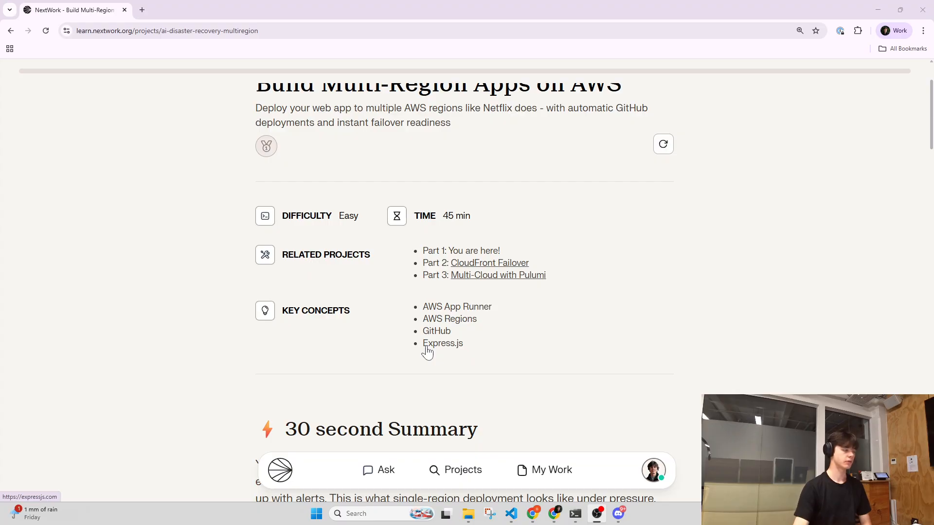
{"action": "scroll", "coordinate": [427, 352], "scroll_direction": "down", "scroll_amount": 4}
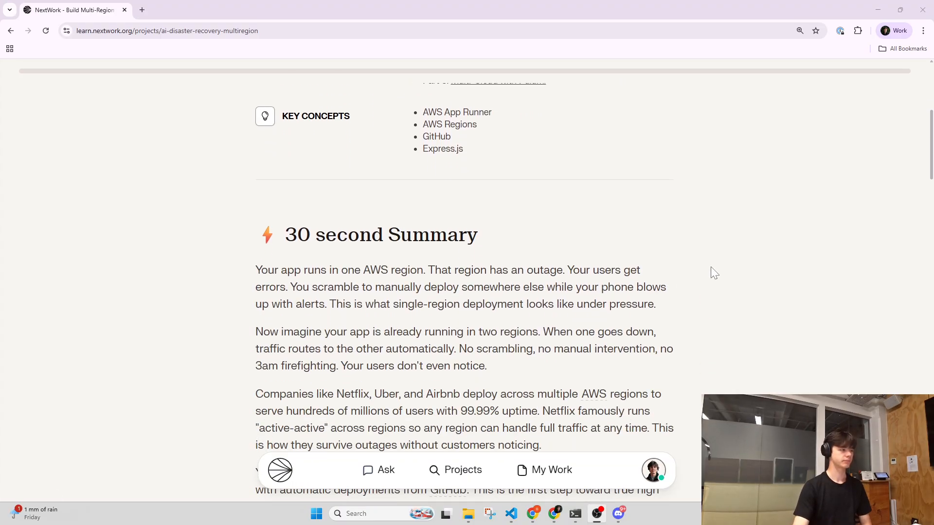
{"action": "scroll", "coordinate": [711, 267], "scroll_direction": "down", "scroll_amount": 2}
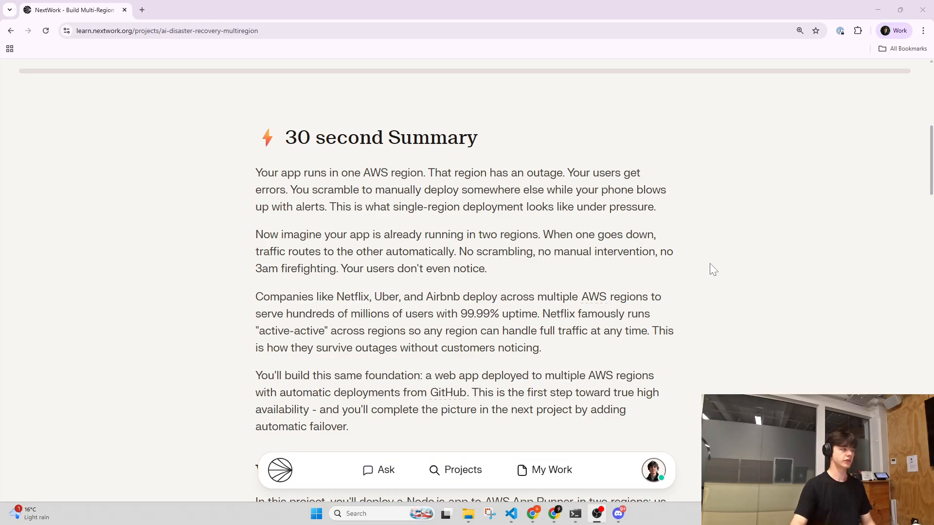
{"action": "double_click", "coordinate": [305, 268]}
{"action": "left_click_drag", "start_coordinate": [342, 269], "coordinate": [504, 271]}
{"action": "left_click", "coordinate": [504, 270]}
{"action": "scroll", "coordinate": [496, 267], "scroll_direction": "down", "scroll_amount": 1}
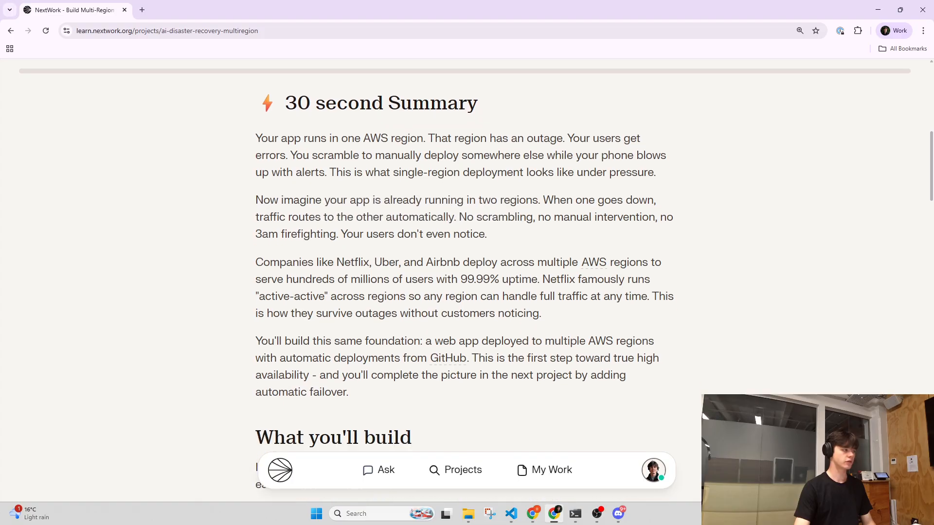
{"action": "left_click_drag", "start_coordinate": [262, 249], "coordinate": [336, 249]}
{"action": "double_click", "coordinate": [352, 248]}
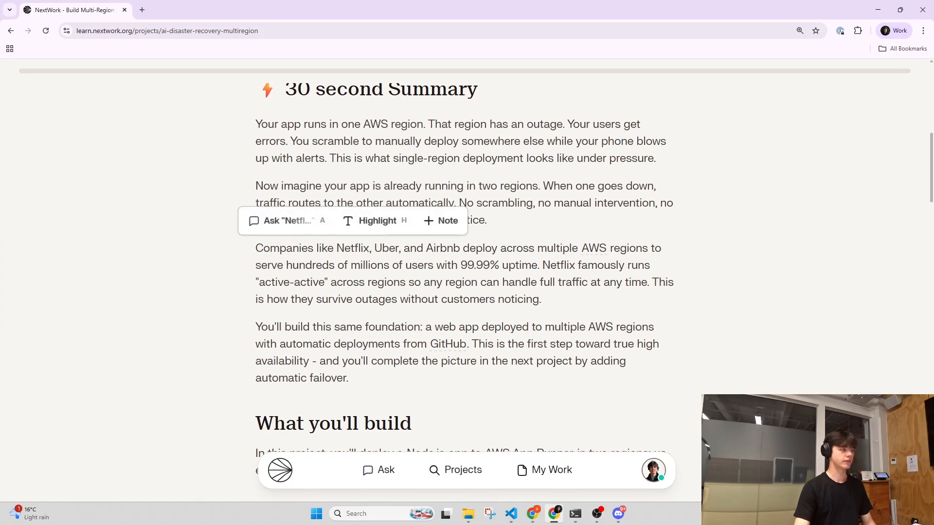
{"action": "double_click", "coordinate": [387, 248]}
{"action": "double_click", "coordinate": [443, 248]}
{"action": "left_click", "coordinate": [458, 248]}
{"action": "left_click_drag", "start_coordinate": [469, 248], "coordinate": [538, 249]}
{"action": "left_click", "coordinate": [547, 249]}
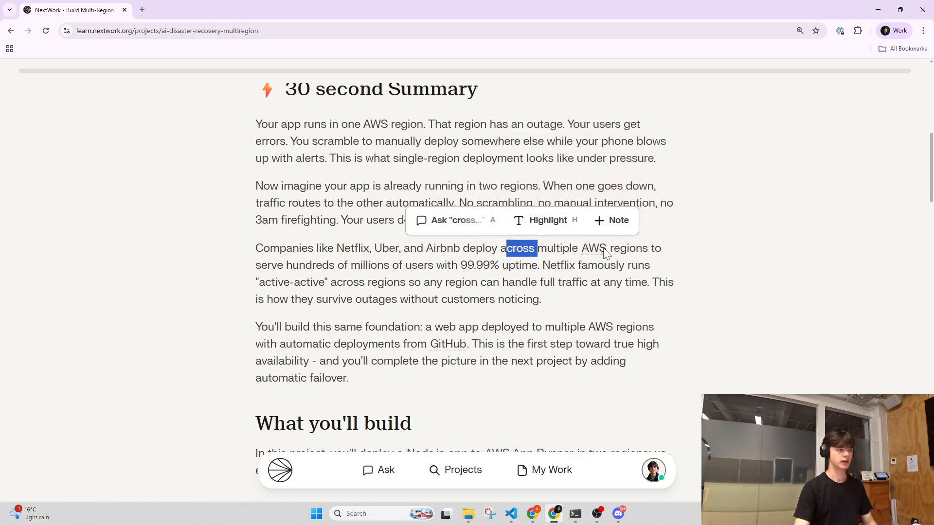
{"action": "left_click_drag", "start_coordinate": [253, 265], "coordinate": [647, 282]}
{"action": "left_click", "coordinate": [489, 266]}
{"action": "left_click", "coordinate": [490, 265]}
{"action": "left_click", "coordinate": [531, 266]}
{"action": "left_click_drag", "start_coordinate": [255, 299], "coordinate": [551, 299]}
{"action": "left_click", "coordinate": [551, 299]}
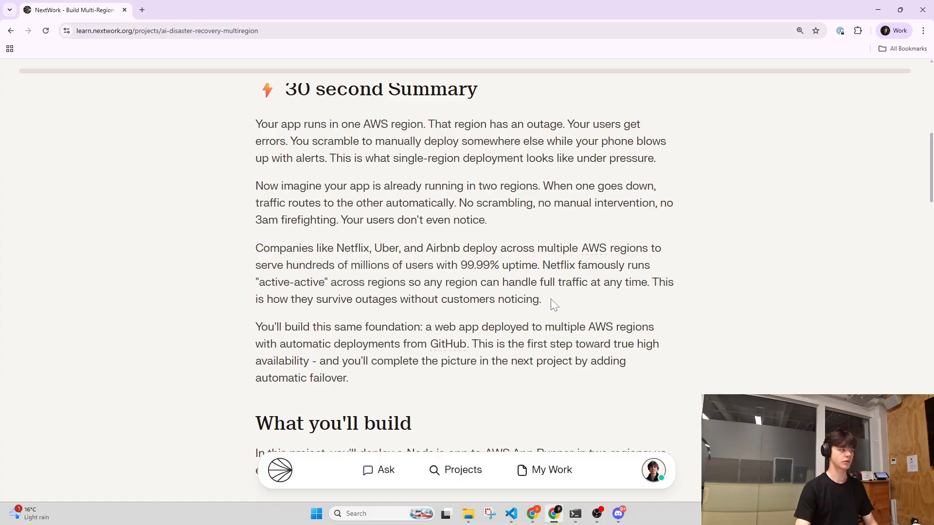
- Read the What you'll build section, including the AWS App Runner introduction and the prerequisites
{"action": "scroll", "coordinate": [290, 310], "scroll_direction": "down", "scroll_amount": 1}
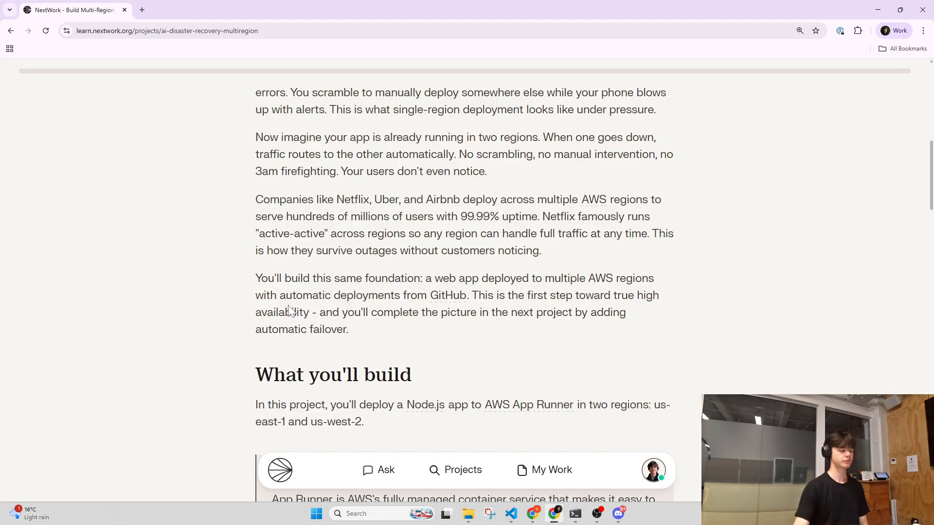
{"action": "scroll", "coordinate": [289, 310], "scroll_direction": "down", "scroll_amount": 4}
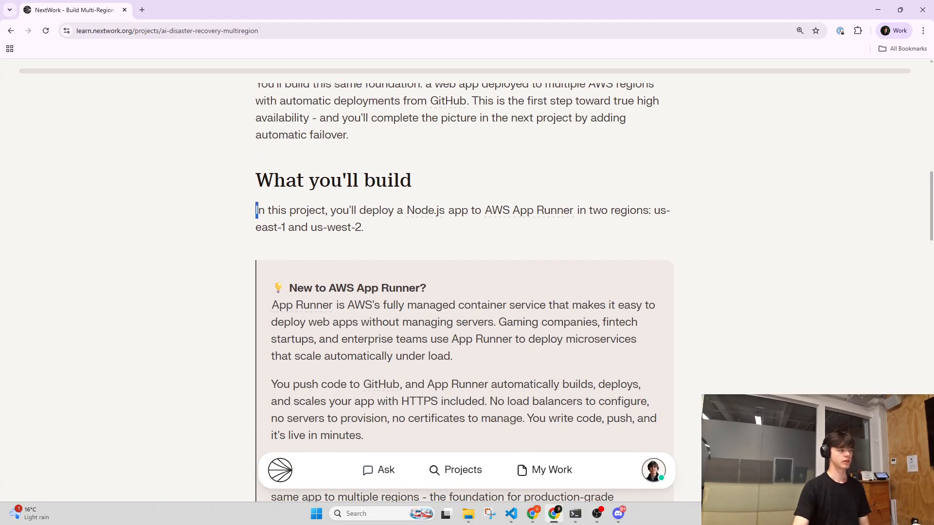
{"action": "left_click_drag", "start_coordinate": [256, 210], "coordinate": [364, 227]}
{"action": "left_click", "coordinate": [417, 236]}
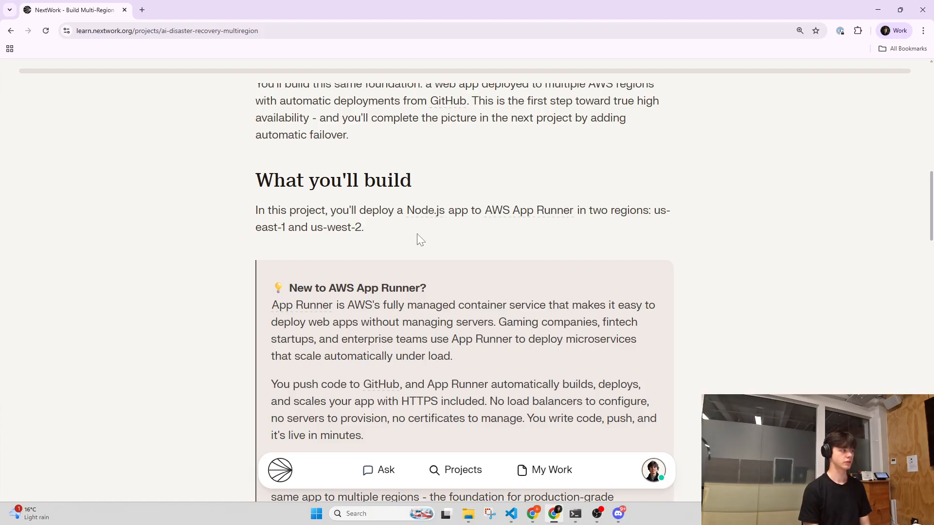
{"action": "scroll", "coordinate": [416, 233], "scroll_direction": "down", "scroll_amount": 2}
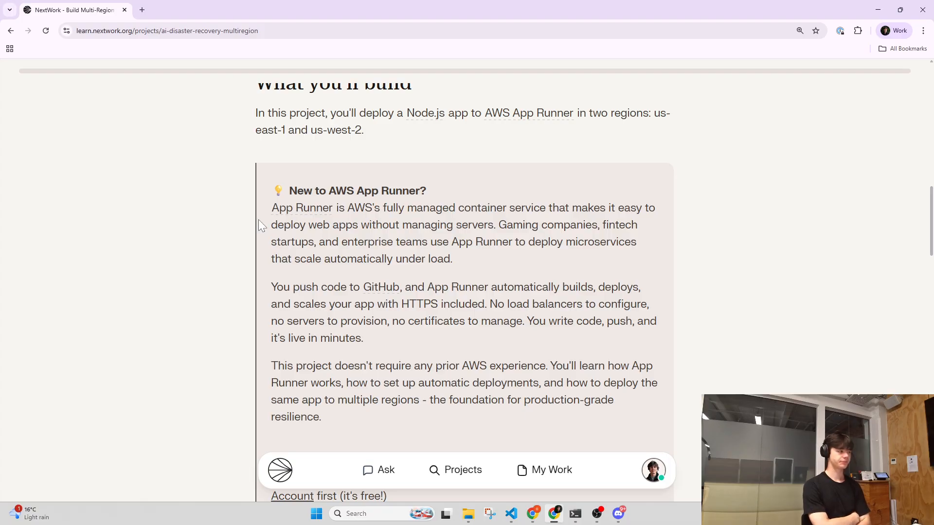
{"action": "scroll", "coordinate": [259, 220], "scroll_direction": "down", "scroll_amount": 1}
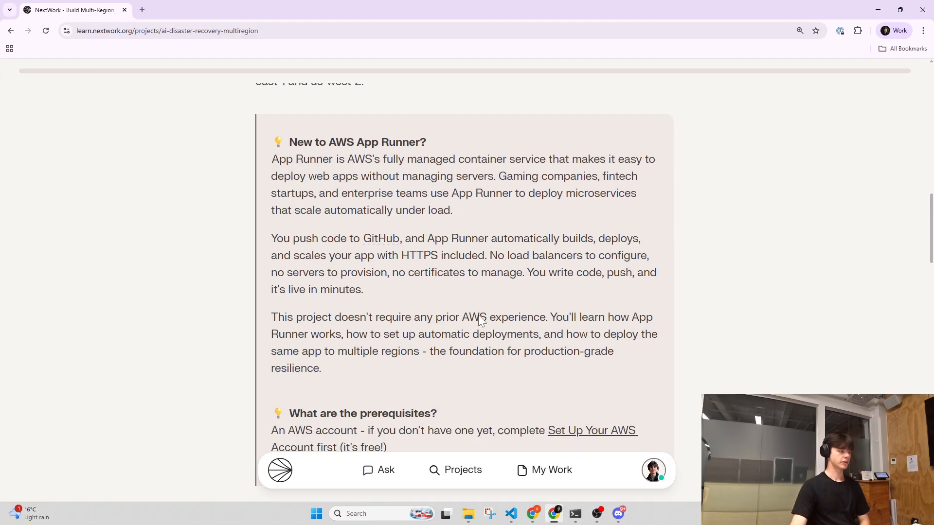
{"action": "left_click_drag", "start_coordinate": [395, 334], "coordinate": [541, 351]}
{"action": "left_click", "coordinate": [541, 352]}
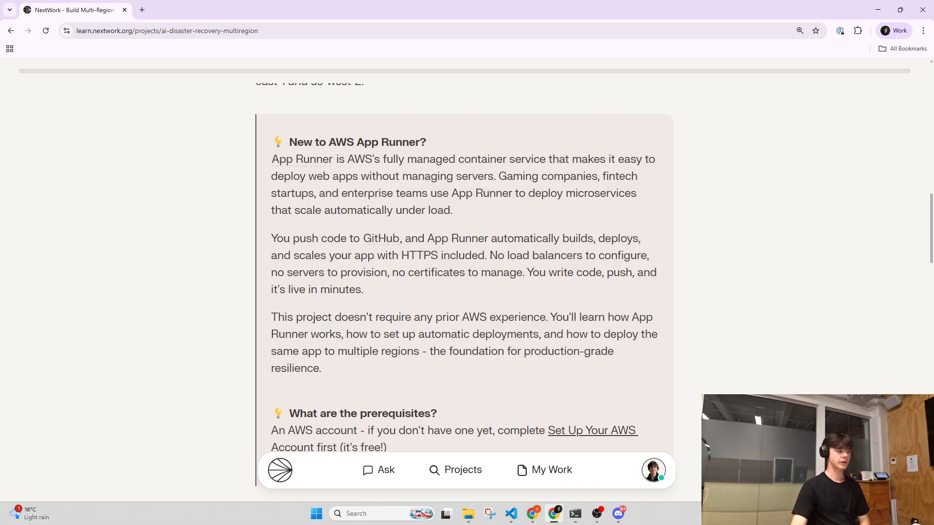
{"action": "left_click_drag", "start_coordinate": [548, 317], "coordinate": [608, 352]}
{"action": "left_click_drag", "start_coordinate": [353, 335], "coordinate": [383, 335]}
{"action": "left_click", "coordinate": [383, 335]}
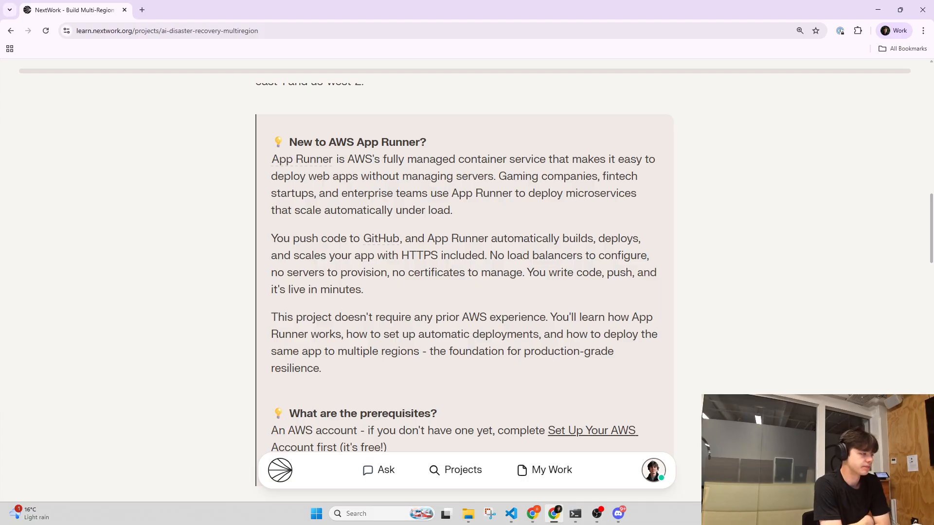
{"action": "scroll", "coordinate": [491, 333], "scroll_direction": "down", "scroll_amount": 2}
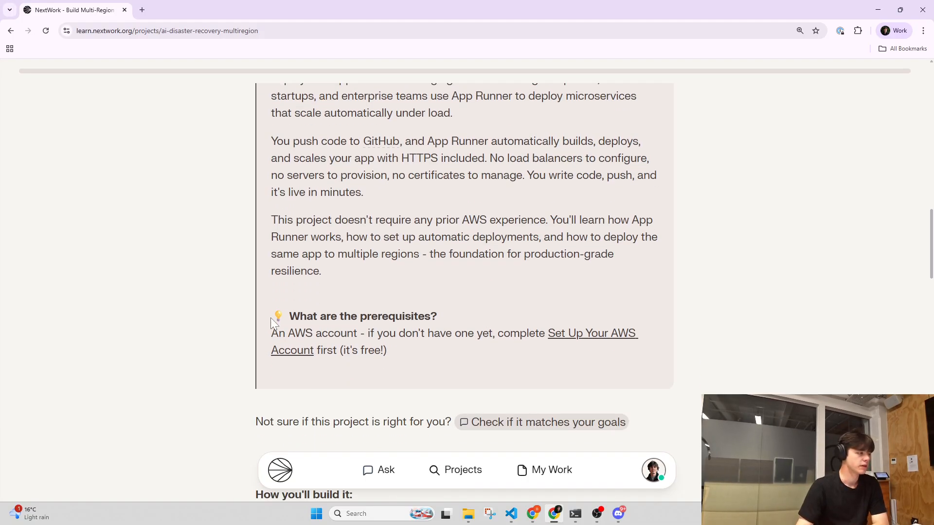
{"action": "left_click_drag", "start_coordinate": [240, 325], "coordinate": [391, 354]}
{"action": "left_click", "coordinate": [528, 322]}
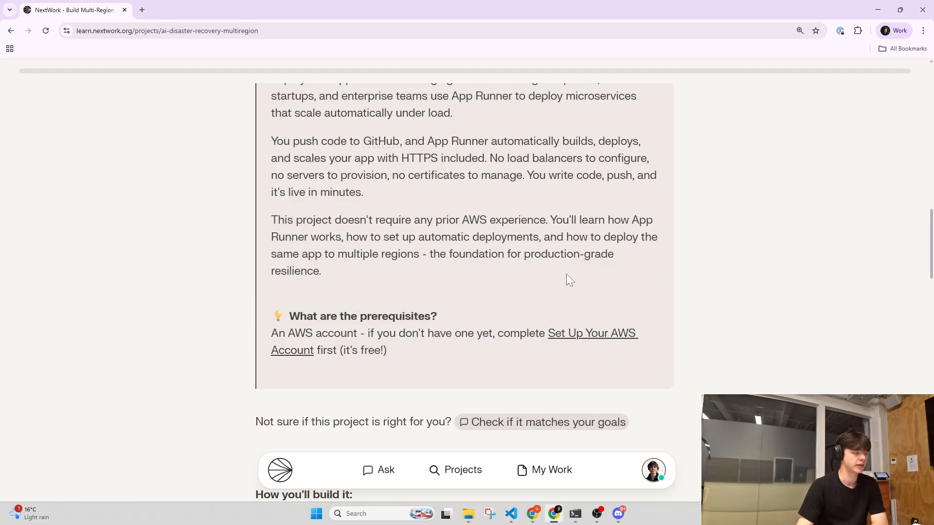
{"action": "scroll", "coordinate": [464, 348], "scroll_direction": "down", "scroll_amount": 1}
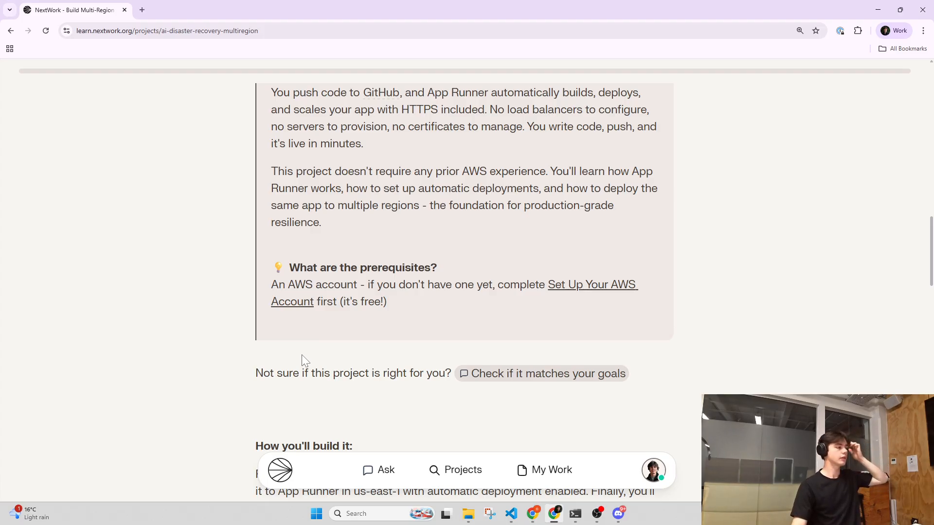
{"action": "scroll", "coordinate": [282, 357], "scroll_direction": "down", "scroll_amount": 1}
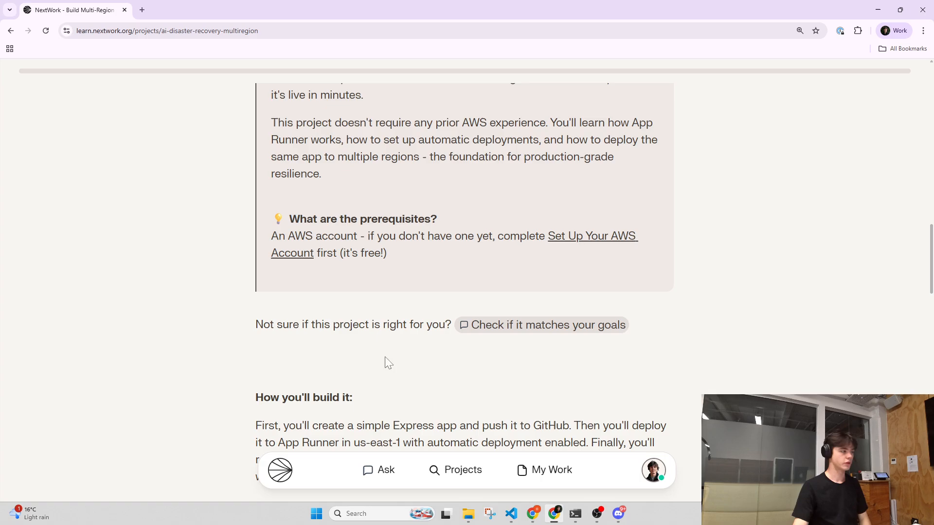
- Open the assistant's question on whether the project matches your goals, and discard it unsent
{"action": "left_click", "coordinate": [544, 325]}
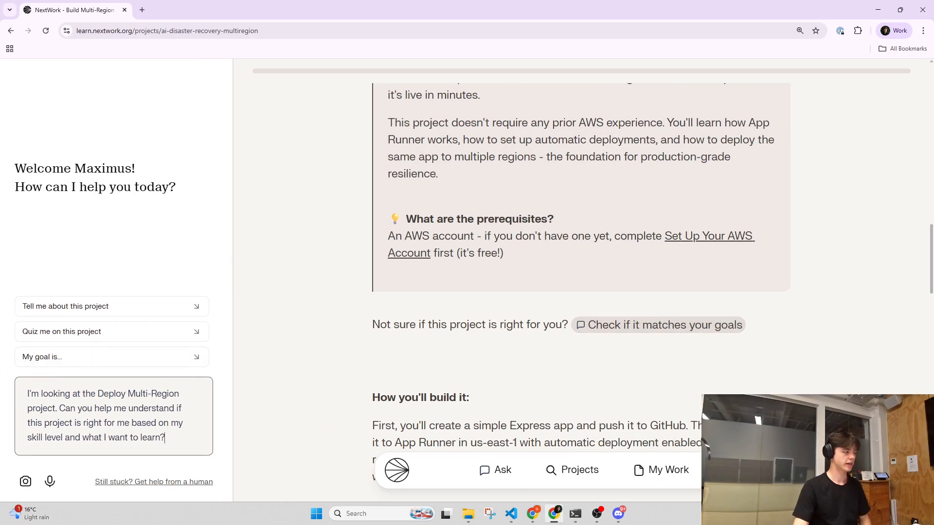
{"action": "key", "text": "ctrl+a"}
{"action": "key", "text": "BackSpace"}
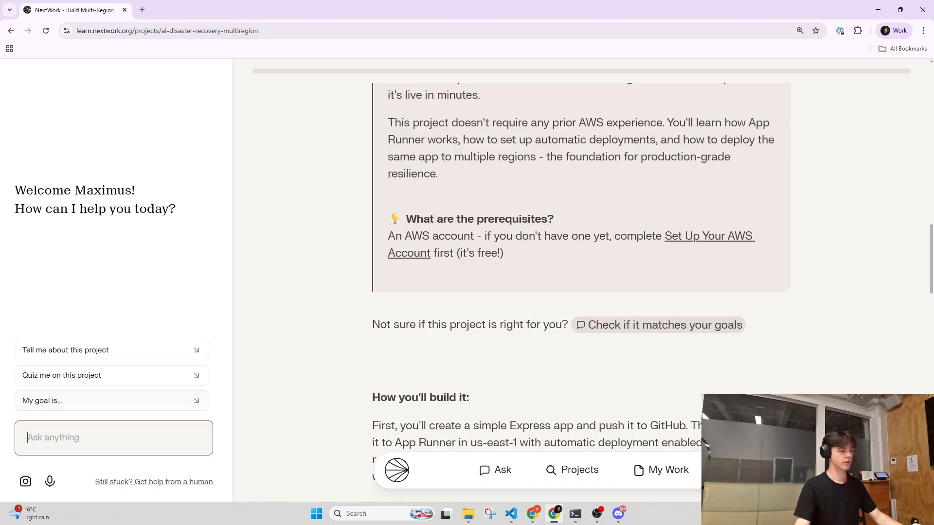
{"action": "left_click", "coordinate": [497, 475]}
- Read the How you'll build it description and examine the architecture diagram enlarged
{"action": "scroll", "coordinate": [443, 384], "scroll_direction": "down", "scroll_amount": 3}
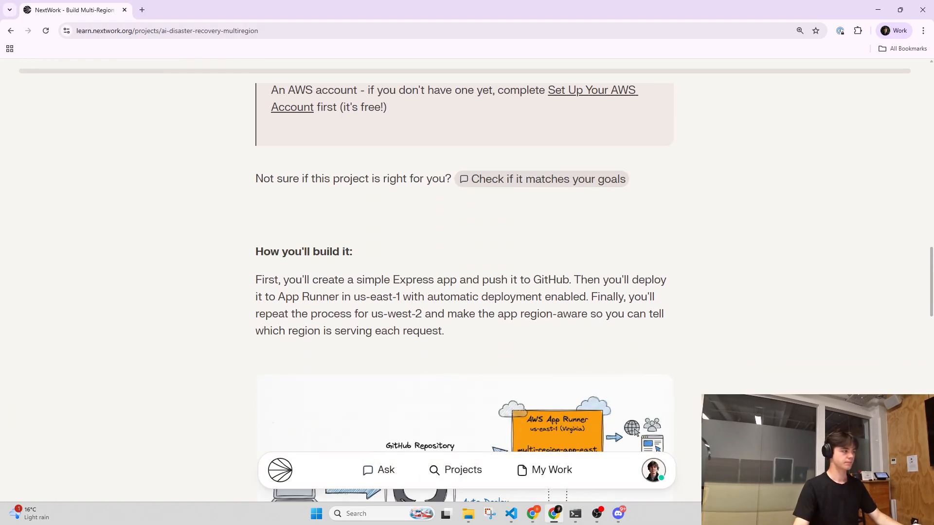
{"action": "left_click_drag", "start_coordinate": [256, 281], "coordinate": [474, 334]}
{"action": "left_click", "coordinate": [287, 296]}
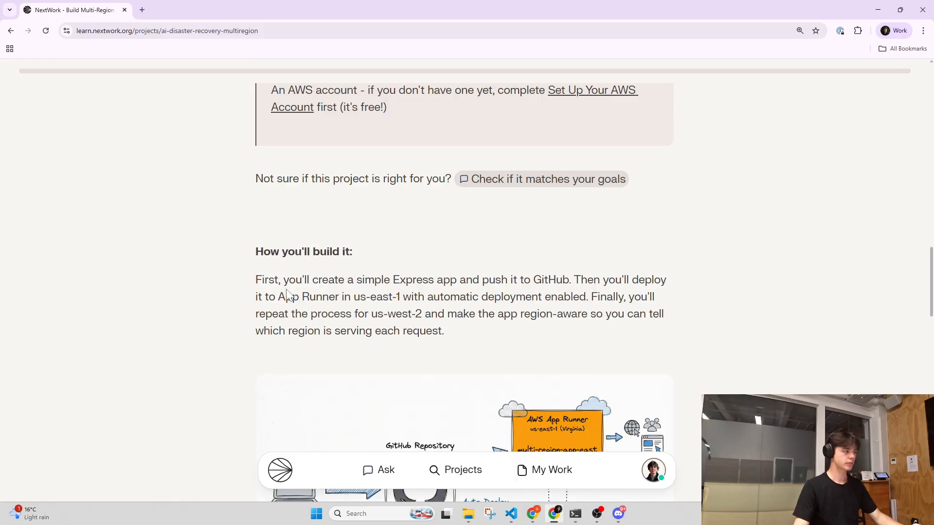
{"action": "left_click_drag", "start_coordinate": [259, 279], "coordinate": [490, 342]}
{"action": "left_click", "coordinate": [456, 338]}
{"action": "scroll", "coordinate": [457, 338], "scroll_direction": "down", "scroll_amount": 1}
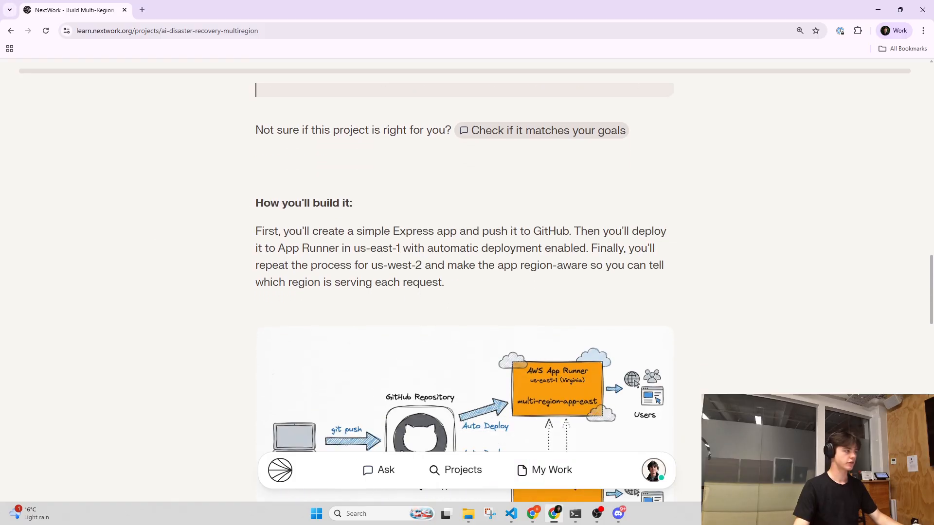
{"action": "scroll", "coordinate": [378, 248], "scroll_direction": "down", "scroll_amount": 2}
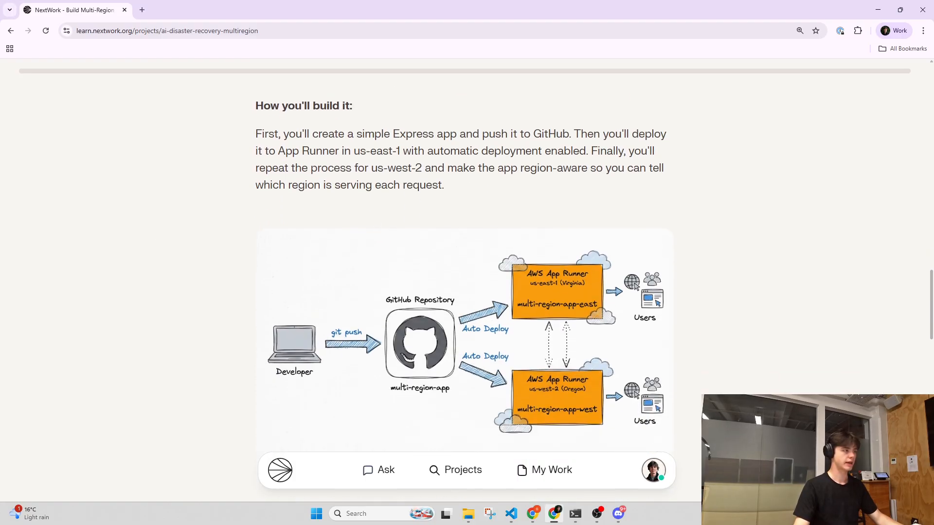
{"action": "left_click_drag", "start_coordinate": [491, 134], "coordinate": [551, 134]}
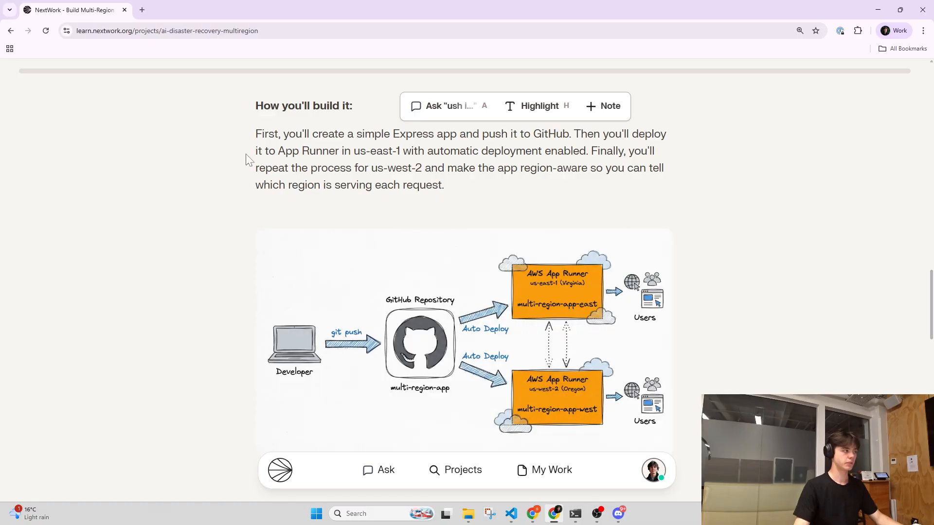
{"action": "left_click_drag", "start_coordinate": [253, 154], "coordinate": [510, 152]}
{"action": "left_click", "coordinate": [330, 152]}
{"action": "left_click", "coordinate": [398, 152]}
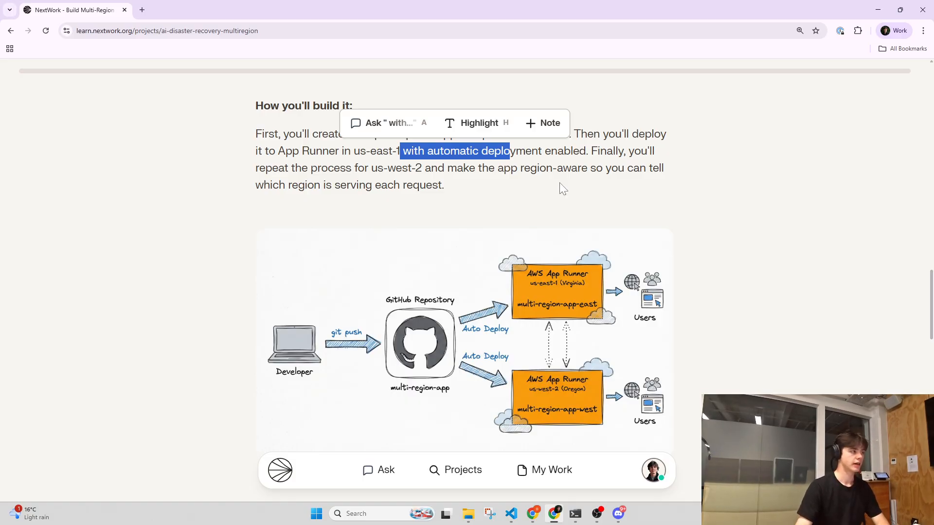
{"action": "left_click_drag", "start_coordinate": [313, 185], "coordinate": [457, 182]}
{"action": "left_click", "coordinate": [456, 182]}
{"action": "scroll", "coordinate": [501, 223], "scroll_direction": "down", "scroll_amount": 1}
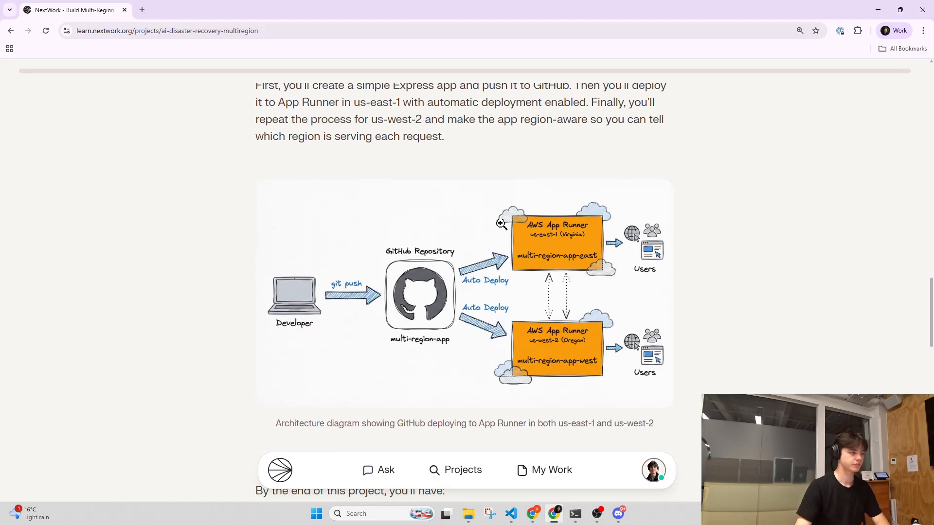
{"action": "left_click", "coordinate": [374, 290]}
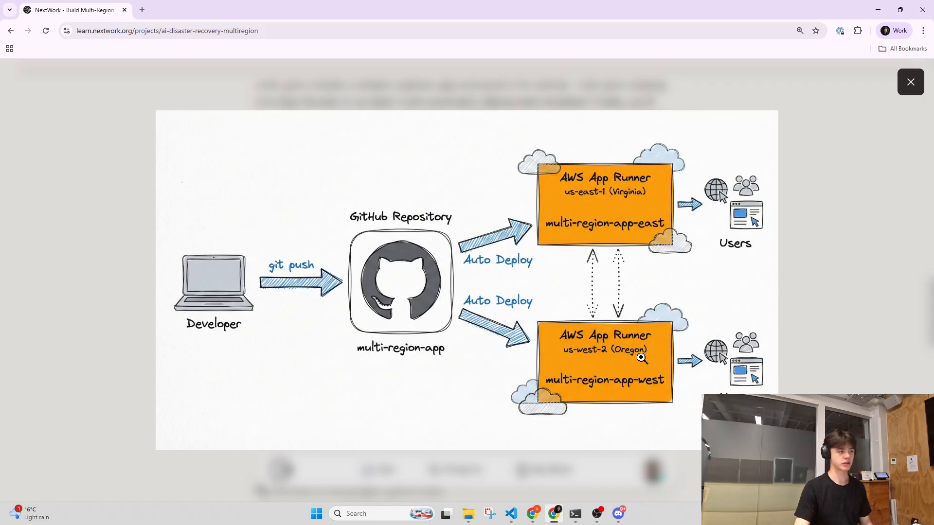
{"action": "left_click", "coordinate": [903, 297]}
- Review the list of end-of-project outcomes, the Multi-Region App Deployment quiz offer and the Choose Your Mode options
{"action": "scroll", "coordinate": [582, 319], "scroll_direction": "down", "scroll_amount": 3}
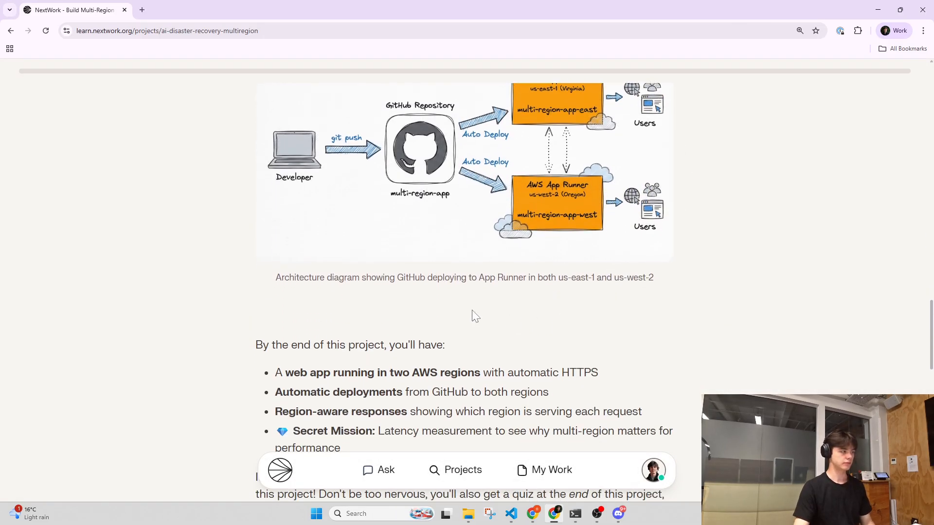
{"action": "scroll", "coordinate": [475, 316], "scroll_direction": "down", "scroll_amount": 2}
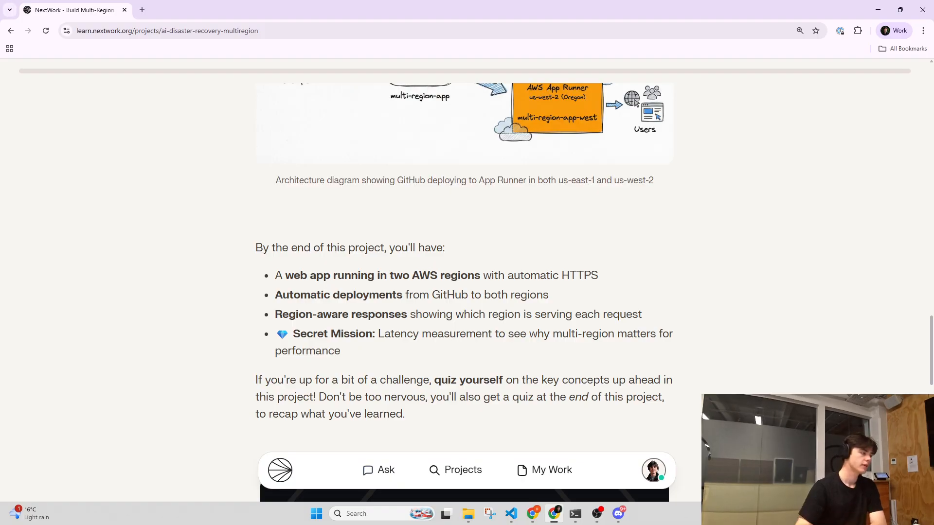
{"action": "scroll", "coordinate": [467, 292], "scroll_direction": "down", "scroll_amount": 1}
{"action": "scroll", "coordinate": [364, 331], "scroll_direction": "down", "scroll_amount": 2}
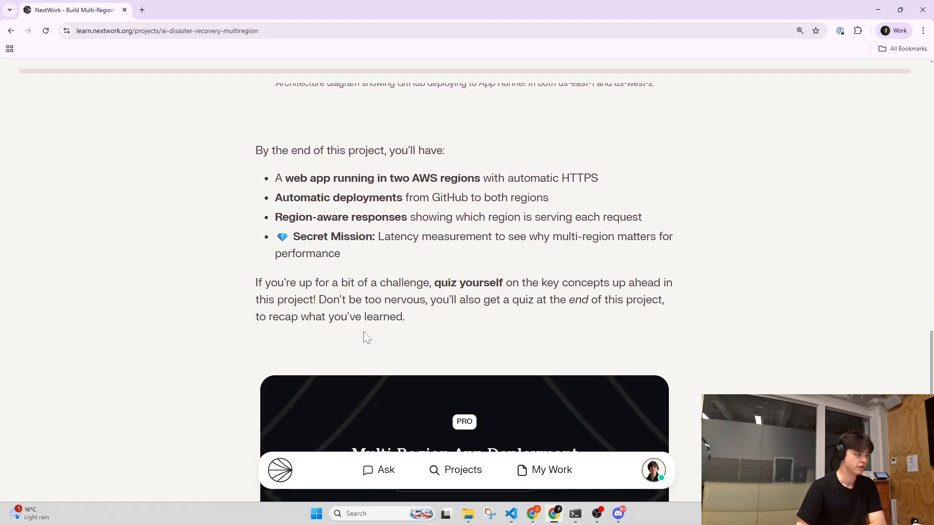
{"action": "scroll", "coordinate": [485, 228], "scroll_direction": "down", "scroll_amount": 3}
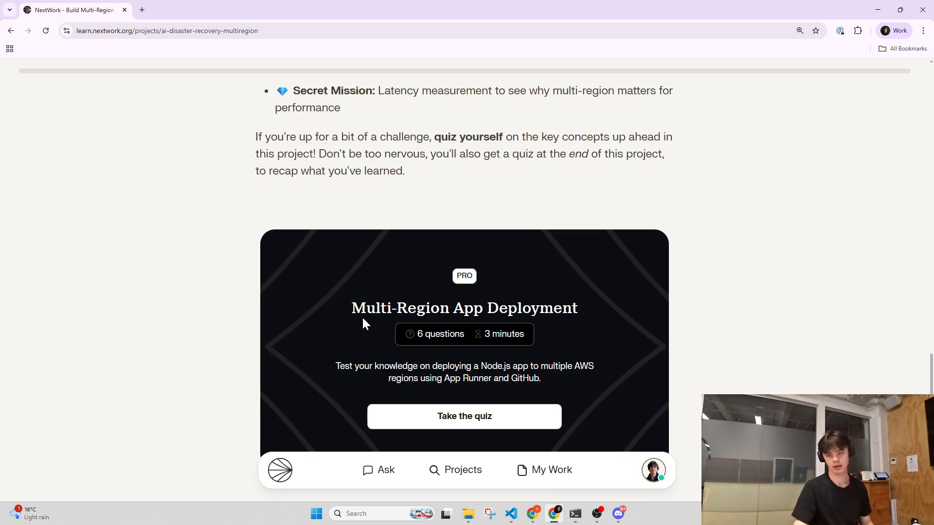
{"action": "scroll", "coordinate": [363, 320], "scroll_direction": "down", "scroll_amount": 3}
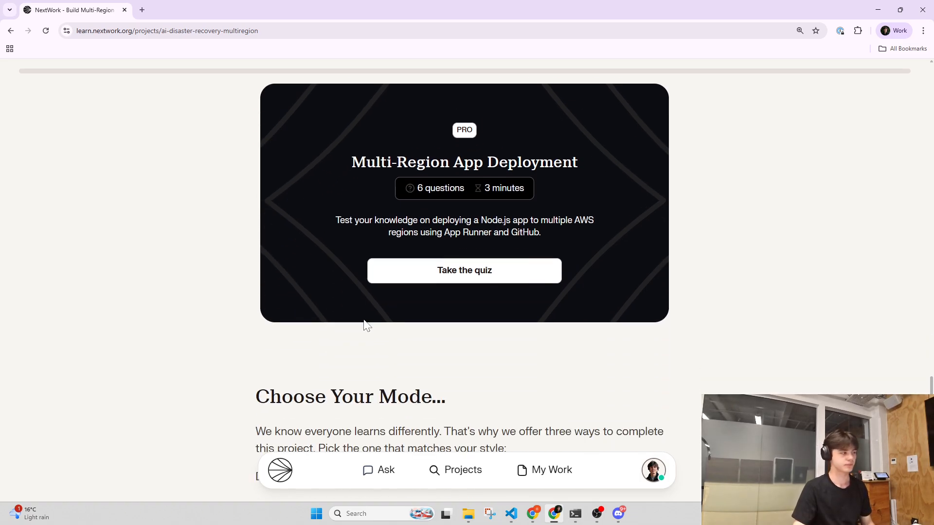
{"action": "scroll", "coordinate": [364, 325], "scroll_direction": "down", "scroll_amount": 4}
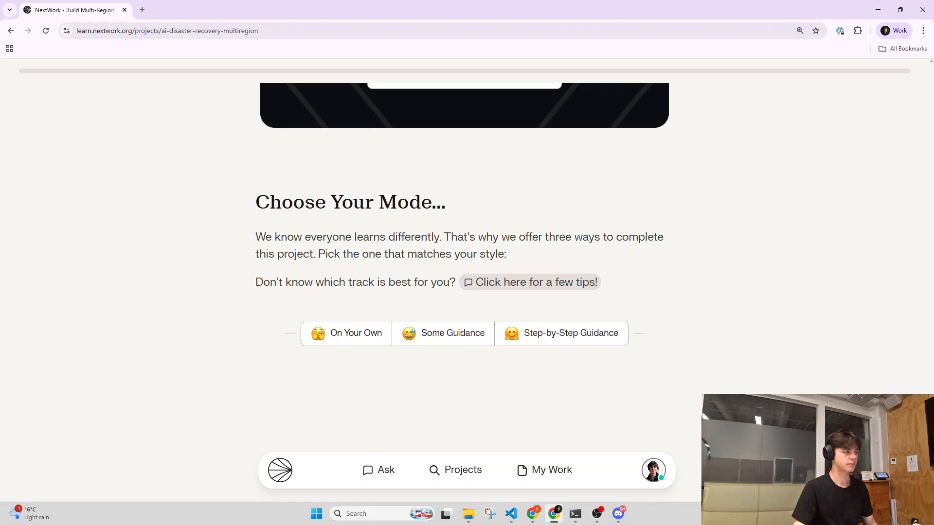
- Compare the project's guidance modes, previewing the On Your Own version and its Step #1 task list
{"action": "left_click", "coordinate": [518, 338]}
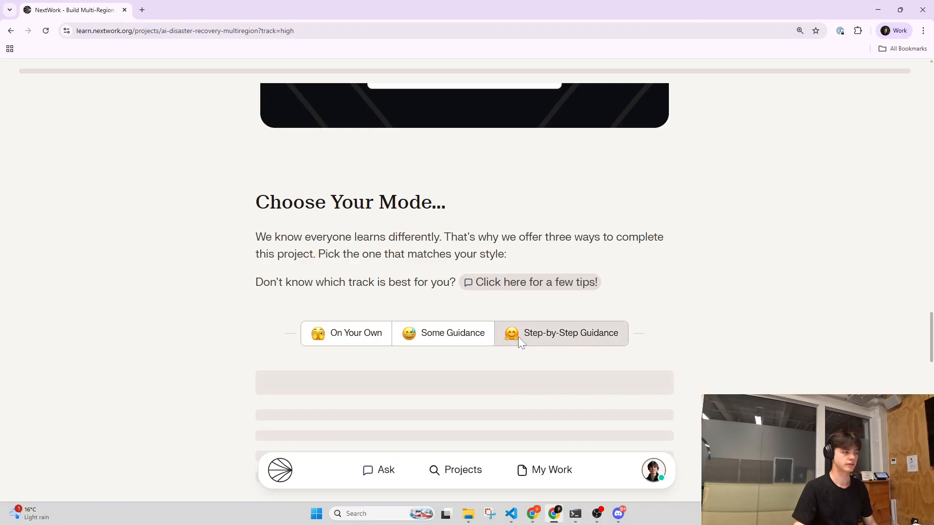
{"action": "left_click", "coordinate": [445, 343]}
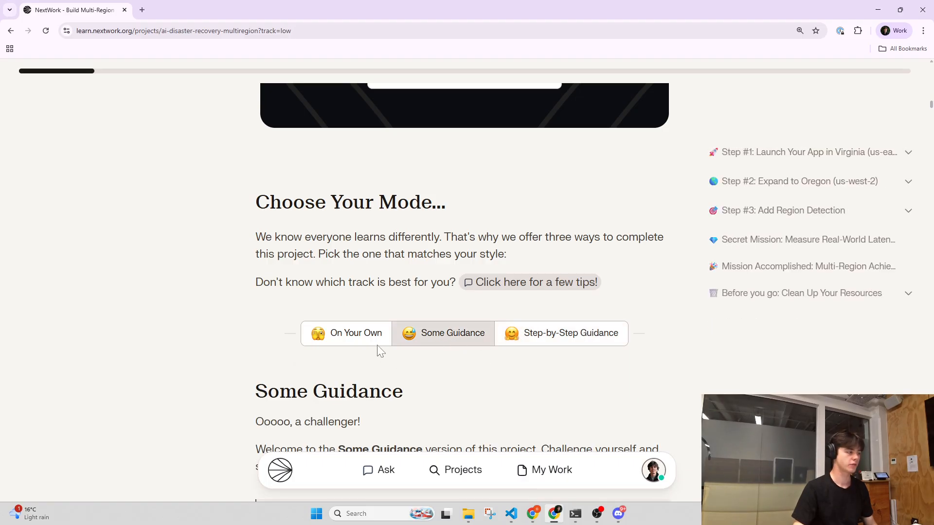
{"action": "left_click", "coordinate": [365, 340]}
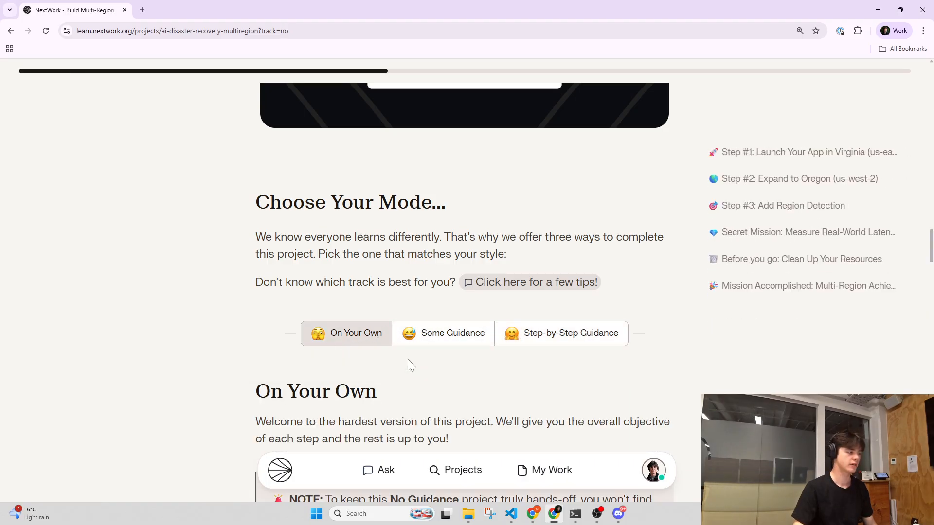
{"action": "scroll", "coordinate": [414, 370], "scroll_direction": "down", "scroll_amount": 10}
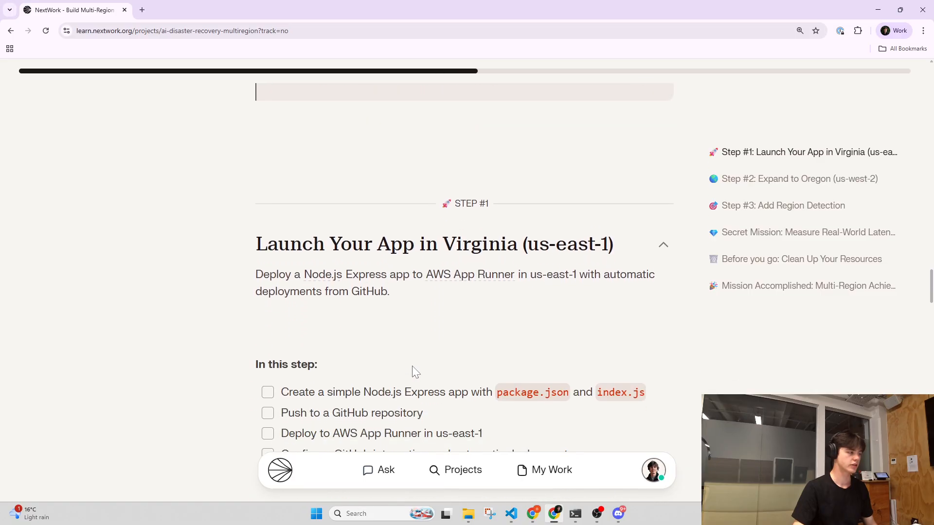
{"action": "scroll", "coordinate": [389, 384], "scroll_direction": "up", "scroll_amount": 9}
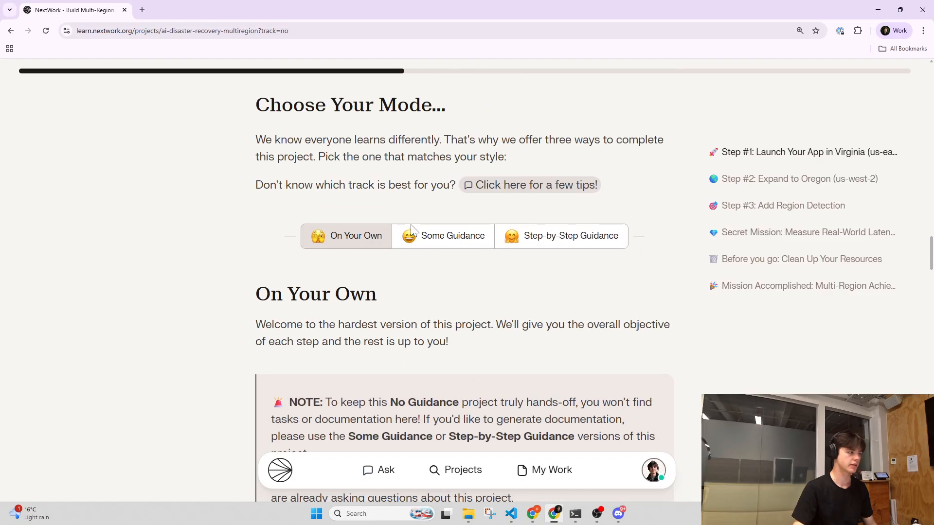
- Switch the project to Some Guidance mode and review its introduction and Step #1 task list
{"action": "left_click", "coordinate": [413, 236]}
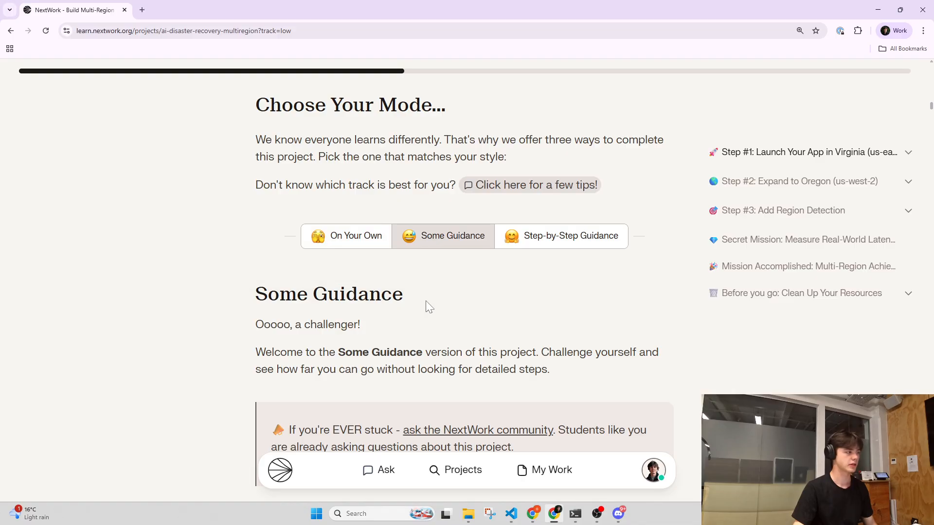
{"action": "scroll", "coordinate": [427, 304], "scroll_direction": "down", "scroll_amount": 2}
{"action": "scroll", "coordinate": [428, 306], "scroll_direction": "down", "scroll_amount": 9}
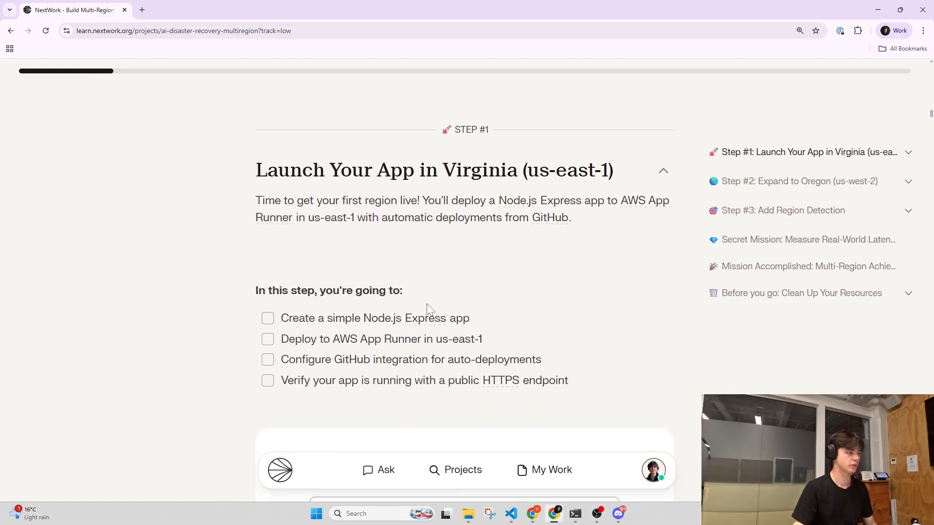
{"action": "scroll", "coordinate": [427, 309], "scroll_direction": "up", "scroll_amount": 12}
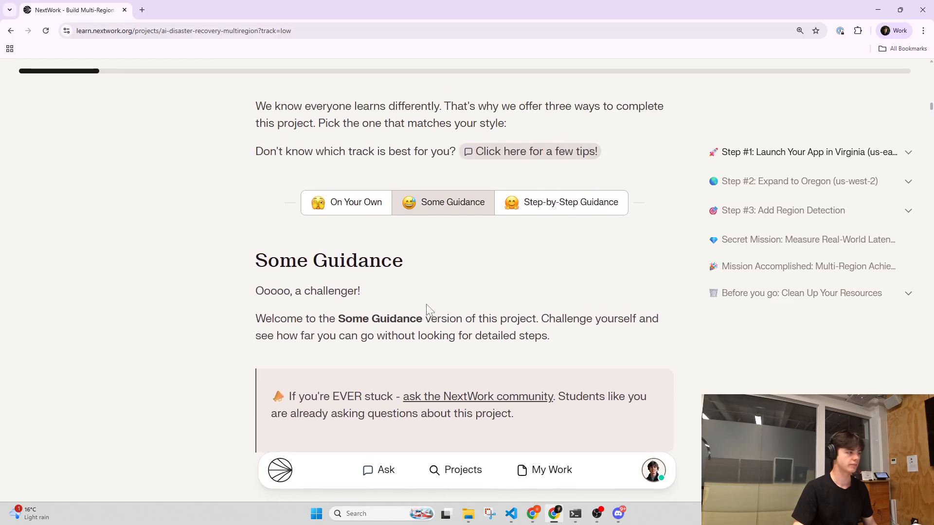
- Choose the Step-by-Step Guidance mode and go to its Step #0, Before we start Step #1
{"action": "left_click", "coordinate": [512, 288]}
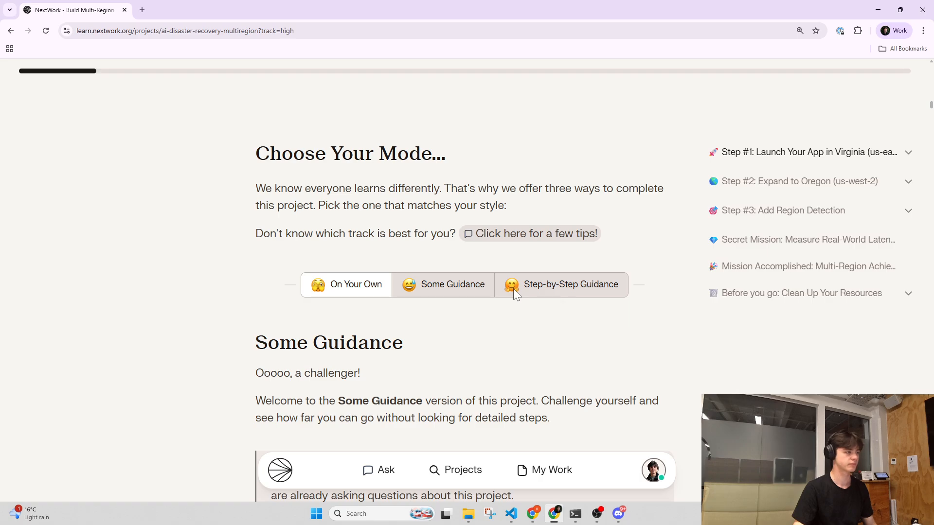
{"action": "scroll", "coordinate": [510, 299], "scroll_direction": "down", "scroll_amount": 2}
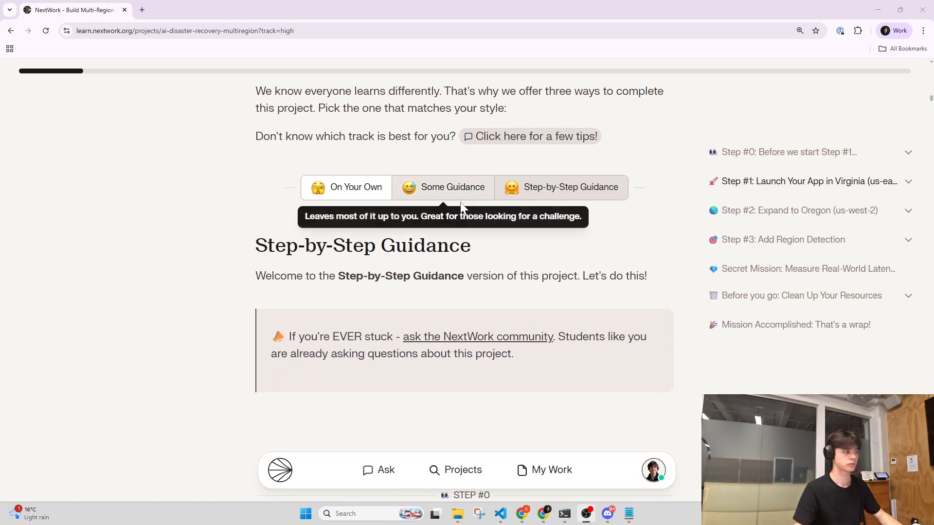
{"action": "scroll", "coordinate": [462, 210], "scroll_direction": "down", "scroll_amount": 2}
{"action": "scroll", "coordinate": [462, 210], "scroll_direction": "down", "scroll_amount": 3}
{"action": "scroll", "coordinate": [460, 233], "scroll_direction": "up", "scroll_amount": 8}
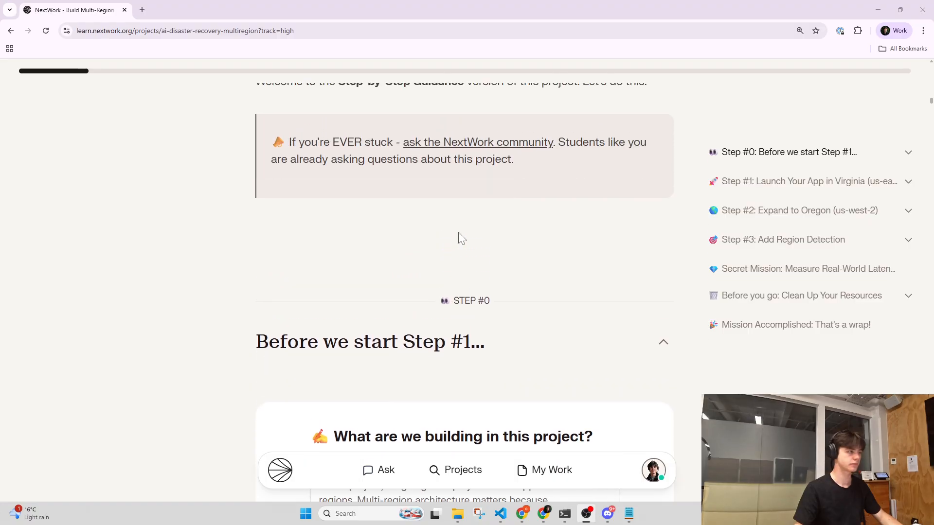
{"action": "scroll", "coordinate": [460, 237], "scroll_direction": "down", "scroll_amount": 9}
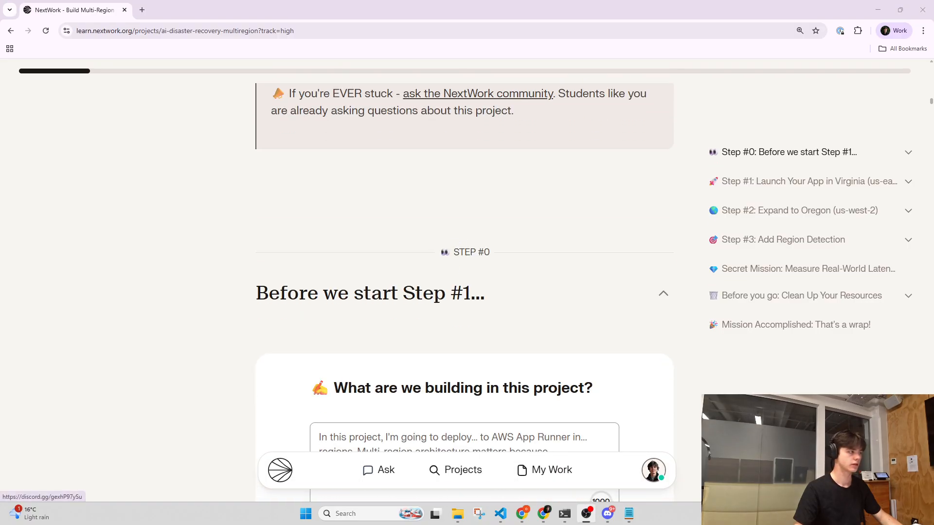
- Read the Step #0 heading and the question about what is being built in this project
{"action": "left_click_drag", "start_coordinate": [463, 293], "coordinate": [269, 294]}
{"action": "left_click", "coordinate": [492, 305]}
{"action": "left_click_drag", "start_coordinate": [435, 294], "coordinate": [364, 294]}
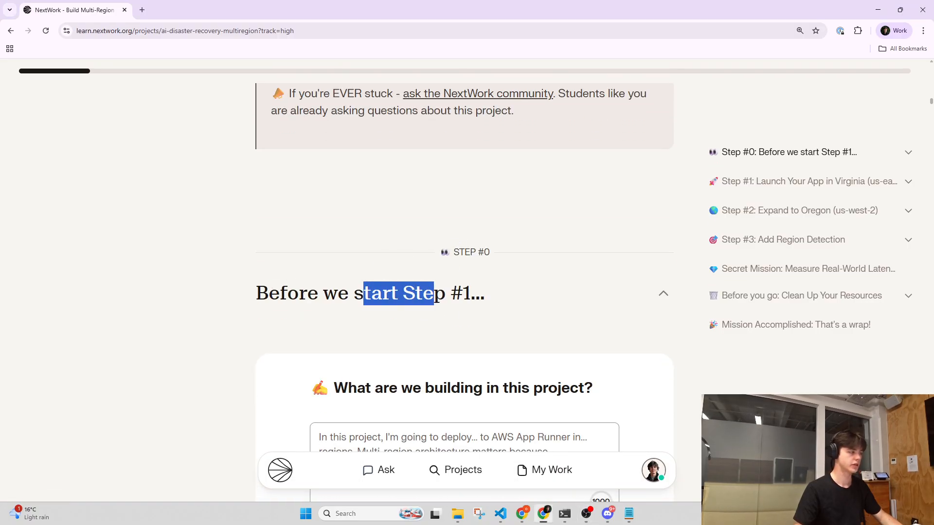
{"action": "left_click", "coordinate": [370, 292]}
{"action": "scroll", "coordinate": [390, 288], "scroll_direction": "down", "scroll_amount": 2}
{"action": "scroll", "coordinate": [371, 267], "scroll_direction": "down", "scroll_amount": 2}
{"action": "left_click_drag", "start_coordinate": [335, 242], "coordinate": [464, 242]}
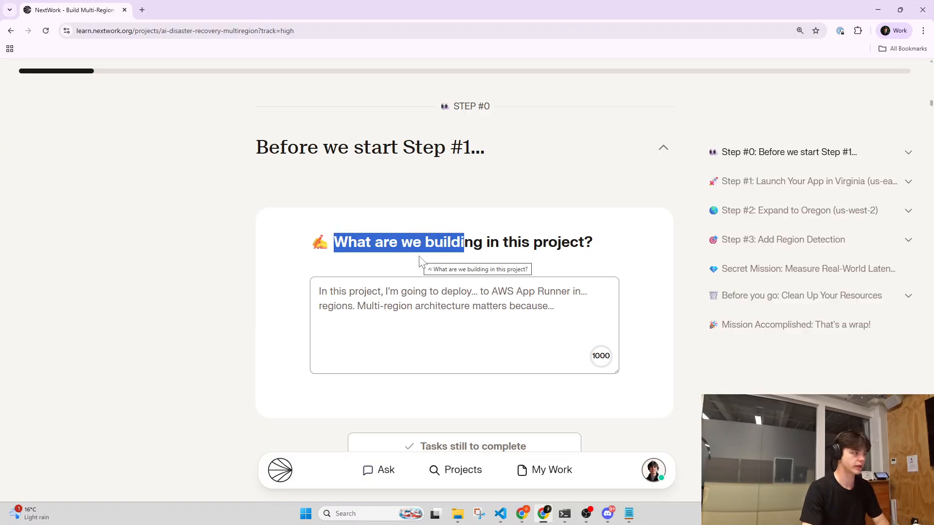
- Start the answer from the sample text, replacing the first blank so it reads "deploy a web app to AWS App Runner"
{"action": "left_click", "coordinate": [430, 291]}
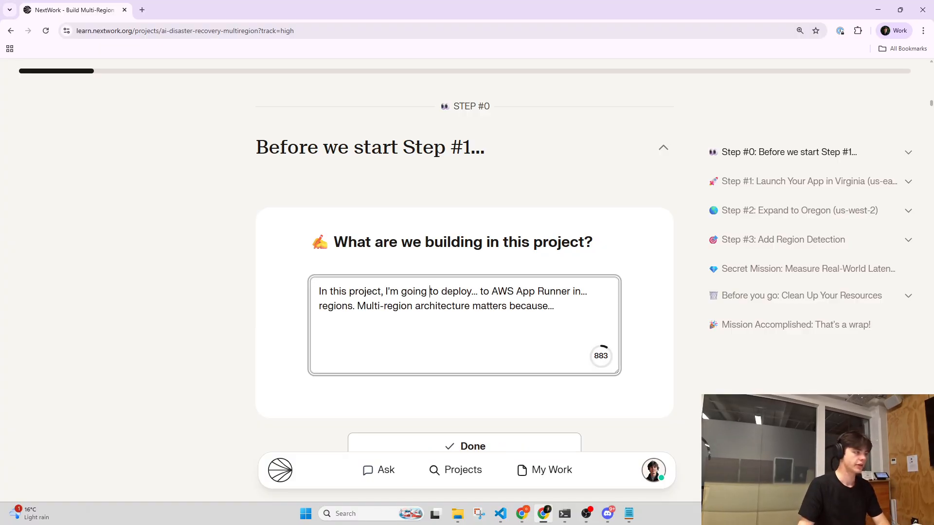
{"action": "key", "text": "BackSpace"}
{"action": "key", "text": "BackSpace"}
{"action": "key", "text": "BackSpace"}
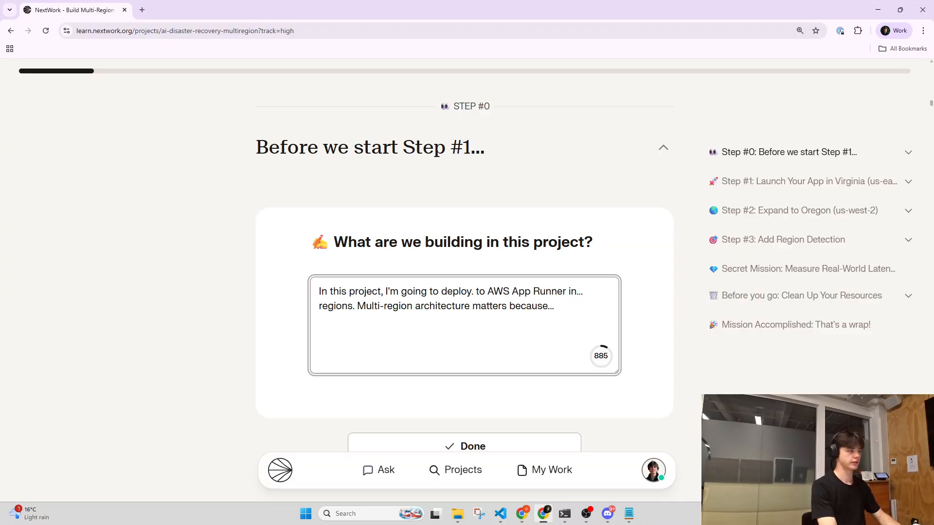
{"action": "type", "text": "a web ao"}
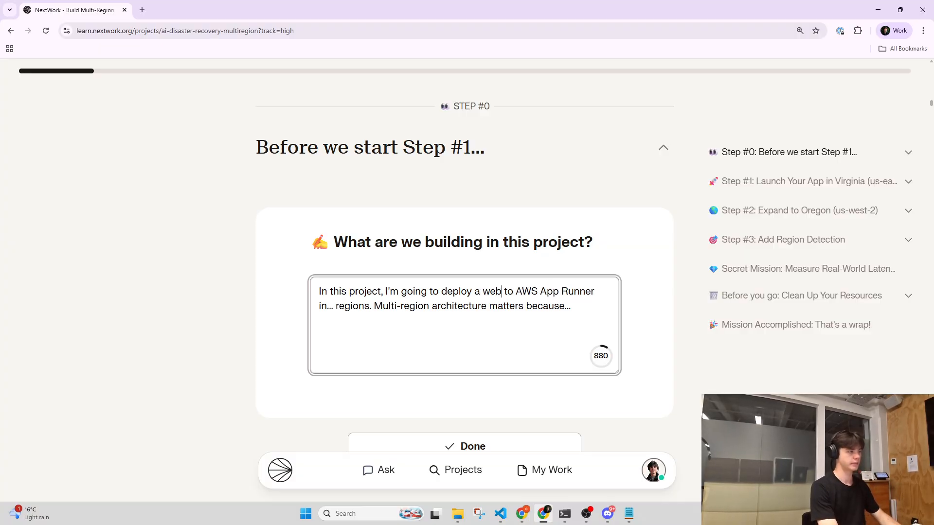
{"action": "key", "text": "BackSpace"}
{"action": "type", "text": "pp"}
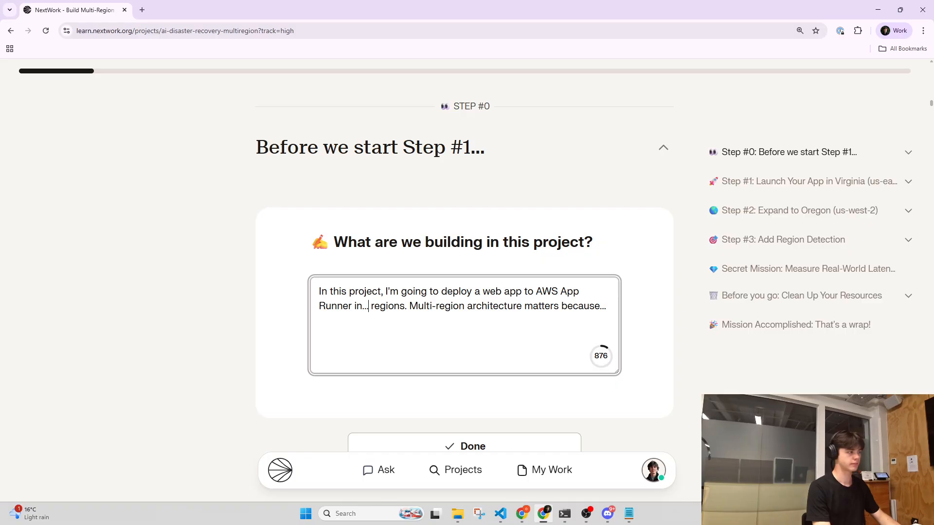
- Fill in the answer's regions blank so it reads "in the US-east-1 and US-west-2 regions"
{"action": "key", "text": "BackSpace"}
{"action": "key", "text": "BackSpace"}
{"action": "key", "text": "BackSpace"}
{"action": "type", "text": "m"}
{"action": "key", "text": "BackSpace"}
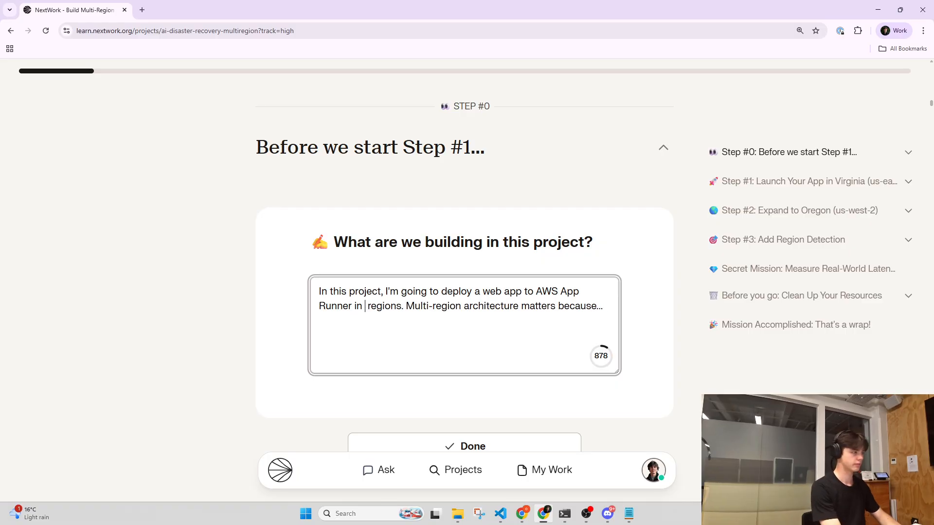
{"action": "type", "text": "the east"}
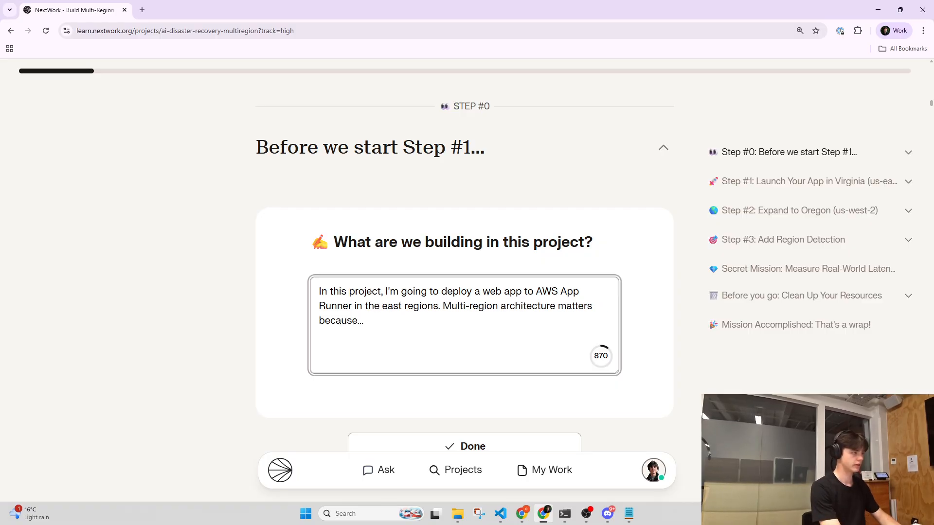
{"action": "type", "text": " and west "}
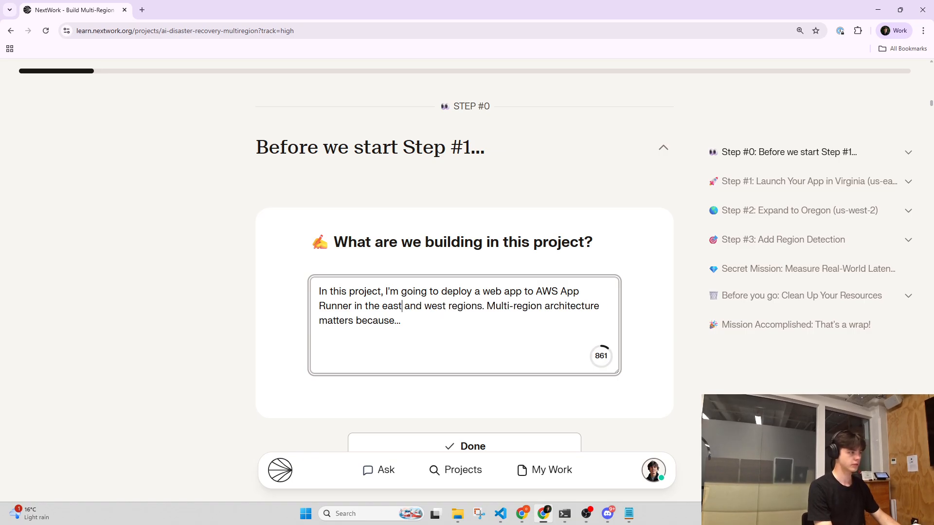
{"action": "type", "text": "-1"}
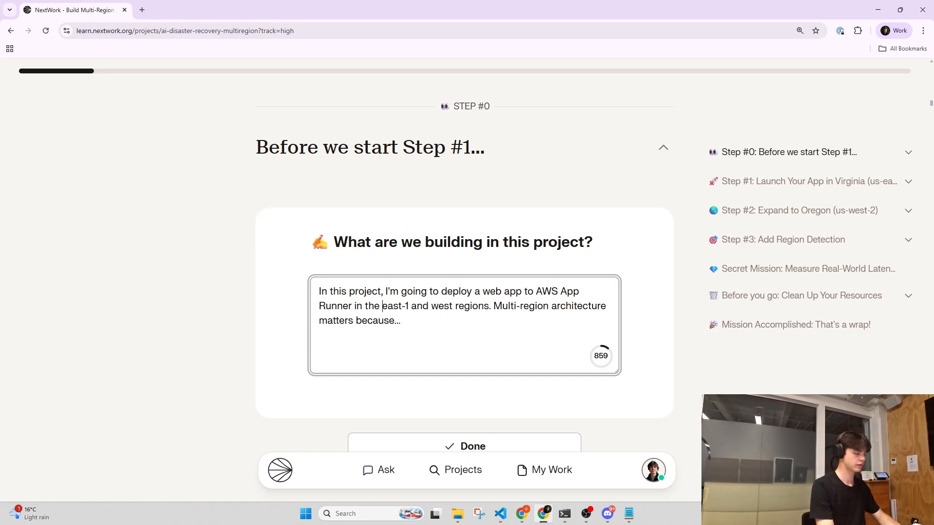
{"action": "type", "text": "US-"}
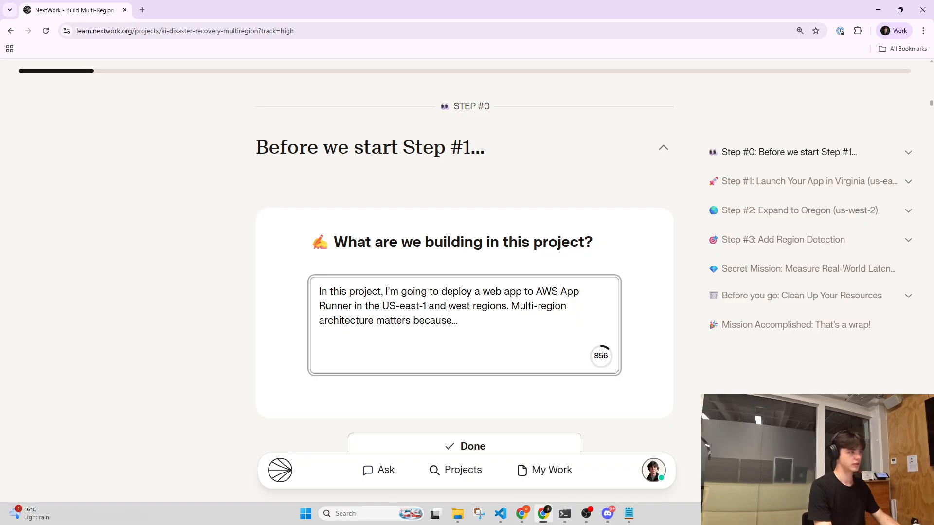
{"action": "type", "text": "US-"}
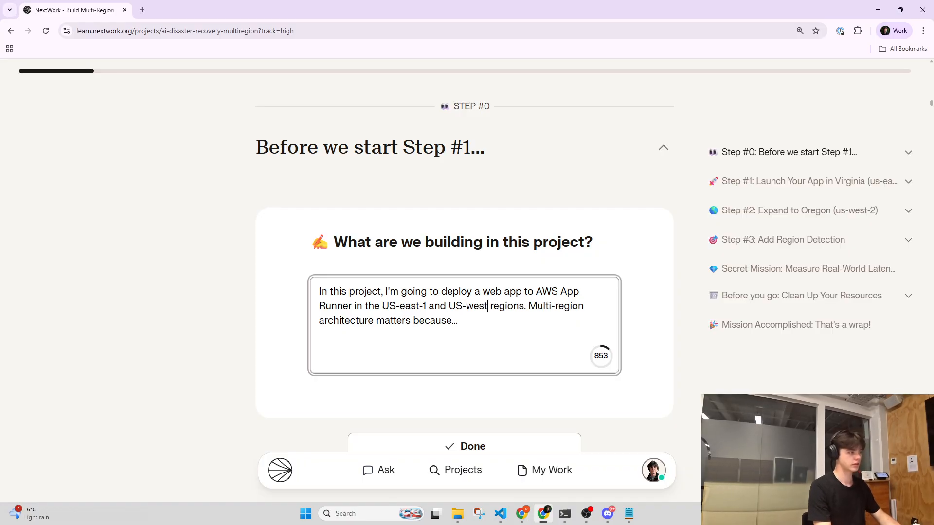
{"action": "type", "text": "-2"}
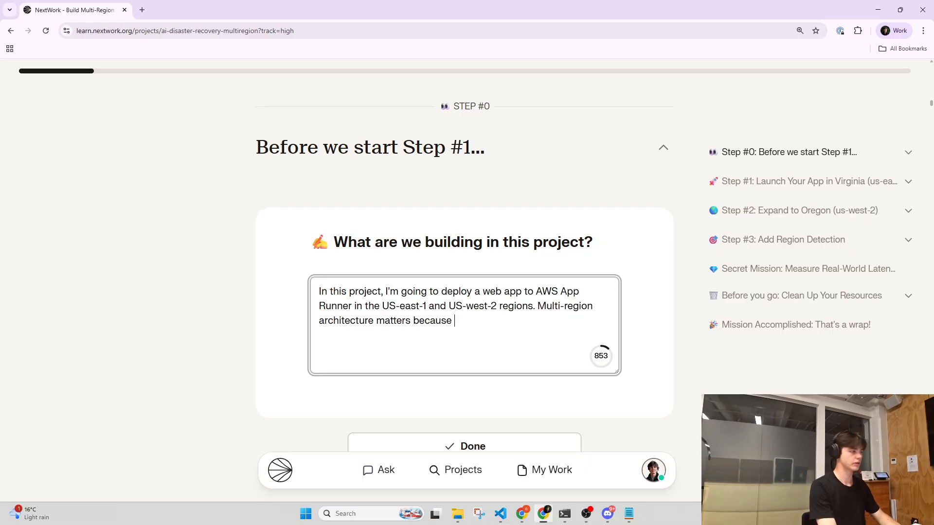
- Give the reason multi-region architecture matters as "it provides redundancy (if one goes down, the other still)"
{"action": "type", "text": "it provides"}
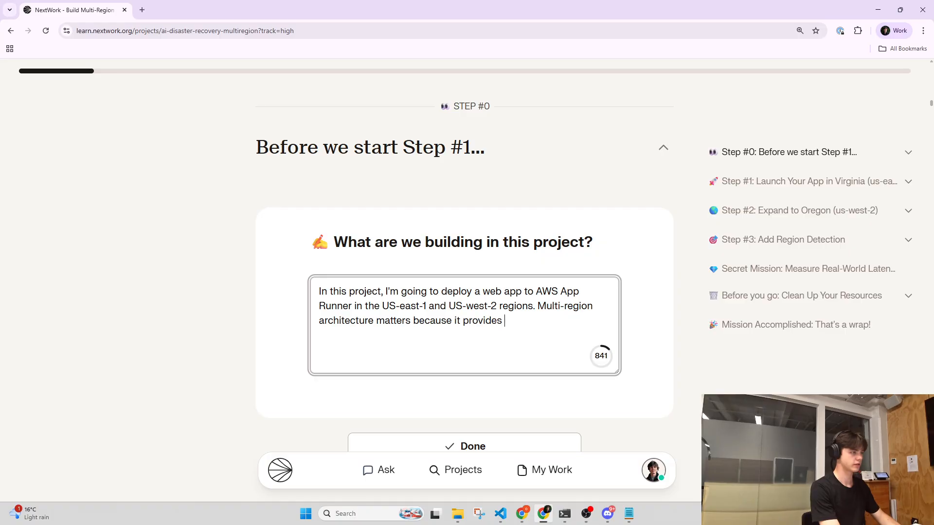
{"action": "type", "text": " redundancy."}
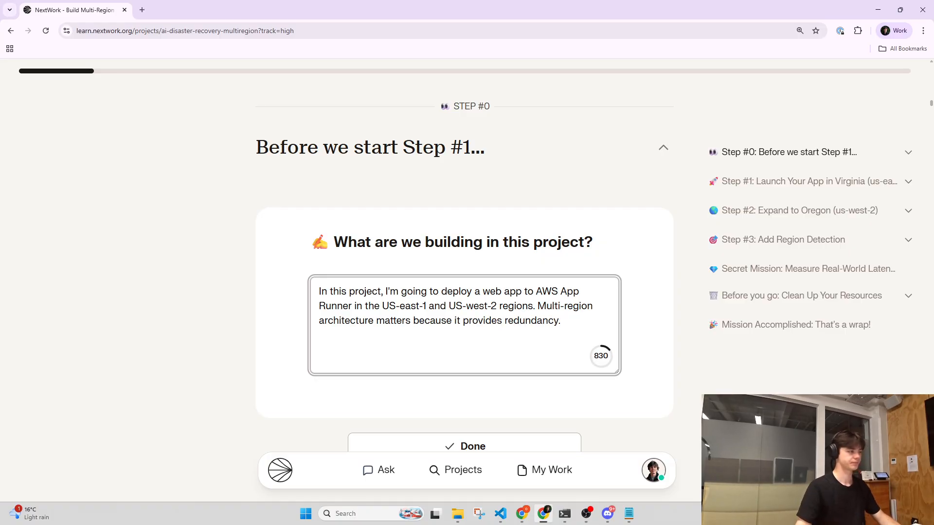
{"action": "key", "text": "BackSpace"}
{"action": "type", "text": "()"}
{"action": "key", "text": "Left"}
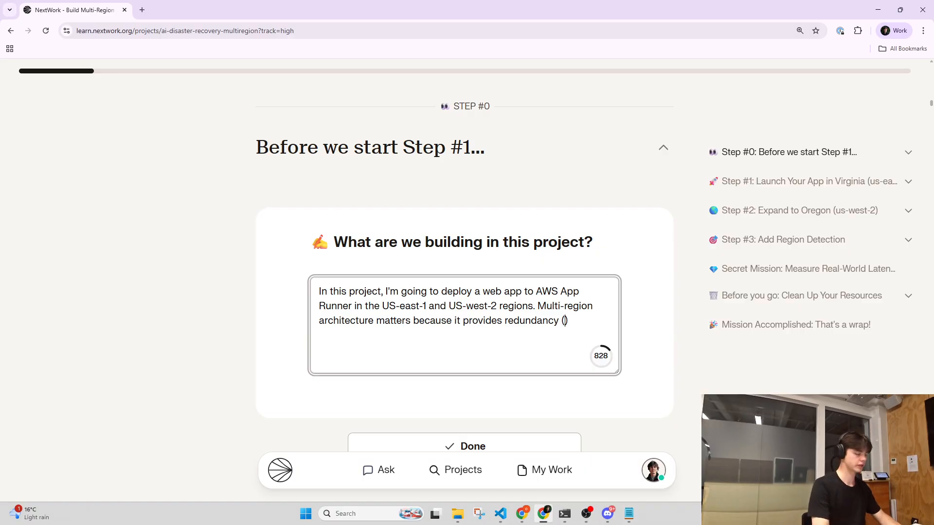
{"action": "type", "text": "if one "}
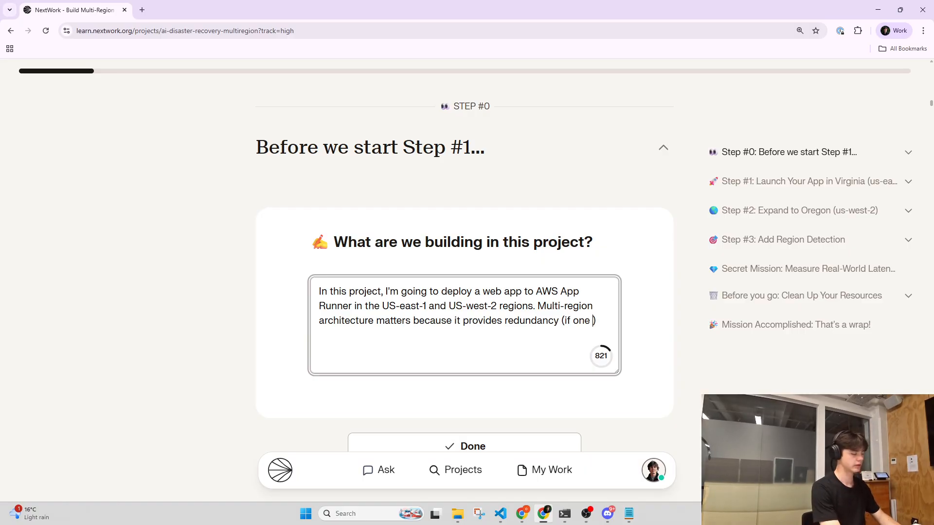
{"action": "type", "text": "goes dow"}
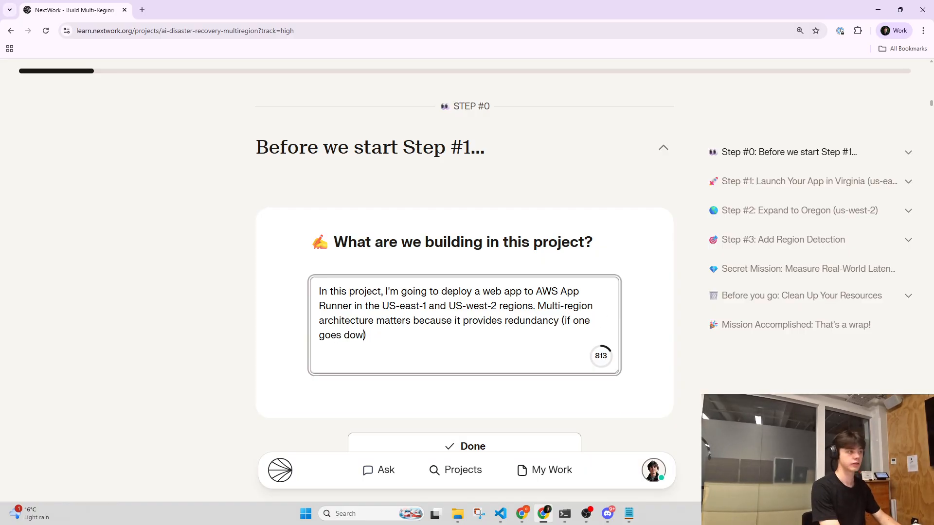
{"action": "type", "text": "n, "}
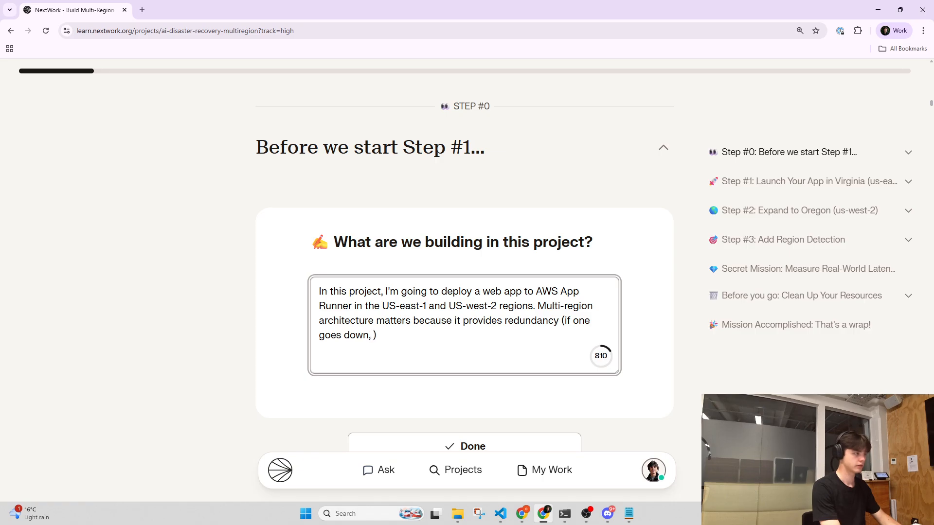
{"action": "type", "text": "the "}
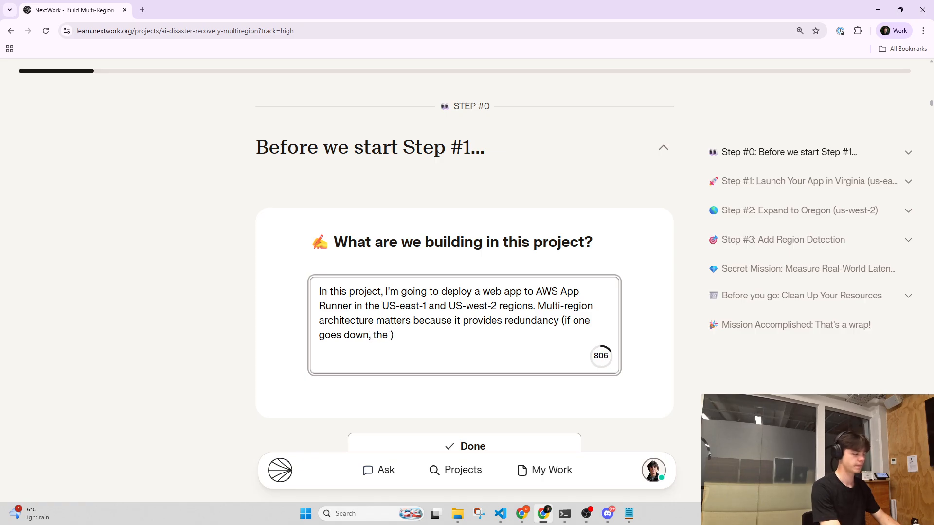
{"action": "type", "text": "other still"}
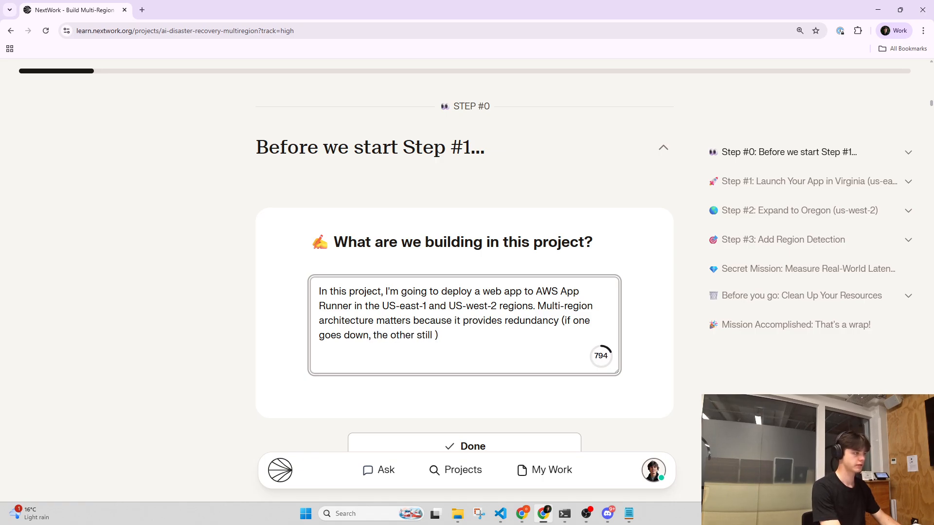
- Replace the end of the redundancy parenthesis so it reads "(if one goes down, users can still use the other)."
{"action": "key", "text": "ctrl+BackSpace"}
{"action": "key", "text": "ctrl+BackSpace"}
{"action": "key", "text": "ctrl+BackSpace"}
{"action": "type", "text": "use"}
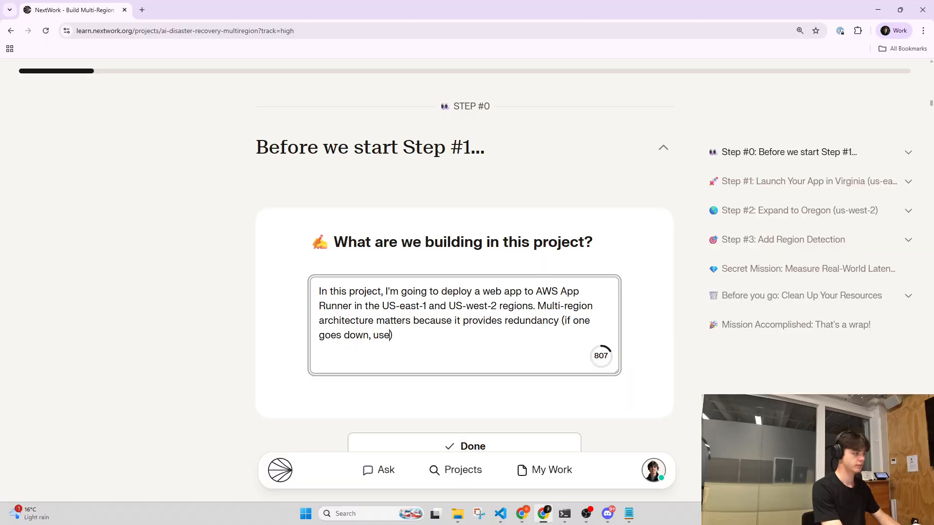
{"action": "type", "text": "rs "}
{"action": "type", "text": "can still "}
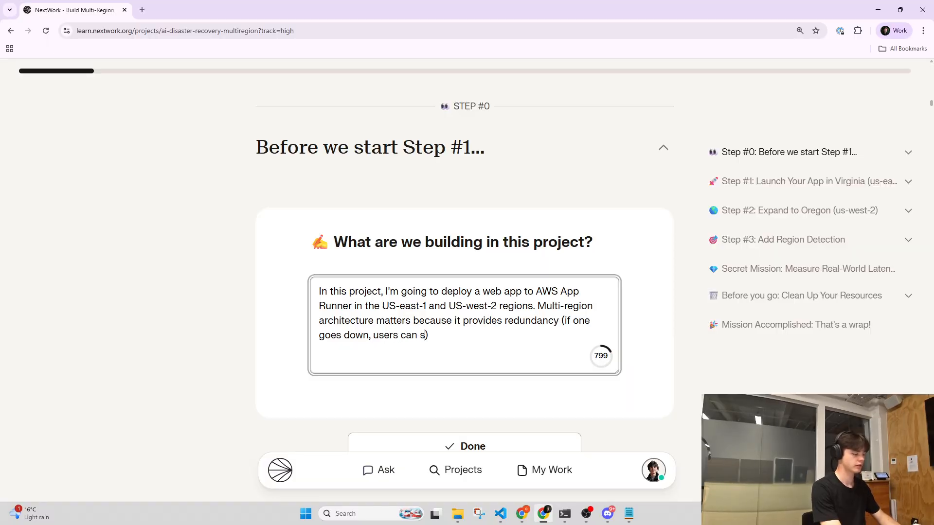
{"action": "type", "text": "use use"}
{"action": "key", "text": "BackSpace"}
{"action": "key", "text": "BackSpace"}
{"action": "key", "text": "BackSpace"}
{"action": "key", "text": "BackSpace"}
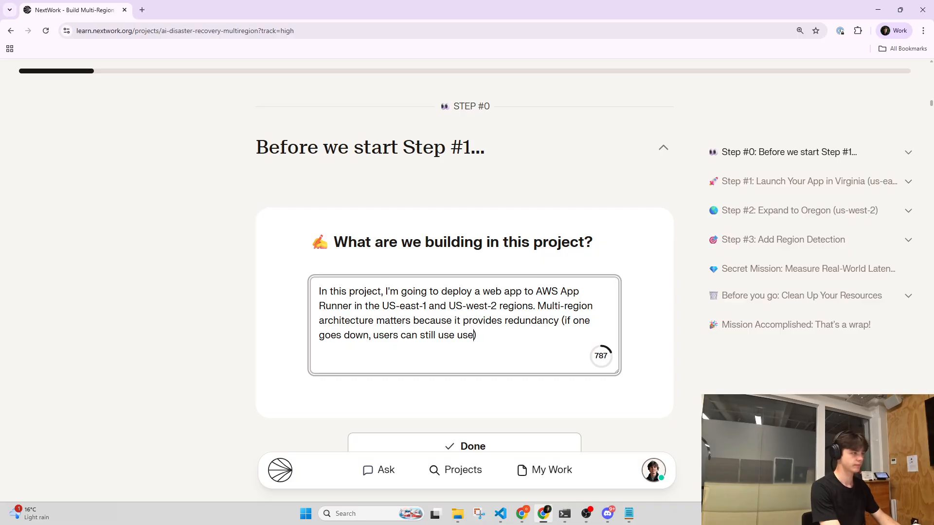
{"action": "type", "text": "the other"}
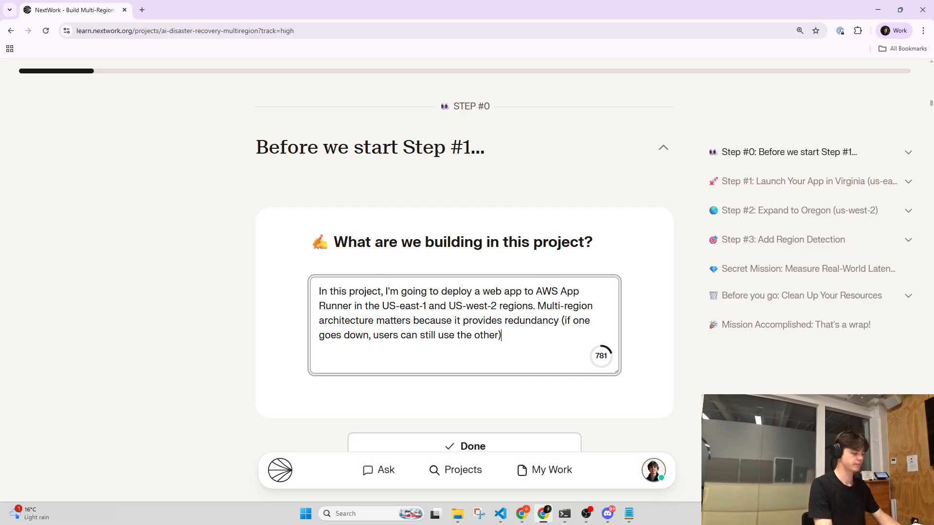
{"action": "key", "text": "Right"}
{"action": "type", "text": "."}
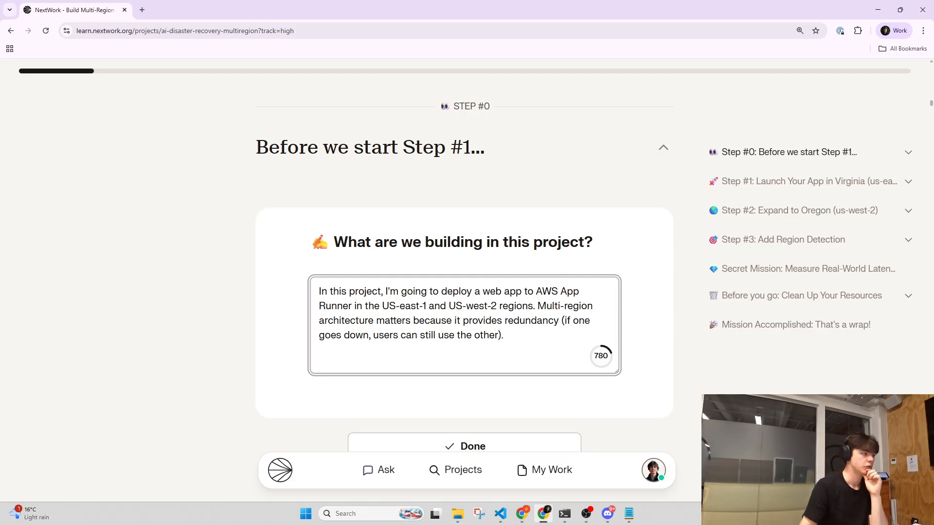
{"action": "double_click", "coordinate": [570, 291]}
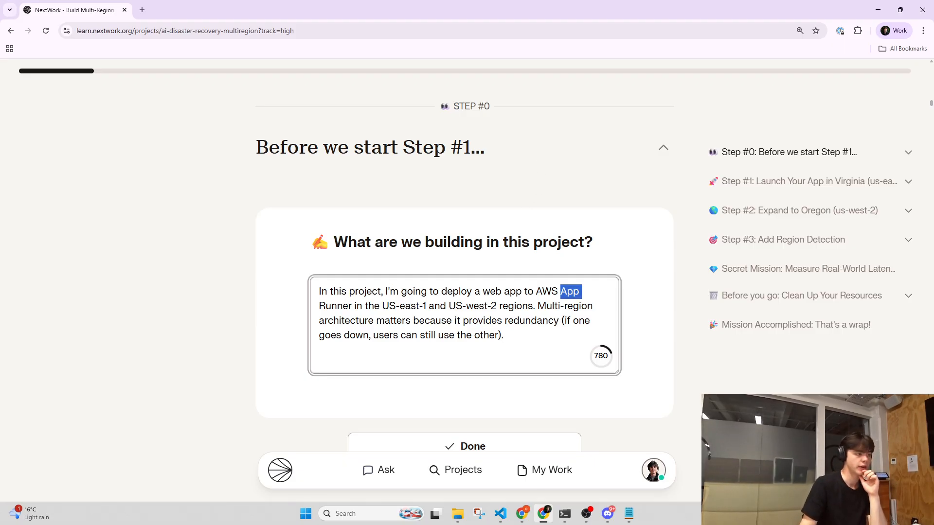
{"action": "left_click", "coordinate": [573, 292]}
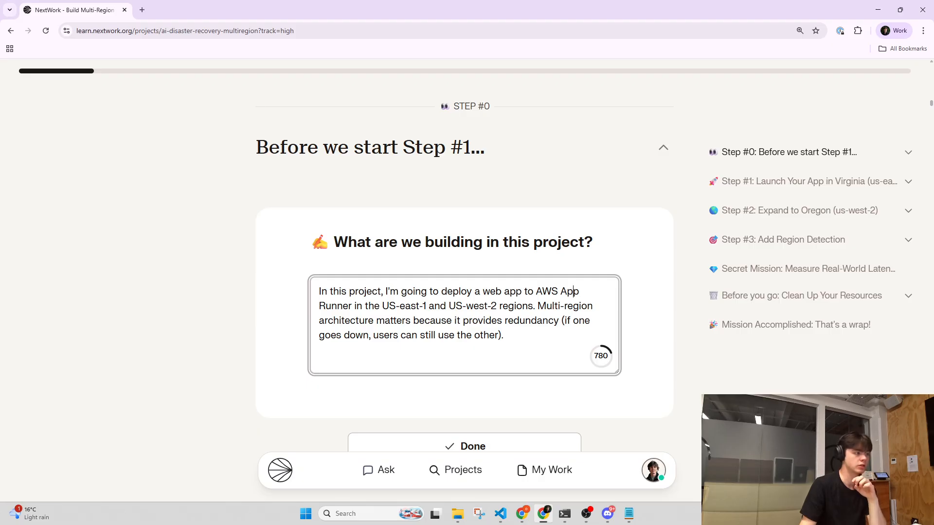
{"action": "left_click_drag", "start_coordinate": [538, 305], "coordinate": [504, 336]}
{"action": "left_click", "coordinate": [504, 336]}
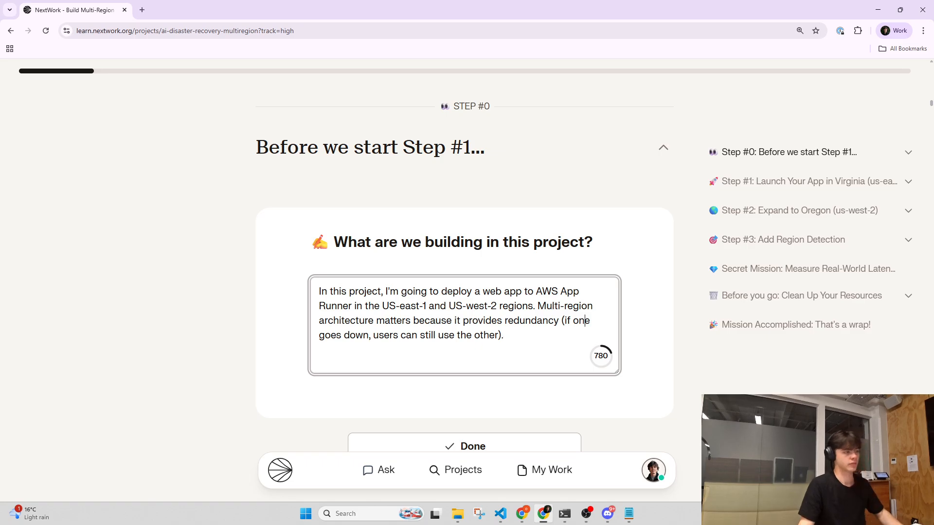
- Reword the parenthesis as "if one server goes down, users can still use the site hosted on the other" and mark the question as done
{"action": "left_click", "coordinate": [608, 321]}
{"action": "type", "text": "server"}
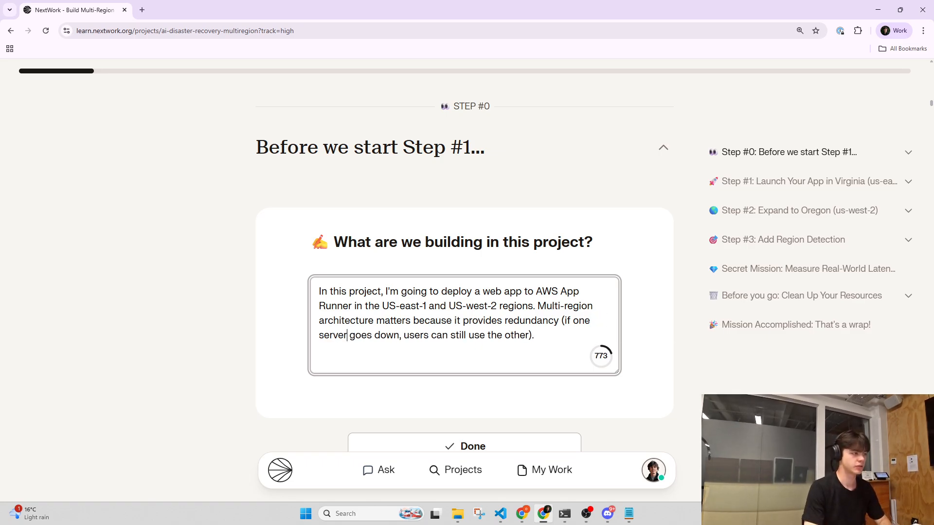
{"action": "left_click", "coordinate": [399, 335]}
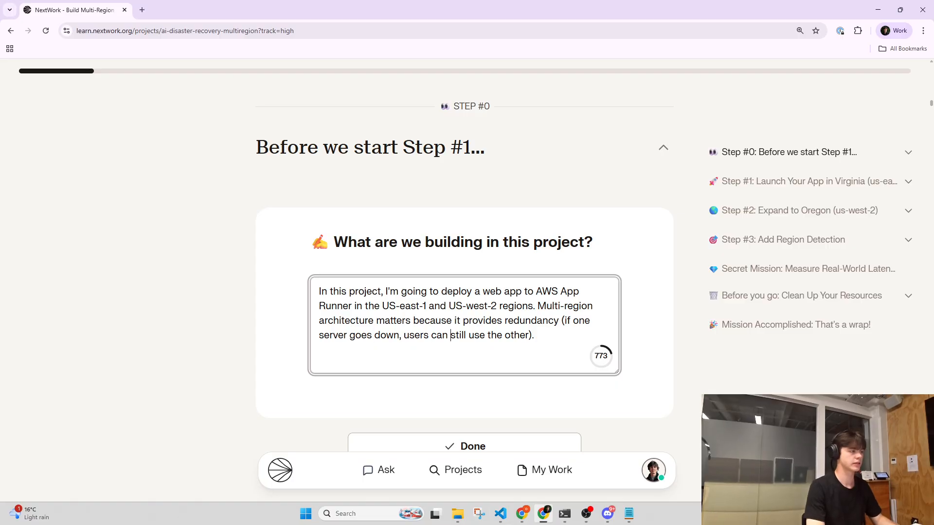
{"action": "type", "text": "site hosted "}
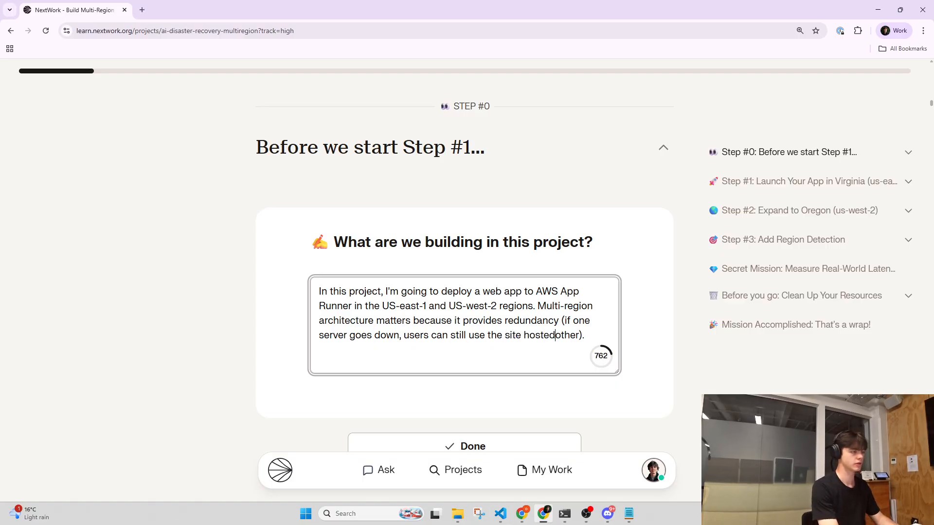
{"action": "type", "text": "on the"}
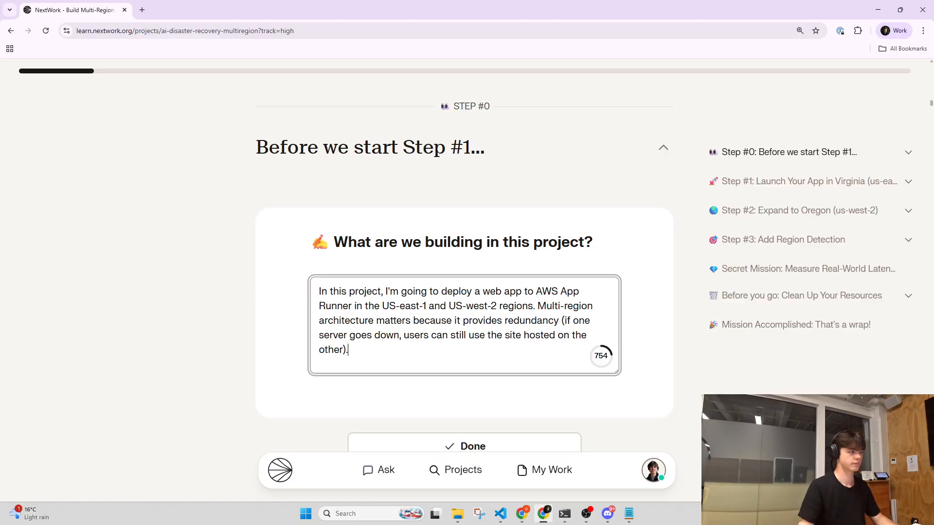
{"action": "scroll", "coordinate": [505, 375], "scroll_direction": "down", "scroll_amount": 1}
{"action": "left_click", "coordinate": [491, 392]}
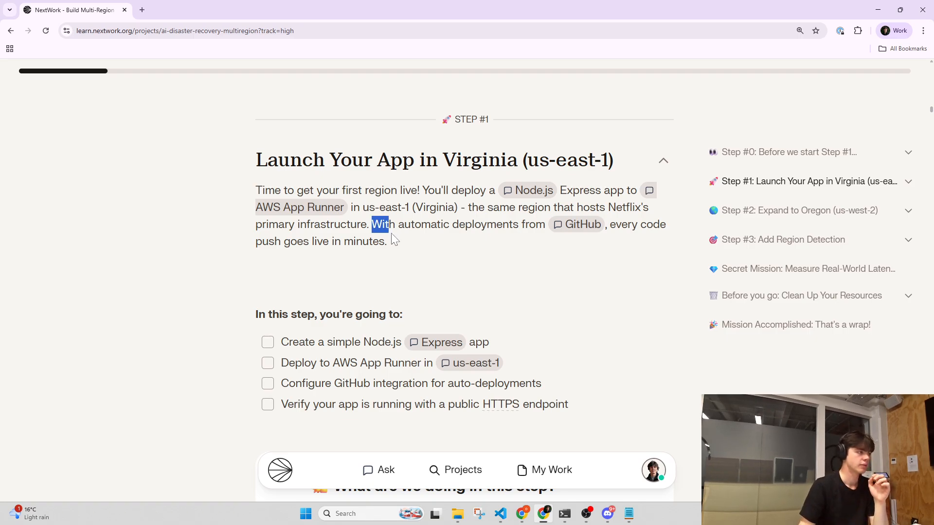
- Read the Step #1 introduction on launching the app in Virginia, including the sentence about automatic deployments from GitHub
{"action": "left_click_drag", "start_coordinate": [391, 233], "coordinate": [413, 245]}
{"action": "left_click", "coordinate": [407, 240]}
{"action": "left_click", "coordinate": [416, 249]}
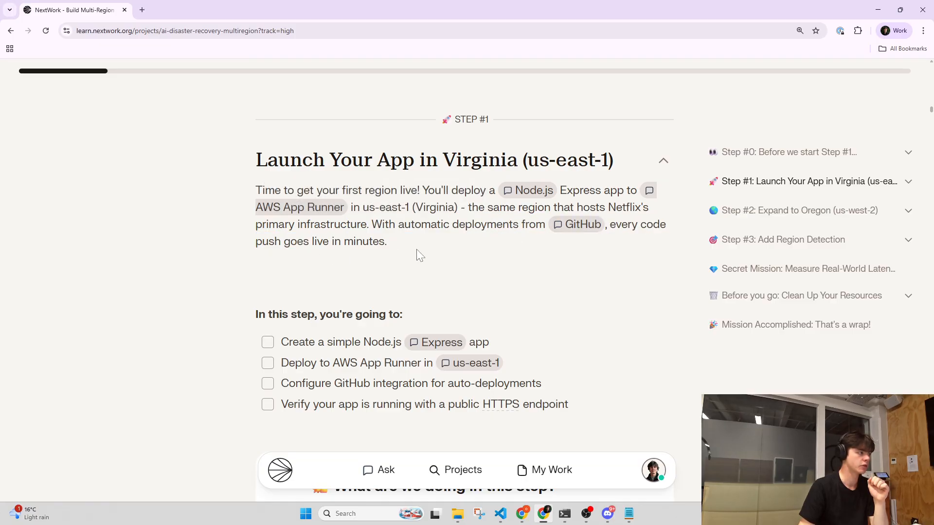
{"action": "left_click_drag", "start_coordinate": [371, 225], "coordinate": [390, 238]}
{"action": "left_click", "coordinate": [390, 239]}
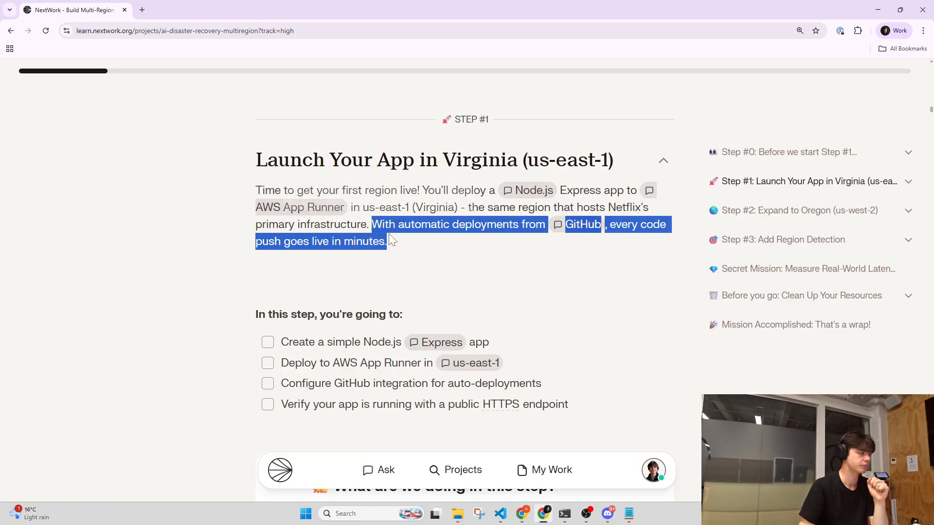
{"action": "scroll", "coordinate": [406, 271], "scroll_direction": "down", "scroll_amount": 1}
{"action": "scroll", "coordinate": [406, 271], "scroll_direction": "down", "scroll_amount": 1}
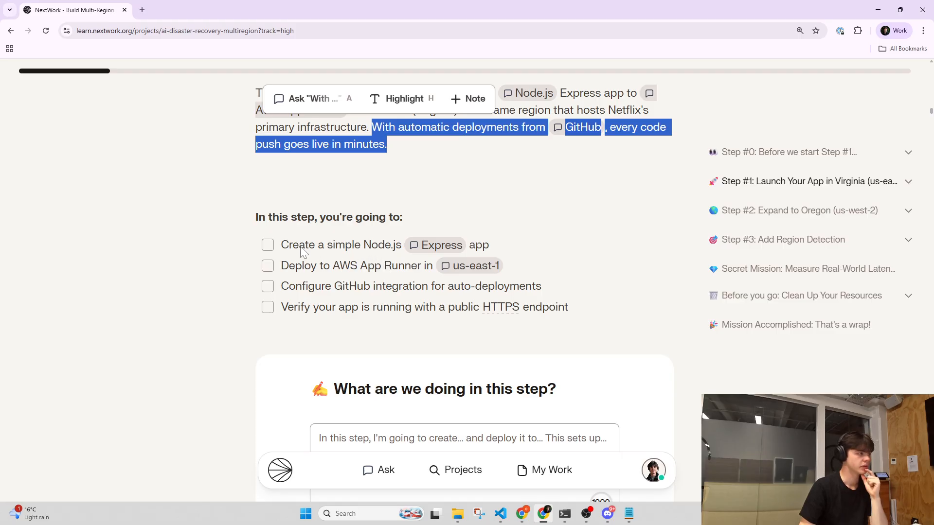
- Read through the four Step #1 tasks and the question about what is being done in this step
{"action": "left_click", "coordinate": [320, 249]}
{"action": "left_click_drag", "start_coordinate": [287, 246], "coordinate": [381, 246]}
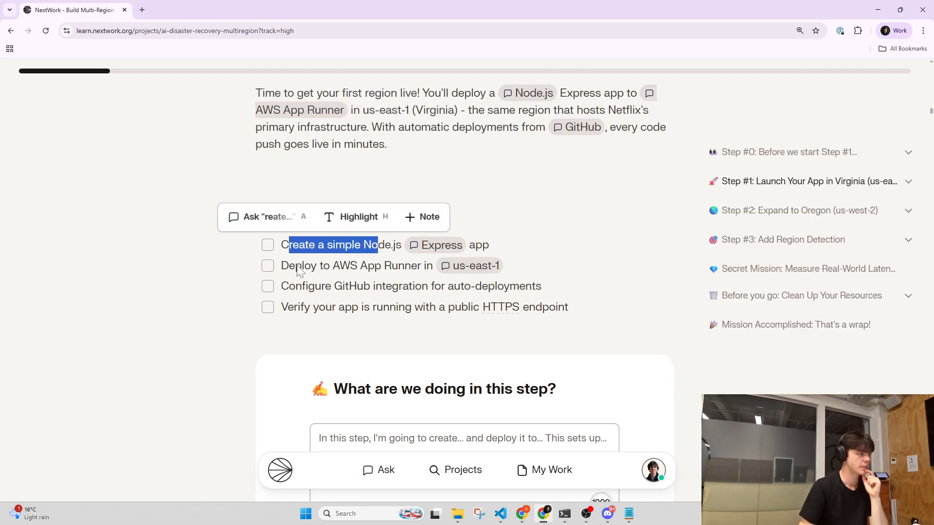
{"action": "left_click_drag", "start_coordinate": [297, 266], "coordinate": [360, 267]}
{"action": "left_click_drag", "start_coordinate": [301, 287], "coordinate": [427, 288]}
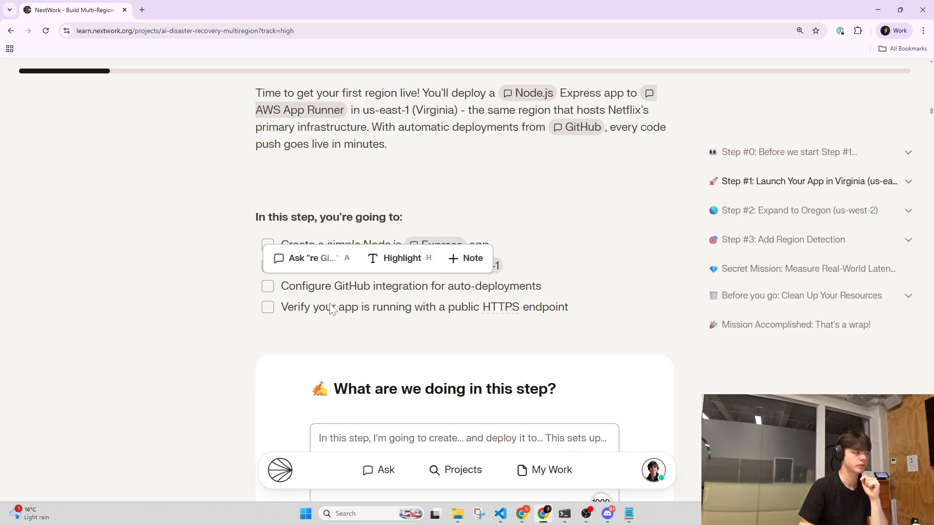
{"action": "left_click_drag", "start_coordinate": [294, 309], "coordinate": [445, 308]}
{"action": "left_click_drag", "start_coordinate": [352, 312], "coordinate": [430, 312]}
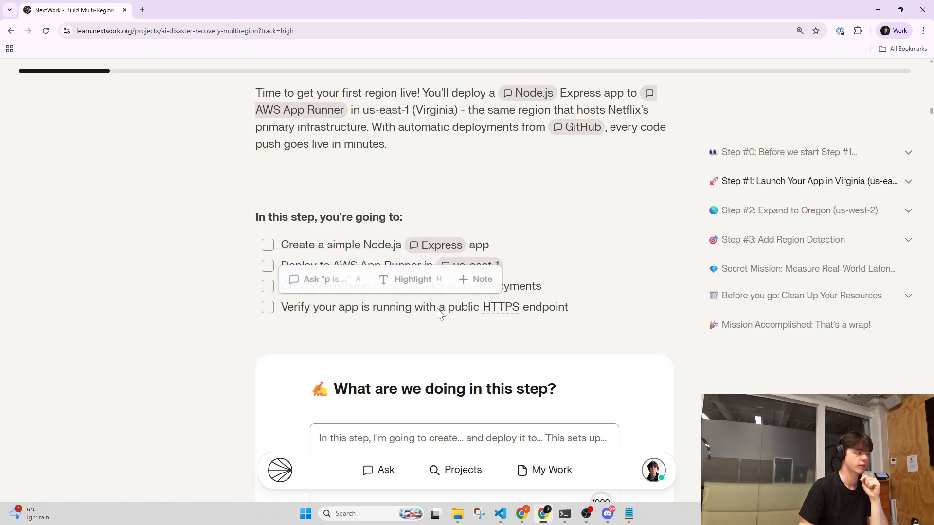
{"action": "scroll", "coordinate": [521, 317], "scroll_direction": "down", "scroll_amount": 2}
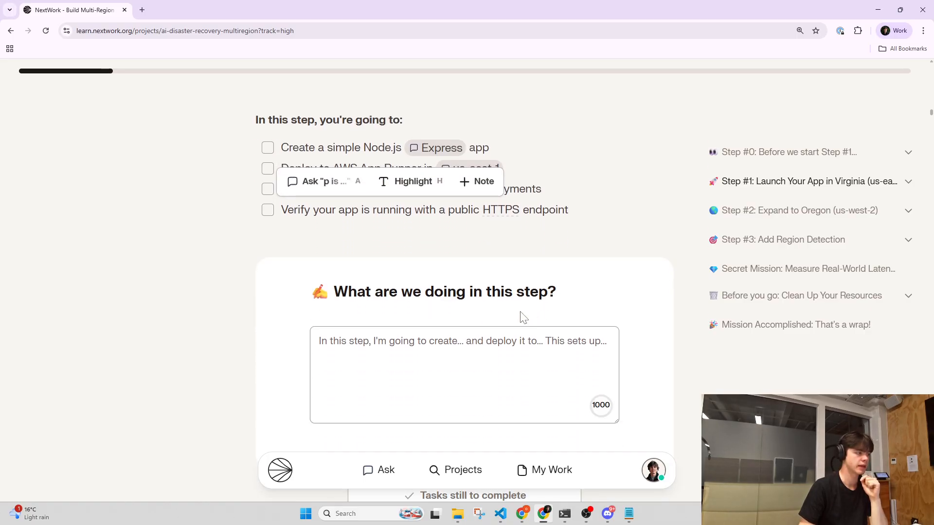
{"action": "left_click_drag", "start_coordinate": [349, 296], "coordinate": [492, 295]}
{"action": "left_click", "coordinate": [492, 295]}
{"action": "scroll", "coordinate": [492, 291], "scroll_direction": "down", "scroll_amount": 1}
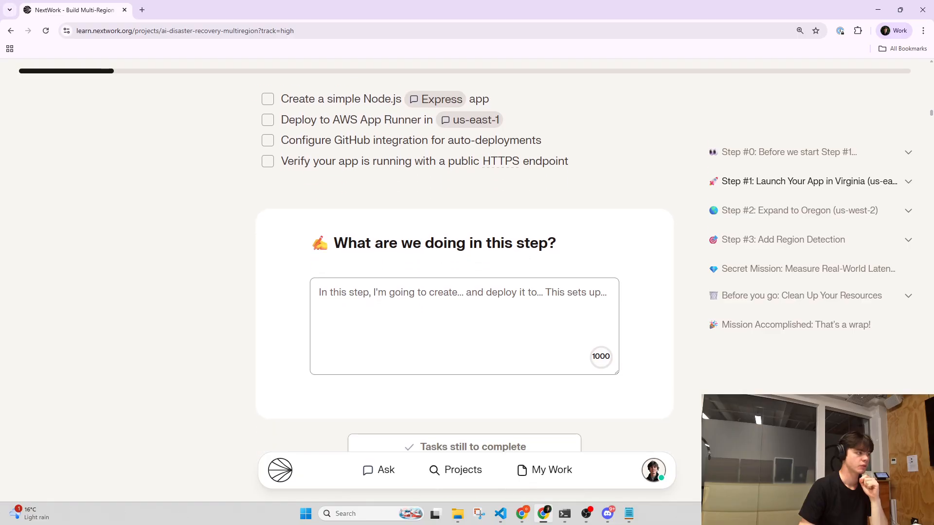
- Start the Step #1 answer from the sample text, filling the first blank so it reads "create a simple Node.js express app"
{"action": "left_click", "coordinate": [460, 293]}
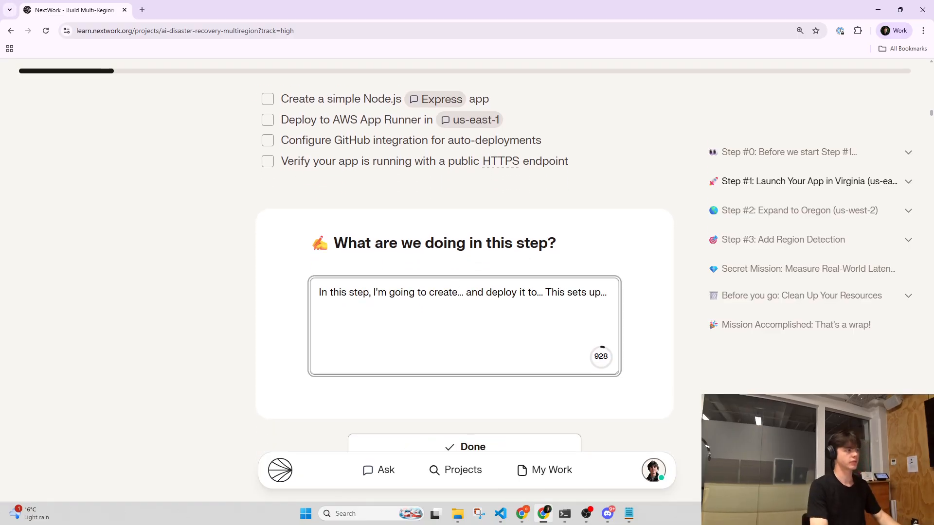
{"action": "key", "text": "Right"}
{"action": "key", "text": "Right"}
{"action": "key", "text": "BackSpace"}
{"action": "key", "text": "BackSpace"}
{"action": "key", "text": "BackSpace"}
{"action": "type", "text": "a simple "}
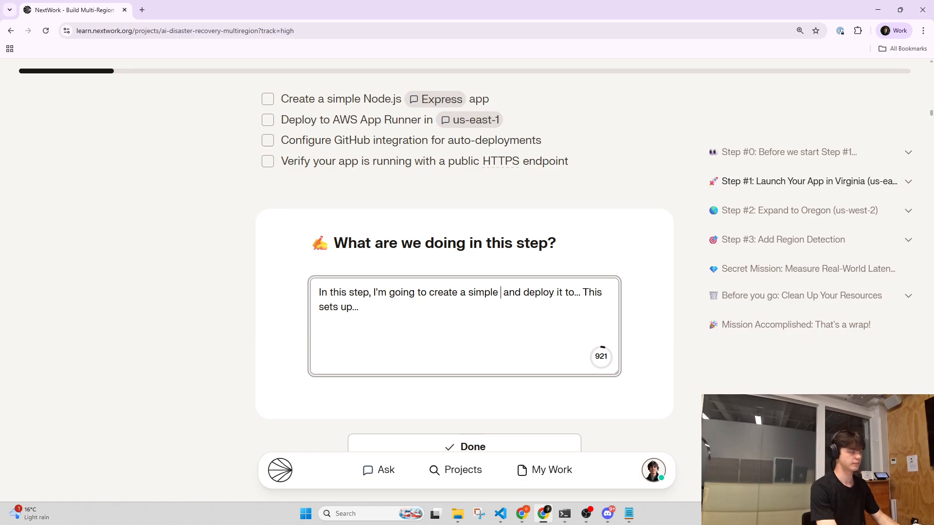
{"action": "type", "text": "Node. "}
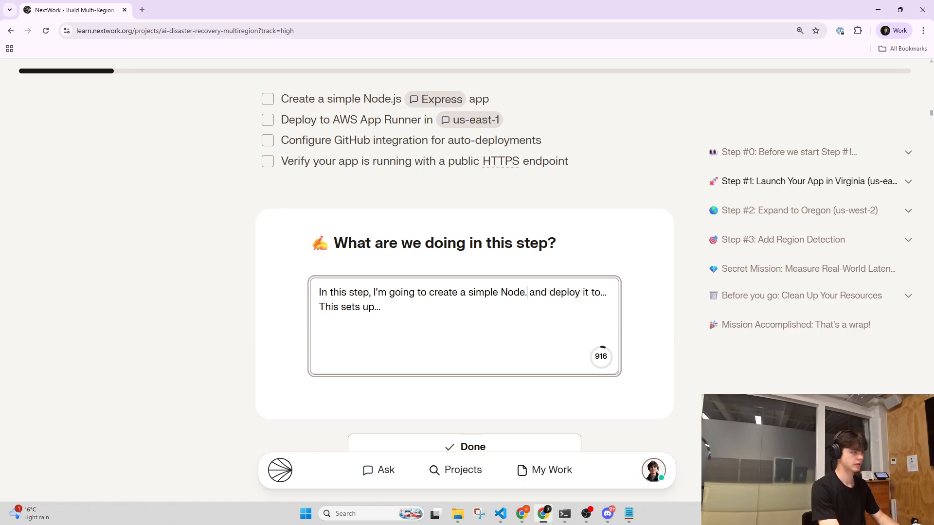
{"action": "type", "text": "js "}
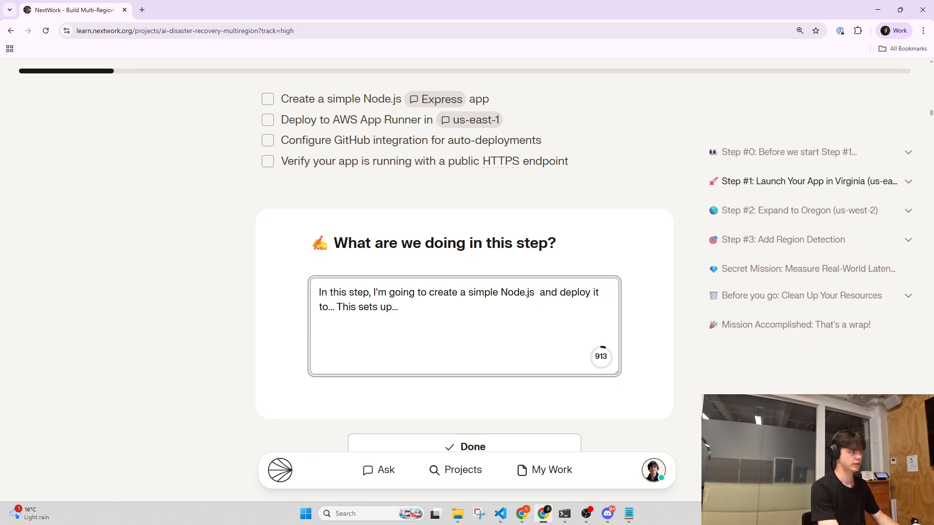
{"action": "type", "text": "expree"}
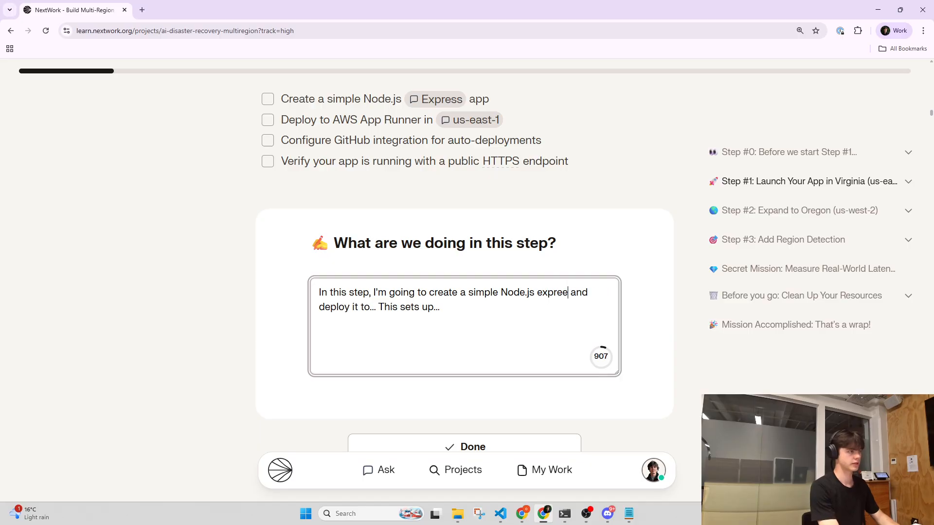
{"action": "key", "text": "BackSpace"}
{"action": "type", "text": "ss app,"}
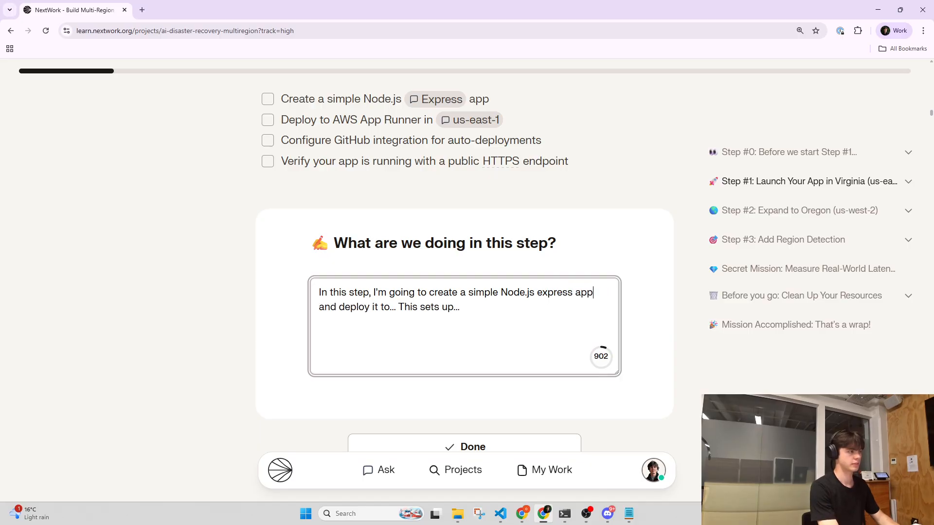
{"action": "type", "text": " deploy it"}
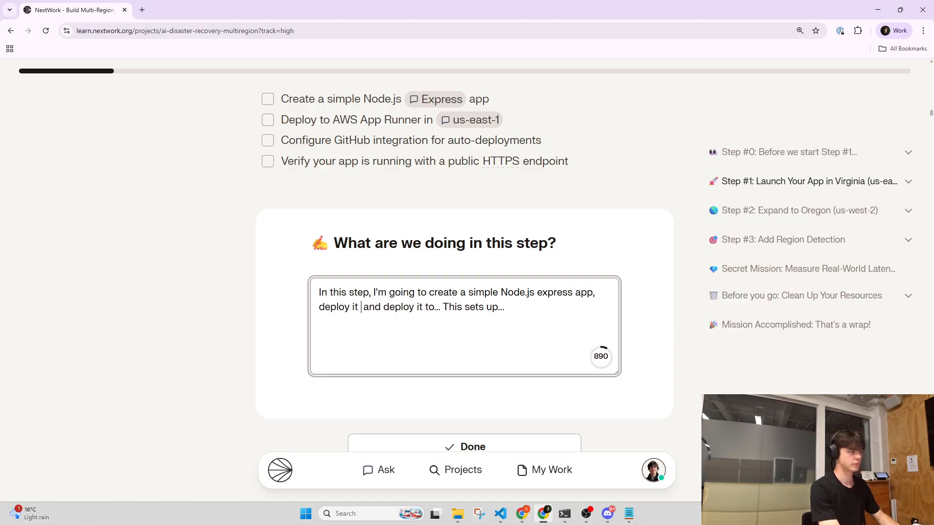
{"action": "key", "text": "ctrl+BackSpace"}
{"action": "key", "text": "ctrl+BackSpace"}
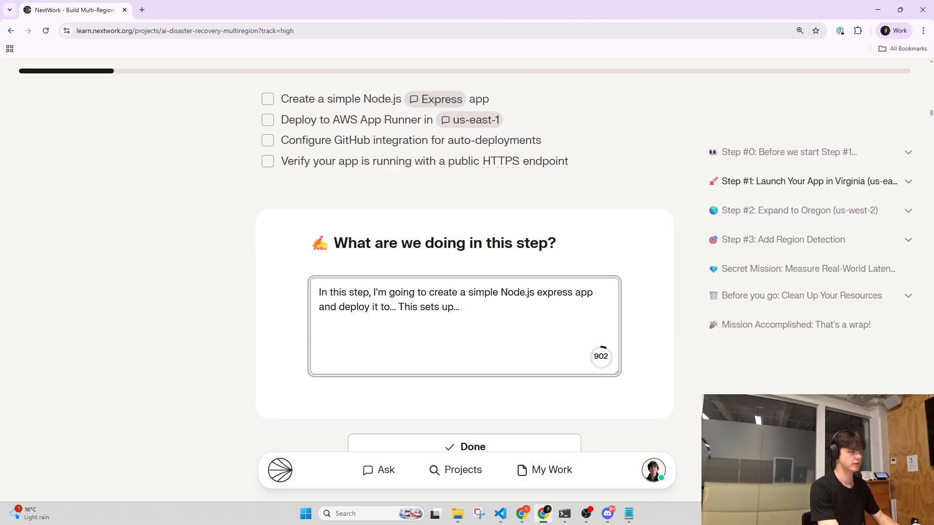
- Continue the Step #1 answer after "express app" with "configure github for auto-deployments, and verify everything is running."
{"action": "type", "text": "c"}
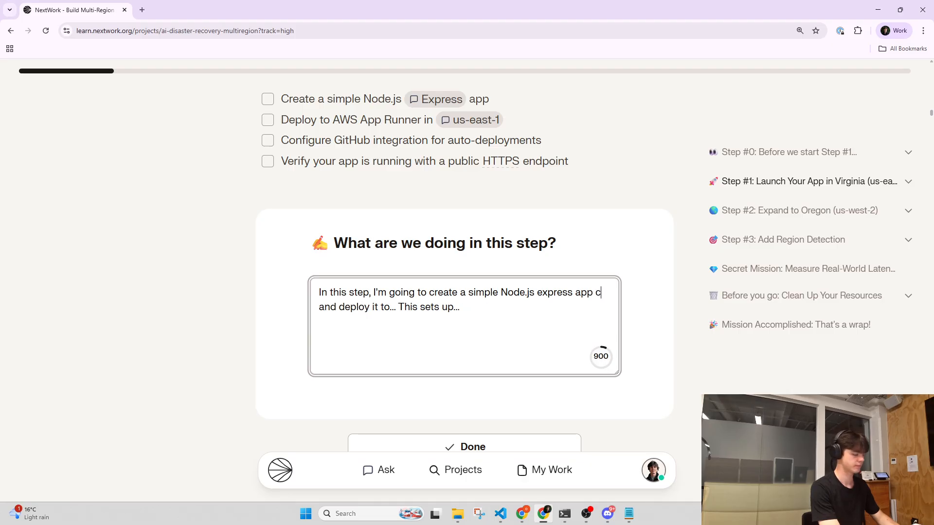
{"action": "type", "text": "onfigure github for au"}
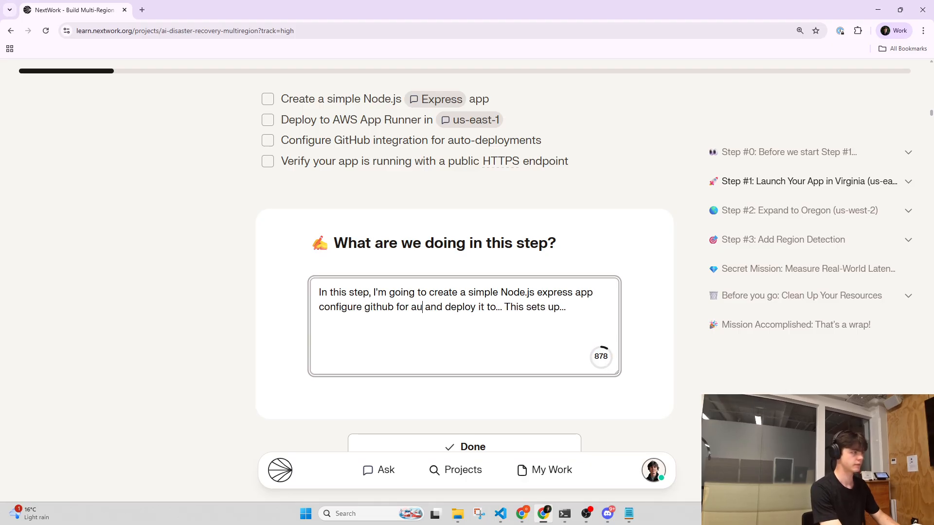
{"action": "type", "text": "to-deploy"}
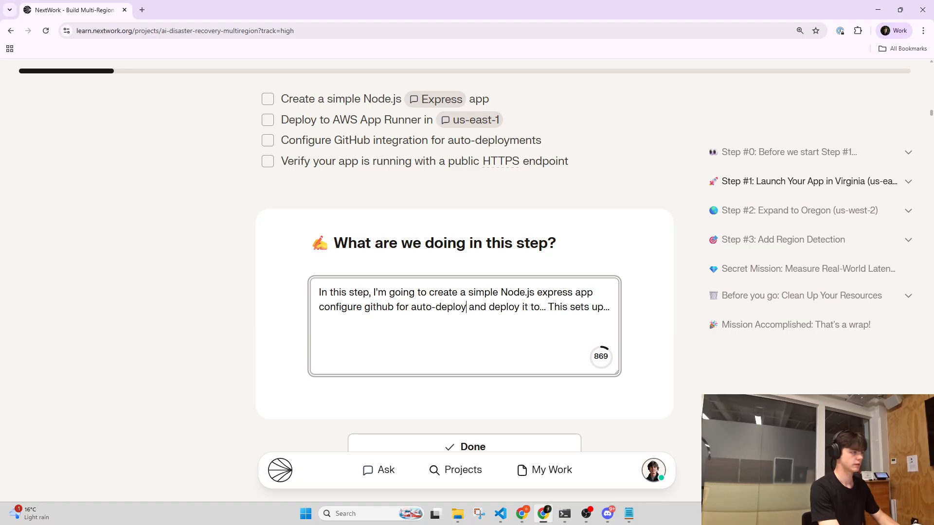
{"action": "type", "text": "ments, "}
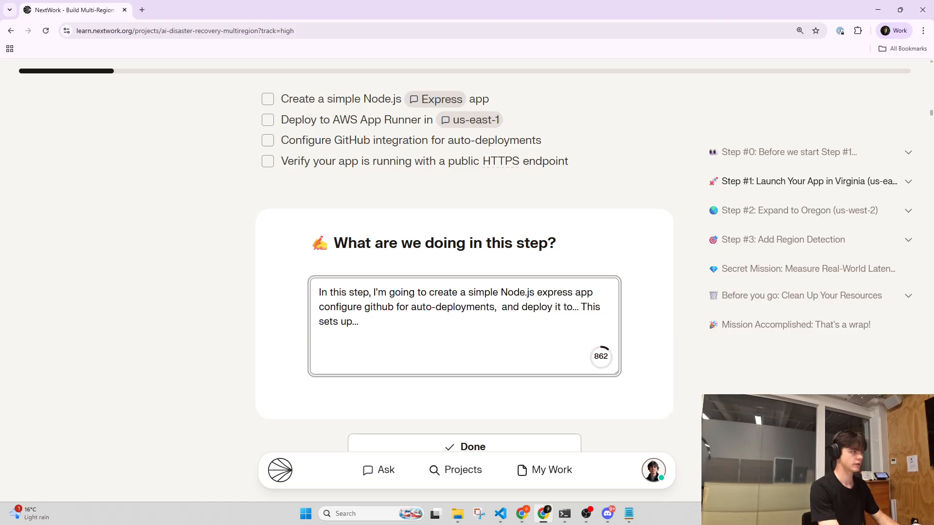
{"action": "type", "text": "v"}
{"action": "key", "text": "BackSpace"}
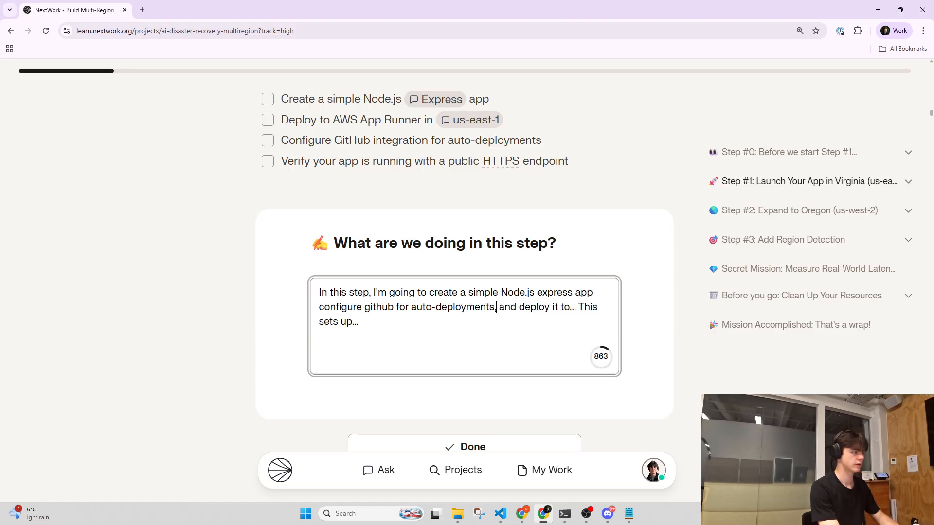
{"action": "type", "text": "and verify e"}
{"action": "type", "text": "verything is "}
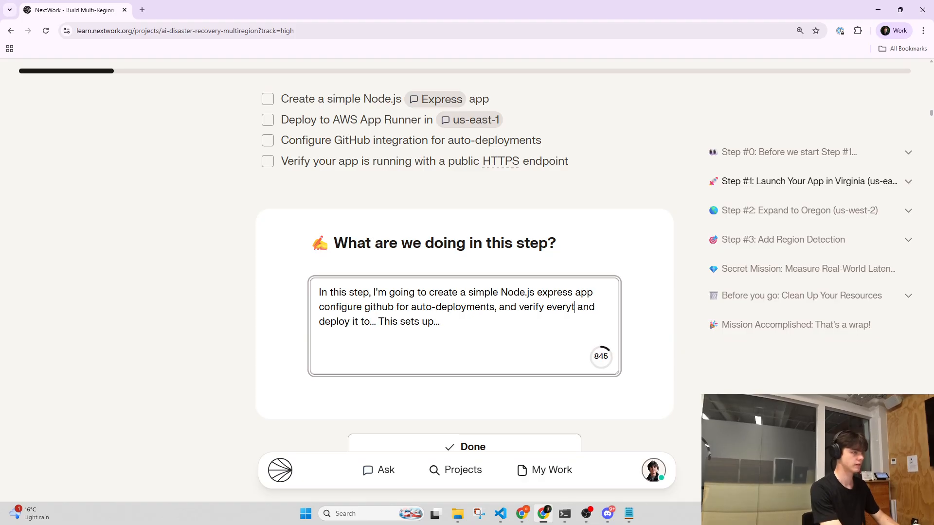
{"action": "type", "text": "running."}
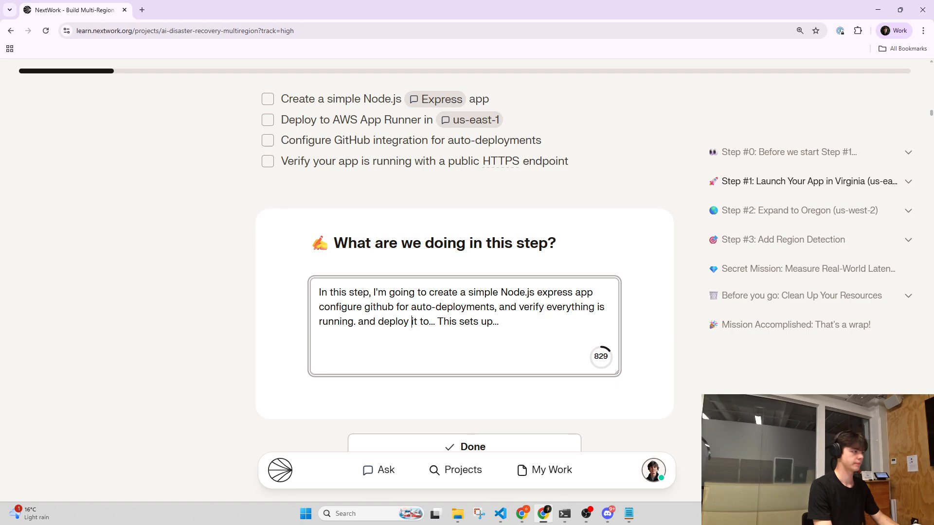
- Turn the leftover "and deploy it to..." into the sentence "I am going to deploy it to multiple regions."
{"action": "key", "text": "Delete"}
{"action": "key", "text": "Delete"}
{"action": "key", "text": "Delete"}
{"action": "key", "text": "Delete"}
{"action": "type", "text": "I am going to"}
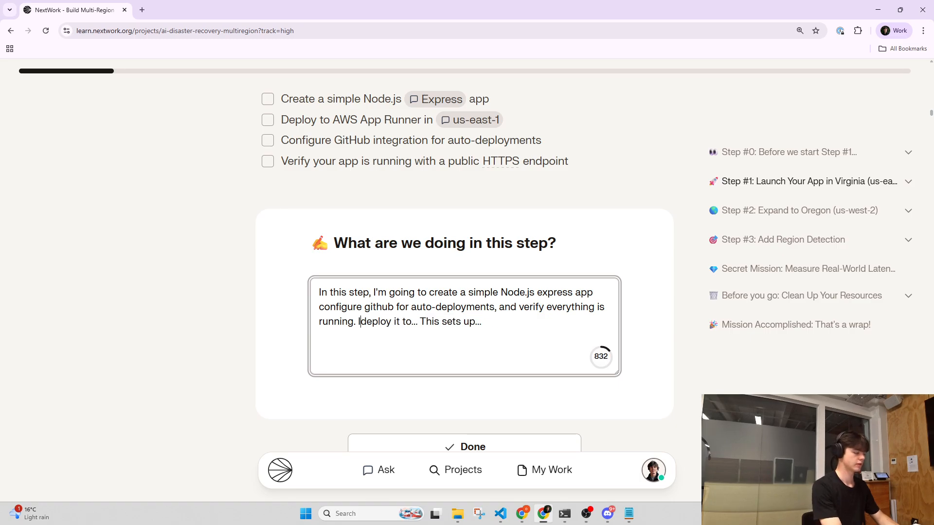
{"action": "key", "text": "ctrl+Right"}
{"action": "key", "text": "ctrl+Right"}
{"action": "key", "text": "ctrl+Right"}
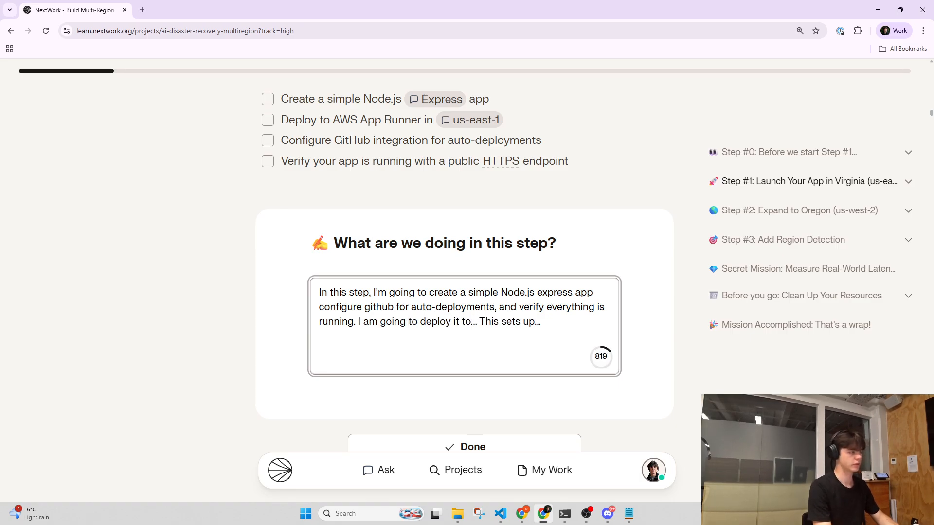
{"action": "key", "text": "BackSpace"}
{"action": "key", "text": "BackSpace"}
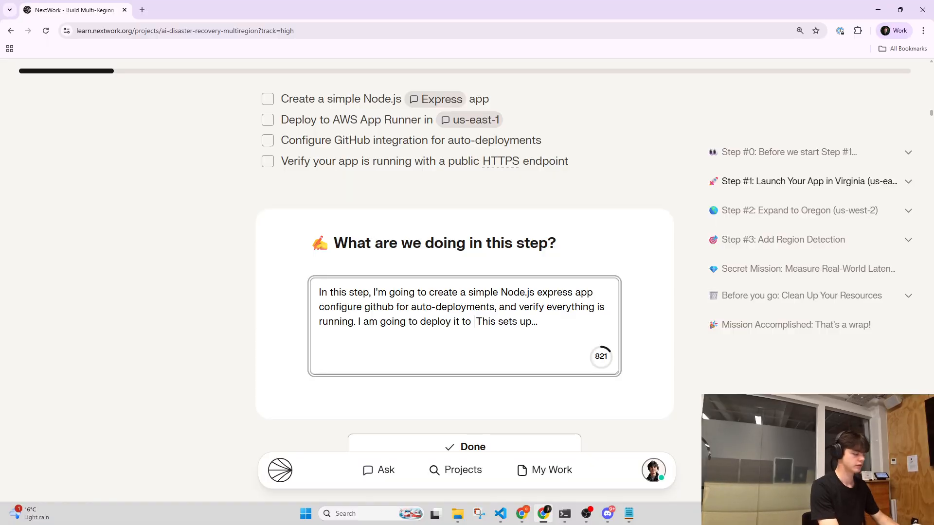
{"action": "type", "text": "multiple reg"}
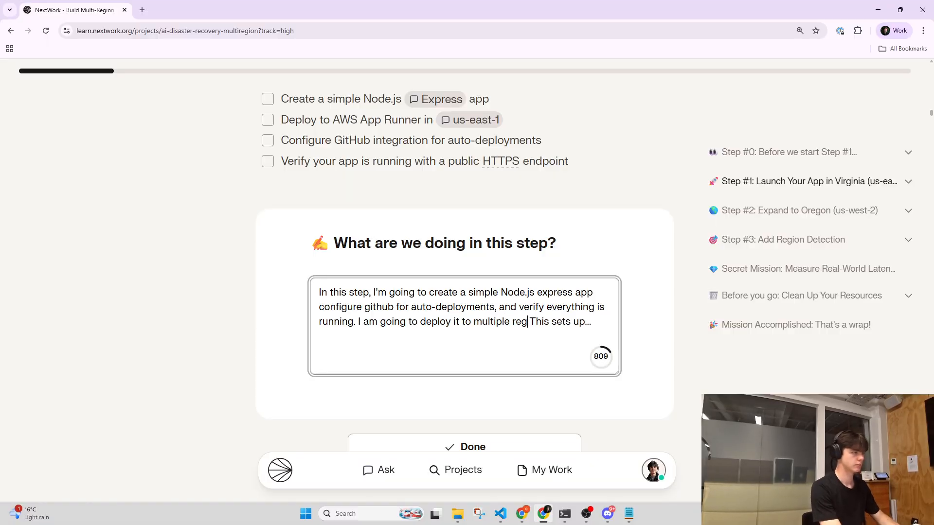
{"action": "type", "text": "ions."}
- Replace the ellipsis at the end of the answer's last sentence with "to do"
{"action": "key", "text": "ctrl+Right"}
{"action": "key", "text": "ctrl+Right"}
{"action": "key", "text": "ctrl+Right"}
{"action": "key", "text": "ctrl+Right"}
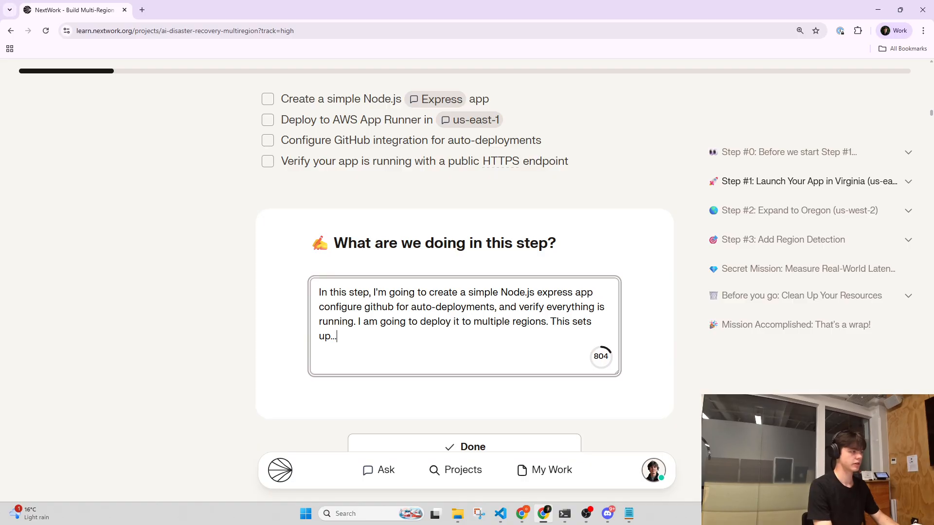
{"action": "key", "text": "BackSpace"}
{"action": "key", "text": "BackSpace"}
{"action": "key", "text": "BackSpace"}
{"action": "type", "text": "to "}
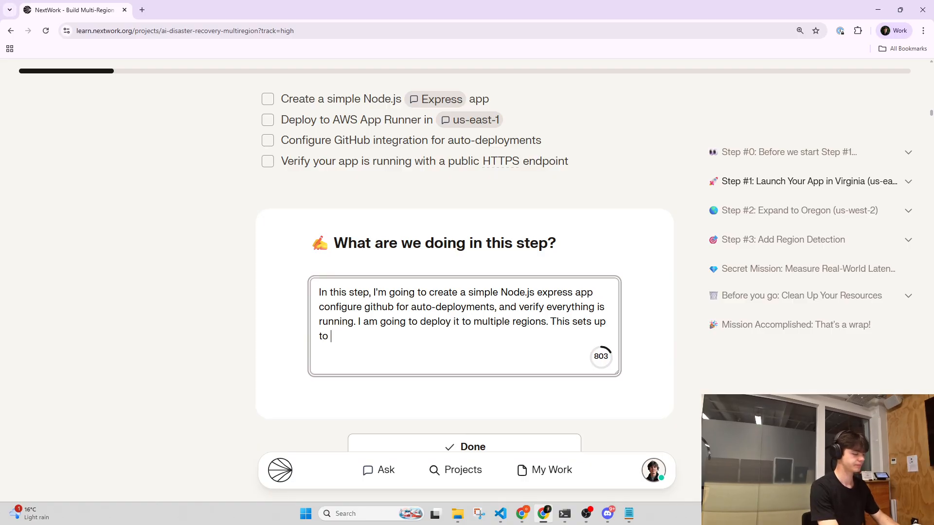
{"action": "type", "text": "do"}
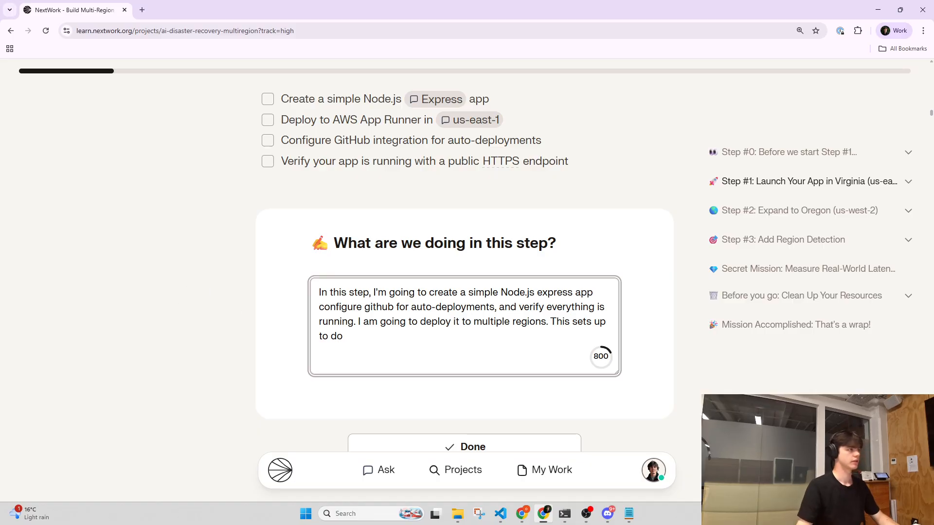
- Review the project's 30 second summary, build overview and expected outcomes for what the multi-region deployment prepares for
{"action": "scroll", "coordinate": [568, 323], "scroll_direction": "up", "scroll_amount": 7}
{"action": "scroll", "coordinate": [409, 334], "scroll_direction": "up", "scroll_amount": 15}
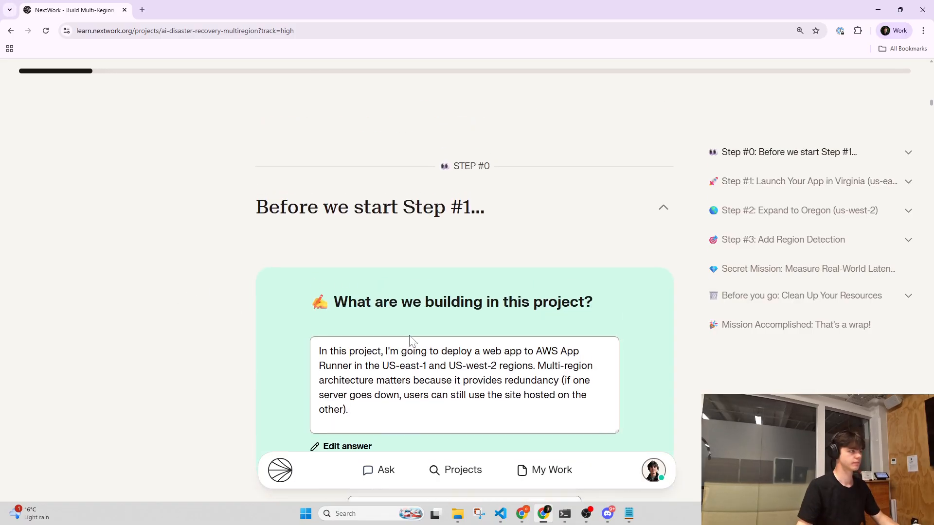
{"action": "scroll", "coordinate": [401, 342], "scroll_direction": "up", "scroll_amount": 10}
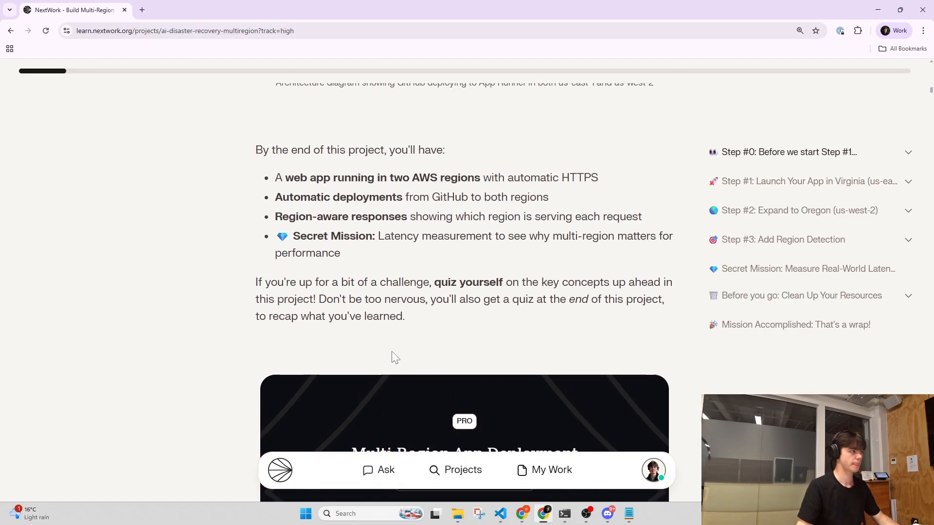
{"action": "scroll", "coordinate": [395, 394], "scroll_direction": "up", "scroll_amount": 8}
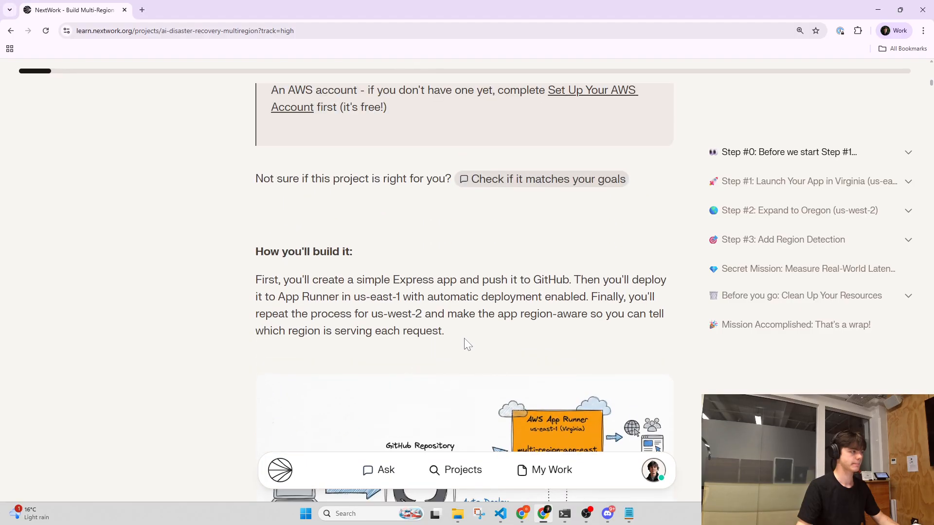
{"action": "scroll", "coordinate": [466, 343], "scroll_direction": "up", "scroll_amount": 10}
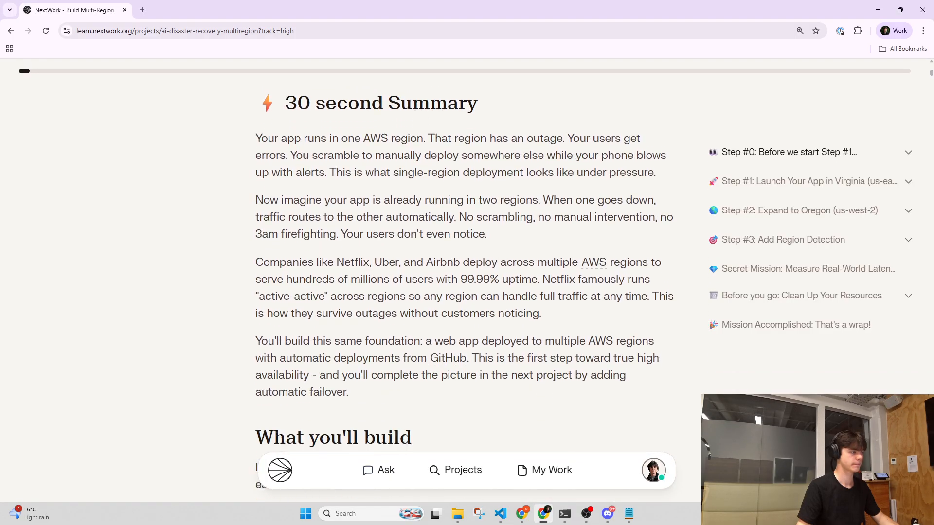
{"action": "scroll", "coordinate": [369, 232], "scroll_direction": "down", "scroll_amount": 5}
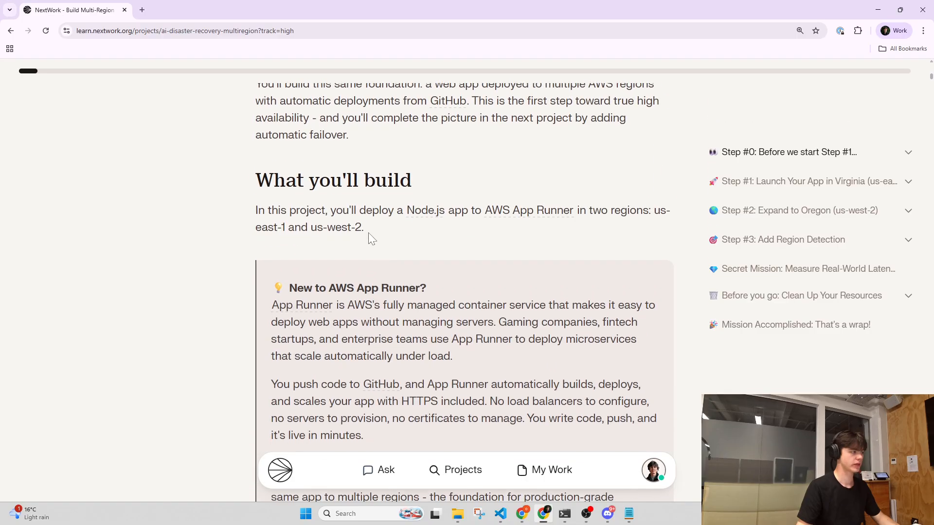
{"action": "scroll", "coordinate": [399, 319], "scroll_direction": "down", "scroll_amount": 20}
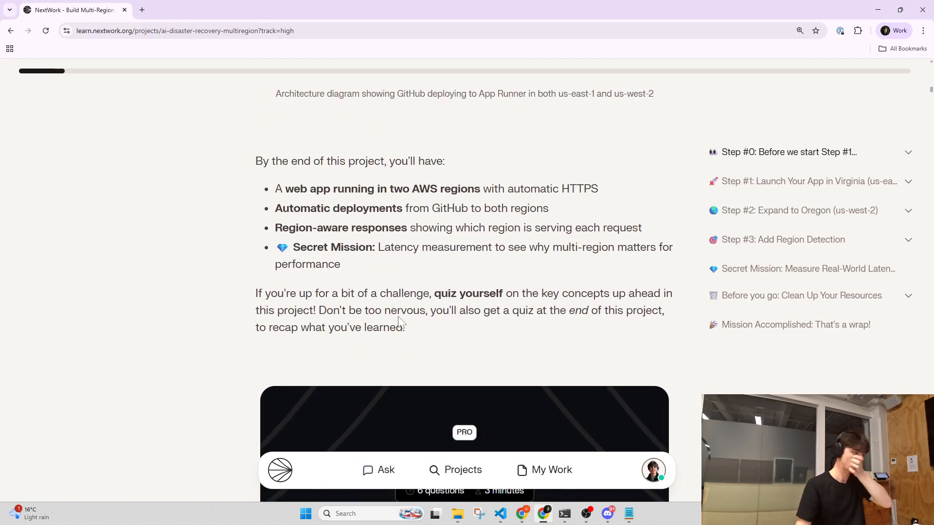
{"action": "scroll", "coordinate": [399, 320], "scroll_direction": "down", "scroll_amount": 20}
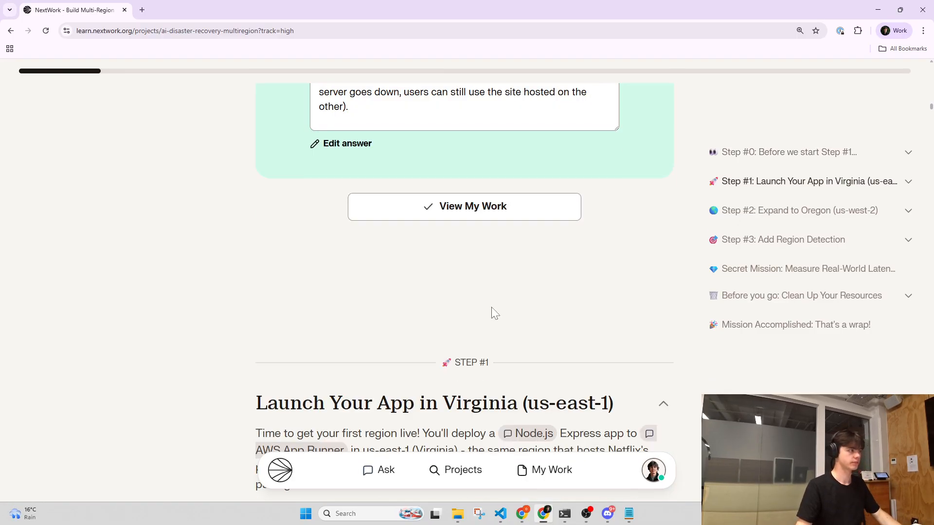
{"action": "scroll", "coordinate": [491, 307], "scroll_direction": "down", "scroll_amount": 10}
- Finish the last sentence of the Step #1 answer with "automatic failover."
{"action": "type", "text": "a"}
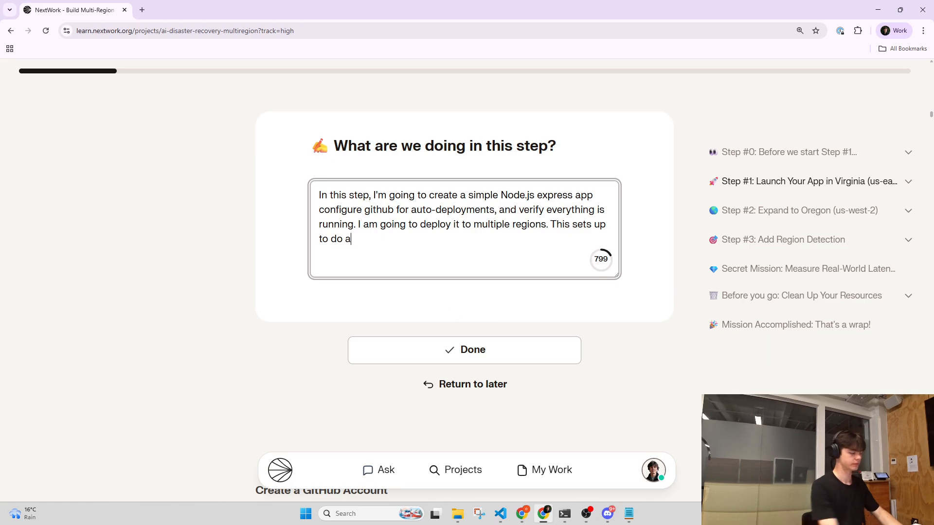
{"action": "type", "text": "utomatic failover"}
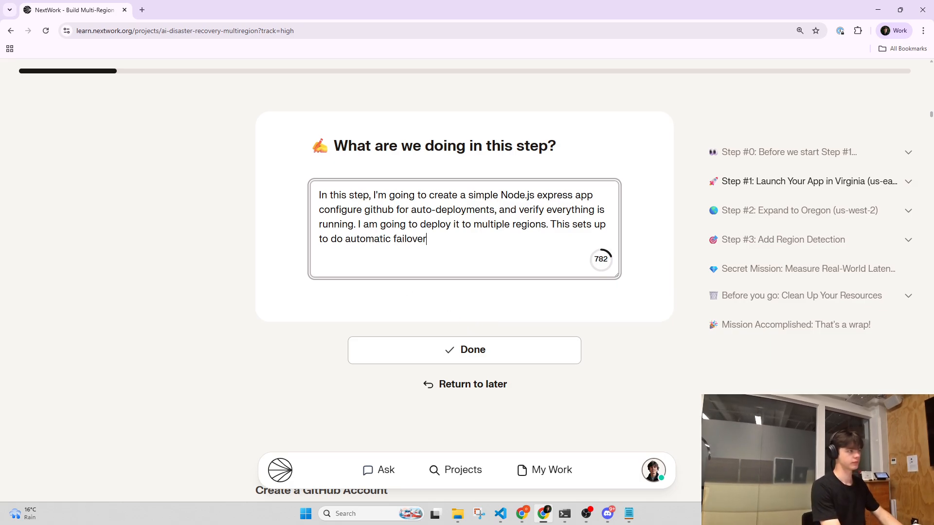
{"action": "type", "text": "."}
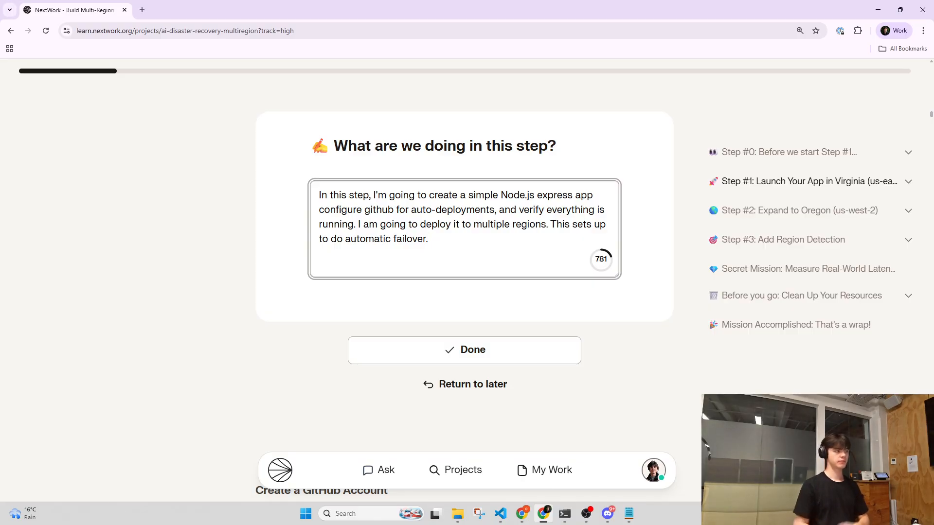
- Add a comma after "express app", reword the ending as "This sets me up to do automatic failover next." and mark the question as done
{"action": "left_click", "coordinate": [618, 200]}
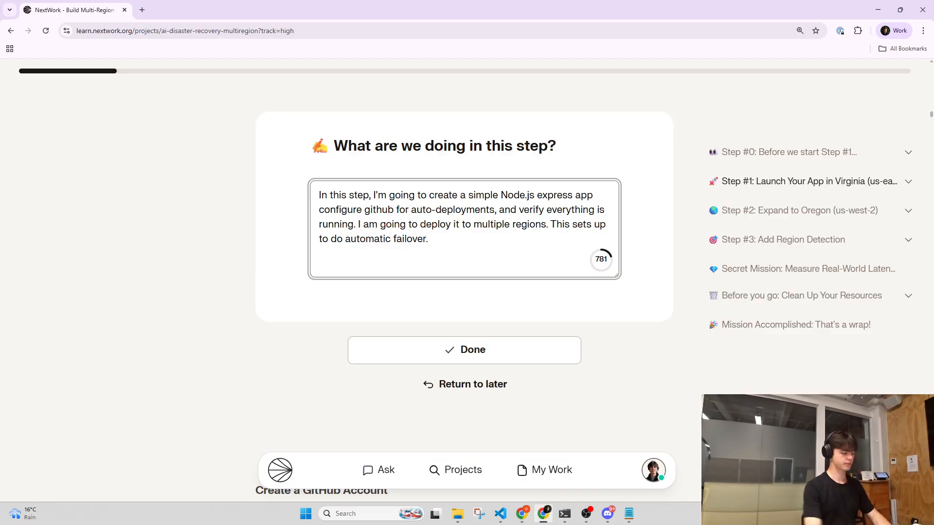
{"action": "type", "text": ","}
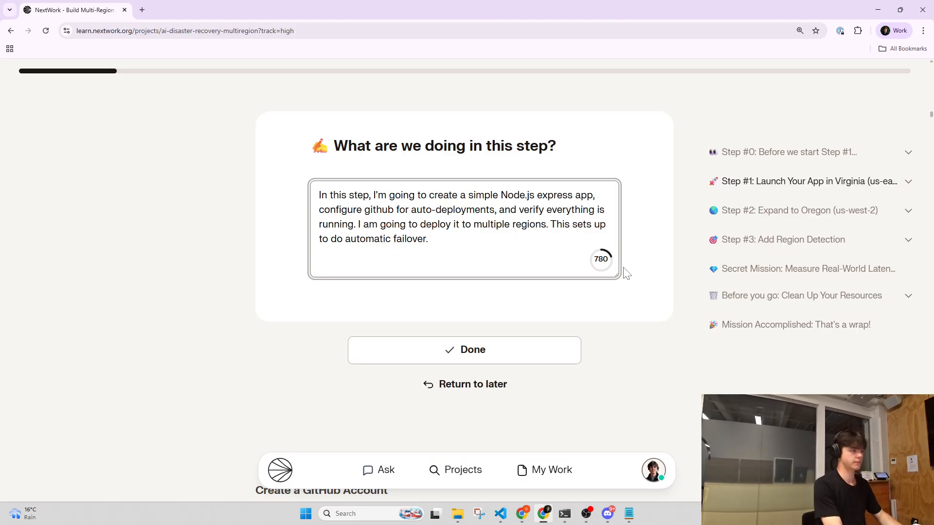
{"action": "type", "text": "me"}
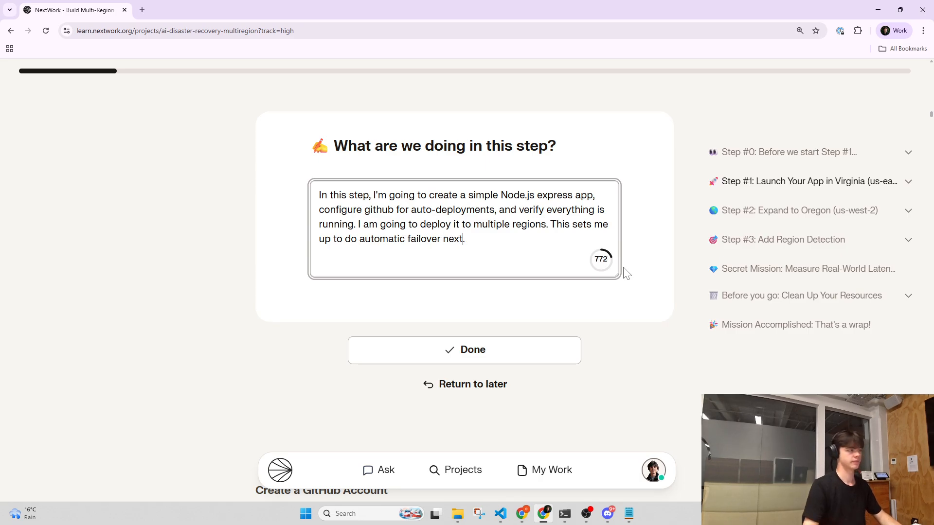
{"action": "left_click", "coordinate": [453, 354]}
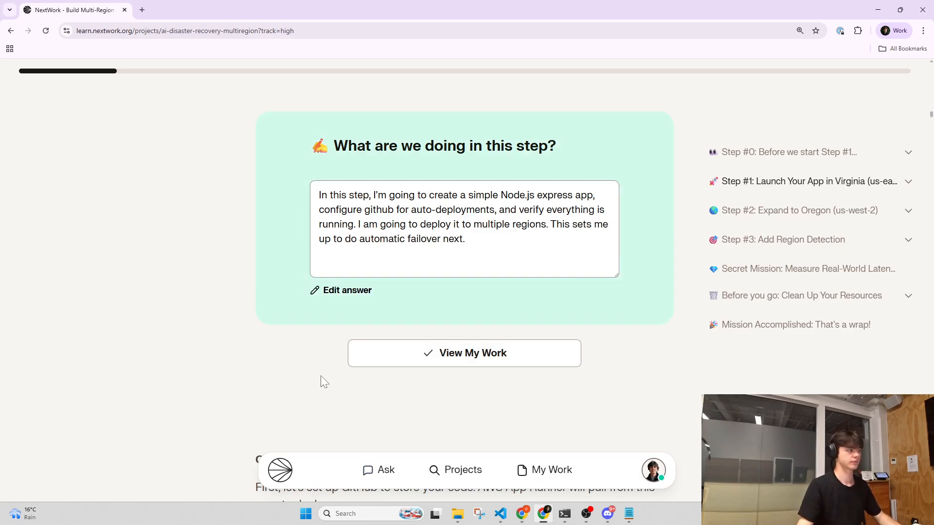
- Read the "Create a GitHub Account" section, including the Git and GitHub explanation and the instruction to go to github.com
{"action": "scroll", "coordinate": [320, 376], "scroll_direction": "down", "scroll_amount": 4}
{"action": "scroll", "coordinate": [464, 296], "scroll_direction": "down", "scroll_amount": 1}
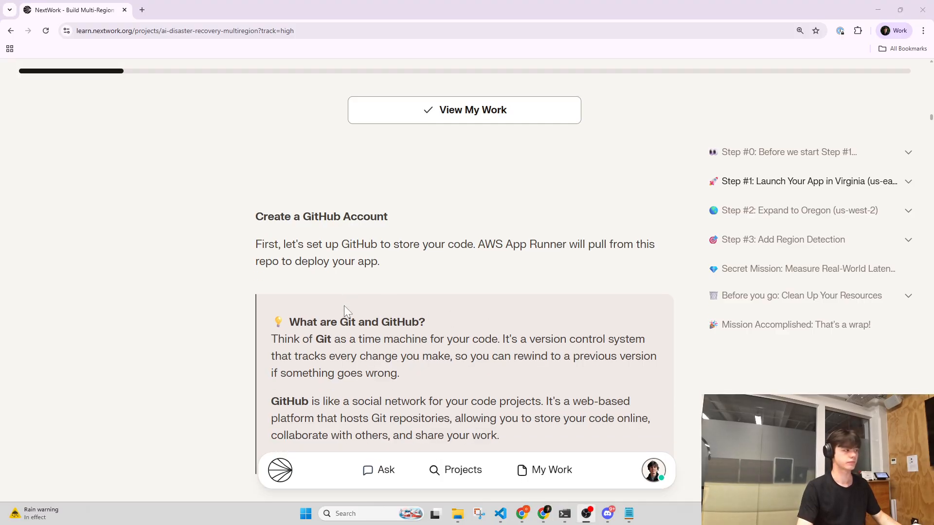
{"action": "scroll", "coordinate": [344, 306], "scroll_direction": "down", "scroll_amount": 1}
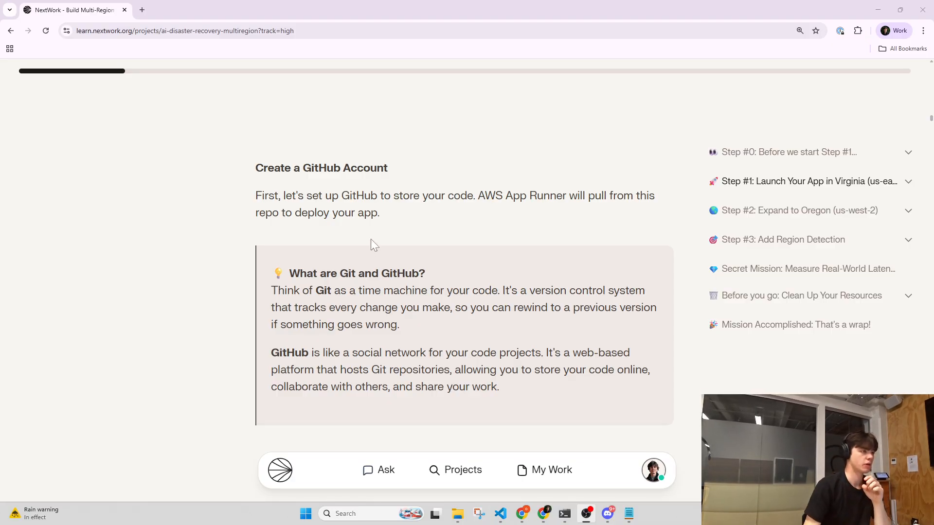
{"action": "left_click_drag", "start_coordinate": [416, 207], "coordinate": [261, 194]}
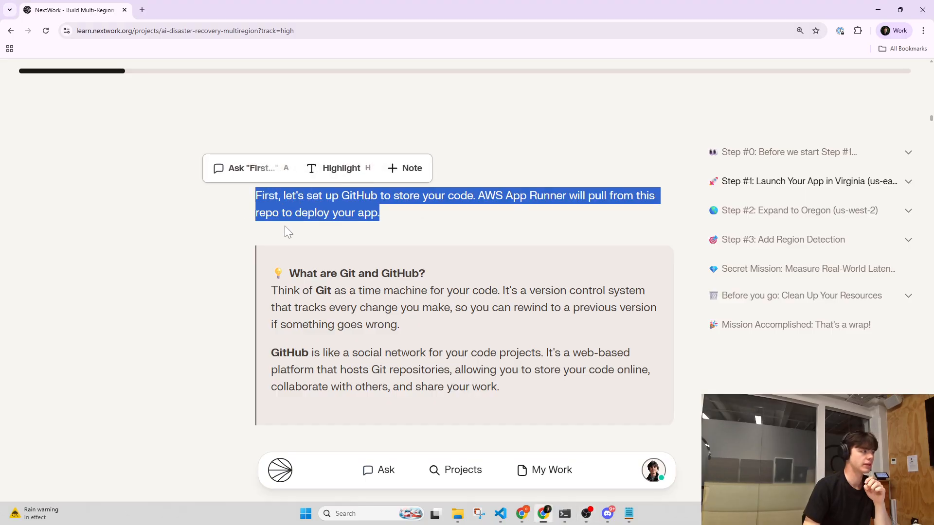
{"action": "scroll", "coordinate": [305, 236], "scroll_direction": "down", "scroll_amount": 4}
{"action": "scroll", "coordinate": [288, 239], "scroll_direction": "up", "scroll_amount": 5}
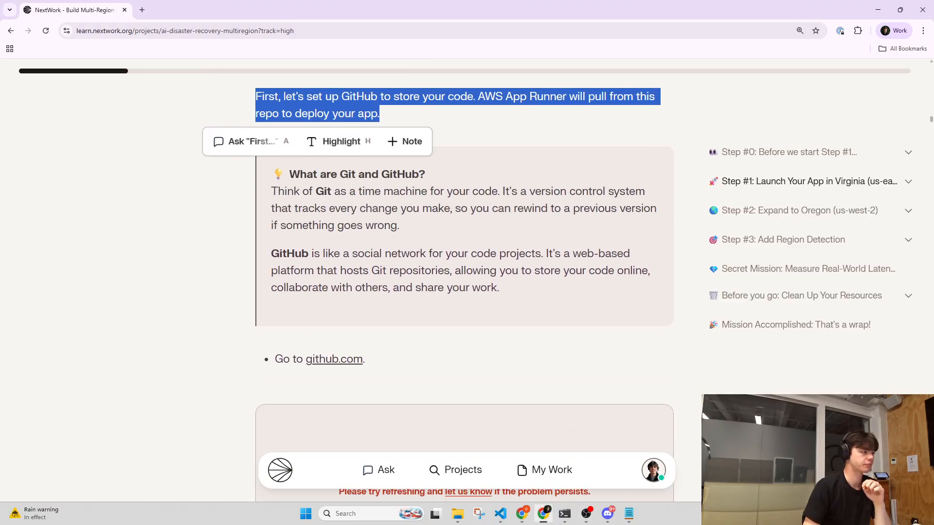
{"action": "scroll", "coordinate": [283, 294], "scroll_direction": "down", "scroll_amount": 9}
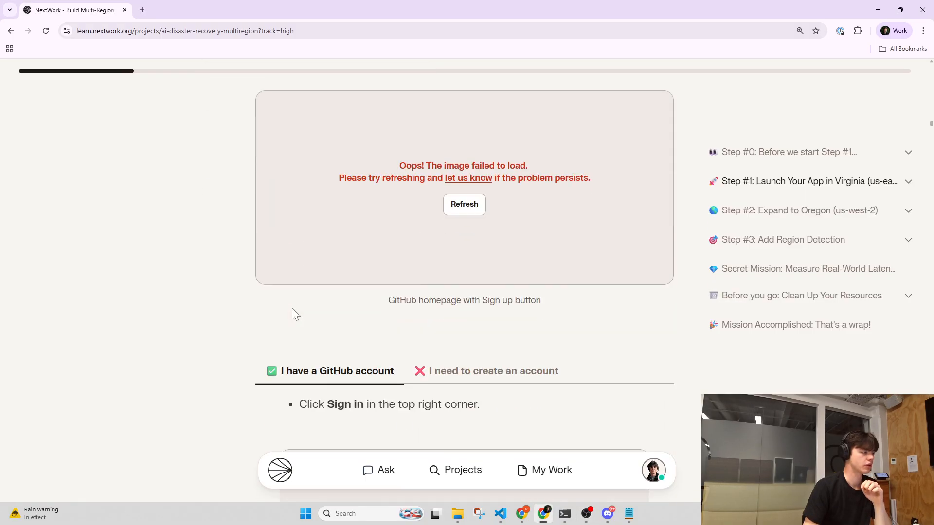
{"action": "scroll", "coordinate": [293, 310], "scroll_direction": "up", "scroll_amount": 9}
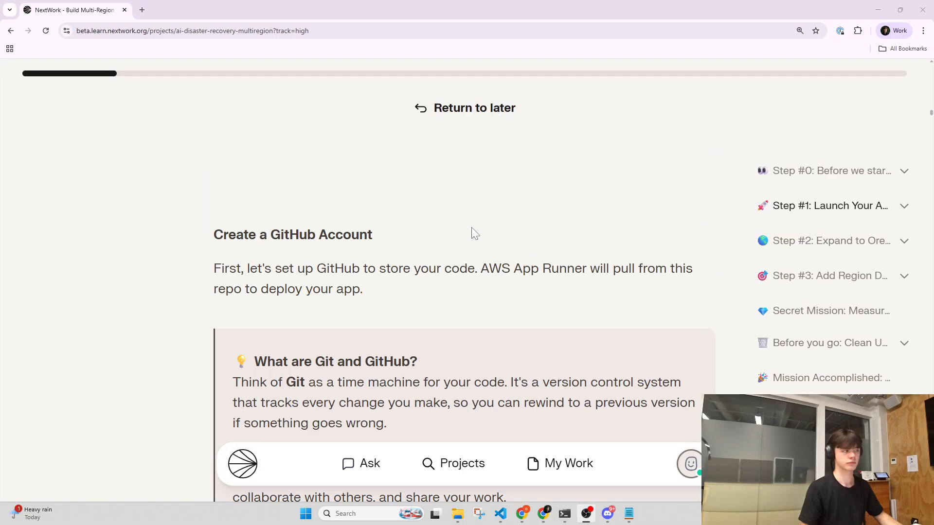
{"action": "scroll", "coordinate": [451, 235], "scroll_direction": "down", "scroll_amount": 1}
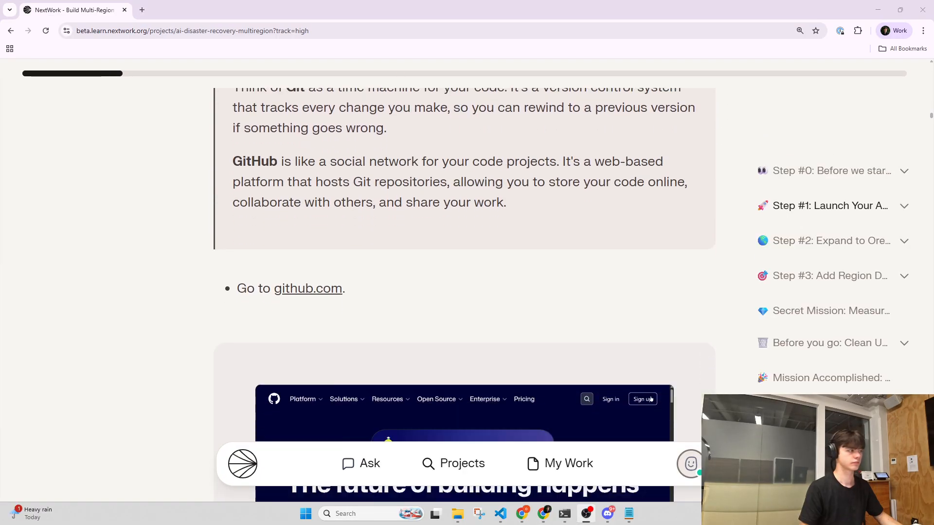
- Open github.com from the guide in its own window and place it side by side with the NextWork project page
{"action": "scroll", "coordinate": [452, 235], "scroll_direction": "down", "scroll_amount": 1}
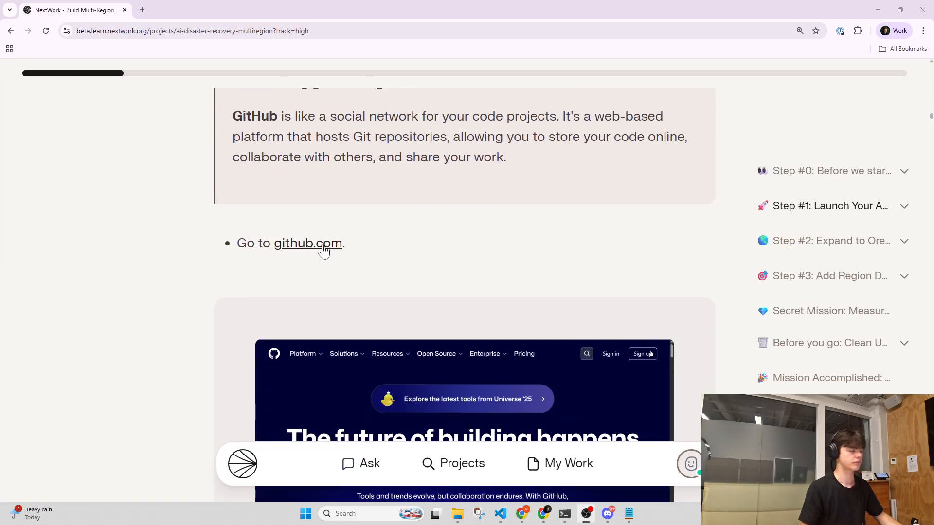
{"action": "middle_click", "coordinate": [306, 244]}
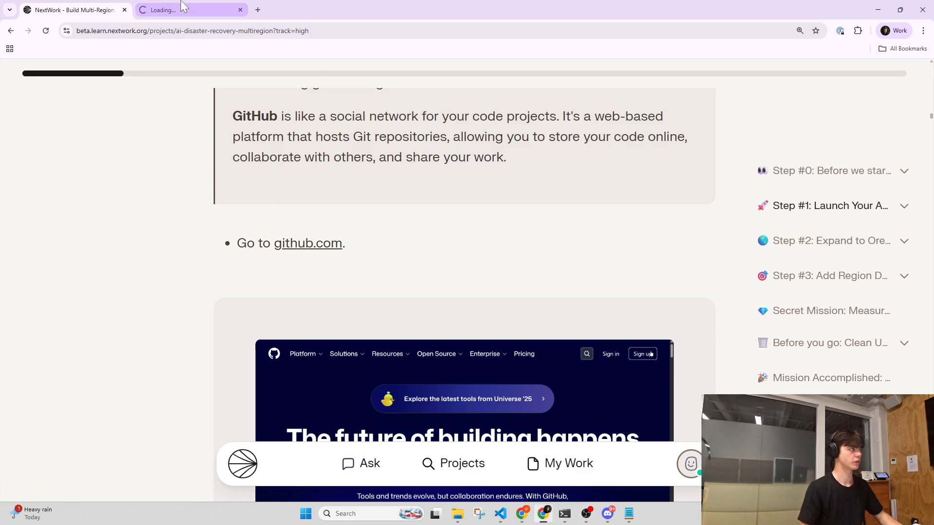
{"action": "scroll", "coordinate": [194, 296], "scroll_direction": "down", "scroll_amount": 9}
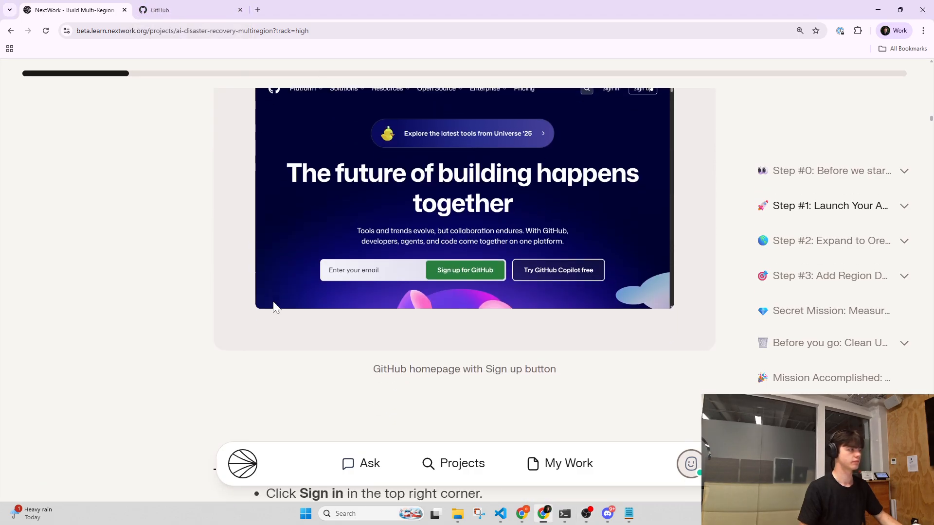
{"action": "left_click", "coordinate": [195, 6]}
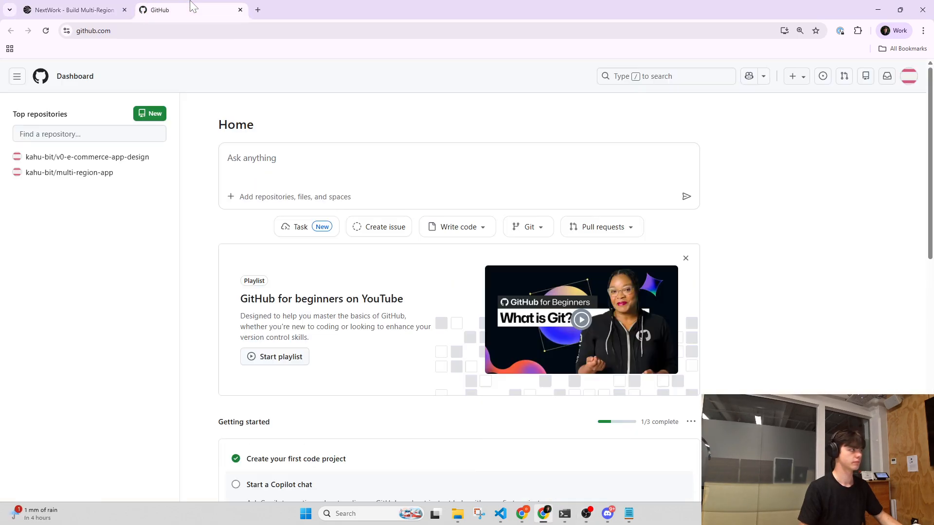
{"action": "left_click_drag", "start_coordinate": [184, 6], "coordinate": [909, 152]}
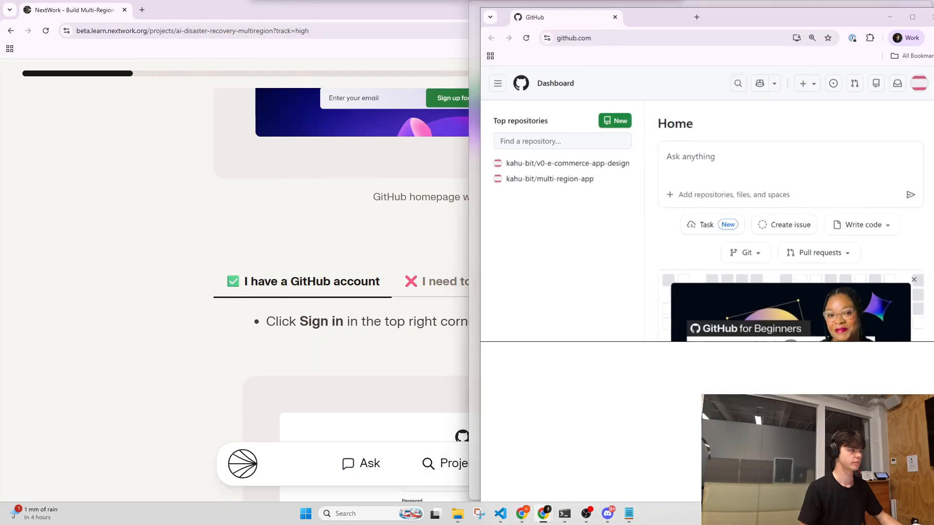
{"action": "left_click", "coordinate": [149, 162]}
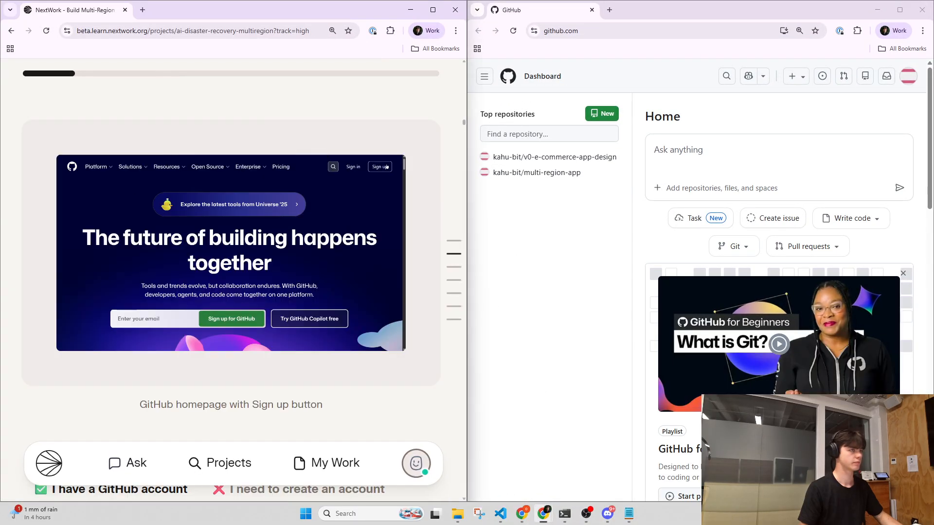
- Sign out of the current GitHub account and open the GitHub sign-in page
{"action": "left_click", "coordinate": [909, 76]}
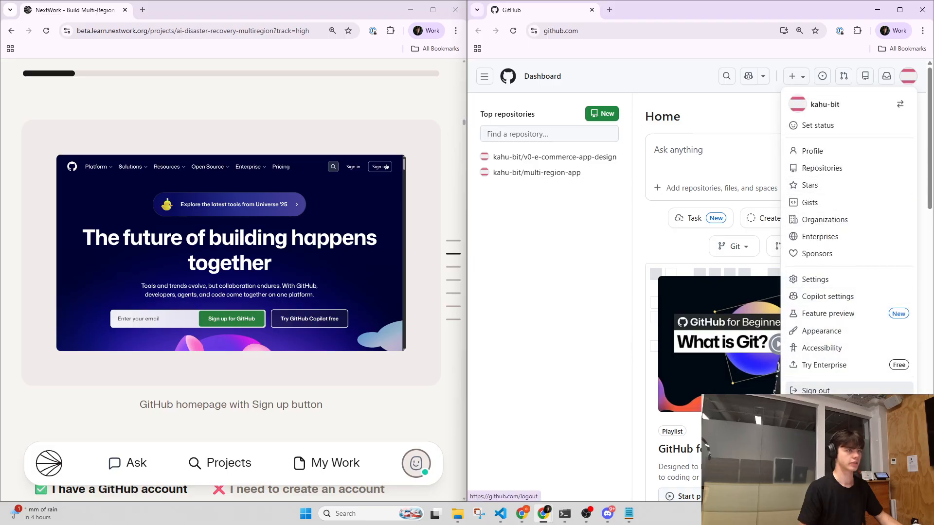
{"action": "left_click", "coordinate": [816, 390]}
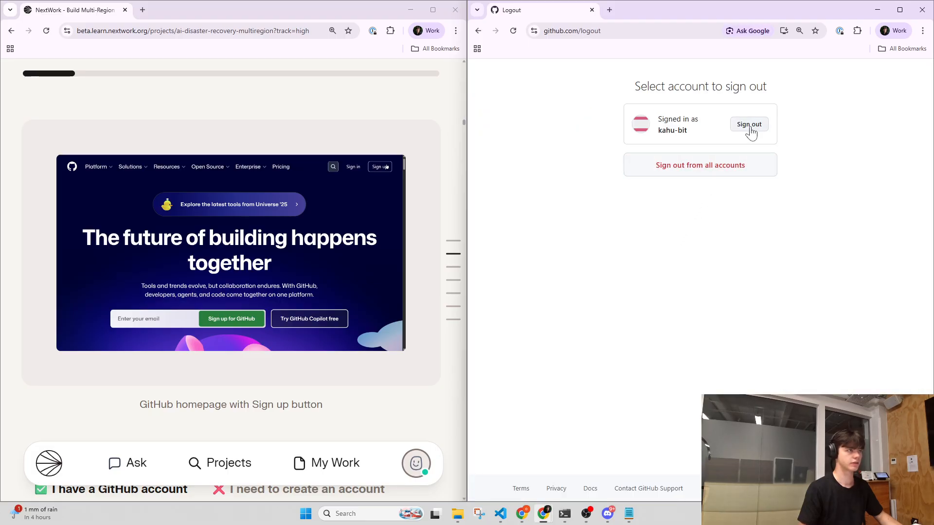
{"action": "left_click", "coordinate": [750, 127]}
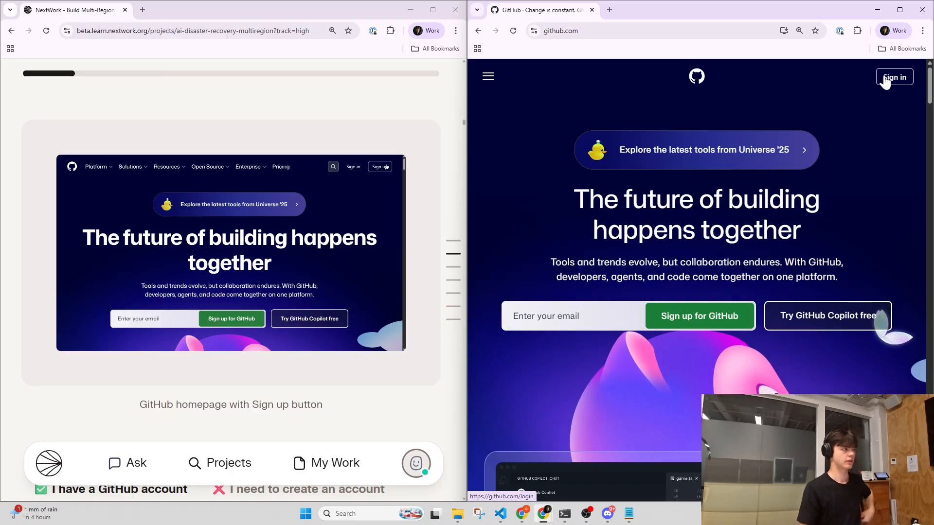
{"action": "left_click", "coordinate": [886, 79]}
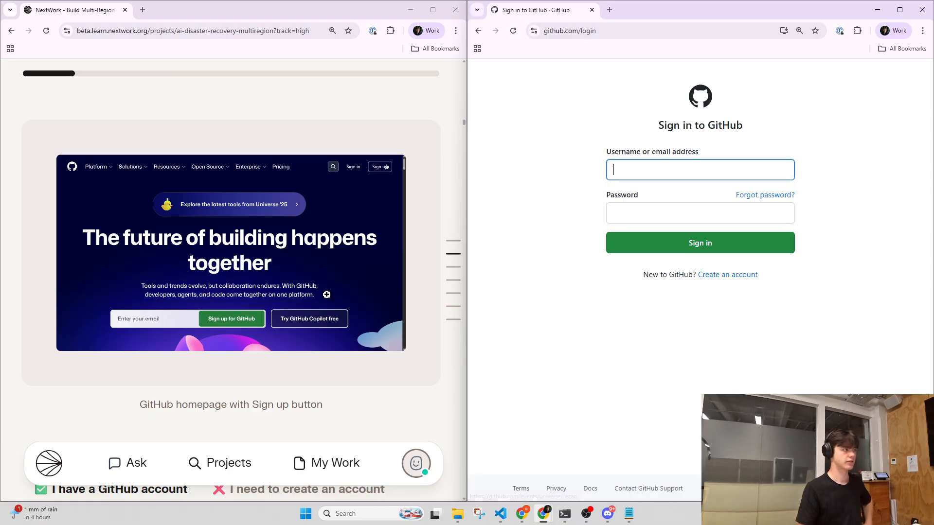
- Review the guide's instructions for creating a GitHub account and for signing in with an existing one
{"action": "scroll", "coordinate": [316, 294], "scroll_direction": "down", "scroll_amount": 1}
{"action": "scroll", "coordinate": [317, 294], "scroll_direction": "down", "scroll_amount": 6}
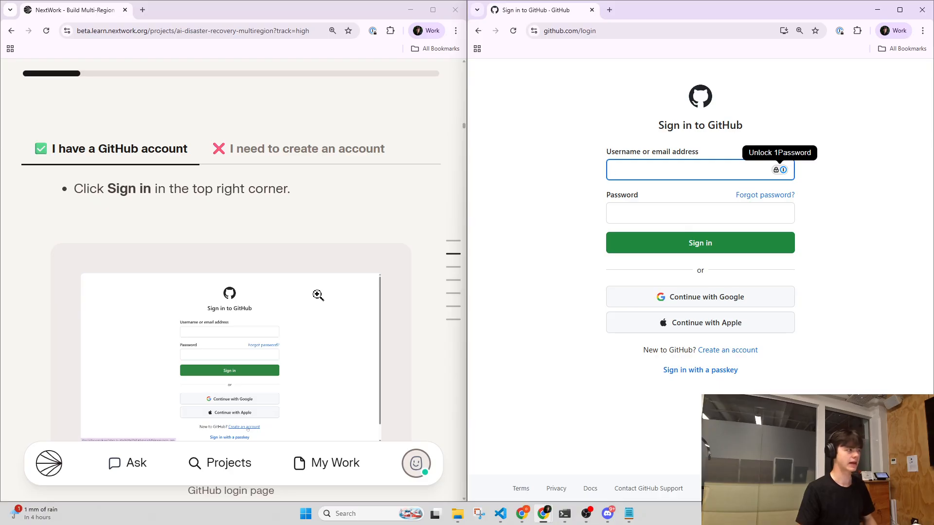
{"action": "left_click", "coordinate": [289, 148]}
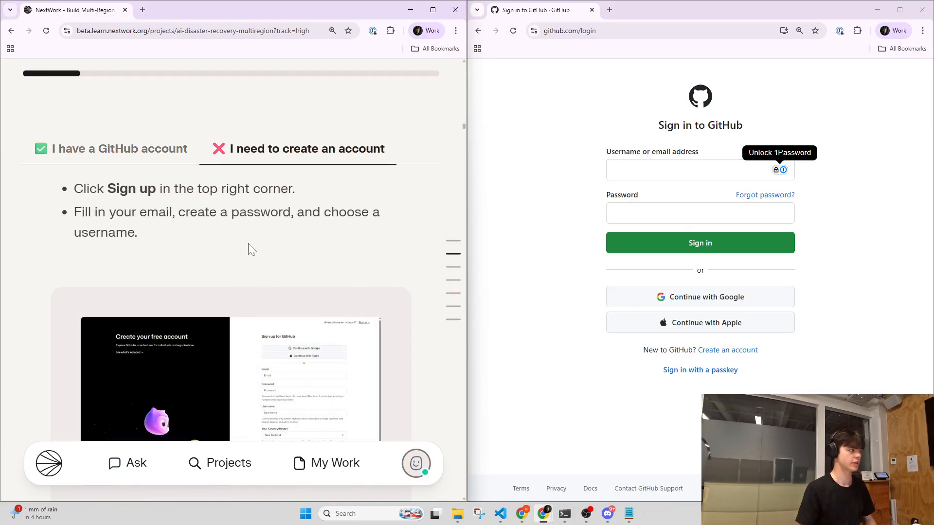
{"action": "scroll", "coordinate": [251, 249], "scroll_direction": "down", "scroll_amount": 8}
{"action": "scroll", "coordinate": [248, 250], "scroll_direction": "up", "scroll_amount": 4}
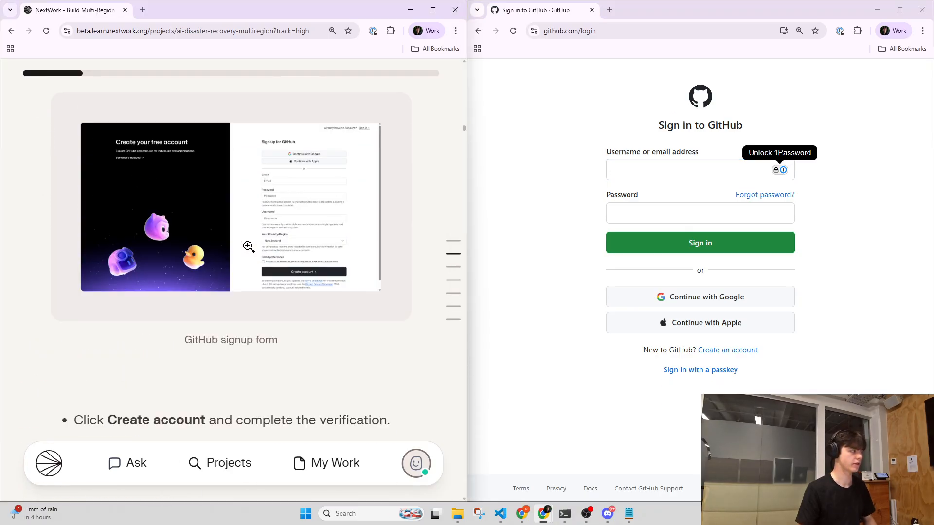
{"action": "scroll", "coordinate": [248, 246], "scroll_direction": "up", "scroll_amount": 4}
{"action": "left_click", "coordinate": [141, 150]}
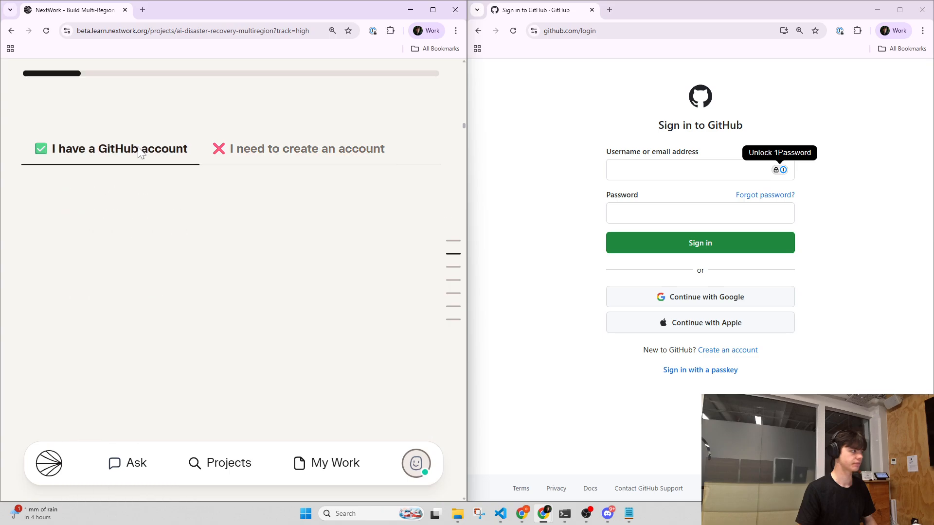
{"action": "scroll", "coordinate": [200, 208], "scroll_direction": "down", "scroll_amount": 2}
- Sign in to GitHub with the existing account out of view, minimize the Videos folder window and return GitHub beside the guide
{"action": "left_click", "coordinate": [640, 157]}
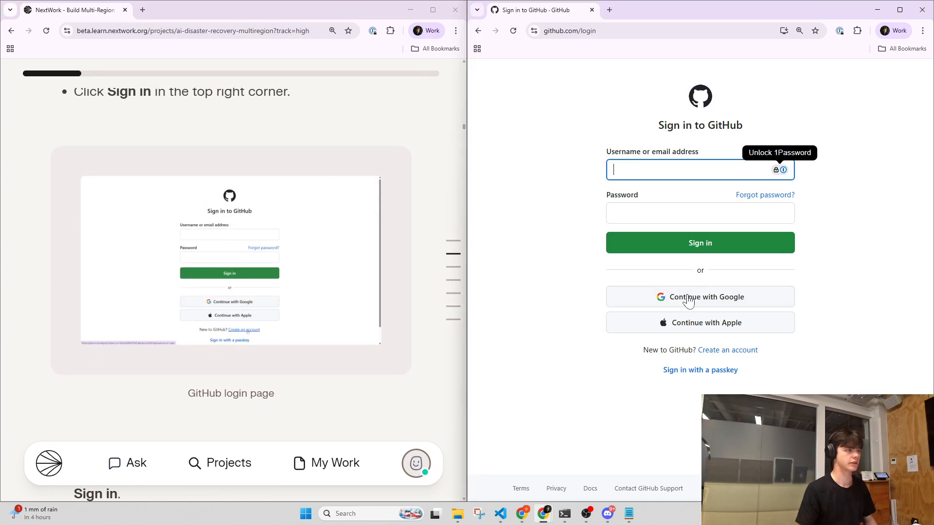
{"action": "left_click_drag", "start_coordinate": [671, 7], "coordinate": [933, 141]}
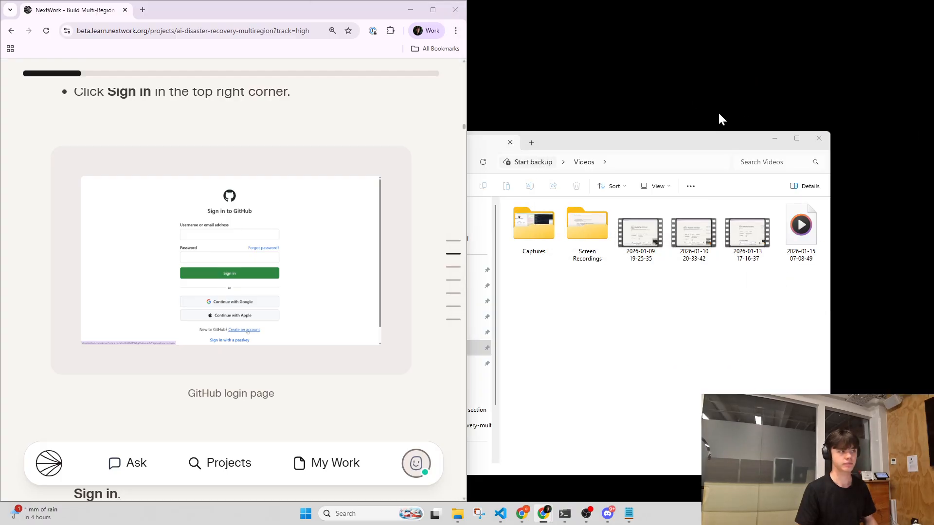
{"action": "left_click", "coordinate": [773, 139]}
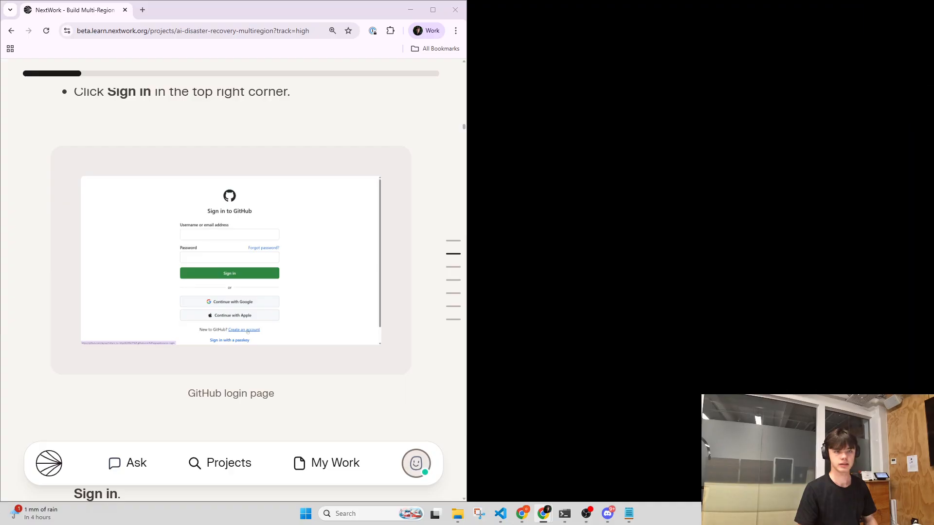
{"action": "left_click_drag", "start_coordinate": [933, 100], "coordinate": [931, 119]}
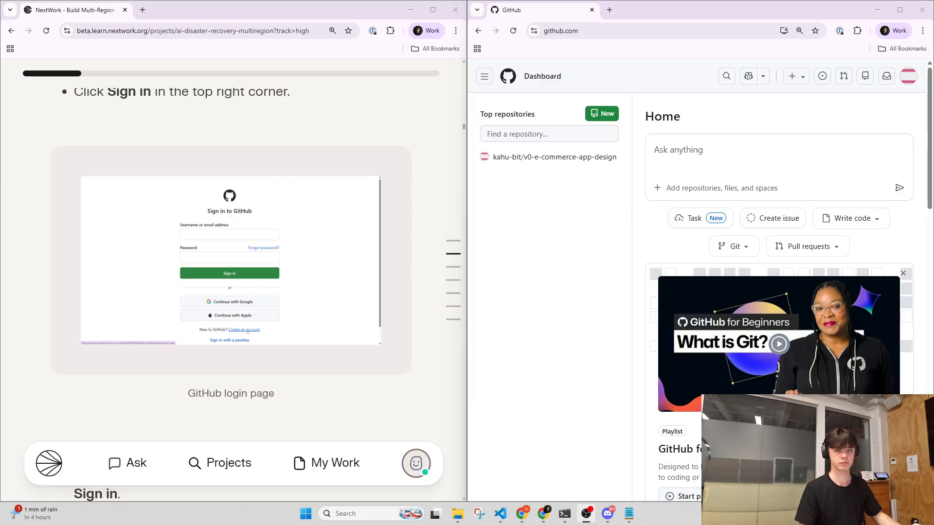
- Follow the guide past the sign-in instructions and open the GitHub account's Repositories page
{"action": "scroll", "coordinate": [209, 347], "scroll_direction": "down", "scroll_amount": 10}
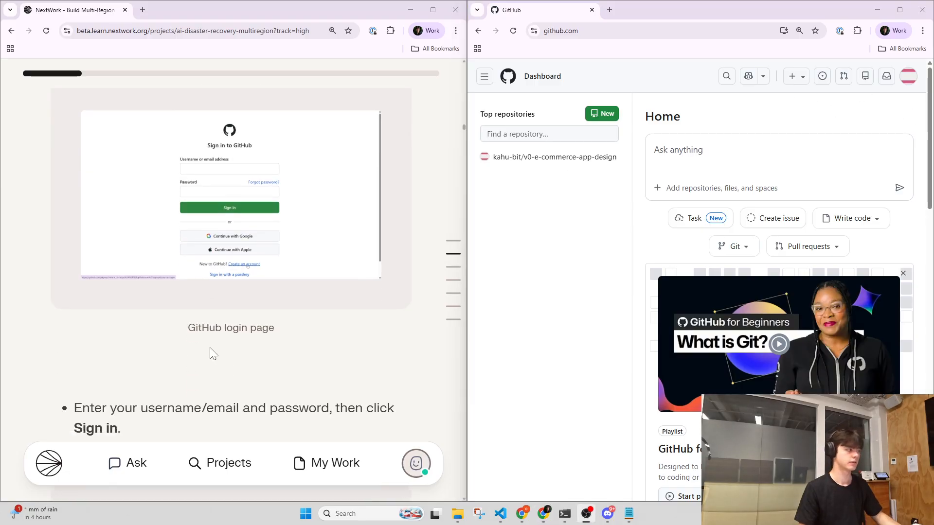
{"action": "scroll", "coordinate": [213, 349], "scroll_direction": "down", "scroll_amount": 8}
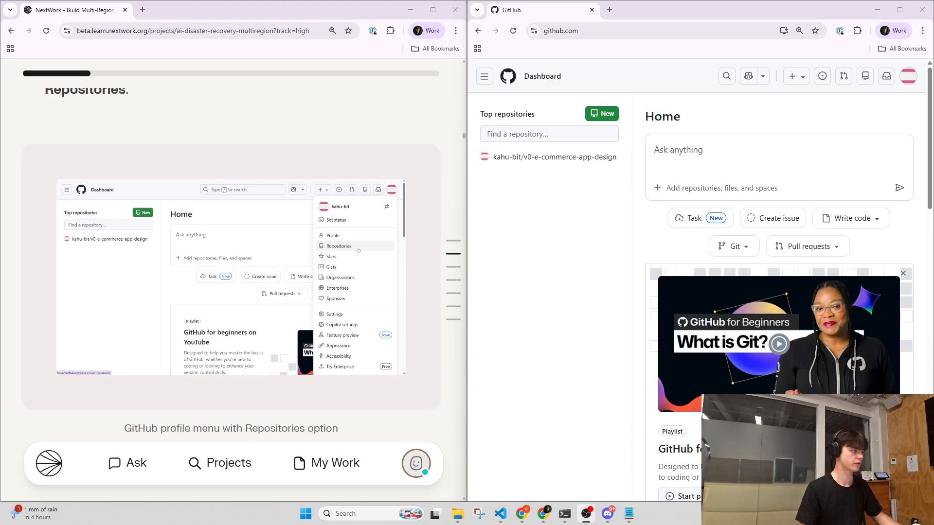
{"action": "left_click", "coordinate": [900, 84]}
{"action": "left_click", "coordinate": [859, 170]}
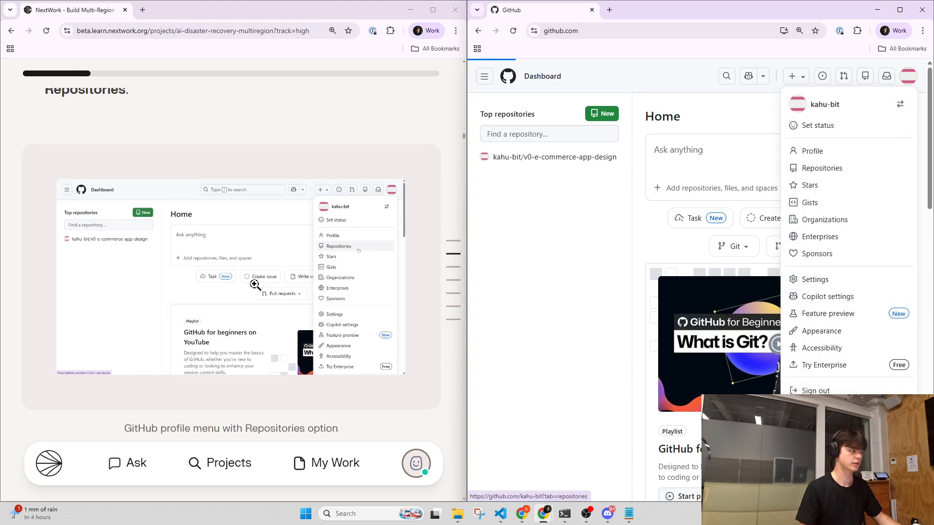
- Start a new GitHub repository and name it multi-region-app, as given in the guide
{"action": "scroll", "coordinate": [252, 285], "scroll_direction": "down", "scroll_amount": 3}
{"action": "scroll", "coordinate": [248, 287], "scroll_direction": "down", "scroll_amount": 3}
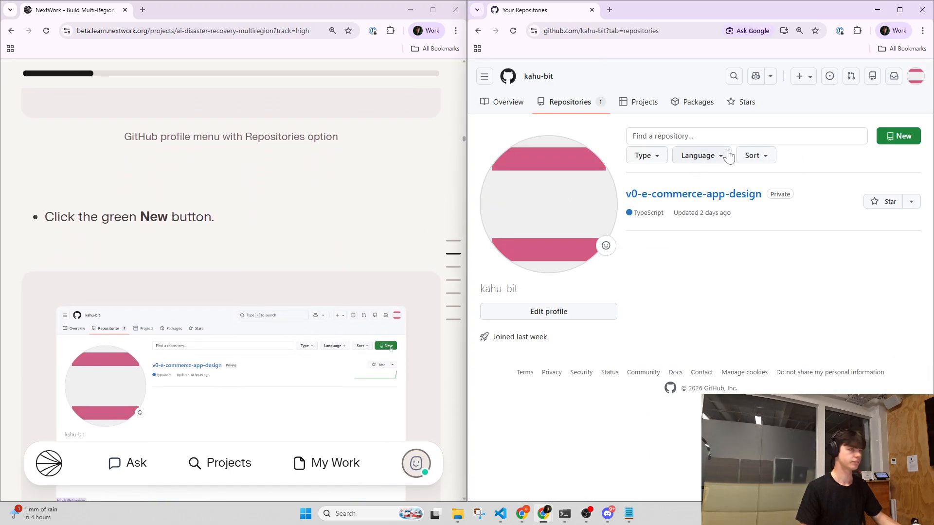
{"action": "scroll", "coordinate": [407, 334], "scroll_direction": "down", "scroll_amount": 1}
{"action": "left_click", "coordinate": [905, 146]}
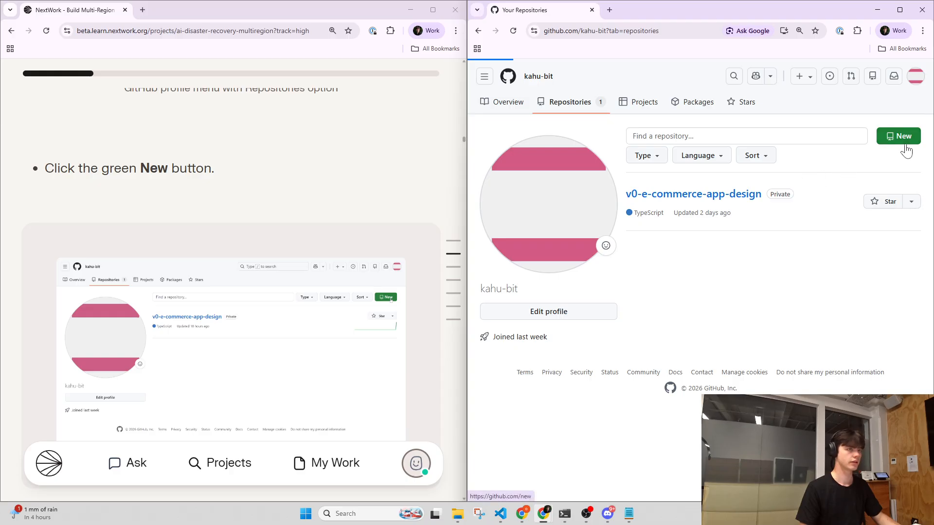
{"action": "scroll", "coordinate": [351, 268], "scroll_direction": "down", "scroll_amount": 4}
{"action": "scroll", "coordinate": [351, 268], "scroll_direction": "down", "scroll_amount": 2}
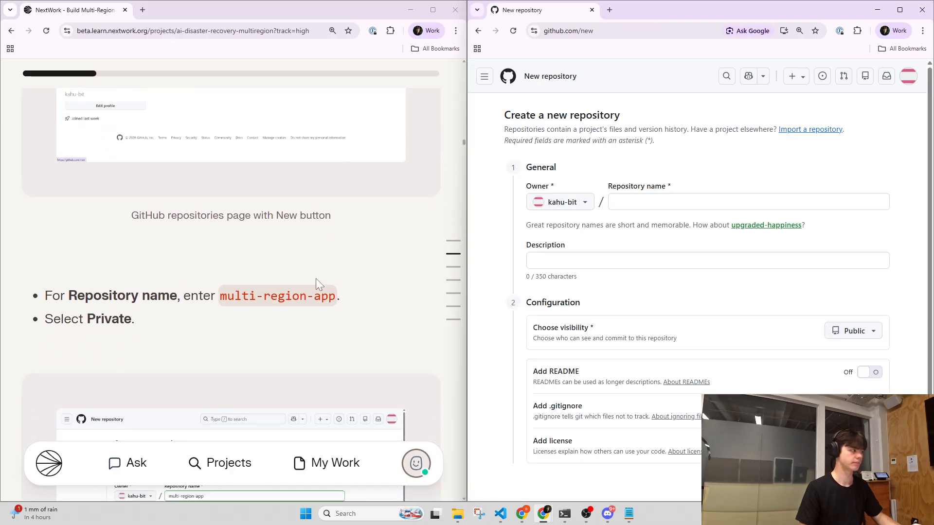
{"action": "left_click", "coordinate": [311, 295]}
{"action": "left_click", "coordinate": [681, 202]}
{"action": "type", "text": "multi-region-app"}
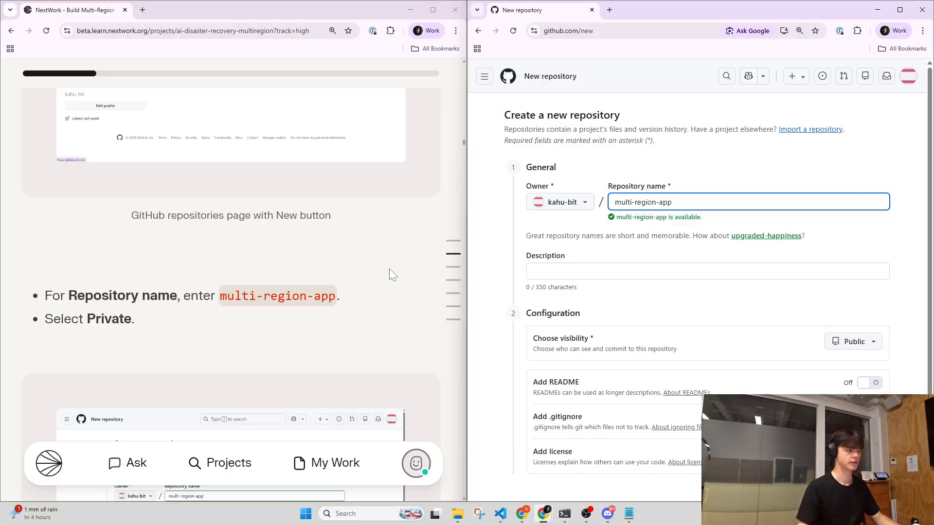
- Set the multi-region-app repository's visibility to Private and create the repository
{"action": "scroll", "coordinate": [611, 292], "scroll_direction": "down", "scroll_amount": 1}
{"action": "left_click", "coordinate": [859, 298]}
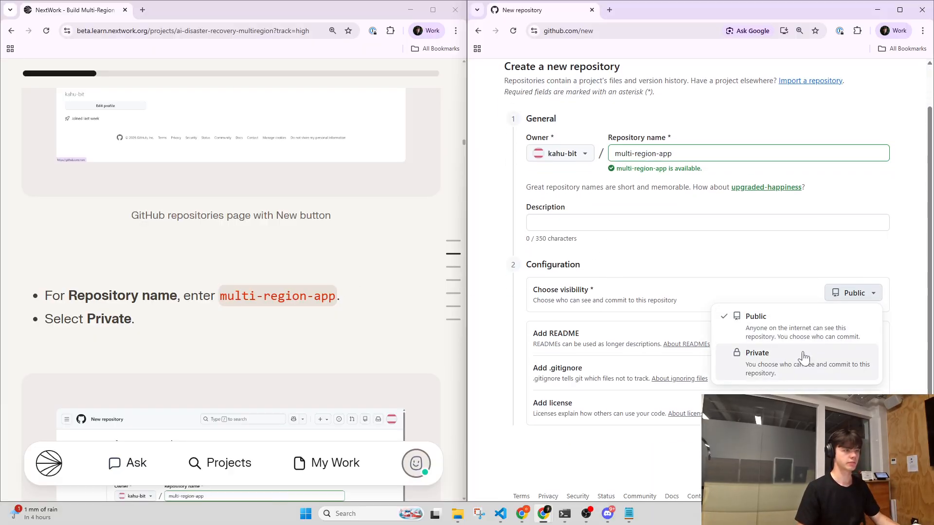
{"action": "left_click", "coordinate": [788, 355]}
{"action": "scroll", "coordinate": [347, 297], "scroll_direction": "down", "scroll_amount": 2}
{"action": "scroll", "coordinate": [325, 294], "scroll_direction": "down", "scroll_amount": 6}
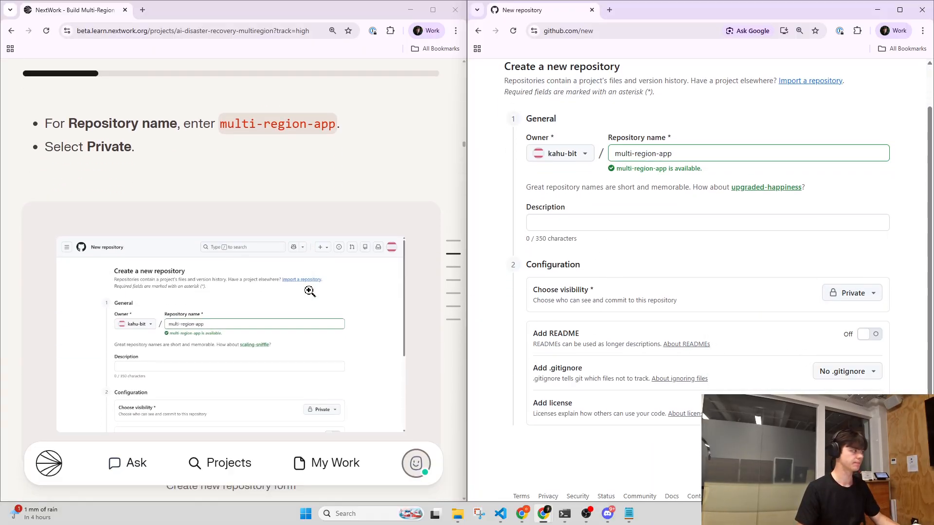
{"action": "scroll", "coordinate": [309, 291], "scroll_direction": "down", "scroll_amount": 1}
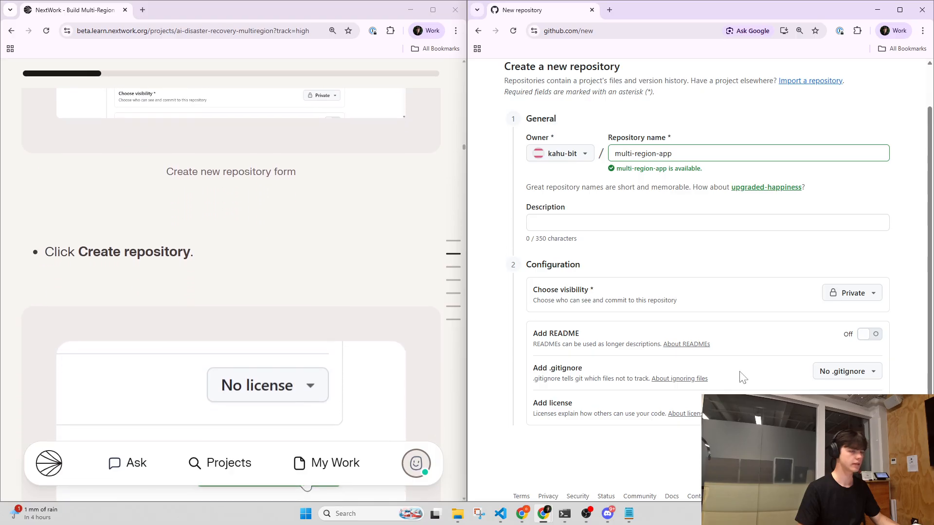
{"action": "scroll", "coordinate": [323, 334], "scroll_direction": "down", "scroll_amount": 7}
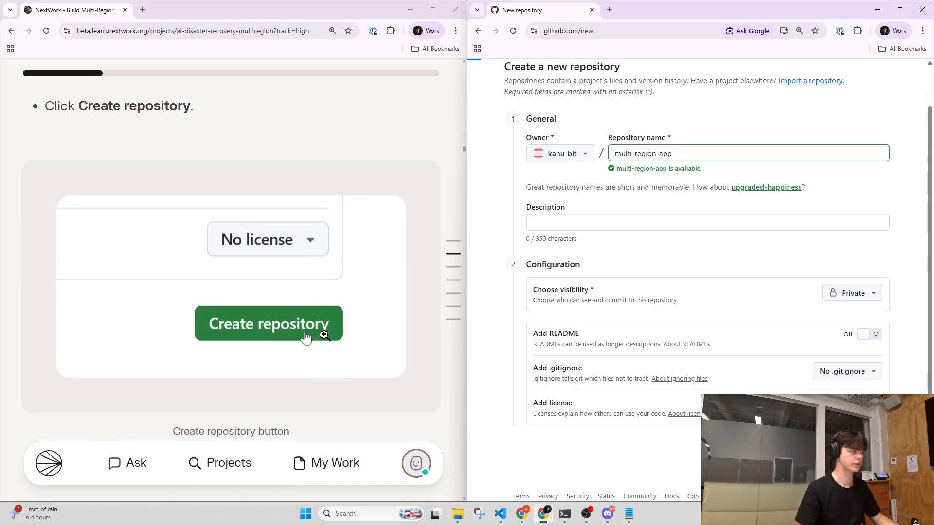
- Copy the new repository's HTTPS URL from Quick setup and paste it into the guide's repository URL field
{"action": "scroll", "coordinate": [322, 335], "scroll_direction": "down", "scroll_amount": 4}
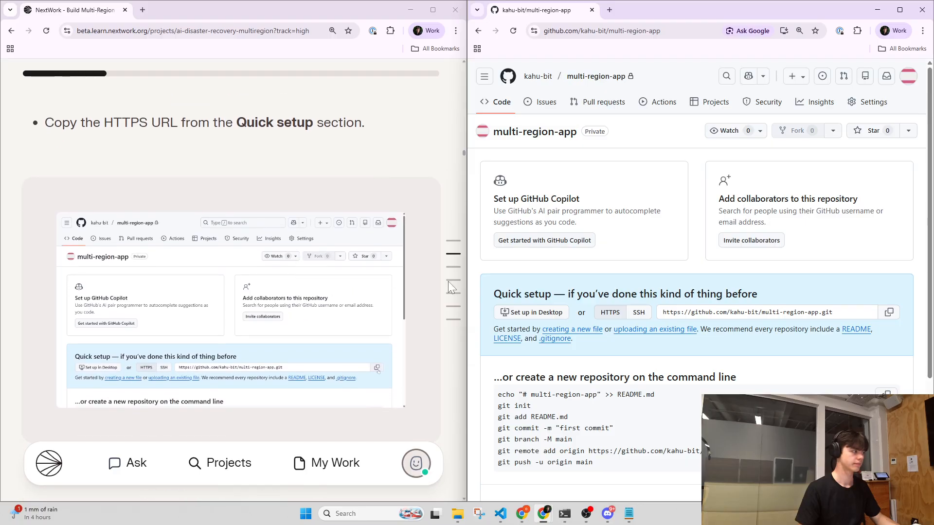
{"action": "left_click", "coordinate": [889, 312]}
{"action": "scroll", "coordinate": [290, 314], "scroll_direction": "down", "scroll_amount": 4}
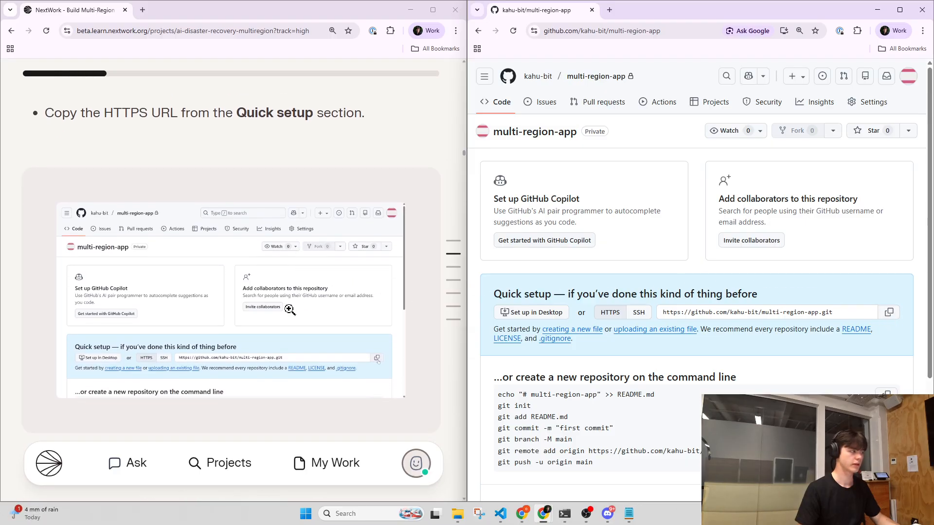
{"action": "left_click", "coordinate": [276, 347]}
{"action": "key", "text": "ctrl+v"}
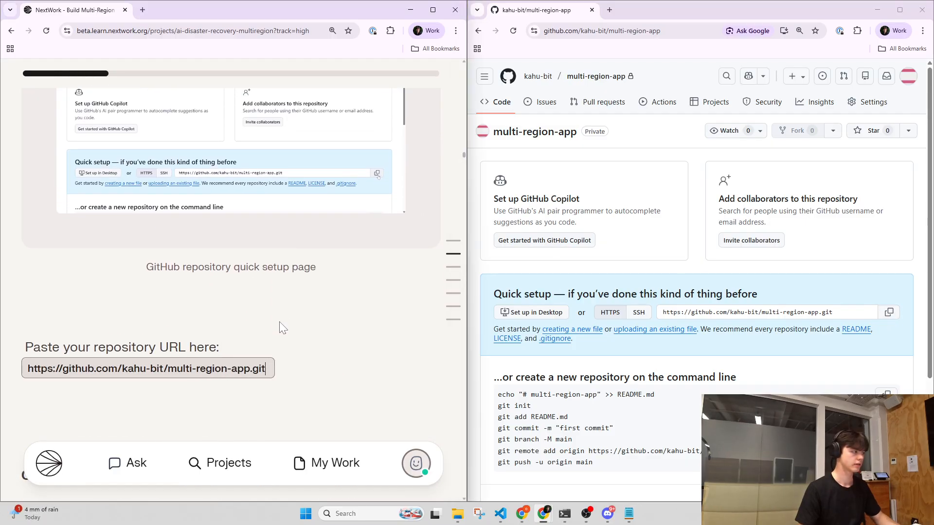
- Read the guide's "Clone the Repository in Cursor" section, including the terminal check for whether Cursor is installed
{"action": "scroll", "coordinate": [265, 279], "scroll_direction": "down", "scroll_amount": 3}
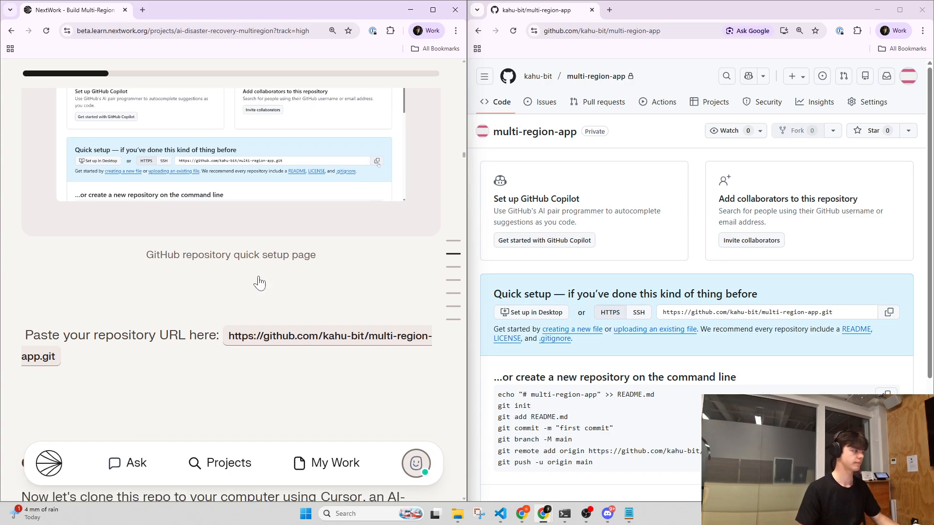
{"action": "scroll", "coordinate": [254, 274], "scroll_direction": "down", "scroll_amount": 1}
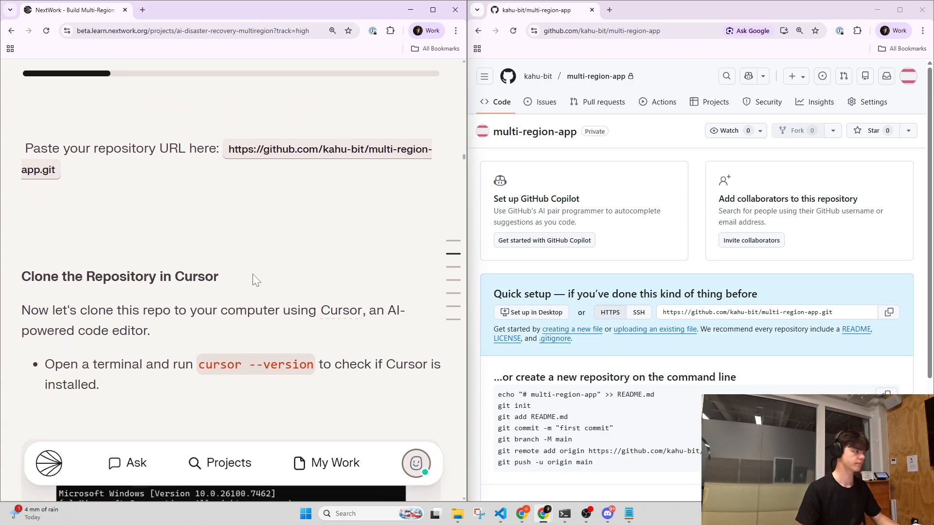
{"action": "scroll", "coordinate": [253, 275], "scroll_direction": "down", "scroll_amount": 1}
{"action": "scroll", "coordinate": [243, 271], "scroll_direction": "down", "scroll_amount": 2}
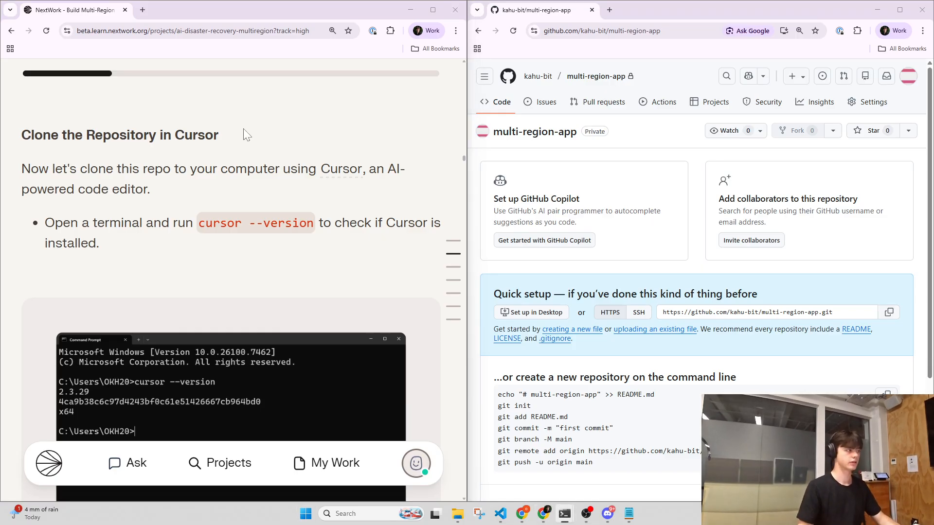
- Bring up a Command Prompt window, enlarge its text, and place it over the GitHub page beside the guide
{"action": "left_click_drag", "start_coordinate": [253, 1], "coordinate": [331, 122]}
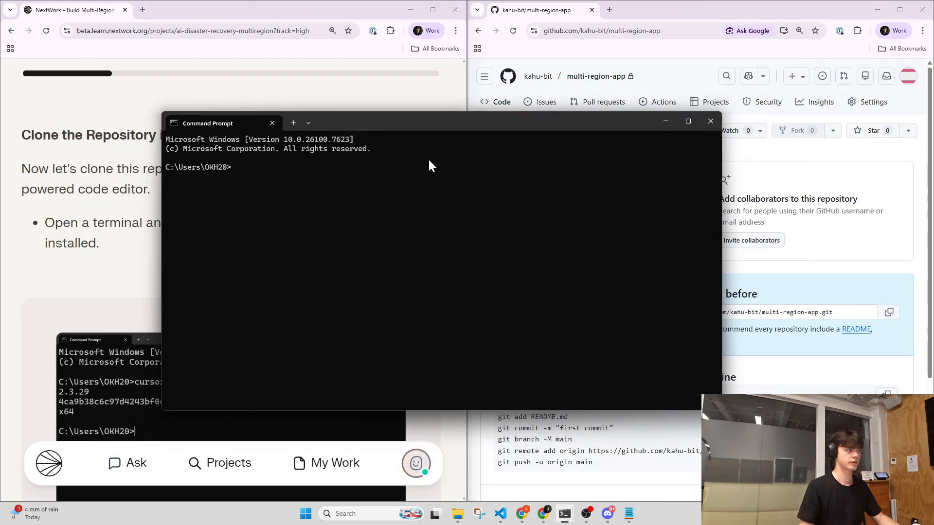
{"action": "key", "text": "ctrl+plus"}
{"action": "key", "text": "ctrl+plus"}
{"action": "key", "text": "ctrl+plus"}
{"action": "key", "text": "ctrl+plus"}
{"action": "key", "text": "ctrl+plus"}
{"action": "key", "text": "ctrl+plus"}
{"action": "key", "text": "ctrl+plus"}
{"action": "key", "text": "ctrl+plus"}
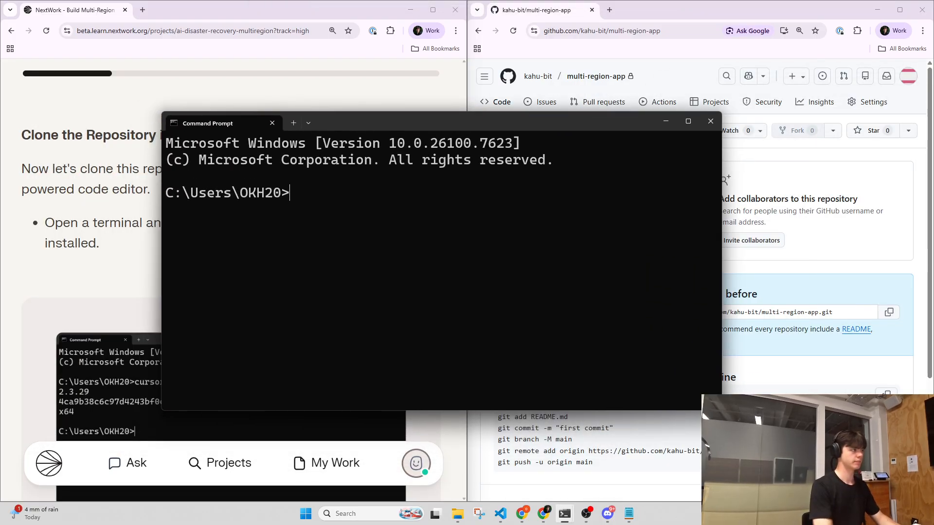
{"action": "left_click_drag", "start_coordinate": [436, 117], "coordinate": [645, 88]}
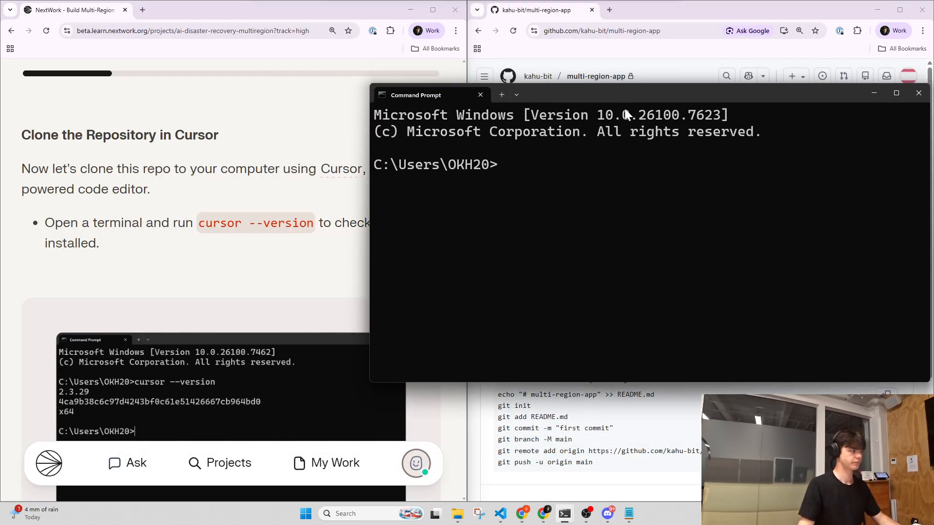
- Copy the guide's version-check command and run cursor --version in Command Prompt
{"action": "left_click", "coordinate": [267, 223]}
{"action": "left_click", "coordinate": [565, 176]}
{"action": "key", "text": "ctrl+v"}
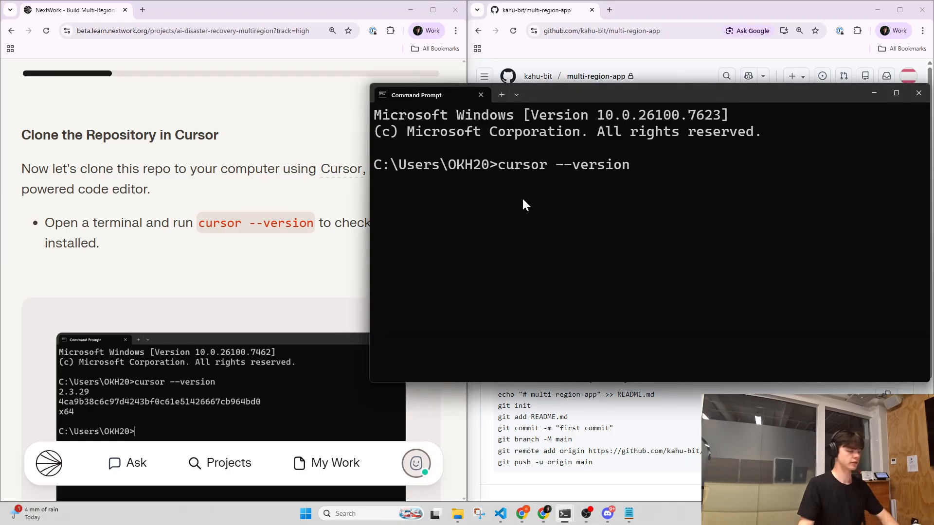
{"action": "key", "text": "Return"}
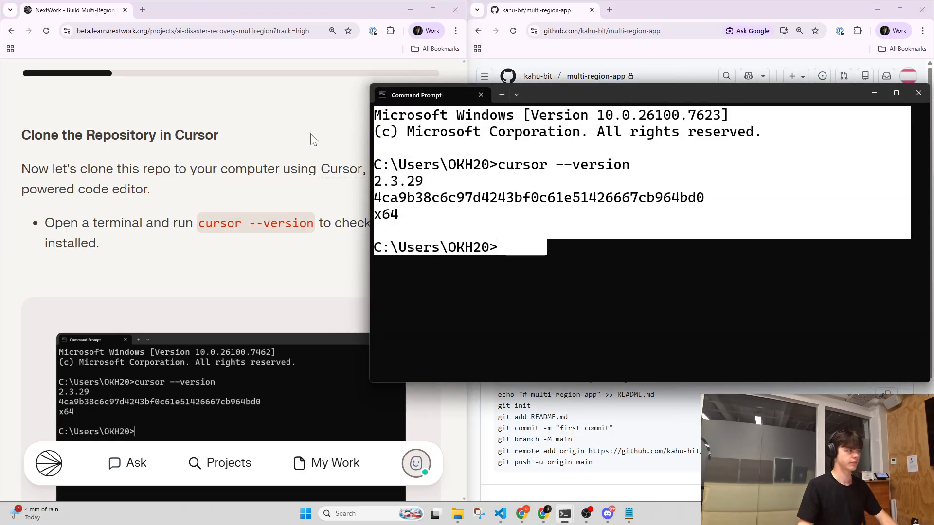
- Read the guide's "Command not found" installation instructions, then return to its "I see a version number" instructions
{"action": "left_click", "coordinate": [65, 281]}
{"action": "scroll", "coordinate": [160, 249], "scroll_direction": "down", "scroll_amount": 7}
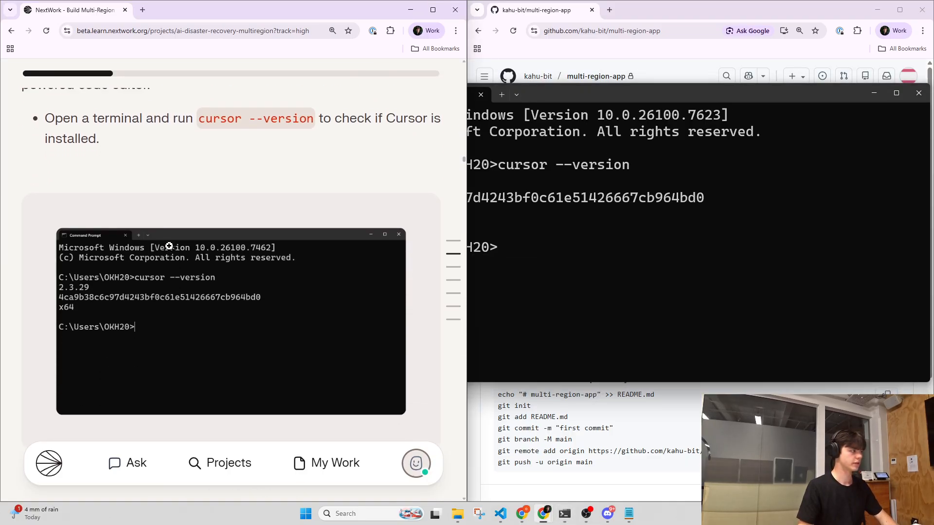
{"action": "scroll", "coordinate": [153, 241], "scroll_direction": "down", "scroll_amount": 2}
{"action": "scroll", "coordinate": [146, 243], "scroll_direction": "up", "scroll_amount": 1}
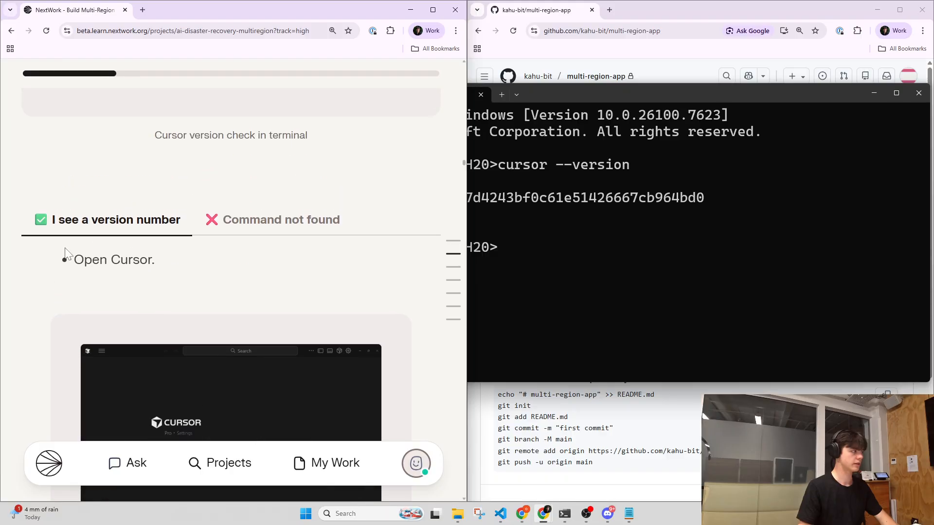
{"action": "scroll", "coordinate": [113, 247], "scroll_direction": "up", "scroll_amount": 1}
{"action": "left_click", "coordinate": [224, 267]}
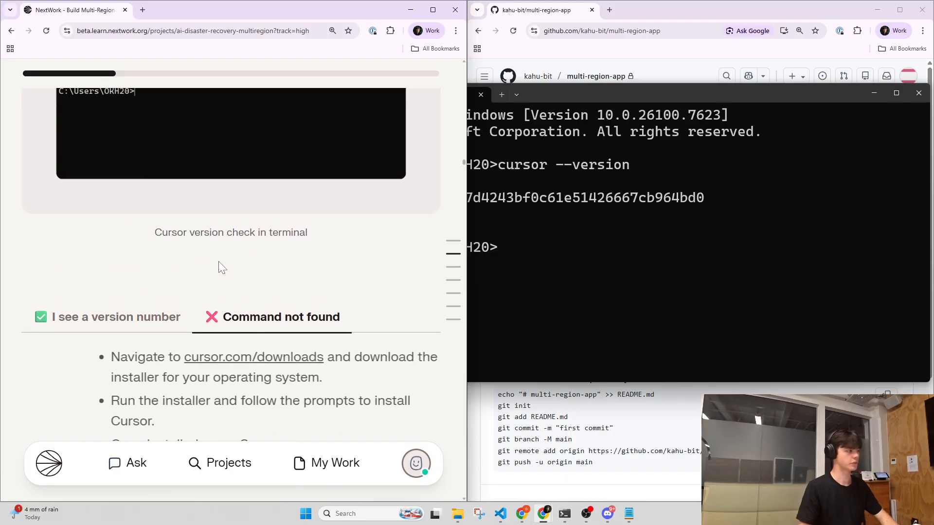
{"action": "scroll", "coordinate": [214, 269], "scroll_direction": "down", "scroll_amount": 1}
{"action": "scroll", "coordinate": [213, 267], "scroll_direction": "down", "scroll_amount": 1}
{"action": "scroll", "coordinate": [206, 265], "scroll_direction": "up", "scroll_amount": 2}
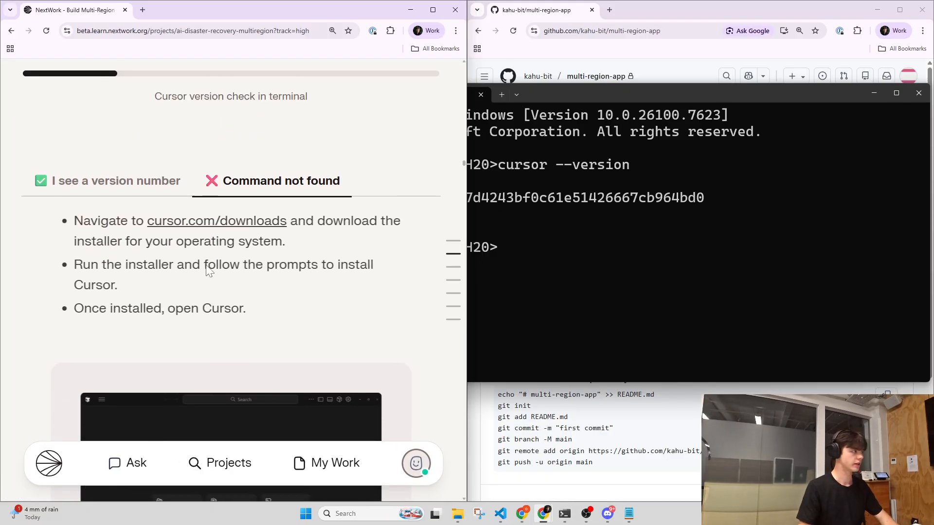
{"action": "left_click_drag", "start_coordinate": [74, 308], "coordinate": [267, 402]}
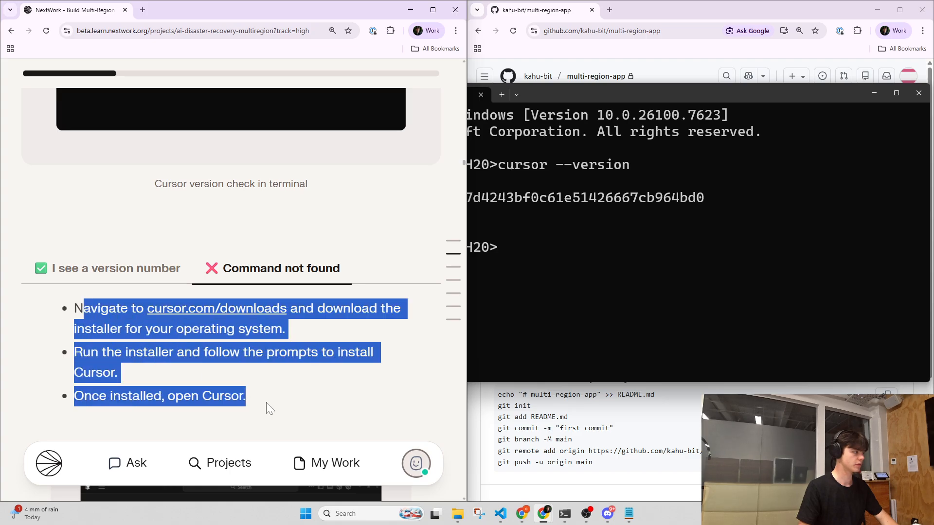
{"action": "left_click", "coordinate": [266, 402]}
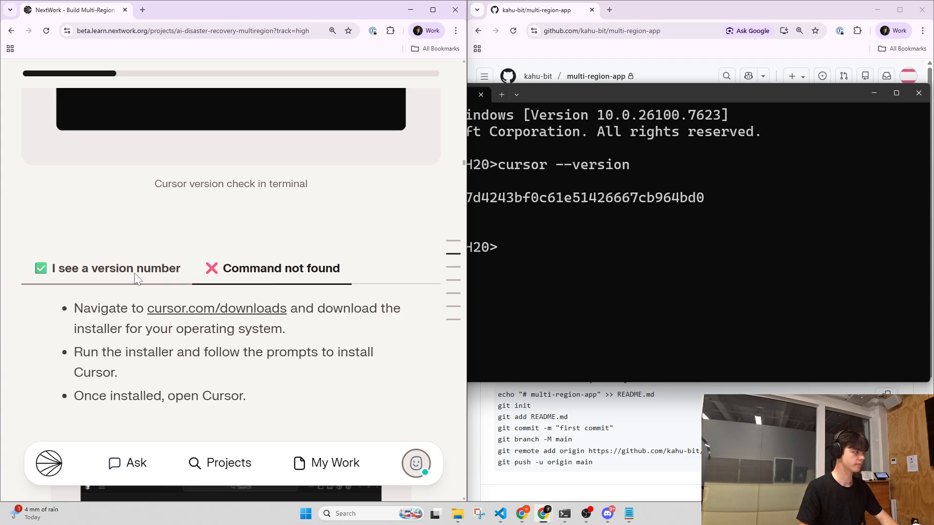
{"action": "left_click", "coordinate": [136, 278]}
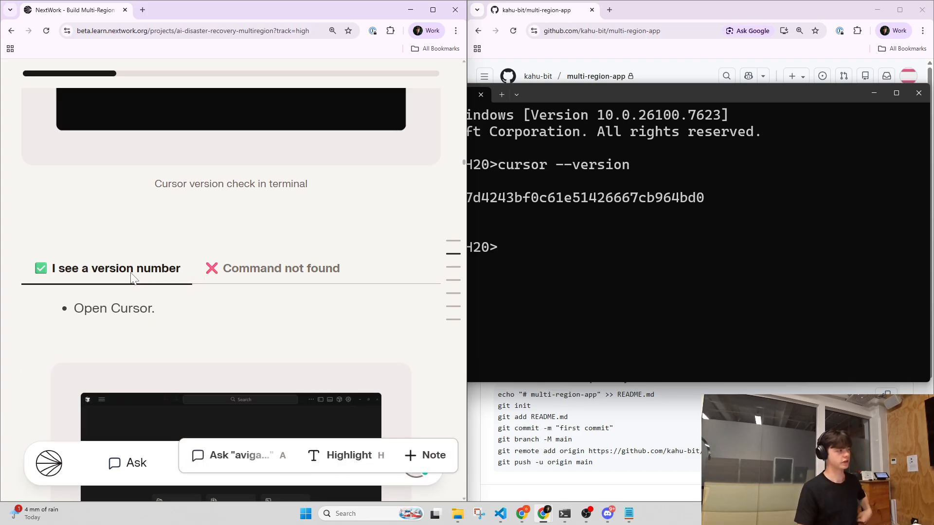
- Close Command Prompt and read the guide's instructions for running Git: Clone with the repository URL
{"action": "left_click", "coordinate": [548, 165]}
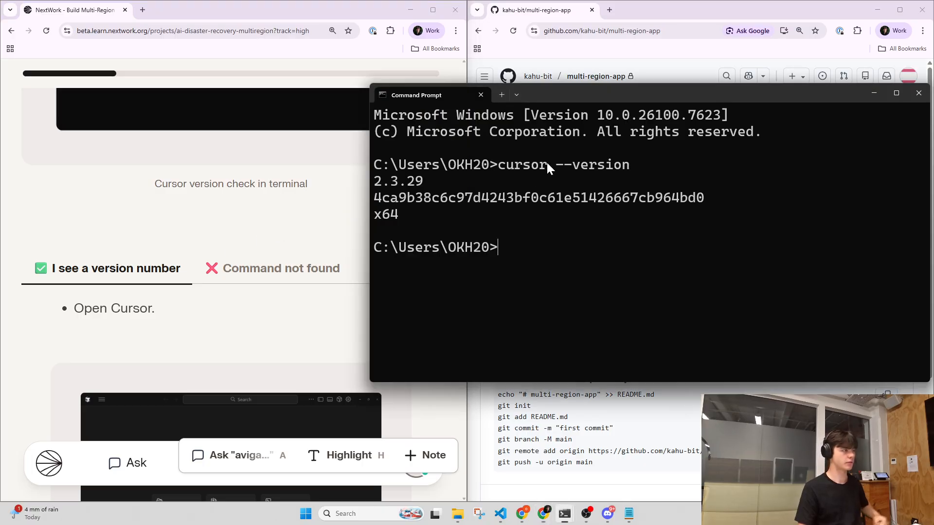
{"action": "left_click", "coordinate": [919, 93]}
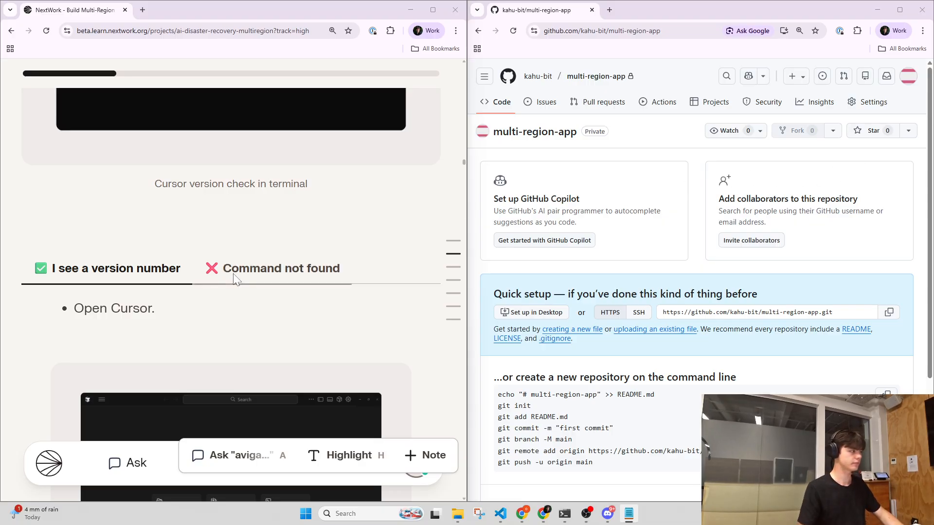
{"action": "scroll", "coordinate": [233, 272], "scroll_direction": "down", "scroll_amount": 8}
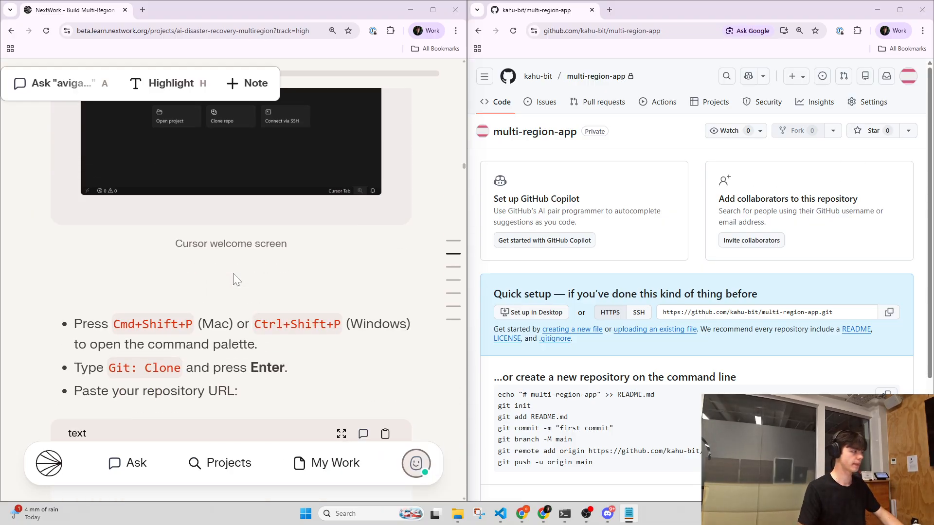
{"action": "scroll", "coordinate": [234, 247], "scroll_direction": "up", "scroll_amount": 3}
{"action": "scroll", "coordinate": [234, 247], "scroll_direction": "down", "scroll_amount": 7}
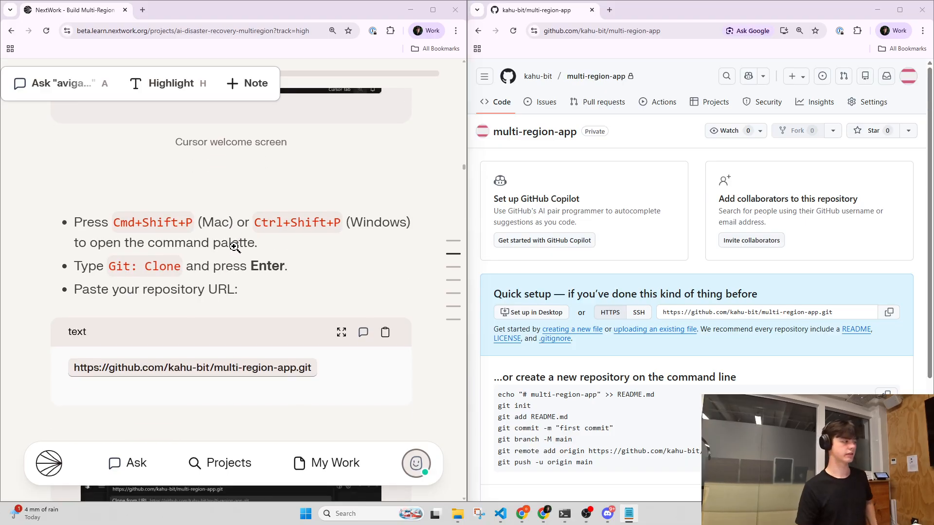
{"action": "scroll", "coordinate": [139, 300], "scroll_direction": "up", "scroll_amount": 3}
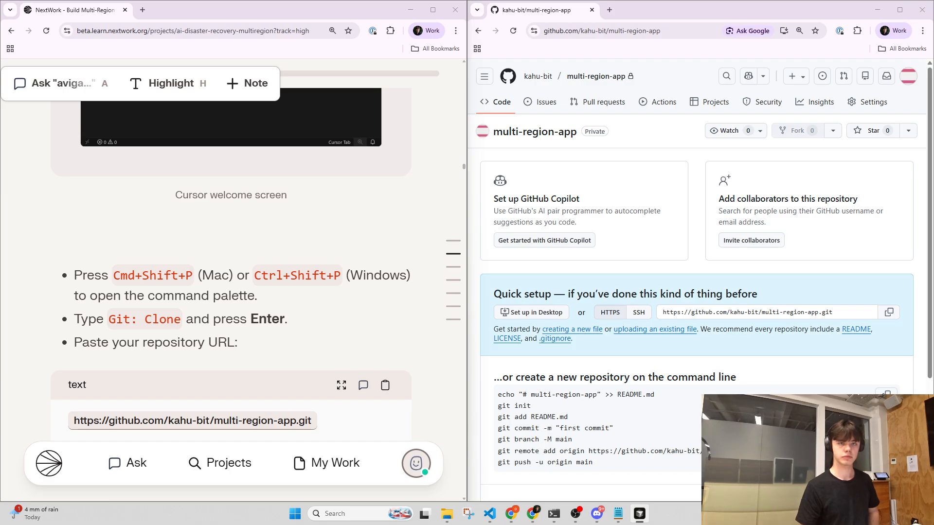
- Switch to Cursor, place its window beside the guide over the GitHub page, and enlarge its interface
{"action": "left_click_drag", "start_coordinate": [933, 195], "coordinate": [404, 34]}
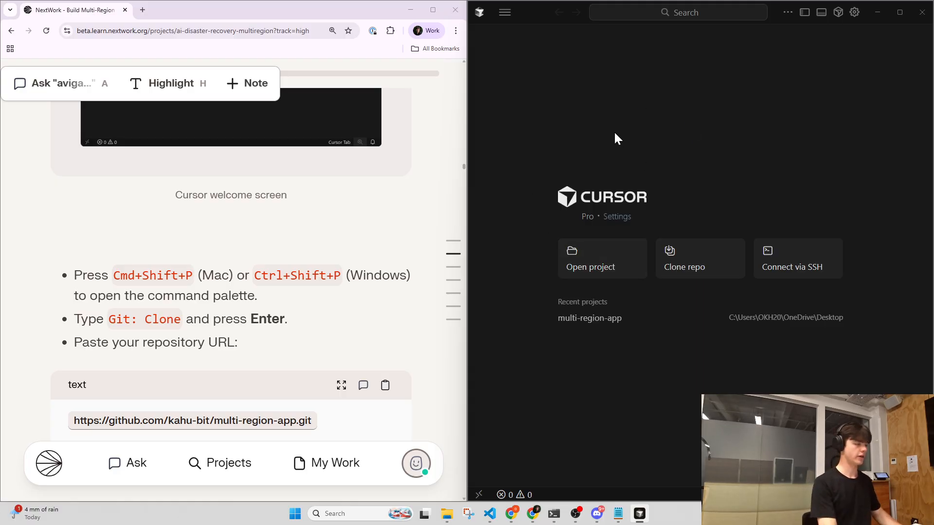
{"action": "key", "text": "ctrl+equal"}
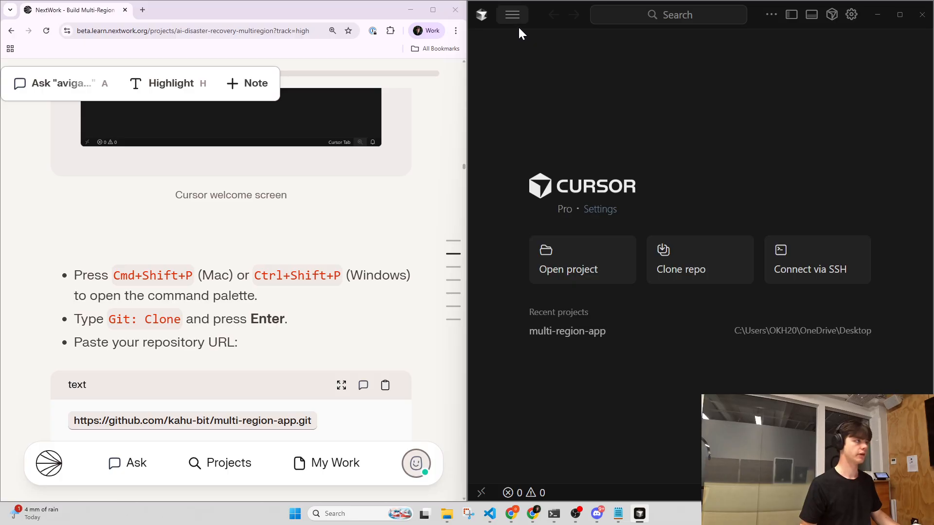
{"action": "scroll", "coordinate": [266, 303], "scroll_direction": "down", "scroll_amount": 1}
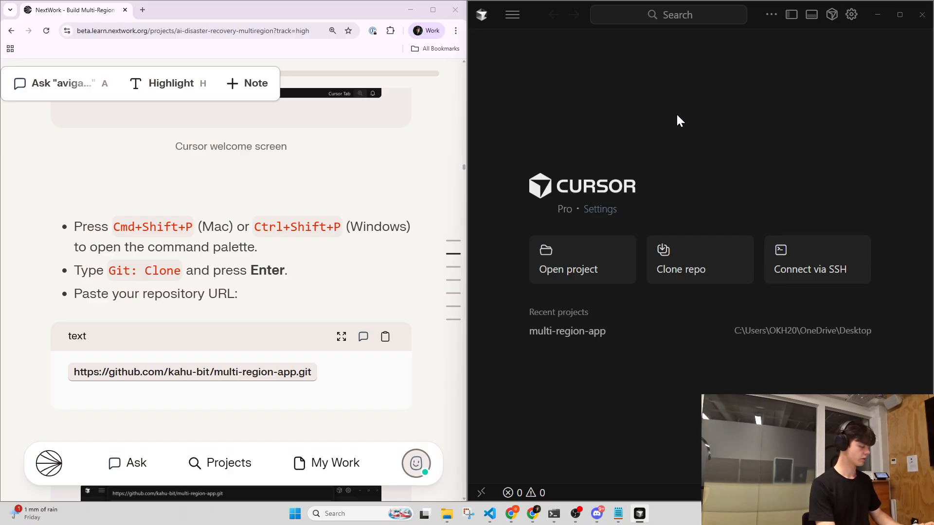
- Copy the multi-region-app repository URL from the guide's text block for use with Git: Clone
{"action": "key", "text": "ctrl+shift+p"}
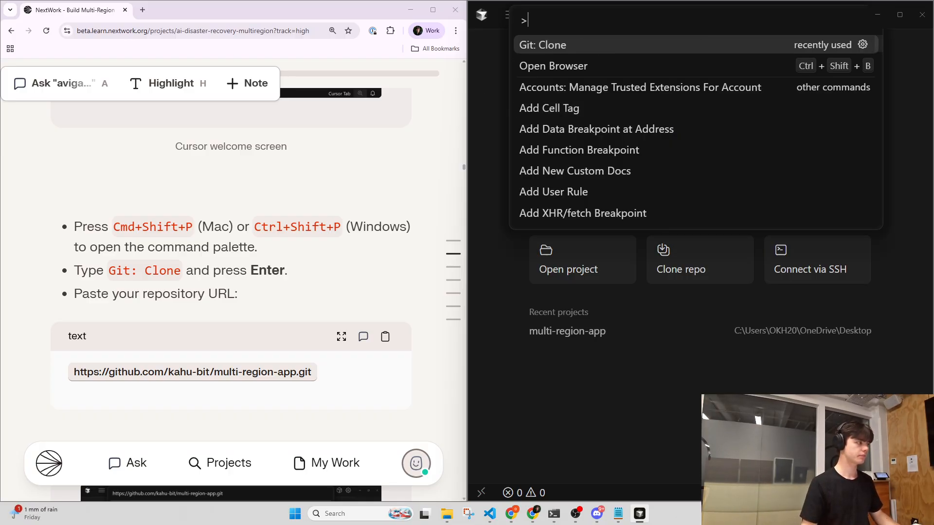
{"action": "left_click", "coordinate": [568, 48]}
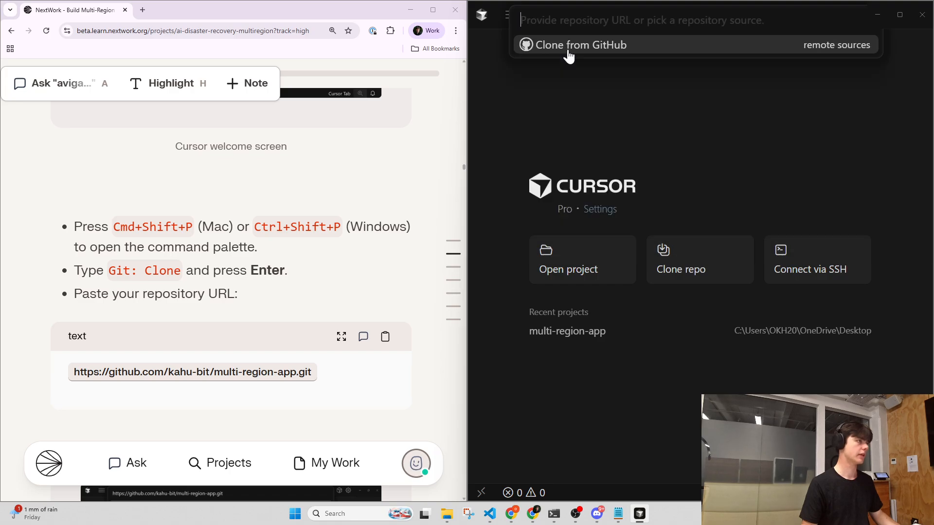
{"action": "scroll", "coordinate": [388, 258], "scroll_direction": "down", "scroll_amount": 1}
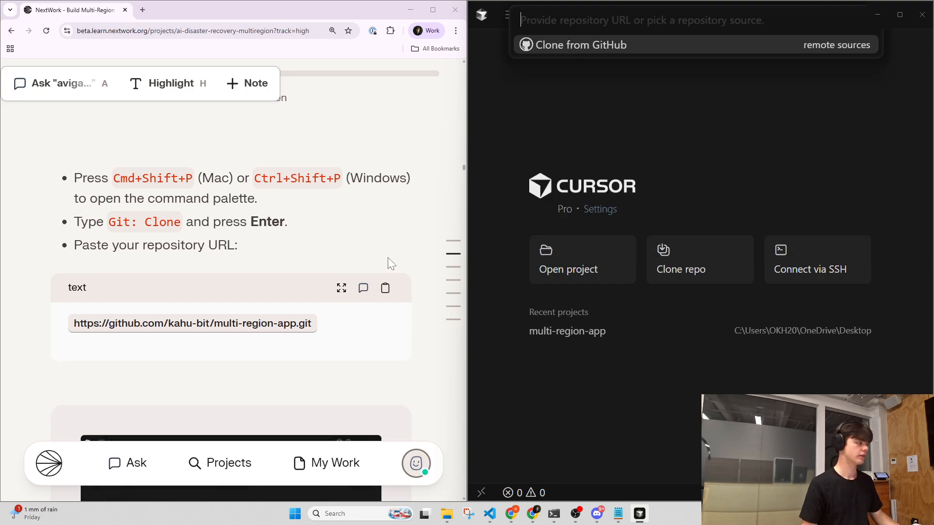
{"action": "left_click", "coordinate": [392, 291]}
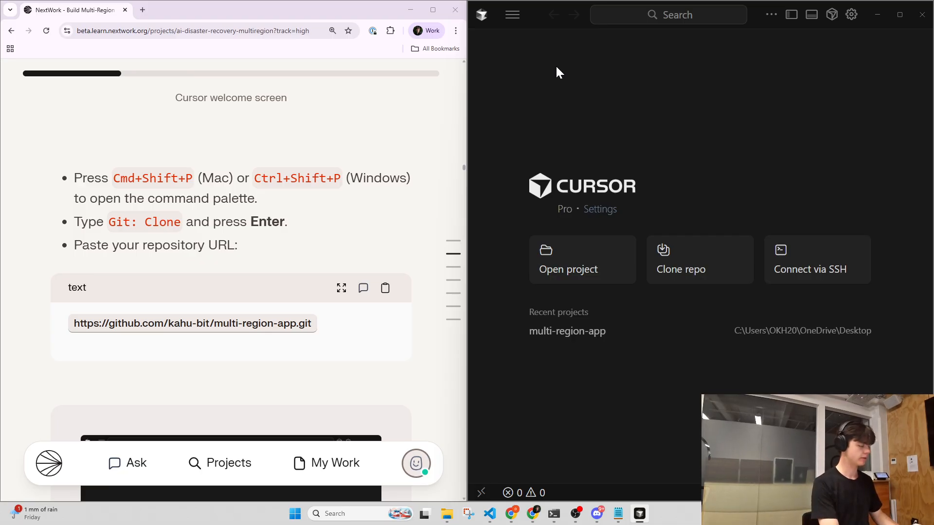
{"action": "key", "text": "ctrl+shift+p"}
{"action": "left_click", "coordinate": [602, 44]}
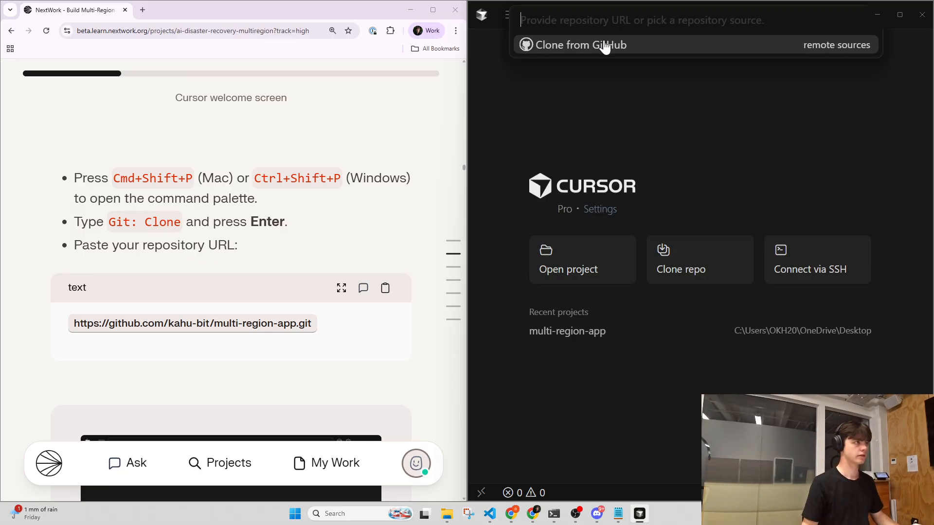
{"action": "key", "text": "ctrl+v"}
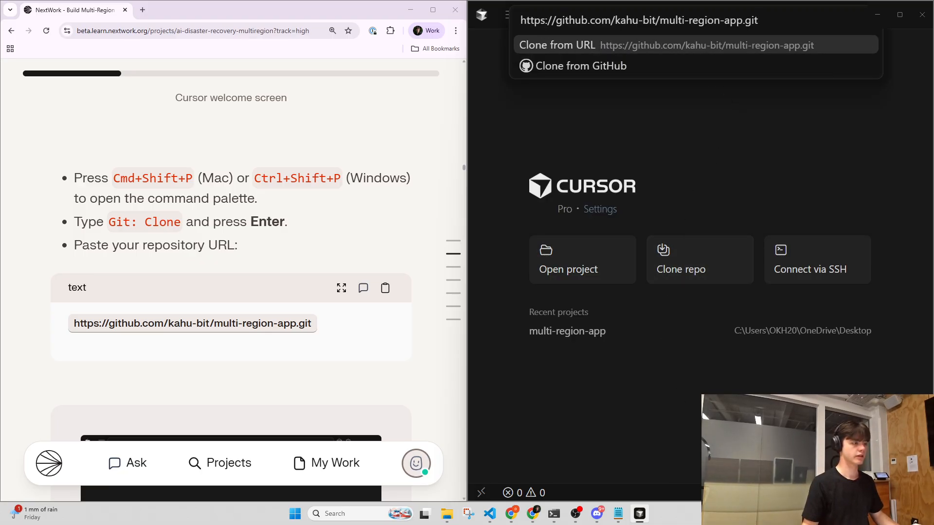
{"action": "key", "text": "Return"}
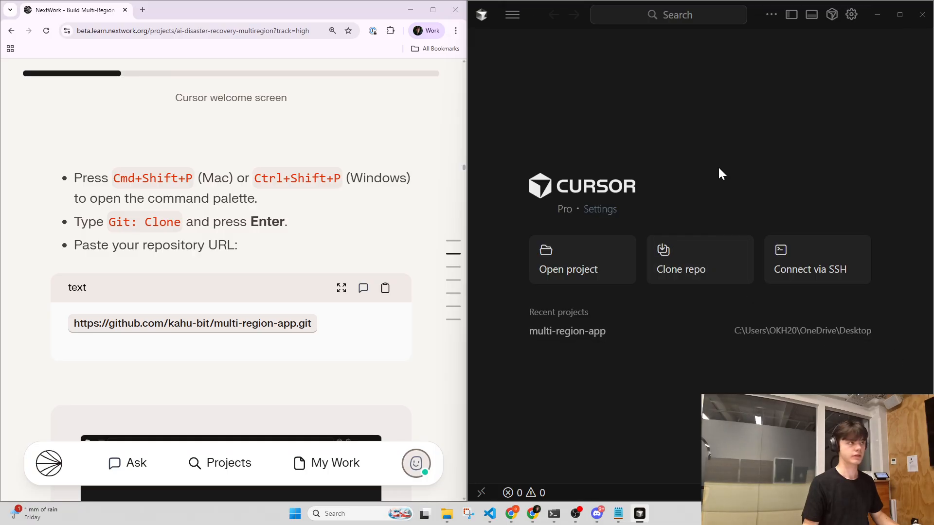
{"action": "left_click_drag", "start_coordinate": [535, 17], "coordinate": [933, 219]}
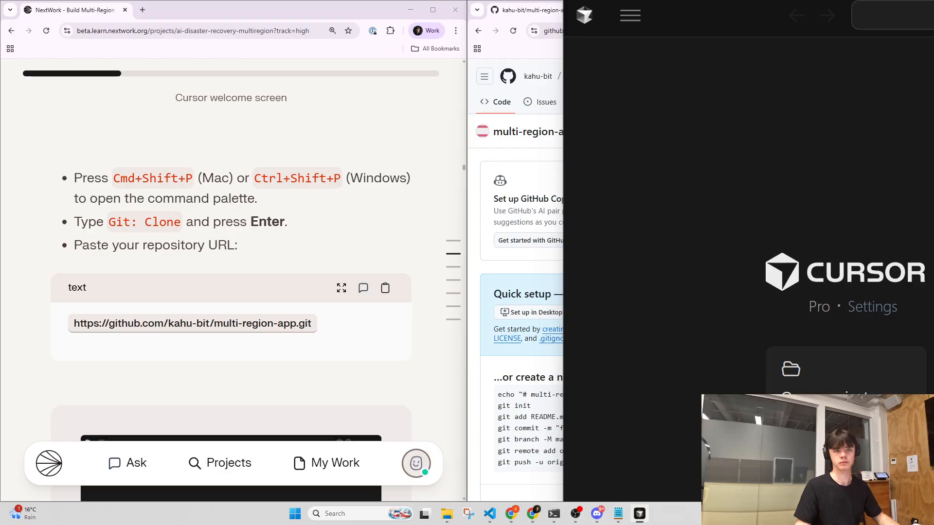
{"action": "left_click_drag", "start_coordinate": [933, 15], "coordinate": [605, 73]}
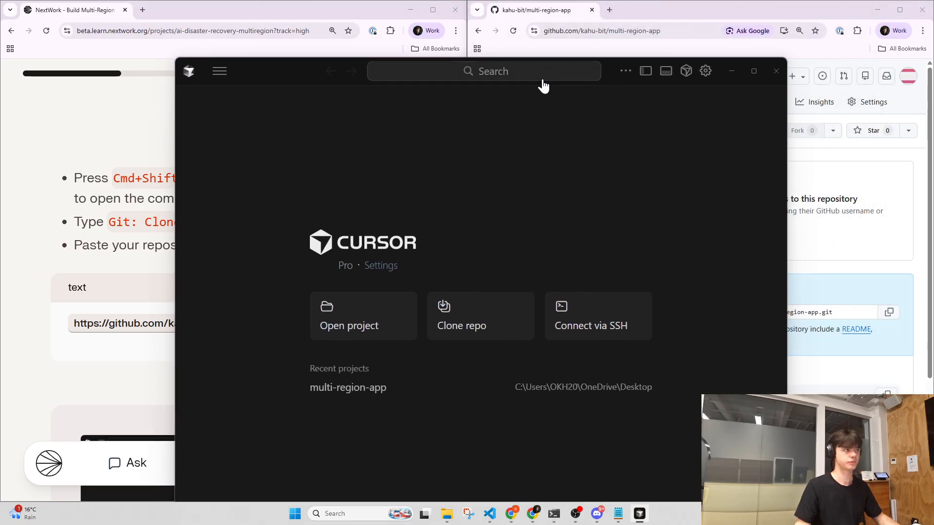
{"action": "mouse_move", "coordinate": [281, 73]}
{"action": "left_mouse_down"}
{"action": "mouse_move", "coordinate": [824, 77]}
{"action": "mouse_move", "coordinate": [931, 82]}
{"action": "mouse_move", "coordinate": [927, 93]}
{"action": "left_mouse_up"}
- Clone the multi-region-app repository with Git: Clone from the copied URL, using the Desktop folder as the destination
{"action": "key", "text": "ctrl+shift+p"}
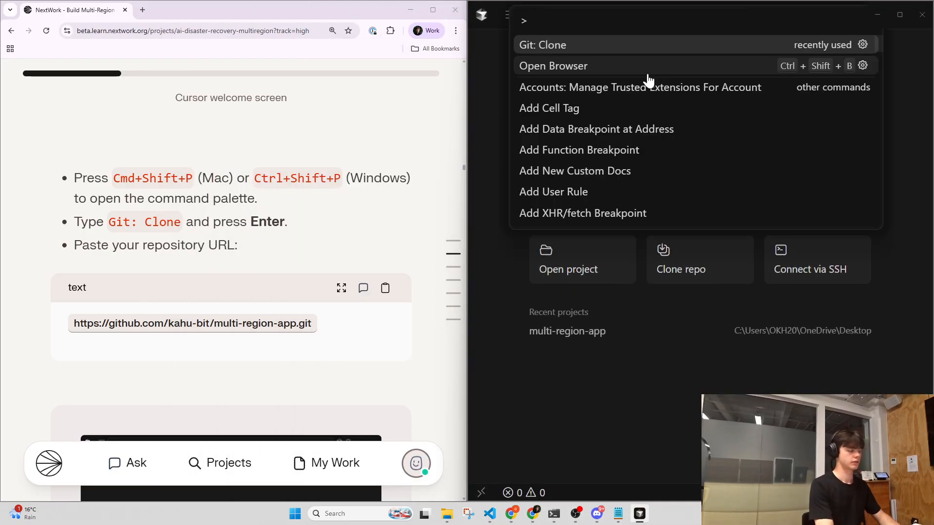
{"action": "left_click", "coordinate": [569, 47]}
{"action": "key", "text": "ctrl+v"}
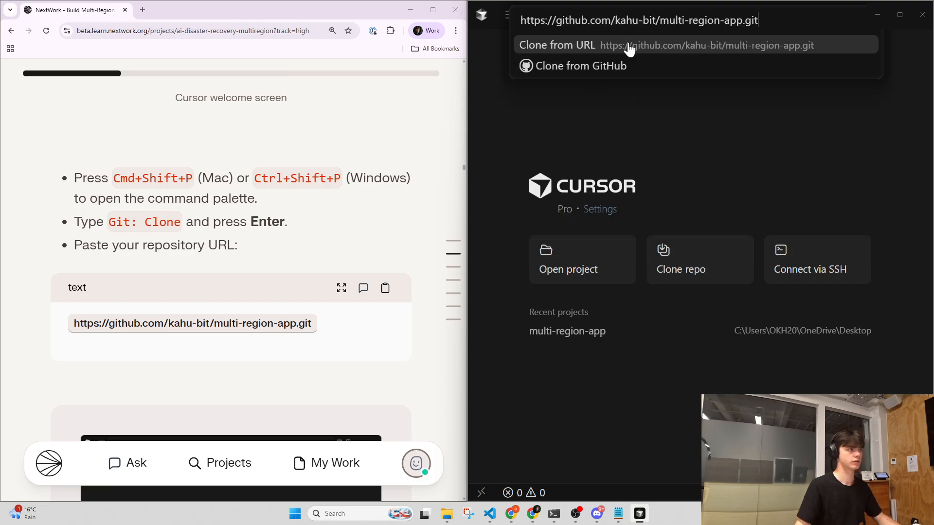
{"action": "left_click", "coordinate": [638, 49]}
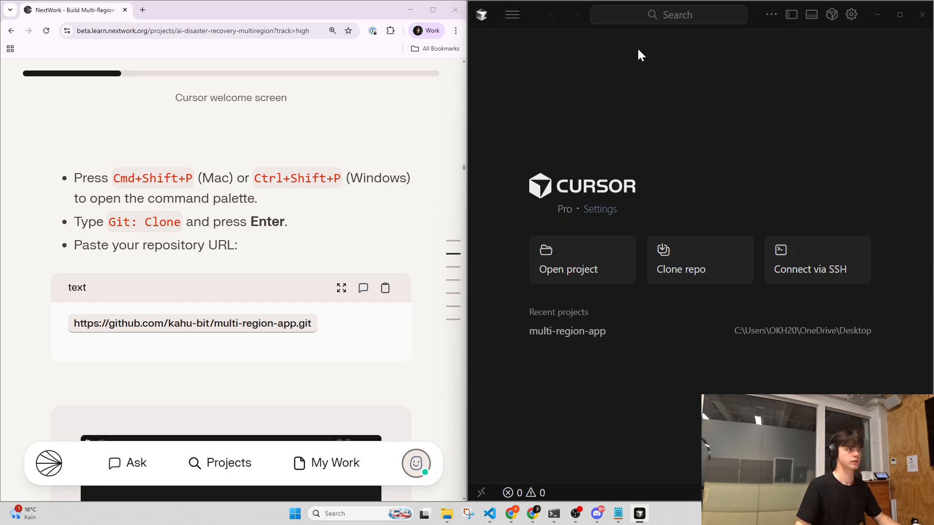
{"action": "left_click", "coordinate": [516, 98]}
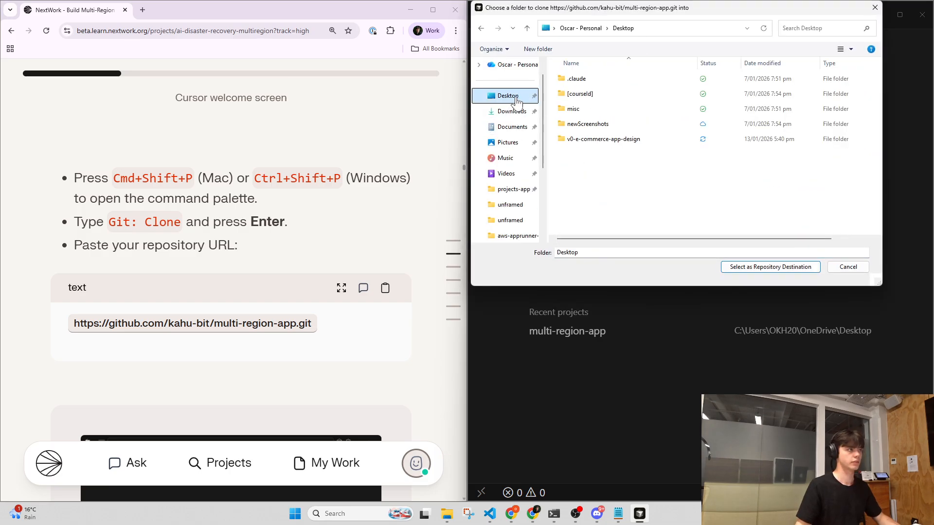
{"action": "left_click", "coordinate": [758, 267]}
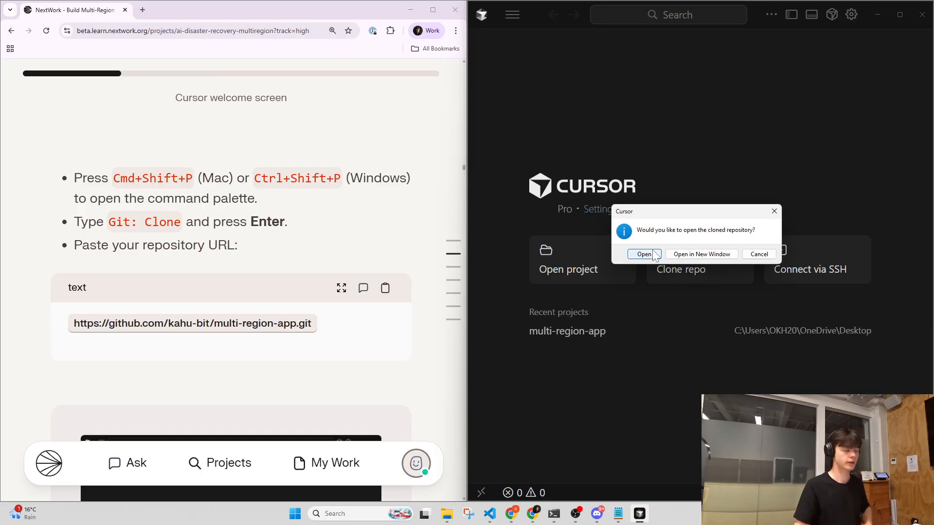
{"action": "scroll", "coordinate": [334, 310], "scroll_direction": "down", "scroll_amount": 9}
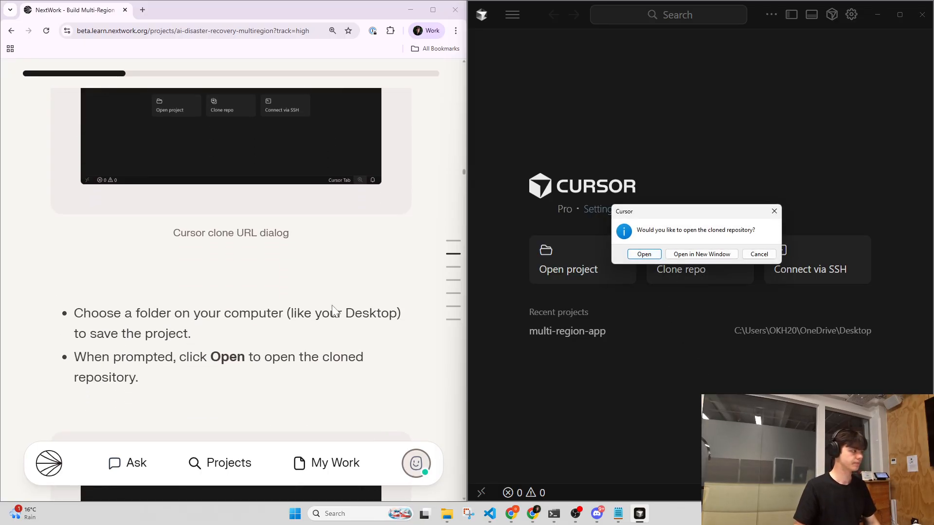
- Open the cloned multi-region-app repository in the current window, clearing away the chat pane and the GPT-5.2 Codex announcement
{"action": "scroll", "coordinate": [321, 305], "scroll_direction": "down", "scroll_amount": 3}
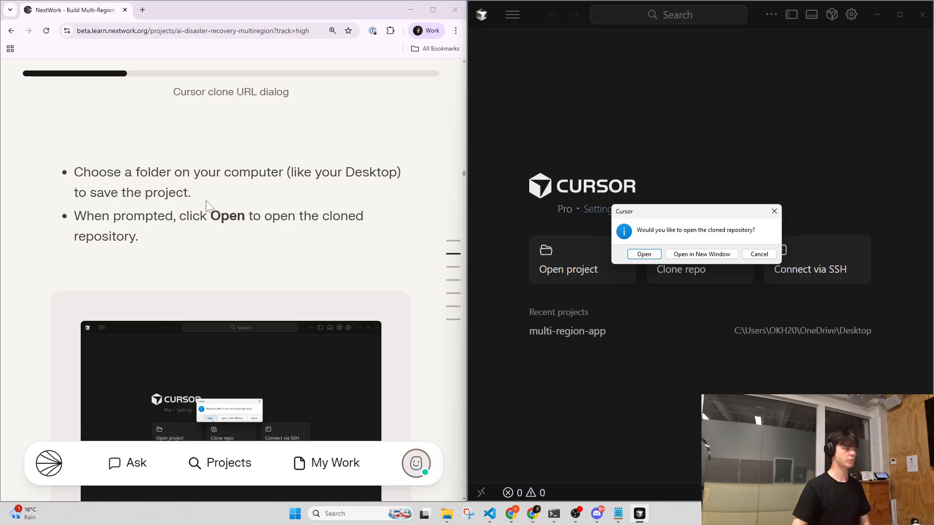
{"action": "left_click", "coordinate": [653, 253]}
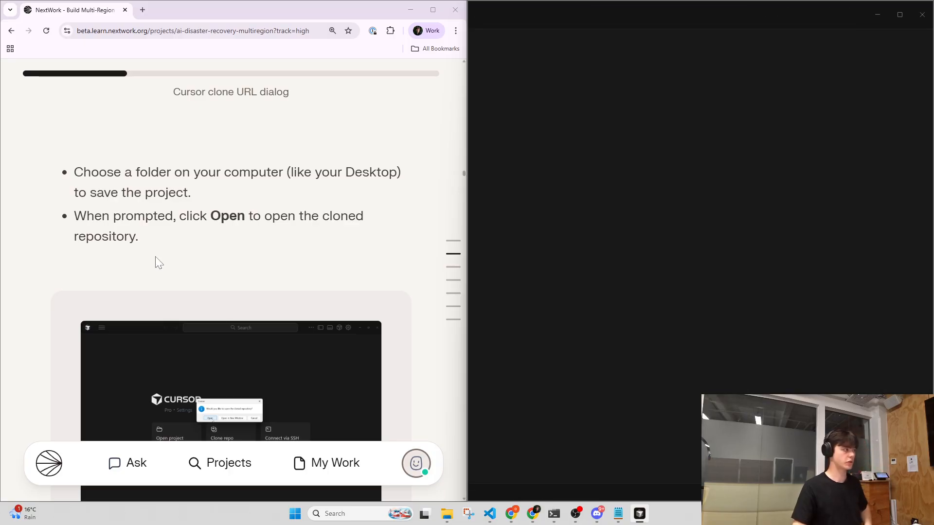
{"action": "scroll", "coordinate": [156, 263], "scroll_direction": "down", "scroll_amount": 10}
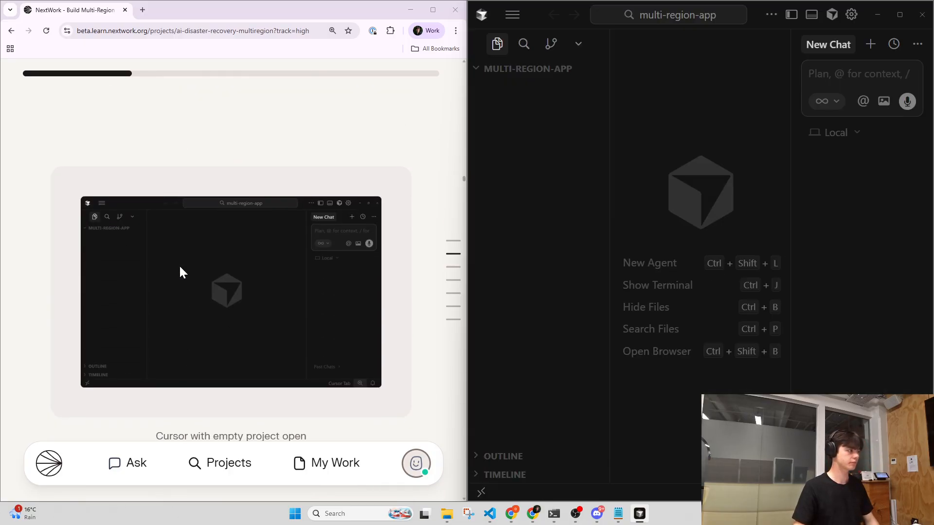
{"action": "scroll", "coordinate": [179, 264], "scroll_direction": "down", "scroll_amount": 2}
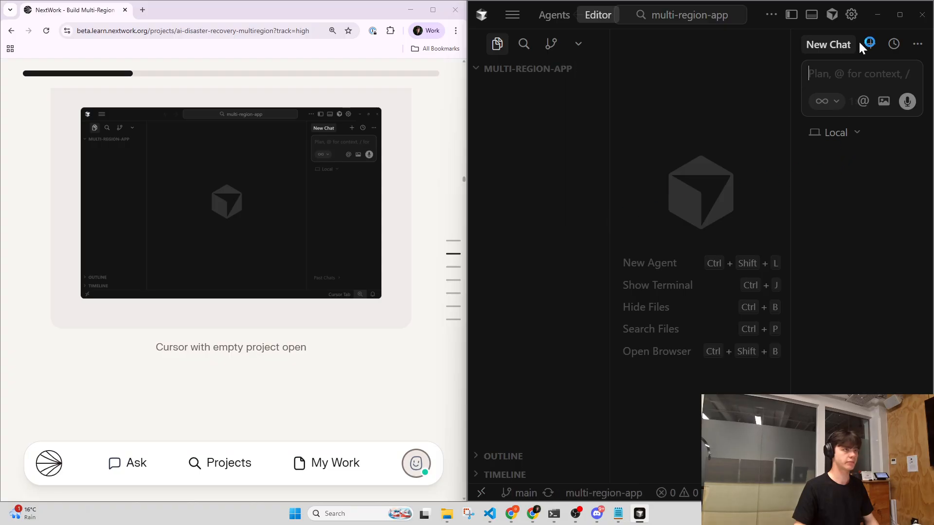
{"action": "left_click", "coordinate": [832, 15]}
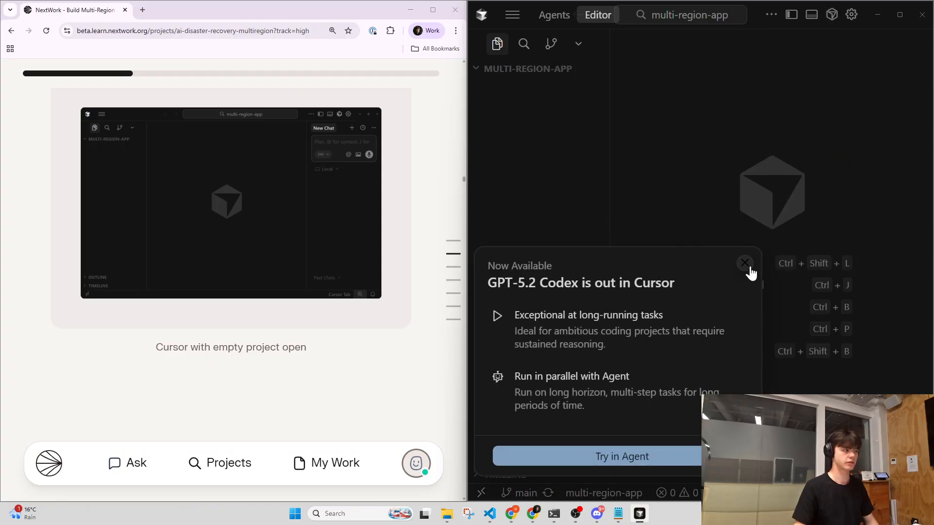
{"action": "left_click", "coordinate": [750, 268]}
- Read the guide's Create Your Express App with AI section, including how to open the chat and which prompt to use
{"action": "scroll", "coordinate": [221, 328], "scroll_direction": "down", "scroll_amount": 3}
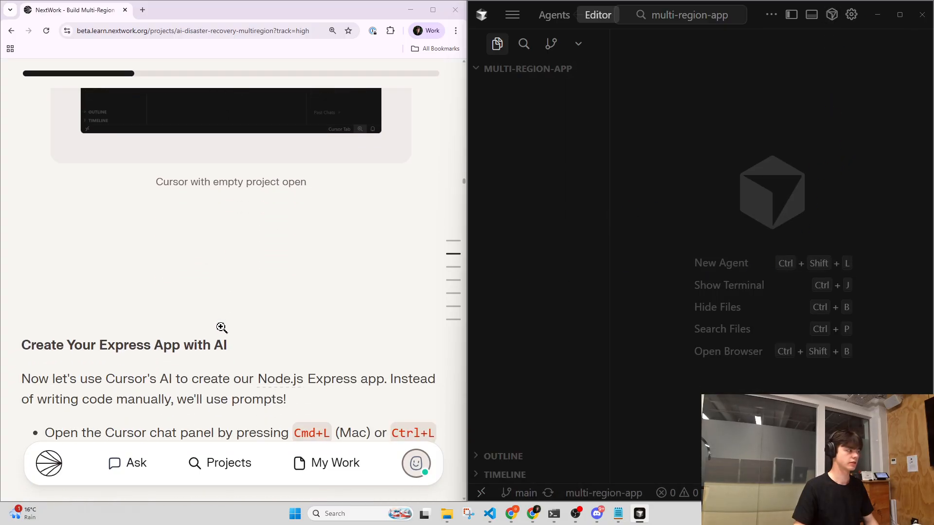
{"action": "scroll", "coordinate": [221, 327], "scroll_direction": "down", "scroll_amount": 2}
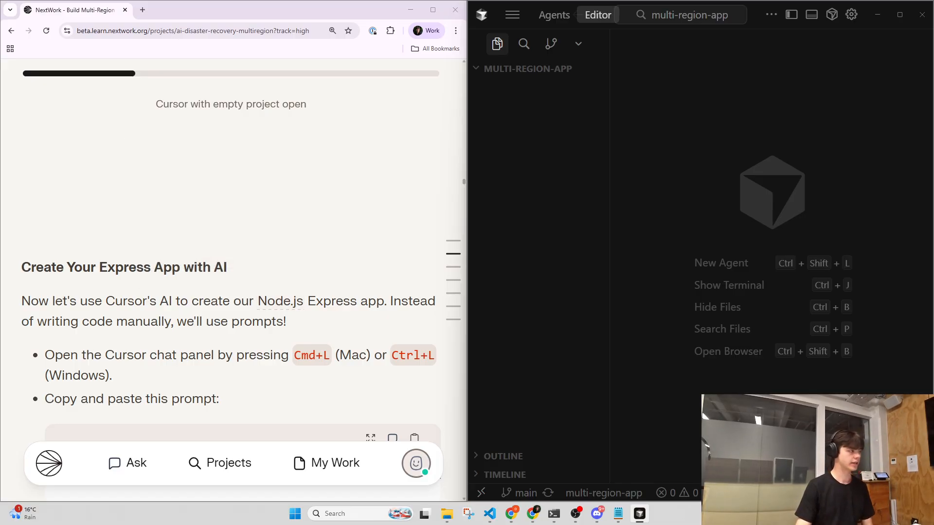
{"action": "left_click", "coordinate": [34, 323]}
{"action": "left_click_drag", "start_coordinate": [34, 323], "coordinate": [97, 325]}
{"action": "left_click", "coordinate": [117, 327]}
{"action": "left_click_drag", "start_coordinate": [187, 325], "coordinate": [229, 334]}
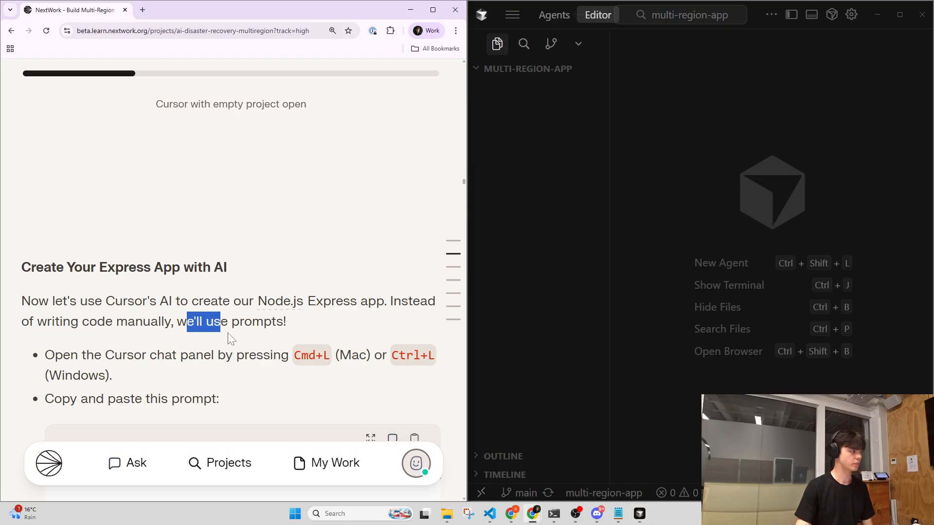
{"action": "left_click", "coordinate": [269, 342]}
{"action": "scroll", "coordinate": [234, 292], "scroll_direction": "down", "scroll_amount": 2}
{"action": "left_click_drag", "start_coordinate": [46, 260], "coordinate": [131, 278]}
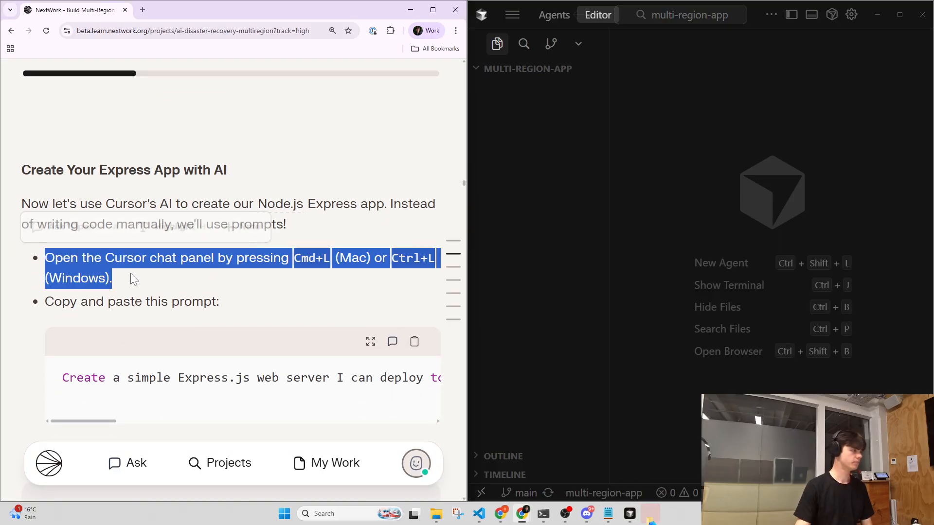
{"action": "left_click", "coordinate": [138, 277]}
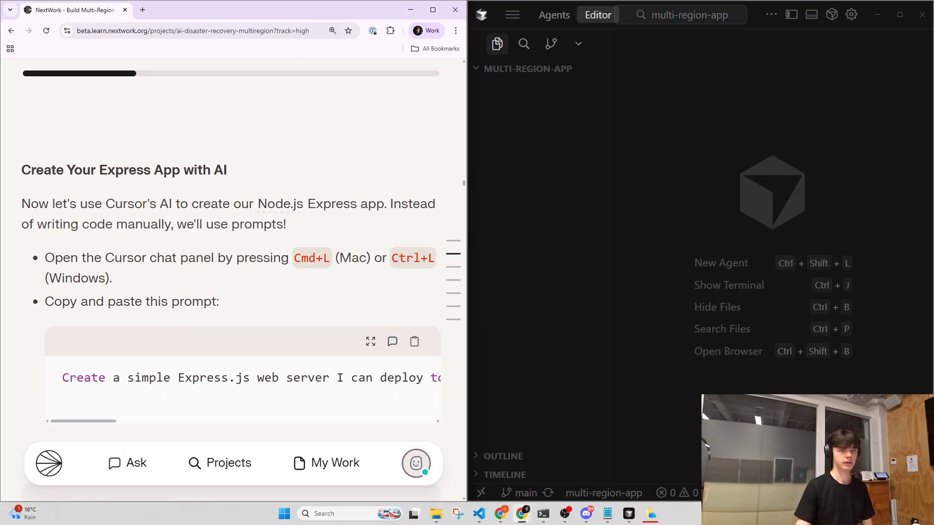
- Open Cursor's AI chat pane and reduce the interface zoom by two levels
{"action": "left_click", "coordinate": [636, 199]}
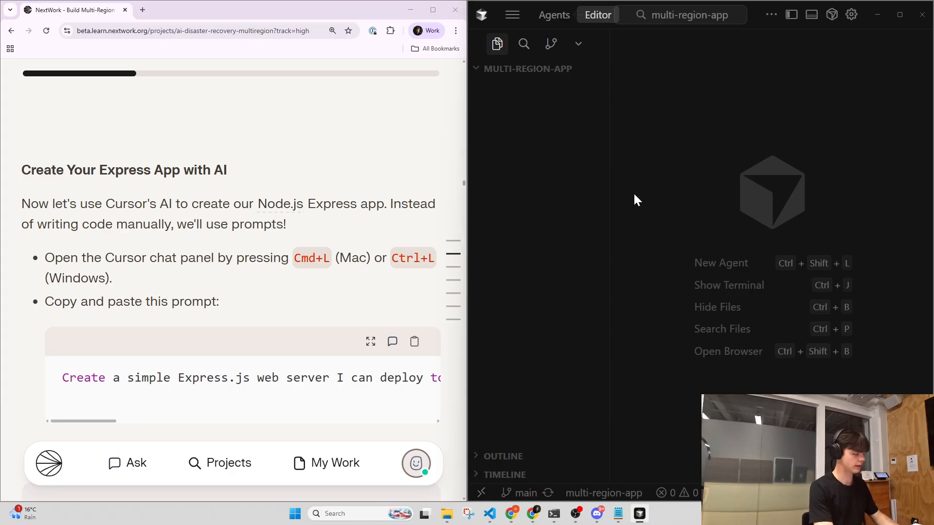
{"action": "key", "text": "ctrl+l"}
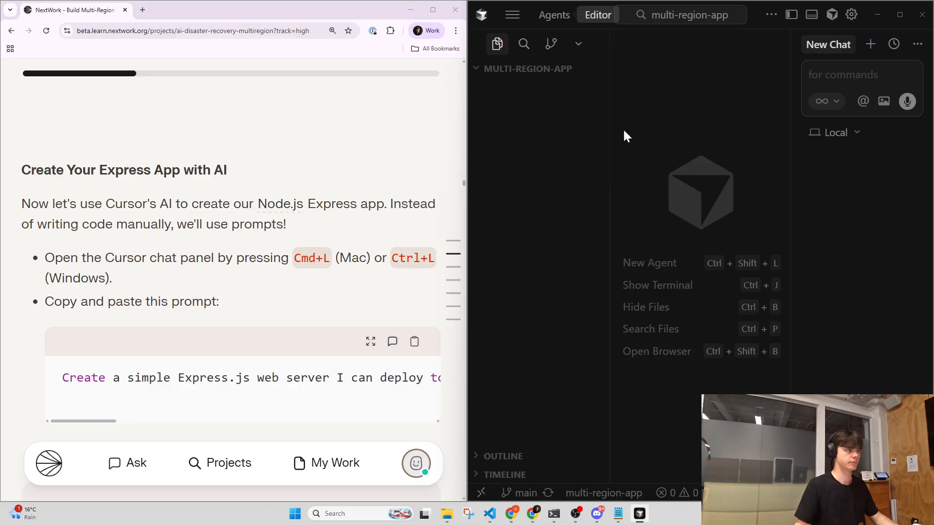
{"action": "key", "text": "ctrl+minus"}
{"action": "key", "text": "ctrl+minus"}
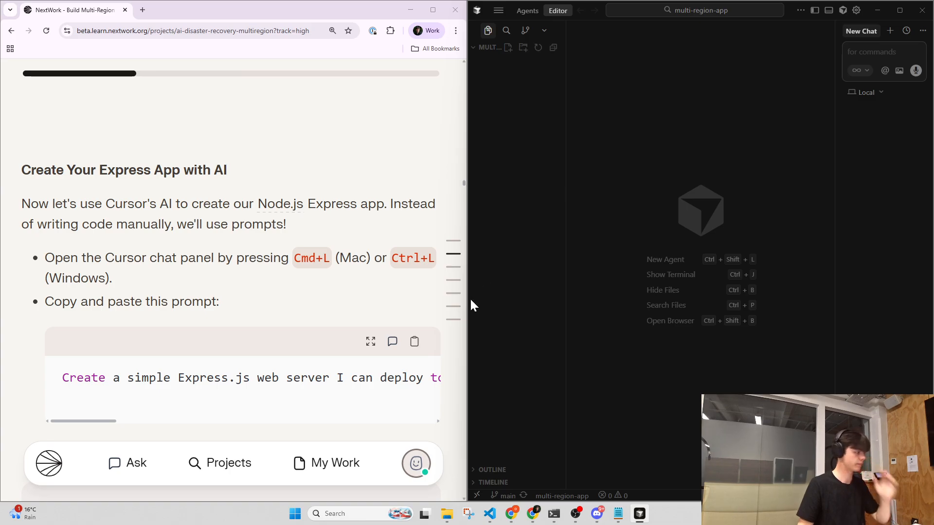
- Copy the guide's Express.js web server prompt, send it to the agent in a new chat, and widen the chat pane
{"action": "left_click", "coordinate": [415, 342]}
{"action": "left_click", "coordinate": [740, 173]}
{"action": "key", "text": "ctrl+l"}
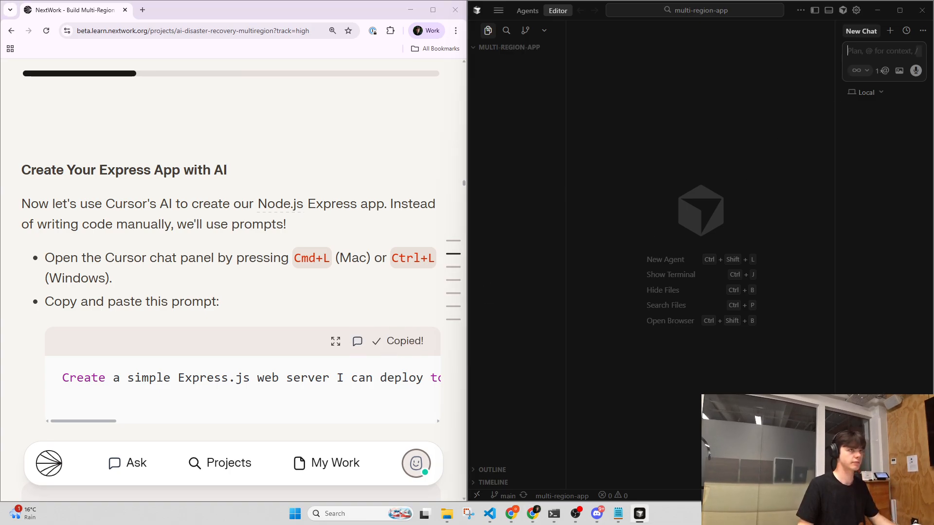
{"action": "key", "text": "ctrl+v"}
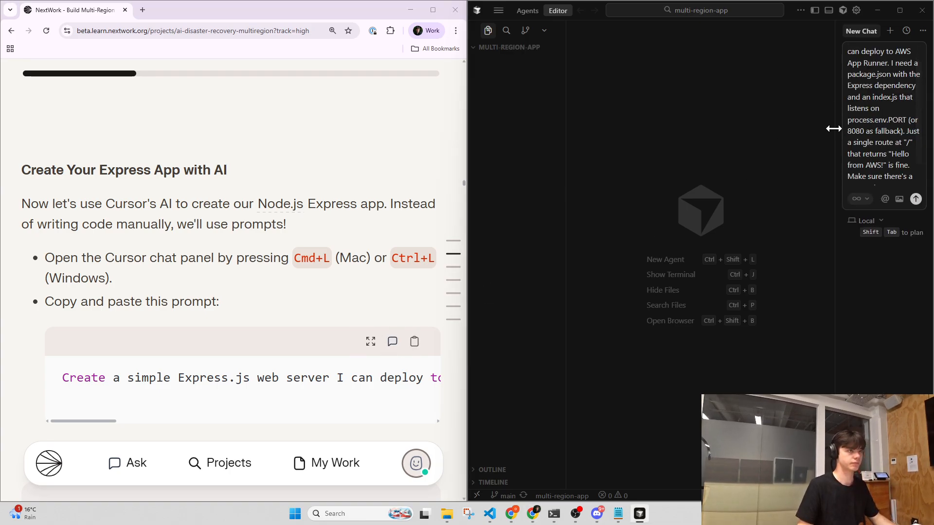
{"action": "left_click_drag", "start_coordinate": [832, 127], "coordinate": [713, 139]}
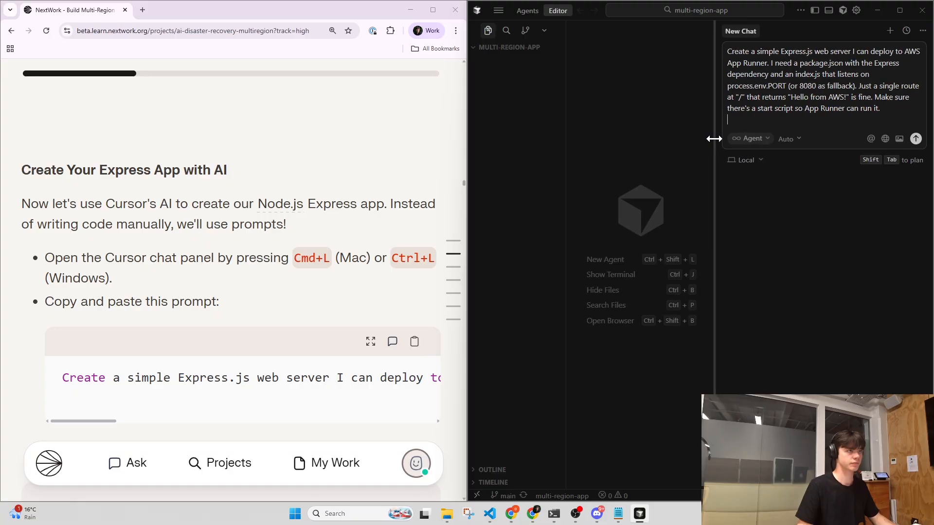
{"action": "key", "text": "Return"}
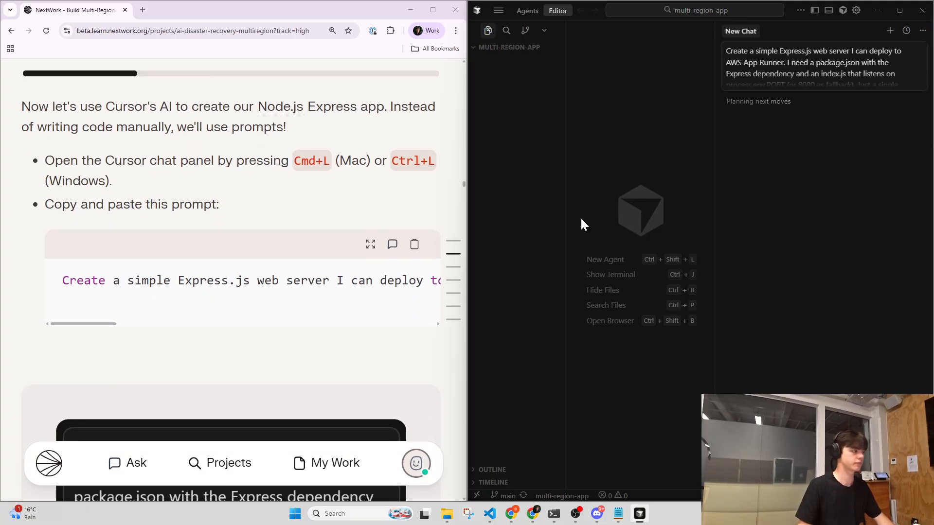
- Review the sent prompt's port and route requirements and the guide's explanation of the package.json and index.js files
{"action": "left_click", "coordinate": [791, 68]}
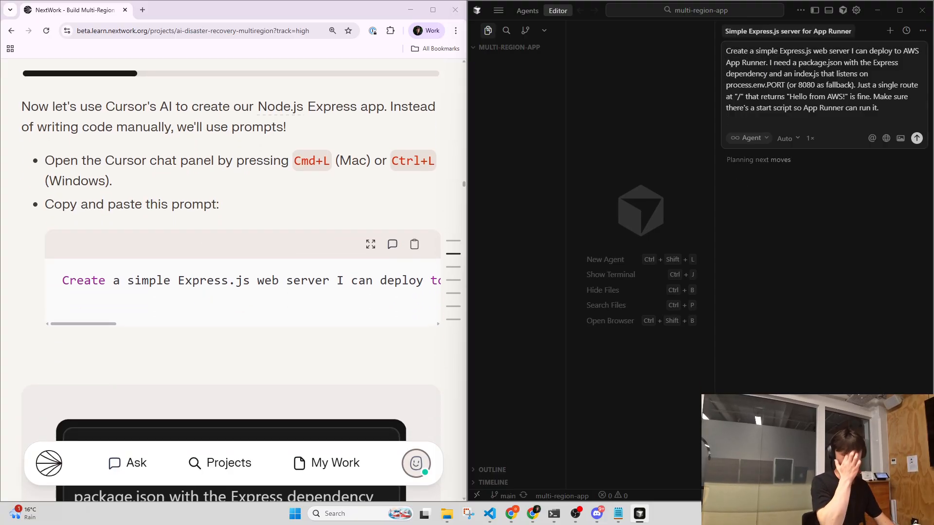
{"action": "scroll", "coordinate": [159, 329], "scroll_direction": "down", "scroll_amount": 8}
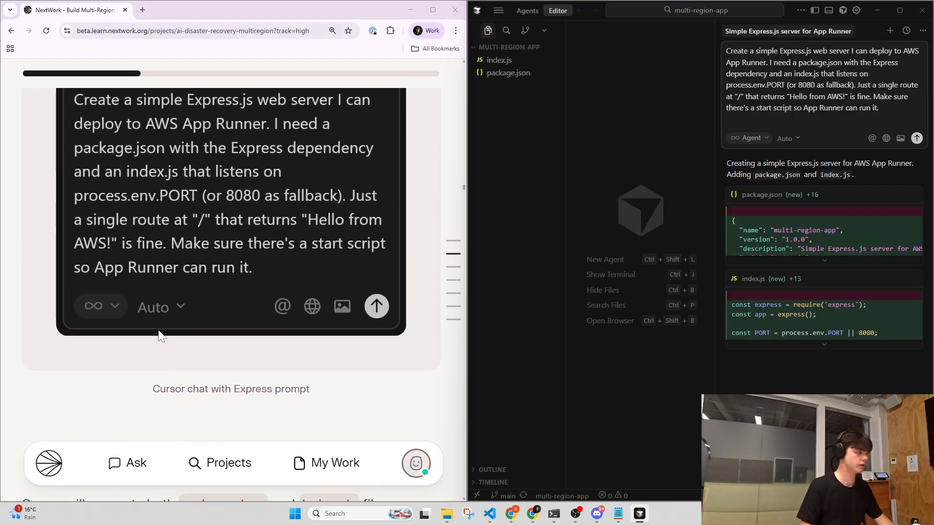
{"action": "scroll", "coordinate": [161, 335], "scroll_direction": "down", "scroll_amount": 2}
{"action": "scroll", "coordinate": [159, 336], "scroll_direction": "down", "scroll_amount": 3}
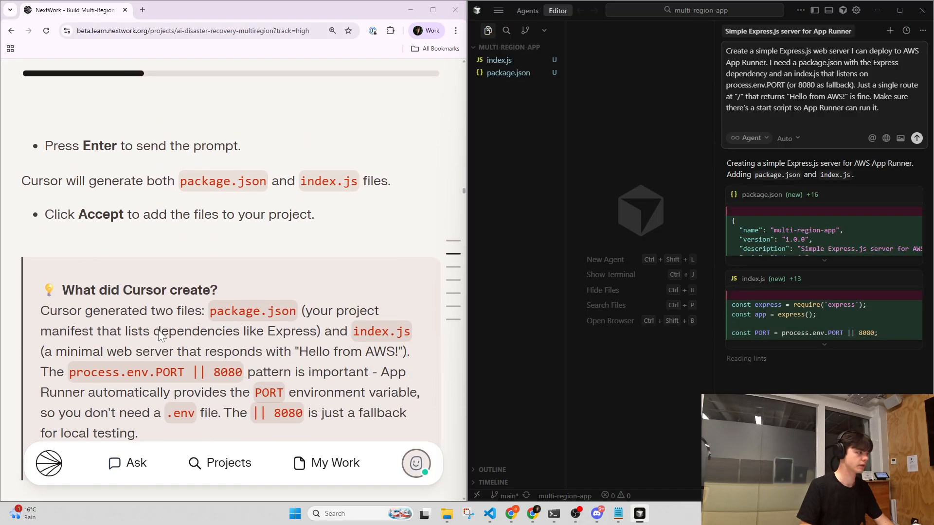
{"action": "scroll", "coordinate": [159, 335], "scroll_direction": "up", "scroll_amount": 3}
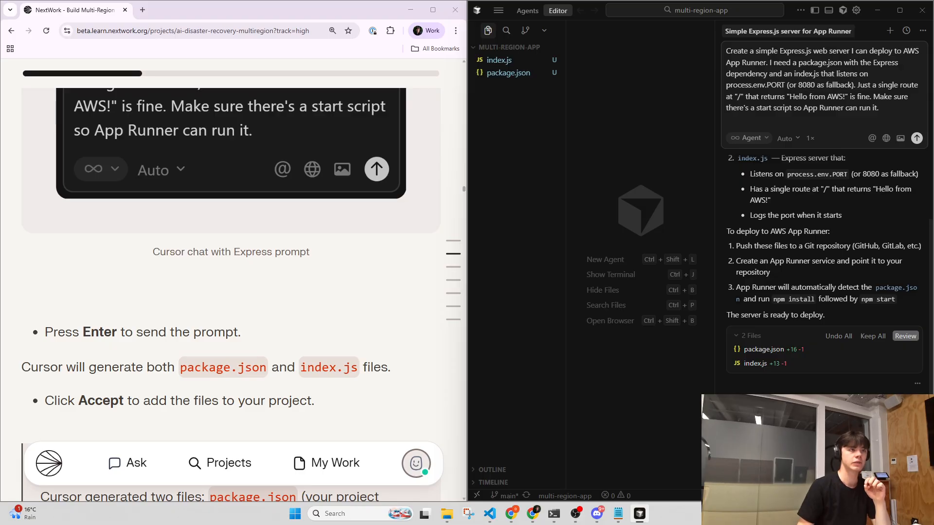
{"action": "left_click_drag", "start_coordinate": [858, 86], "coordinate": [881, 109]}
{"action": "left_click", "coordinate": [881, 109]}
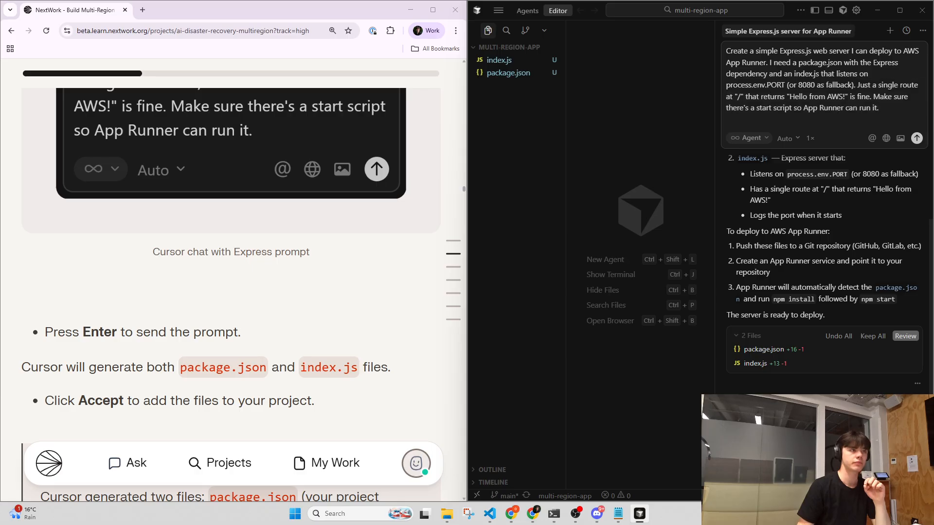
{"action": "left_click_drag", "start_coordinate": [794, 97], "coordinate": [857, 97]}
{"action": "left_click", "coordinate": [857, 96]}
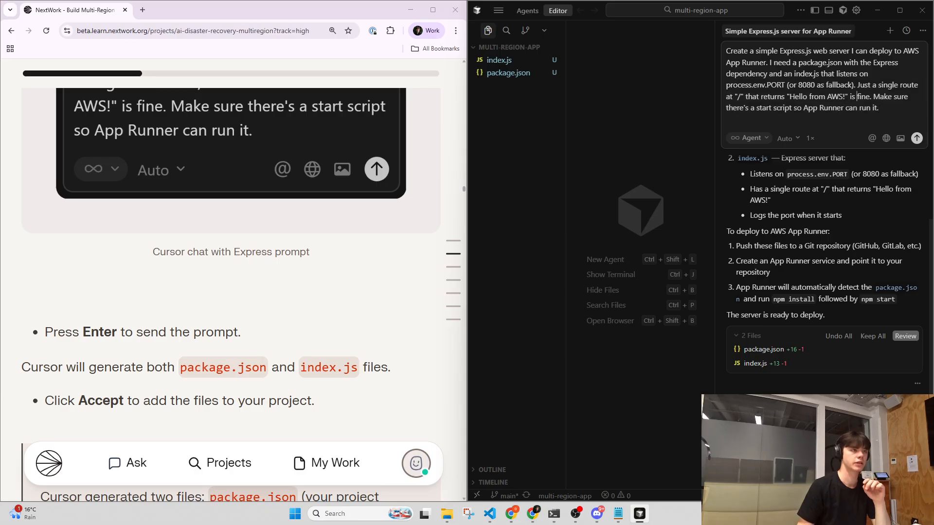
{"action": "left_click_drag", "start_coordinate": [789, 97], "coordinate": [848, 97]}
{"action": "left_click", "coordinate": [848, 97]}
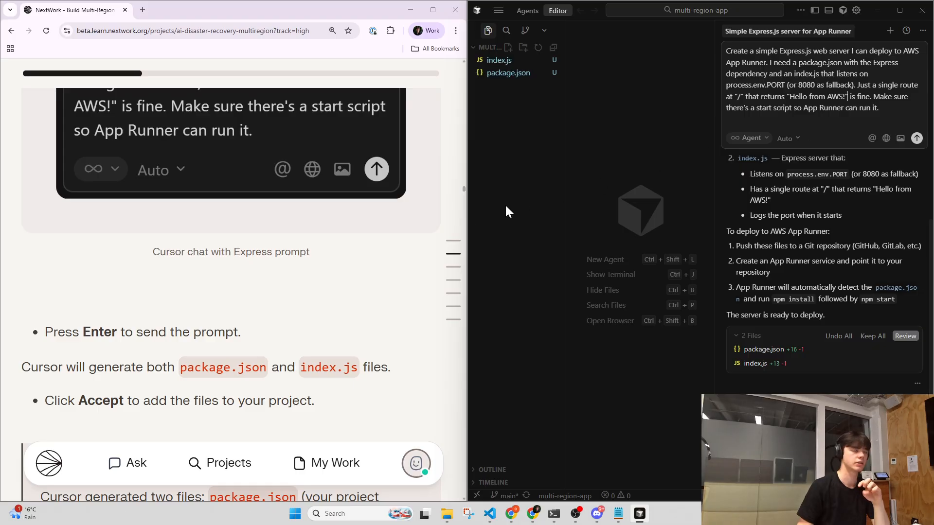
{"action": "scroll", "coordinate": [257, 333], "scroll_direction": "down", "scroll_amount": 5}
{"action": "scroll", "coordinate": [206, 322], "scroll_direction": "down", "scroll_amount": 1}
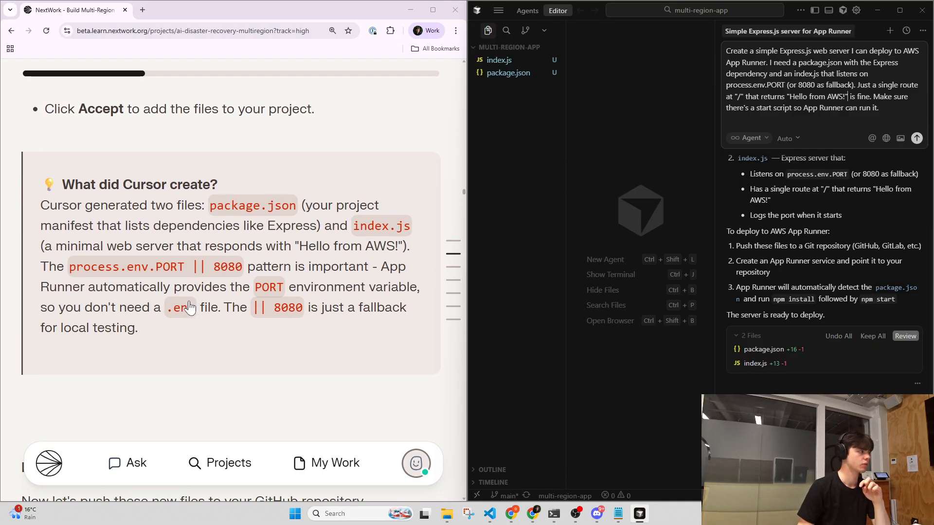
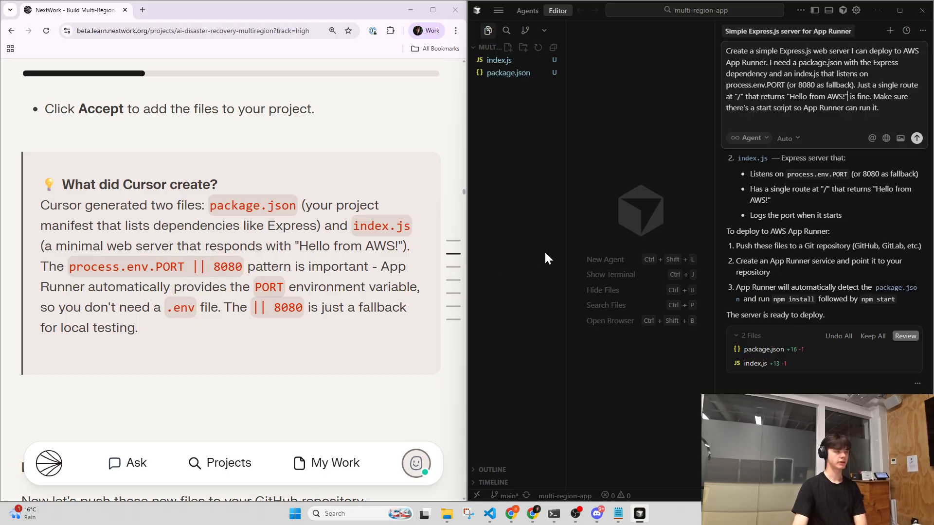
- Find the guide's Push Your Code to GitHub section, narrow the chat pane slightly, and open a new terminal in Cursor
{"action": "scroll", "coordinate": [288, 243], "scroll_direction": "down", "scroll_amount": 3}
{"action": "scroll", "coordinate": [288, 242], "scroll_direction": "down", "scroll_amount": 1}
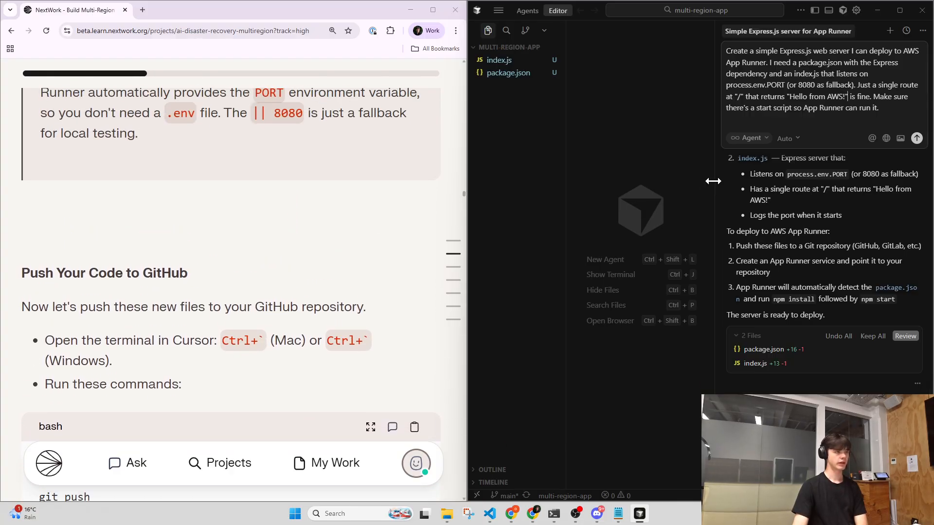
{"action": "left_click_drag", "start_coordinate": [714, 181], "coordinate": [745, 178]}
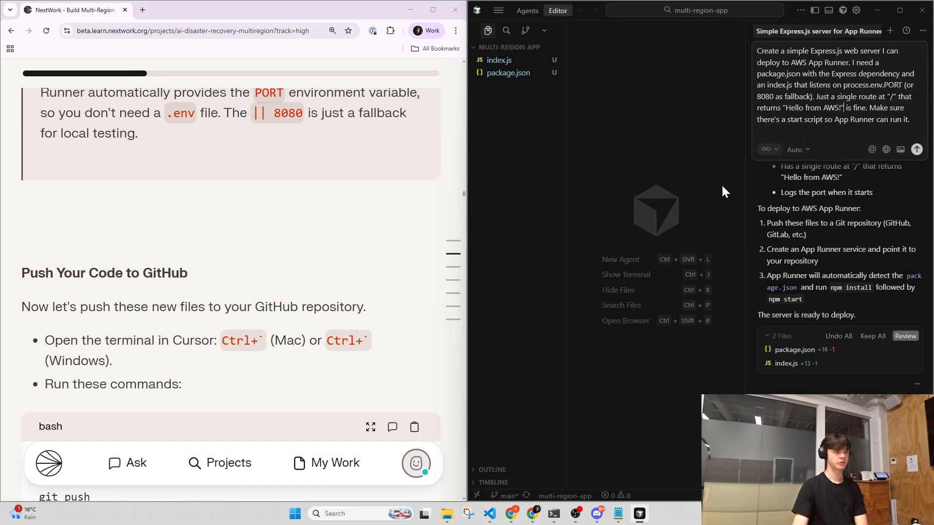
{"action": "left_click", "coordinate": [499, 10]}
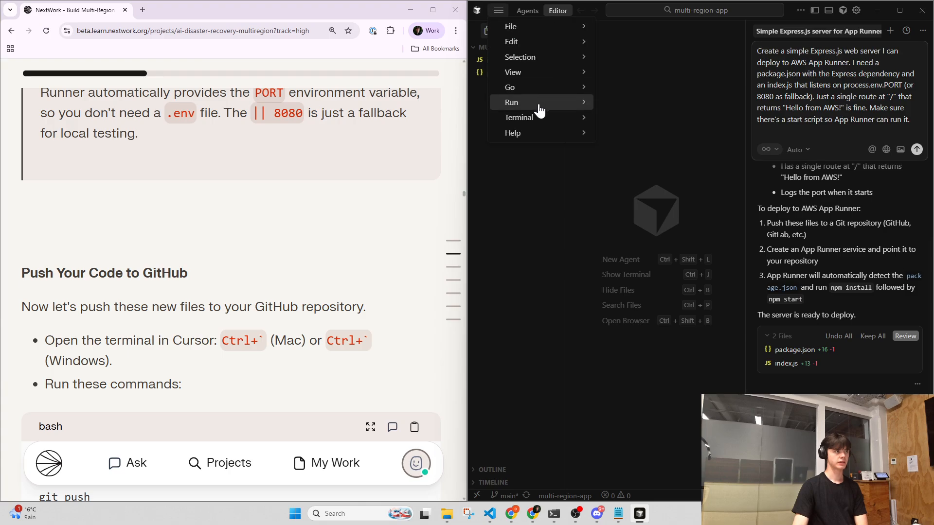
{"action": "mouse_move", "coordinate": [531, 117]}
{"action": "left_click", "coordinate": [638, 119]}
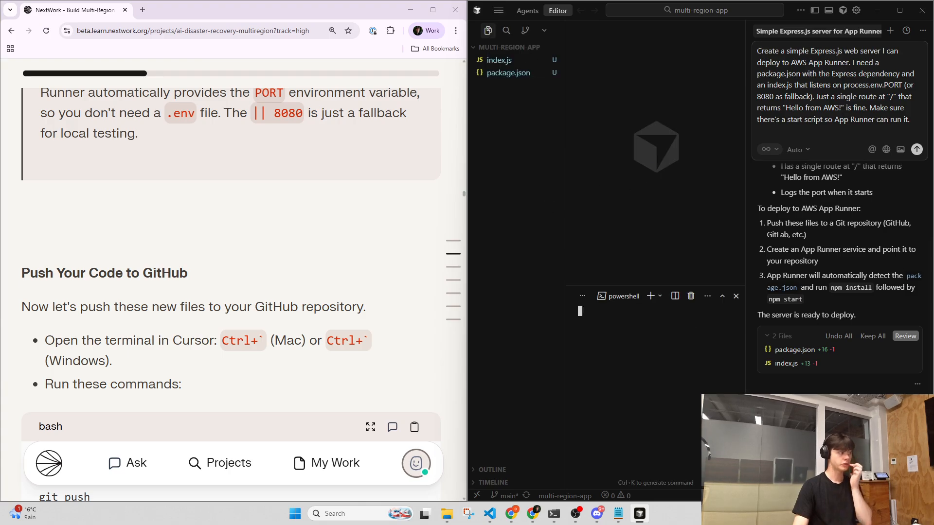
- Close and reopen the terminal panel, and stage all new project files with "git add ."
{"action": "scroll", "coordinate": [222, 302], "scroll_direction": "down", "scroll_amount": 3}
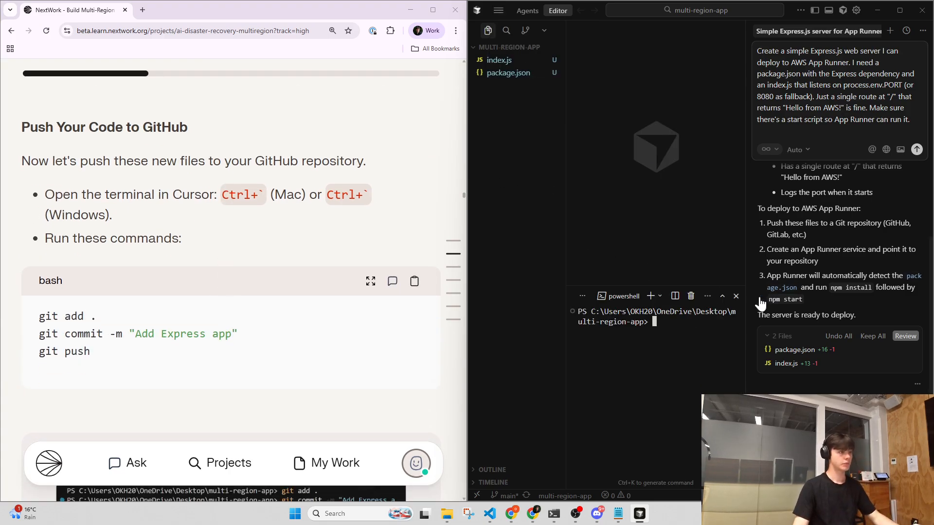
{"action": "left_click", "coordinate": [736, 296]}
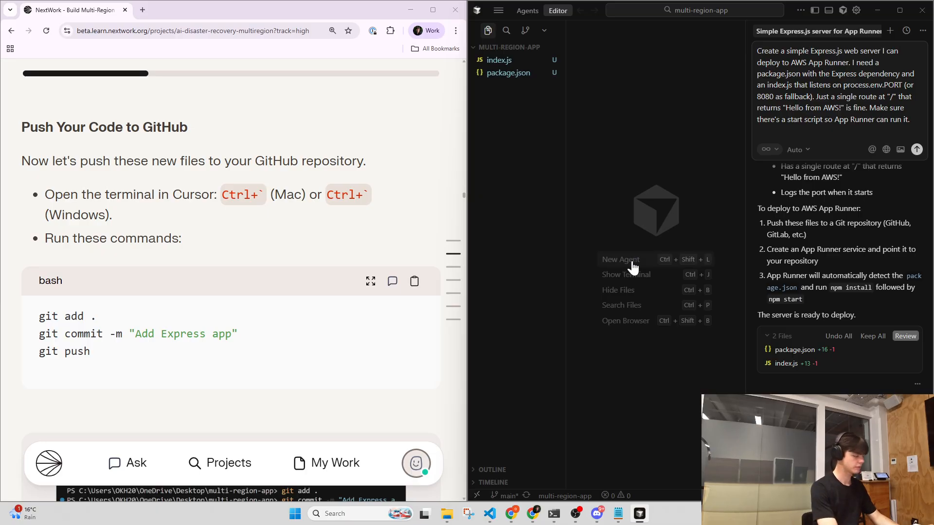
{"action": "key", "text": "ctrl+grave"}
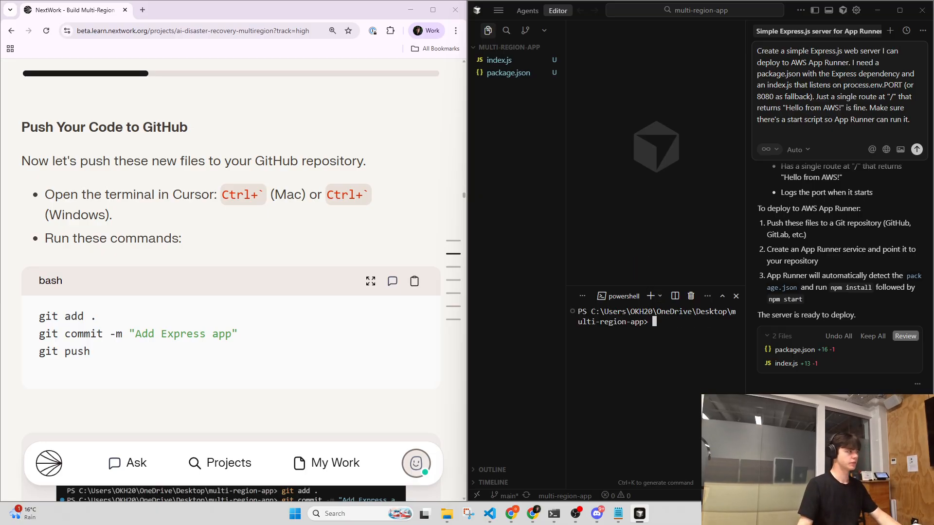
{"action": "type", "text": "git add ."}
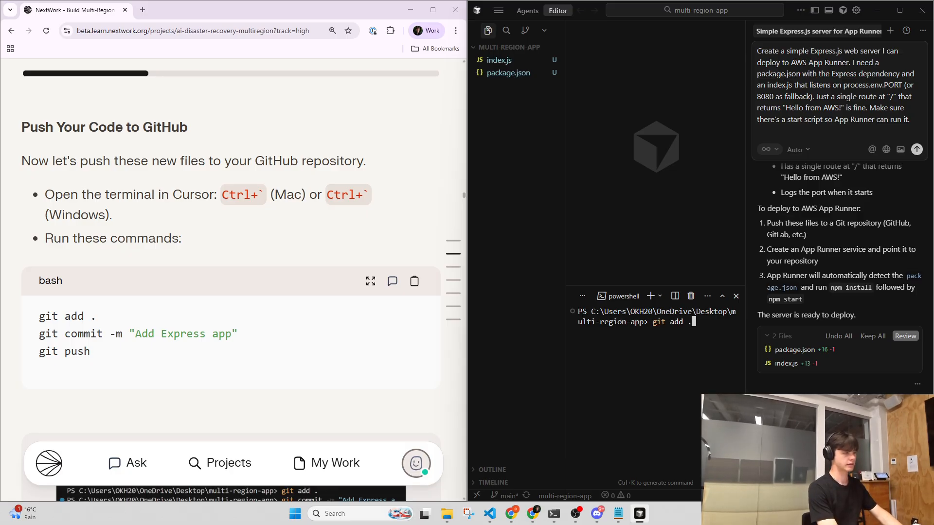
{"action": "key", "text": "Return"}
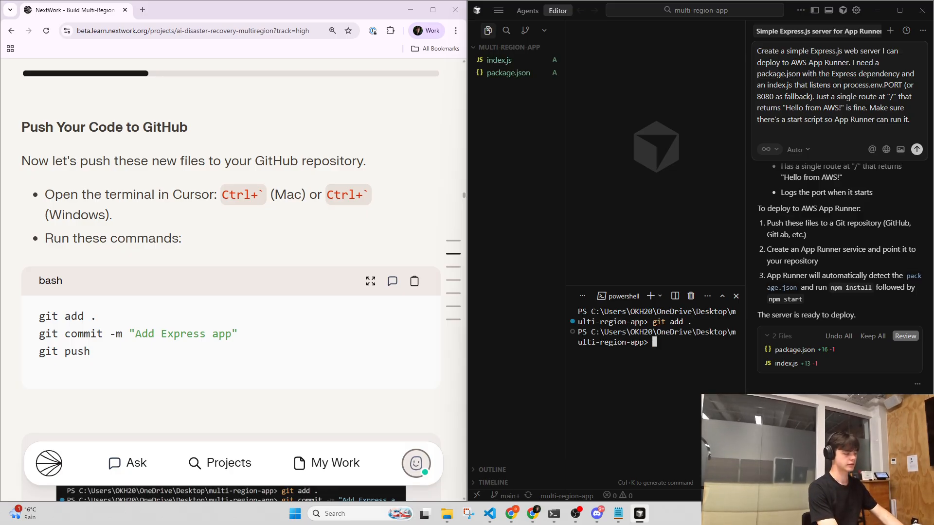
- Commit the staged files with the message "Add Express aoo", and try committing again with the message "Add Express app"
{"action": "type", "text": "git commit -m \"Add Express aoo"}
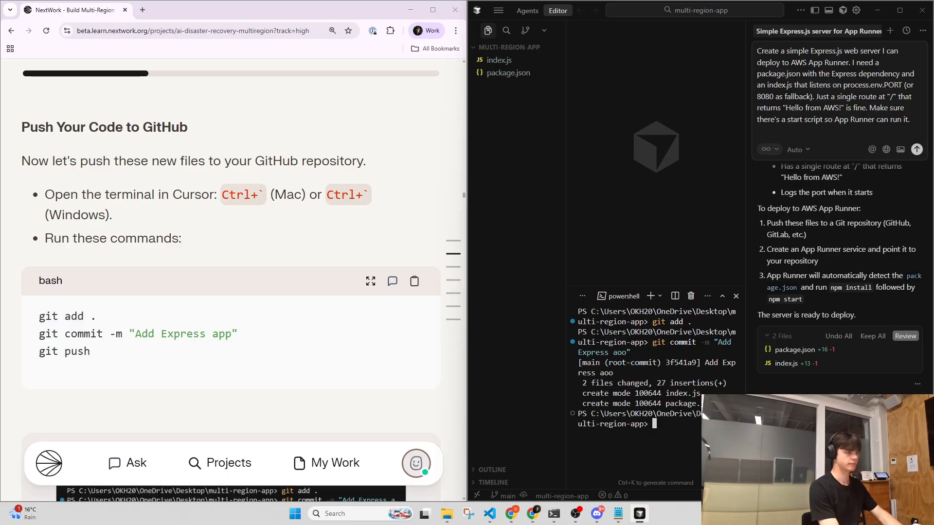
{"action": "key", "text": "Up"}
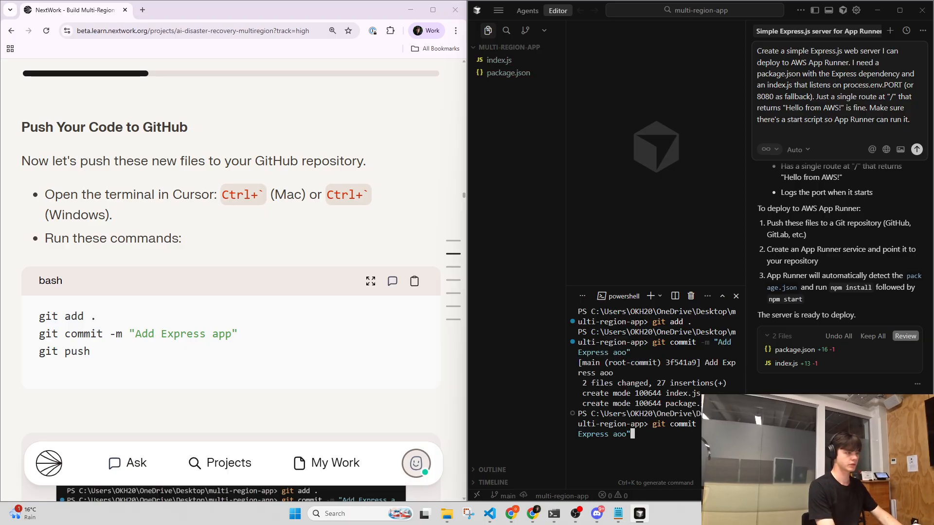
{"action": "key", "text": "Left"}
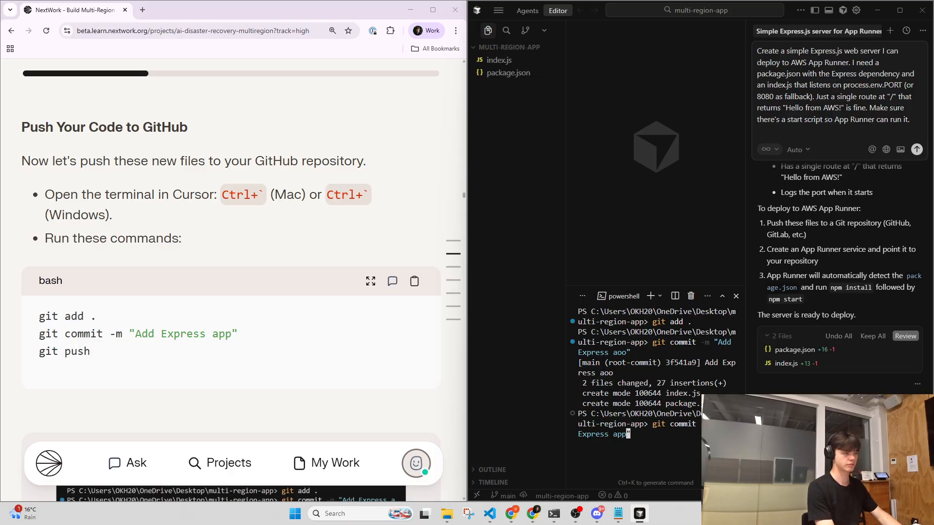
{"action": "key", "text": "Return"}
- Push the commit to the GitHub repository with "git push"
{"action": "type", "text": "git p"}
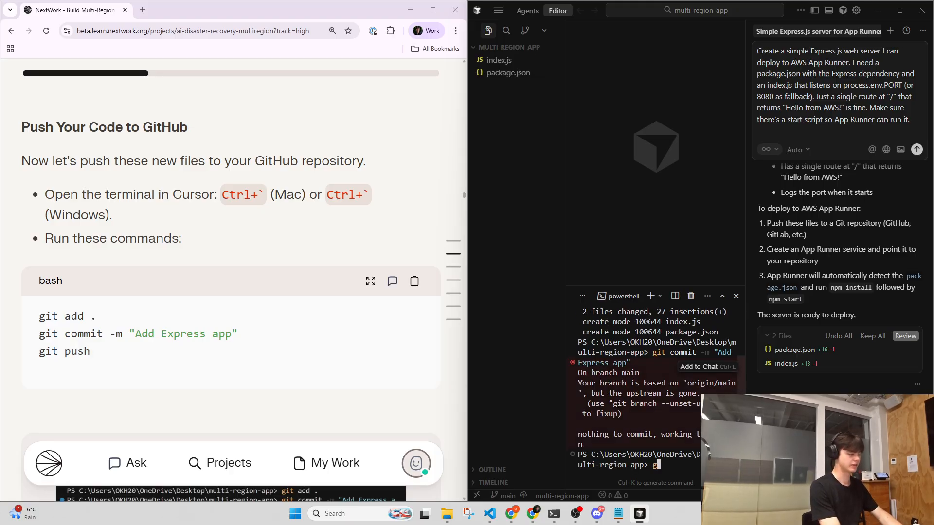
{"action": "type", "text": "ush"}
{"action": "key", "text": "Return"}
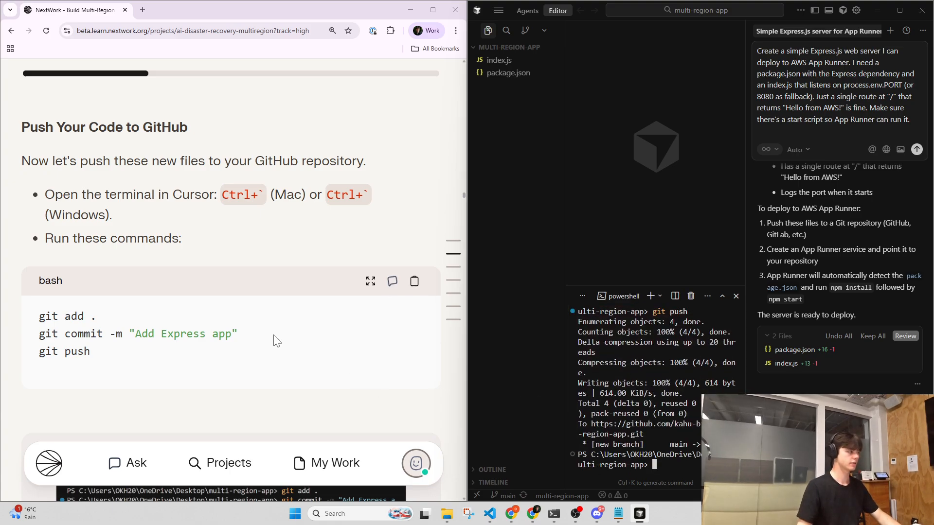
- Read the guide's push succeeded and authentication error notes, and compare the success note with the terminal's push output
{"action": "scroll", "coordinate": [270, 336], "scroll_direction": "down", "scroll_amount": 5}
{"action": "scroll", "coordinate": [266, 325], "scroll_direction": "down", "scroll_amount": 7}
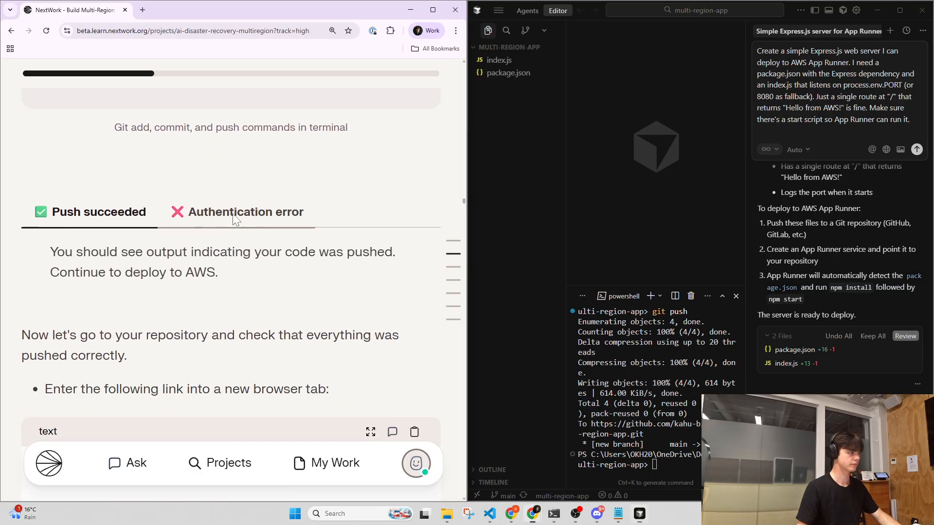
{"action": "left_click", "coordinate": [246, 213]}
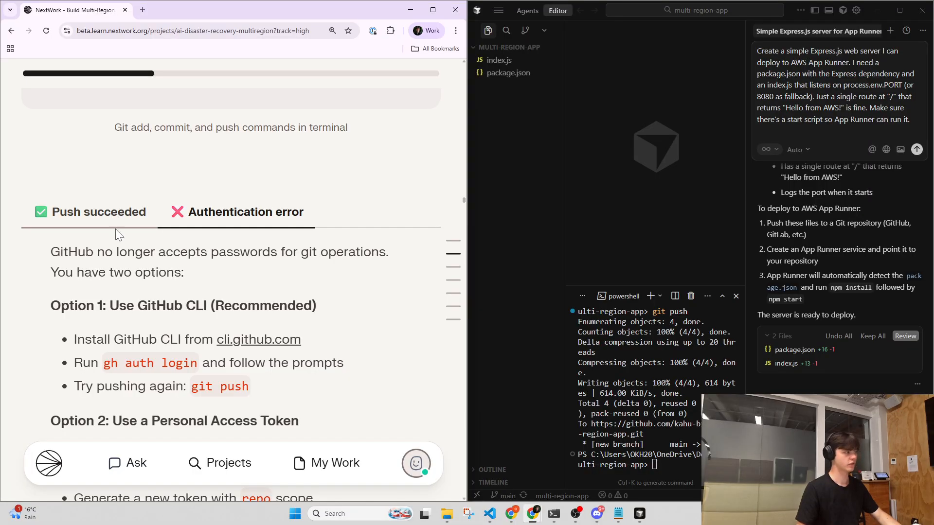
{"action": "scroll", "coordinate": [126, 254], "scroll_direction": "down", "scroll_amount": 2}
{"action": "scroll", "coordinate": [125, 255], "scroll_direction": "up", "scroll_amount": 1}
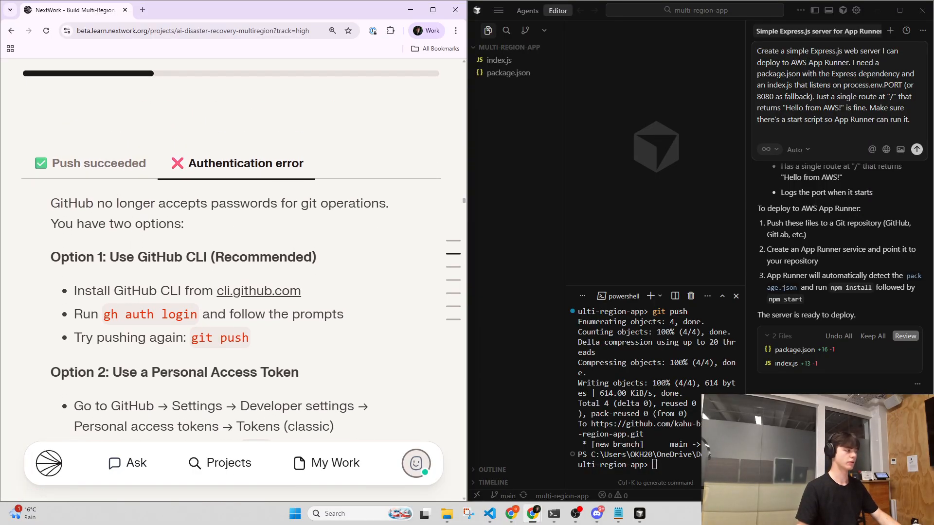
{"action": "left_click", "coordinate": [115, 166]}
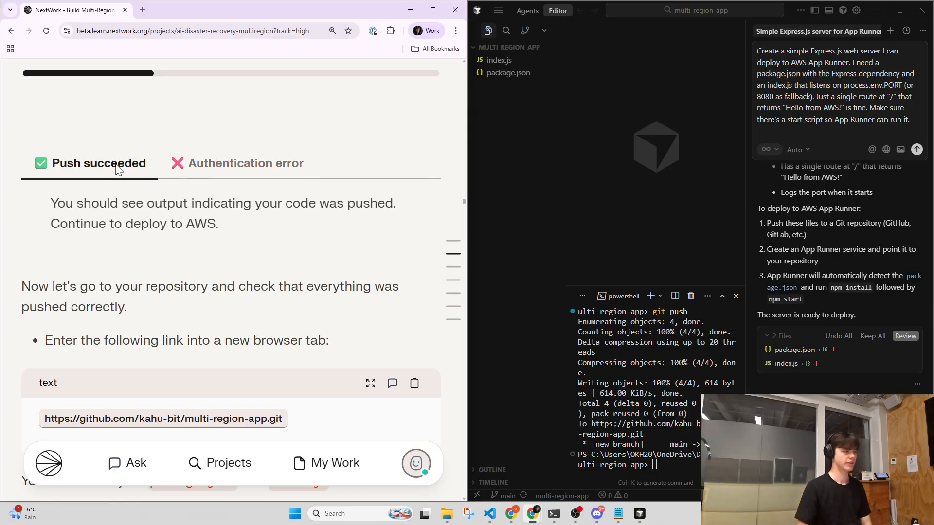
{"action": "scroll", "coordinate": [235, 235], "scroll_direction": "down", "scroll_amount": 1}
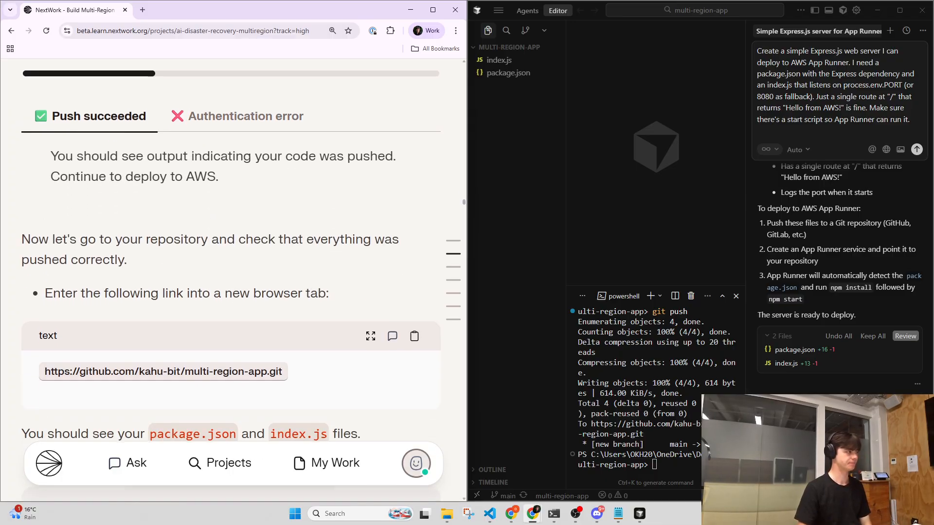
{"action": "scroll", "coordinate": [130, 193], "scroll_direction": "up", "scroll_amount": 1}
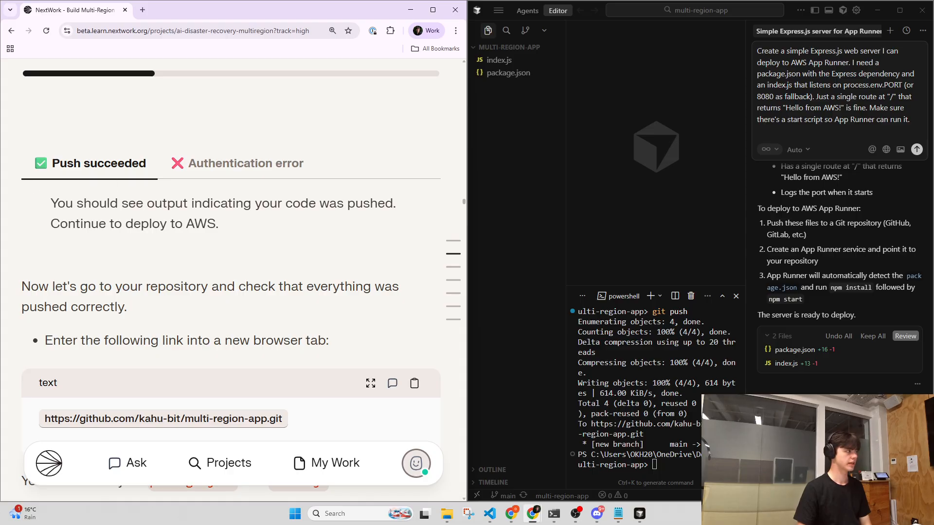
{"action": "left_click_drag", "start_coordinate": [50, 203], "coordinate": [236, 224]}
{"action": "left_click", "coordinate": [350, 320]}
{"action": "left_click_drag", "start_coordinate": [670, 466], "coordinate": [646, 456]}
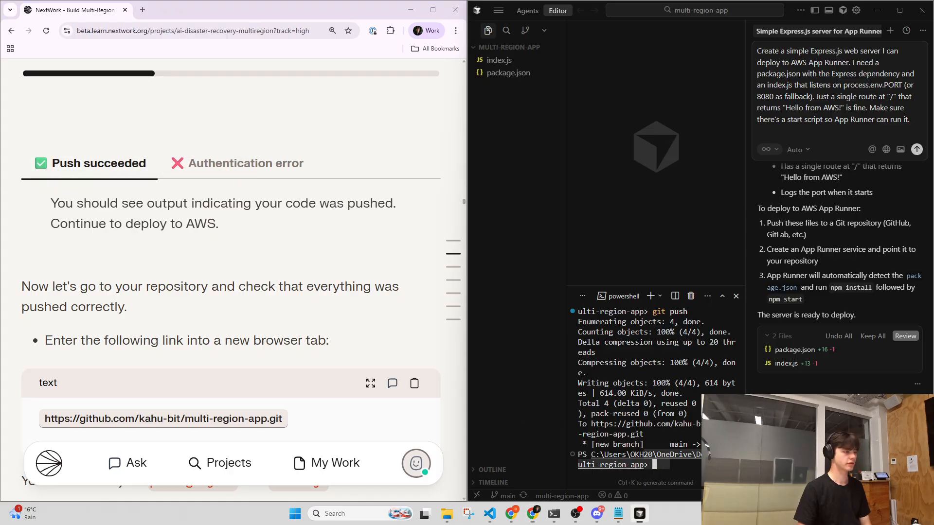
{"action": "scroll", "coordinate": [202, 321], "scroll_direction": "down", "scroll_amount": 1}
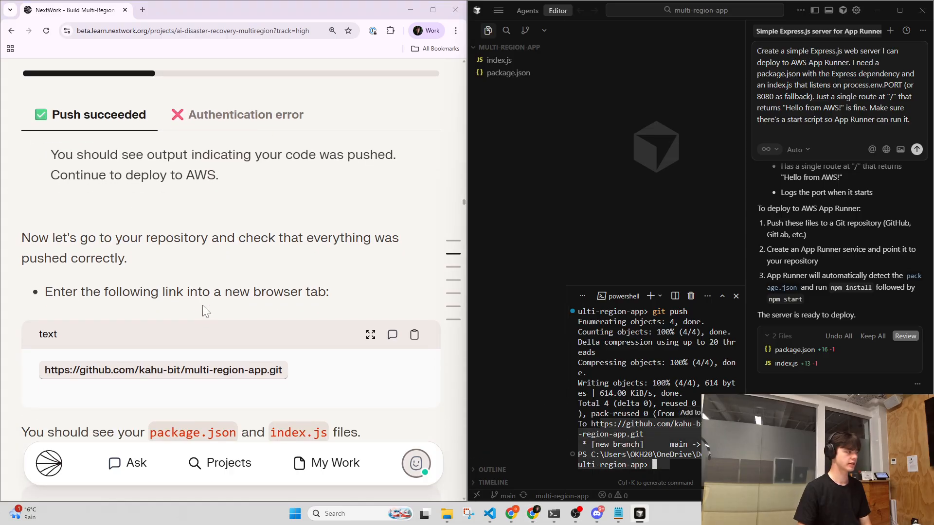
- Copy the guide's repository link and bring up the multi-region-app GitHub page in a separate browser window to check its files
{"action": "left_click", "coordinate": [414, 336]}
{"action": "left_click", "coordinate": [143, 10]}
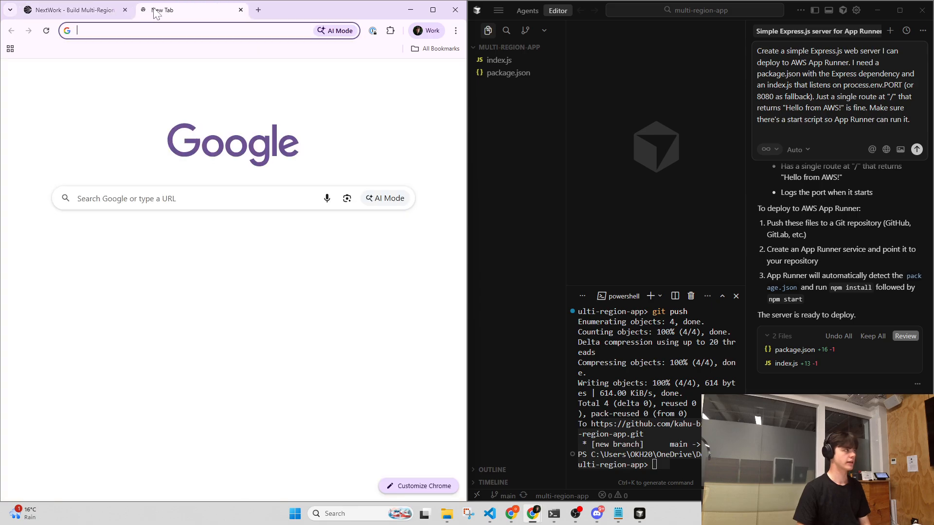
{"action": "key", "text": "ctrl+w"}
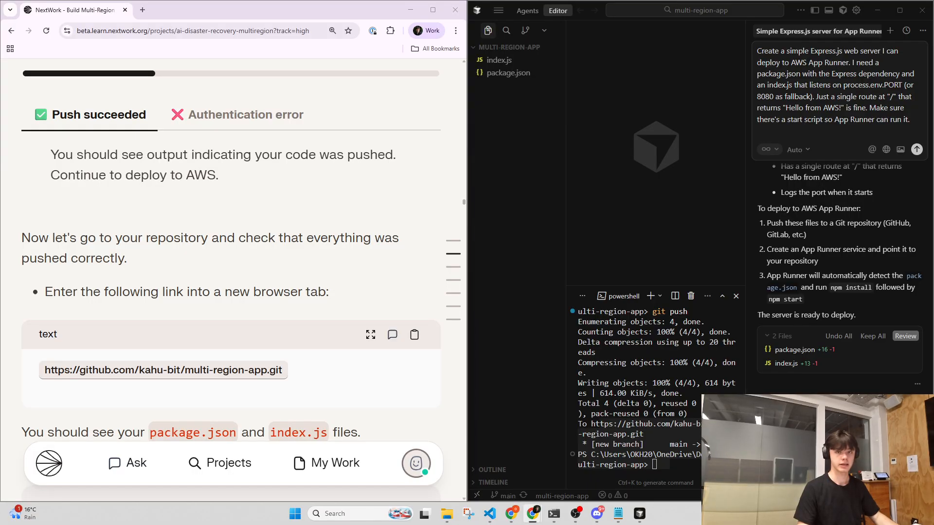
{"action": "left_click_drag", "start_coordinate": [933, 80], "coordinate": [431, 100]}
{"action": "scroll", "coordinate": [444, 195], "scroll_direction": "up", "scroll_amount": 2}
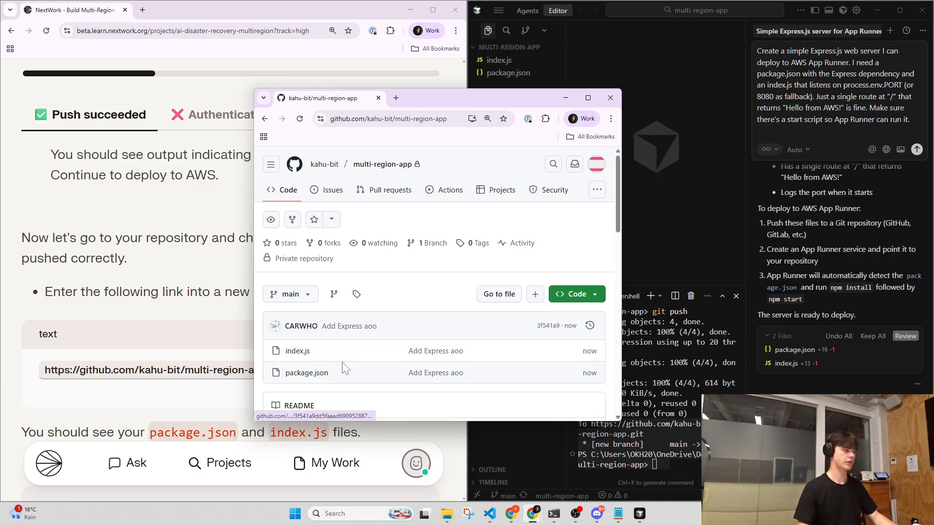
{"action": "scroll", "coordinate": [292, 281], "scroll_direction": "down", "scroll_amount": 3}
{"action": "scroll", "coordinate": [292, 281], "scroll_direction": "up", "scroll_amount": 1}
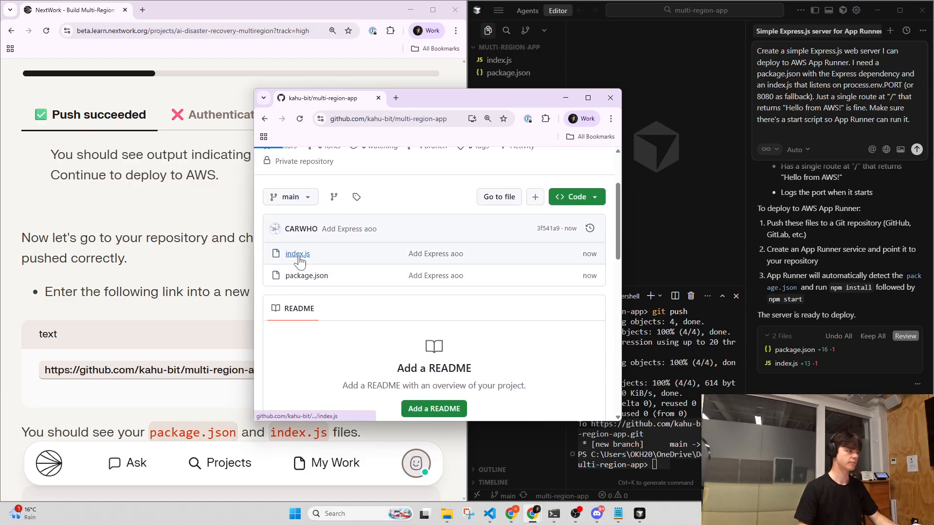
- Open index.js in the GitHub repository and examine the root route code that sends "Hello from AWS!"
{"action": "left_click", "coordinate": [298, 254]}
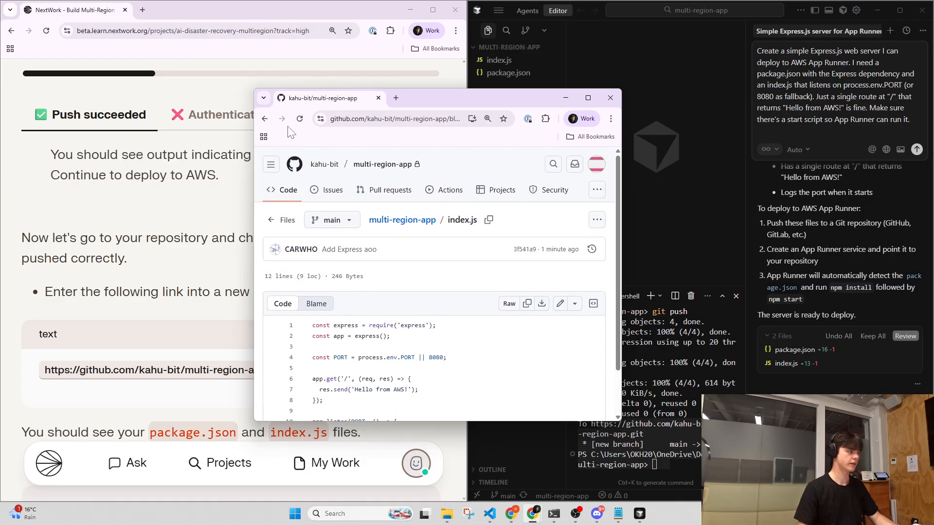
{"action": "left_click", "coordinate": [266, 119]}
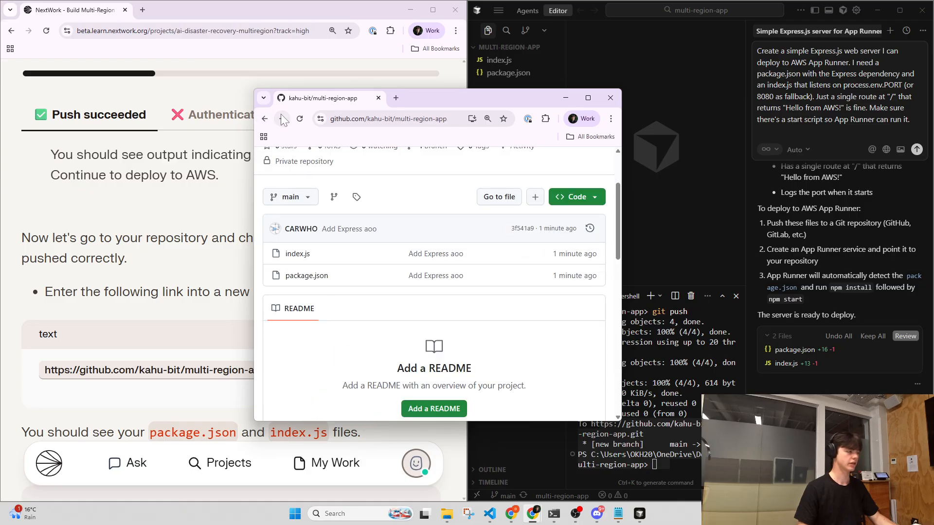
{"action": "left_click", "coordinate": [282, 119]}
{"action": "scroll", "coordinate": [396, 319], "scroll_direction": "down", "scroll_amount": 1}
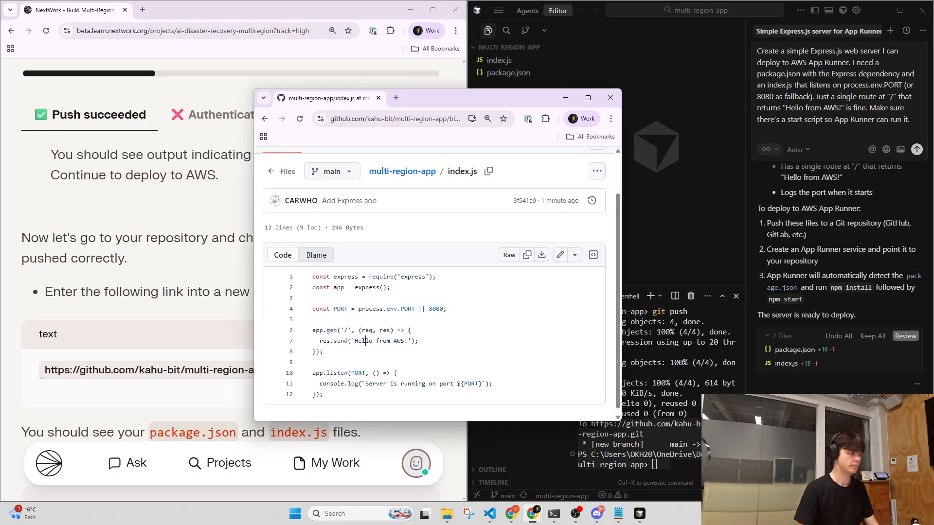
{"action": "left_click_drag", "start_coordinate": [326, 352], "coordinate": [237, 334]}
{"action": "left_click", "coordinate": [326, 352]}
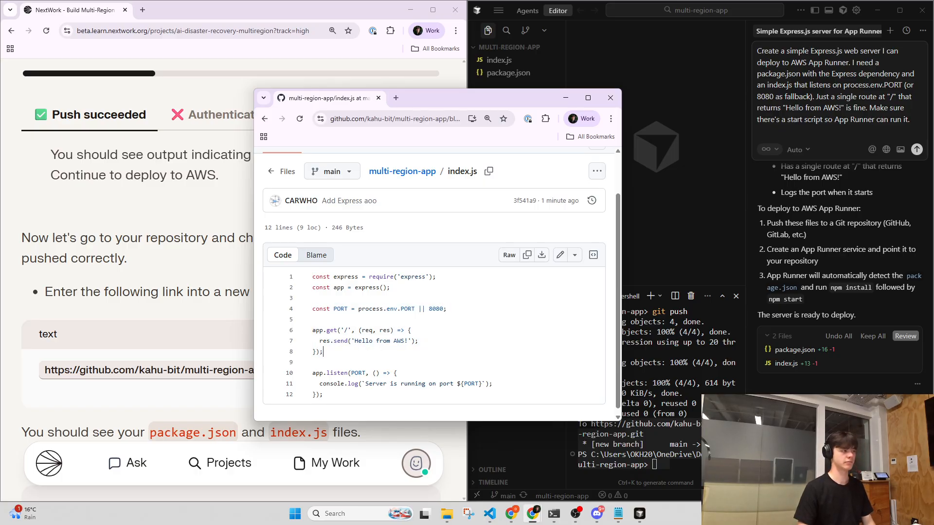
{"action": "left_click_drag", "start_coordinate": [325, 352], "coordinate": [268, 335]}
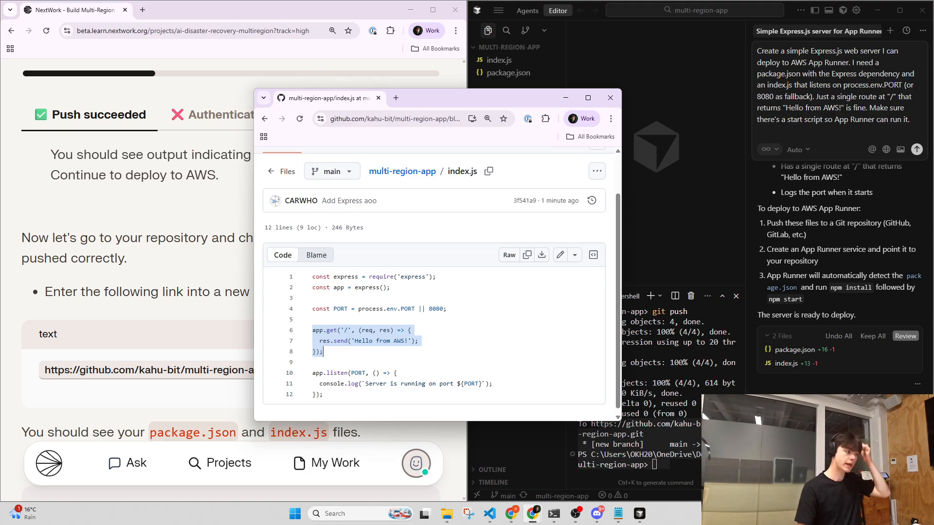
{"action": "left_click_drag", "start_coordinate": [340, 384], "coordinate": [351, 384]}
{"action": "left_click", "coordinate": [383, 374]}
{"action": "left_click_drag", "start_coordinate": [397, 331], "coordinate": [400, 351]}
{"action": "left_click", "coordinate": [394, 341]}
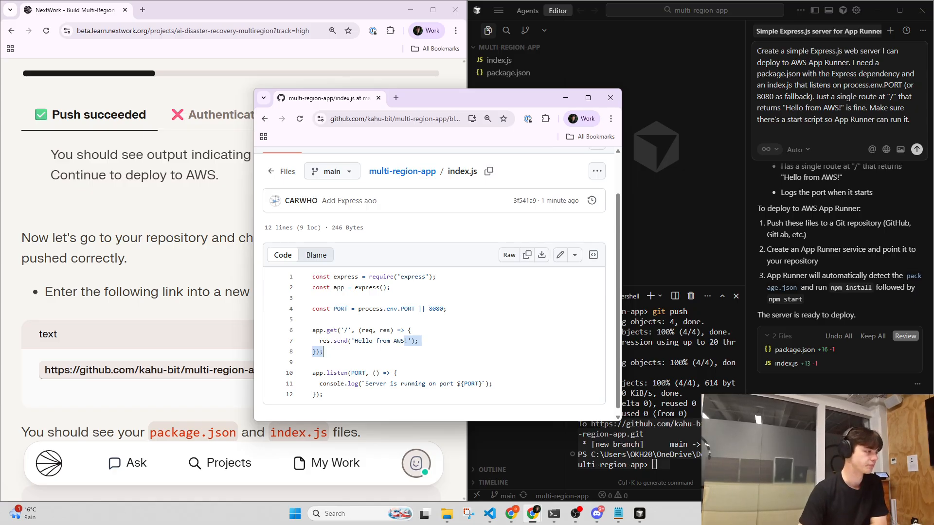
{"action": "left_click", "coordinate": [392, 346]}
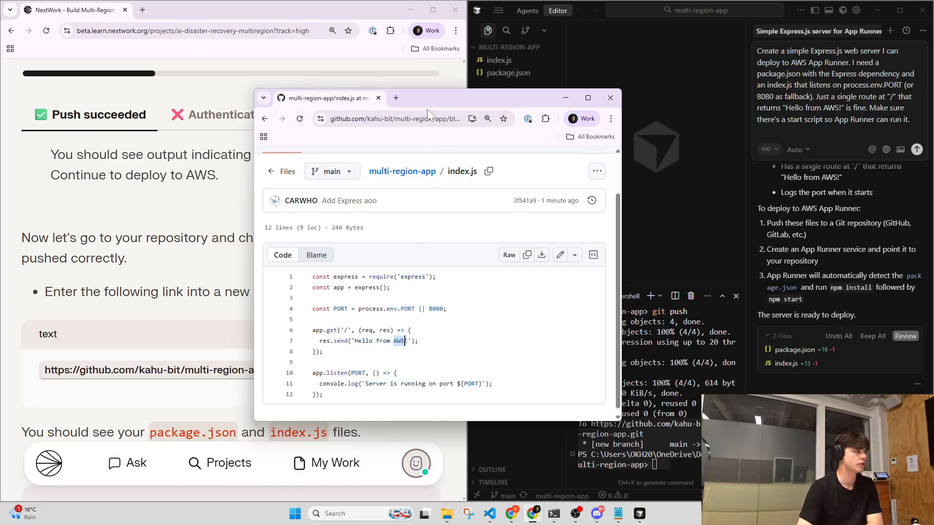
- Move the GitHub window out of the way and find the guide's task for uploading a screenshot of the repository files
{"action": "left_click_drag", "start_coordinate": [429, 99], "coordinate": [456, 0]}
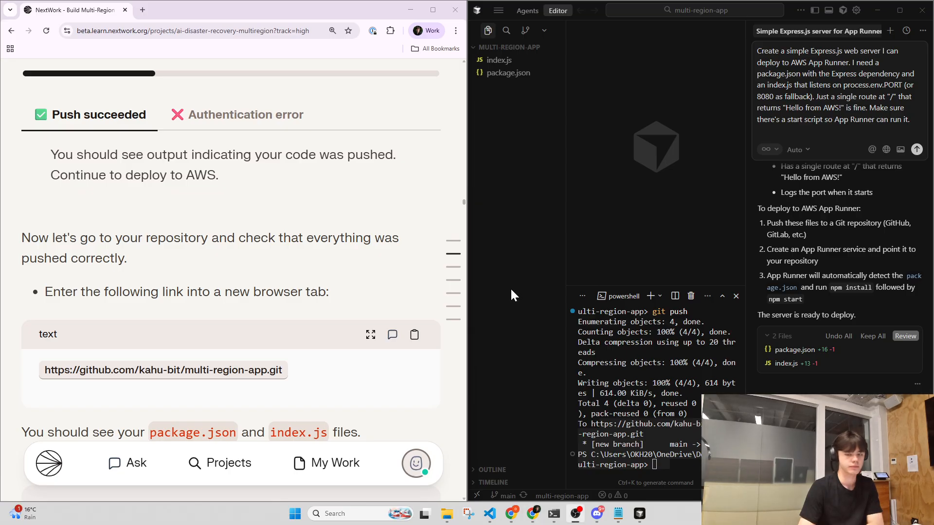
{"action": "scroll", "coordinate": [239, 332], "scroll_direction": "down", "scroll_amount": 8}
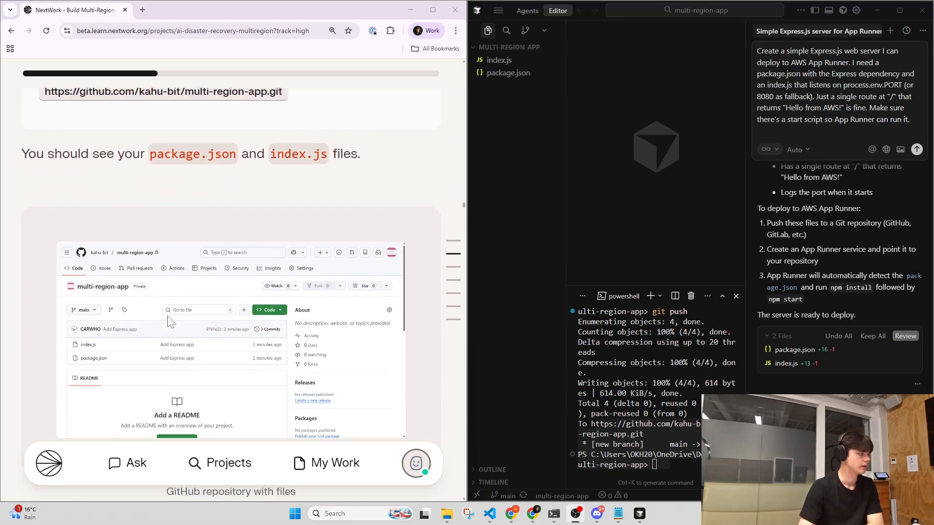
{"action": "scroll", "coordinate": [168, 321], "scroll_direction": "down", "scroll_amount": 6}
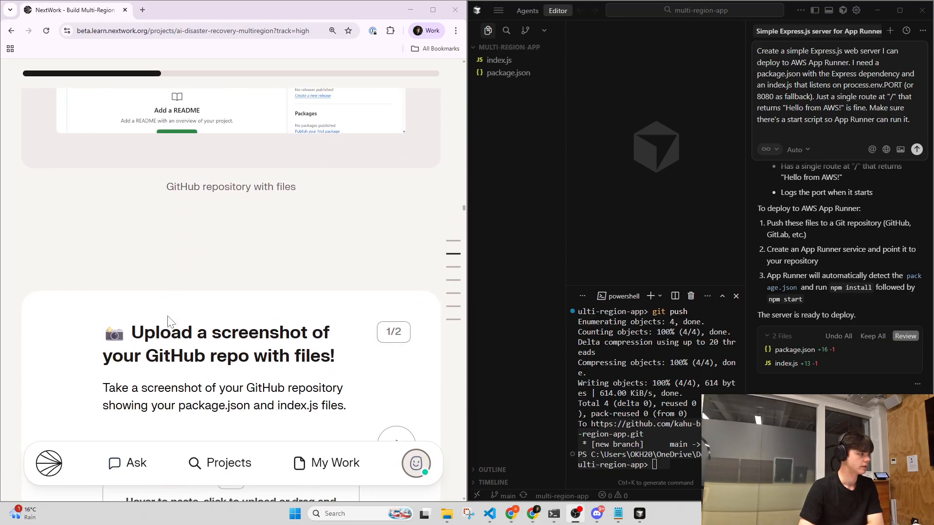
{"action": "scroll", "coordinate": [169, 321], "scroll_direction": "down", "scroll_amount": 1}
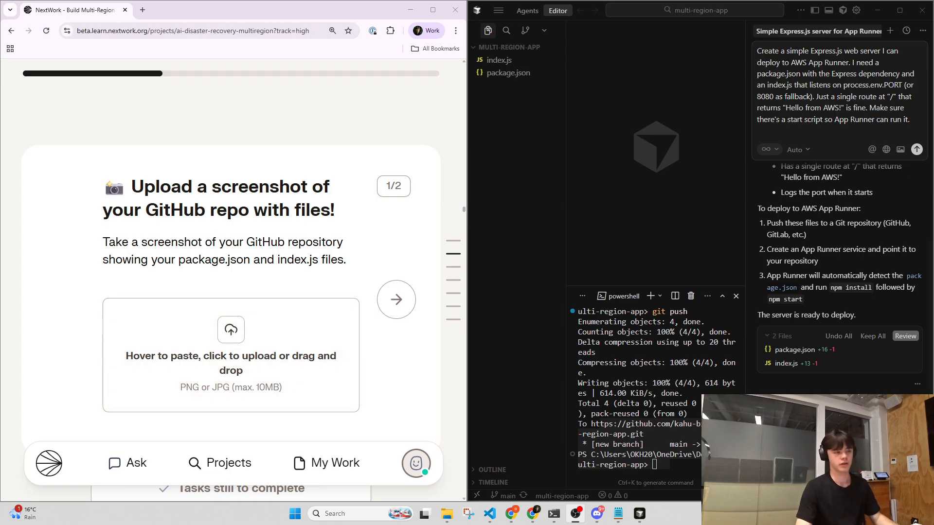
- Bring the GitHub window back over the guide and return from index.js to the multi-region-app repository's main page
{"action": "left_click", "coordinate": [533, 516]}
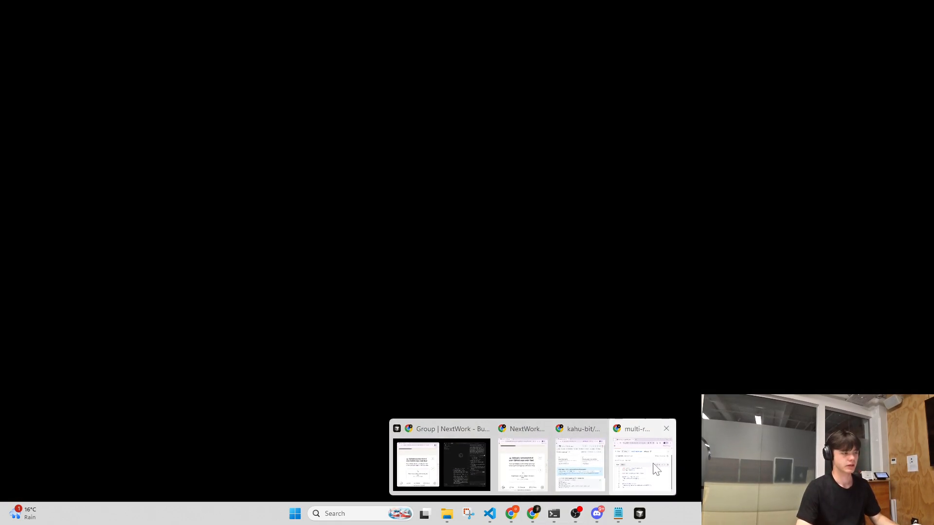
{"action": "left_click", "coordinate": [655, 469]}
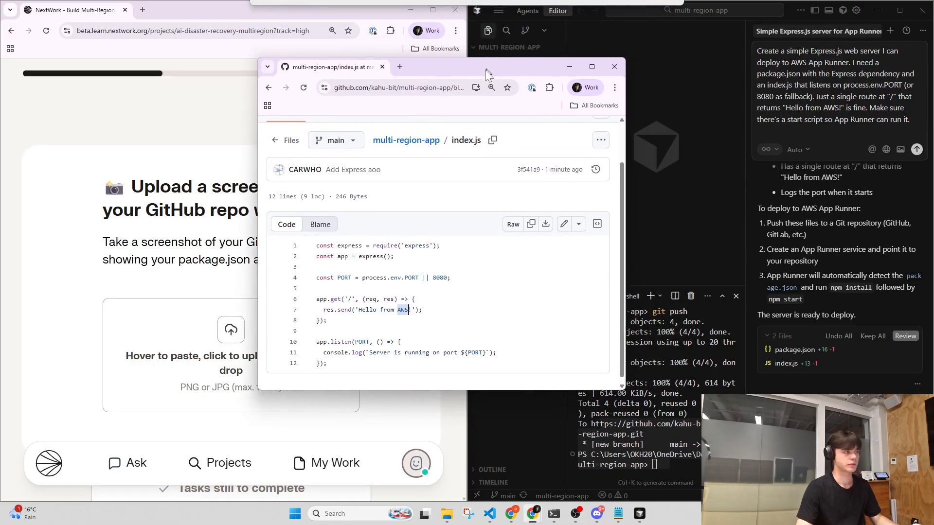
{"action": "left_click", "coordinate": [239, 113]}
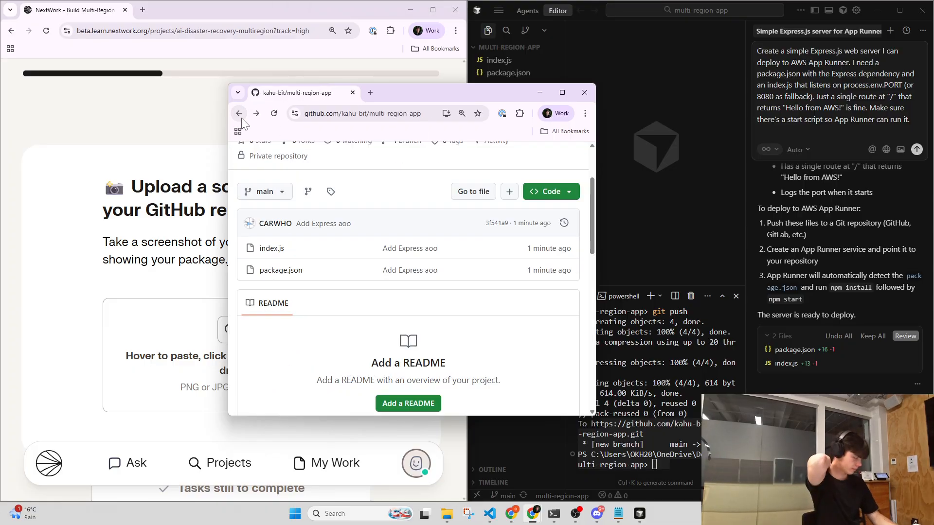
{"action": "scroll", "coordinate": [389, 253], "scroll_direction": "up", "scroll_amount": 2}
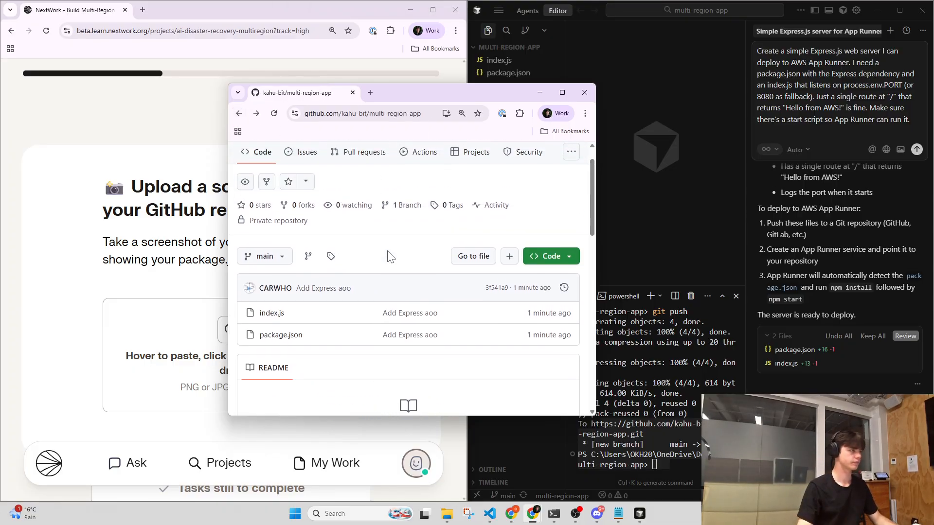
{"action": "key", "text": "ctrl+e"}
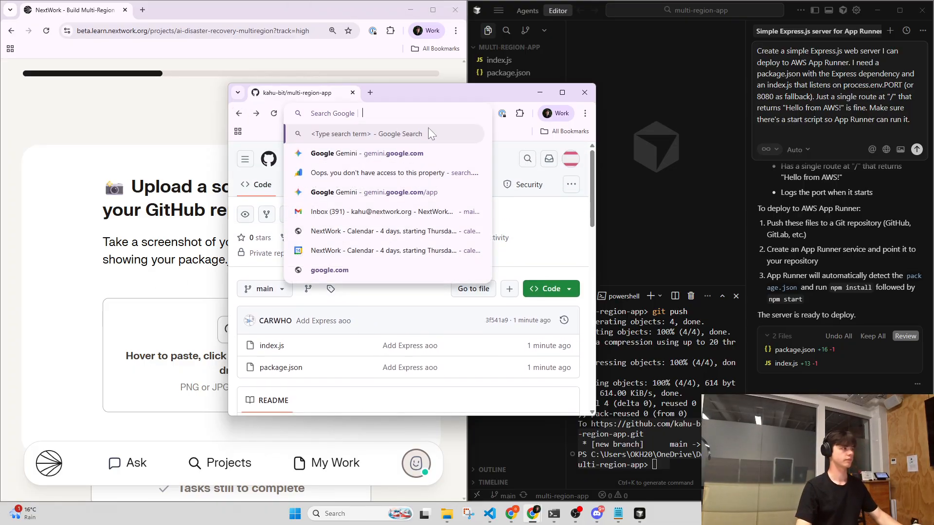
{"action": "left_click", "coordinate": [433, 90]}
{"action": "key", "text": "Escape"}
{"action": "left_click", "coordinate": [530, 217]}
{"action": "key", "text": "ctrl+e"}
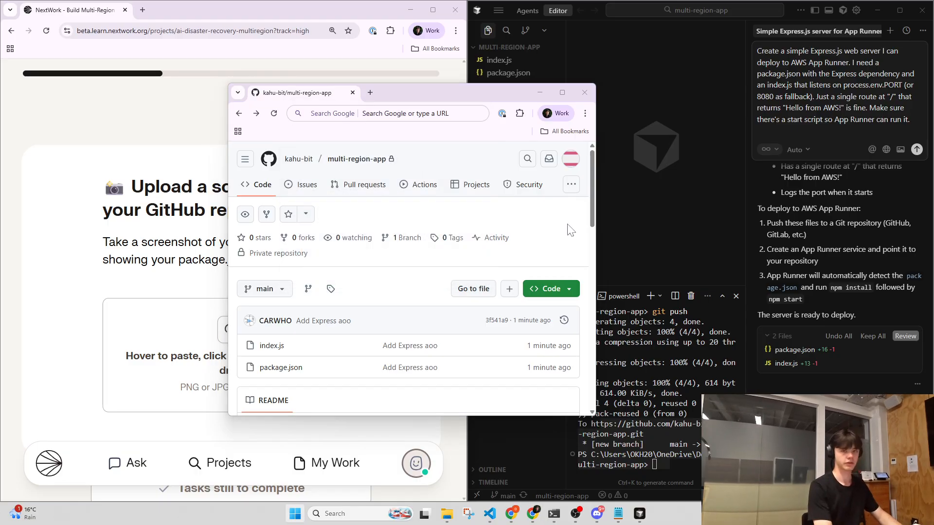
- Launch ShareX, move its window out of the way, and capture the GitHub repository window as a screenshot
{"action": "key", "text": "super+shift+s"}
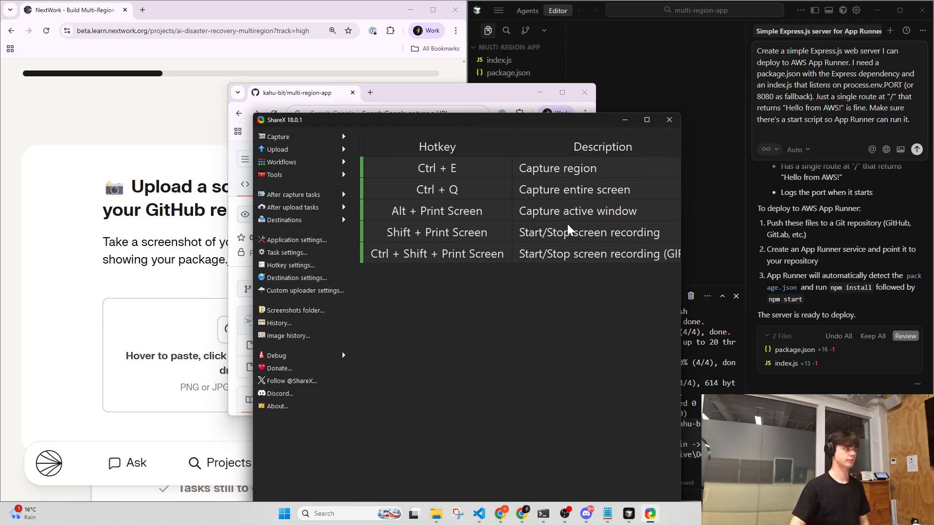
{"action": "left_click_drag", "start_coordinate": [462, 124], "coordinate": [933, 183]}
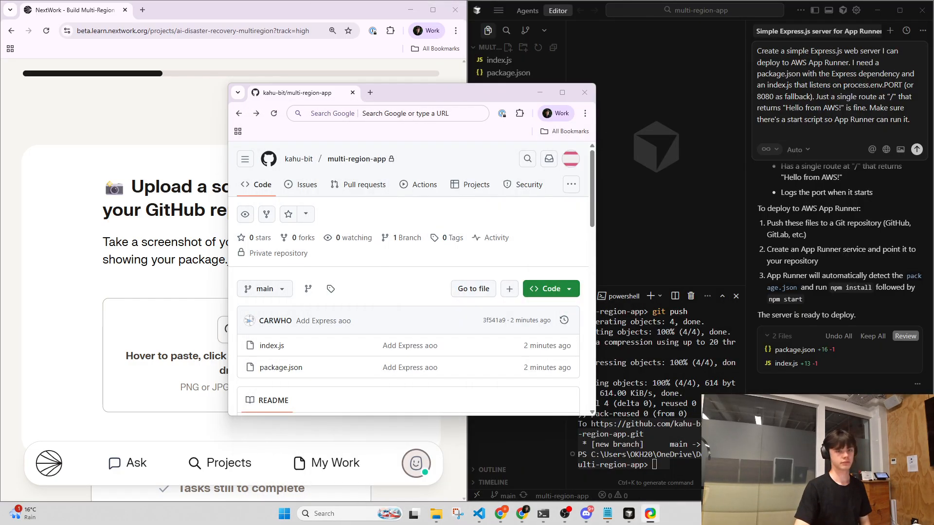
{"action": "key", "text": "ctrl+Print"}
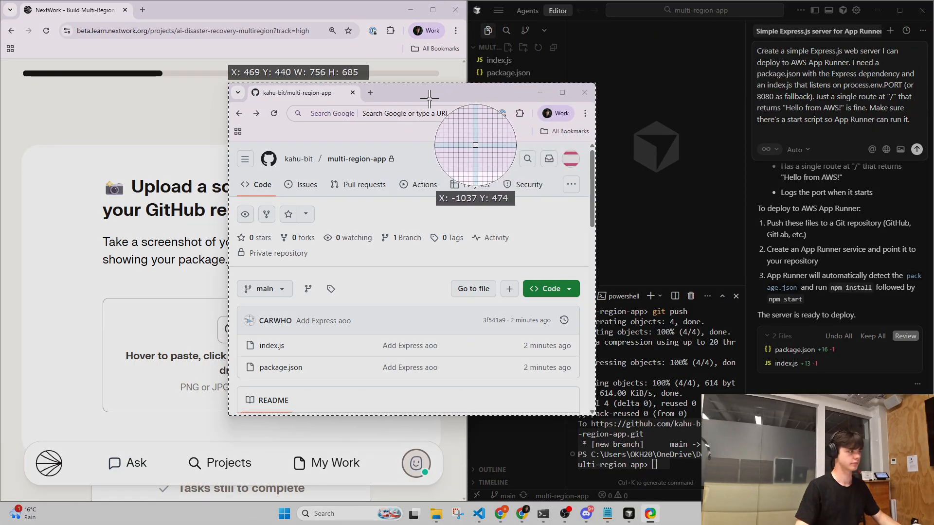
{"action": "left_click", "coordinate": [436, 99]}
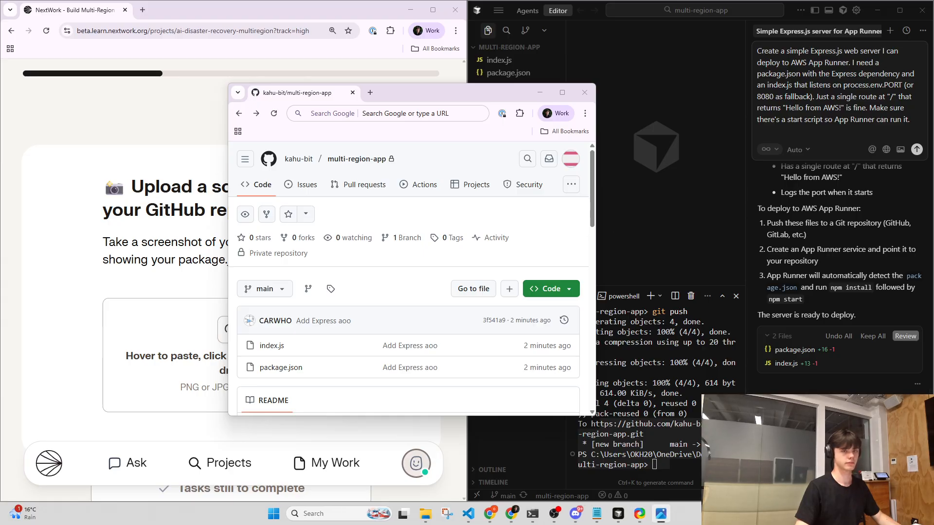
- Add the captured repository screenshot to the guide's upload task and advance to the question about pushing code to GitHub
{"action": "left_click", "coordinate": [90, 312]}
{"action": "left_click_drag", "start_coordinate": [822, 447], "coordinate": [223, 366]}
{"action": "left_click", "coordinate": [397, 326]}
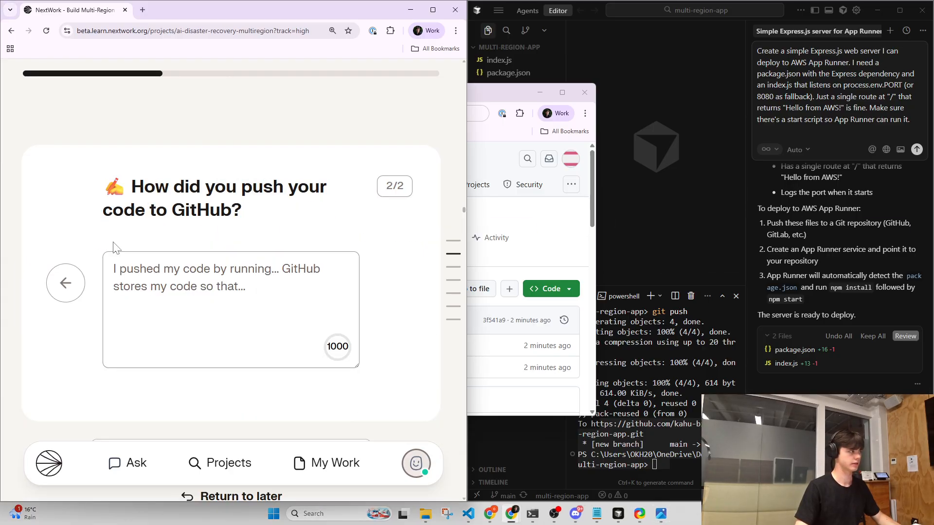
- Complete the answer's first sentence as "I pushed my code by running git add, commit then push."
{"action": "left_click_drag", "start_coordinate": [128, 187], "coordinate": [273, 205]}
{"action": "left_click", "coordinate": [274, 204]}
{"action": "left_click_drag", "start_coordinate": [214, 188], "coordinate": [302, 214]}
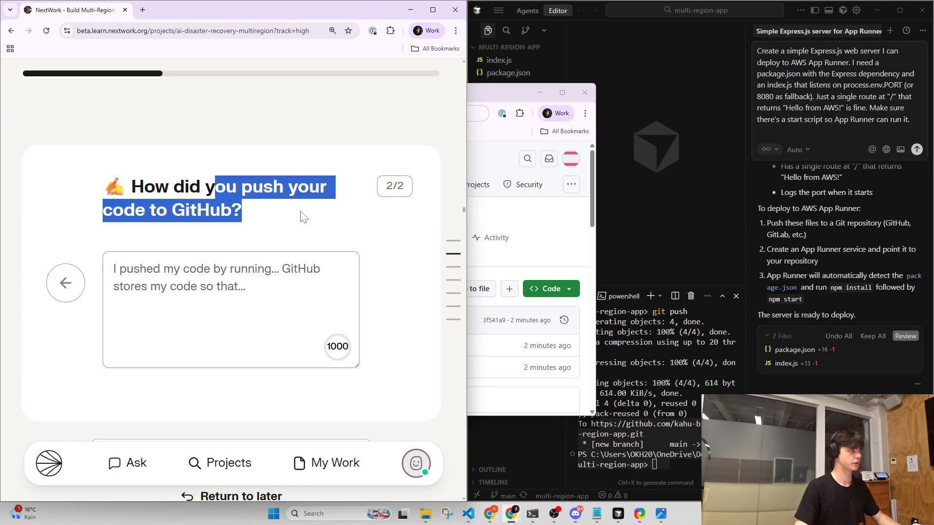
{"action": "left_click", "coordinate": [303, 215]}
{"action": "left_click", "coordinate": [312, 270]}
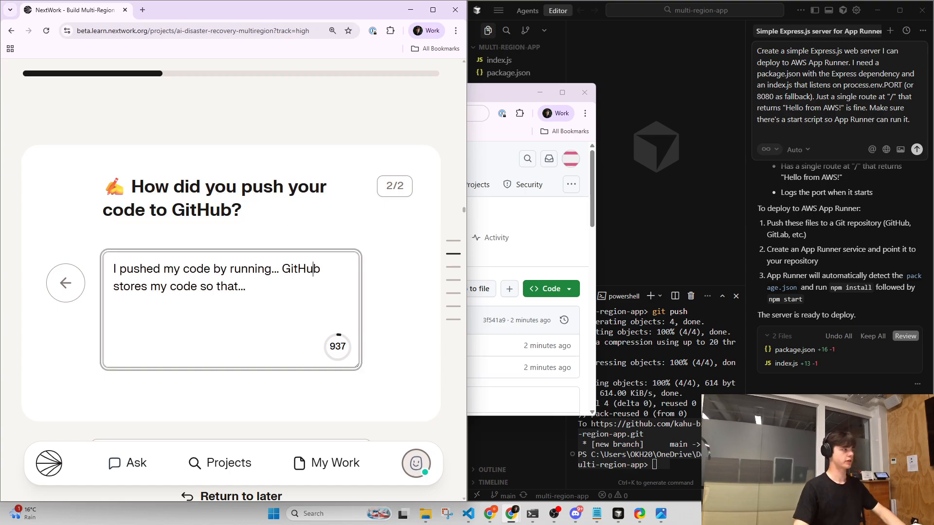
{"action": "key", "text": "BackSpace"}
{"action": "key", "text": "BackSpace"}
{"action": "key", "text": "BackSpace"}
{"action": "type", "text": "git add"}
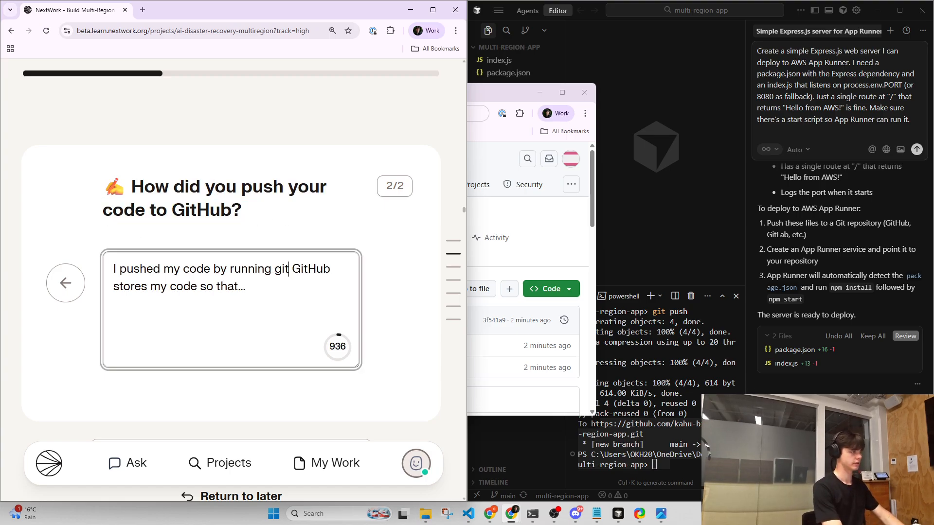
{"action": "key", "text": "BackSpace"}
{"action": "type", "text": ", commit a"}
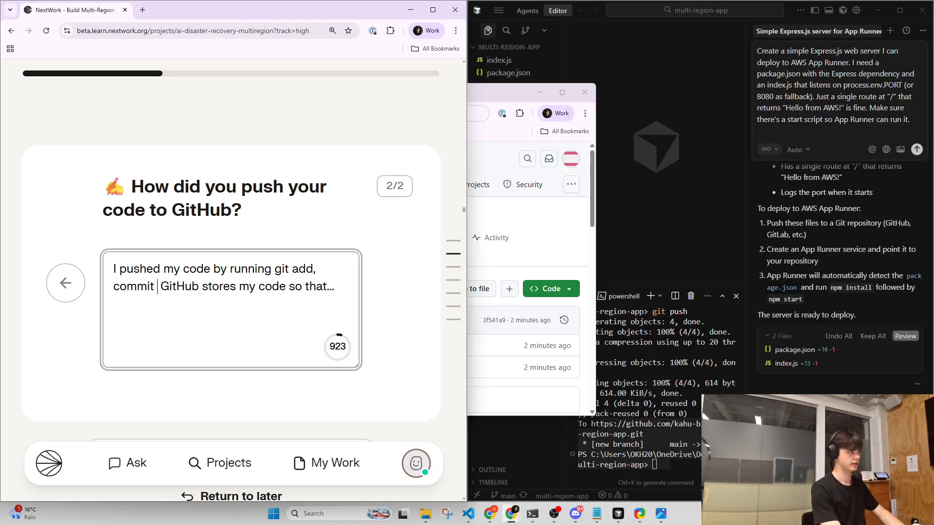
{"action": "key", "text": "BackSpace"}
{"action": "type", "text": "then "}
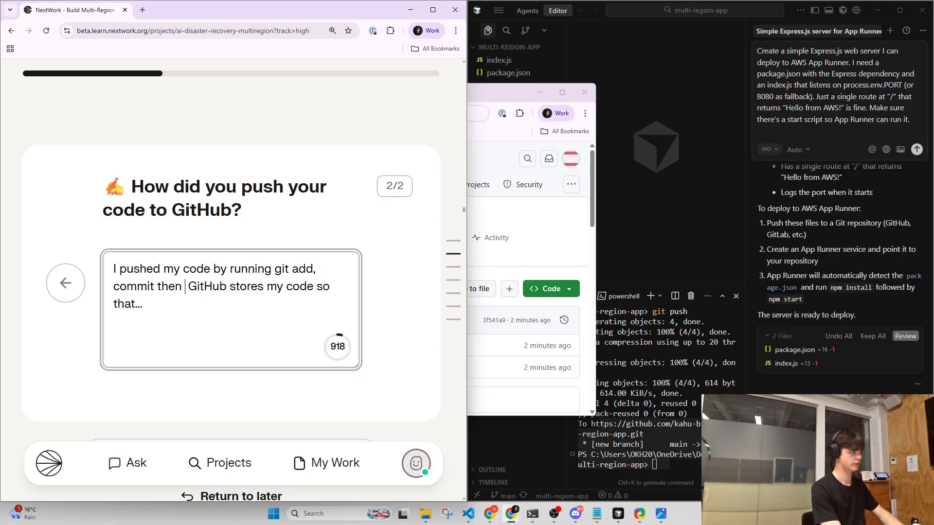
{"action": "type", "text": "push. "}
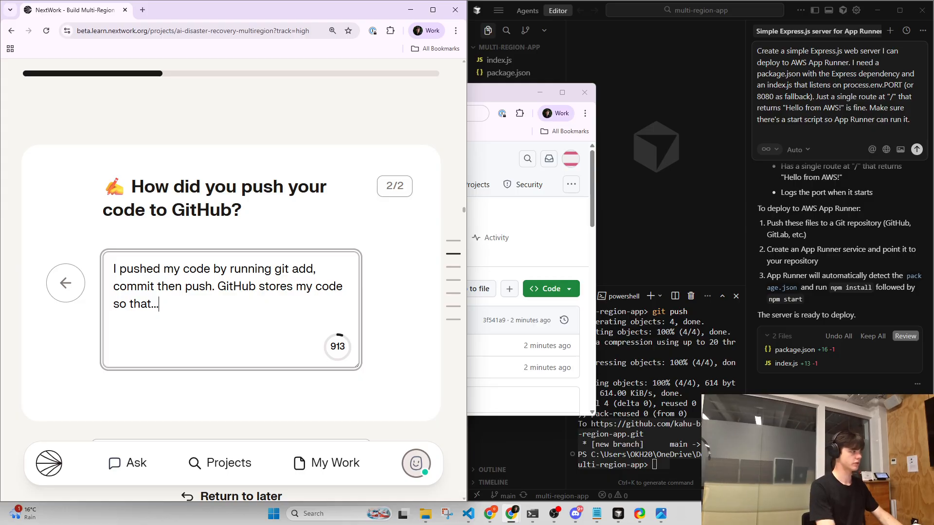
- Finish the second sentence as "GitHub stores my code so that AWS apprunner will be able to automatically deploy new code, on push."
{"action": "type", "text": "AWS apprunner will be"}
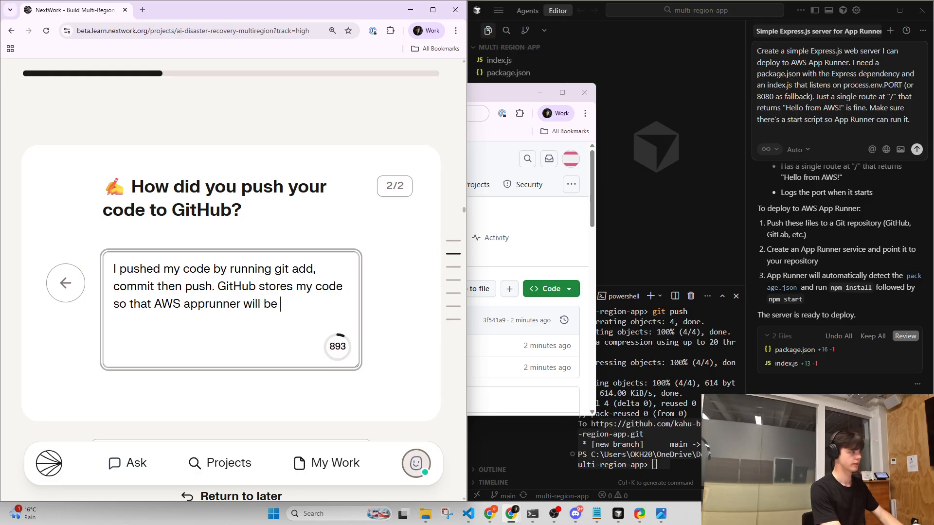
{"action": "type", "text": "able to auto"}
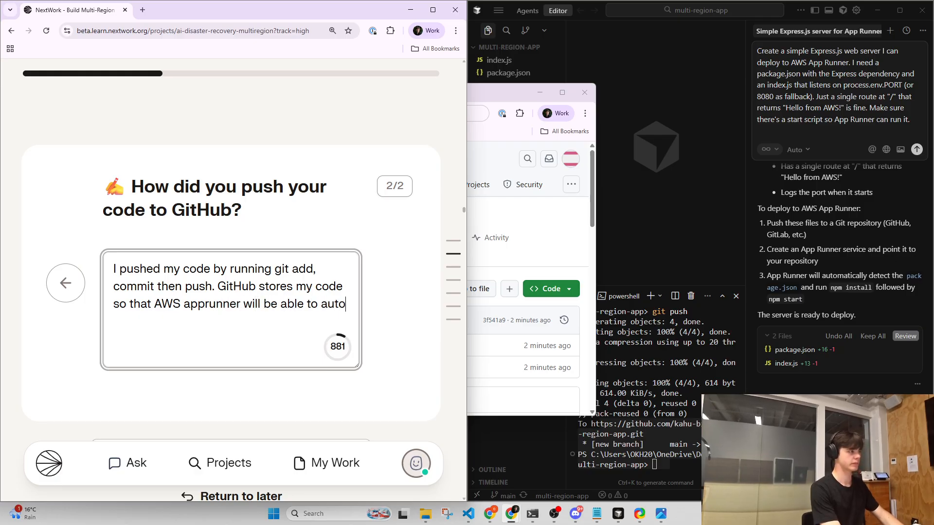
{"action": "type", "text": "amtically"}
{"action": "key", "text": "ctrl+BackSpace"}
{"action": "type", "text": "a"}
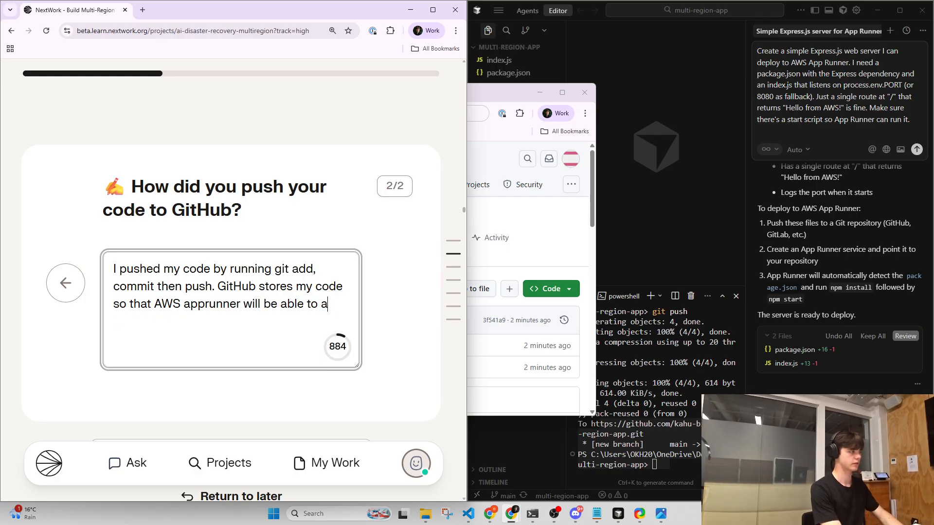
{"action": "type", "text": "utom"}
{"action": "type", "text": "y dfpel"}
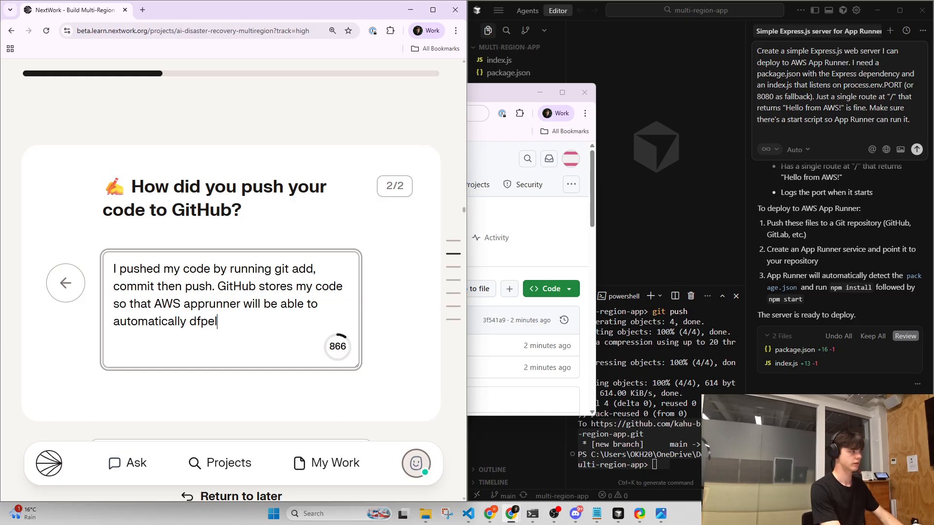
{"action": "key", "text": "BackSpace"}
{"action": "key", "text": "BackSpace"}
{"action": "key", "text": "BackSpace"}
{"action": "key", "text": "BackSpace"}
{"action": "type", "text": "eploy "}
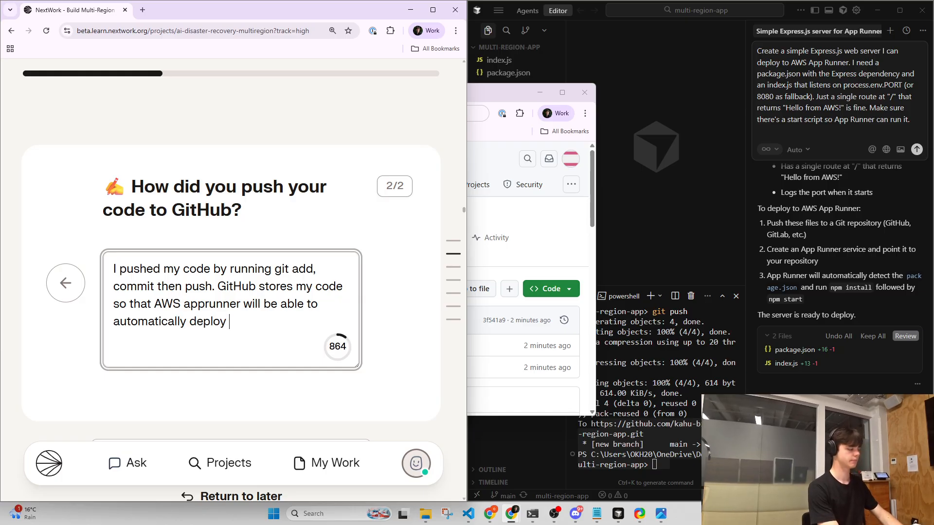
{"action": "type", "text": "new cod"}
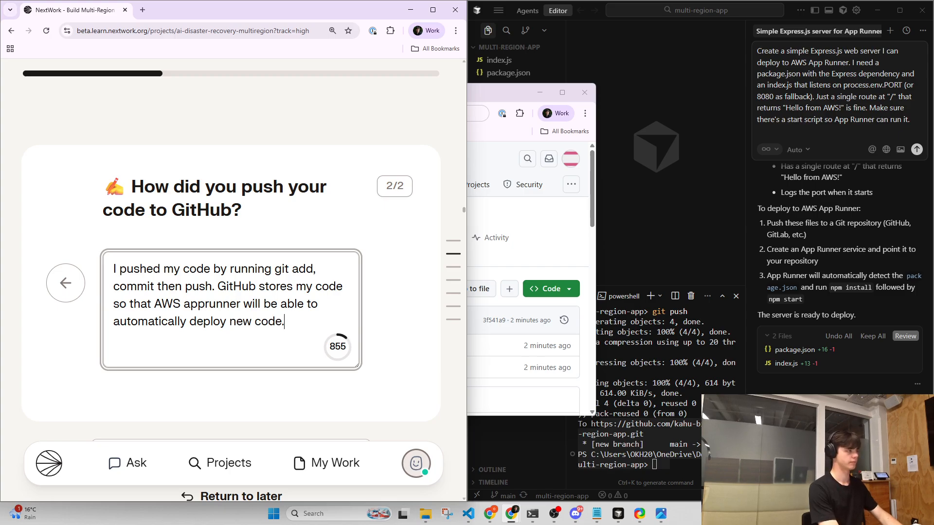
{"action": "type", "text": "e, on push"}
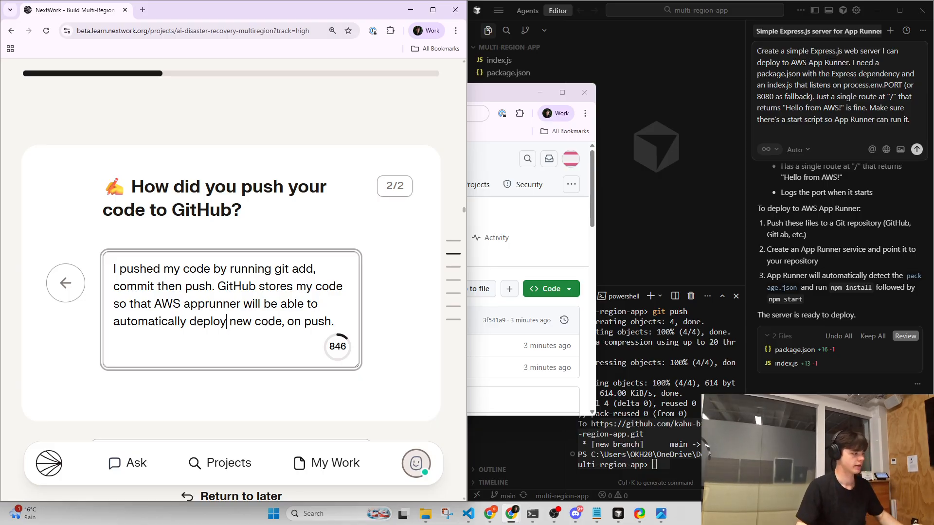
- Insert "the" before "new code" in the answer and submit it as done
{"action": "type", "text": "the"}
{"action": "scroll", "coordinate": [204, 331], "scroll_direction": "down", "scroll_amount": 2}
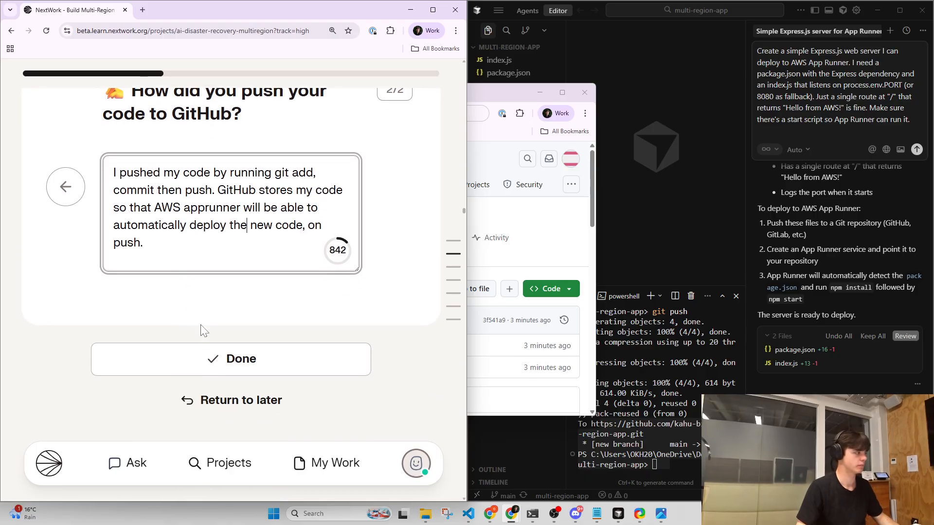
{"action": "left_click", "coordinate": [303, 367]}
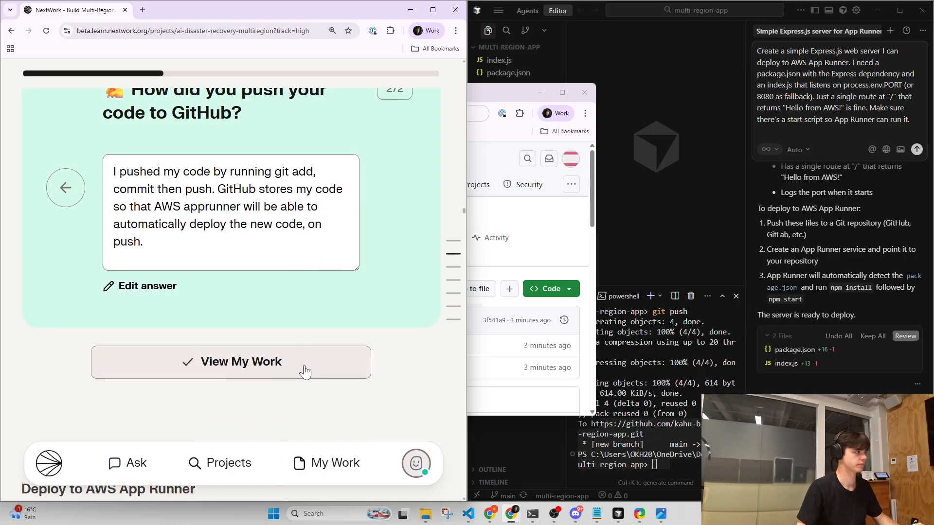
- Reopen the submitted answer, replace "the" with "any" before "new code", and submit it again
{"action": "scroll", "coordinate": [301, 371], "scroll_direction": "down", "scroll_amount": 4}
{"action": "scroll", "coordinate": [292, 364], "scroll_direction": "up", "scroll_amount": 3}
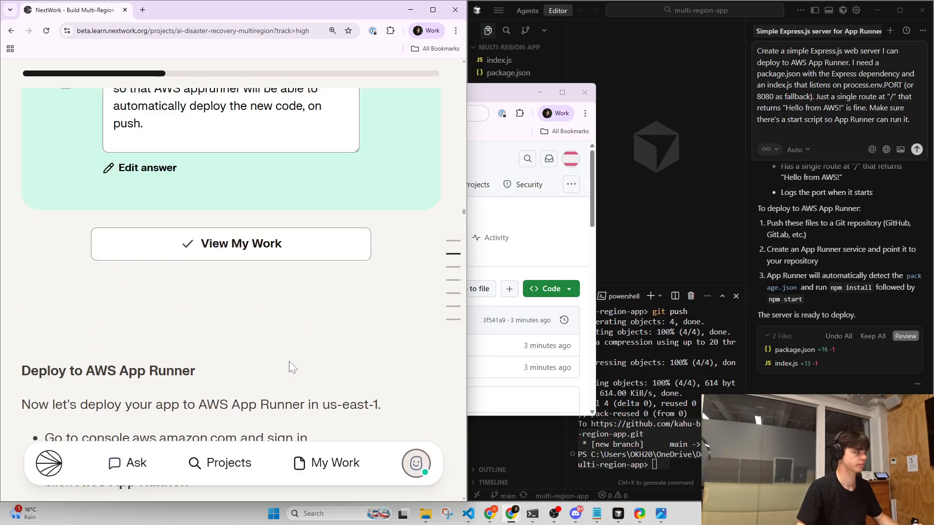
{"action": "double_click", "coordinate": [240, 176]}
{"action": "type", "text": "any"}
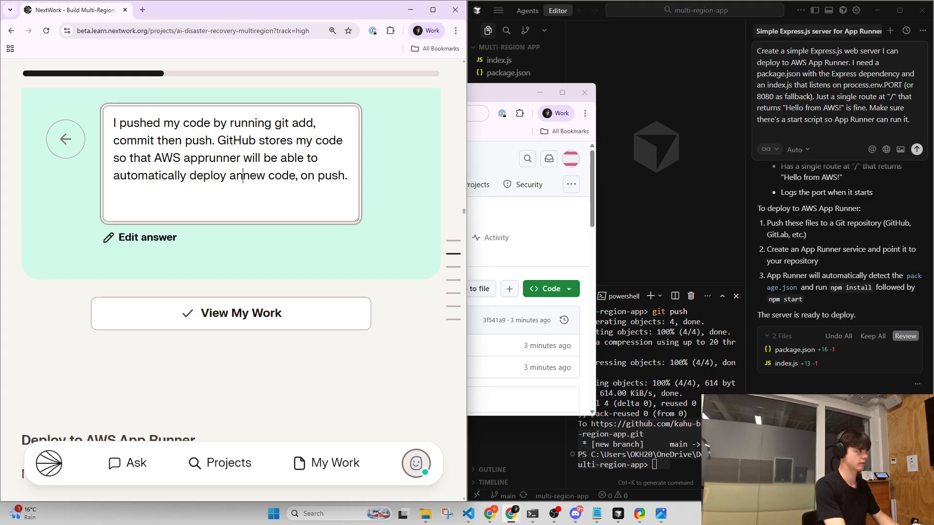
{"action": "left_click", "coordinate": [146, 237]}
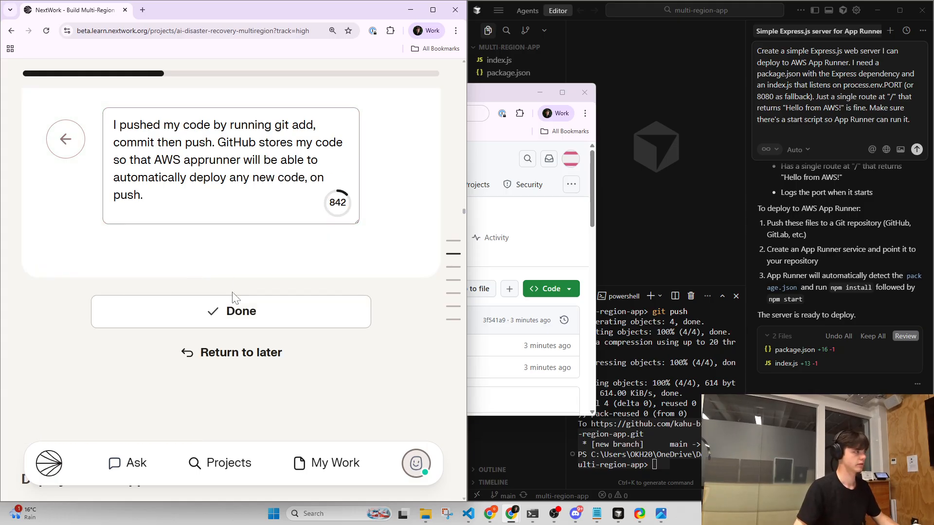
{"action": "left_click", "coordinate": [243, 313]}
{"action": "scroll", "coordinate": [255, 407], "scroll_direction": "down", "scroll_amount": 6}
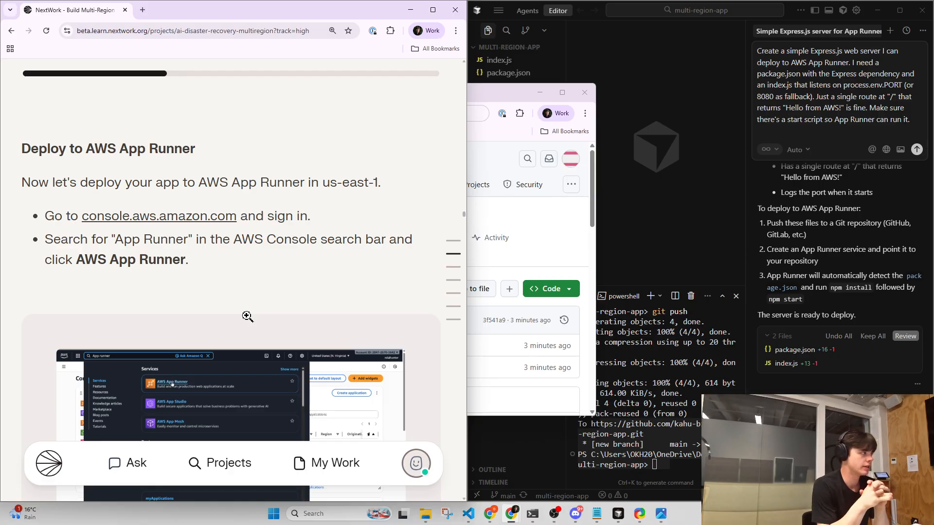
{"action": "left_click", "coordinate": [221, 217]}
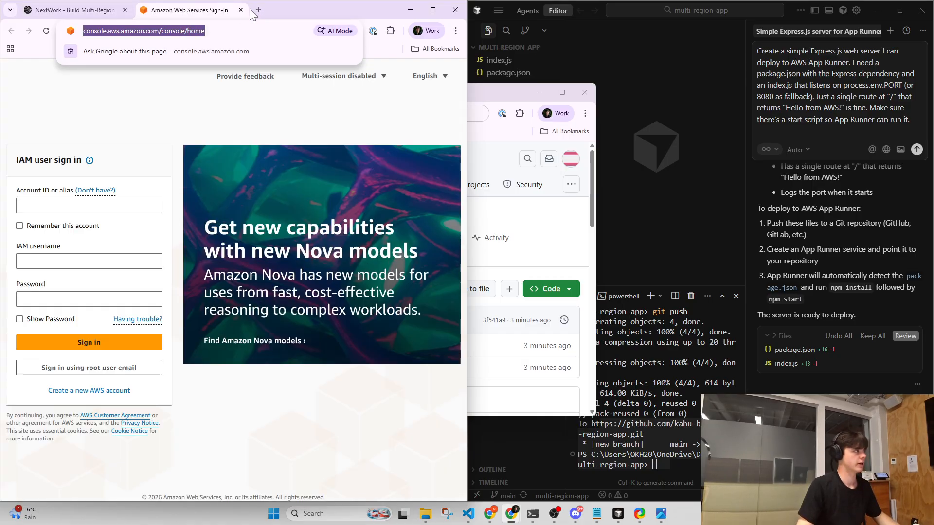
{"action": "left_click", "coordinate": [240, 9]}
- Bring the signed-in AWS console window up beside the guide and find the instruction to search for App Runner
{"action": "key", "text": "alt+Tab"}
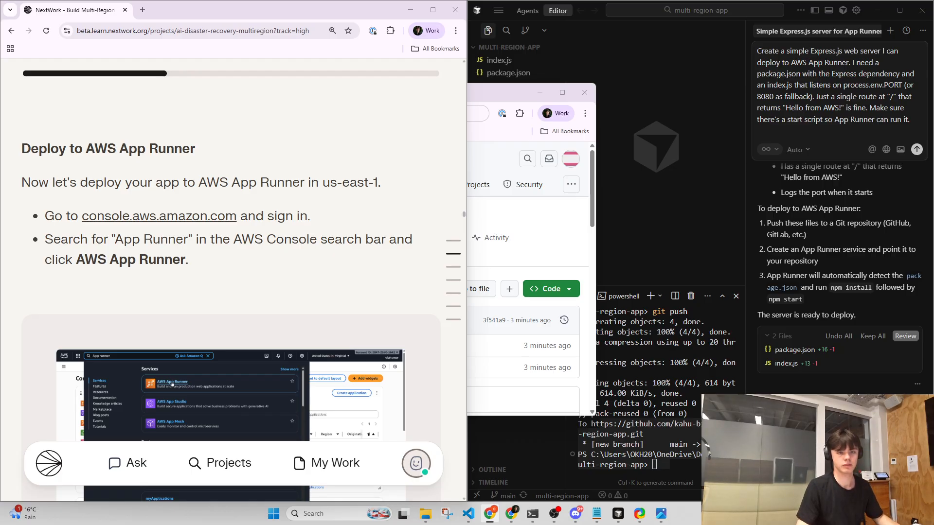
{"action": "left_click_drag", "start_coordinate": [932, 60], "coordinate": [929, 102]}
{"action": "scroll", "coordinate": [196, 278], "scroll_direction": "down", "scroll_amount": 3}
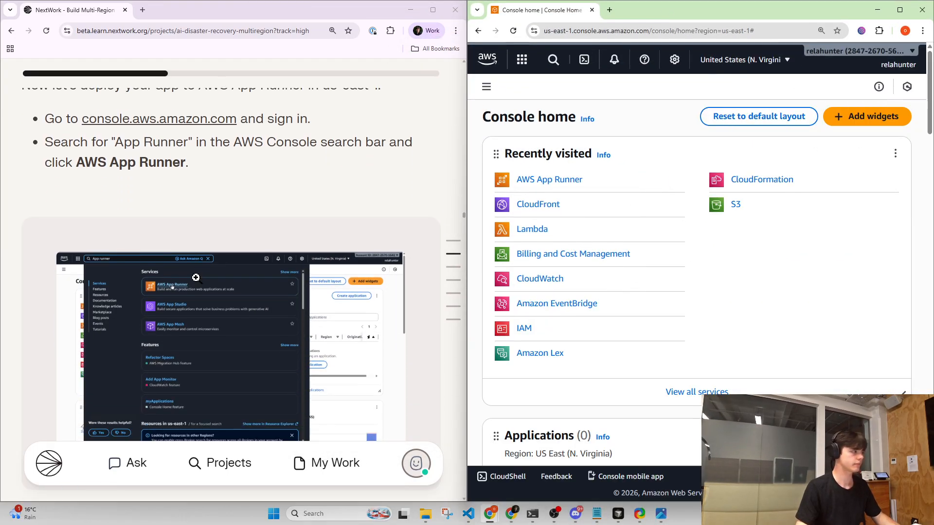
{"action": "scroll", "coordinate": [196, 275], "scroll_direction": "up", "scroll_amount": 1}
{"action": "left_click", "coordinate": [268, 194]}
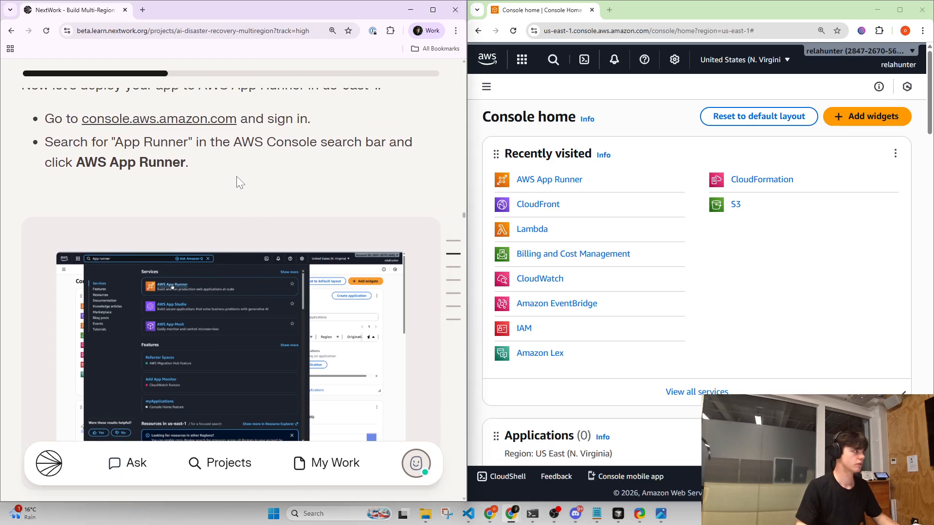
- Search the AWS console for "App runner" and open the AWS App Runner service
{"action": "left_click", "coordinate": [553, 59]}
{"action": "type", "text": "App runner"}
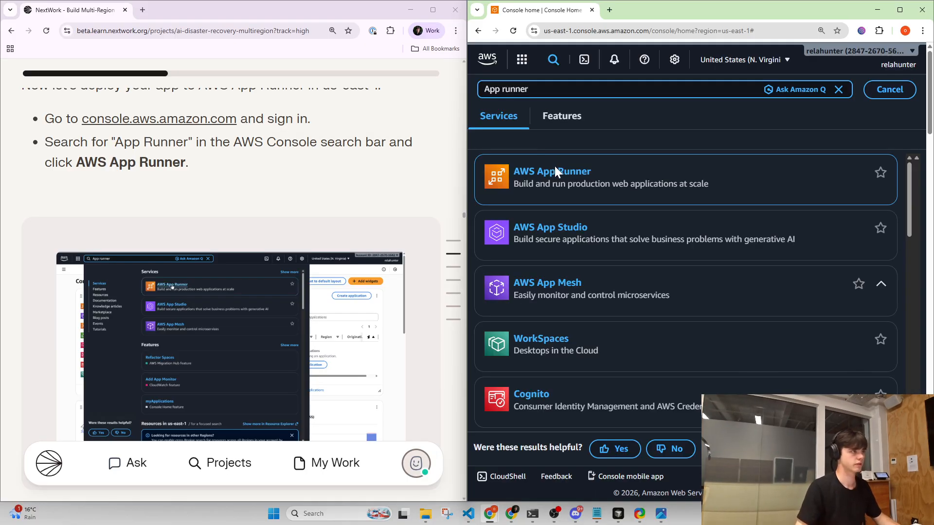
{"action": "left_click", "coordinate": [549, 184]}
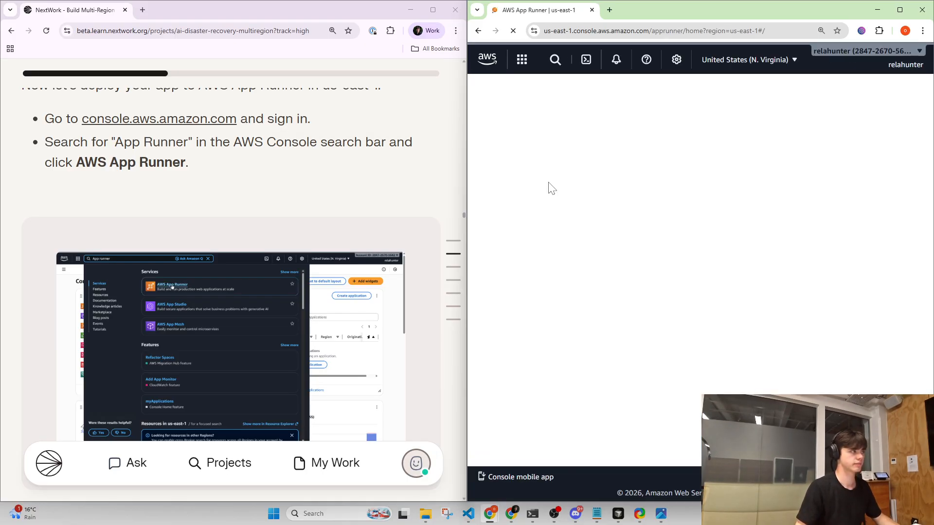
- Check in the AWS region list that the console is set to N. Virginia (us-east-1), as the guide requires
{"action": "scroll", "coordinate": [361, 220], "scroll_direction": "down", "scroll_amount": 10}
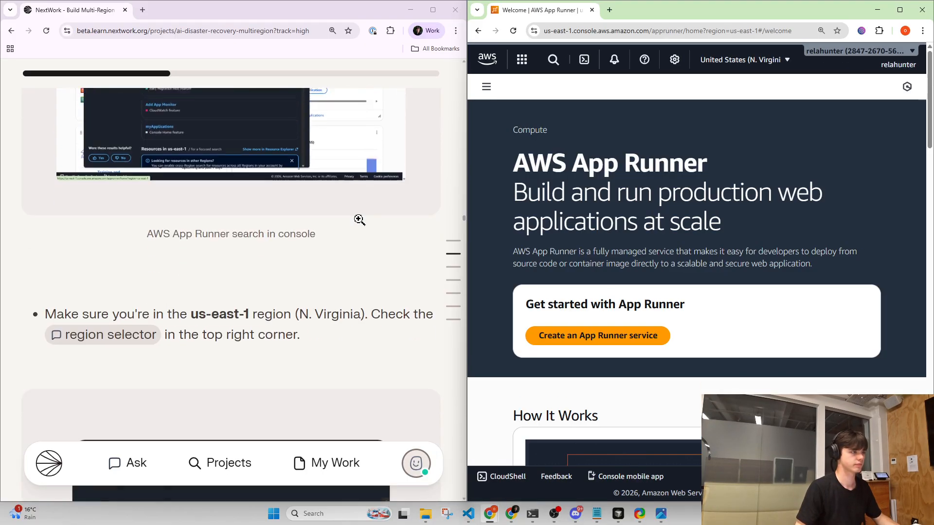
{"action": "scroll", "coordinate": [359, 220], "scroll_direction": "up", "scroll_amount": 4}
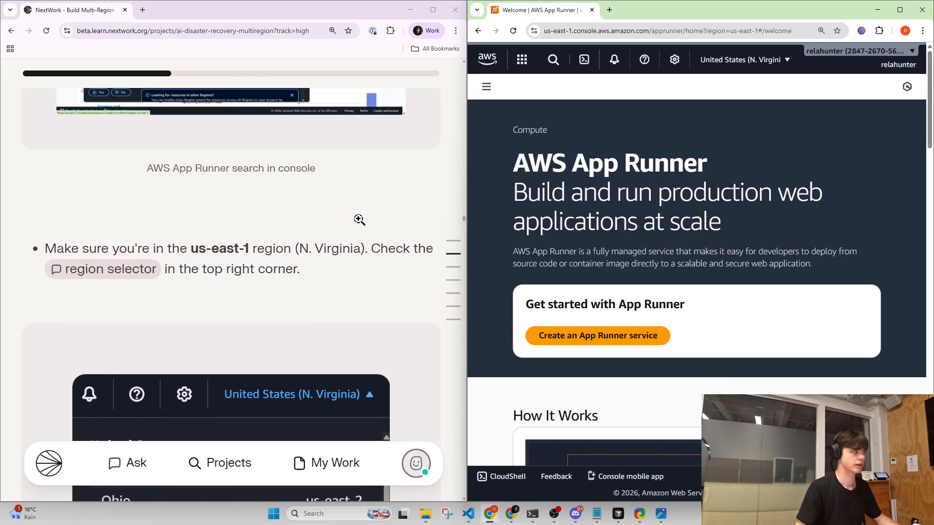
{"action": "left_click", "coordinate": [758, 59]}
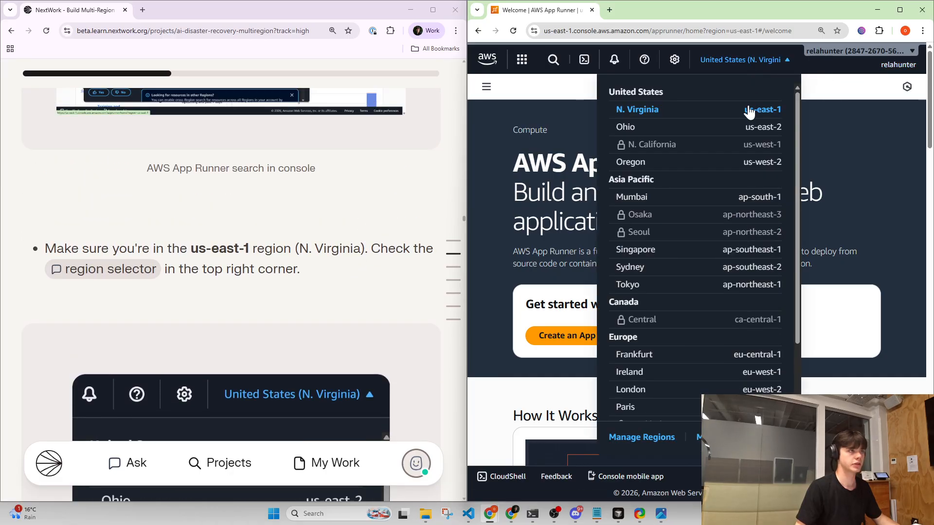
{"action": "left_click", "coordinate": [396, 190]}
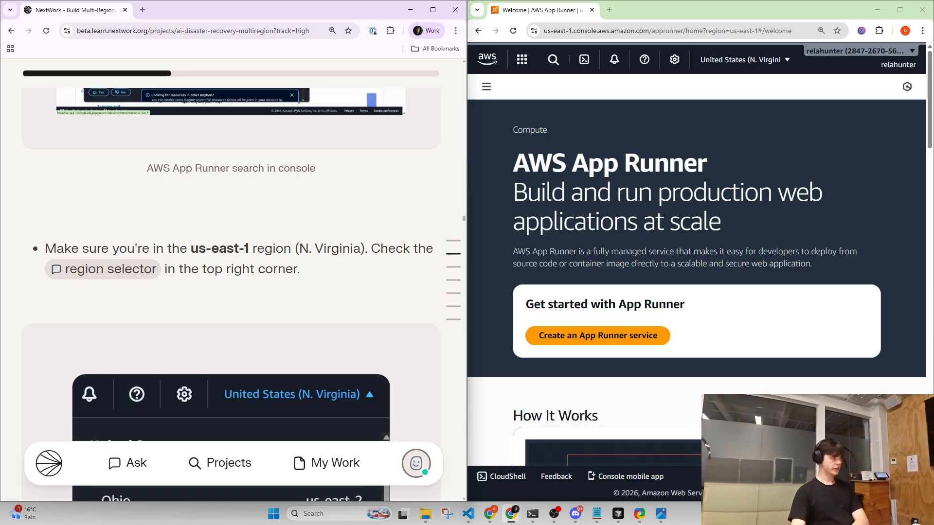
- Find the guide's next instruction and start creating an App Runner service
{"action": "scroll", "coordinate": [217, 265], "scroll_direction": "down", "scroll_amount": 12}
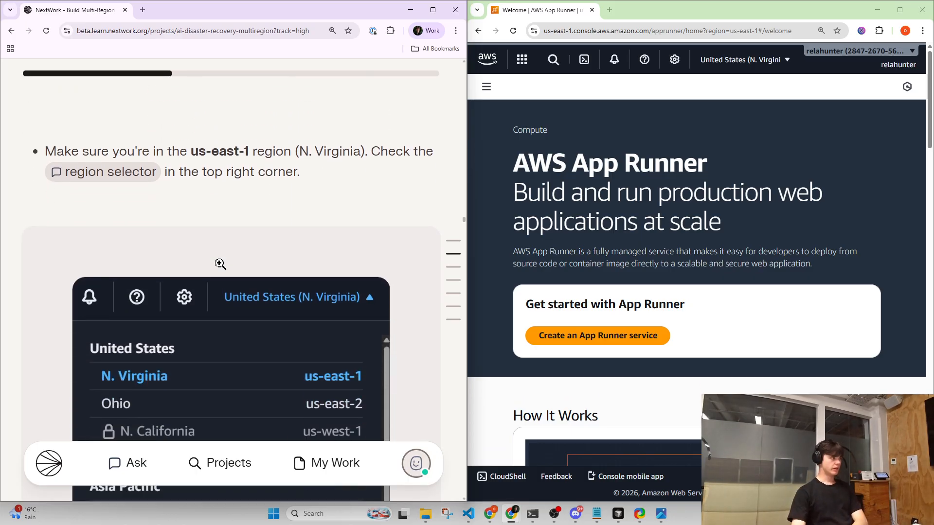
{"action": "scroll", "coordinate": [219, 262], "scroll_direction": "down", "scroll_amount": 5}
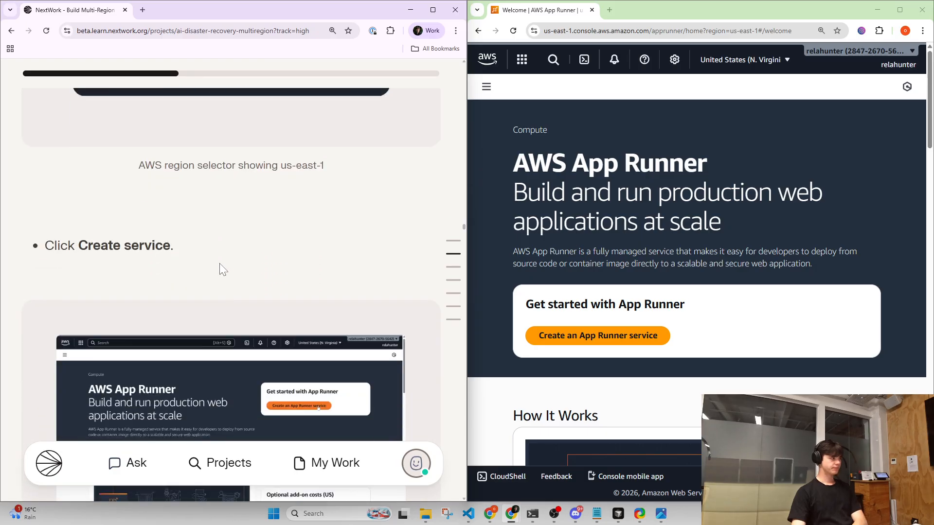
{"action": "left_click", "coordinate": [614, 339]}
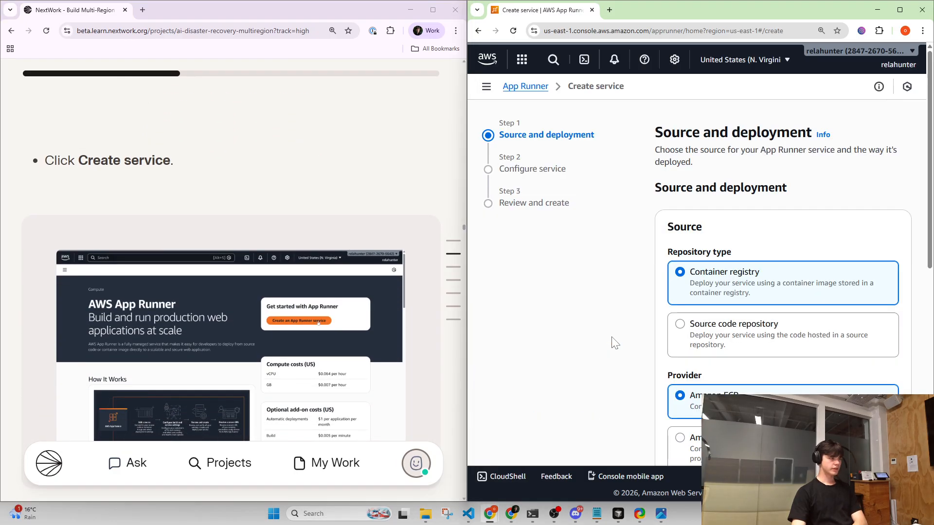
- Set the service's repository type to Source code repository and check that the provider is GitHub
{"action": "scroll", "coordinate": [302, 319], "scroll_direction": "down", "scroll_amount": 7}
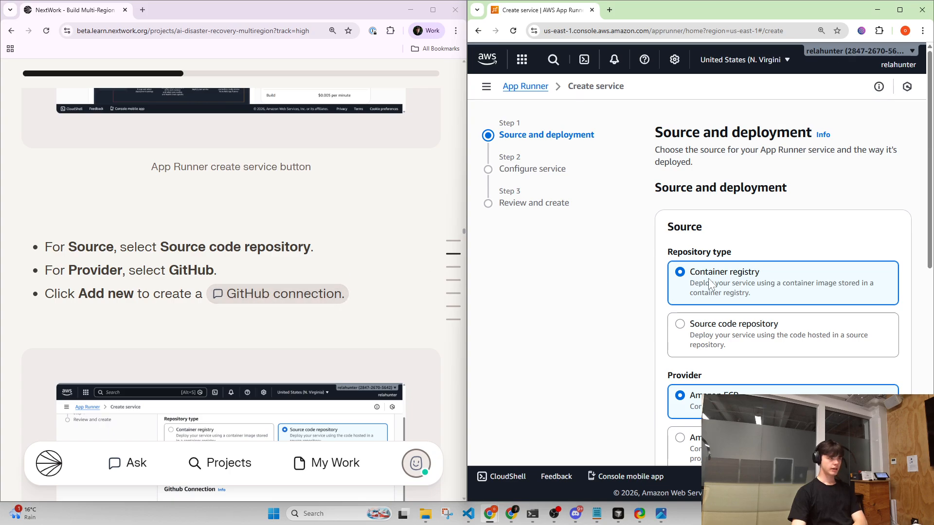
{"action": "left_click", "coordinate": [709, 330]}
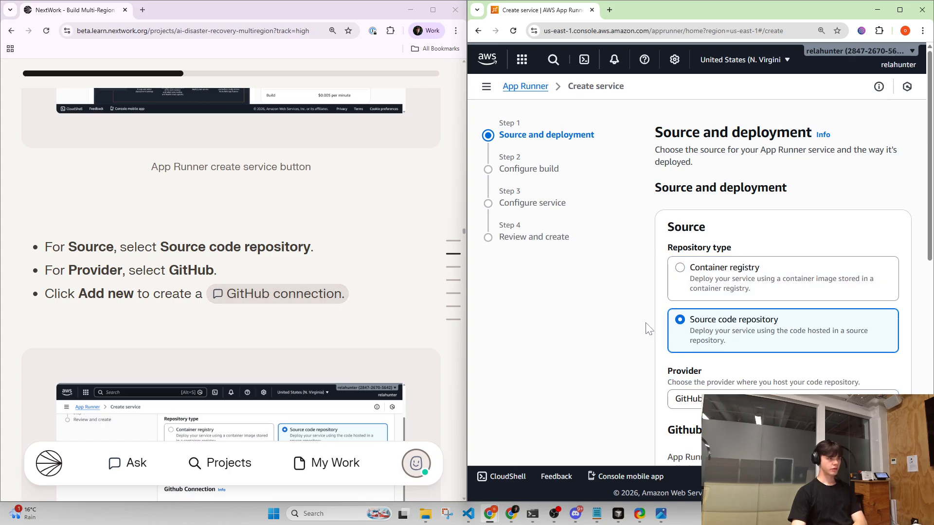
{"action": "scroll", "coordinate": [592, 319], "scroll_direction": "down", "scroll_amount": 3}
{"action": "scroll", "coordinate": [639, 326], "scroll_direction": "down", "scroll_amount": 1}
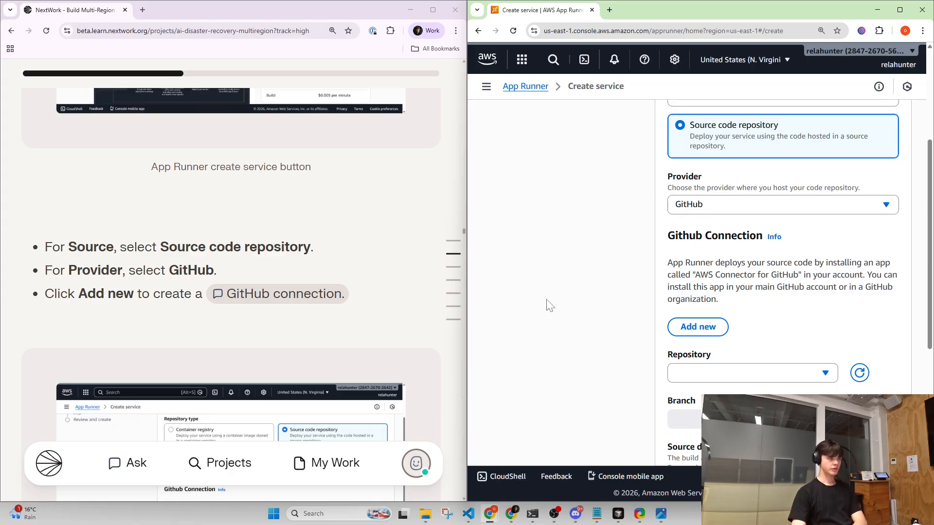
{"action": "scroll", "coordinate": [317, 317], "scroll_direction": "down", "scroll_amount": 2}
{"action": "left_click_drag", "start_coordinate": [157, 172], "coordinate": [73, 197]}
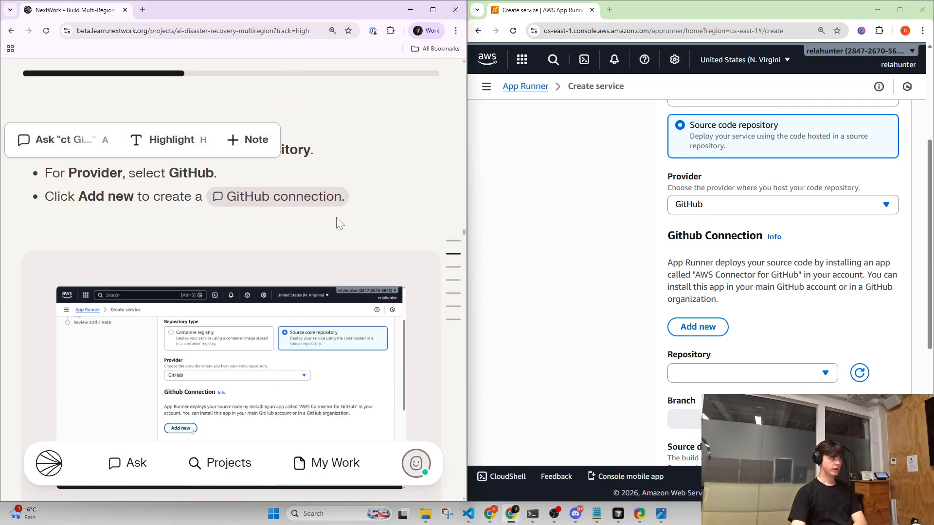
- Add a new GitHub connection and authorize AWS Connector for GitHub with the second listed account, keeping the popup within view
{"action": "left_click", "coordinate": [711, 328]}
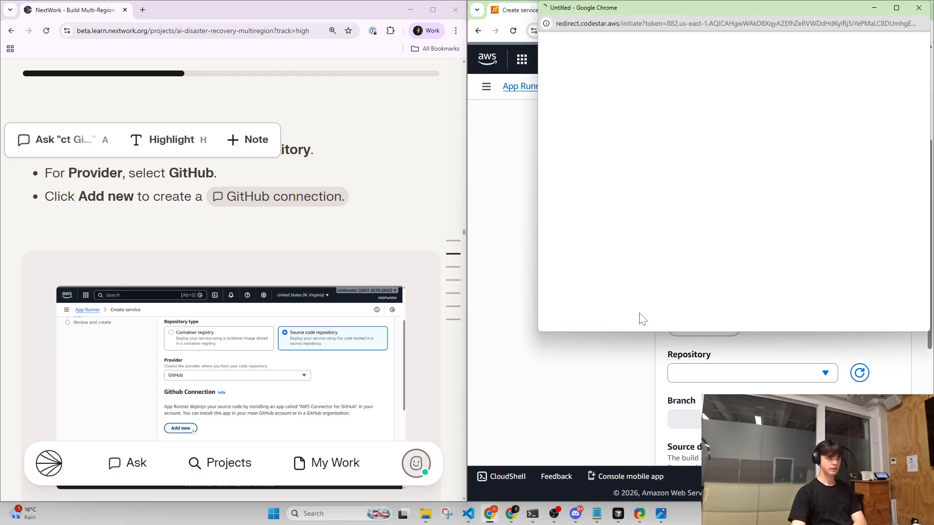
{"action": "left_click_drag", "start_coordinate": [696, 11], "coordinate": [638, 83]}
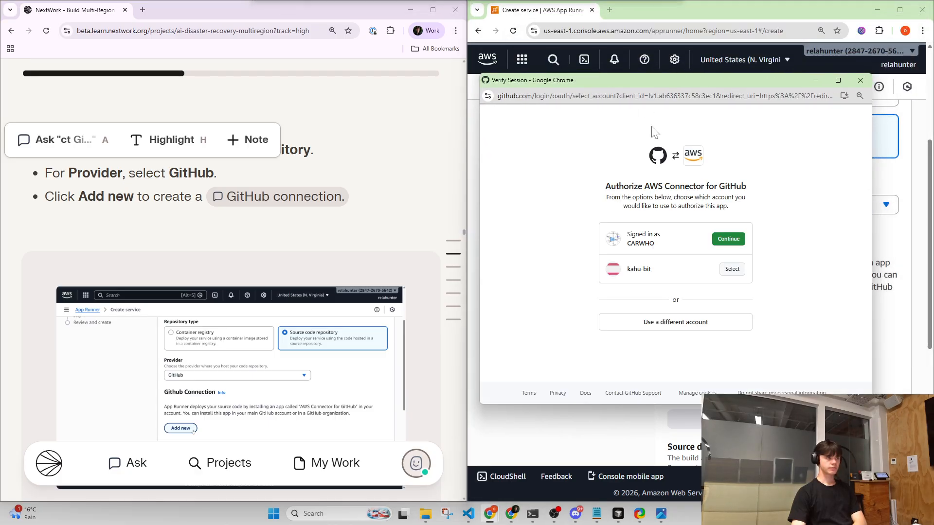
{"action": "left_click", "coordinate": [731, 273]}
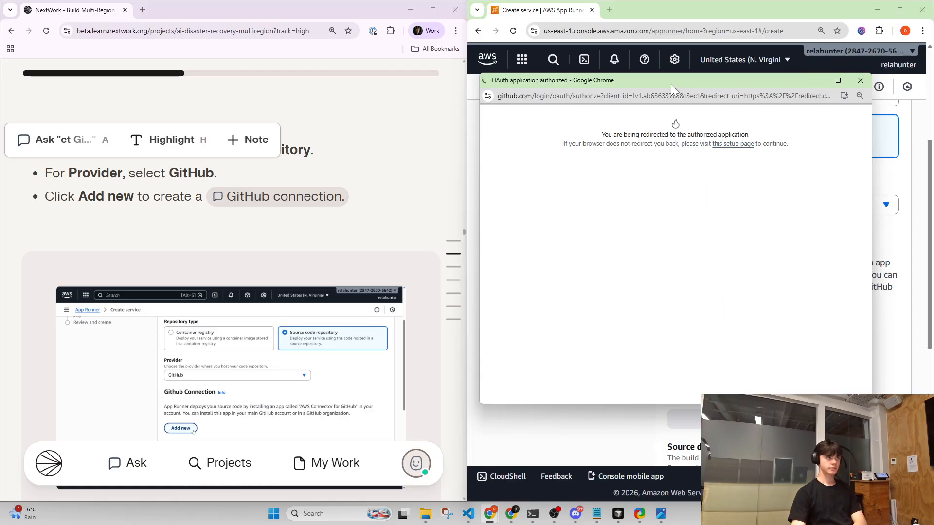
{"action": "left_click_drag", "start_coordinate": [644, 91], "coordinate": [714, 93]}
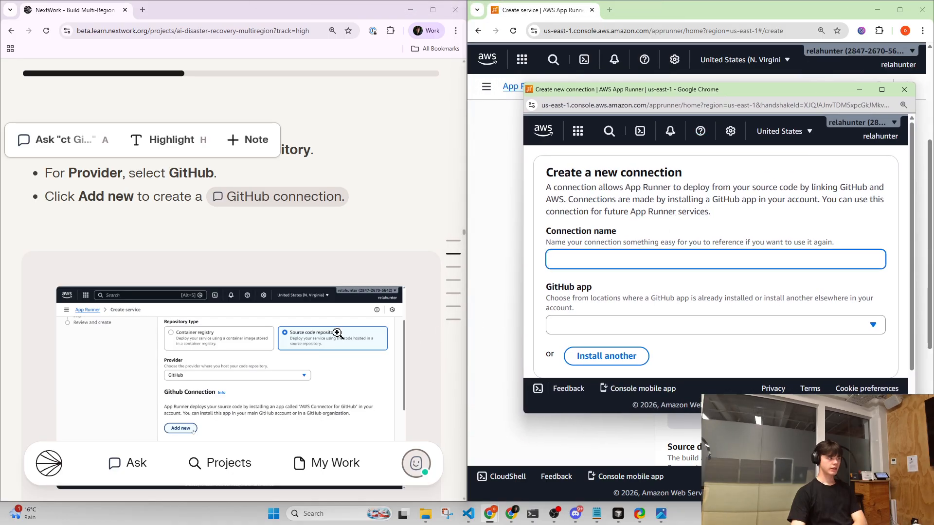
- Copy the connection name from the guide and name the new connection github-connection-east
{"action": "scroll", "coordinate": [338, 333], "scroll_direction": "down", "scroll_amount": 5}
{"action": "left_click", "coordinate": [233, 379]}
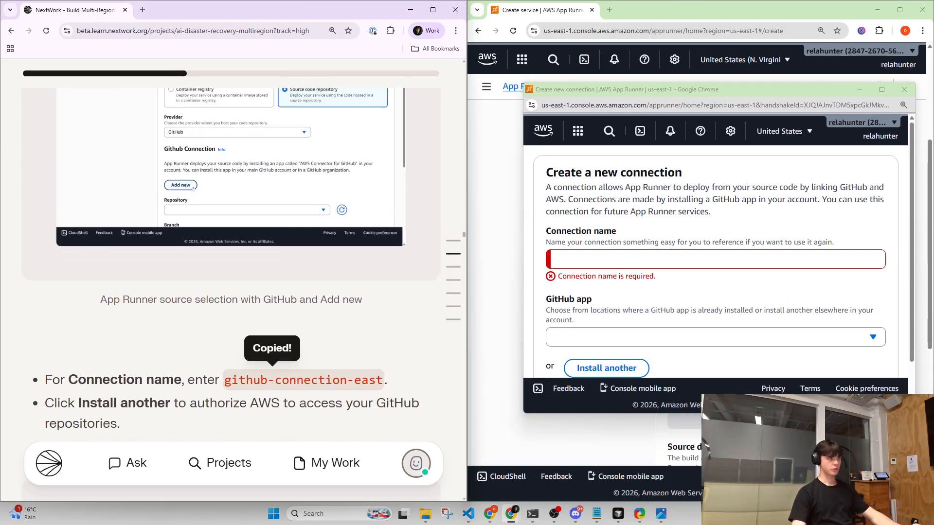
{"action": "left_click", "coordinate": [557, 259]}
{"action": "type", "text": "github-connection-east"}
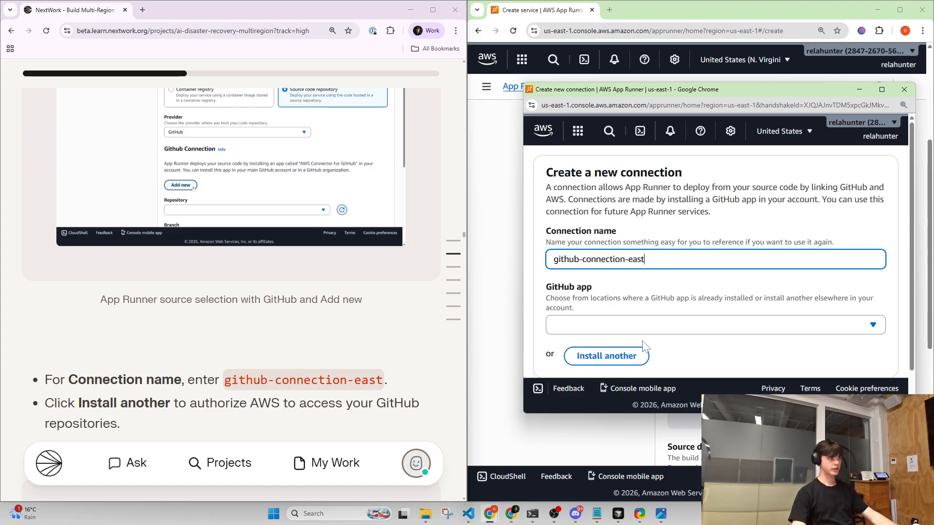
- Start installing another GitHub app for the connection and continue with the signed-in GitHub account
{"action": "left_click", "coordinate": [614, 326]}
{"action": "left_click", "coordinate": [614, 326]}
{"action": "scroll", "coordinate": [557, 314], "scroll_direction": "down", "scroll_amount": 1}
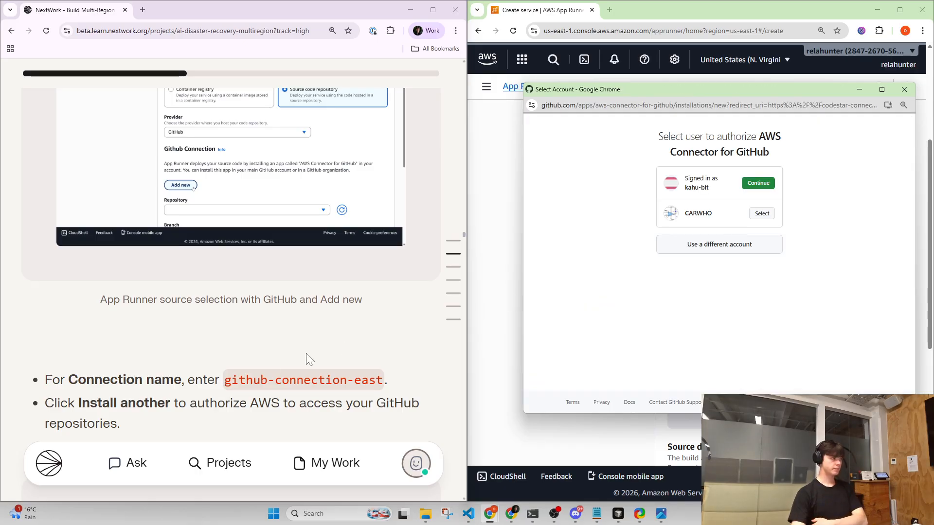
{"action": "left_click", "coordinate": [764, 189]}
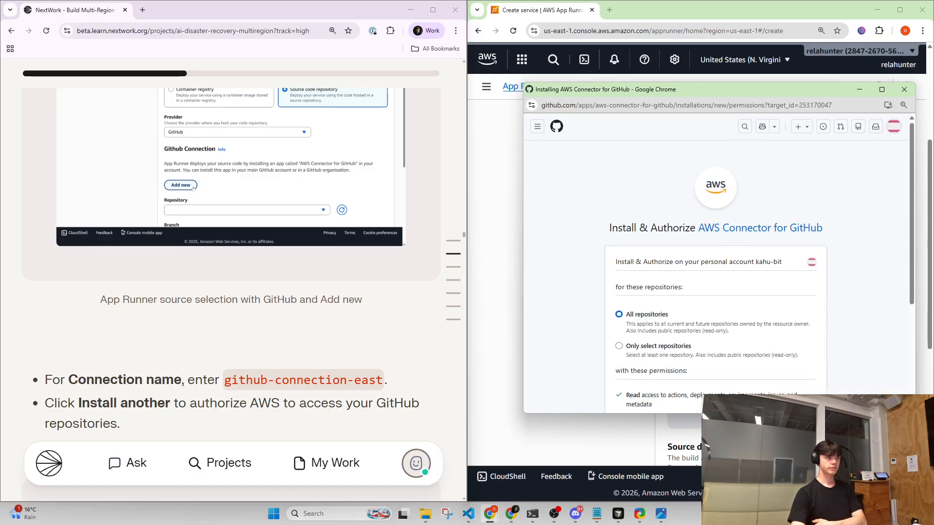
- Limit the AWS Connector's access to only select repositories and choose the multi-region-app repository
{"action": "scroll", "coordinate": [765, 191], "scroll_direction": "down", "scroll_amount": 2}
{"action": "left_click", "coordinate": [619, 250]}
{"action": "scroll", "coordinate": [296, 326], "scroll_direction": "down", "scroll_amount": 7}
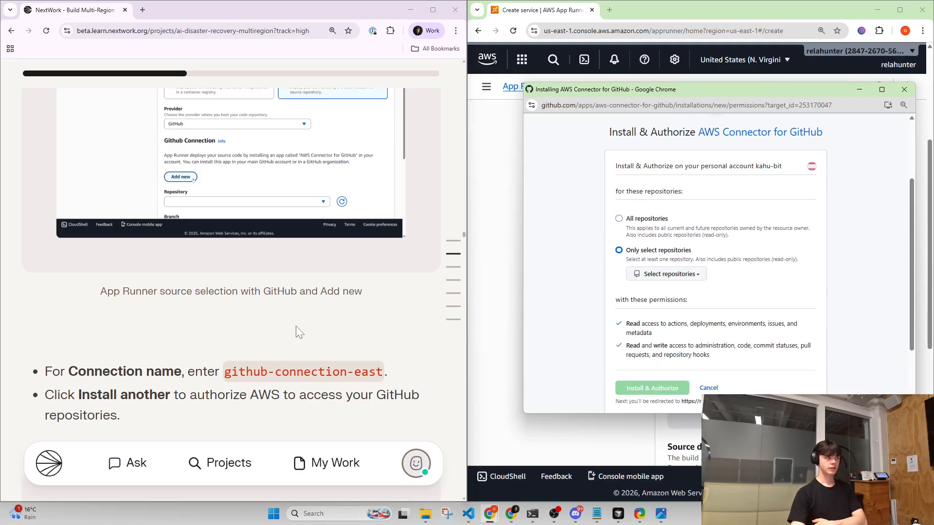
{"action": "scroll", "coordinate": [296, 326], "scroll_direction": "down", "scroll_amount": 10}
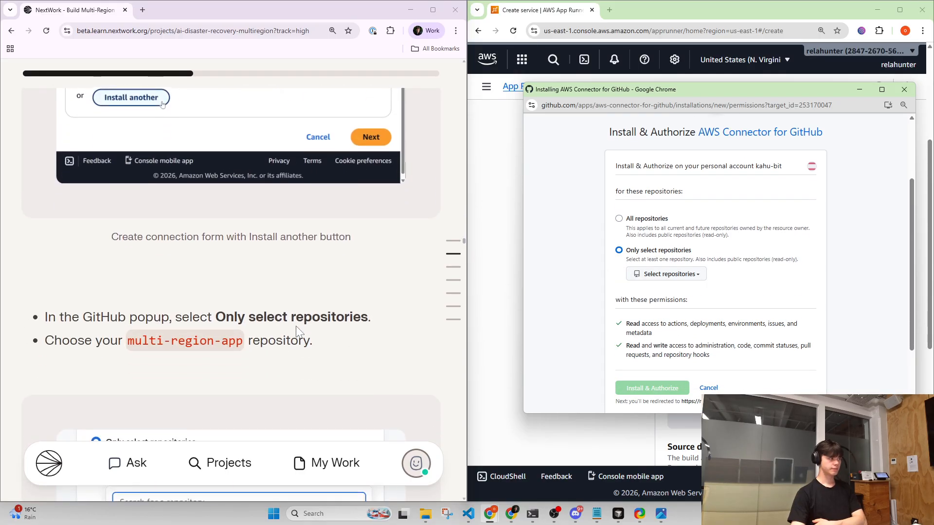
{"action": "left_click", "coordinate": [662, 274]}
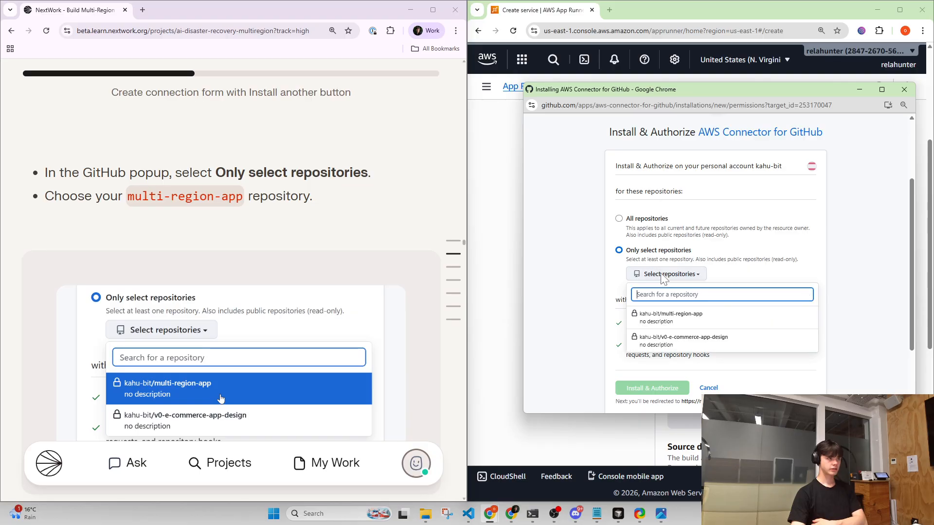
{"action": "left_click", "coordinate": [679, 318]}
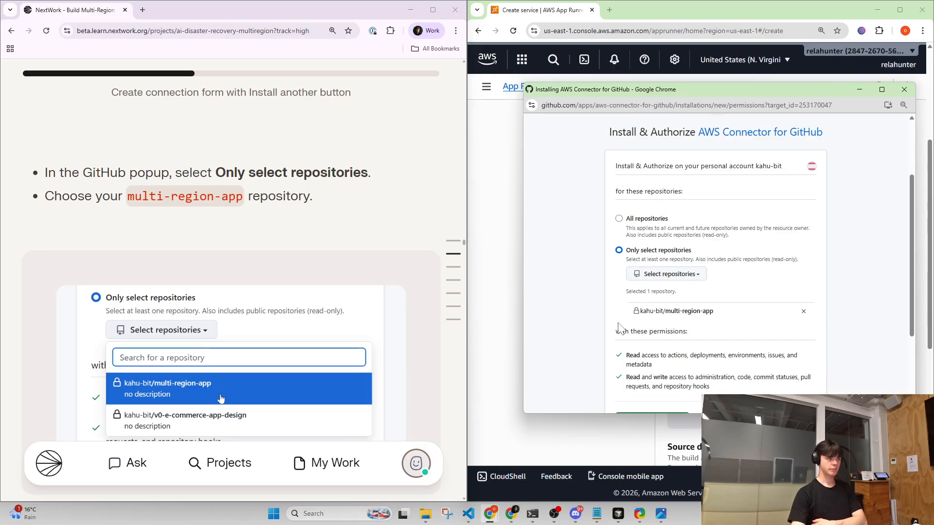
- Install and authorize AWS Connector for GitHub with the requested permissions, following along in the guide
{"action": "scroll", "coordinate": [645, 311], "scroll_direction": "down", "scroll_amount": 3}
{"action": "left_click", "coordinate": [644, 295]}
{"action": "scroll", "coordinate": [294, 327], "scroll_direction": "down", "scroll_amount": 10}
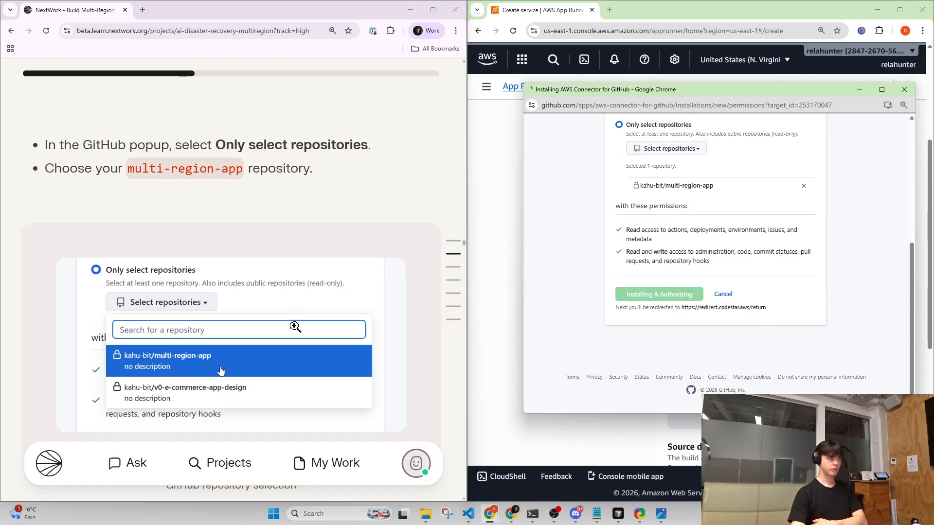
{"action": "scroll", "coordinate": [294, 327], "scroll_direction": "down", "scroll_amount": 1}
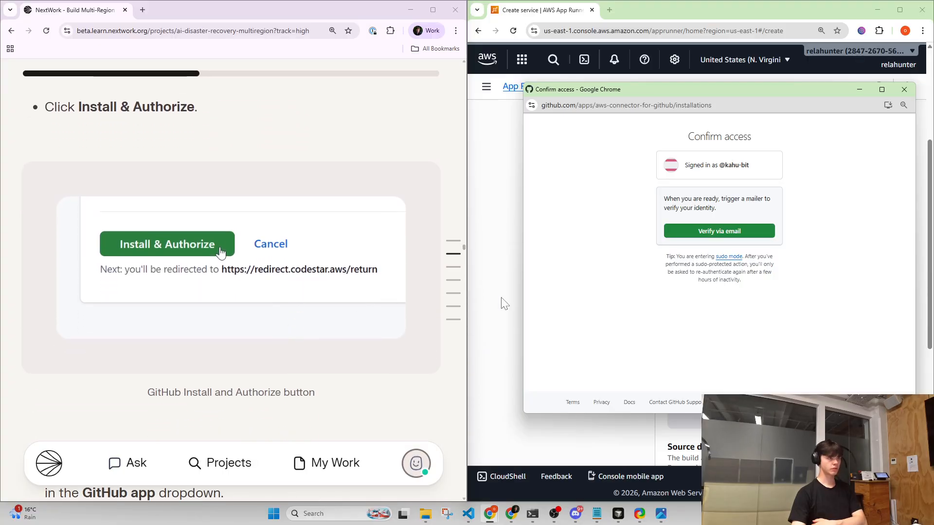
- Request identity verification by email and move the Confirm access popup over the guide and the AWS console window out of the way
{"action": "left_click", "coordinate": [693, 236]}
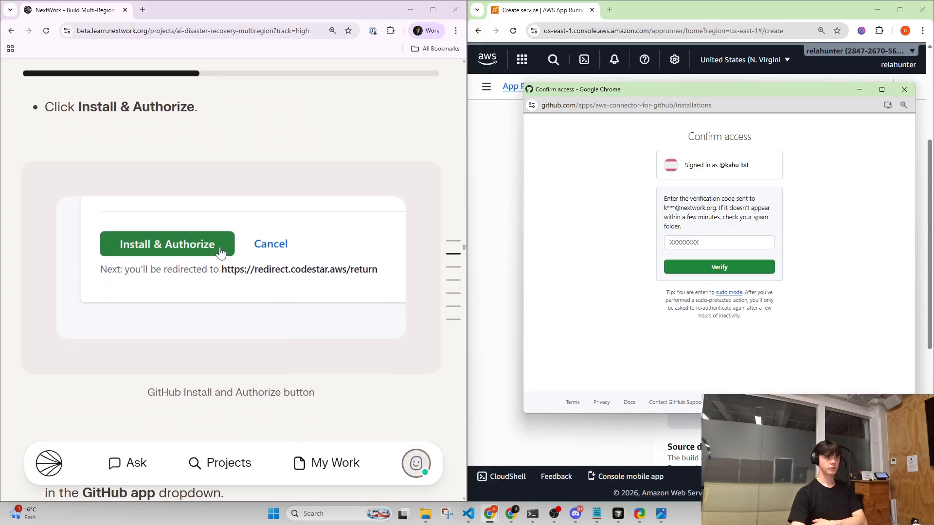
{"action": "left_click_drag", "start_coordinate": [679, 88], "coordinate": [188, 154]}
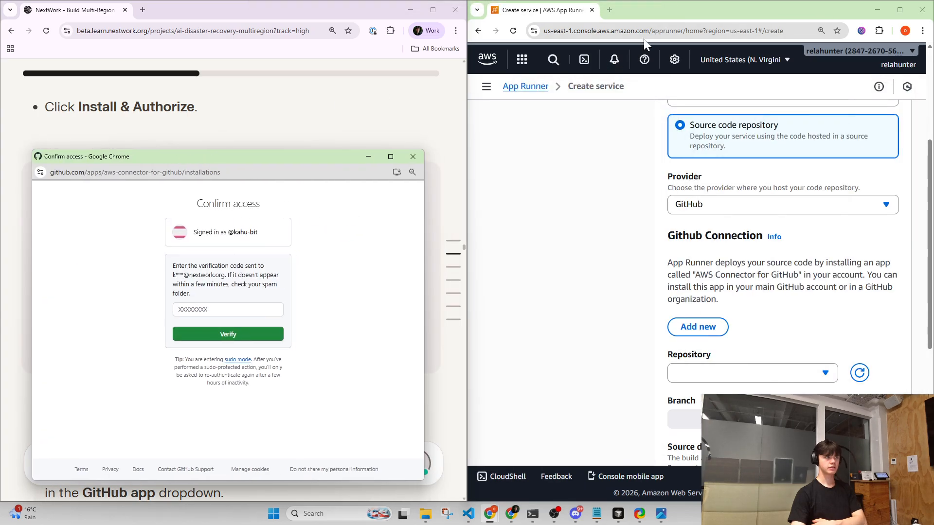
{"action": "left_click_drag", "start_coordinate": [641, 13], "coordinate": [933, 180]}
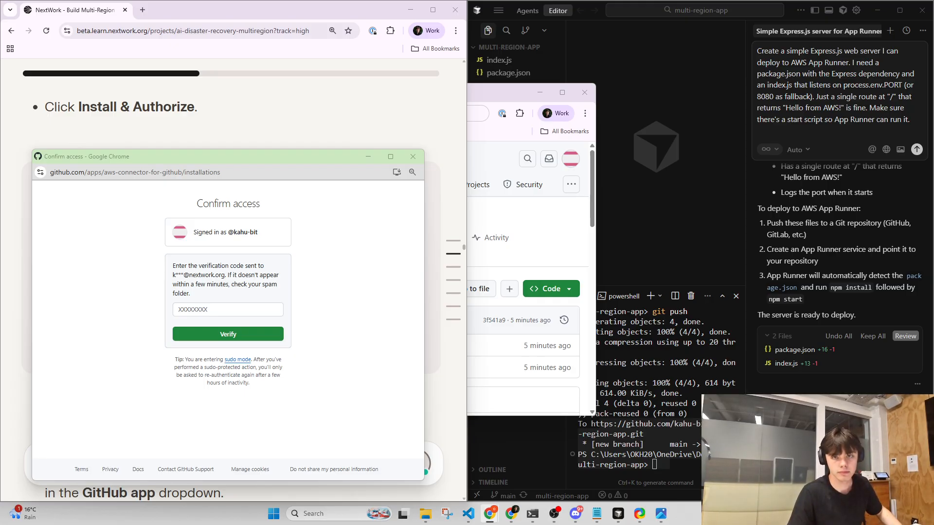
- Open Gmail in a new browser tab to retrieve the emailed GitHub verification code
{"action": "left_click", "coordinate": [144, 9]}
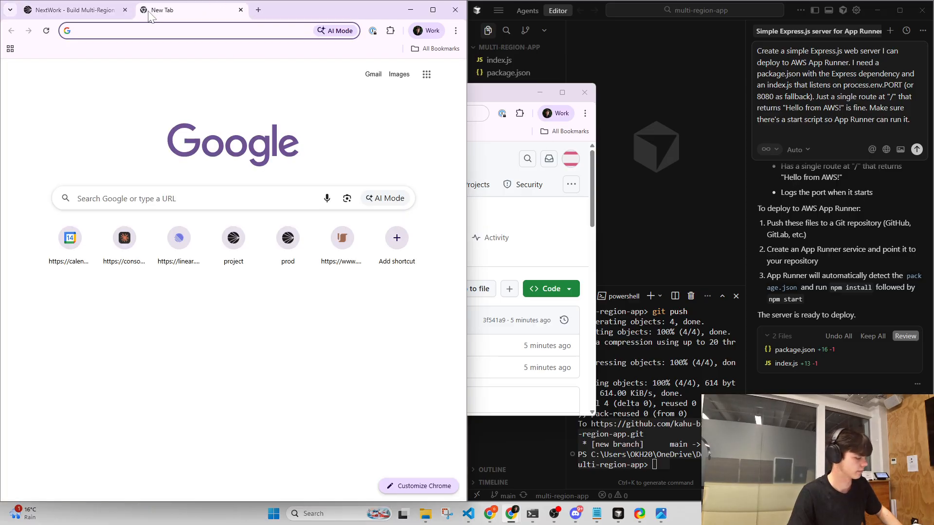
{"action": "type", "text": "gm"}
{"action": "key", "text": "Return"}
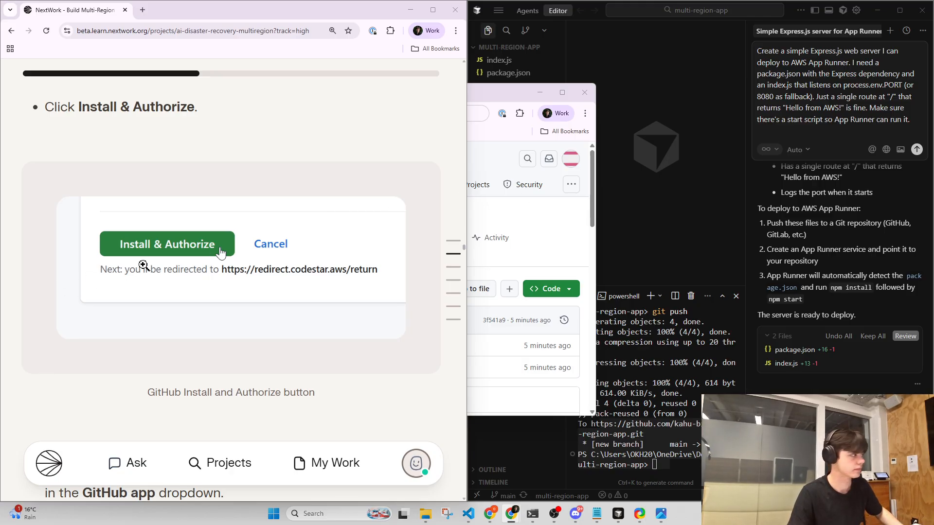
- Return to GitHub's Confirm access popup and submit the emailed verification code
{"action": "scroll", "coordinate": [205, 280], "scroll_direction": "down", "scroll_amount": 2}
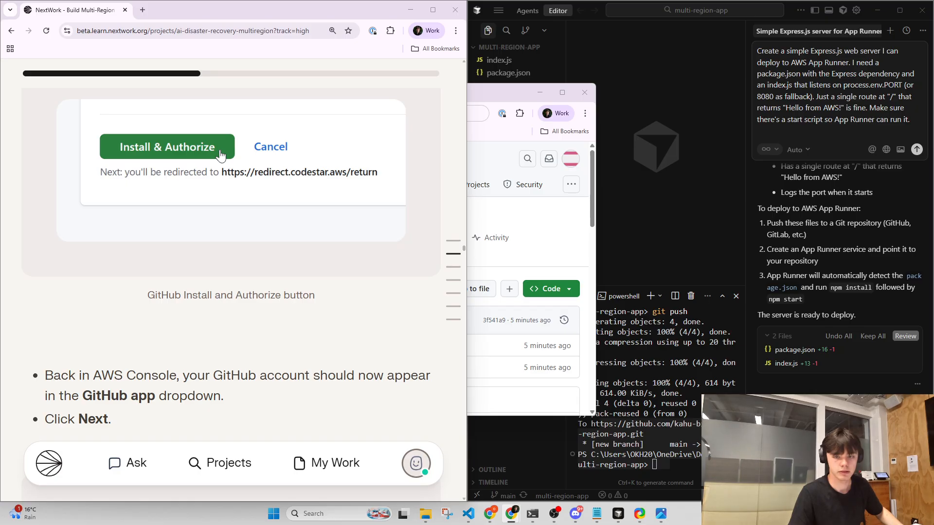
{"action": "key", "text": "alt+Tab"}
{"action": "key", "text": "alt+Tab"}
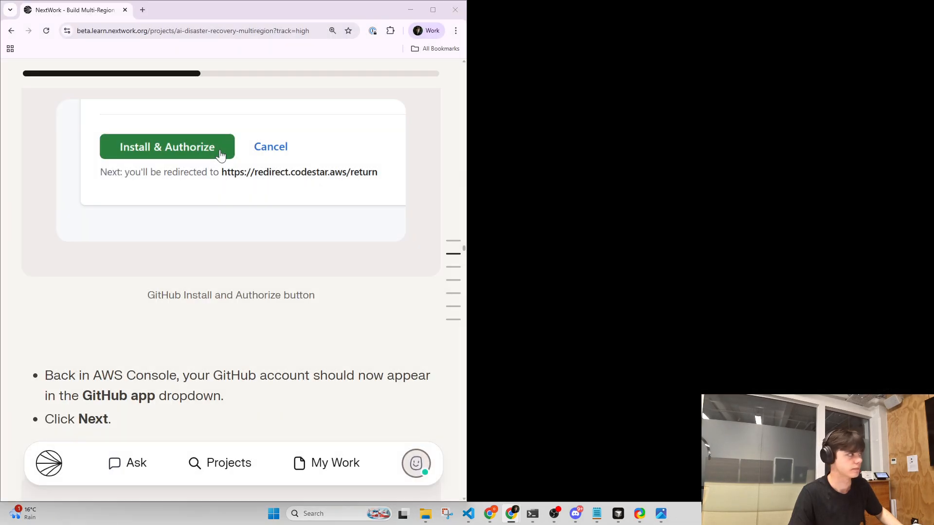
{"action": "key", "text": "alt+Tab"}
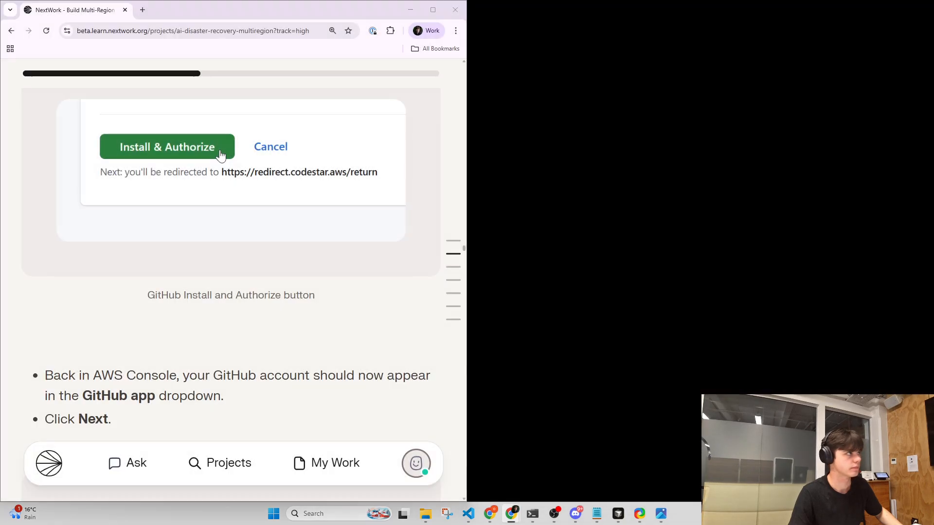
{"action": "key", "text": "alt+Tab"}
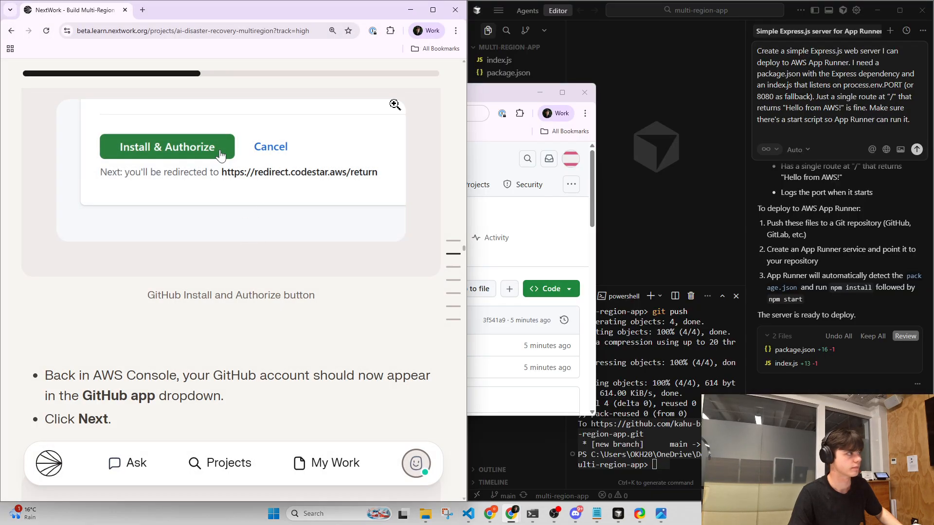
{"action": "mouse_move", "coordinate": [492, 515]}
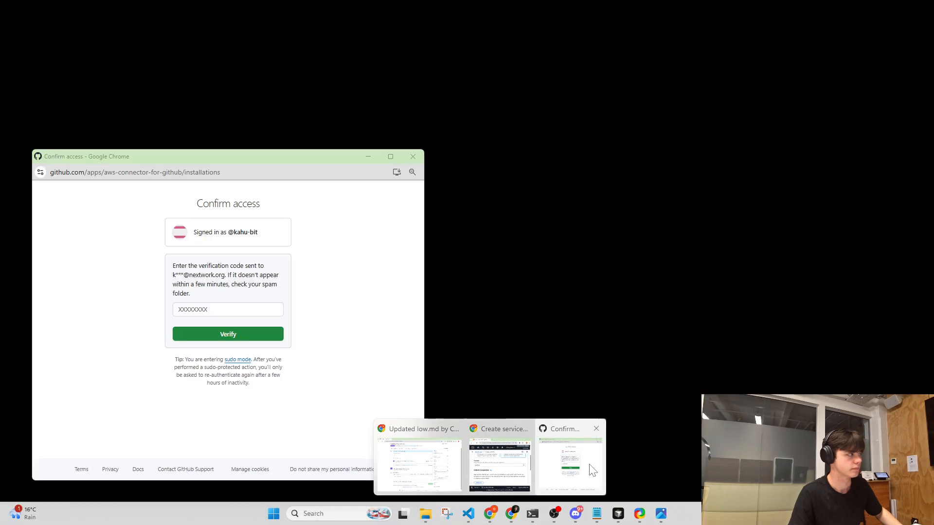
{"action": "left_click", "coordinate": [591, 472]}
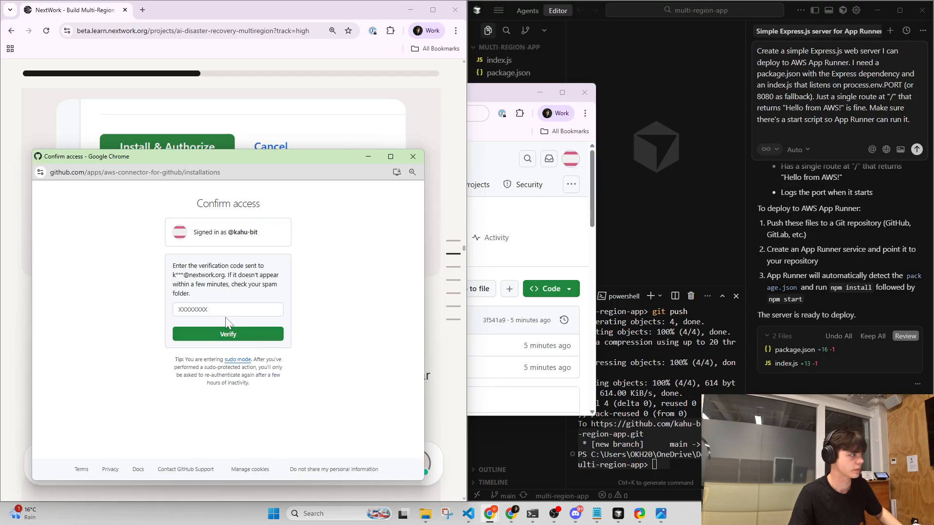
{"action": "left_click", "coordinate": [225, 340]}
- Move the Create new connection popup aside and submit the github-connection-east connection with the installed GitHub app
{"action": "left_click_drag", "start_coordinate": [253, 158], "coordinate": [557, 102]}
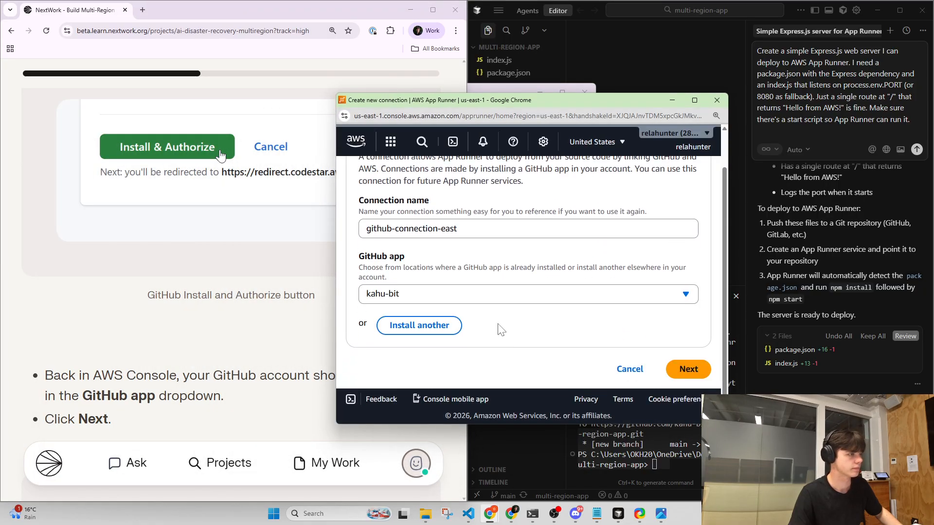
{"action": "left_click", "coordinate": [693, 373]}
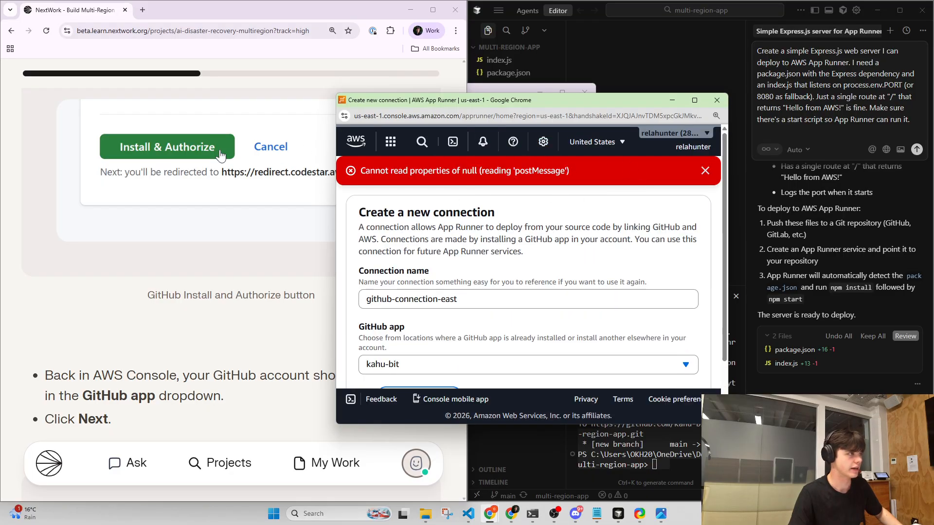
{"action": "left_click_drag", "start_coordinate": [573, 172], "coordinate": [319, 180]}
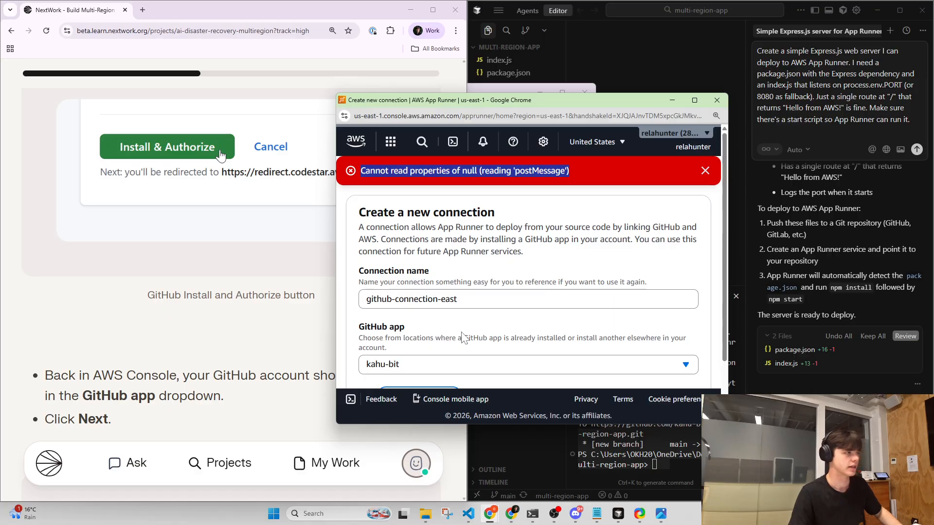
- Place the App Runner Create service window beside the guide and move the Create new connection popup over the guide
{"action": "mouse_move", "coordinate": [501, 508]}
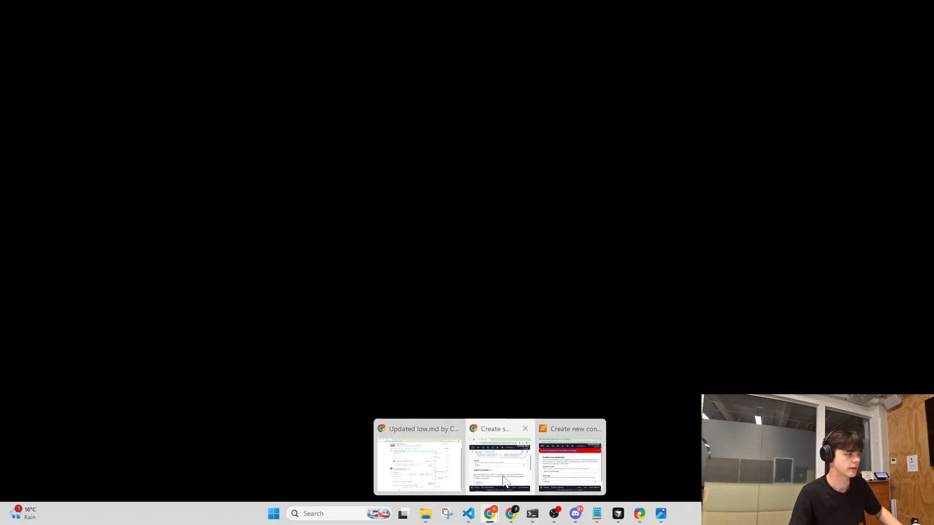
{"action": "left_click", "coordinate": [506, 477]}
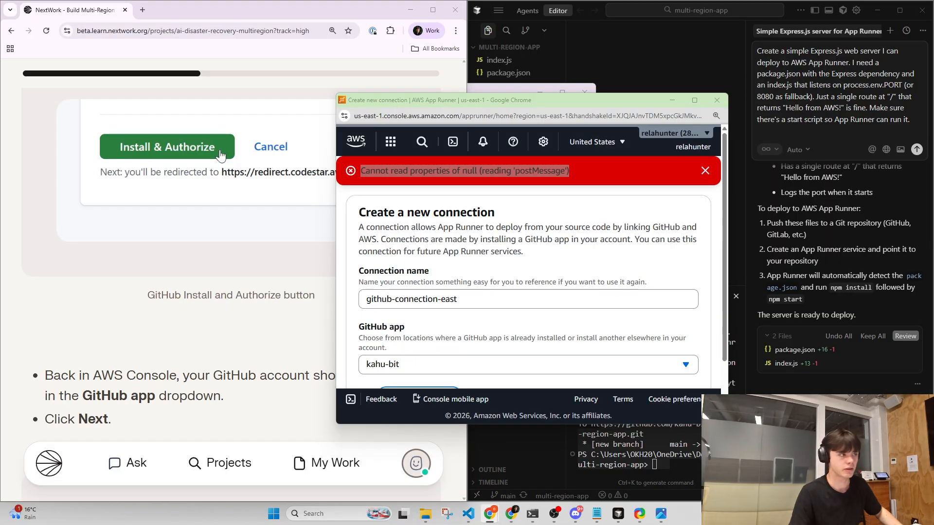
{"action": "left_click_drag", "start_coordinate": [530, 105], "coordinate": [930, 140]}
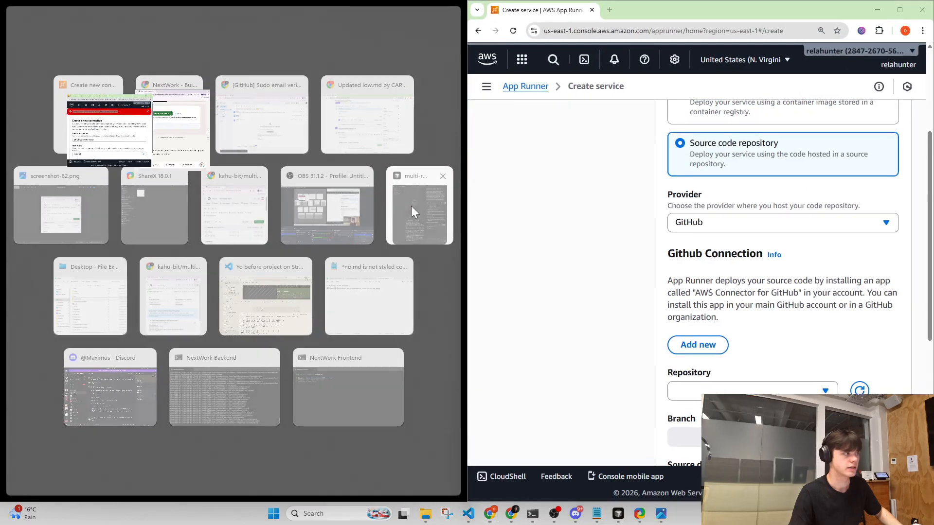
{"action": "left_click", "coordinate": [180, 132]}
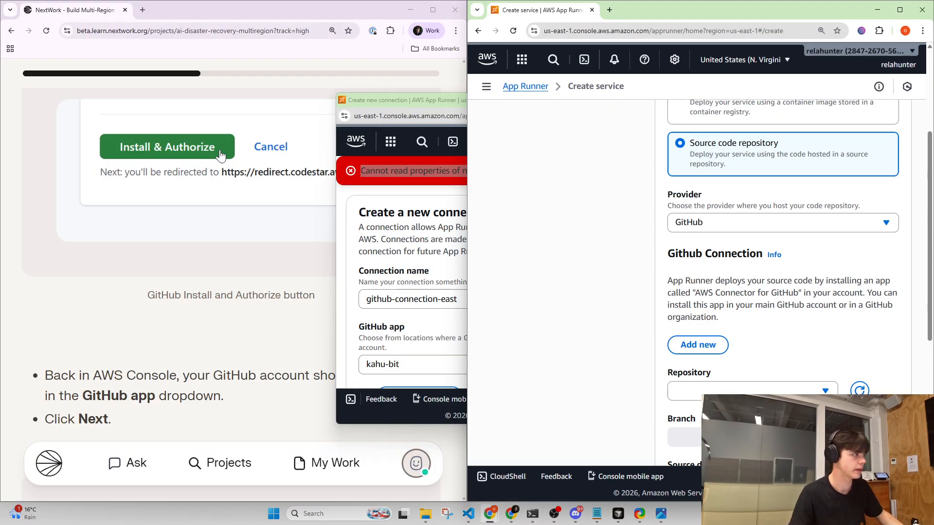
{"action": "left_click_drag", "start_coordinate": [433, 109], "coordinate": [213, 90]}
{"action": "scroll", "coordinate": [268, 244], "scroll_direction": "down", "scroll_amount": 3}
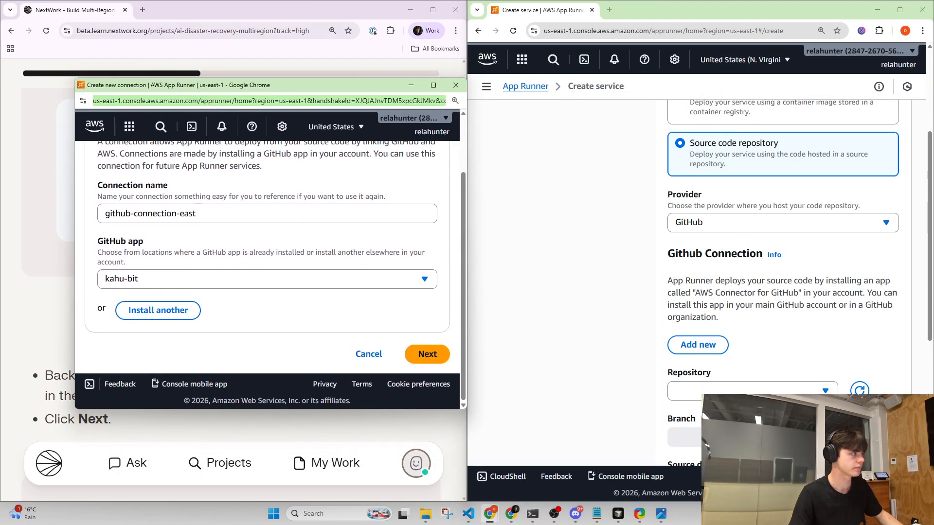
{"action": "scroll", "coordinate": [377, 209], "scroll_direction": "up", "scroll_amount": 3}
{"action": "left_click", "coordinate": [447, 157]}
{"action": "scroll", "coordinate": [438, 194], "scroll_direction": "down", "scroll_amount": 2}
{"action": "left_click", "coordinate": [572, 285]}
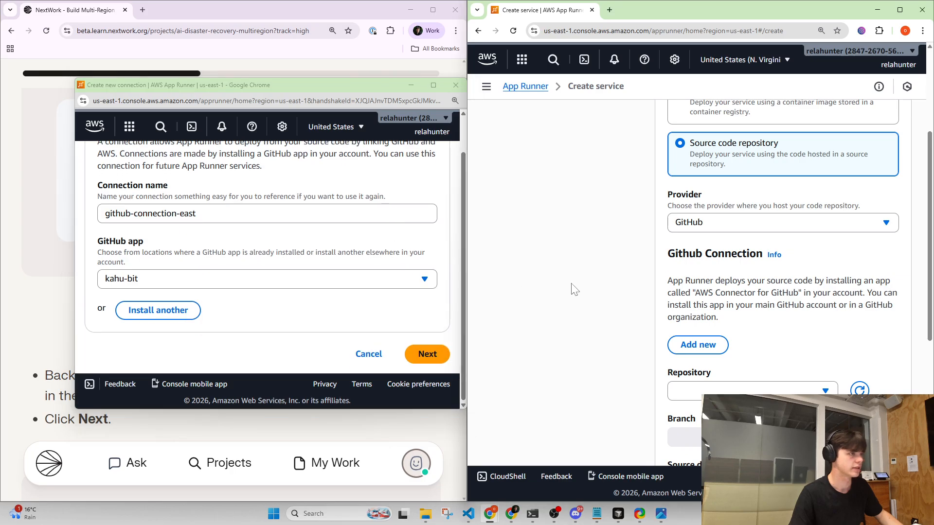
- Reload the Create service page, choose Source code repository as the repository type, and close the leftover connection popup
{"action": "left_click", "coordinate": [513, 31]}
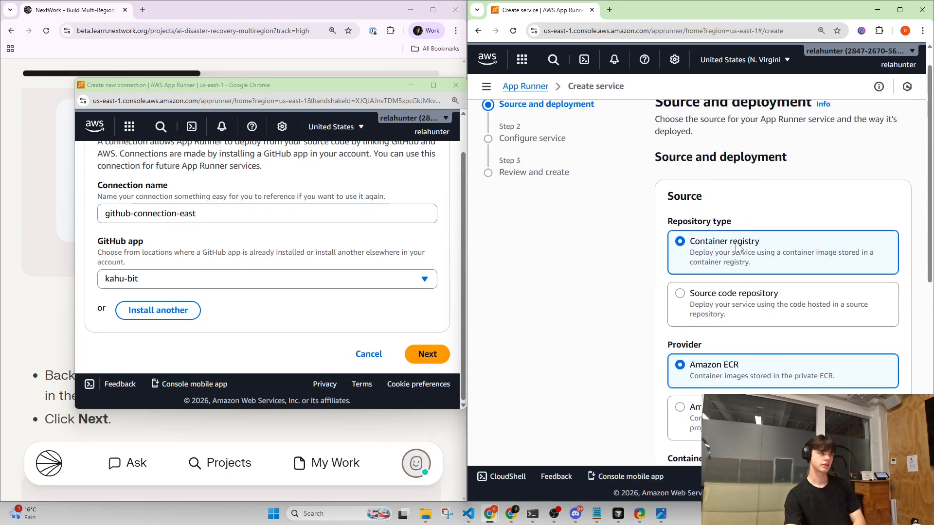
{"action": "left_click", "coordinate": [703, 297]}
{"action": "scroll", "coordinate": [725, 307], "scroll_direction": "down", "scroll_amount": 5}
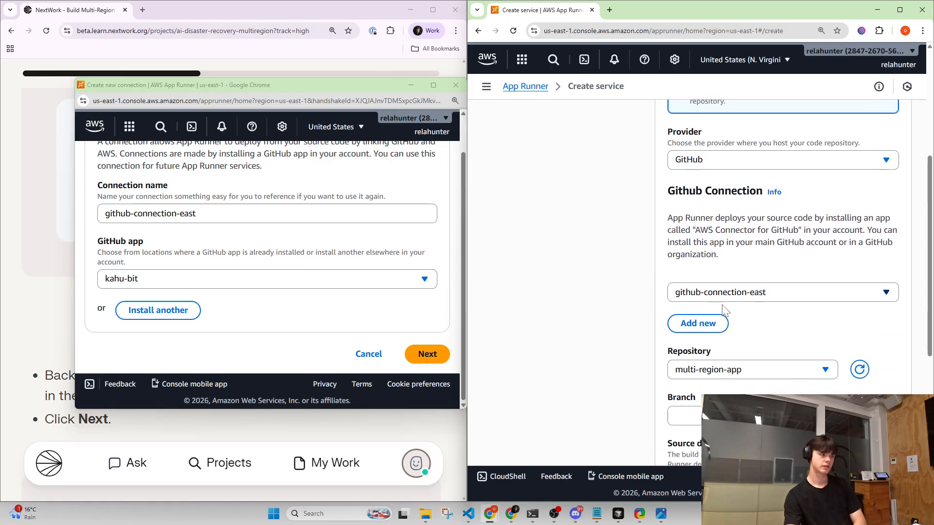
{"action": "scroll", "coordinate": [765, 375], "scroll_direction": "down", "scroll_amount": 2}
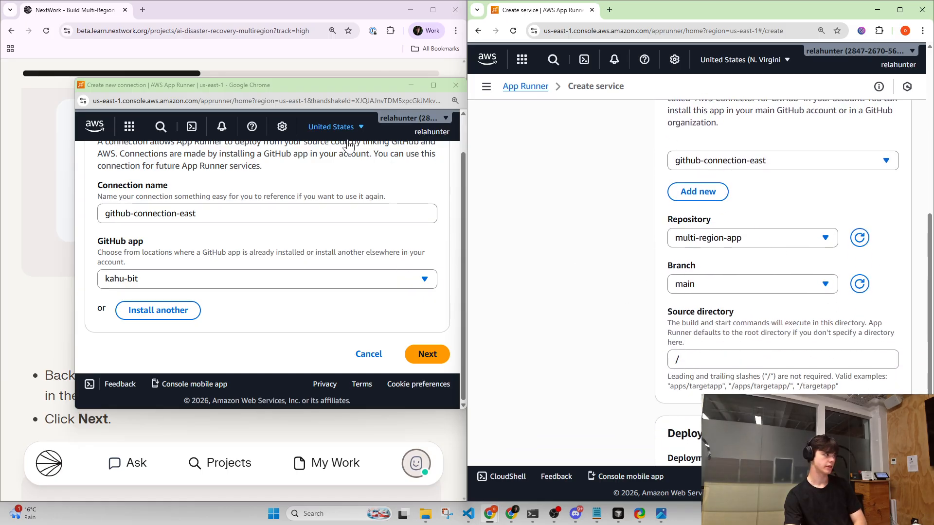
{"action": "scroll", "coordinate": [325, 220], "scroll_direction": "up", "scroll_amount": 1}
{"action": "left_click", "coordinate": [458, 85]}
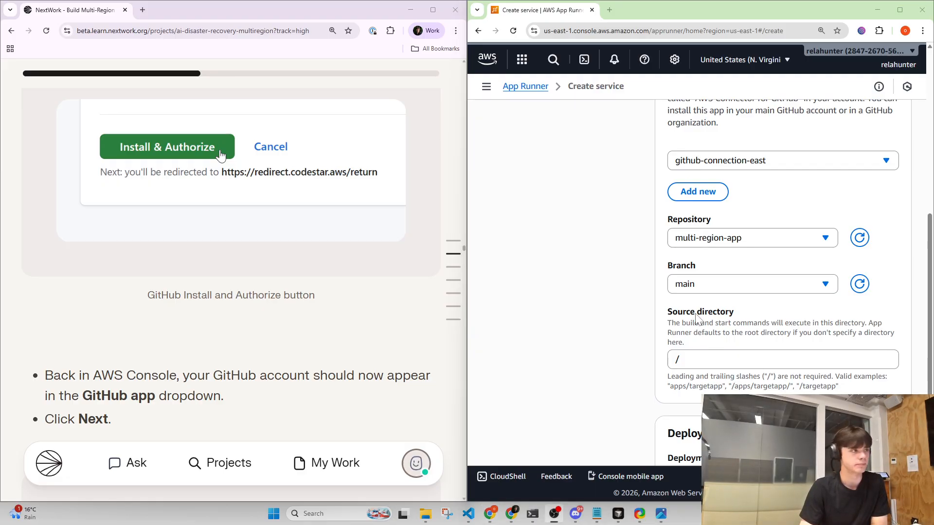
- Set the deployment trigger to Automatic and continue to the build configuration
{"action": "scroll", "coordinate": [707, 314], "scroll_direction": "down", "scroll_amount": 3}
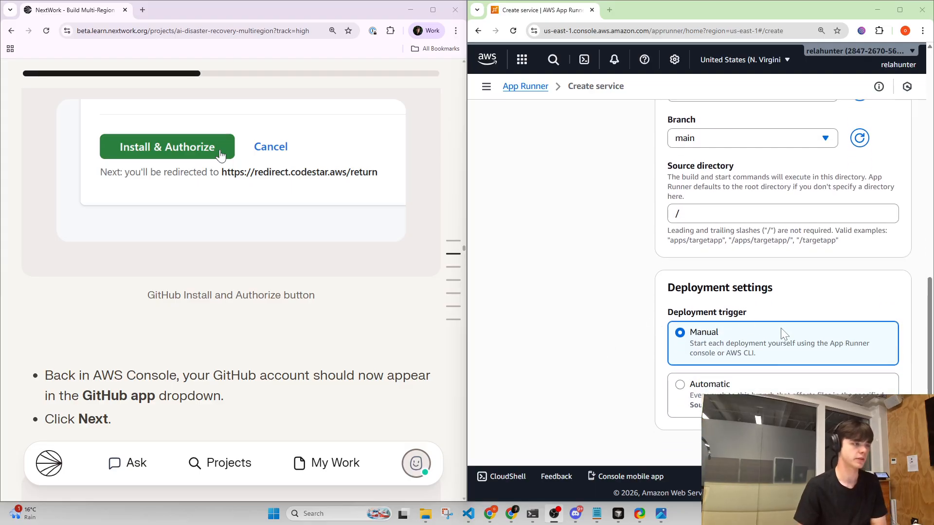
{"action": "left_click", "coordinate": [685, 388]}
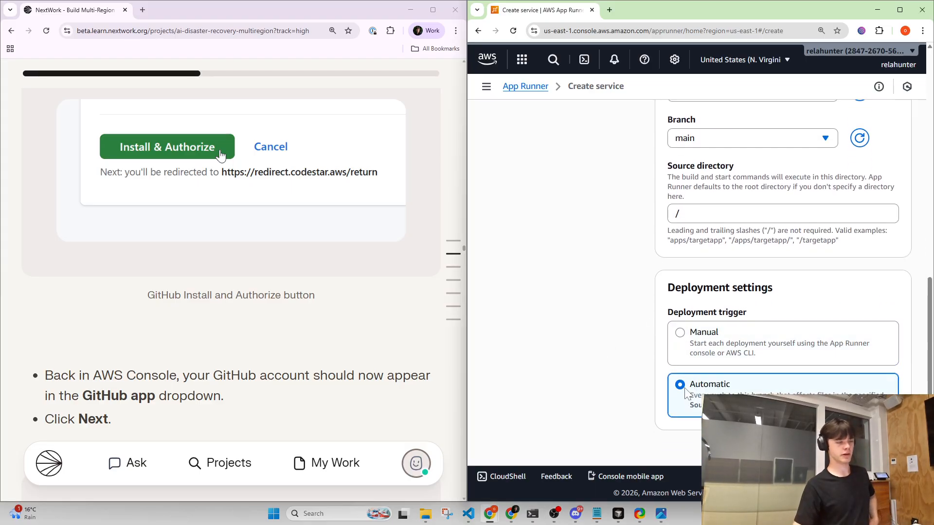
{"action": "scroll", "coordinate": [655, 382], "scroll_direction": "down", "scroll_amount": 1}
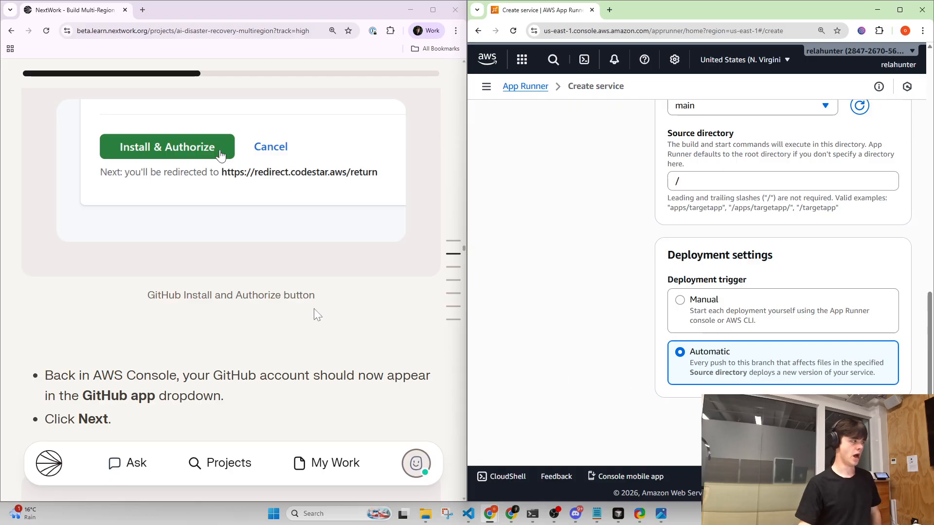
- Follow the guide to its Configure Build Settings section and set the service's runtime to Nodejs 18
{"action": "scroll", "coordinate": [314, 309], "scroll_direction": "down", "scroll_amount": 9}
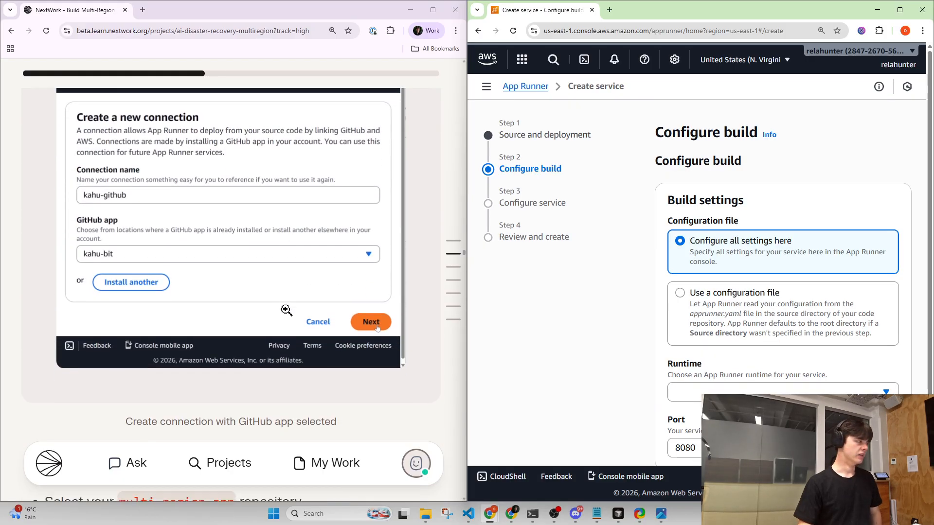
{"action": "scroll", "coordinate": [287, 310], "scroll_direction": "down", "scroll_amount": 15}
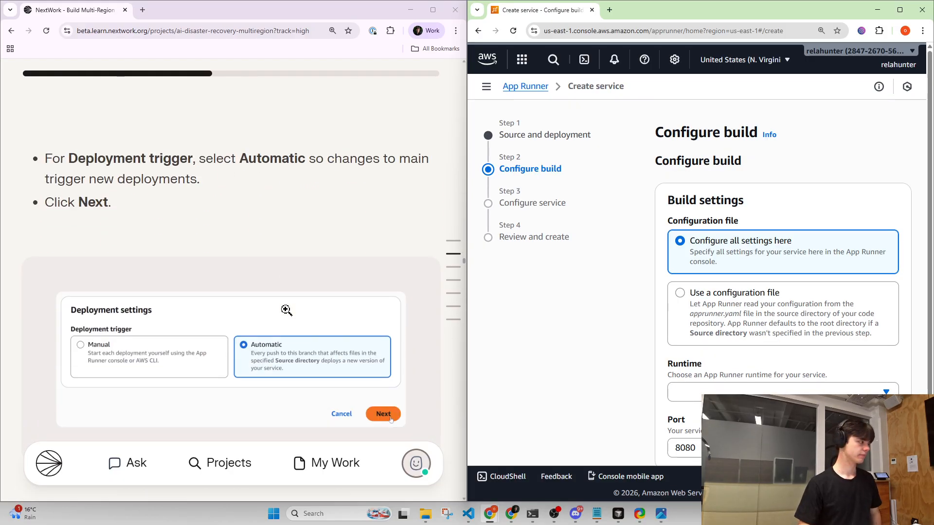
{"action": "scroll", "coordinate": [287, 307], "scroll_direction": "down", "scroll_amount": 5}
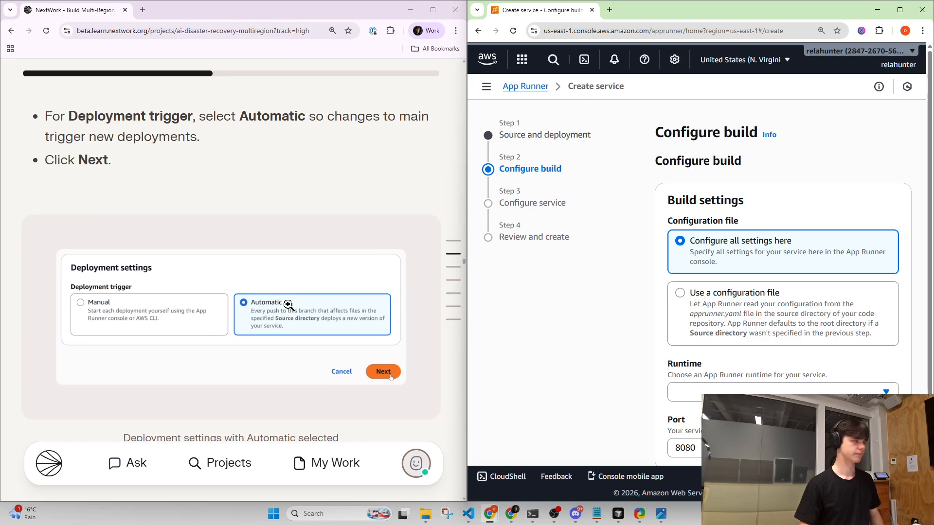
{"action": "scroll", "coordinate": [288, 305], "scroll_direction": "down", "scroll_amount": 3}
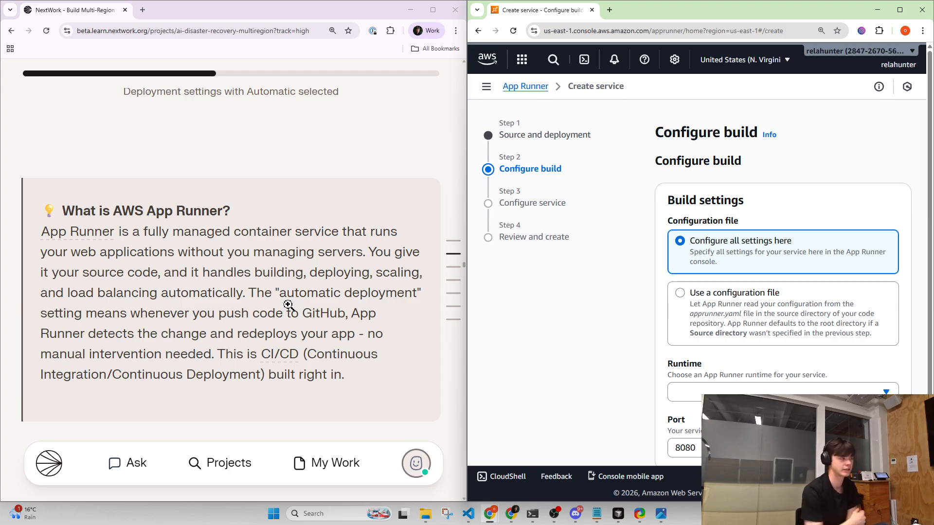
{"action": "scroll", "coordinate": [288, 305], "scroll_direction": "down", "scroll_amount": 6}
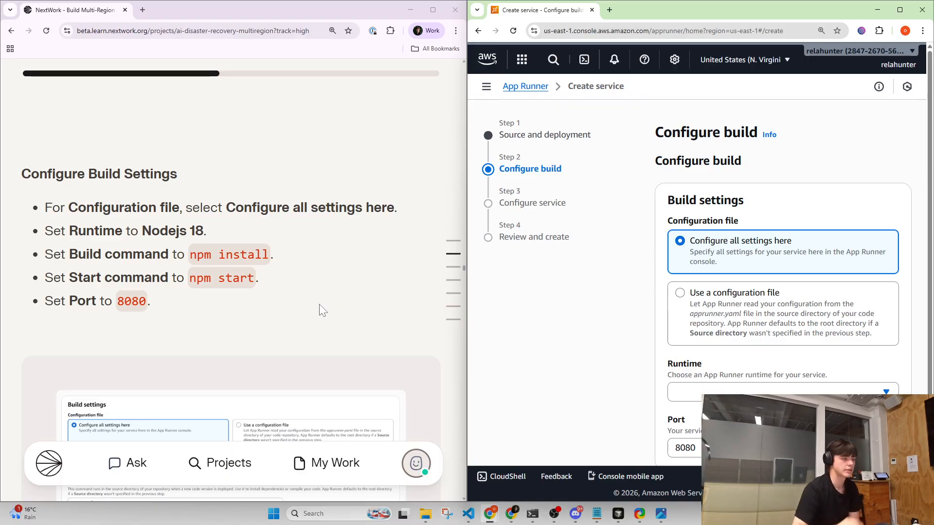
{"action": "scroll", "coordinate": [732, 267], "scroll_direction": "down", "scroll_amount": 2}
{"action": "left_click", "coordinate": [718, 319]}
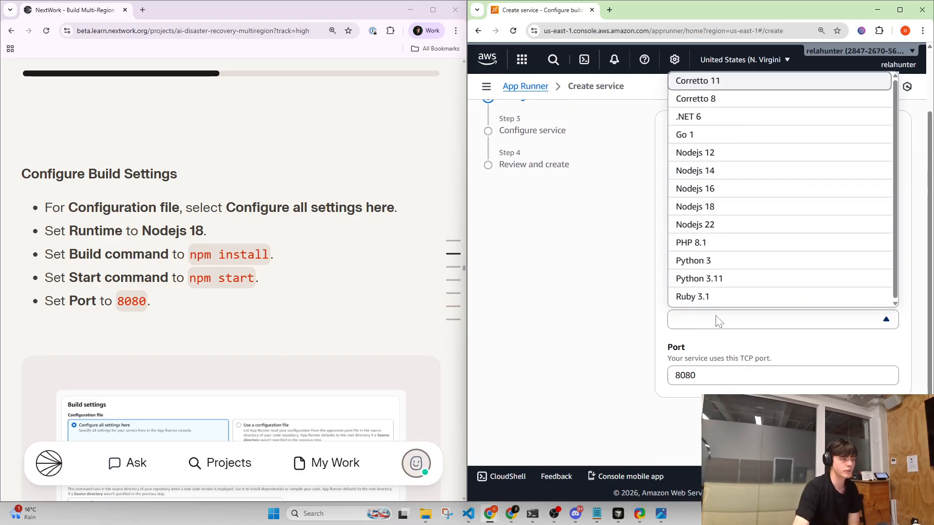
{"action": "left_click", "coordinate": [715, 207]}
- Set the build command to npm install and the start command to npm start, and check the port setting
{"action": "scroll", "coordinate": [725, 285], "scroll_direction": "down", "scroll_amount": 1}
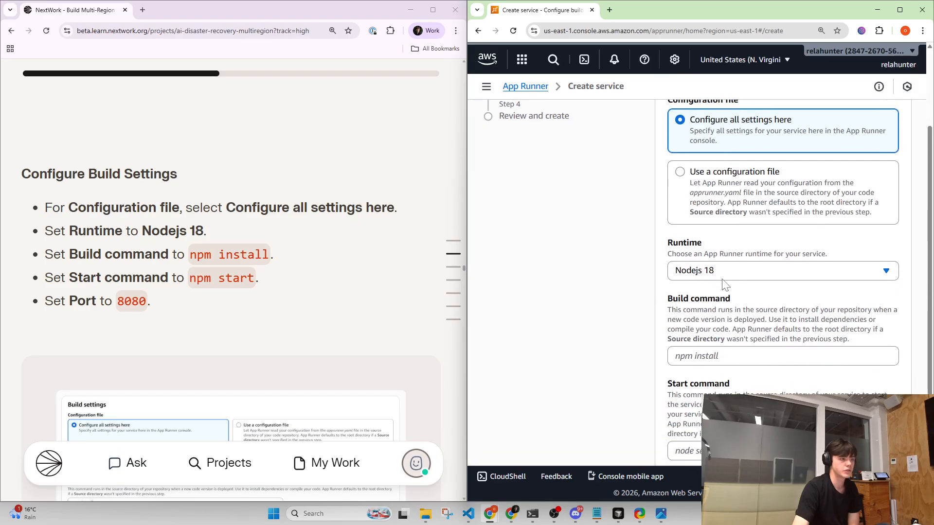
{"action": "scroll", "coordinate": [725, 285], "scroll_direction": "down", "scroll_amount": 2}
{"action": "left_click", "coordinate": [725, 260]}
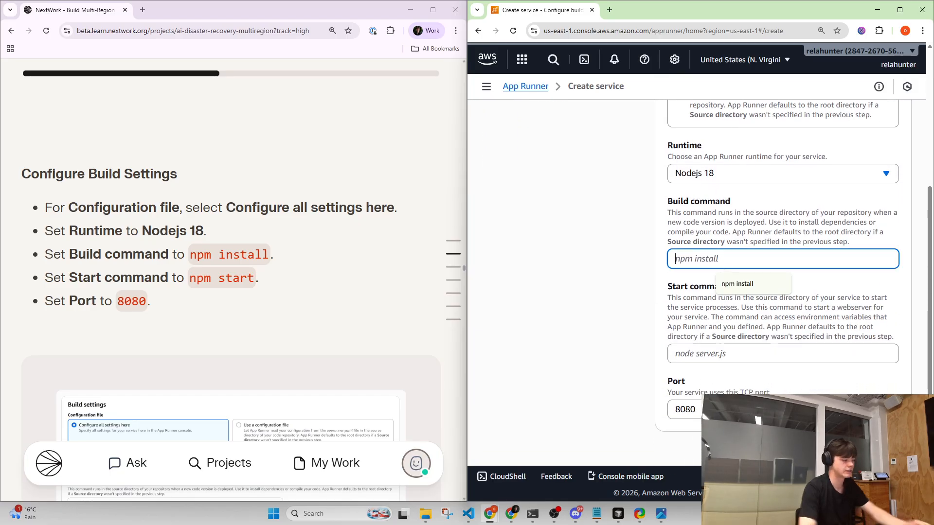
{"action": "type", "text": "npm install"}
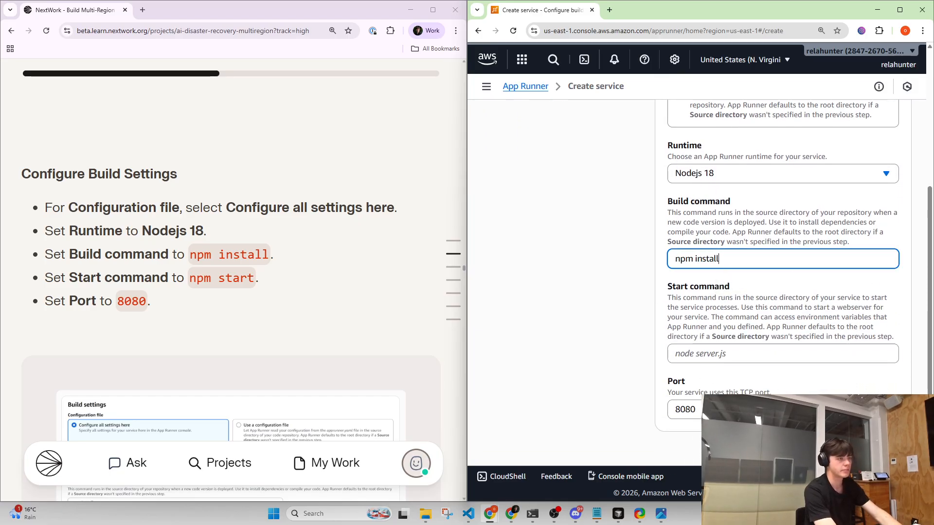
{"action": "key", "text": "Tab"}
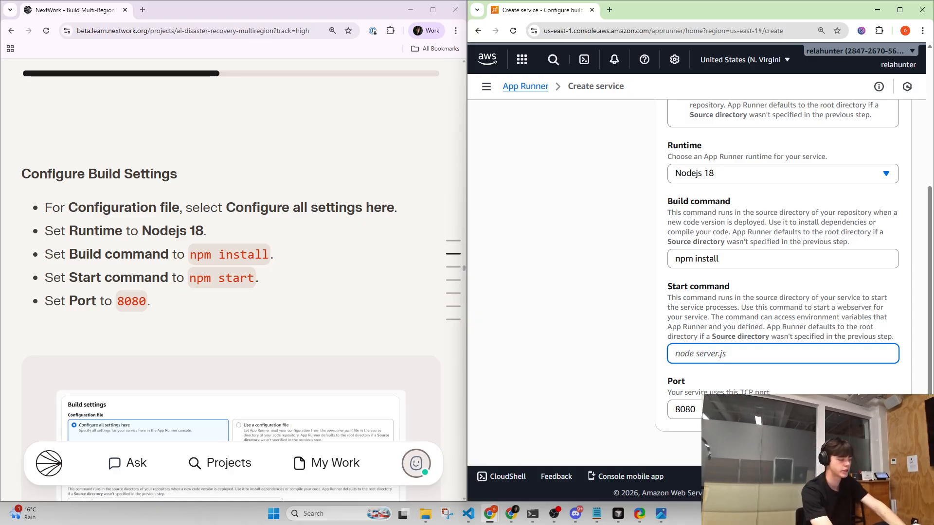
{"action": "type", "text": "npm start"}
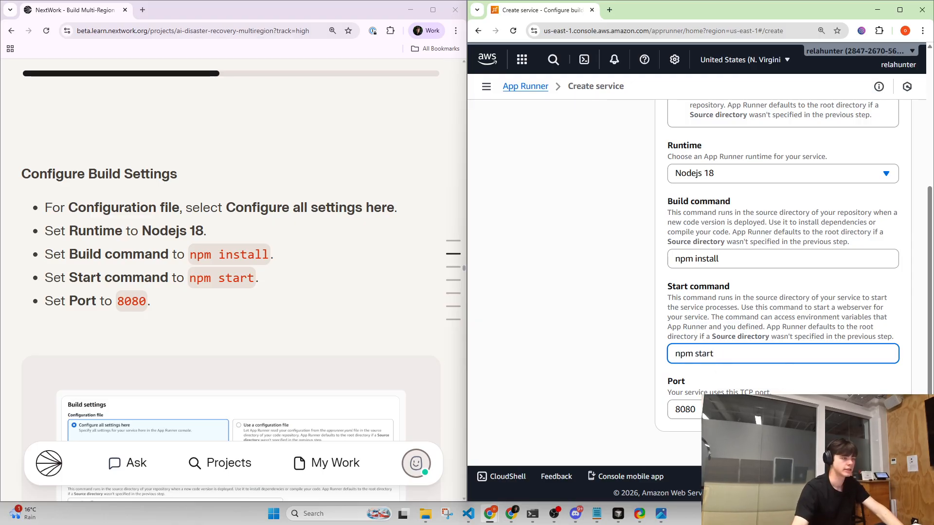
{"action": "left_click", "coordinate": [579, 325]}
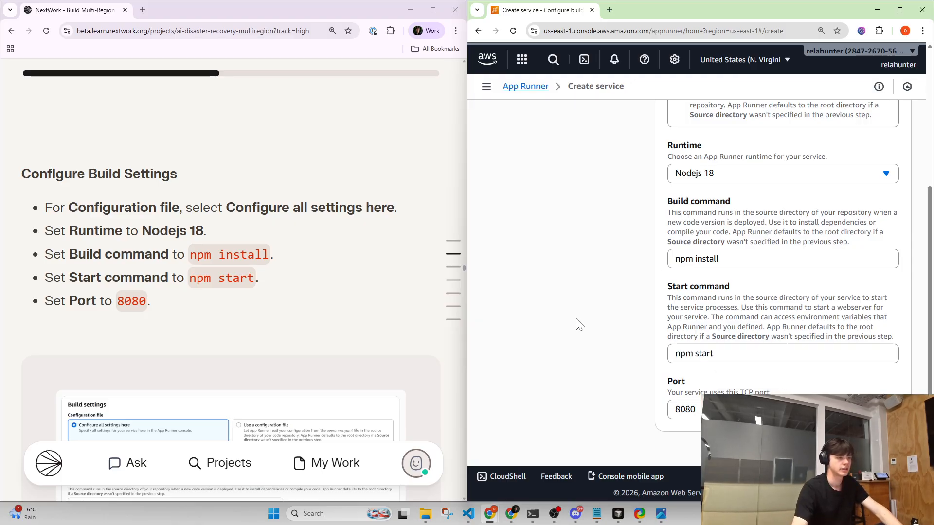
{"action": "left_click_drag", "start_coordinate": [661, 288], "coordinate": [699, 398]}
{"action": "left_click", "coordinate": [676, 382]}
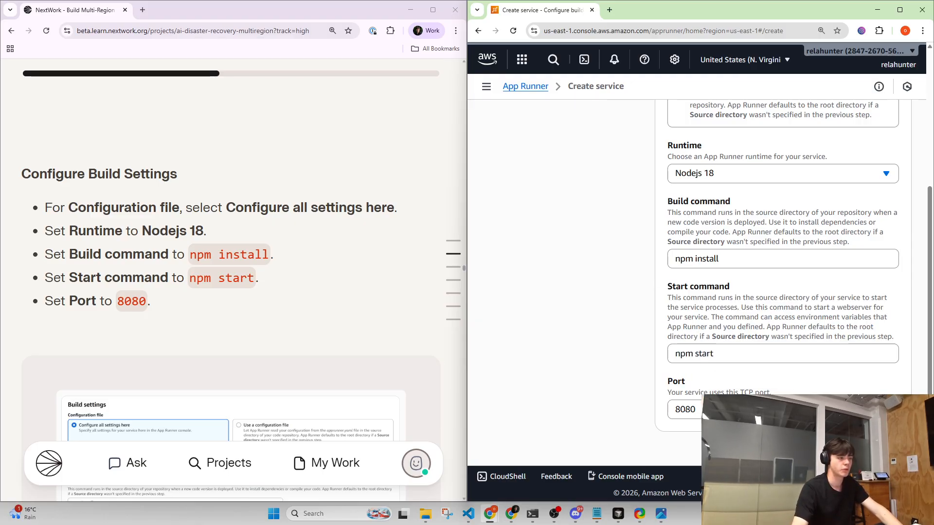
- Continue to the Configure service step and move the guide on to its "What are these build settings?" note
{"action": "scroll", "coordinate": [866, 389], "scroll_direction": "down", "scroll_amount": 1}
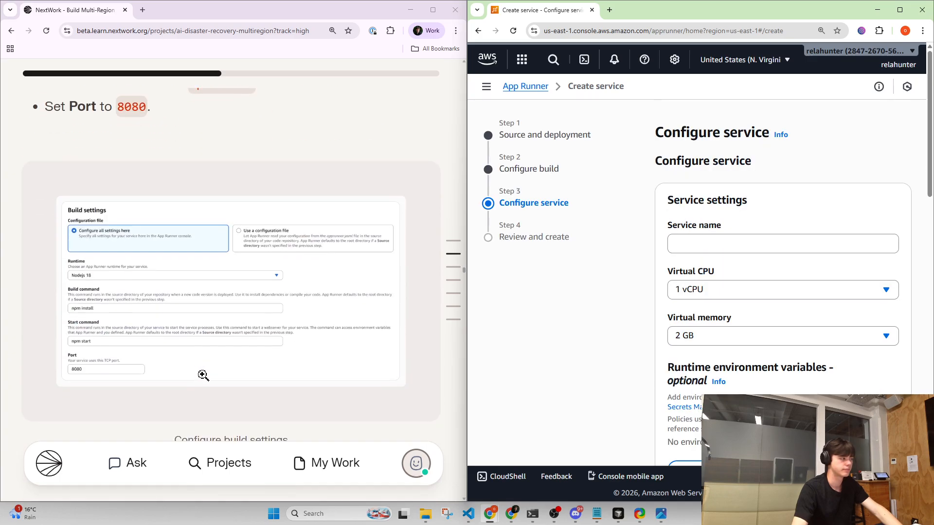
{"action": "scroll", "coordinate": [207, 378], "scroll_direction": "down", "scroll_amount": 3}
{"action": "scroll", "coordinate": [209, 378], "scroll_direction": "down", "scroll_amount": 4}
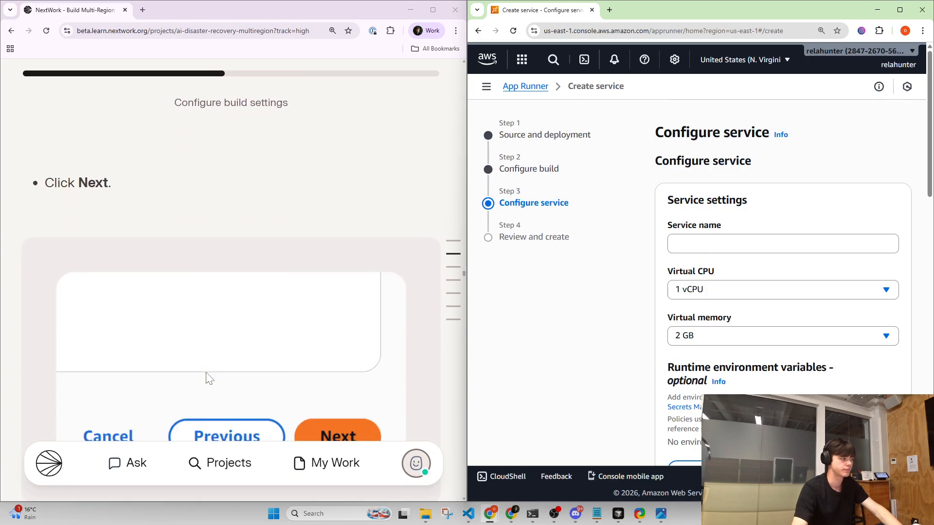
{"action": "scroll", "coordinate": [209, 379], "scroll_direction": "down", "scroll_amount": 8}
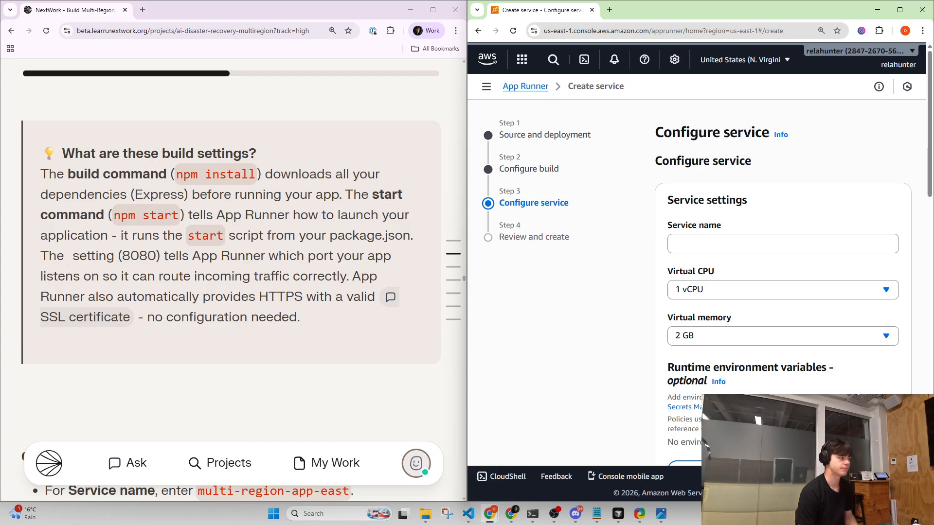
- Read the guide's note on build settings, highlighting the part about App Runner automatically providing HTTPS
{"action": "left_click_drag", "start_coordinate": [88, 298], "coordinate": [224, 297]}
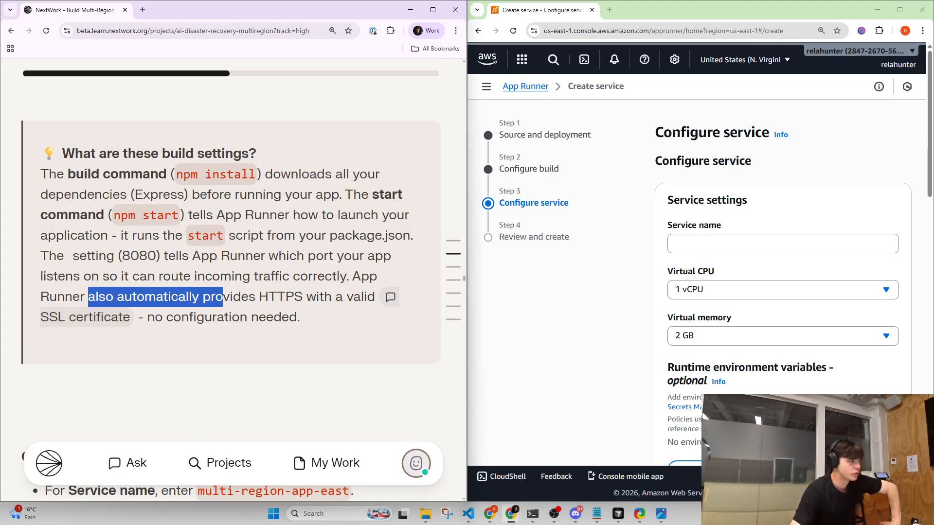
{"action": "left_click", "coordinate": [282, 297]}
{"action": "double_click", "coordinate": [282, 296]}
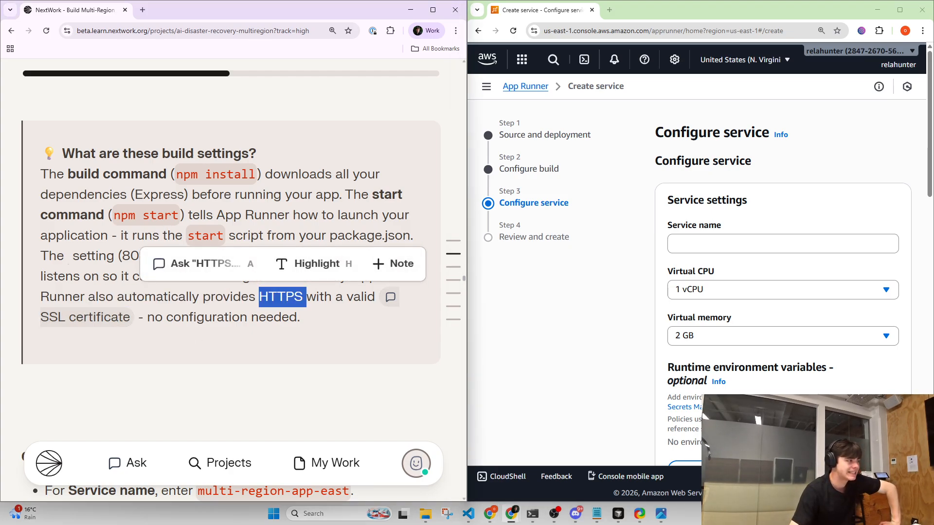
{"action": "left_click", "coordinate": [281, 297]}
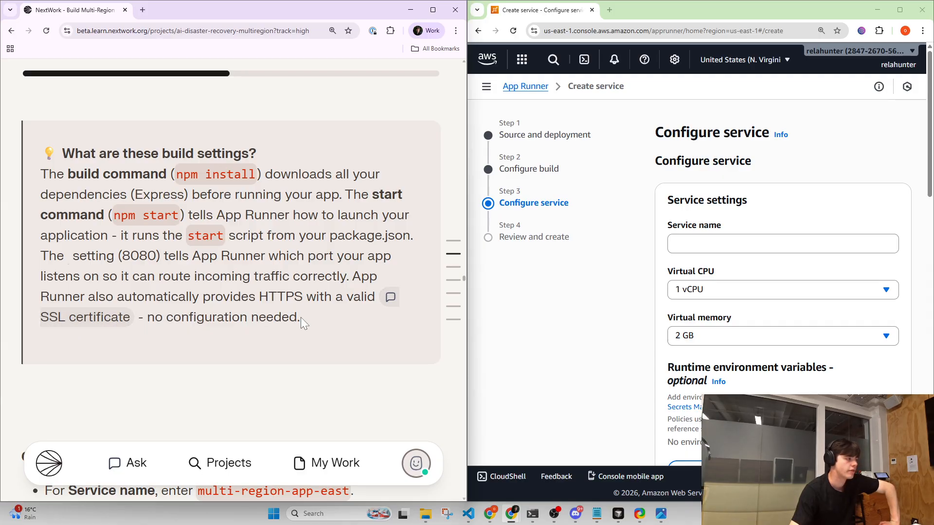
- Follow the guide to Configure Service Settings and set the service name to multi-region-app-east
{"action": "scroll", "coordinate": [245, 337], "scroll_direction": "down", "scroll_amount": 1}
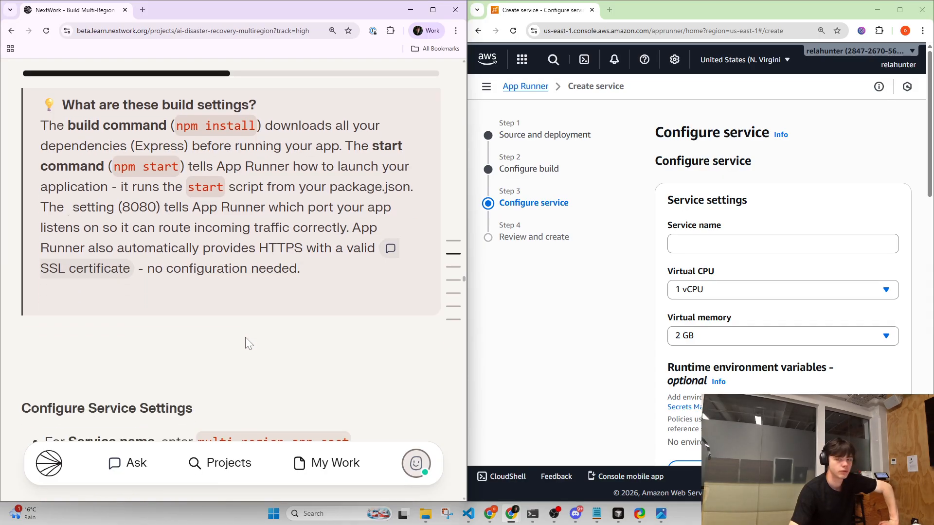
{"action": "scroll", "coordinate": [241, 341], "scroll_direction": "down", "scroll_amount": 2}
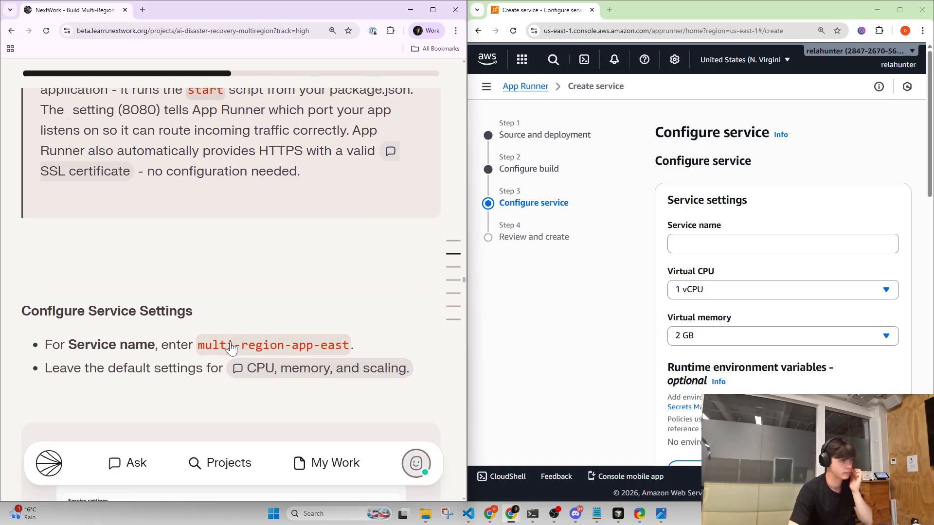
{"action": "left_click", "coordinate": [231, 345]}
{"action": "left_click", "coordinate": [681, 246]}
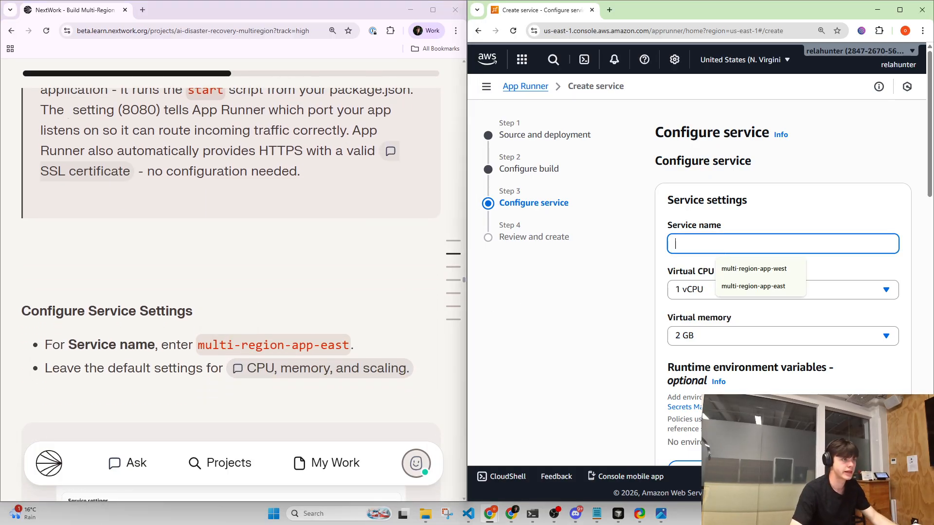
{"action": "type", "text": "multi-region-app-east"}
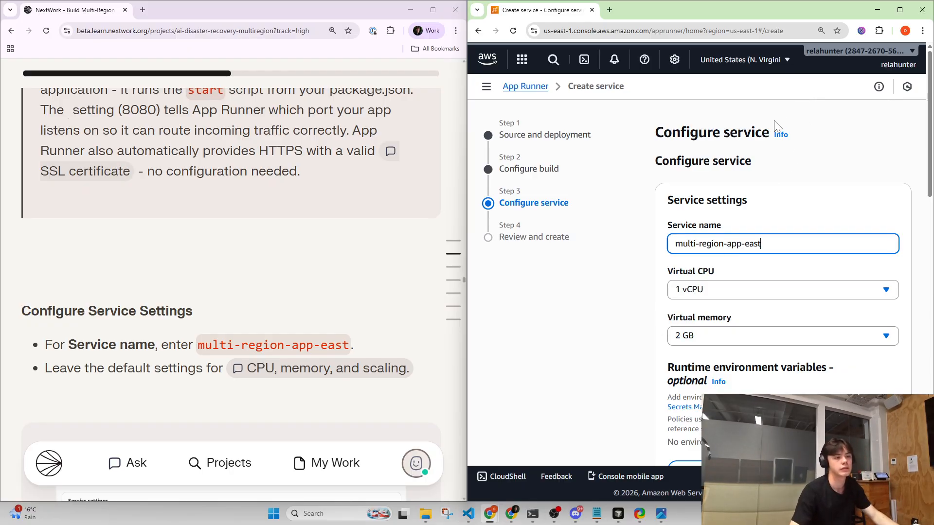
- Compare the remaining service options, from virtual memory and environment variables to Security, with the guide's Configure Service Settings section
{"action": "scroll", "coordinate": [766, 299], "scroll_direction": "down", "scroll_amount": 4}
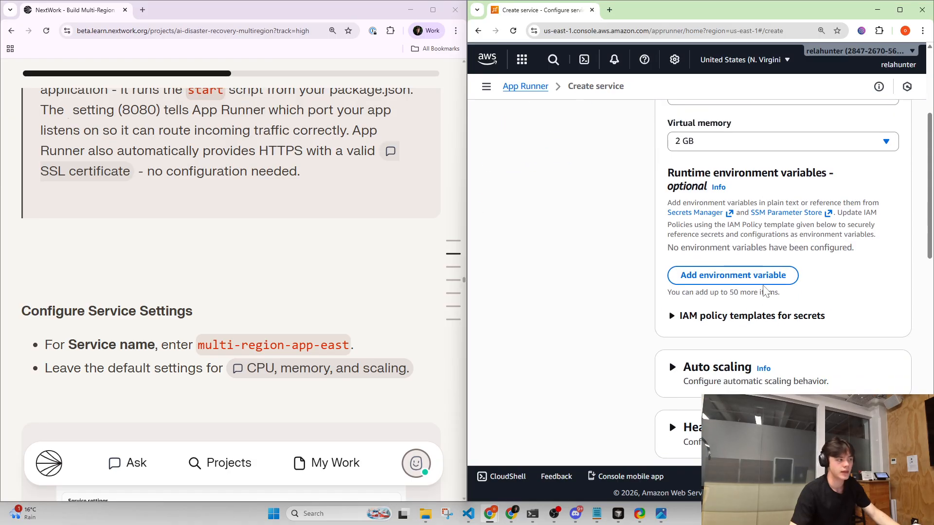
{"action": "scroll", "coordinate": [328, 348], "scroll_direction": "down", "scroll_amount": 4}
{"action": "scroll", "coordinate": [328, 348], "scroll_direction": "down", "scroll_amount": 2}
{"action": "scroll", "coordinate": [193, 271], "scroll_direction": "up", "scroll_amount": 2}
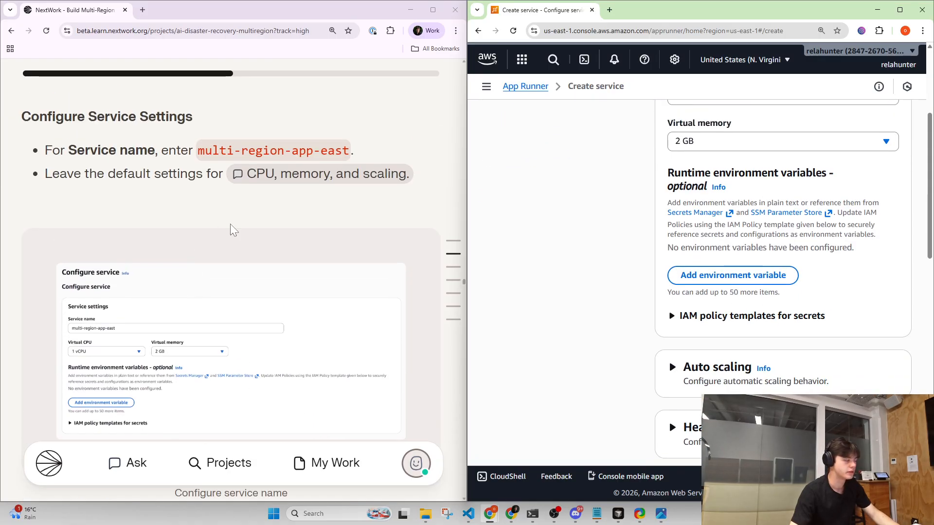
{"action": "scroll", "coordinate": [228, 232], "scroll_direction": "down", "scroll_amount": 1}
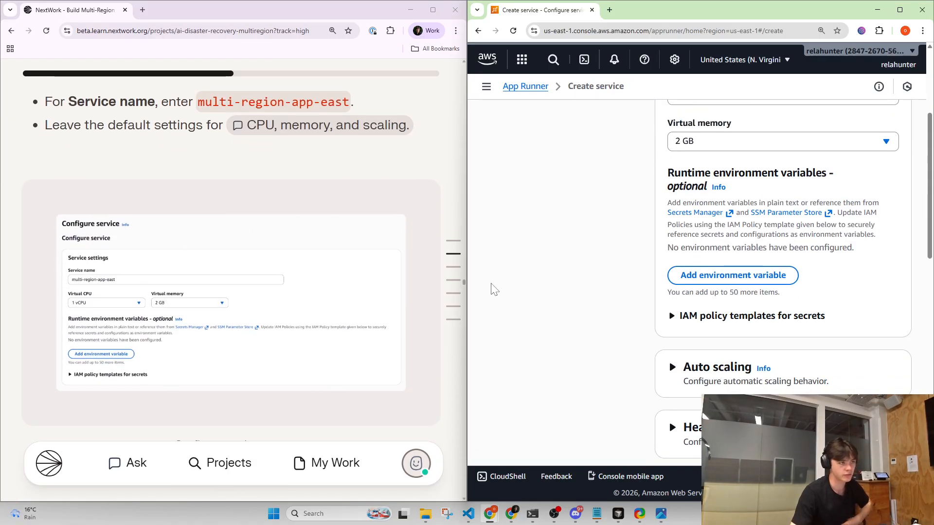
{"action": "scroll", "coordinate": [345, 313], "scroll_direction": "down", "scroll_amount": 3}
{"action": "scroll", "coordinate": [789, 318], "scroll_direction": "down", "scroll_amount": 7}
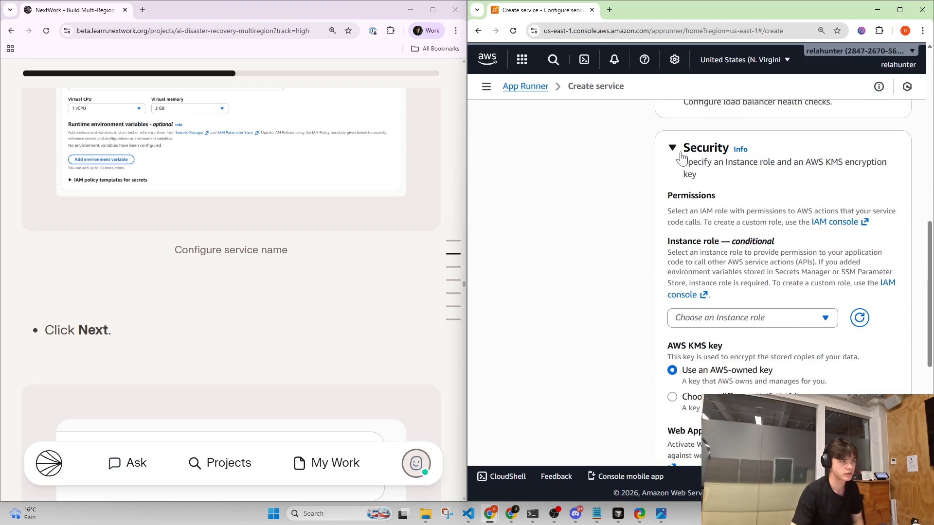
- Collapse the Security section and continue to Review and create, checking the configuration summary down to the tags
{"action": "left_click", "coordinate": [684, 150]}
{"action": "scroll", "coordinate": [750, 274], "scroll_direction": "down", "scroll_amount": 2}
{"action": "scroll", "coordinate": [675, 288], "scroll_direction": "up", "scroll_amount": 2}
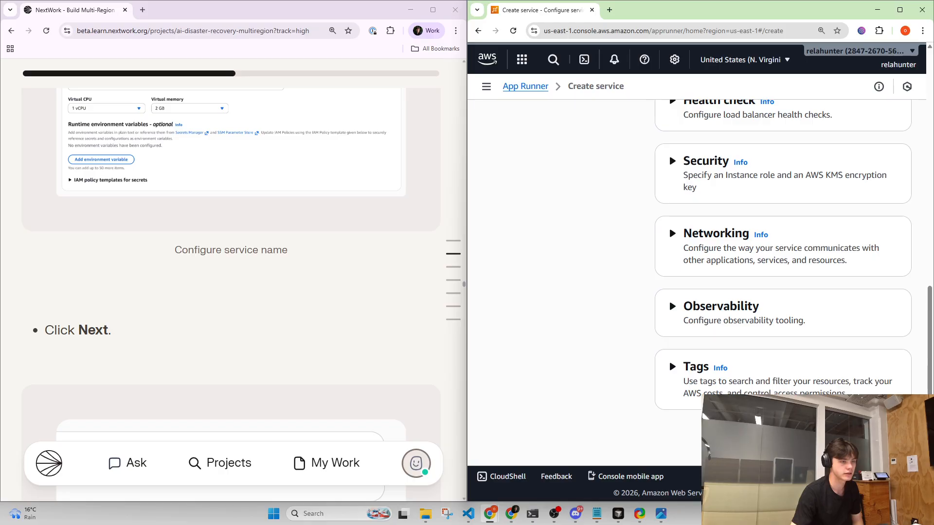
{"action": "left_click", "coordinate": [891, 432]}
{"action": "scroll", "coordinate": [852, 391], "scroll_direction": "down", "scroll_amount": 20}
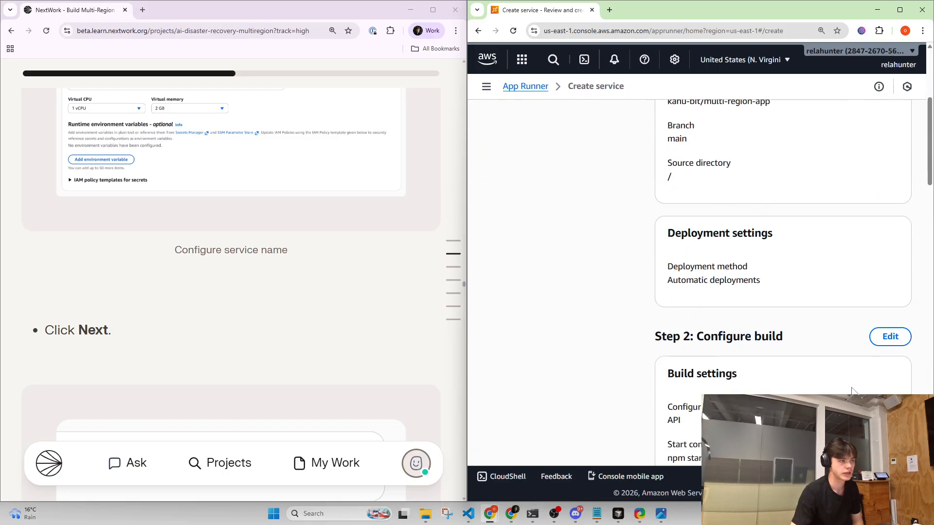
{"action": "scroll", "coordinate": [852, 391], "scroll_direction": "down", "scroll_amount": 3}
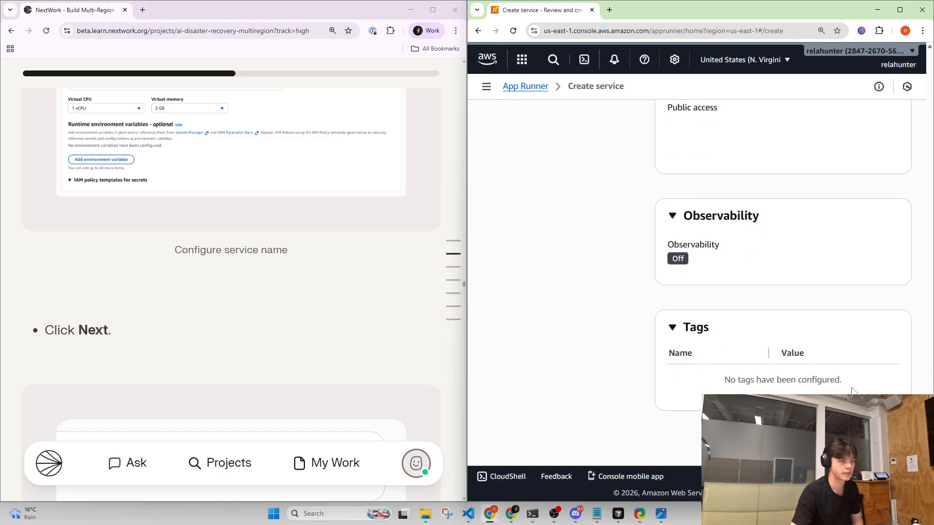
- Create and deploy the multi-region-app-east App Runner service from the review page
{"action": "scroll", "coordinate": [229, 355], "scroll_direction": "down", "scroll_amount": 7}
{"action": "scroll", "coordinate": [234, 352], "scroll_direction": "down", "scroll_amount": 6}
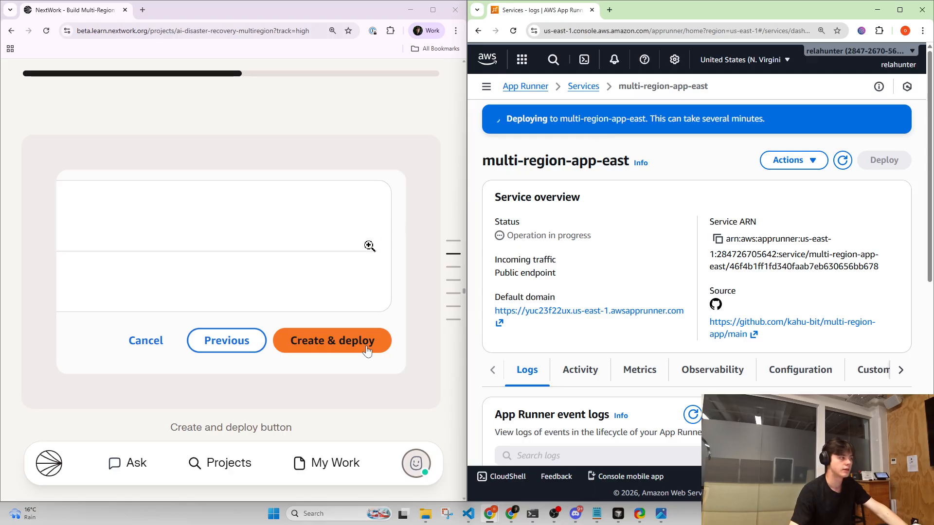
- Read the guide's notes on what happens during deployment and its instructions for verifying the deployment
{"action": "scroll", "coordinate": [369, 246], "scroll_direction": "down", "scroll_amount": 10}
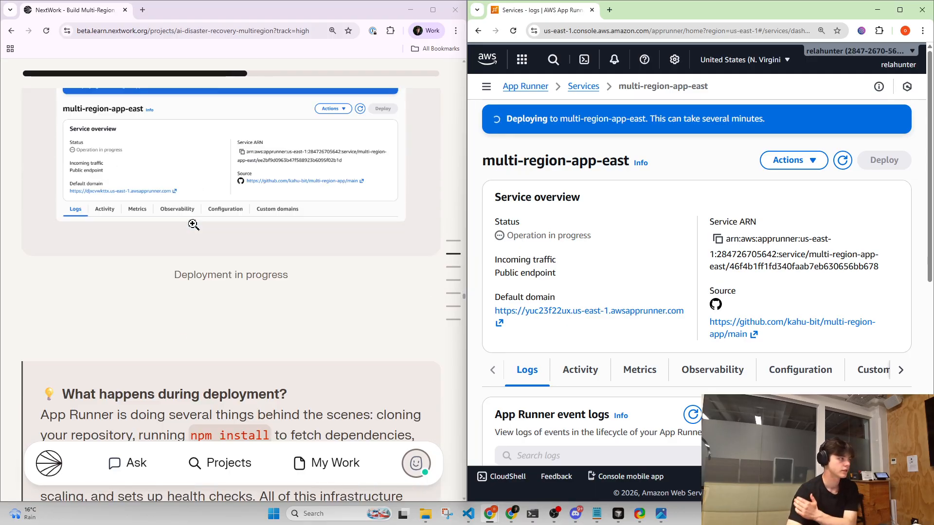
{"action": "scroll", "coordinate": [193, 224], "scroll_direction": "down", "scroll_amount": 3}
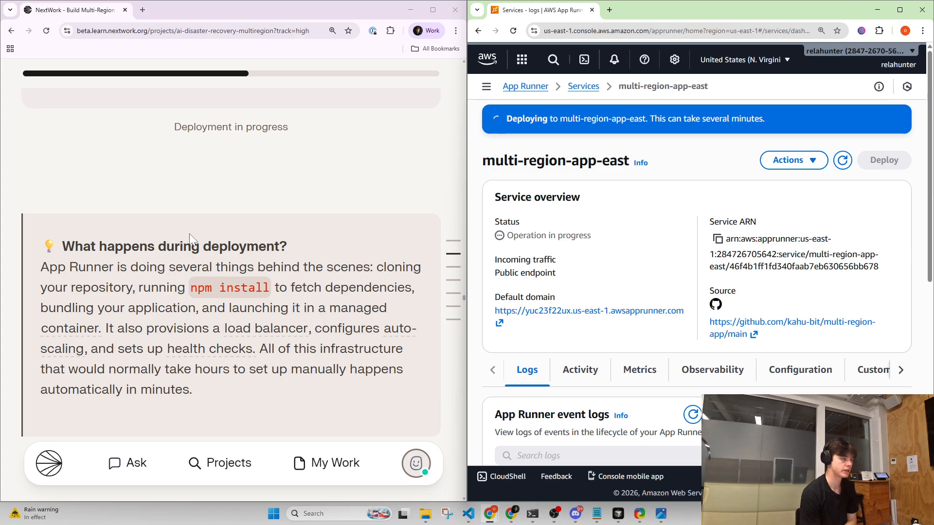
{"action": "scroll", "coordinate": [192, 240], "scroll_direction": "down", "scroll_amount": 5}
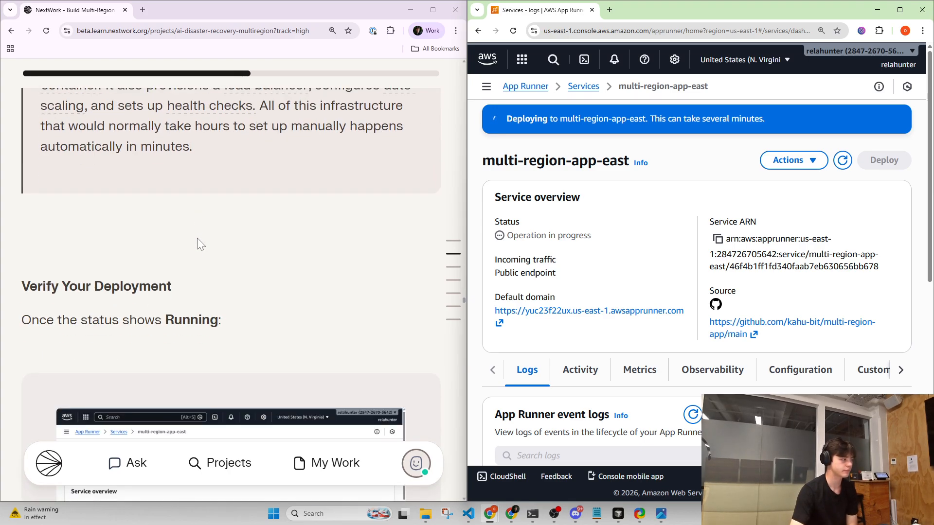
{"action": "scroll", "coordinate": [197, 238], "scroll_direction": "down", "scroll_amount": 2}
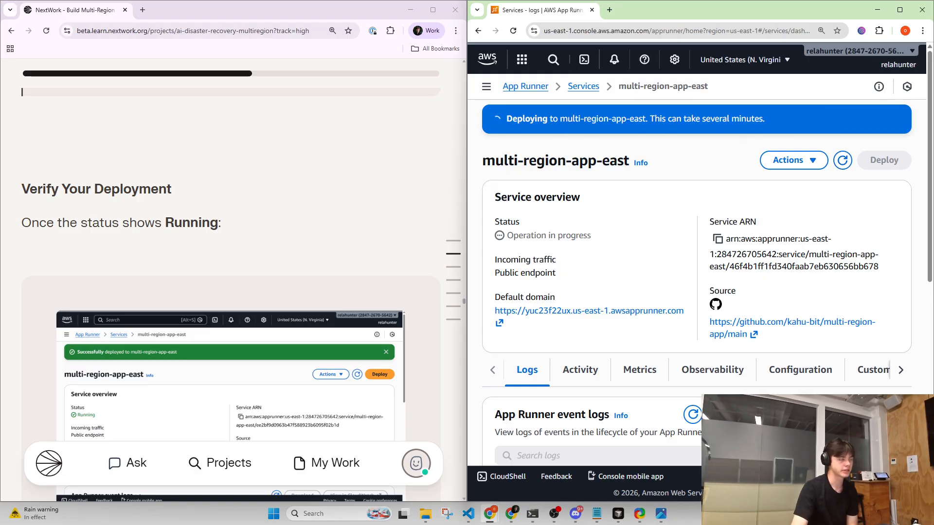
{"action": "scroll", "coordinate": [211, 287], "scroll_direction": "down", "scroll_amount": 7}
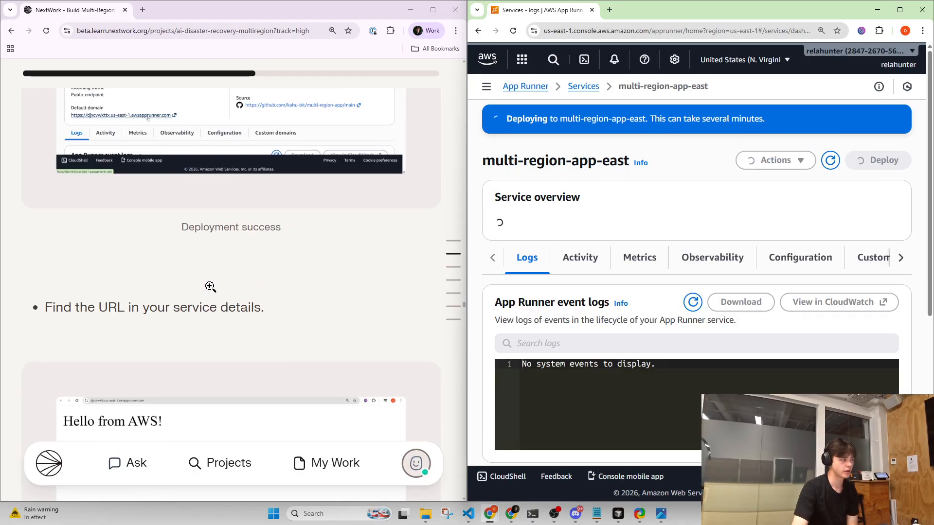
{"action": "scroll", "coordinate": [210, 287], "scroll_direction": "up", "scroll_amount": 5}
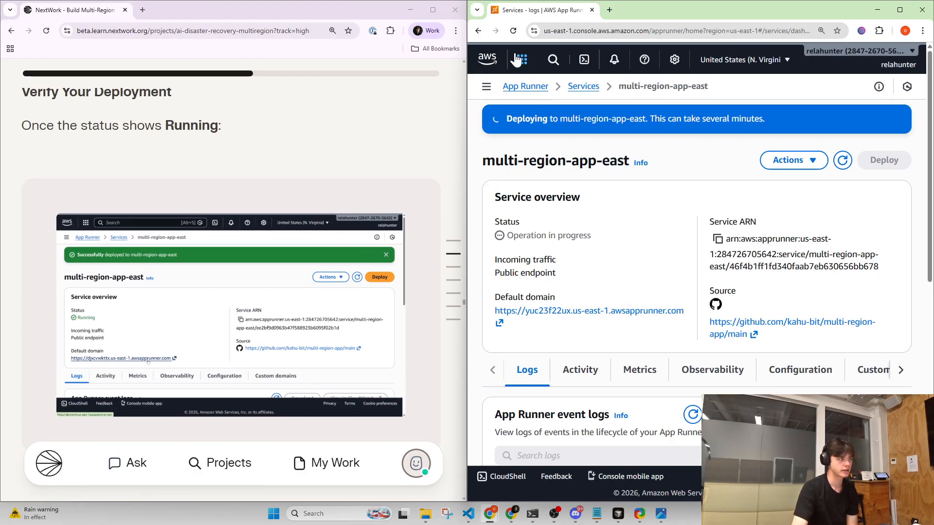
- Reload the multi-region-app-east service page and open its default domain URL in a new tab
{"action": "left_click", "coordinate": [514, 32]}
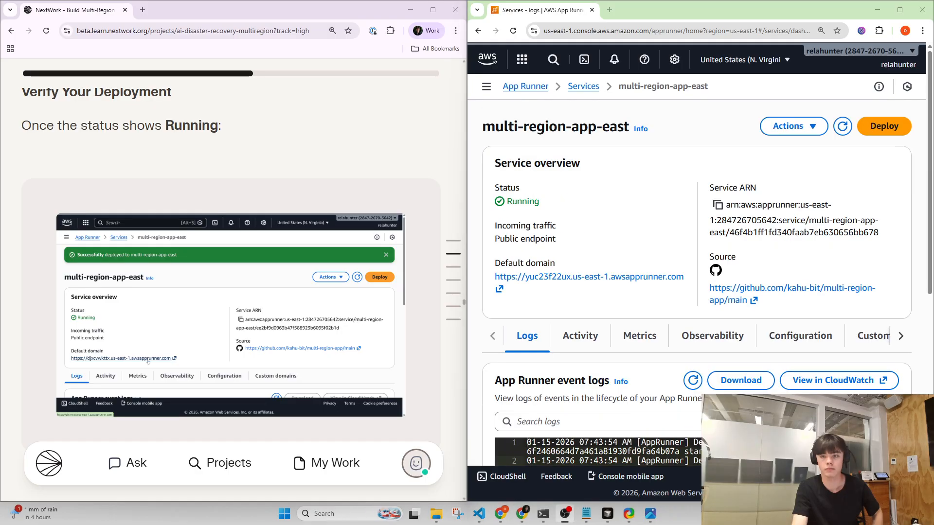
{"action": "left_click", "coordinate": [513, 31]}
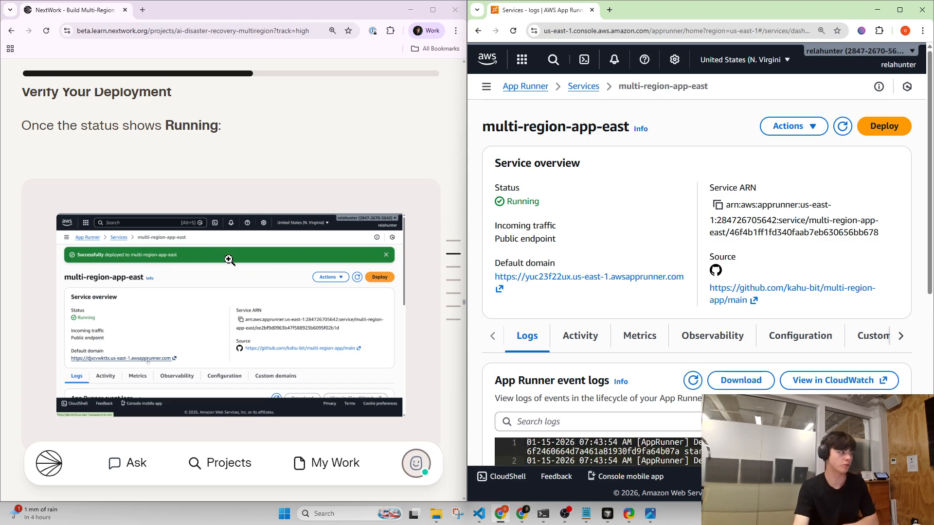
{"action": "middle_click", "coordinate": [604, 277]}
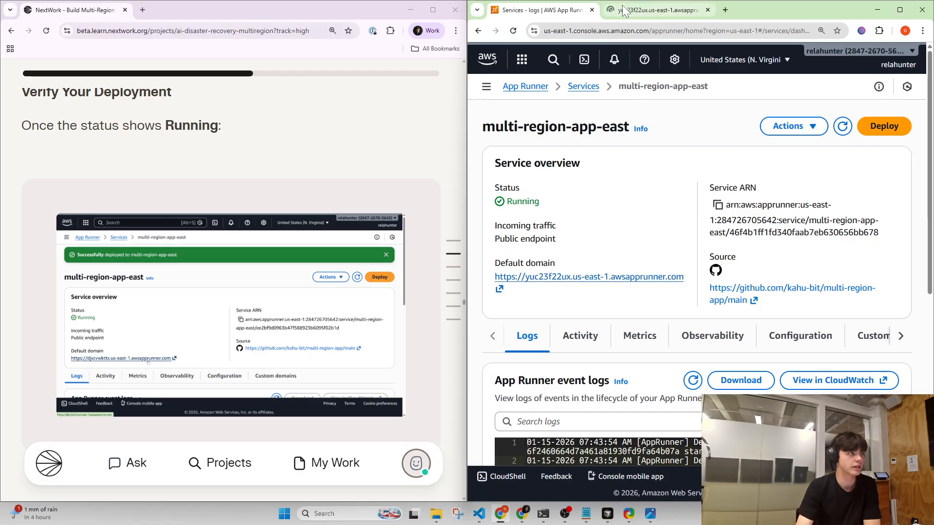
{"action": "left_click", "coordinate": [627, 11]}
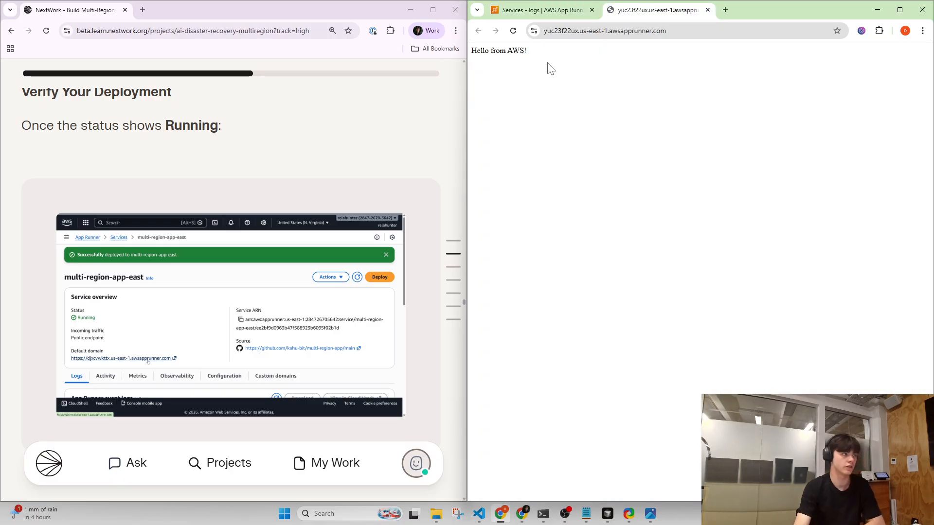
- Enlarge the deployed app's page so its greeting is displayed in large text
{"action": "key", "text": "ctrl+plus"}
{"action": "key", "text": "ctrl+plus"}
{"action": "key", "text": "ctrl+plus"}
{"action": "key", "text": "ctrl+plus"}
{"action": "key", "text": "ctrl+plus"}
{"action": "key", "text": "ctrl+plus"}
{"action": "key", "text": "ctrl+plus"}
{"action": "key", "text": "ctrl+plus"}
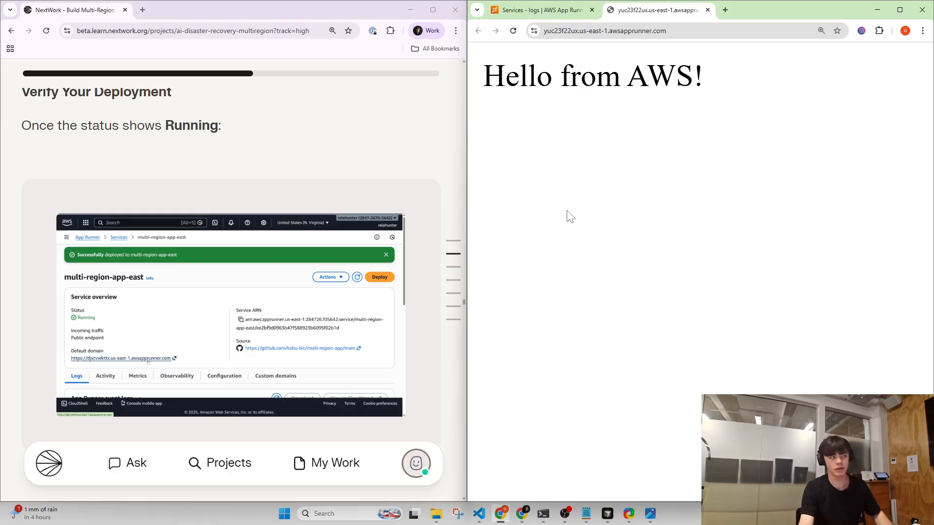
- Compare the deployed page with the guide's default domain example and read on to the screenshot upload task
{"action": "scroll", "coordinate": [277, 271], "scroll_direction": "down", "scroll_amount": 8}
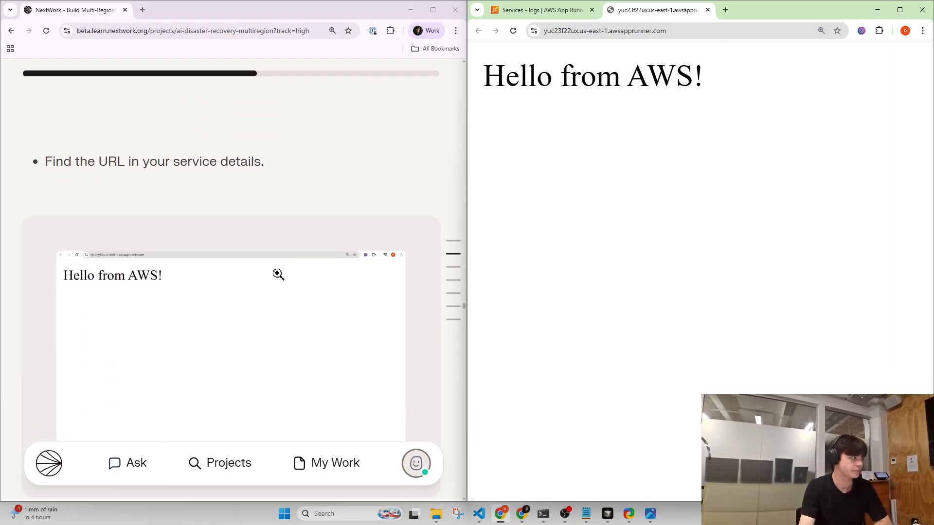
{"action": "scroll", "coordinate": [276, 277], "scroll_direction": "down", "scroll_amount": 6}
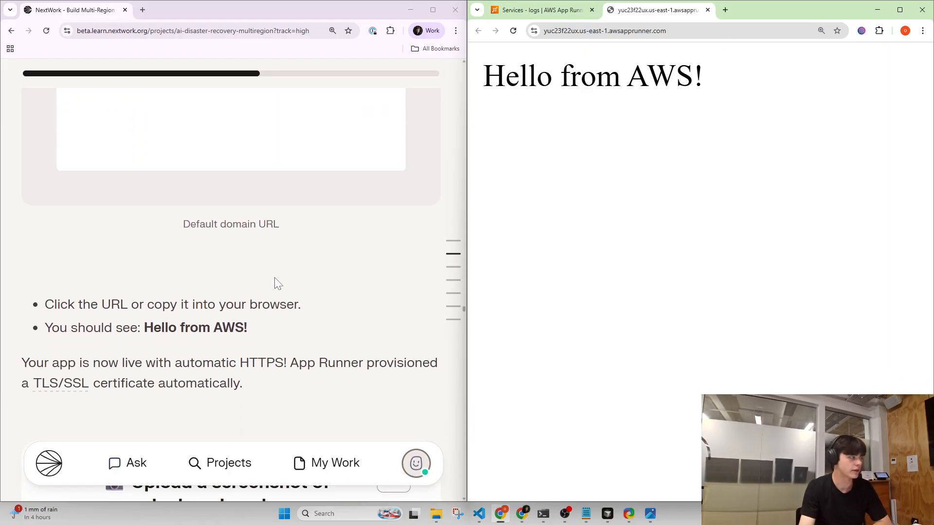
{"action": "scroll", "coordinate": [209, 282], "scroll_direction": "up", "scroll_amount": 4}
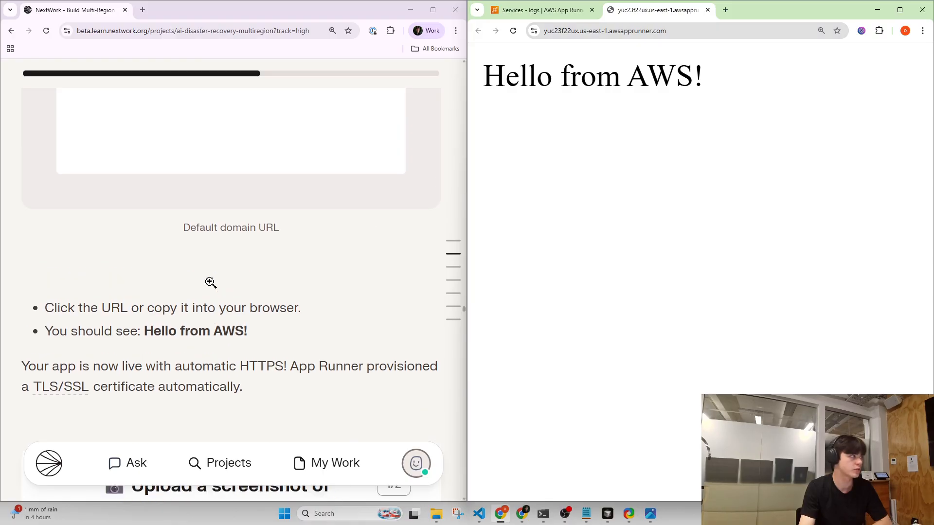
{"action": "left_click", "coordinate": [152, 209]}
{"action": "left_click", "coordinate": [114, 164]}
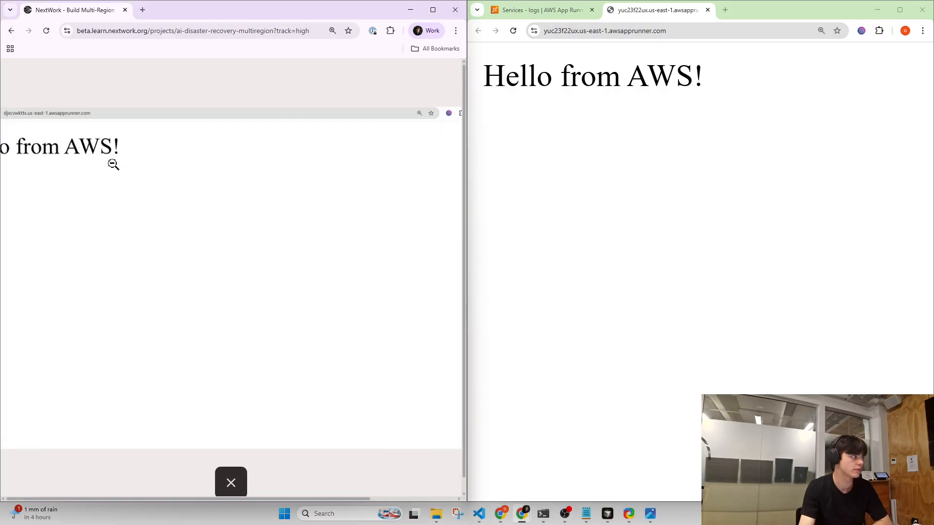
{"action": "left_click", "coordinate": [81, 142]}
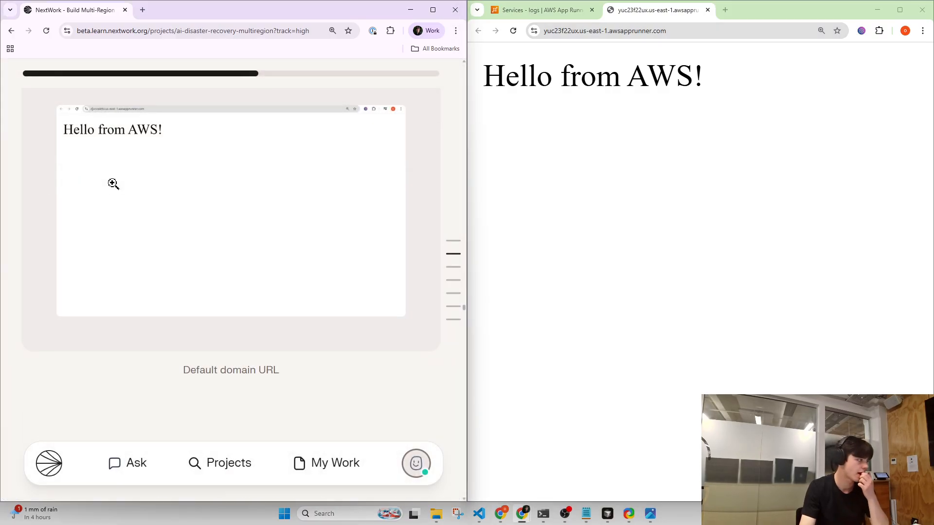
{"action": "scroll", "coordinate": [114, 190], "scroll_direction": "down", "scroll_amount": 4}
{"action": "scroll", "coordinate": [132, 255], "scroll_direction": "down", "scroll_amount": 4}
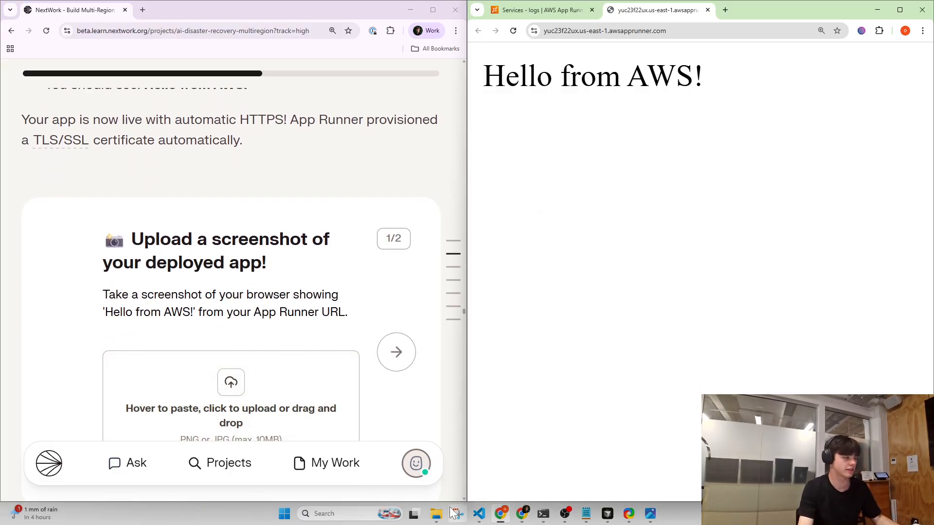
- Try to capture a screenshot of the browser window showing the deployed app for the guide's upload task
{"action": "key", "text": "ctrl+Print"}
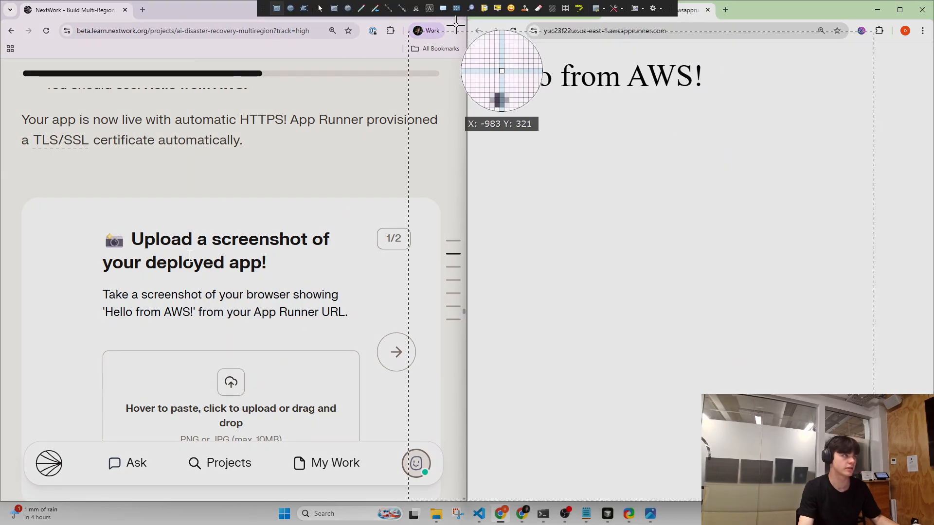
{"action": "left_click_drag", "start_coordinate": [468, 19], "coordinate": [933, 499]}
{"action": "scroll", "coordinate": [234, 340], "scroll_direction": "down", "scroll_amount": 2}
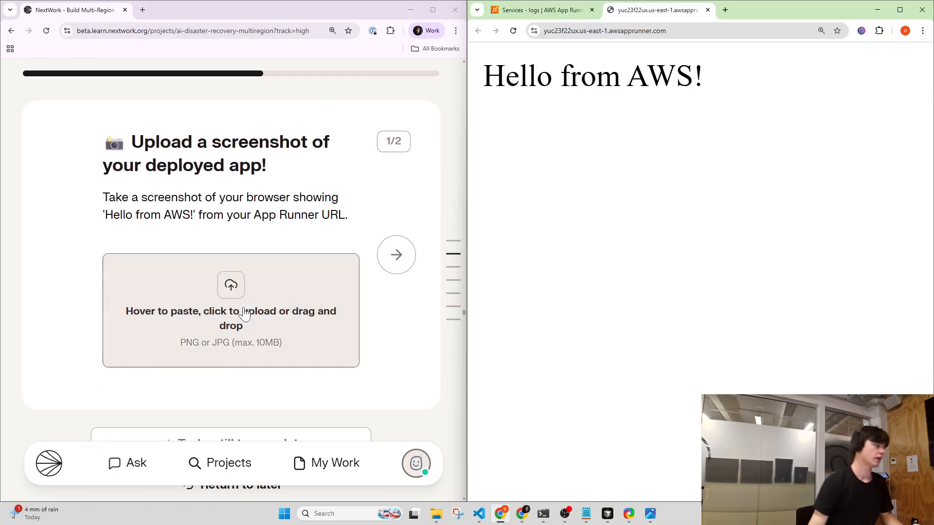
- Reduce the guide page's zoom to 125% and bring the whole screenshot upload task into view
{"action": "left_click", "coordinate": [368, 162]}
{"action": "key", "text": "ctrl+minus"}
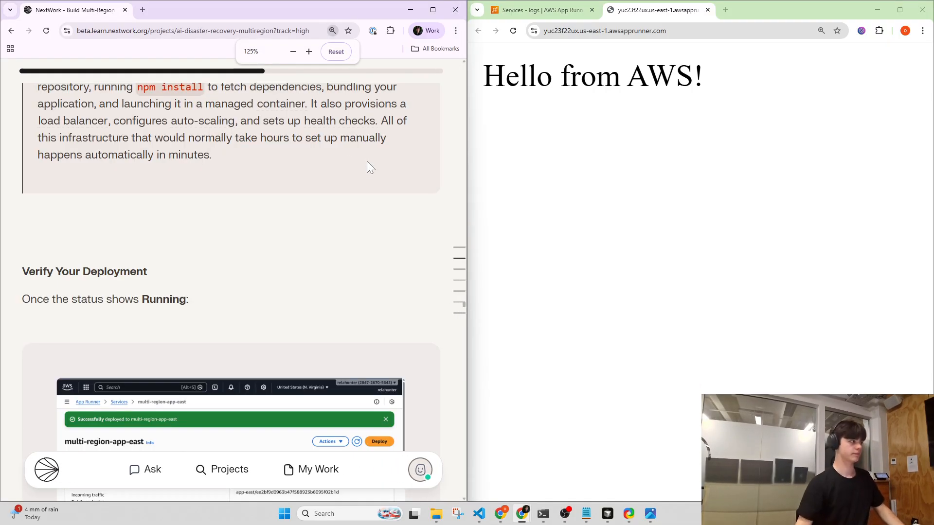
{"action": "scroll", "coordinate": [338, 204], "scroll_direction": "down", "scroll_amount": 15}
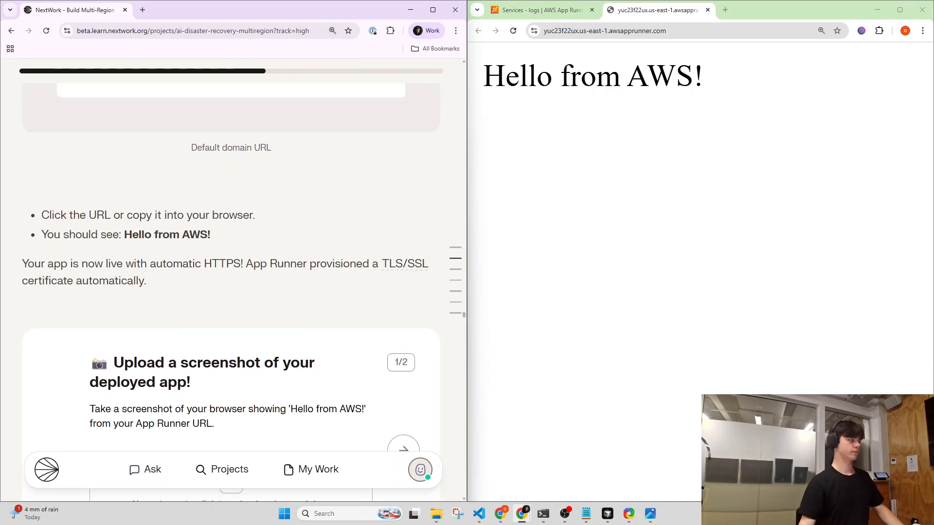
{"action": "scroll", "coordinate": [299, 275], "scroll_direction": "up", "scroll_amount": 4}
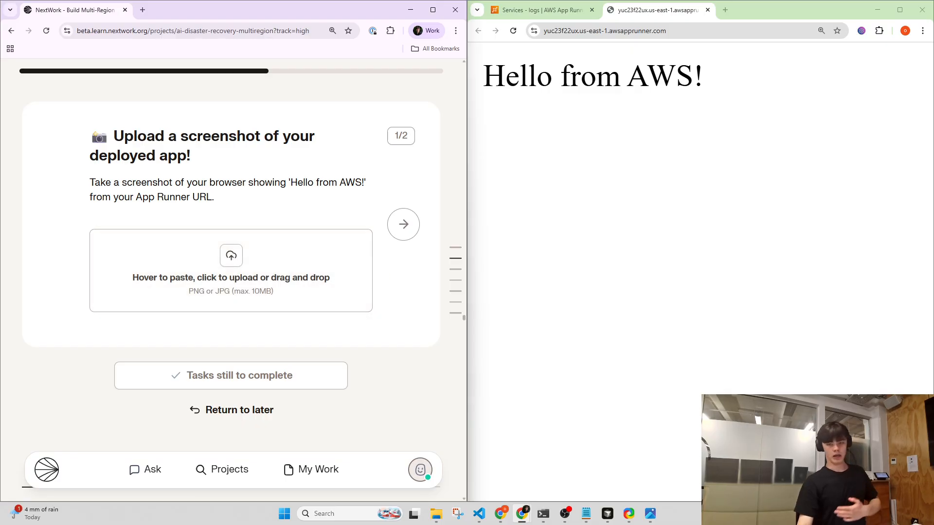
- Capture the browser window showing 'Hello from AWS!' and upload the screenshot to the guide's deployed app task
{"action": "key", "text": "alt+Tab"}
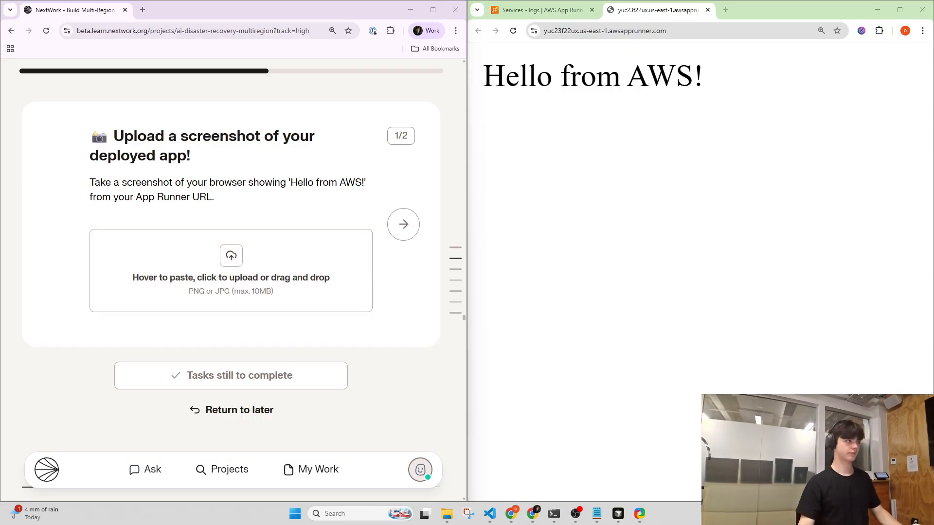
{"action": "key", "text": "super+shift+s"}
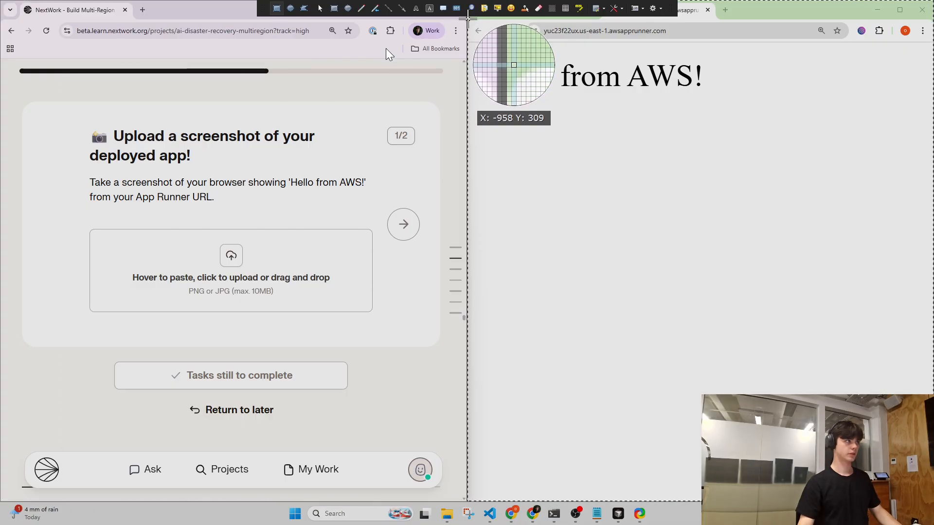
{"action": "left_click_drag", "start_coordinate": [468, 19], "coordinate": [933, 489]}
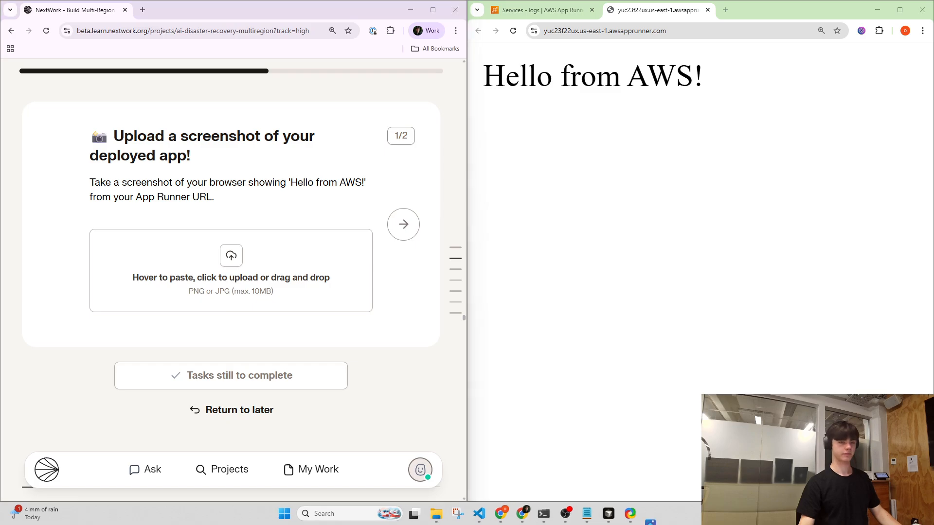
{"action": "left_click_drag", "start_coordinate": [412, 326], "coordinate": [145, 265]}
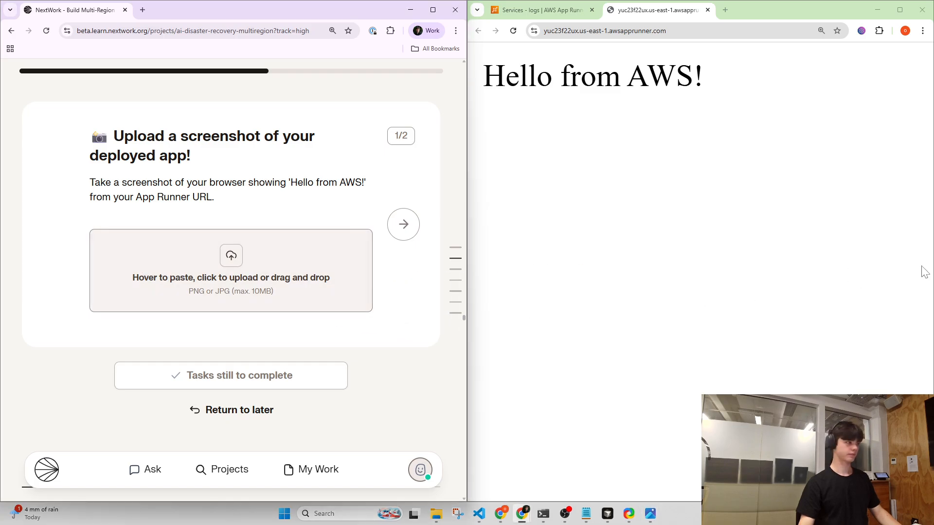
{"action": "left_click_drag", "start_coordinate": [933, 273], "coordinate": [294, 268]}
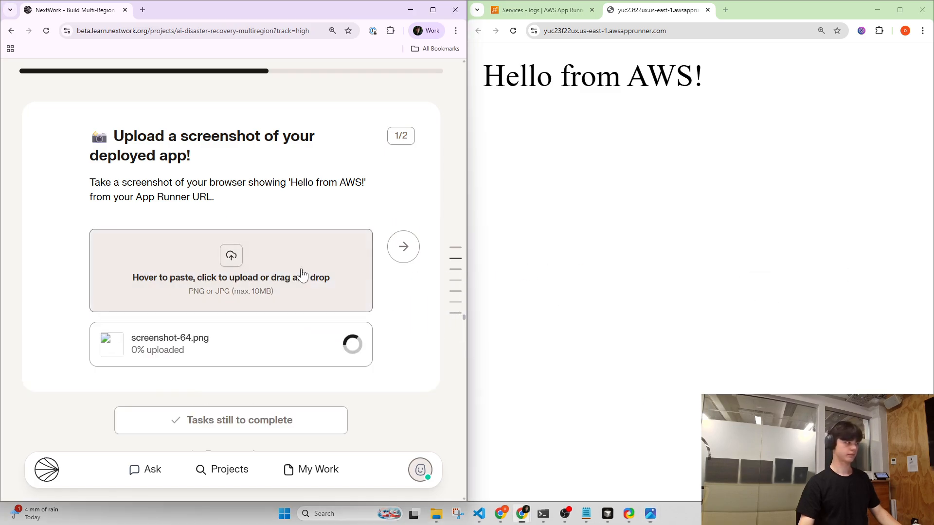
- Go to the second task, on verifying that the app is running, and fill its answer with the suggested text
{"action": "left_click", "coordinate": [393, 233]}
{"action": "left_click_drag", "start_coordinate": [187, 176], "coordinate": [134, 136]}
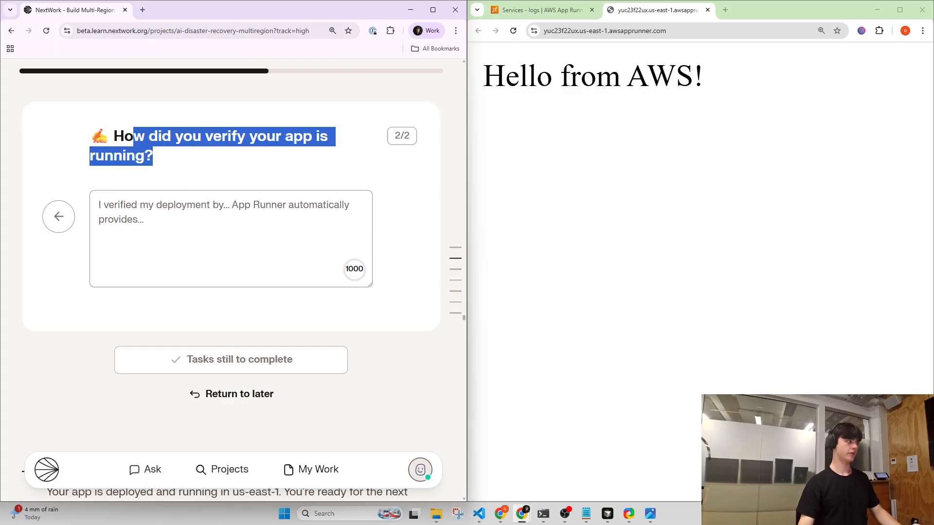
{"action": "left_click", "coordinate": [194, 233]}
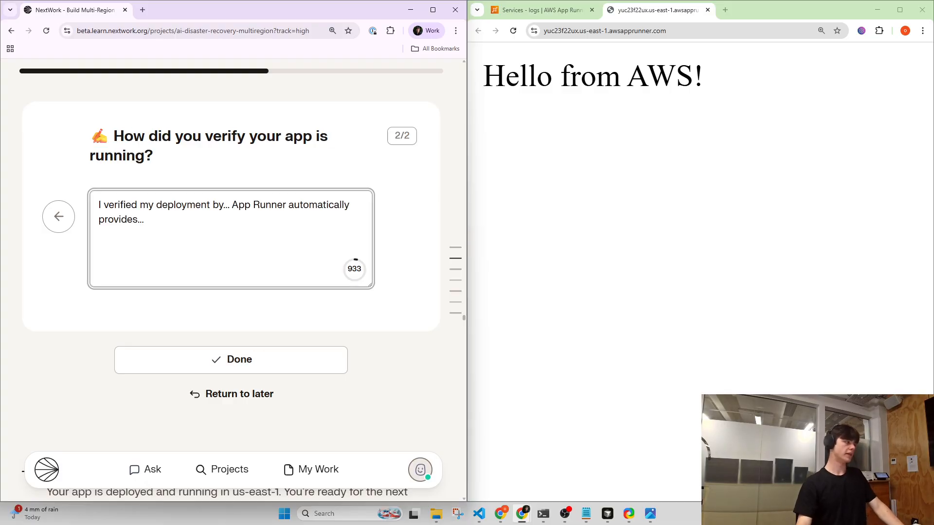
- Complete the answer's opening so it reads "I verified my deployment by going to my live domain:"
{"action": "key", "text": "ctrl+Left"}
{"action": "key", "text": "ctrl+Left"}
{"action": "key", "text": "ctrl+Left"}
{"action": "key", "text": "ctrl+Left"}
{"action": "key", "text": "ctrl+Left"}
{"action": "key", "text": "Left"}
{"action": "key", "text": "BackSpace"}
{"action": "key", "text": "BackSpace"}
{"action": "key", "text": "BackSpace"}
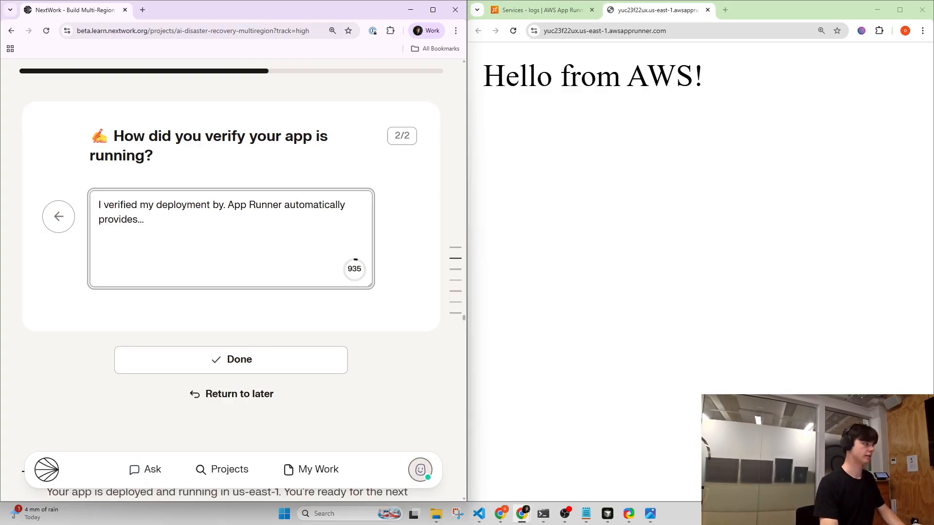
{"action": "type", "text": "open"}
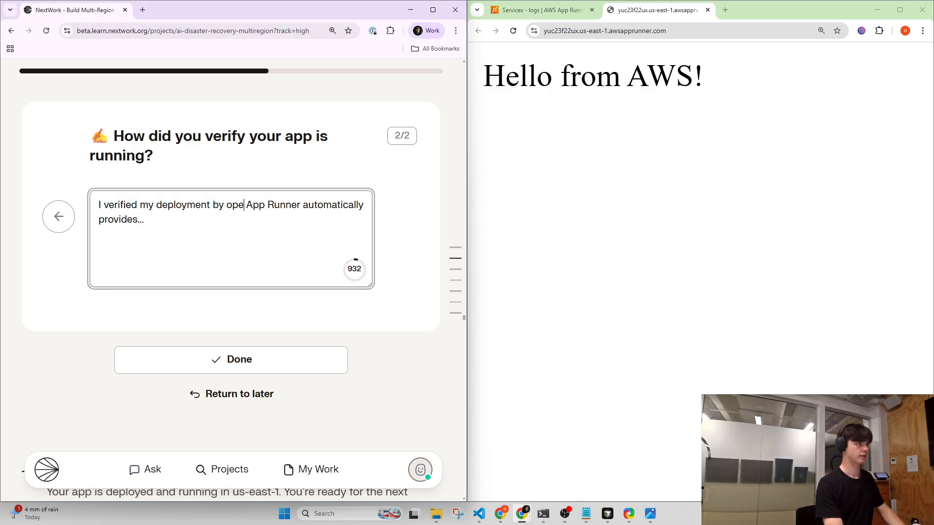
{"action": "key", "text": "BackSpace"}
{"action": "key", "text": "BackSpace"}
{"action": "key", "text": "BackSpace"}
{"action": "key", "text": "BackSpace"}
{"action": "type", "text": "going to my live "}
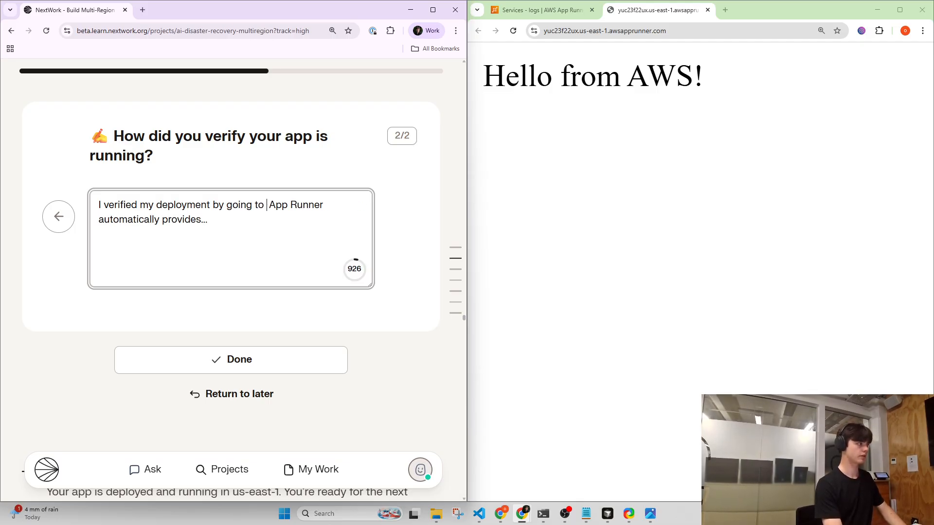
{"action": "type", "text": "domain:"}
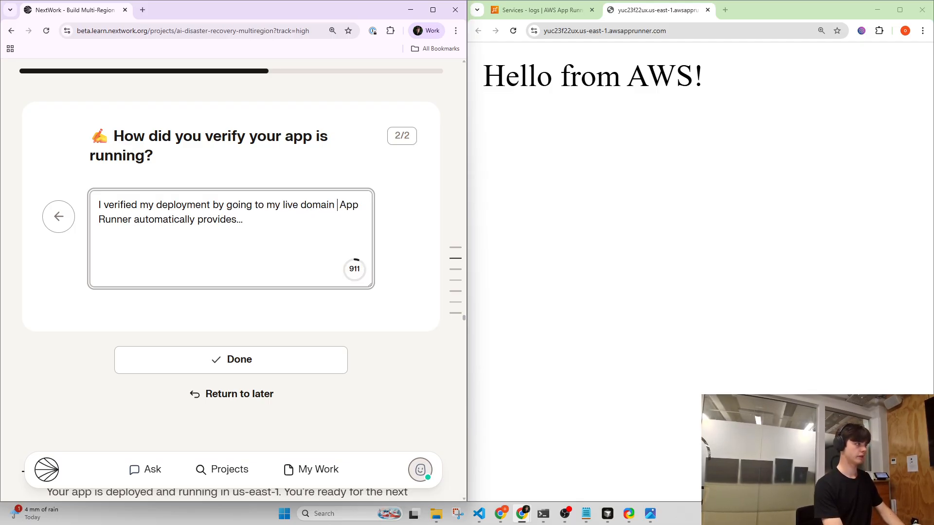
{"action": "left_click", "coordinate": [608, 30]}
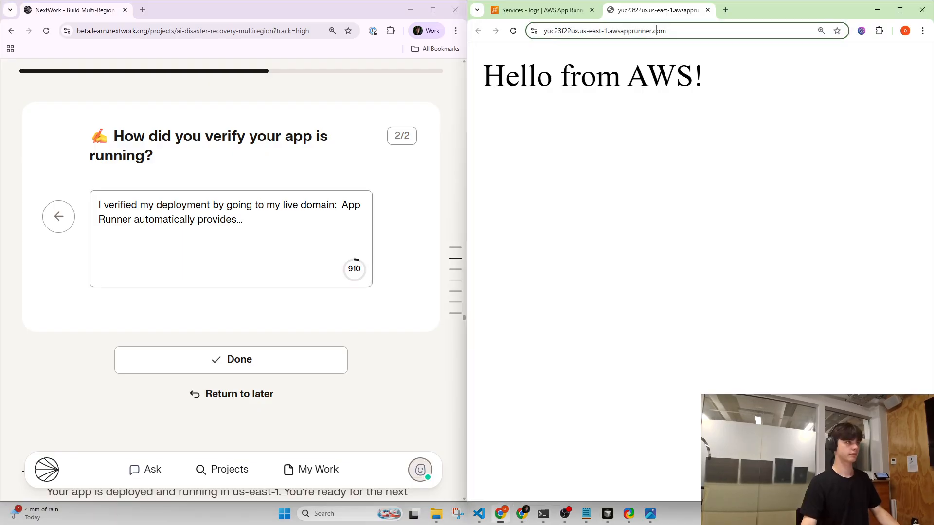
{"action": "key", "text": "ctrl+c"}
{"action": "key", "text": "alt+Tab"}
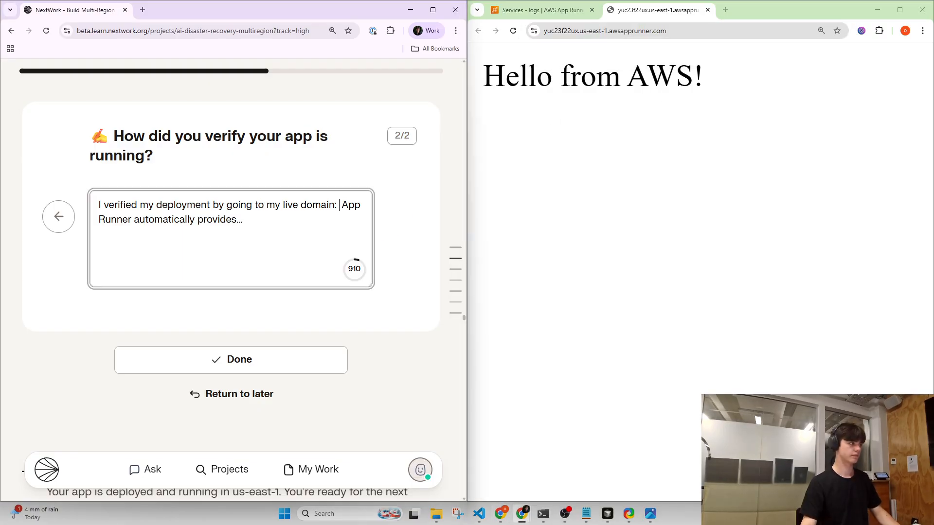
{"action": "key", "text": "ctrl+v"}
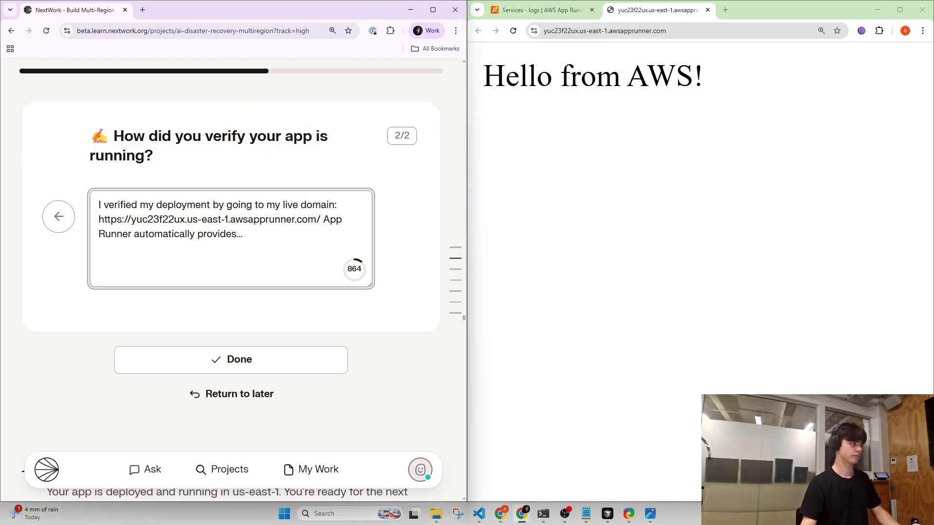
- Continue the answer after the address with "and checking it has "Hello from AWS"."
{"action": "type", "text": ".com/"}
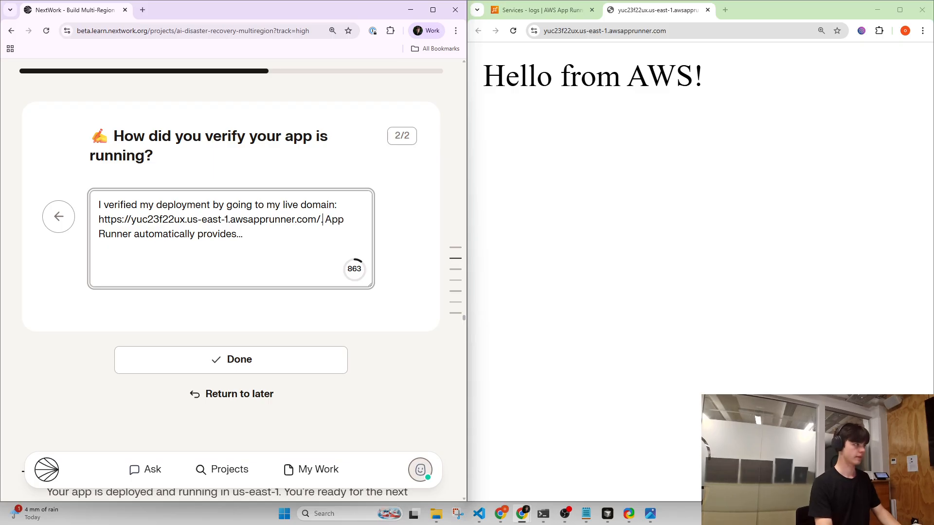
{"action": "type", "text": " and checking"}
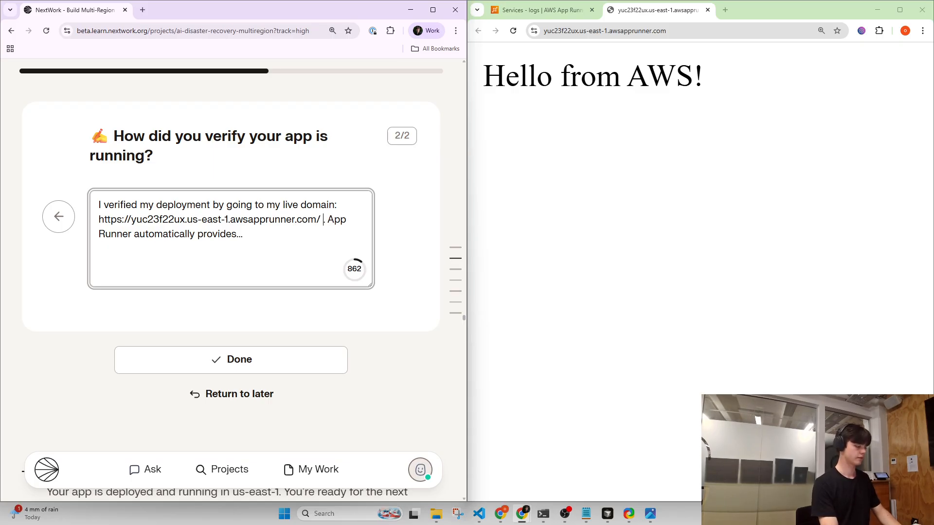
{"action": "type", "text": " it has \"Hello"}
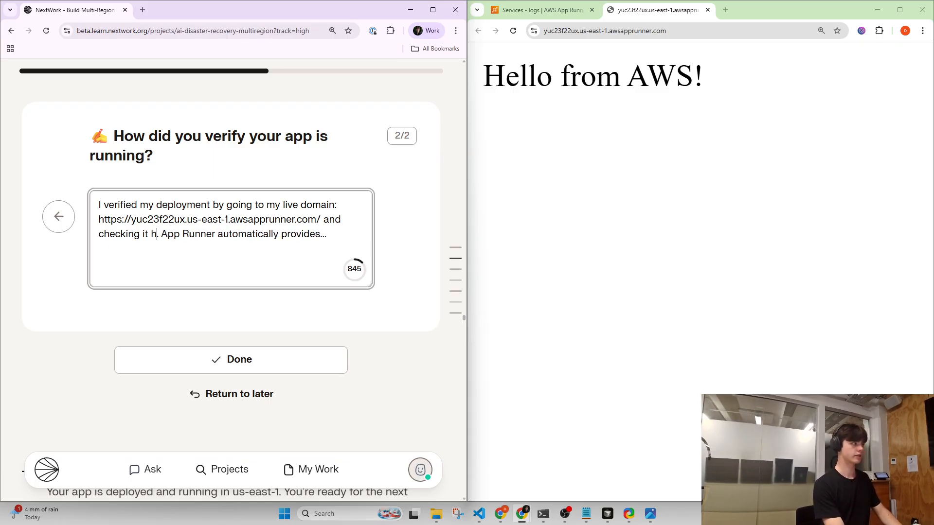
{"action": "type", "text": "\""}
{"action": "key", "text": "Left"}
{"action": "type", "text": "Hello"}
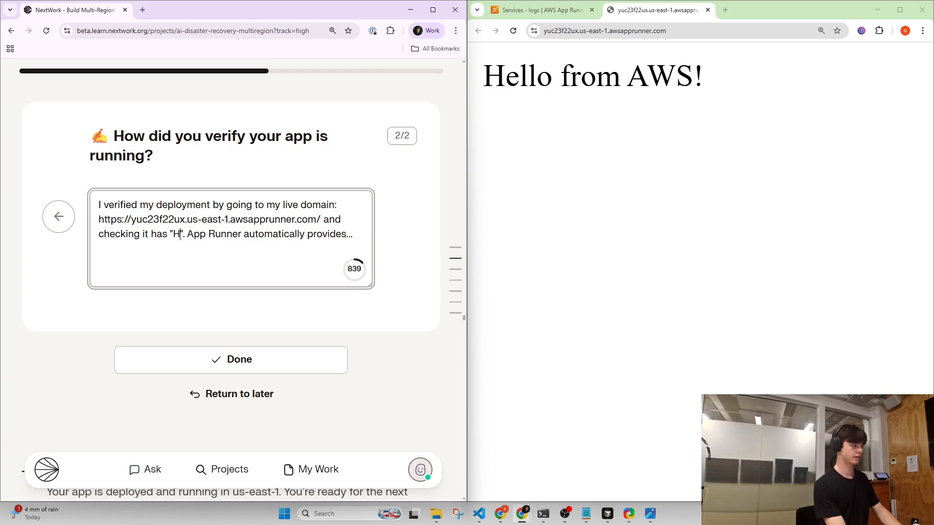
{"action": "type", "text": " from AS"}
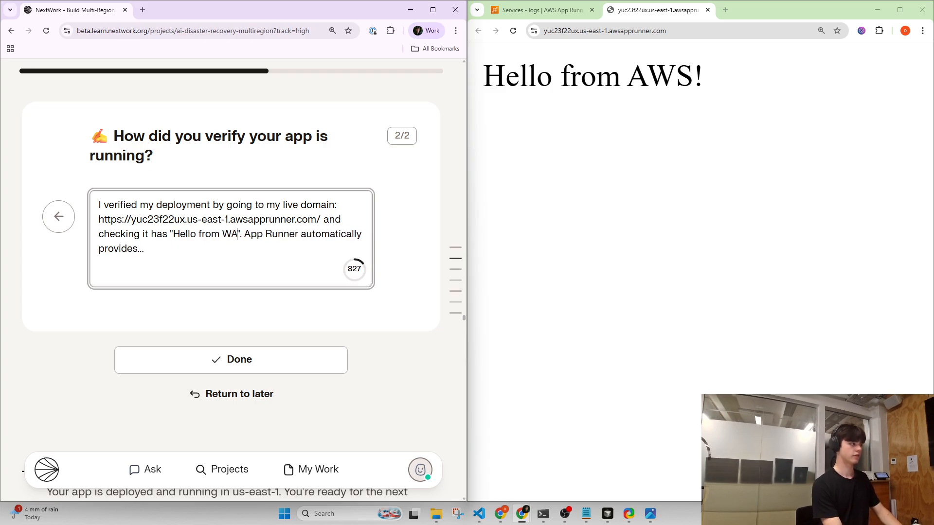
{"action": "key", "text": "BackSpace"}
{"action": "type", "text": "WS"}
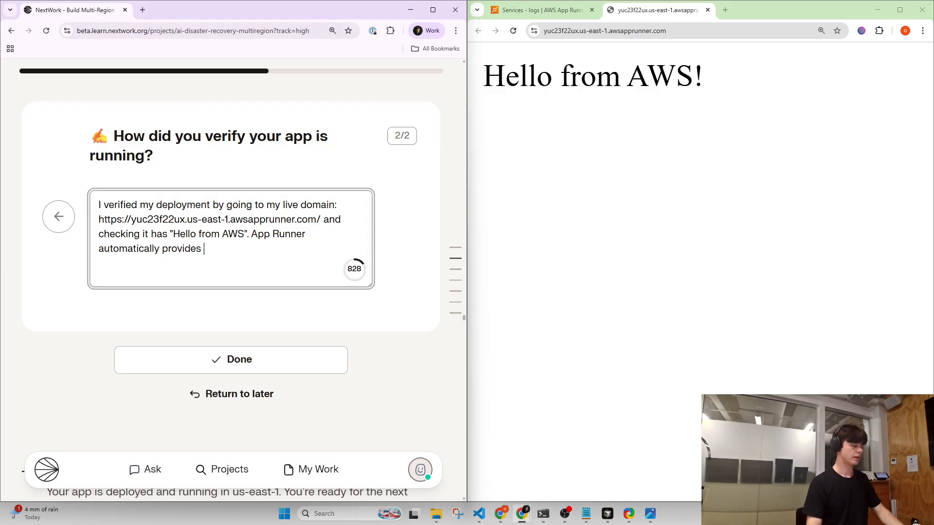
- Complete the answer's last sentence so it reads "App Runner automatically provides HTTPS and TLS/SSL certificate."
{"action": "scroll", "coordinate": [55, 144], "scroll_direction": "up", "scroll_amount": 5}
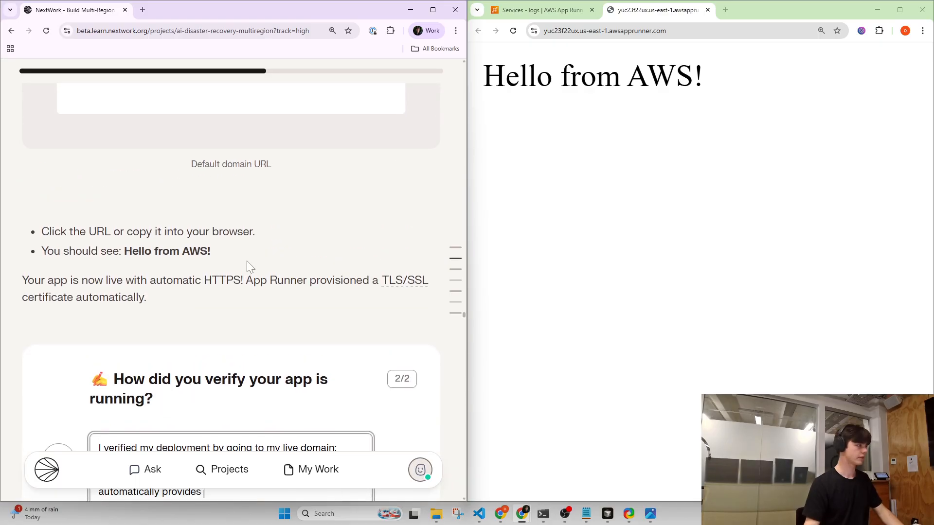
{"action": "scroll", "coordinate": [246, 260], "scroll_direction": "down", "scroll_amount": 2}
{"action": "scroll", "coordinate": [210, 275], "scroll_direction": "down", "scroll_amount": 1}
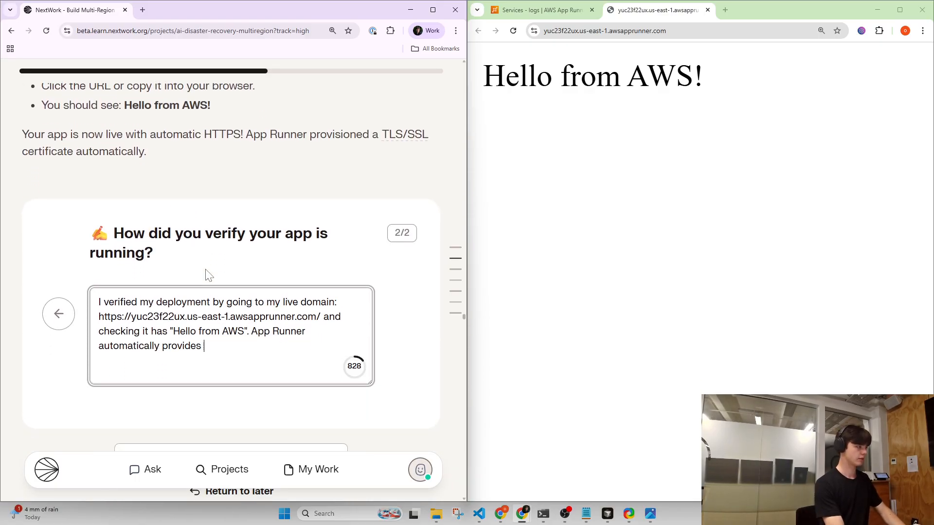
{"action": "type", "text": "HTTPS"}
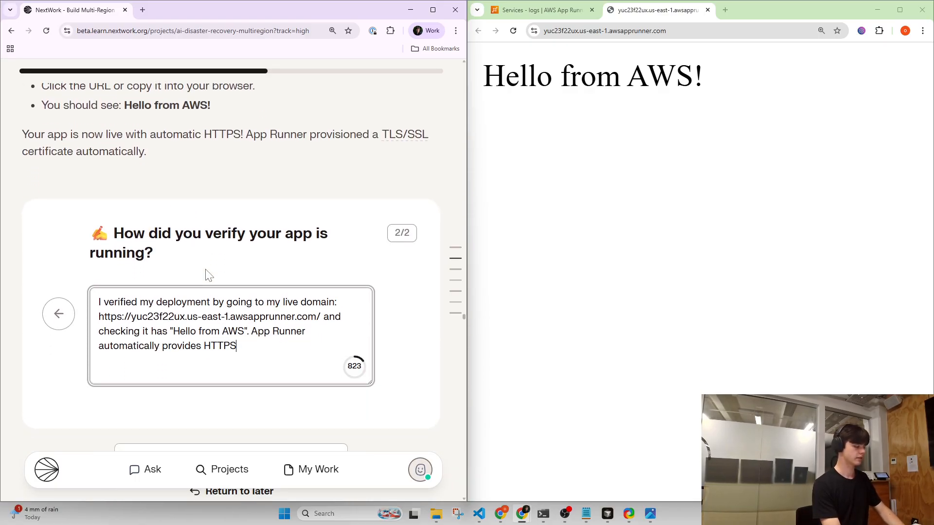
{"action": "type", "text": " and TLS "}
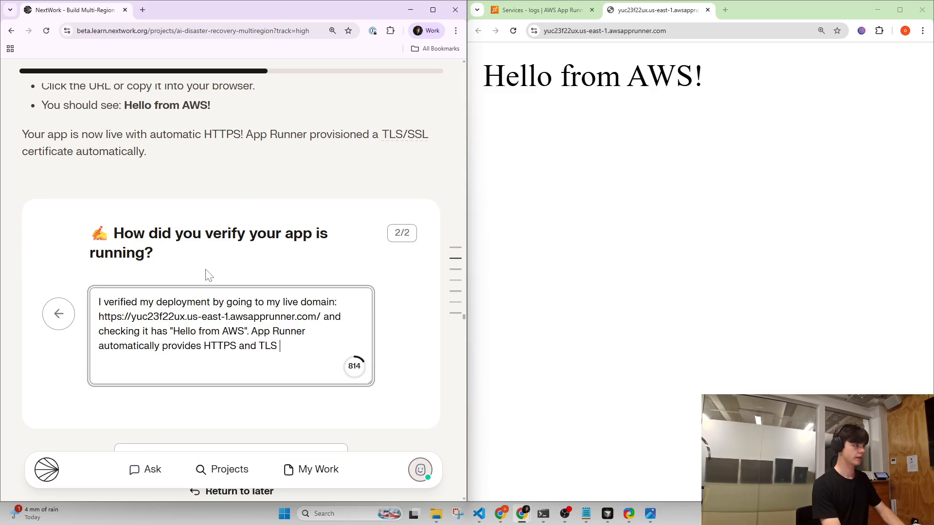
{"action": "type", "text": "/SSL "}
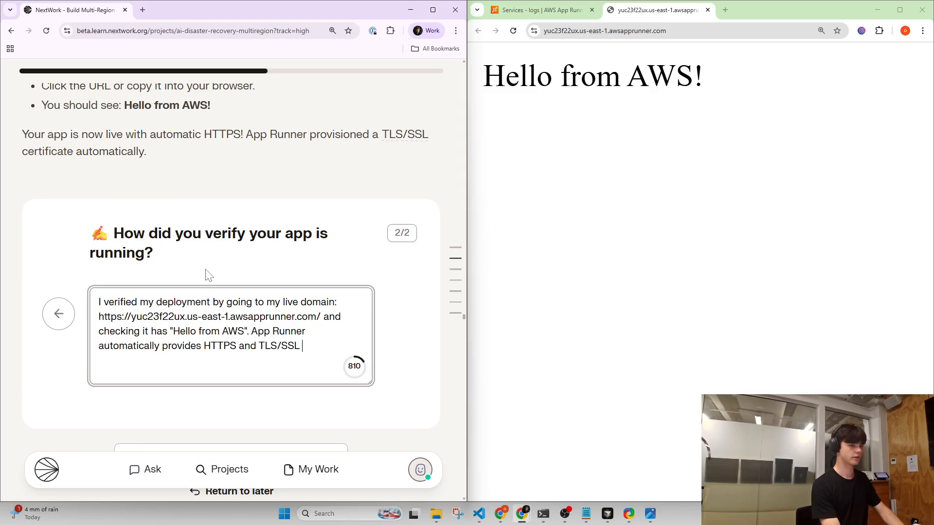
{"action": "type", "text": "cer"}
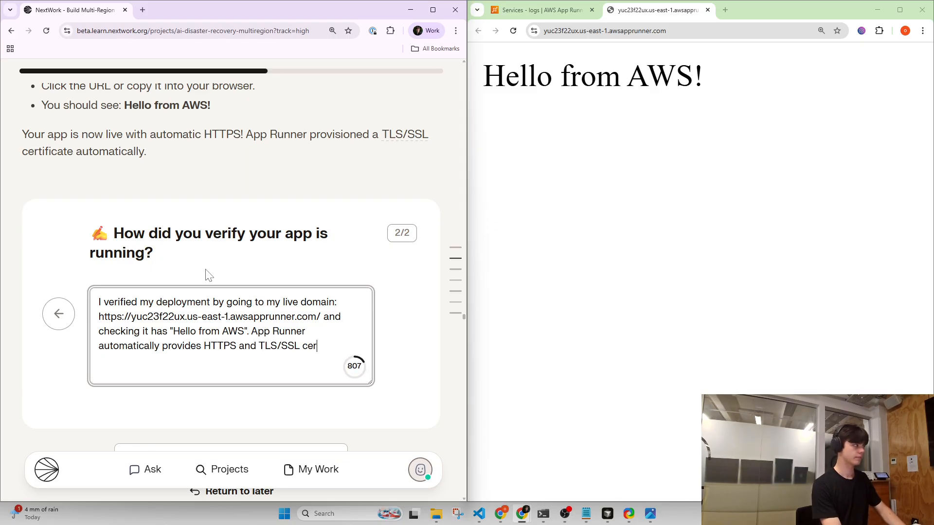
{"action": "type", "text": "tificate"}
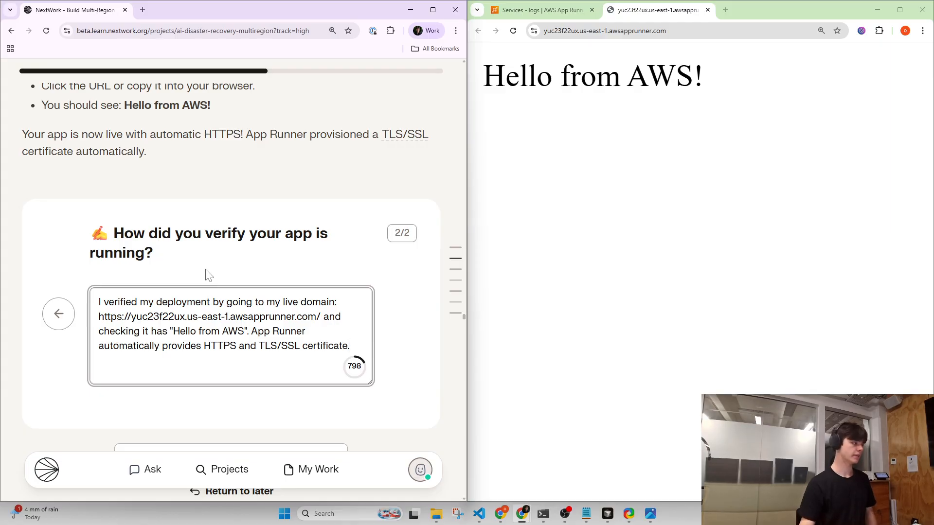
- Insert "a" before "TLS/SSL certificate" in the answer and mark the task as done
{"action": "left_click_drag", "start_coordinate": [257, 332], "coordinate": [294, 346]}
{"action": "left_click", "coordinate": [295, 346]}
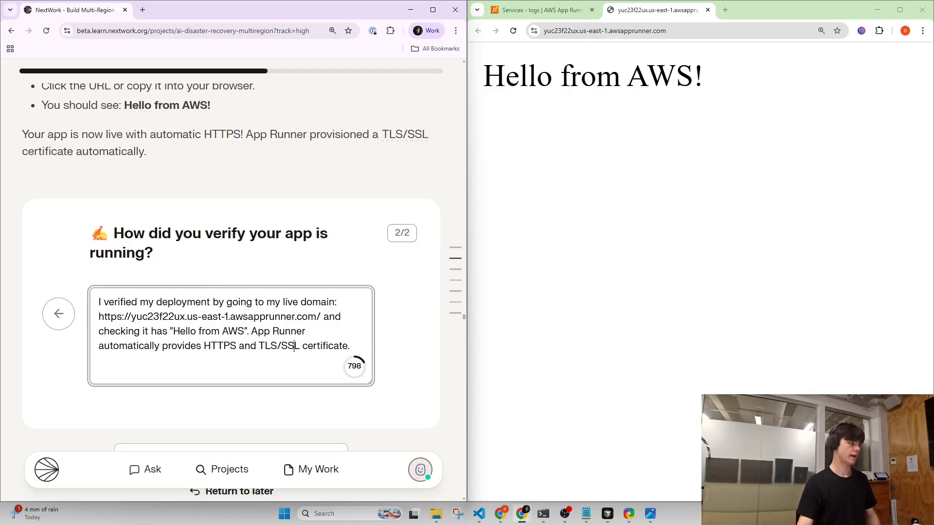
{"action": "left_click_drag", "start_coordinate": [133, 346], "coordinate": [196, 346]}
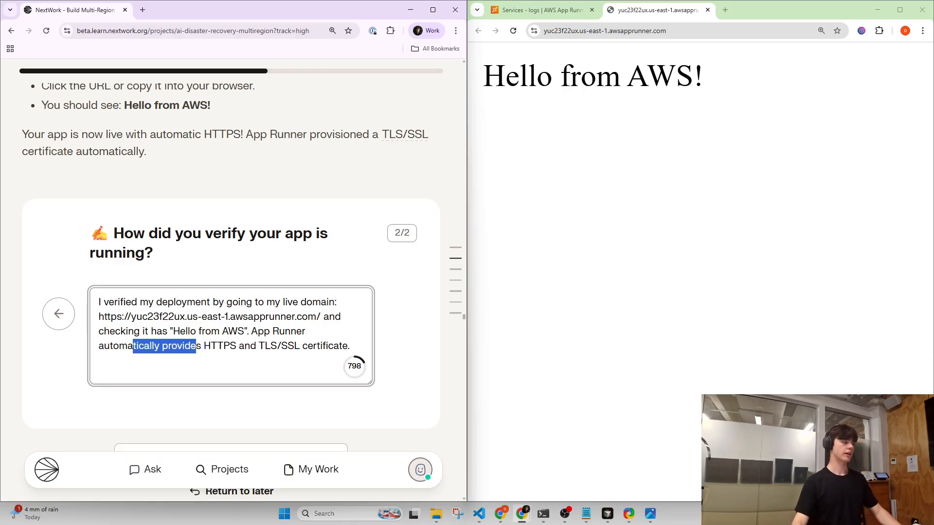
{"action": "left_click", "coordinate": [259, 346]}
{"action": "type", "text": "a"}
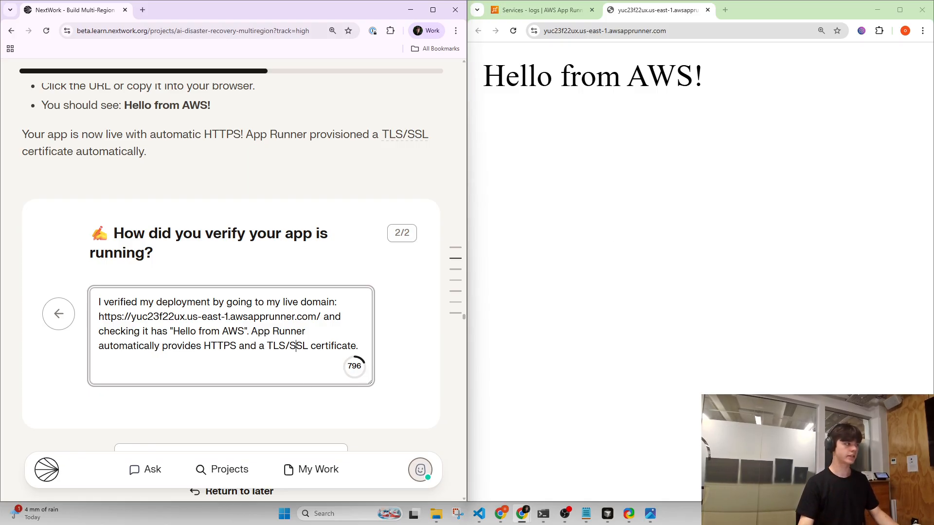
{"action": "scroll", "coordinate": [267, 334], "scroll_direction": "down", "scroll_amount": 3}
{"action": "left_click", "coordinate": [272, 316]}
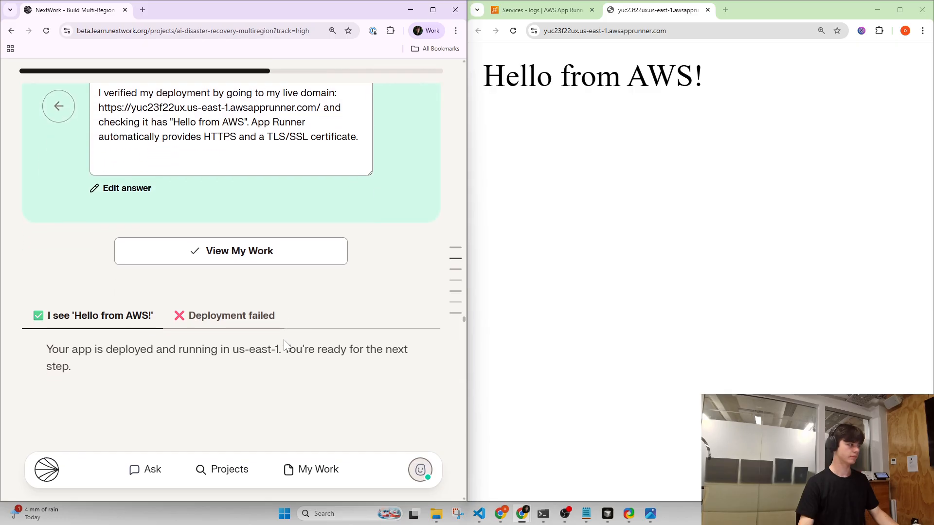
- Review the guide's troubleshooting advice for a failed deployment, then return to the 'Hello from AWS!' success section
{"action": "left_click", "coordinate": [232, 282]}
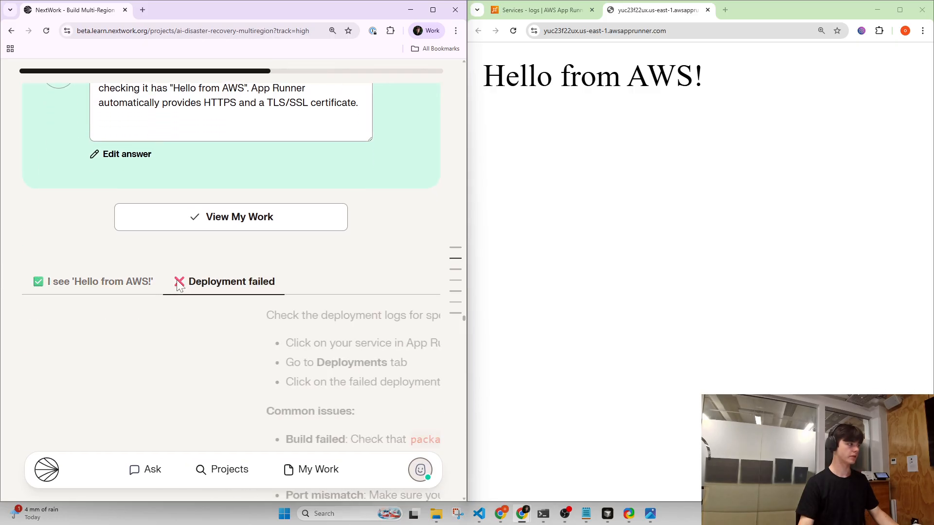
{"action": "scroll", "coordinate": [231, 282], "scroll_direction": "down", "scroll_amount": 2}
{"action": "left_click_drag", "start_coordinate": [67, 217], "coordinate": [173, 287]}
{"action": "scroll", "coordinate": [175, 298], "scroll_direction": "down", "scroll_amount": 3}
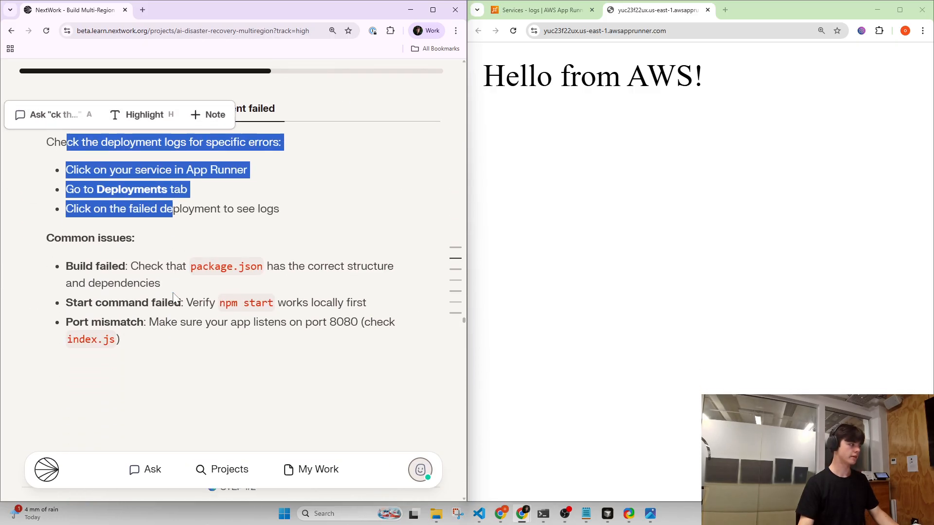
{"action": "scroll", "coordinate": [174, 298], "scroll_direction": "up", "scroll_amount": 2}
{"action": "scroll", "coordinate": [174, 298], "scroll_direction": "up", "scroll_amount": 2}
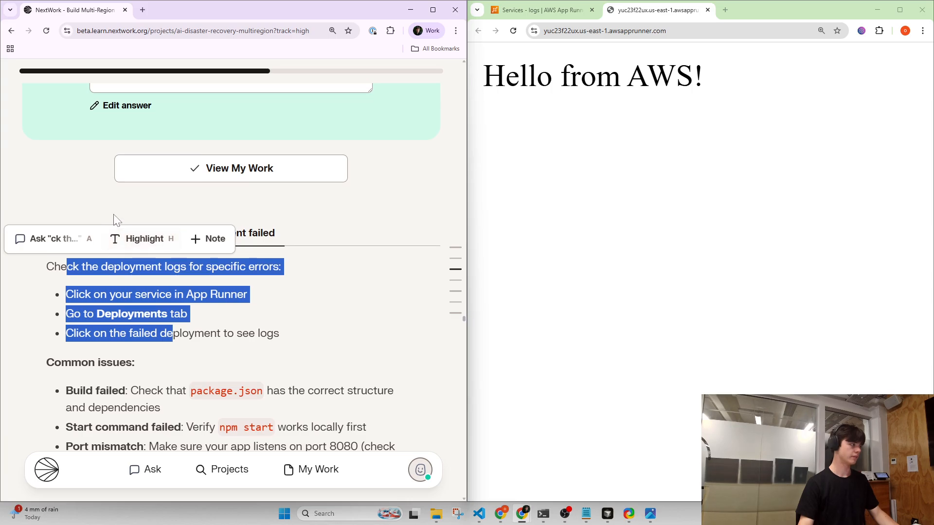
{"action": "left_click", "coordinate": [115, 237]}
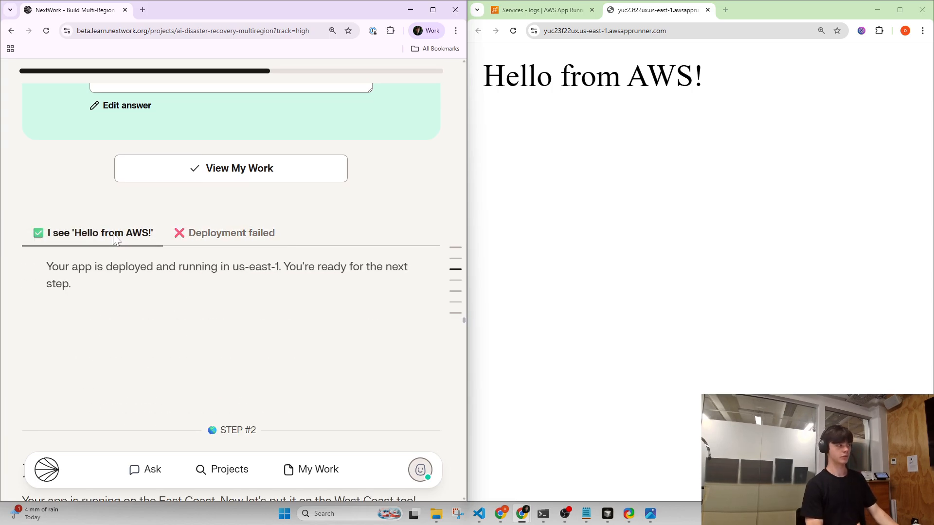
- Open the guide's Ask assistant, narrow its pane to view it beside the guide, and close it
{"action": "left_click", "coordinate": [133, 468]}
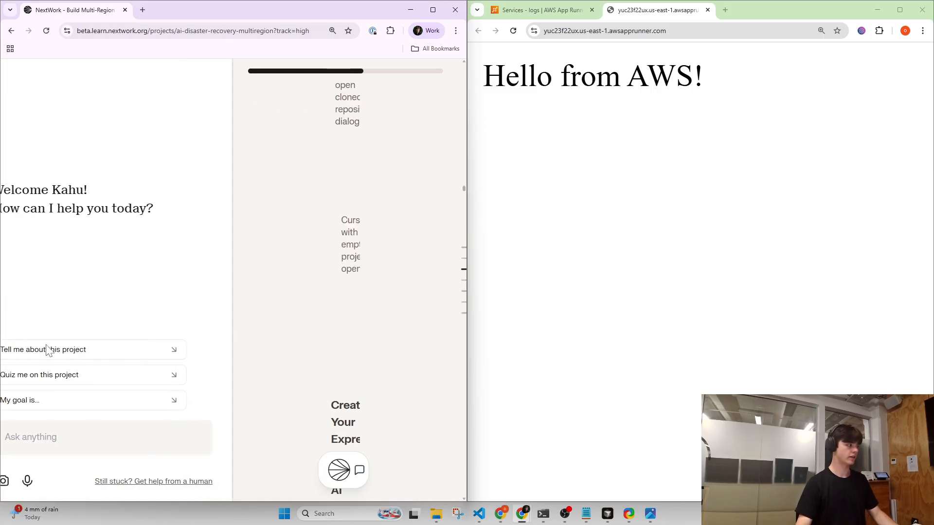
{"action": "left_click_drag", "start_coordinate": [234, 229], "coordinate": [69, 238]}
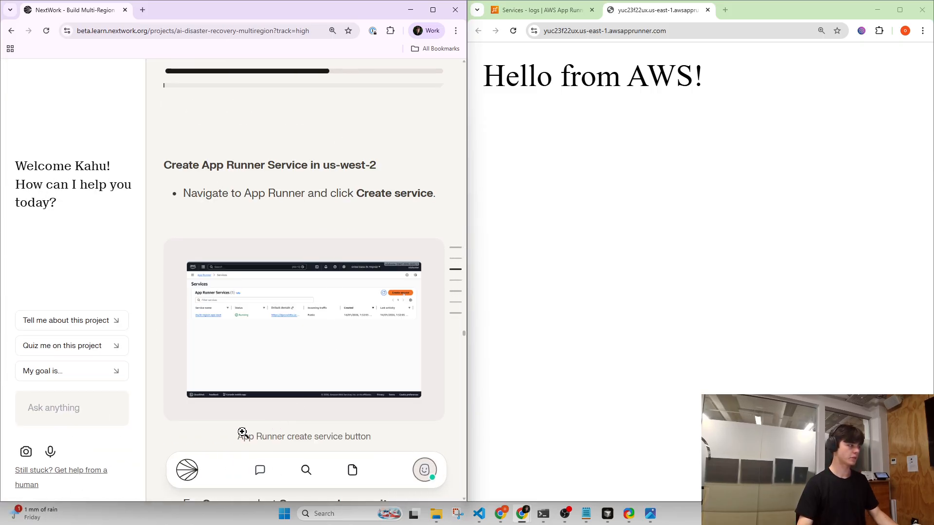
{"action": "left_click", "coordinate": [260, 470]}
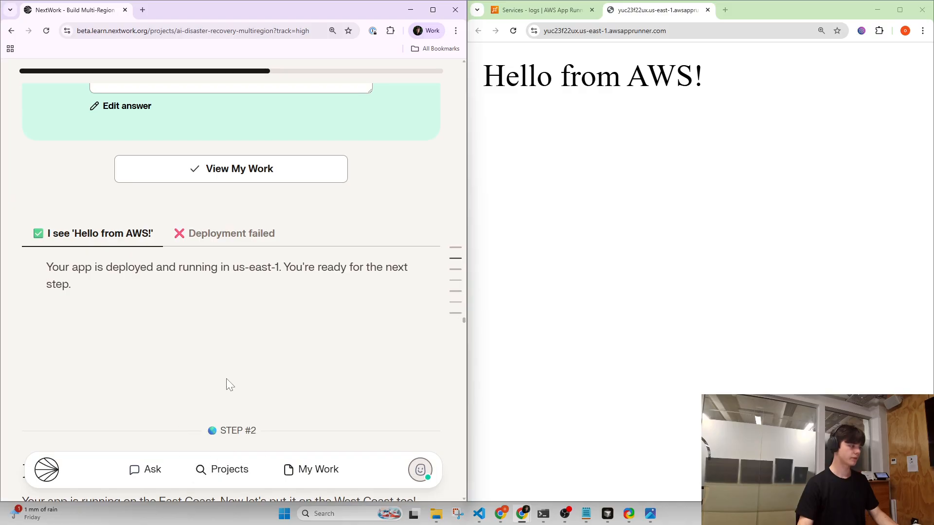
- Advance the guide to Step #2, Expand to Oregon (us-west-2), and open the App Runner services list in the AWS console
{"action": "scroll", "coordinate": [227, 379], "scroll_direction": "up", "scroll_amount": 2}
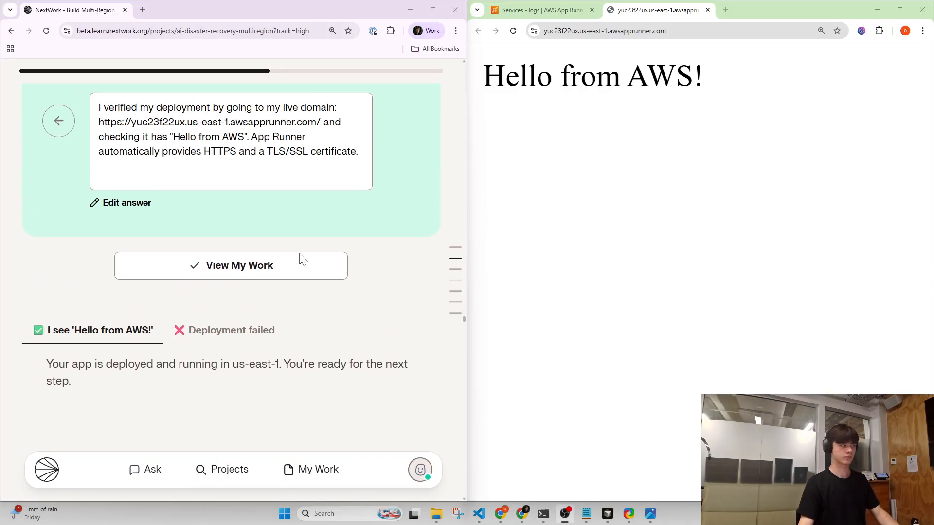
{"action": "scroll", "coordinate": [241, 263], "scroll_direction": "down", "scroll_amount": 2}
{"action": "scroll", "coordinate": [241, 263], "scroll_direction": "down", "scroll_amount": 6}
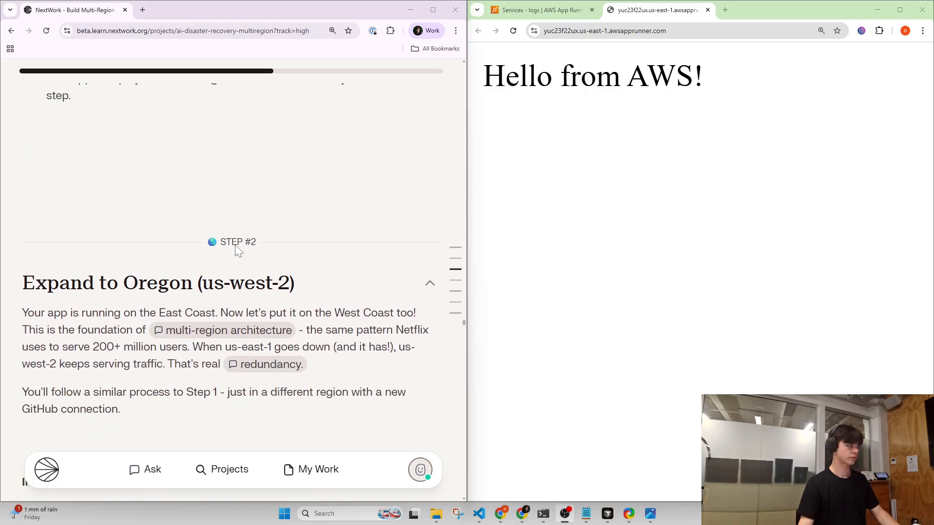
{"action": "left_click", "coordinate": [560, 10]}
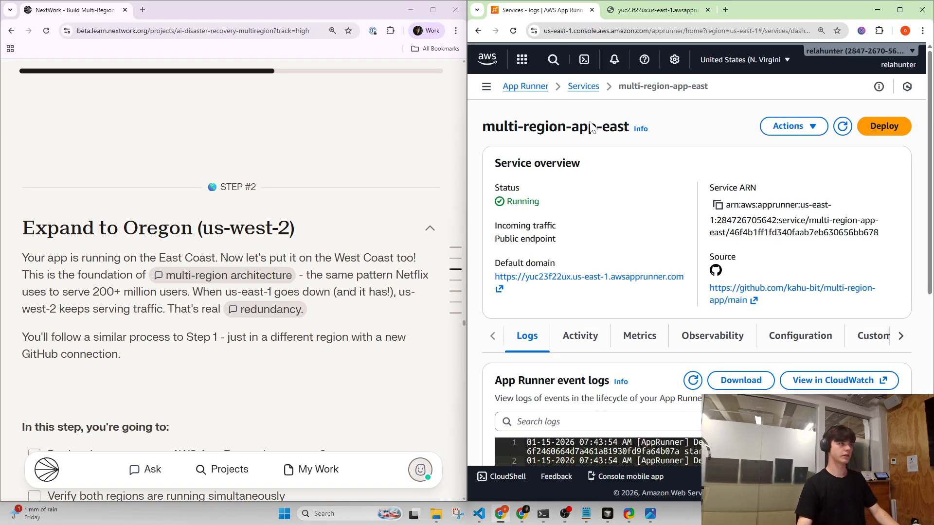
{"action": "left_click", "coordinate": [528, 88]}
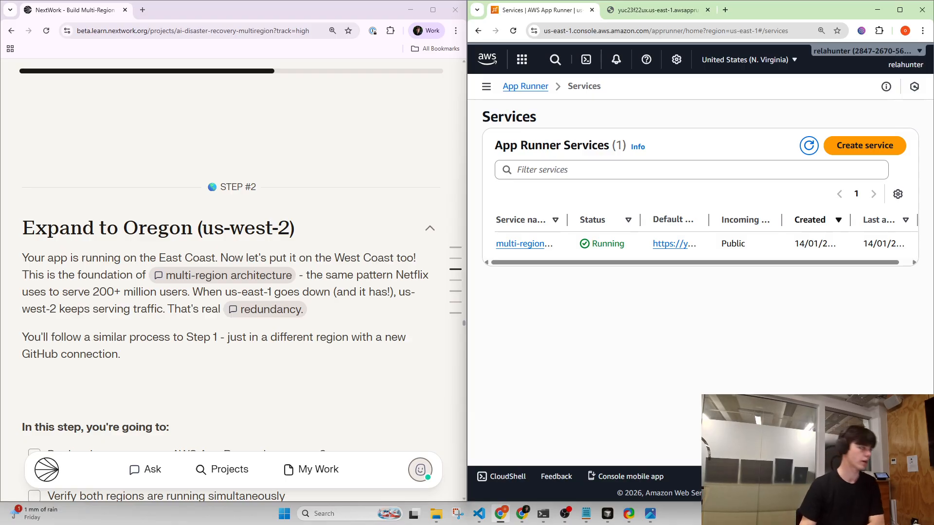
- Go to the guide's "What are we doing in this step?" task and fill its answer with the suggested text
{"action": "scroll", "coordinate": [299, 288], "scroll_direction": "down", "scroll_amount": 1}
{"action": "scroll", "coordinate": [298, 288], "scroll_direction": "down", "scroll_amount": 1}
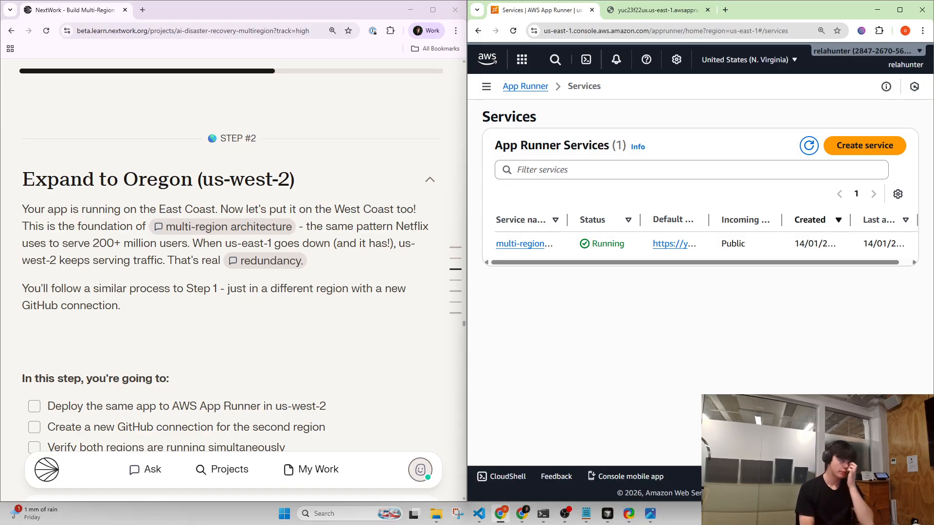
{"action": "scroll", "coordinate": [137, 254], "scroll_direction": "down", "scroll_amount": 5}
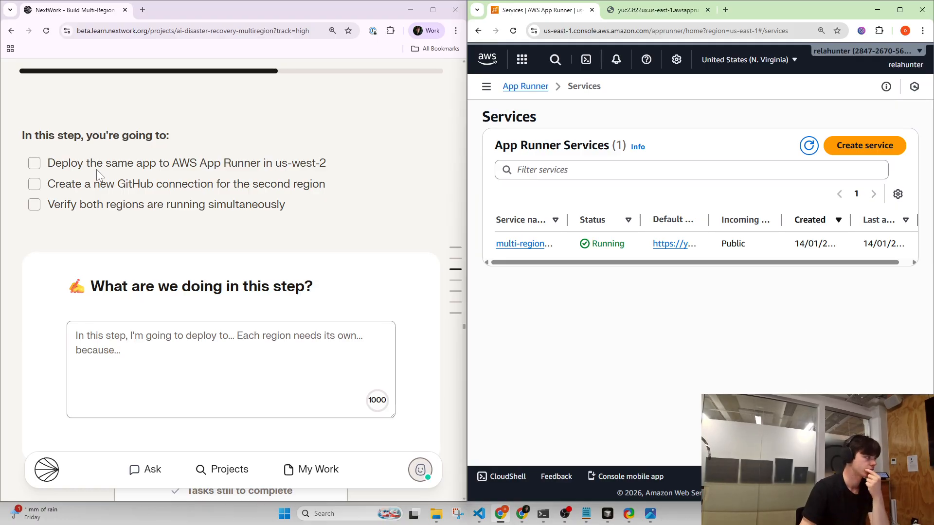
{"action": "left_click_drag", "start_coordinate": [87, 288], "coordinate": [274, 289]}
{"action": "left_click", "coordinate": [277, 301]}
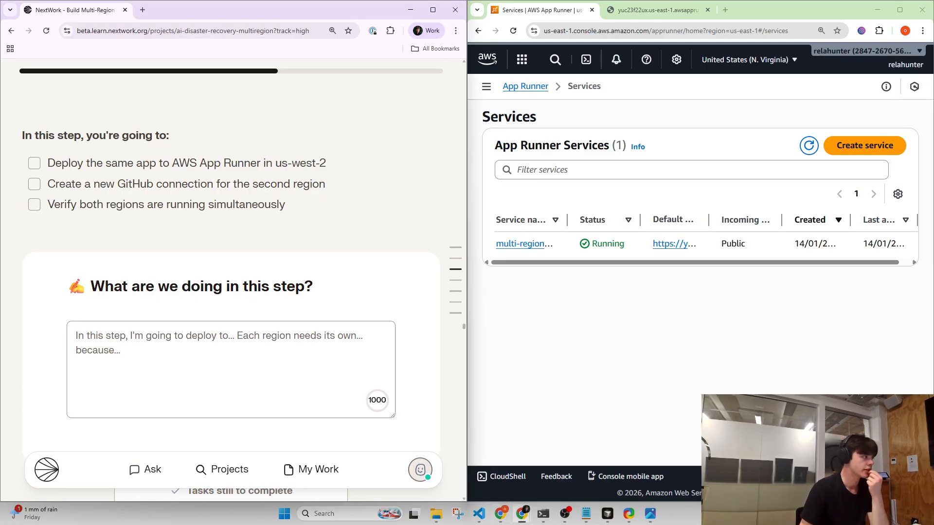
{"action": "left_click", "coordinate": [234, 361]}
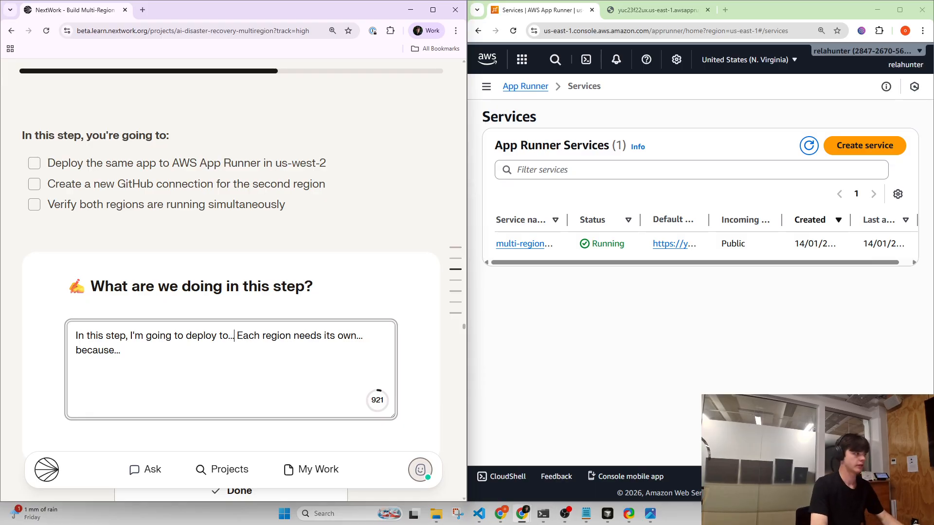
- Complete the answer's first sentence so it reads "deploy to the same web app to a different region (US-west-2)."
{"action": "key", "text": "BackSpace"}
{"action": "key", "text": "BackSpace"}
{"action": "key", "text": "BackSpace"}
{"action": "type", "text": "the same "}
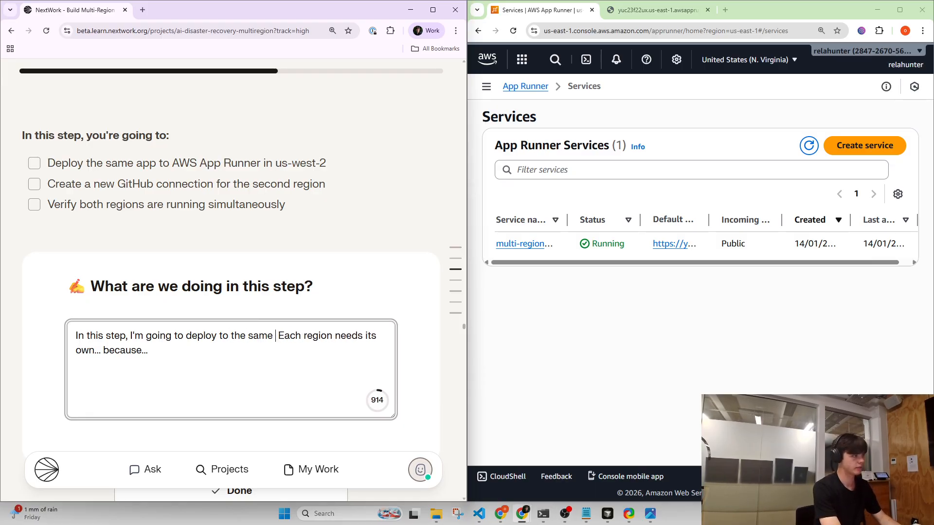
{"action": "type", "text": "web app to a diff "}
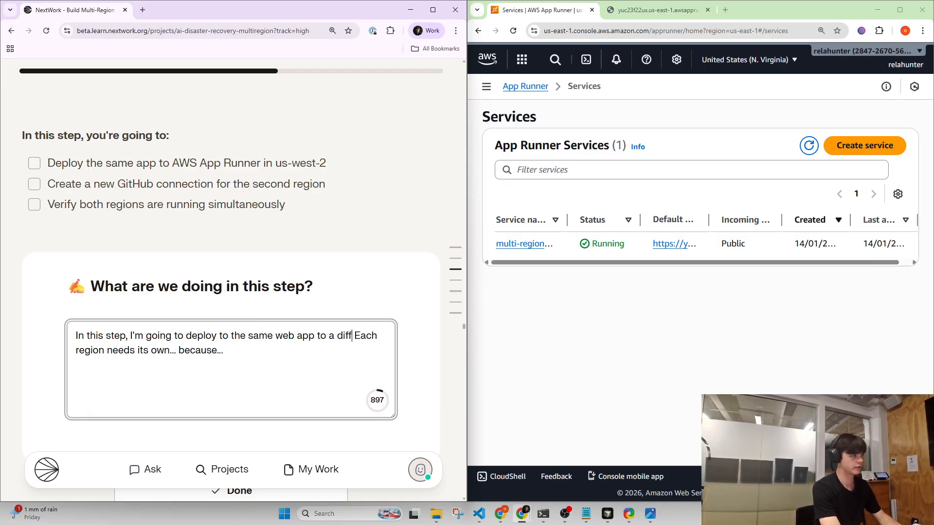
{"action": "type", "text": "erent region ()"}
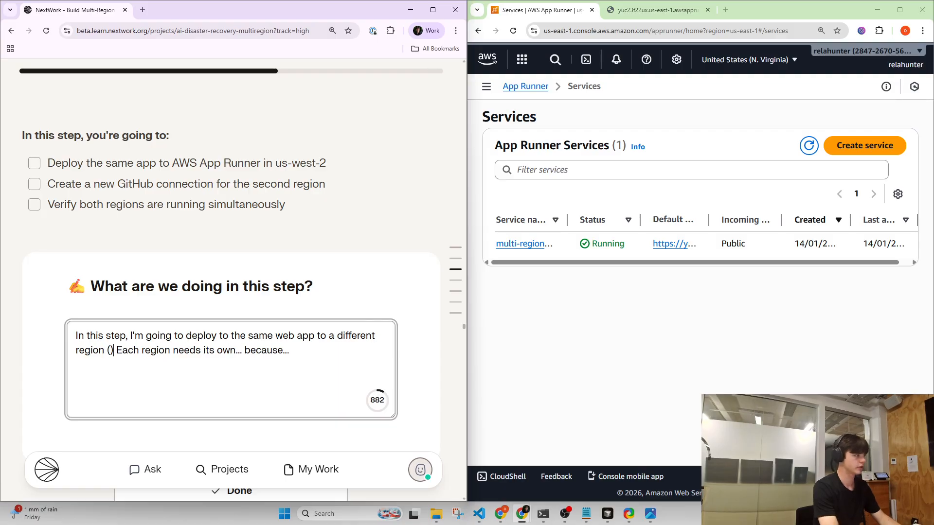
{"action": "key", "text": "Left"}
{"action": "type", "text": "us"}
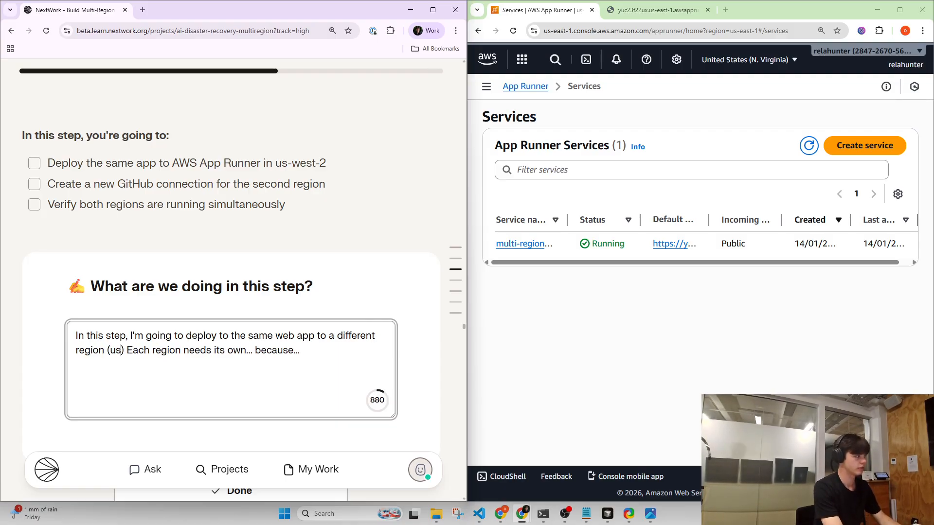
{"action": "key", "text": "BackSpace"}
{"action": "key", "text": "BackSpace"}
{"action": "type", "text": "US-wes"}
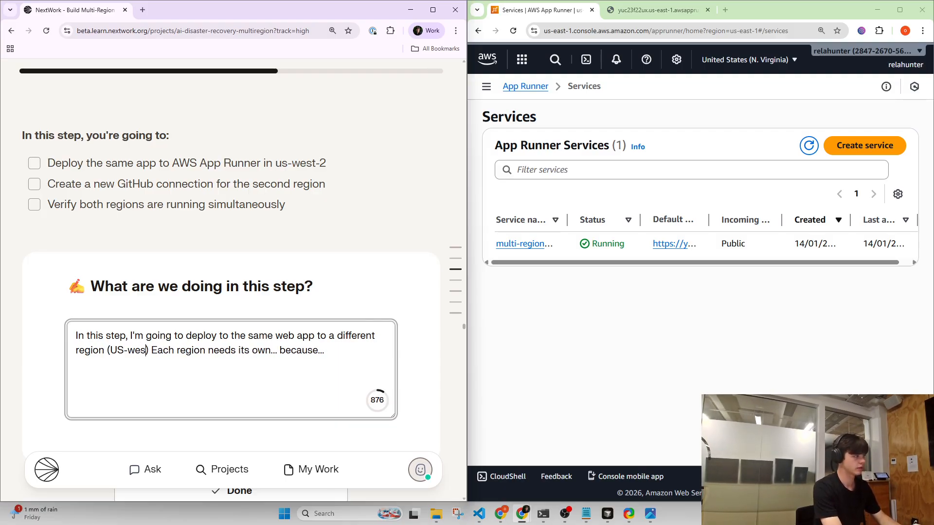
{"action": "type", "text": "t-2)"}
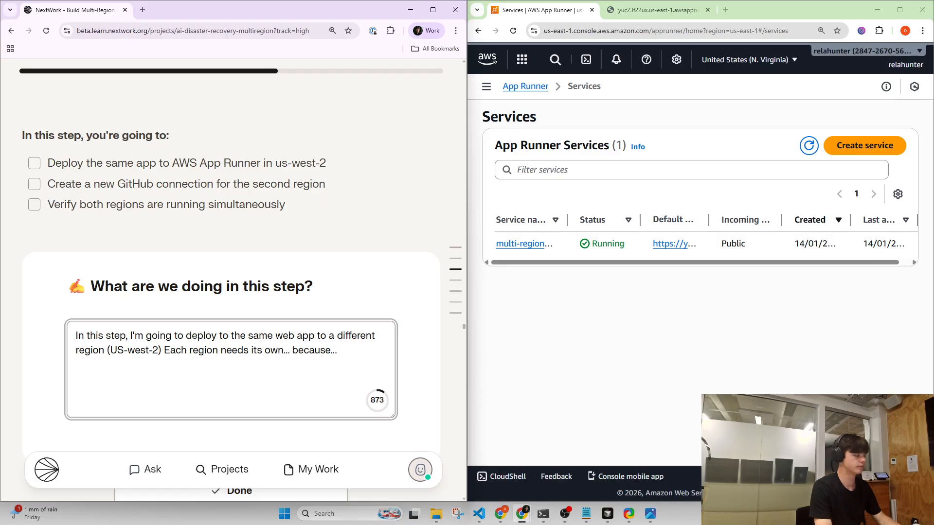
{"action": "type", "text": "."}
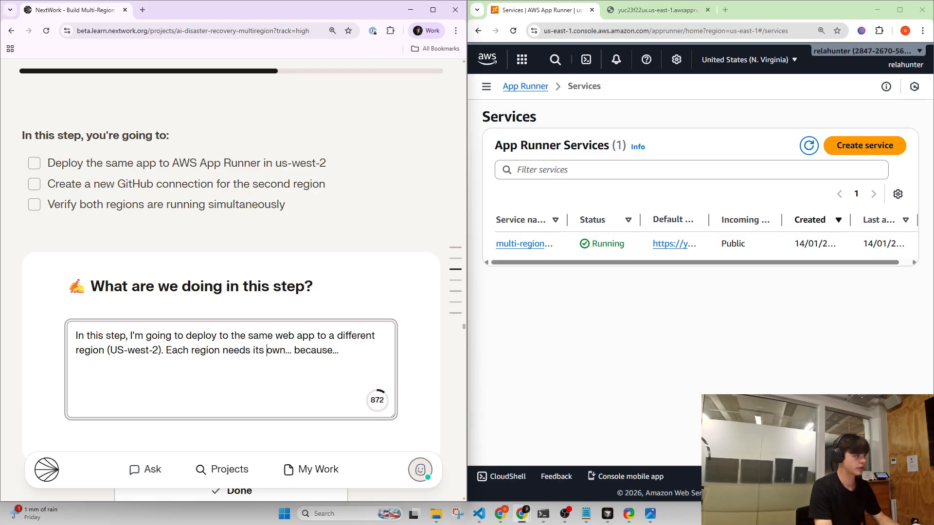
- Fill the second sentence's first gap so it reads "Each region needs its own deployment/ github connection because"
{"action": "key", "text": "BackSpace"}
{"action": "key", "text": "BackSpace"}
{"action": "key", "text": "BackSpace"}
{"action": "type", "text": "deploy"}
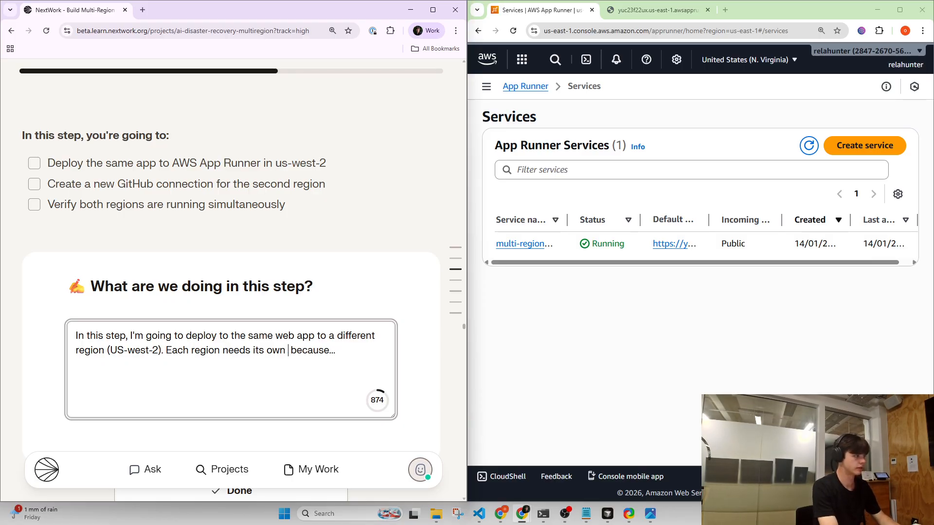
{"action": "type", "text": "ment/ "}
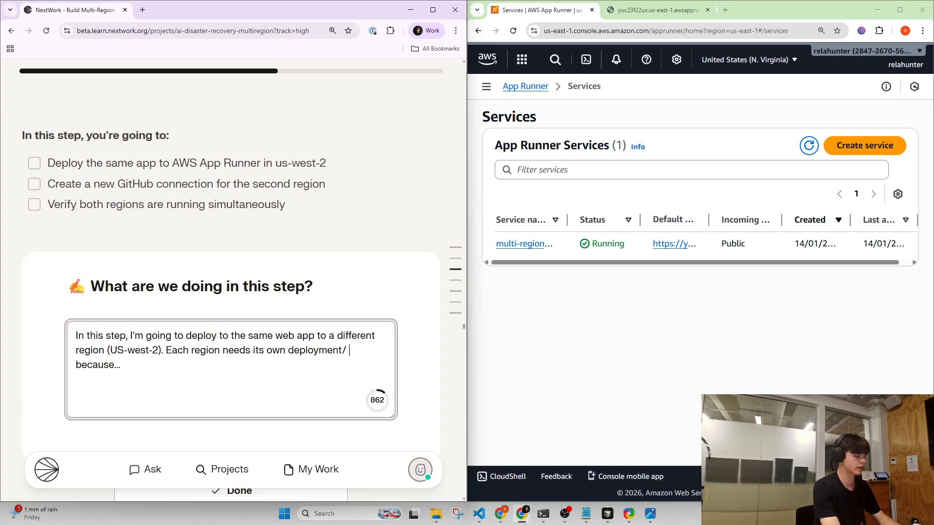
{"action": "type", "text": "github conon"}
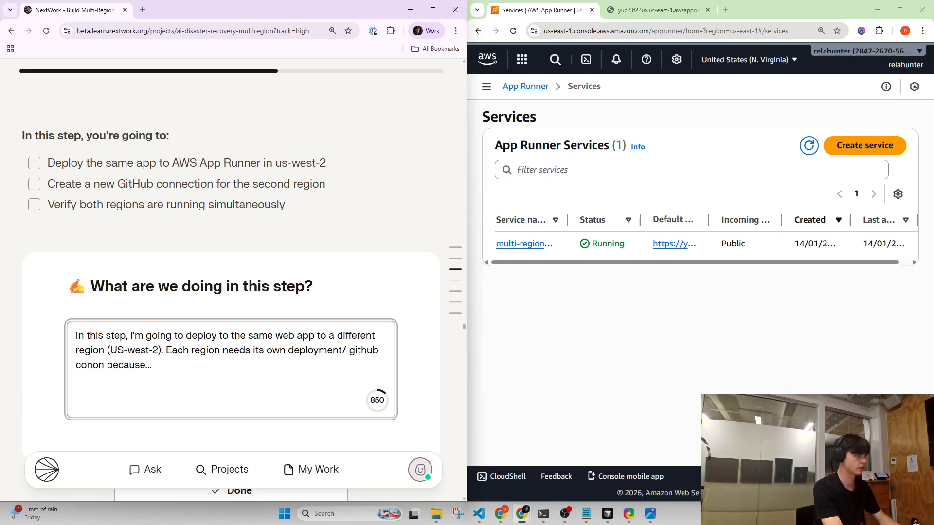
{"action": "key", "text": "BackSpace"}
{"action": "key", "text": "BackSpace"}
{"action": "type", "text": "nection because "}
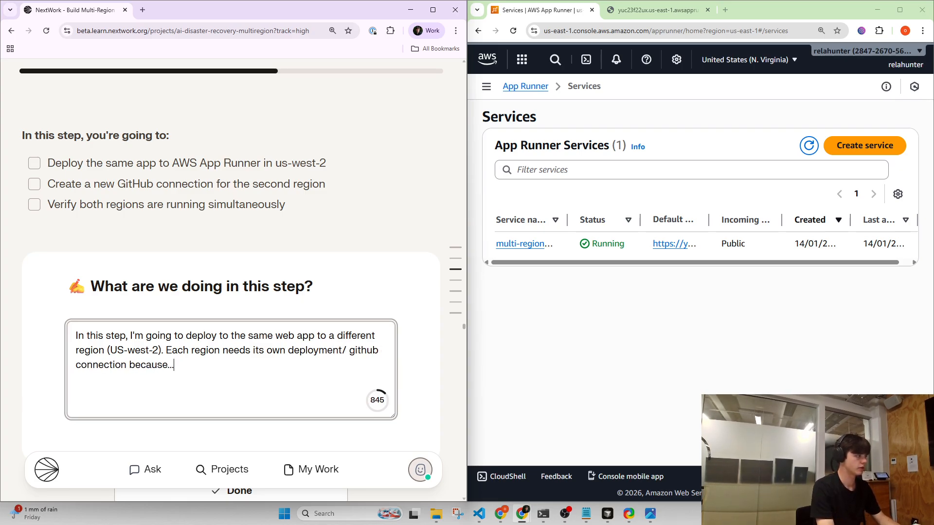
- Finish the second sentence with the reason "it needs to be able to pull the code to deploy it from github"
{"action": "type", "text": "it need"}
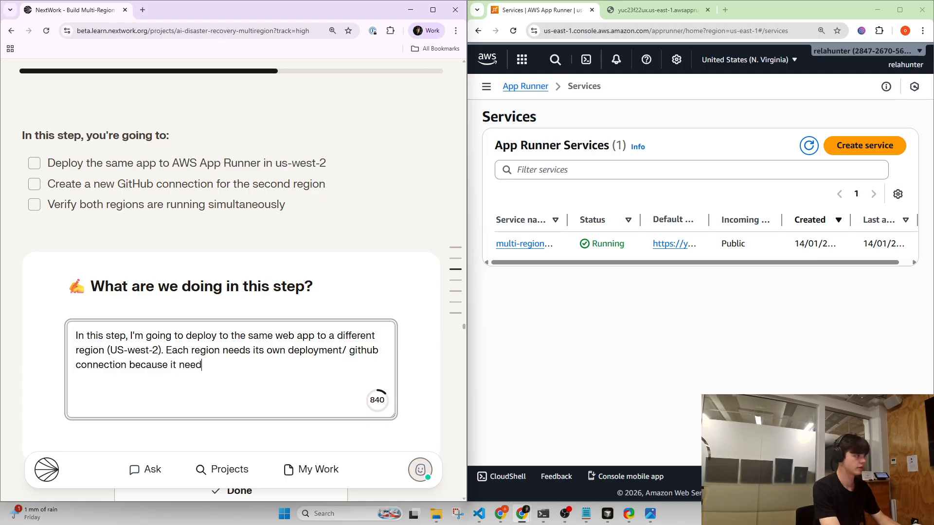
{"action": "type", "text": "s to be able to"}
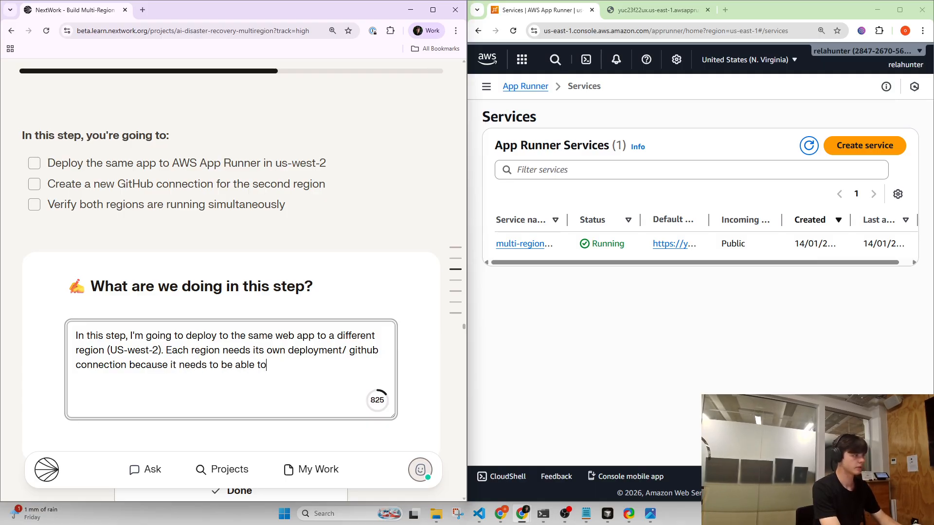
{"action": "type", "text": " pull the cod"}
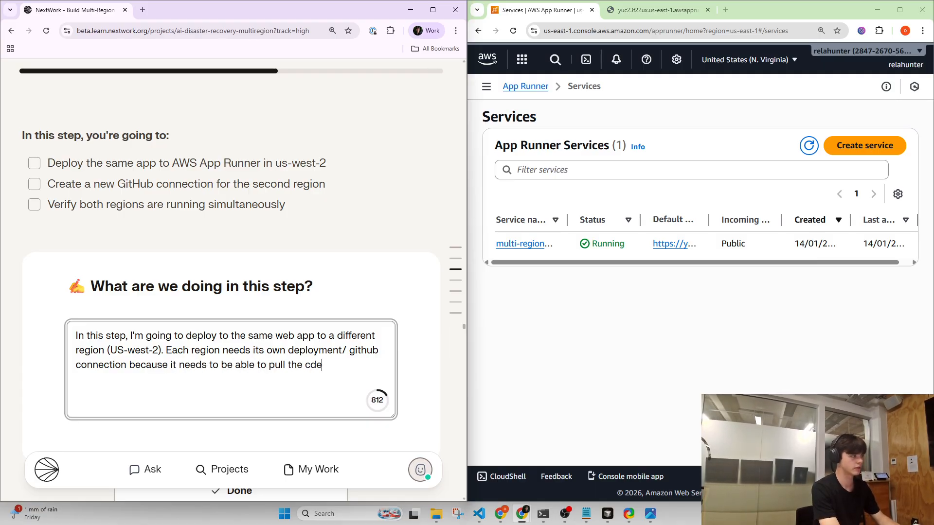
{"action": "type", "text": "e to deploy it "}
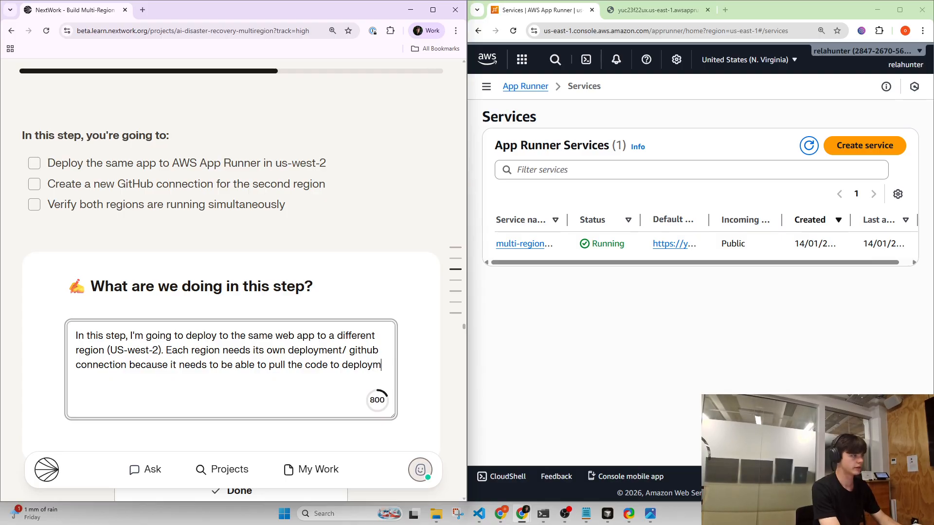
{"action": "type", "text": "from github"}
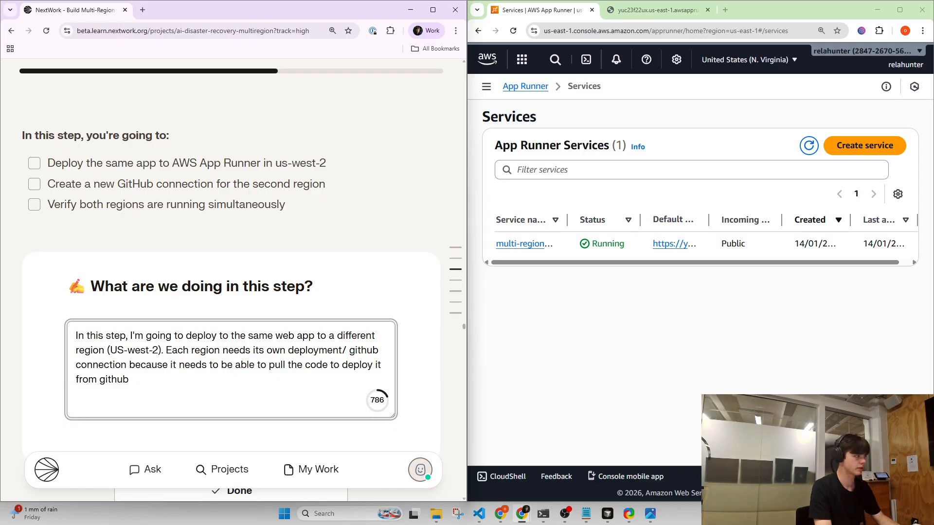
- Replace the "it" before "from github" with "they each need to pull the code"
{"action": "key", "text": "BackSpace"}
{"action": "key", "text": "BackSpace"}
{"action": "type", "text": "thye each"}
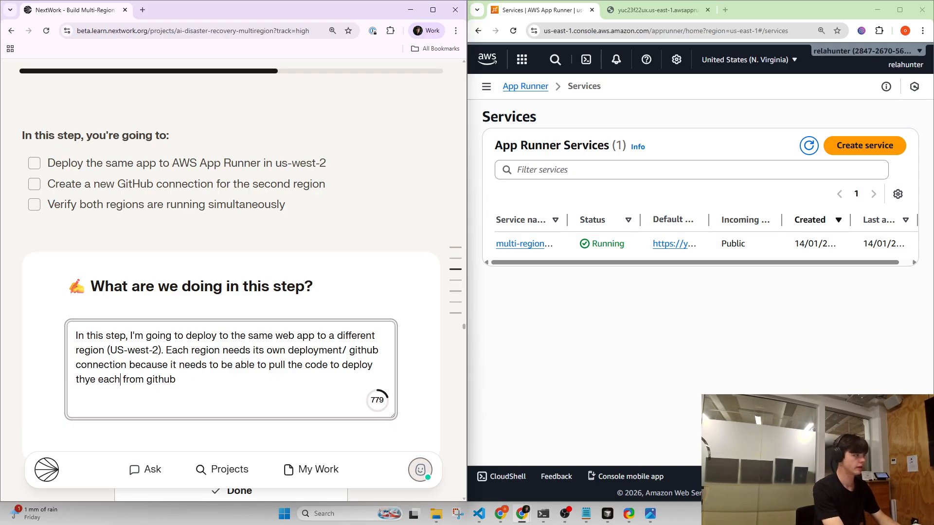
{"action": "key", "text": "BackSpace"}
{"action": "key", "text": "BackSpace"}
{"action": "key", "text": "BackSpace"}
{"action": "key", "text": "BackSpace"}
{"action": "key", "text": "BackSpace"}
{"action": "key", "text": "BackSpace"}
{"action": "key", "text": "BackSpace"}
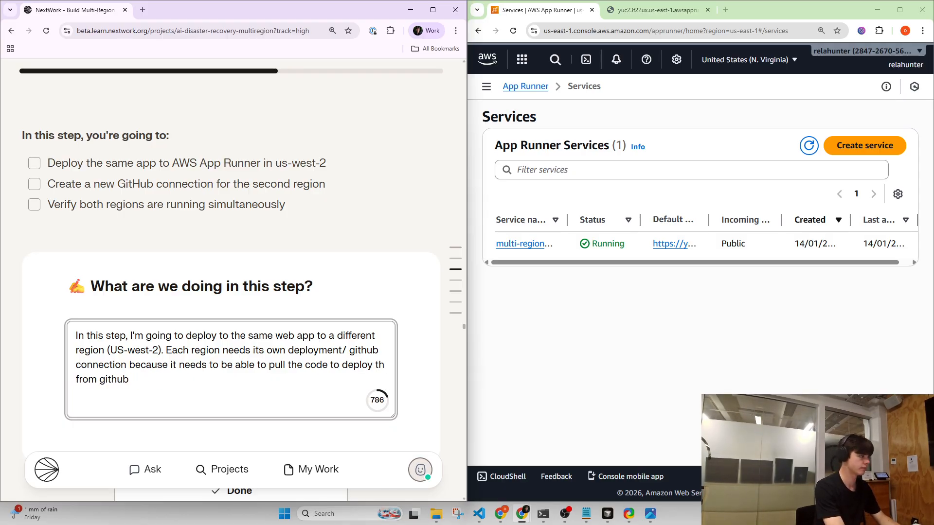
{"action": "type", "text": "ey each"}
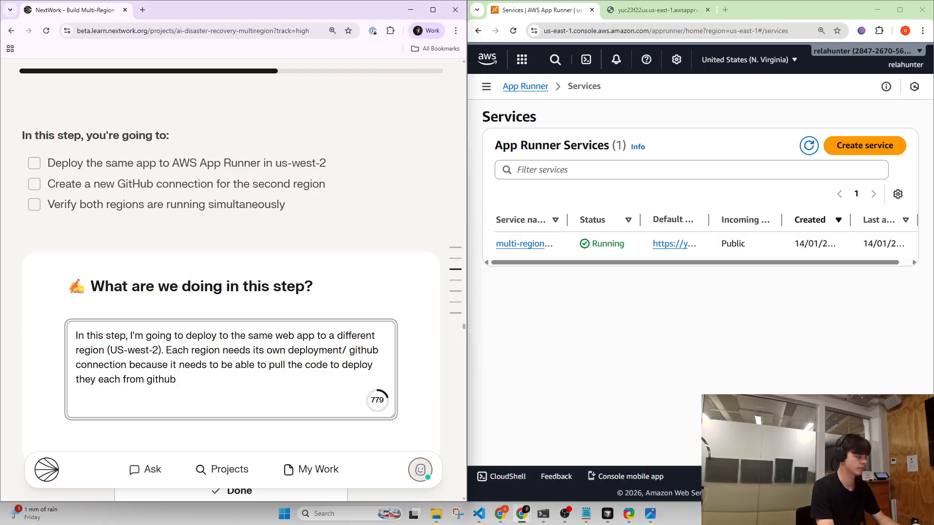
{"action": "type", "text": " need to pu"}
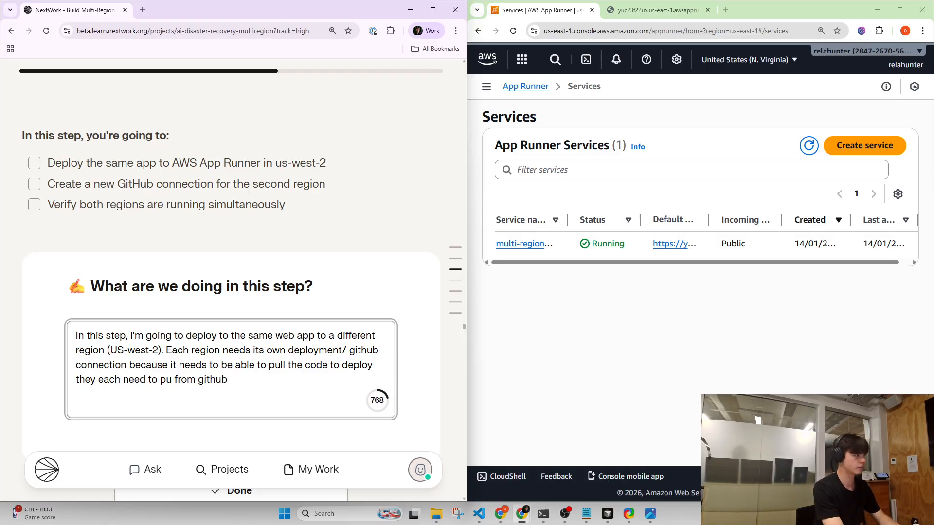
{"action": "type", "text": "ll the code"}
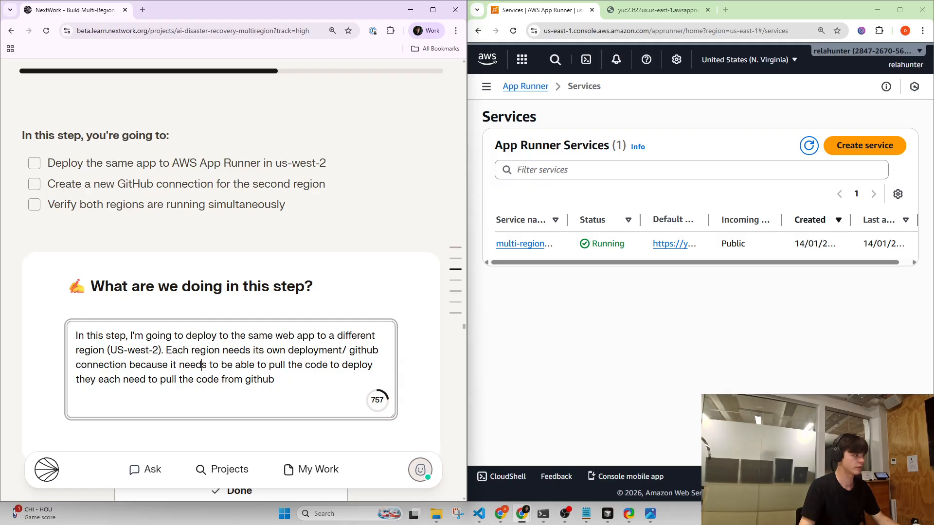
- Replace the reason after "because" with the "they each need to pull the code from github" clause and end it with "to deploy."
{"action": "left_click_drag", "start_coordinate": [76, 380], "coordinate": [275, 380]}
{"action": "key", "text": "ctrl+x"}
{"action": "left_click_drag", "start_coordinate": [373, 365], "coordinate": [170, 365]}
{"action": "key", "text": "ctrl+v"}
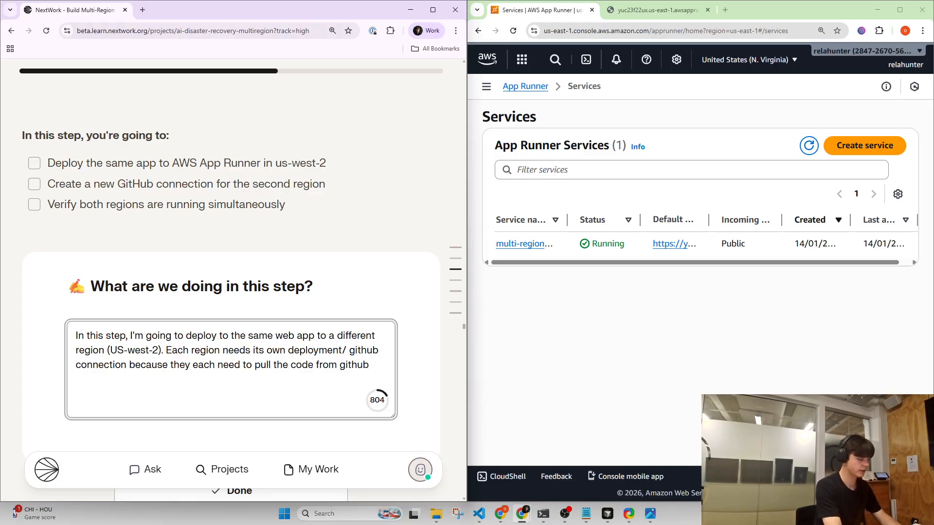
{"action": "type", "text": "to deploy."}
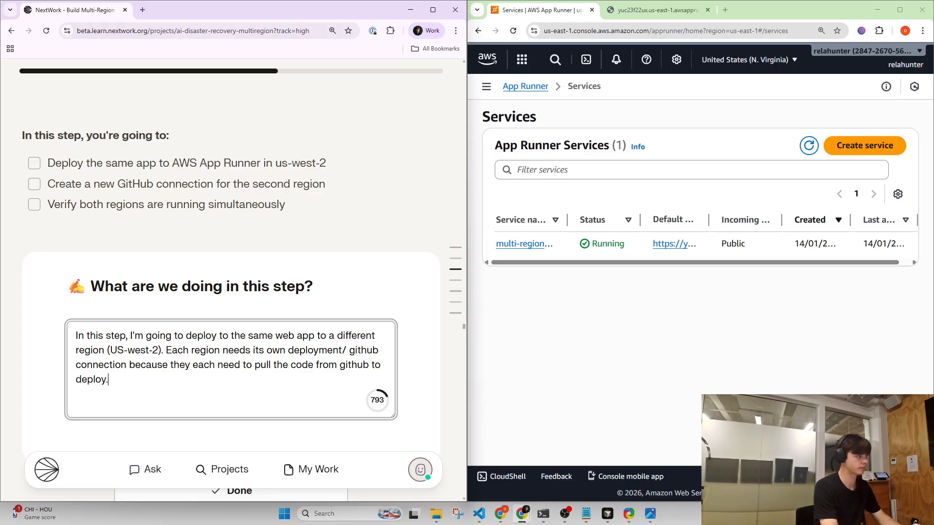
- Reword the code source in the answer as "the github repo" and mark the answer as done
{"action": "key", "text": "ctrl+Left"}
{"action": "key", "text": "ctrl+Left"}
{"action": "key", "text": "ctrl+Left"}
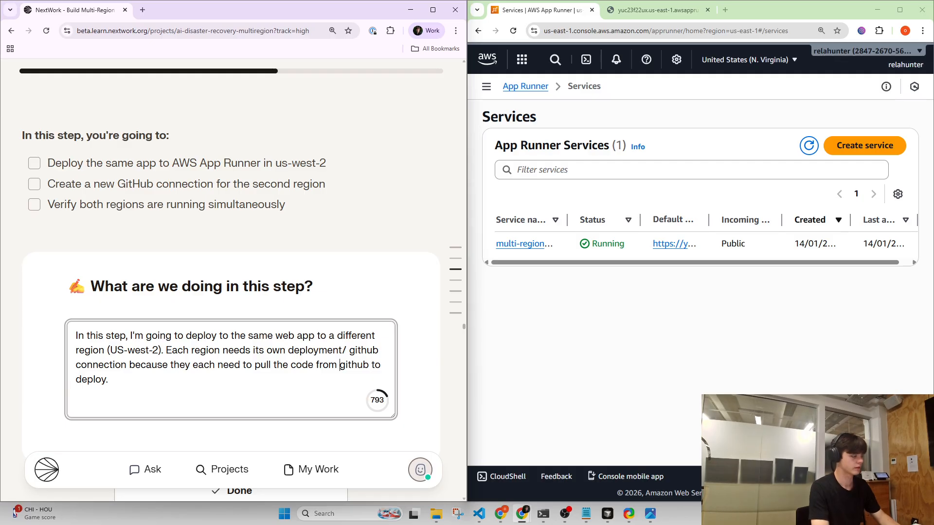
{"action": "type", "text": "the"}
{"action": "key", "text": "Down"}
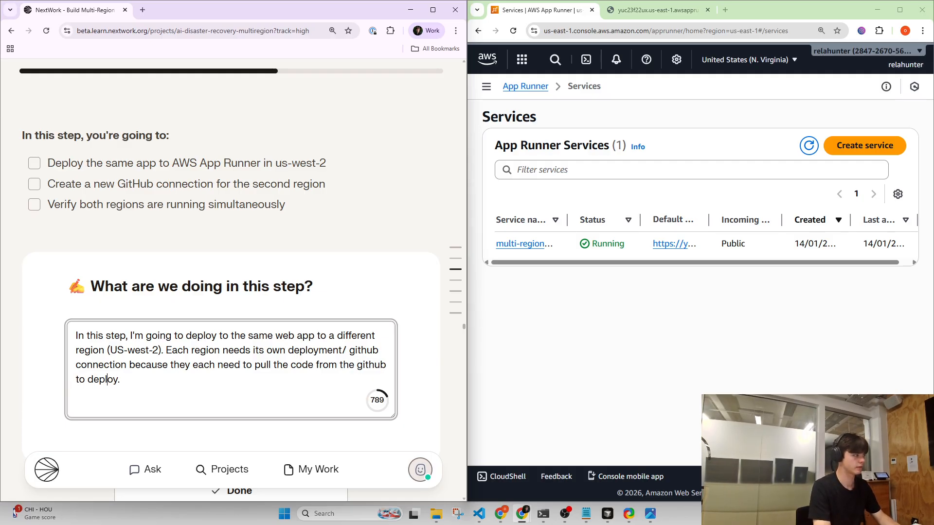
{"action": "key", "text": "Home"}
{"action": "type", "text": "repo"}
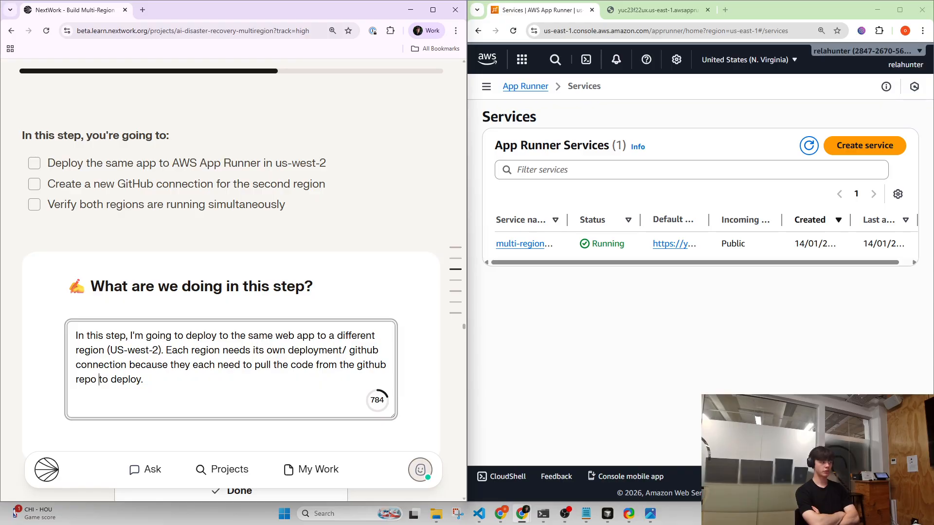
{"action": "scroll", "coordinate": [346, 388], "scroll_direction": "down", "scroll_amount": 2}
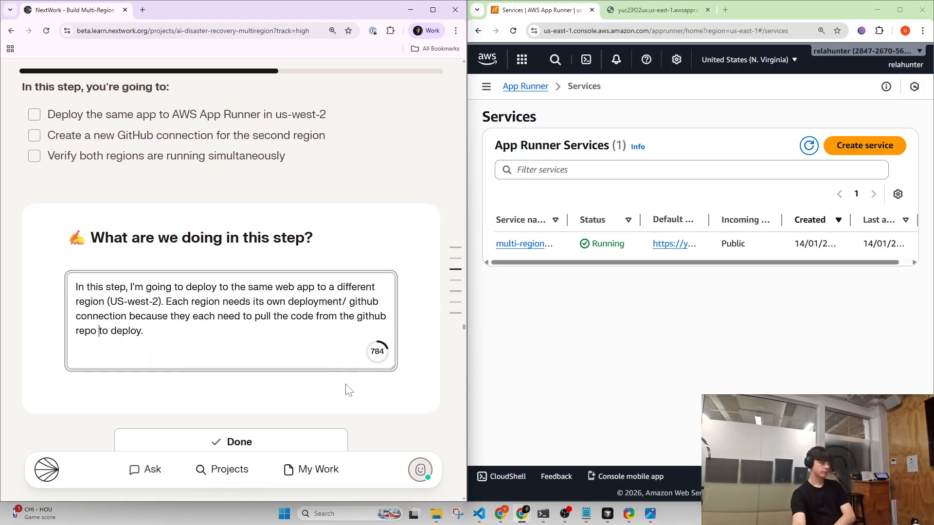
{"action": "left_click", "coordinate": [308, 394]}
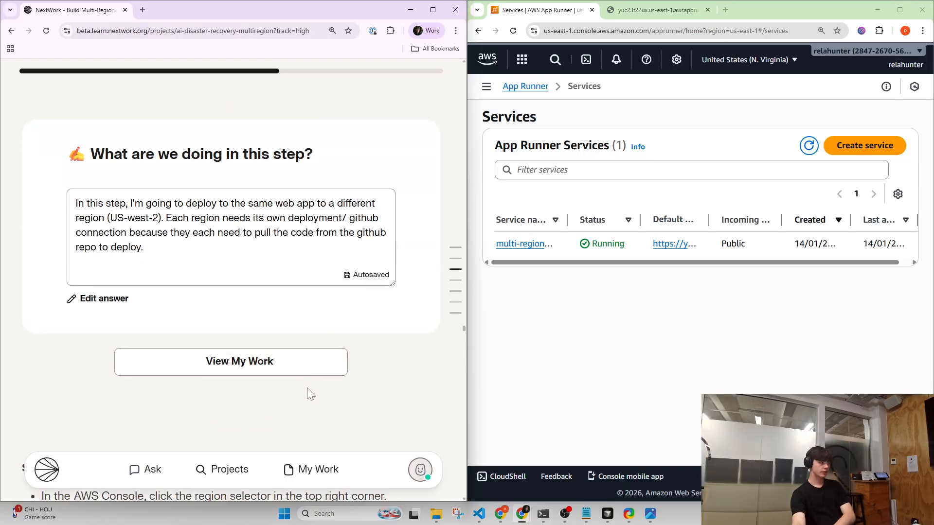
- Advance the guide to "Switch to us-west-2 Region" and switch the AWS console's region to Oregon (us-west-2)
{"action": "scroll", "coordinate": [306, 388], "scroll_direction": "down", "scroll_amount": 3}
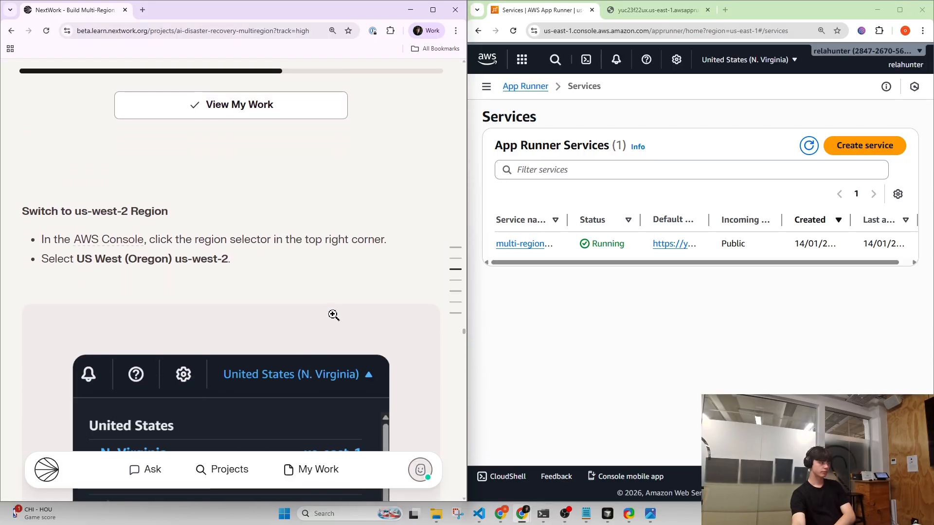
{"action": "scroll", "coordinate": [338, 293], "scroll_direction": "down", "scroll_amount": 1}
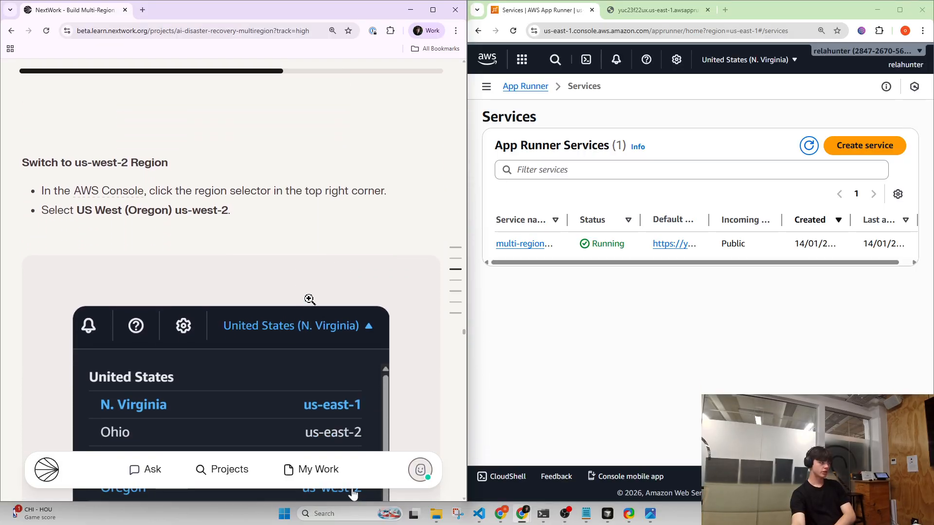
{"action": "left_click", "coordinate": [764, 60]}
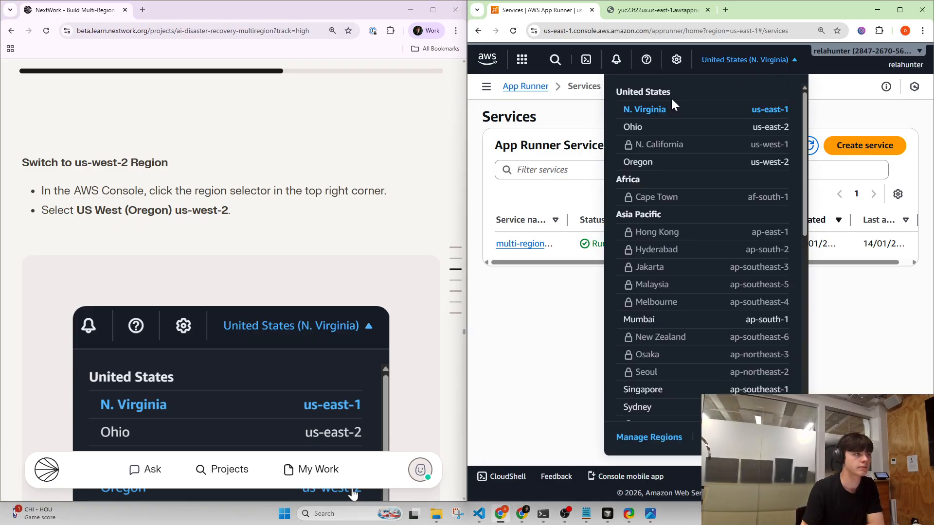
{"action": "left_click", "coordinate": [636, 163]}
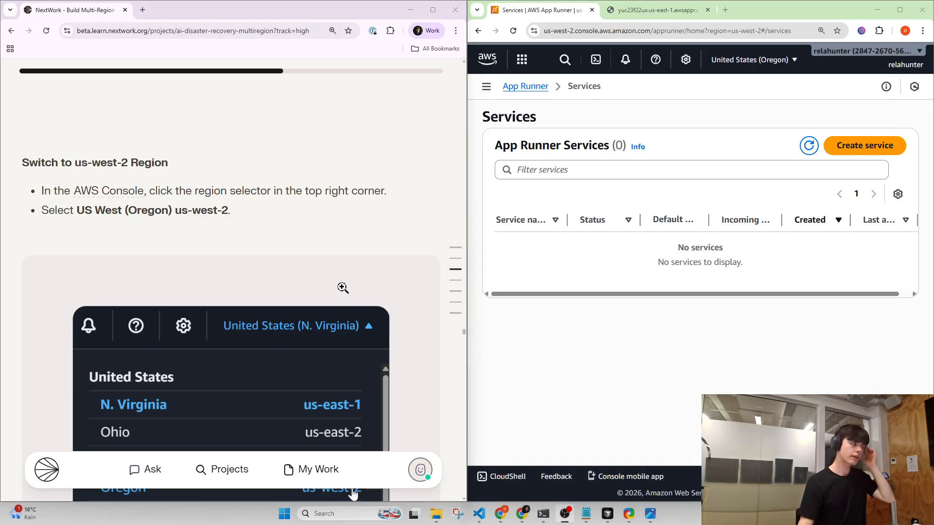
- Move the guide past the region selector image to the "Why us-west-2?" note and the "Create App Runner Service in us-west-2" section
{"action": "scroll", "coordinate": [311, 287], "scroll_direction": "down", "scroll_amount": 7}
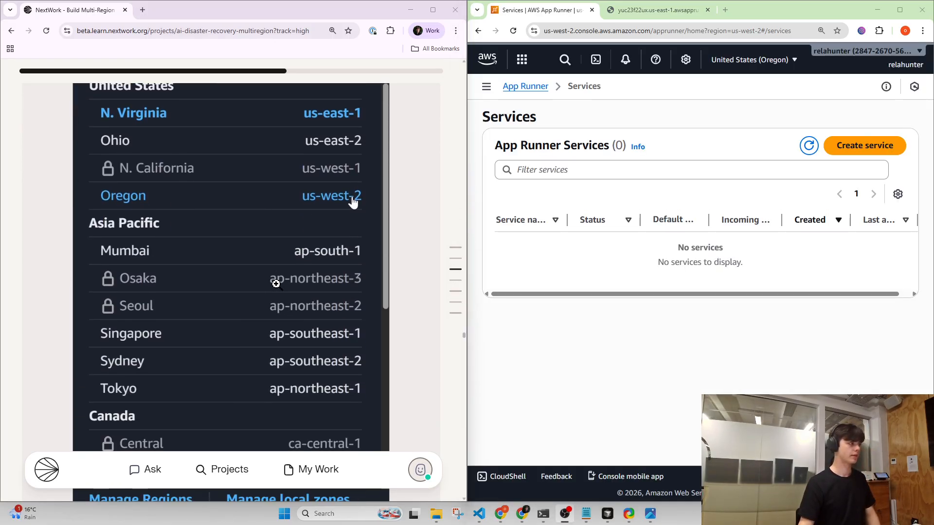
{"action": "scroll", "coordinate": [307, 333], "scroll_direction": "down", "scroll_amount": 5}
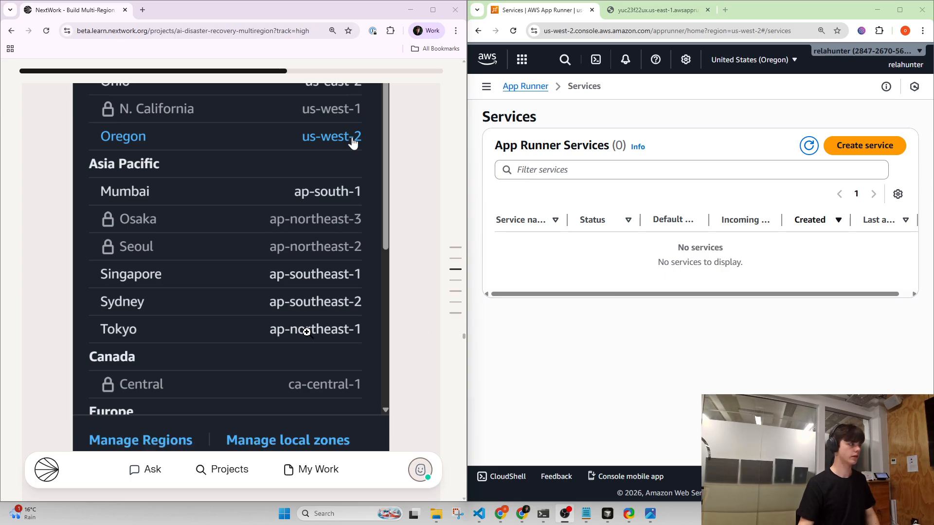
{"action": "scroll", "coordinate": [305, 331], "scroll_direction": "down", "scroll_amount": 4}
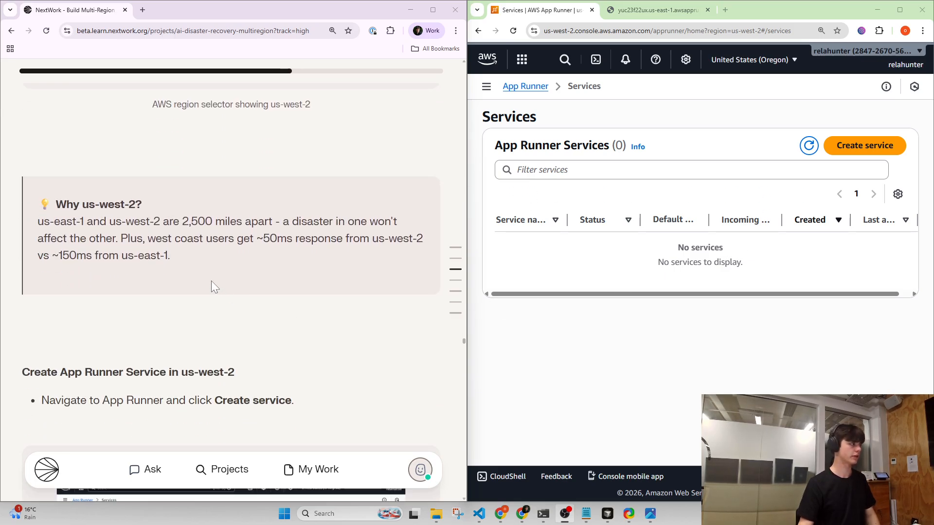
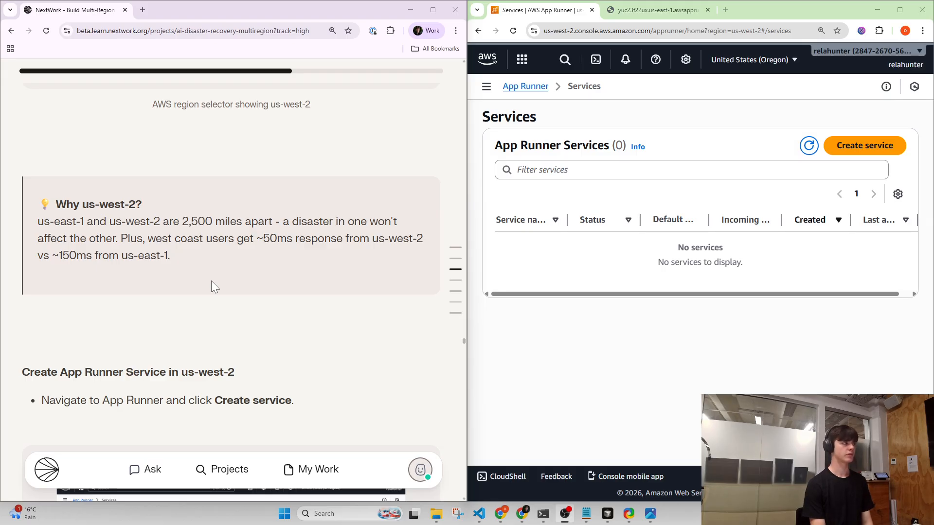
- Search the AWS console for "app runner", open AWS App Runner in Oregon, and start creating a new service
{"action": "scroll", "coordinate": [211, 281], "scroll_direction": "down", "scroll_amount": 3}
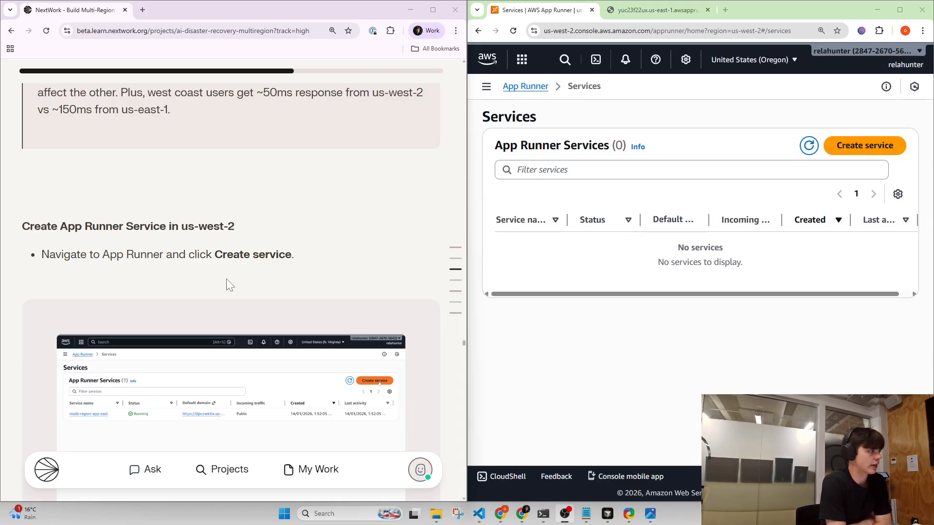
{"action": "left_click", "coordinate": [498, 68]}
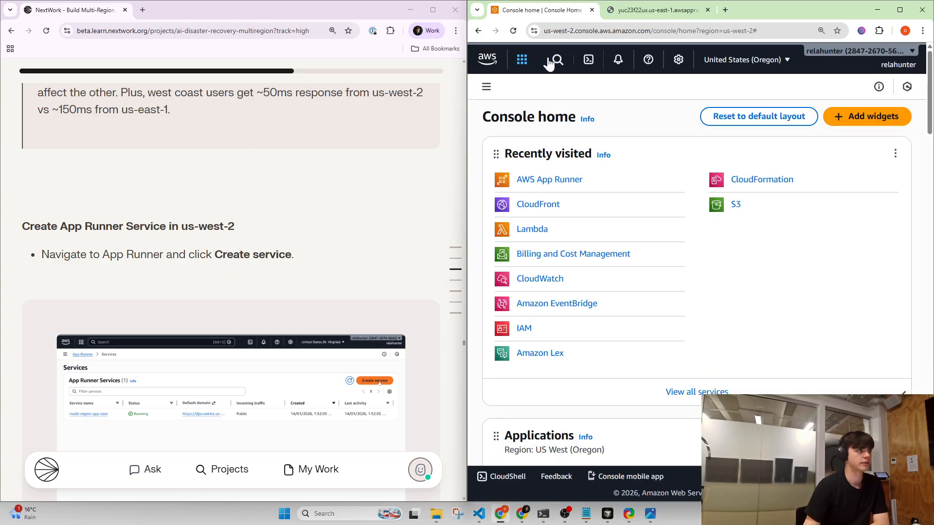
{"action": "left_click", "coordinate": [549, 63]}
{"action": "type", "text": "app r"}
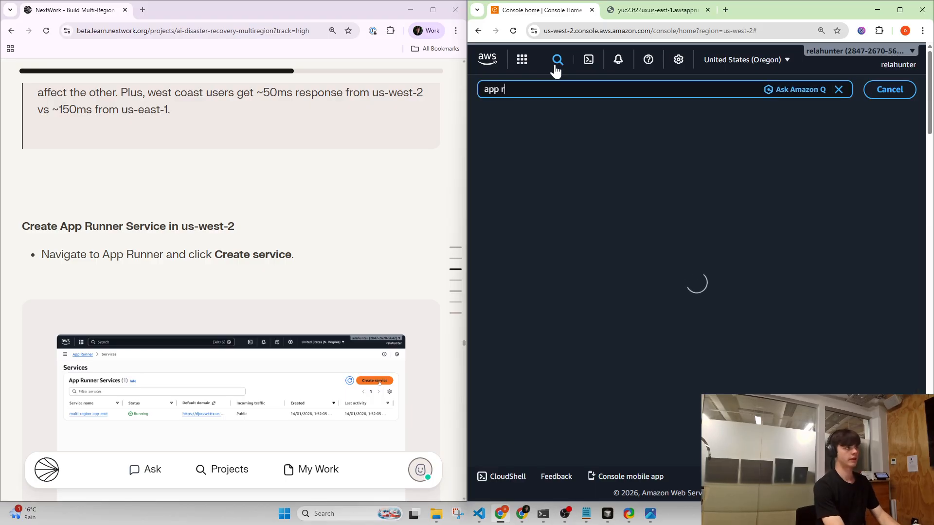
{"action": "type", "text": "unner"}
{"action": "left_click", "coordinate": [569, 176]}
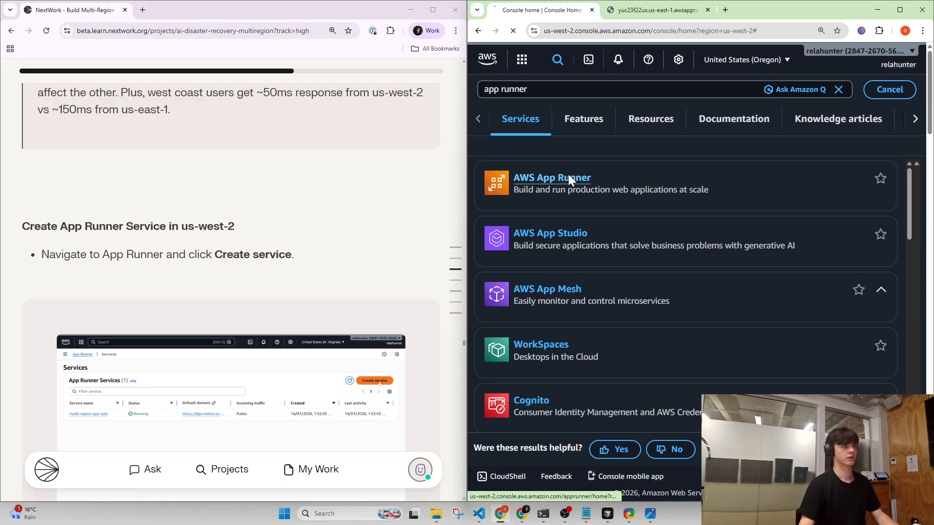
{"action": "scroll", "coordinate": [426, 292], "scroll_direction": "down", "scroll_amount": 2}
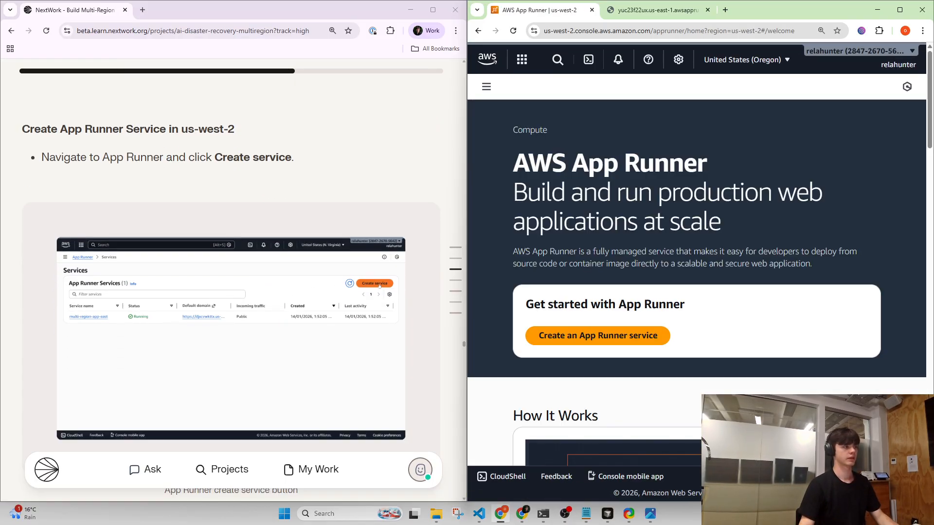
{"action": "scroll", "coordinate": [636, 273], "scroll_direction": "down", "scroll_amount": 1}
{"action": "left_click", "coordinate": [589, 300]}
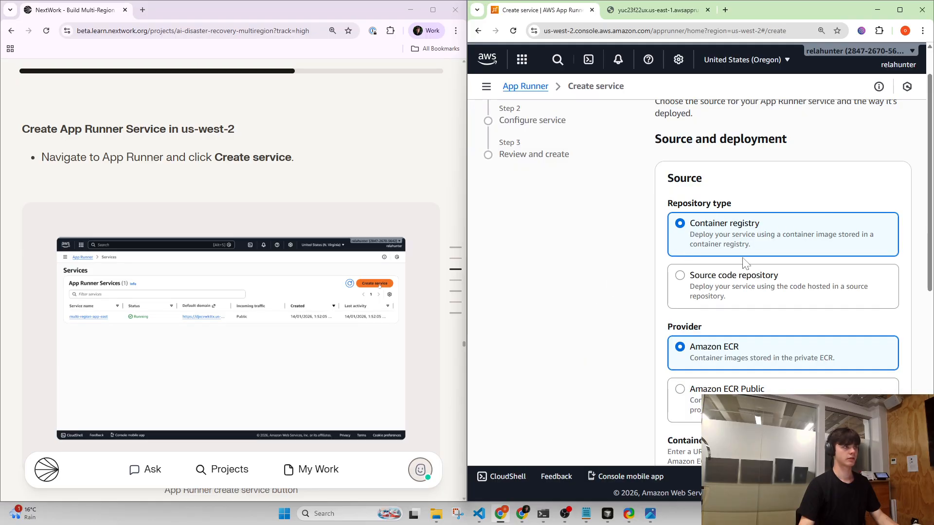
{"action": "scroll", "coordinate": [745, 263], "scroll_direction": "up", "scroll_amount": 1}
{"action": "scroll", "coordinate": [147, 281], "scroll_direction": "down", "scroll_amount": 8}
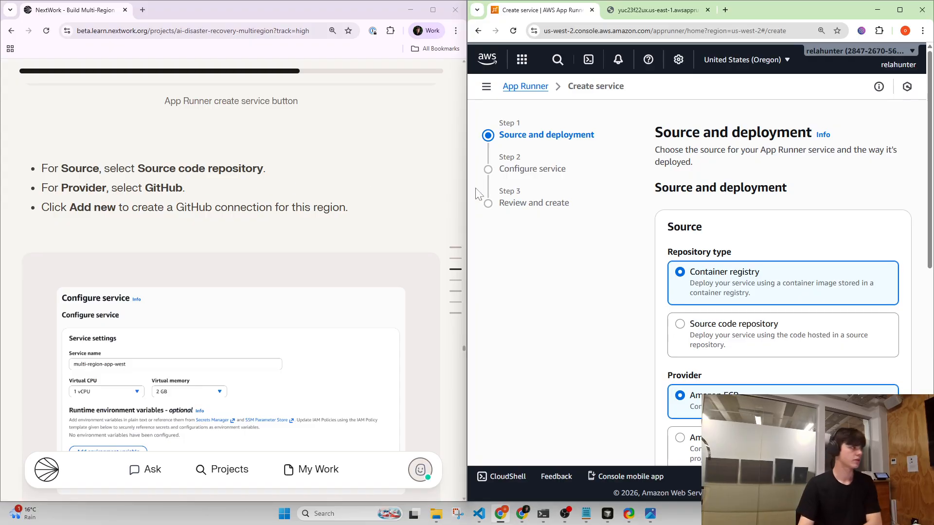
{"action": "scroll", "coordinate": [686, 287], "scroll_direction": "down", "scroll_amount": 1}
{"action": "left_click", "coordinate": [683, 279]}
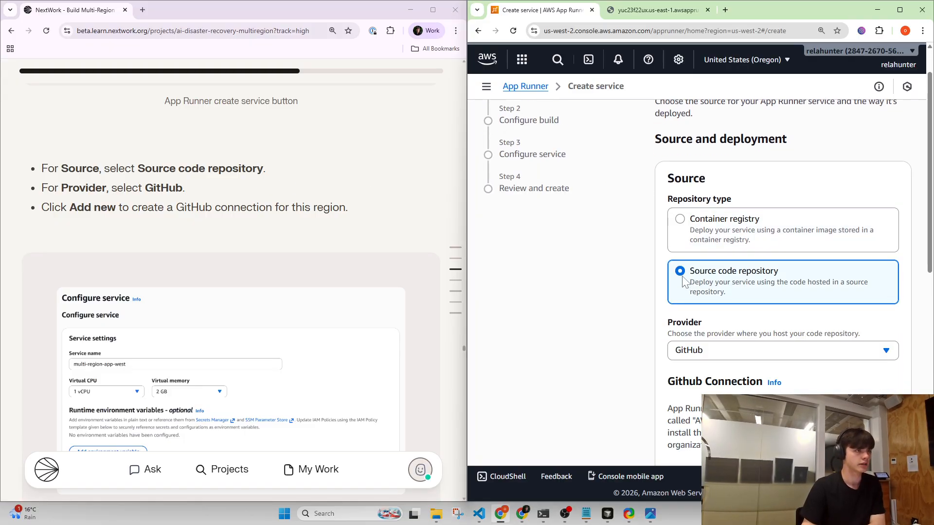
{"action": "scroll", "coordinate": [690, 292], "scroll_direction": "down", "scroll_amount": 5}
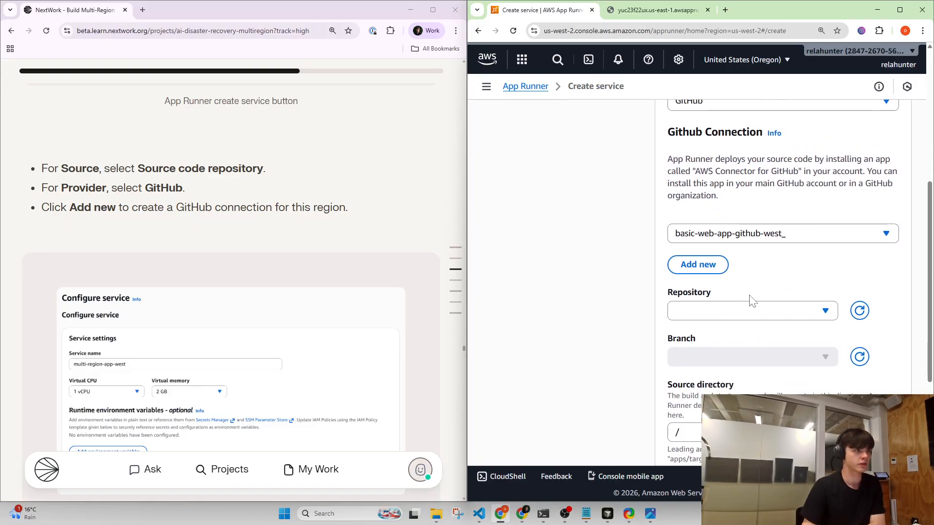
{"action": "left_click", "coordinate": [805, 245]}
{"action": "left_click", "coordinate": [806, 246]}
{"action": "scroll", "coordinate": [805, 221], "scroll_direction": "up", "scroll_amount": 4}
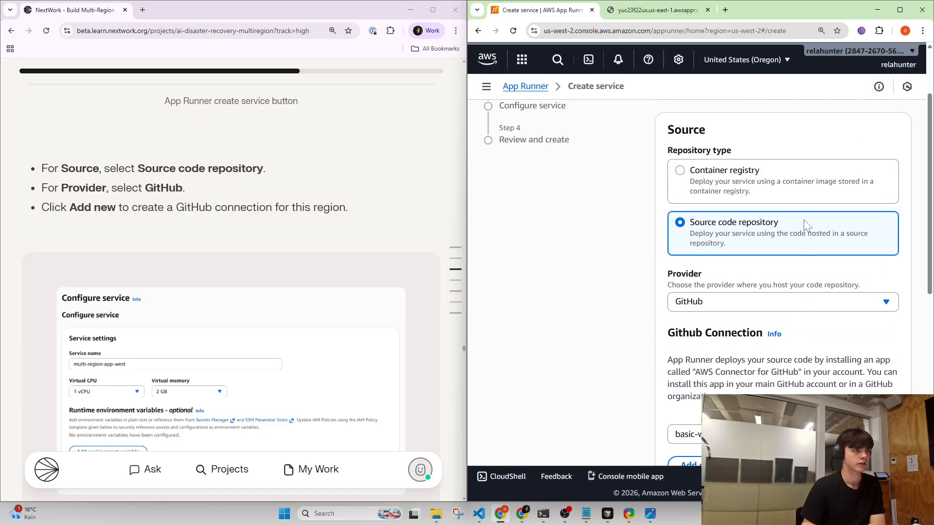
{"action": "scroll", "coordinate": [804, 222], "scroll_direction": "up", "scroll_amount": 1}
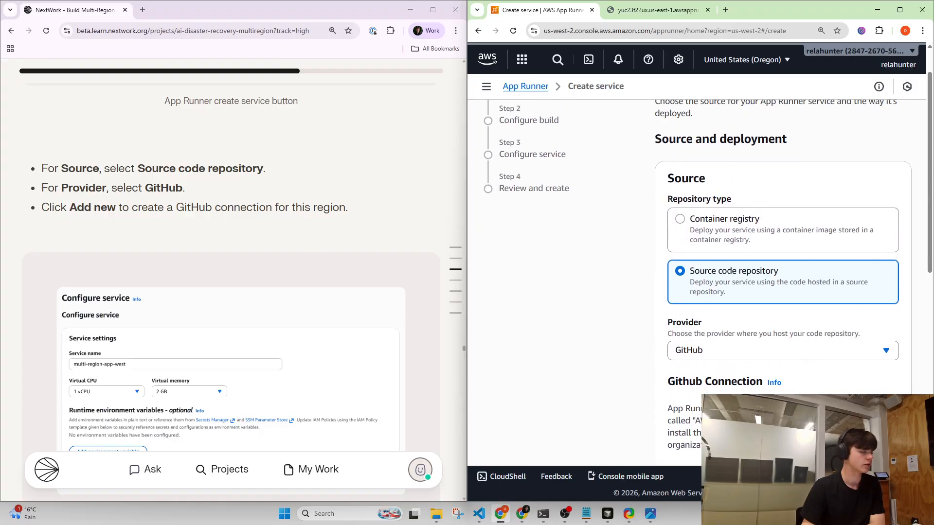
{"action": "scroll", "coordinate": [695, 292], "scroll_direction": "up", "scroll_amount": 1}
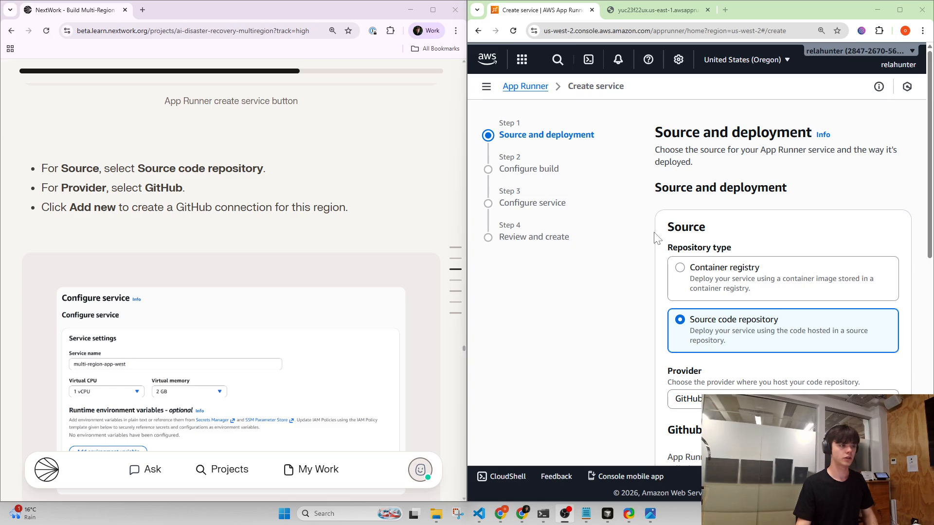
{"action": "scroll", "coordinate": [659, 240], "scroll_direction": "down", "scroll_amount": 3}
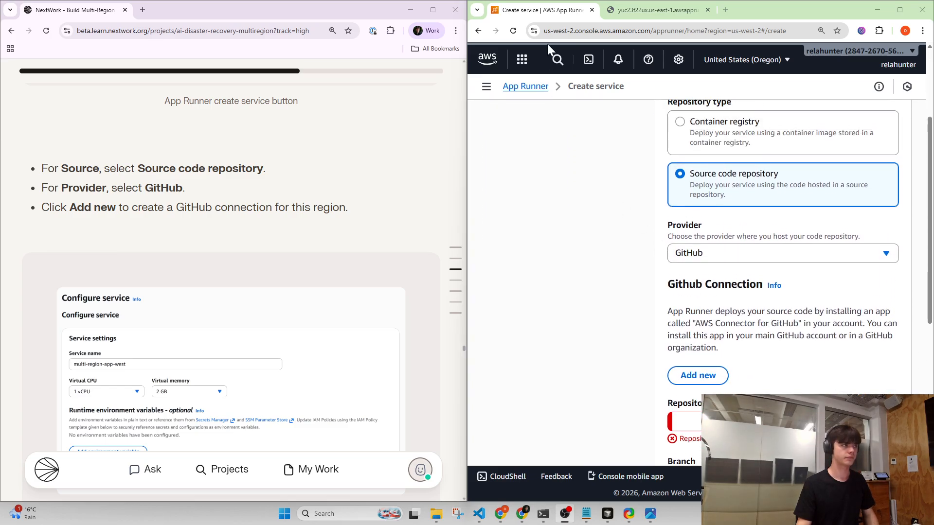
- Reload the Create service form and set the repository type to Source code repository, with GitHub as the provider
{"action": "left_click", "coordinate": [513, 30]}
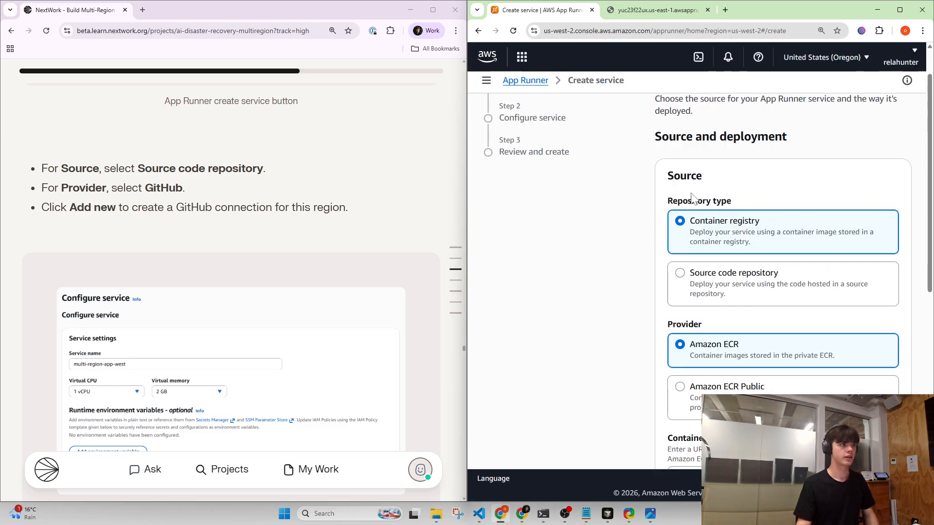
{"action": "left_click", "coordinate": [696, 241]}
{"action": "scroll", "coordinate": [689, 278], "scroll_direction": "down", "scroll_amount": 3}
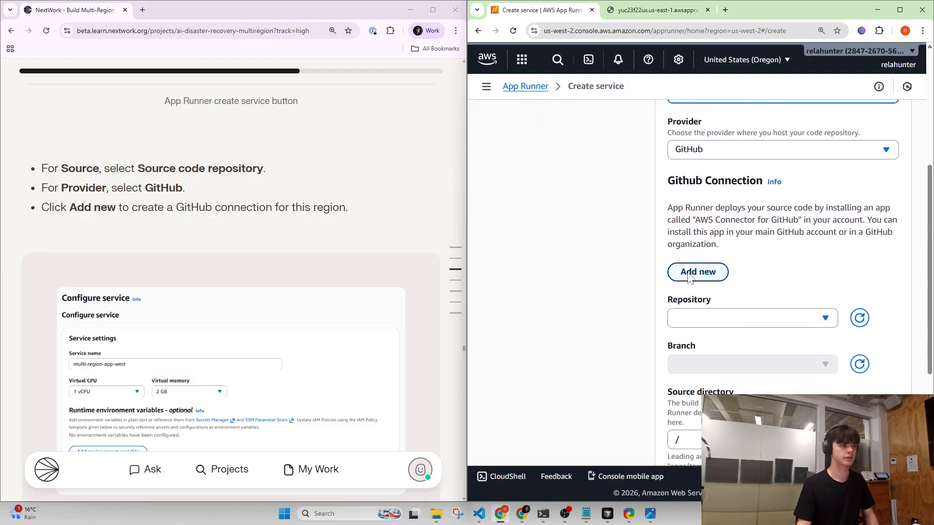
{"action": "scroll", "coordinate": [704, 234], "scroll_direction": "down", "scroll_amount": 2}
{"action": "left_click", "coordinate": [722, 226]}
{"action": "left_click", "coordinate": [728, 223]}
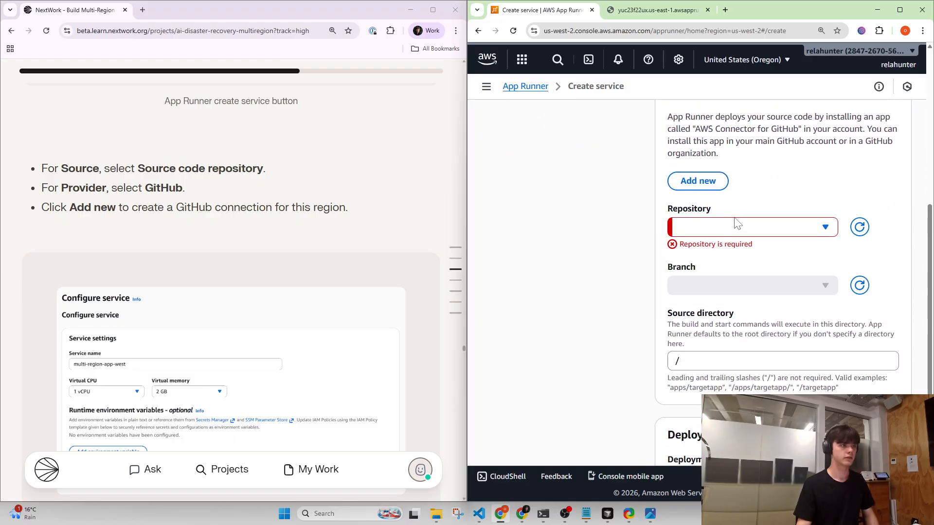
{"action": "scroll", "coordinate": [736, 224], "scroll_direction": "up", "scroll_amount": 3}
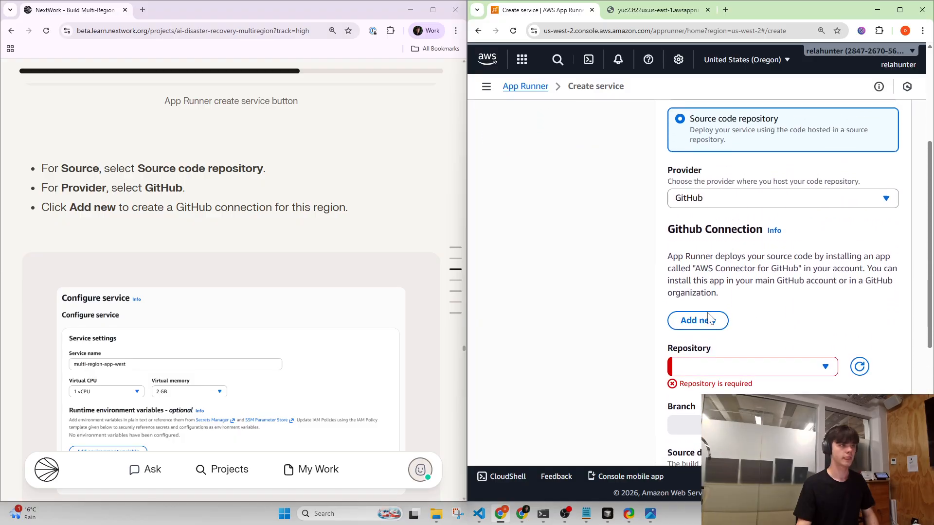
- Add a new GitHub connection and authorize the AWS Connector for GitHub with the signed-in account
{"action": "left_click", "coordinate": [709, 320]}
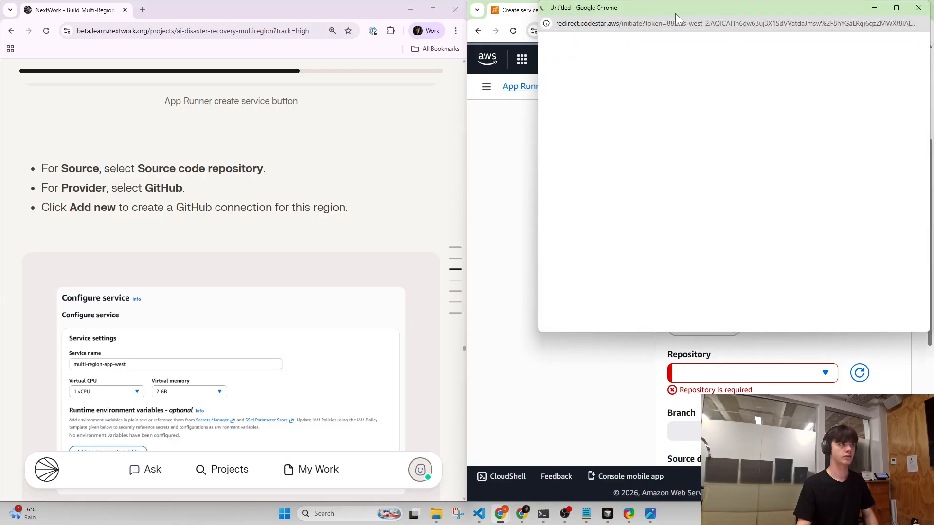
{"action": "left_click_drag", "start_coordinate": [675, 13], "coordinate": [486, 88]}
{"action": "scroll", "coordinate": [230, 261], "scroll_direction": "down", "scroll_amount": 1}
{"action": "scroll", "coordinate": [228, 261], "scroll_direction": "up", "scroll_amount": 3}
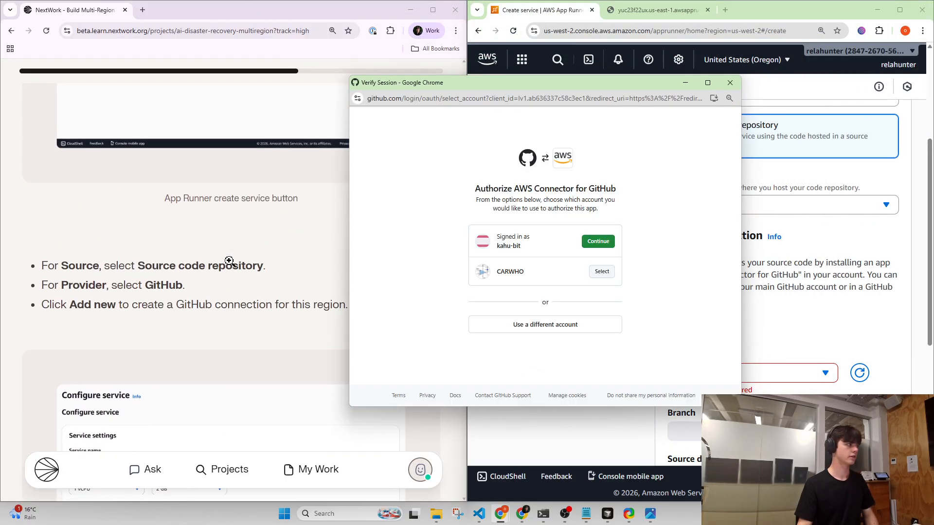
{"action": "left_click", "coordinate": [598, 242]}
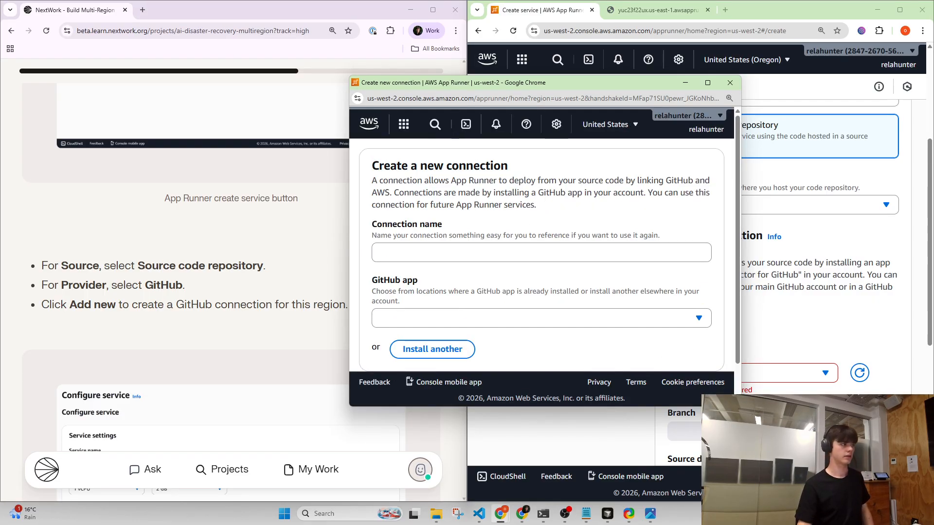
- Name the new connection "multi-region-app-west" and submit it with the signed-in account's GitHub app
{"action": "scroll", "coordinate": [205, 323], "scroll_direction": "down", "scroll_amount": 3}
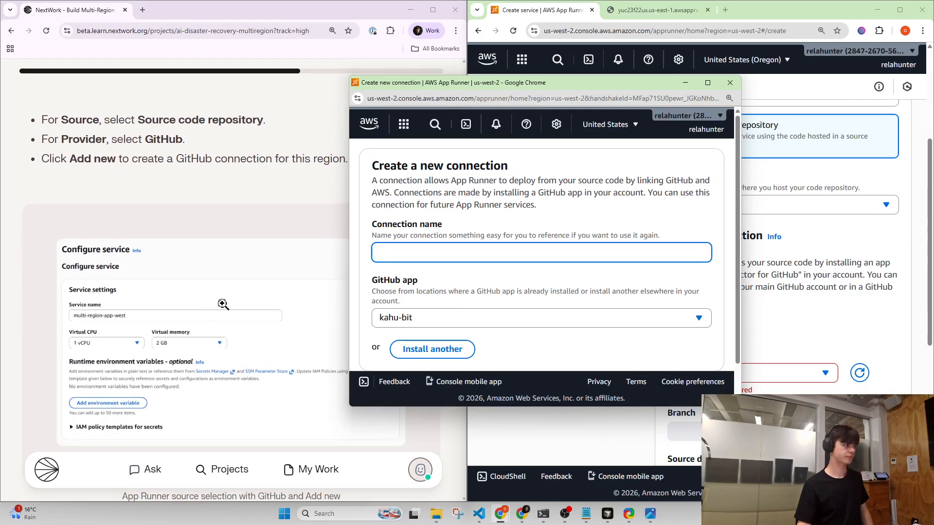
{"action": "scroll", "coordinate": [223, 304], "scroll_direction": "up", "scroll_amount": 3}
{"action": "scroll", "coordinate": [259, 300], "scroll_direction": "up", "scroll_amount": 4}
{"action": "scroll", "coordinate": [258, 300], "scroll_direction": "down", "scroll_amount": 3}
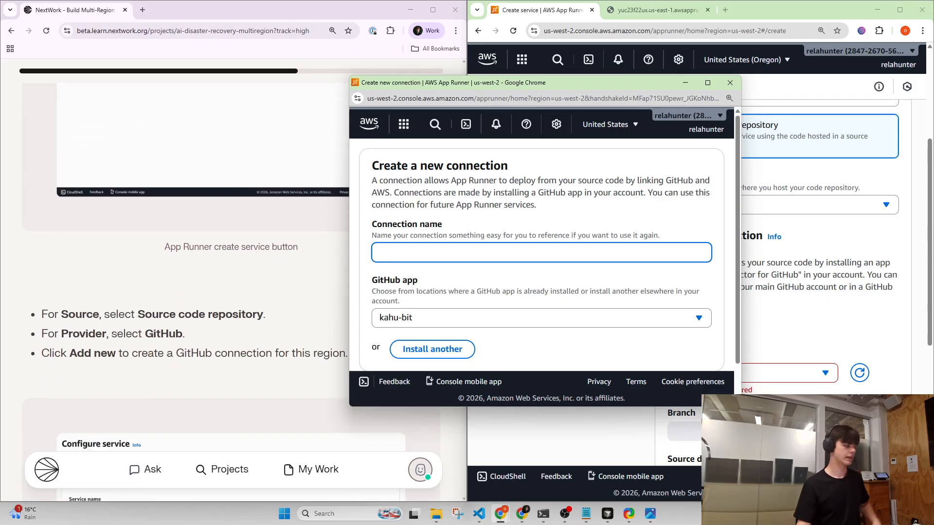
{"action": "left_click_drag", "start_coordinate": [528, 81], "coordinate": [933, 153]}
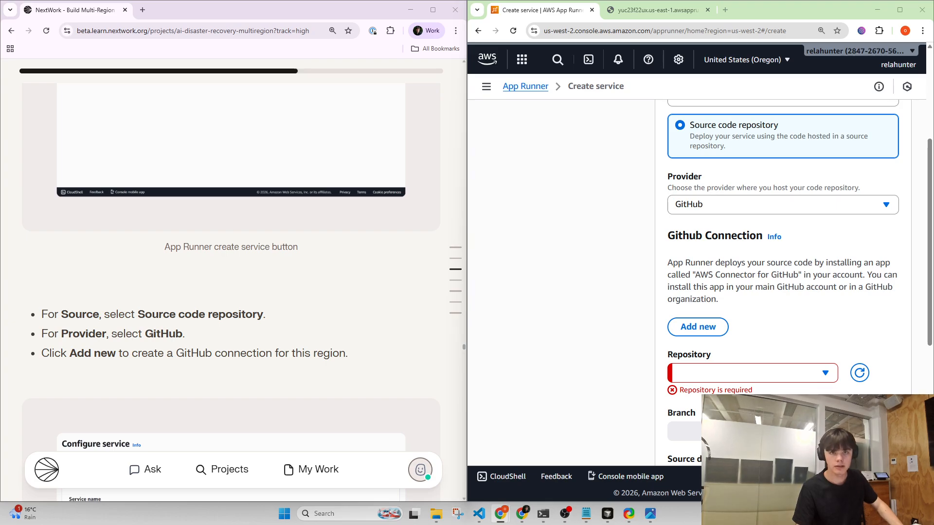
{"action": "left_click_drag", "start_coordinate": [933, 73], "coordinate": [474, 57]}
{"action": "key", "text": "ctrl+BackSpace"}
{"action": "type", "text": "wes"}
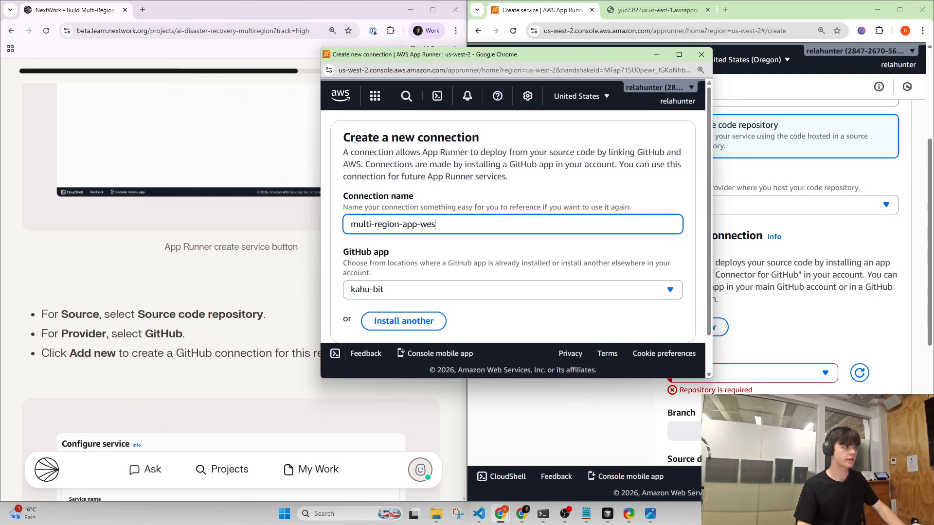
{"action": "type", "text": "t"}
{"action": "scroll", "coordinate": [542, 280], "scroll_direction": "down", "scroll_amount": 2}
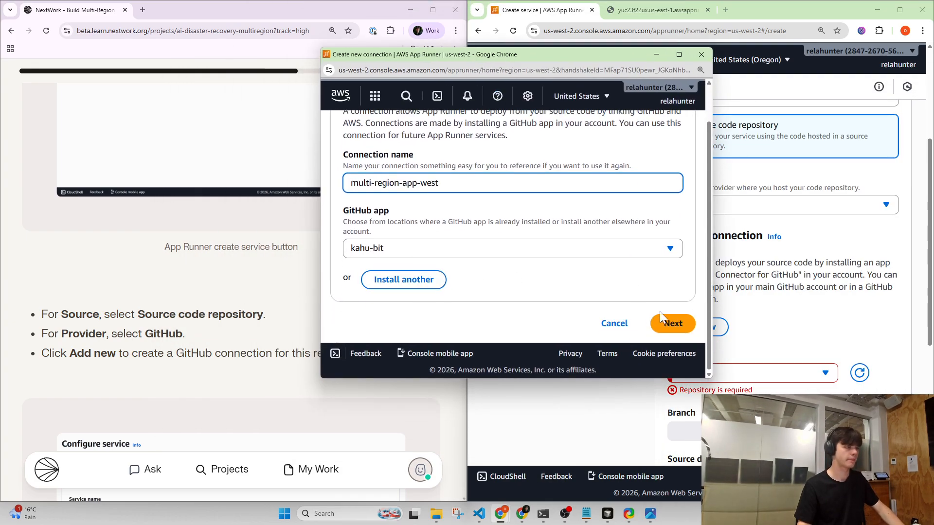
{"action": "left_click", "coordinate": [674, 331]}
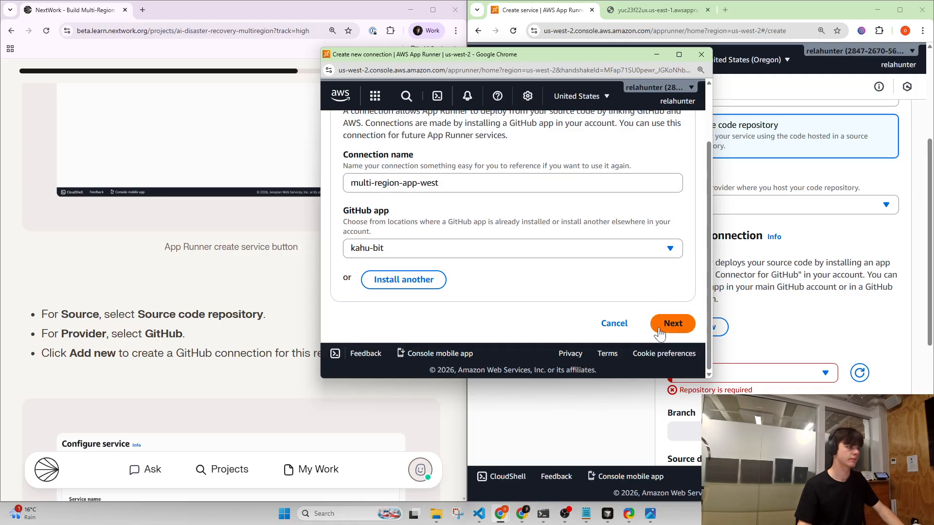
{"action": "left_click", "coordinate": [673, 323]}
- Move the connection window away from the service form and dismiss its error banner
{"action": "left_click_drag", "start_coordinate": [574, 124], "coordinate": [344, 125]}
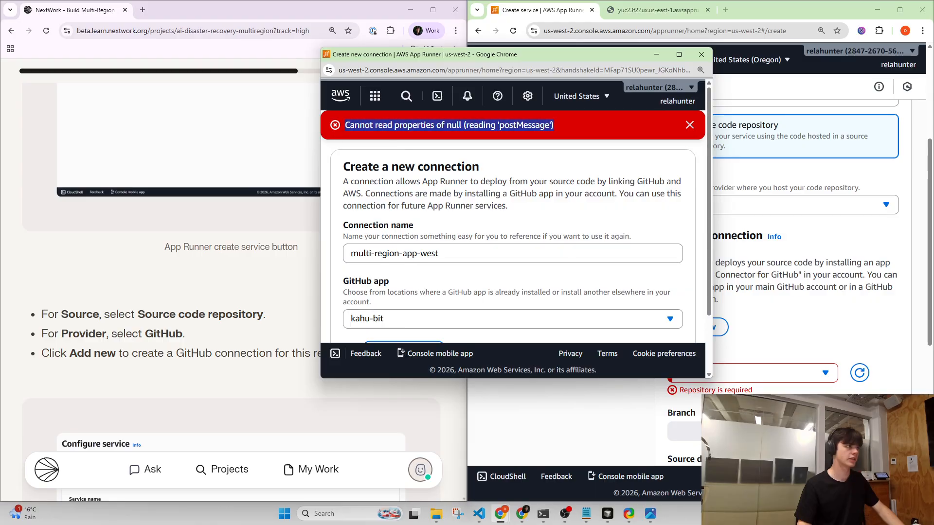
{"action": "left_click_drag", "start_coordinate": [538, 58], "coordinate": [389, 80]}
{"action": "scroll", "coordinate": [584, 146], "scroll_direction": "up", "scroll_amount": 1}
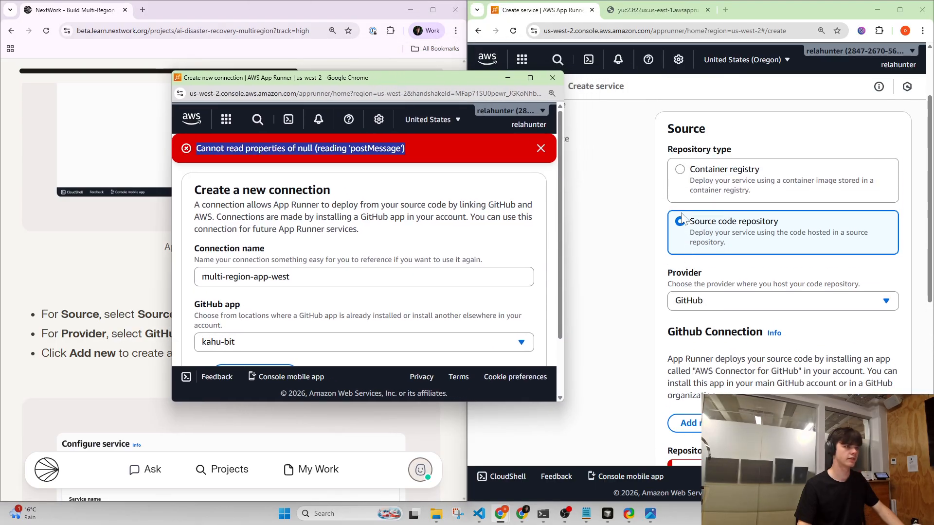
{"action": "left_click", "coordinate": [541, 149]}
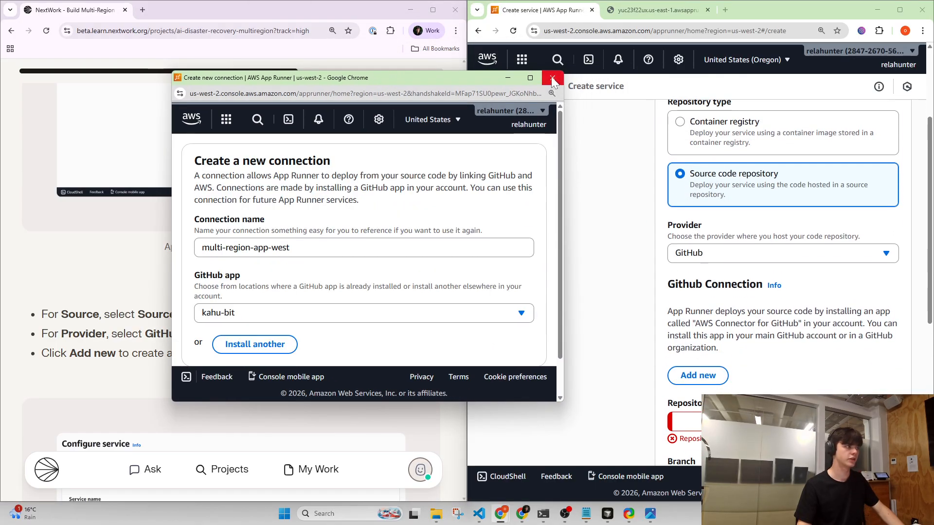
{"action": "left_click", "coordinate": [553, 78]}
- Reload the service form and use Source code repository with connection multi-region-app-west, repository multi-region-app and branch main, closing the leftover connection window
{"action": "left_click", "coordinate": [513, 32]}
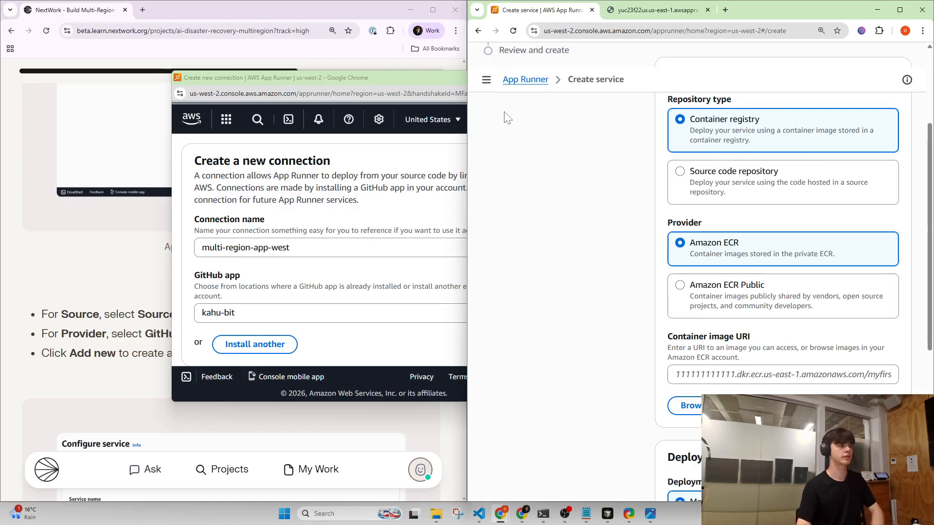
{"action": "left_click", "coordinate": [680, 180]}
{"action": "scroll", "coordinate": [754, 267], "scroll_direction": "down", "scroll_amount": 4}
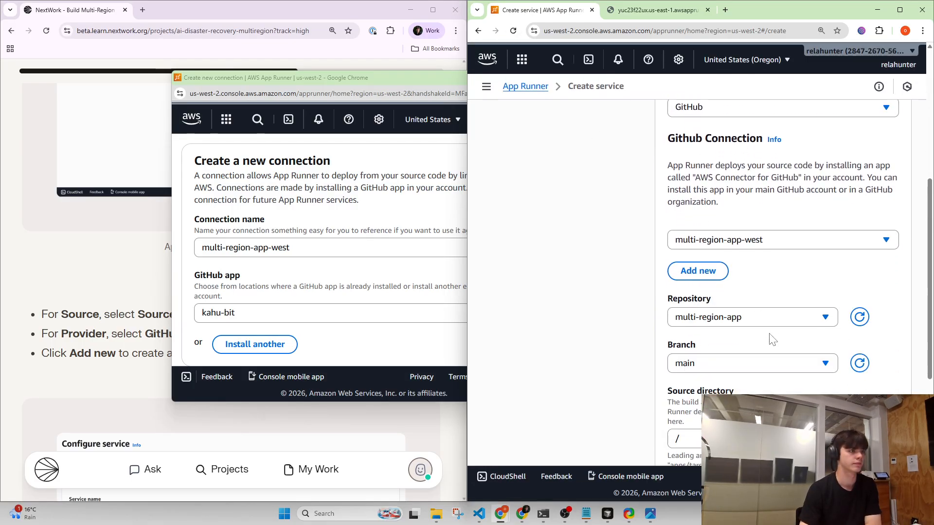
{"action": "left_click", "coordinate": [421, 87]}
{"action": "left_click", "coordinate": [560, 77]}
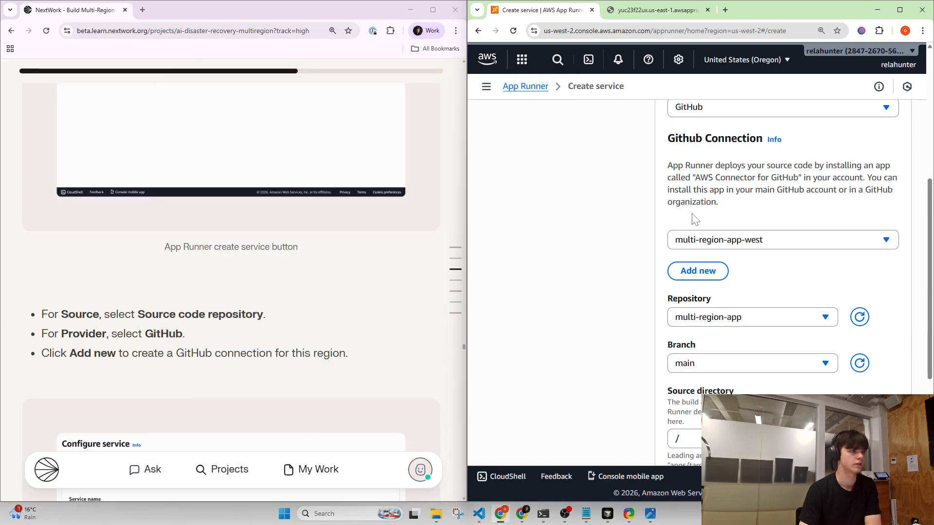
- Set the deployment trigger to Automatic and review the guide's source instructions for the west service
{"action": "scroll", "coordinate": [711, 231], "scroll_direction": "down", "scroll_amount": 2}
{"action": "scroll", "coordinate": [711, 231], "scroll_direction": "down", "scroll_amount": 3}
{"action": "left_click", "coordinate": [705, 353]}
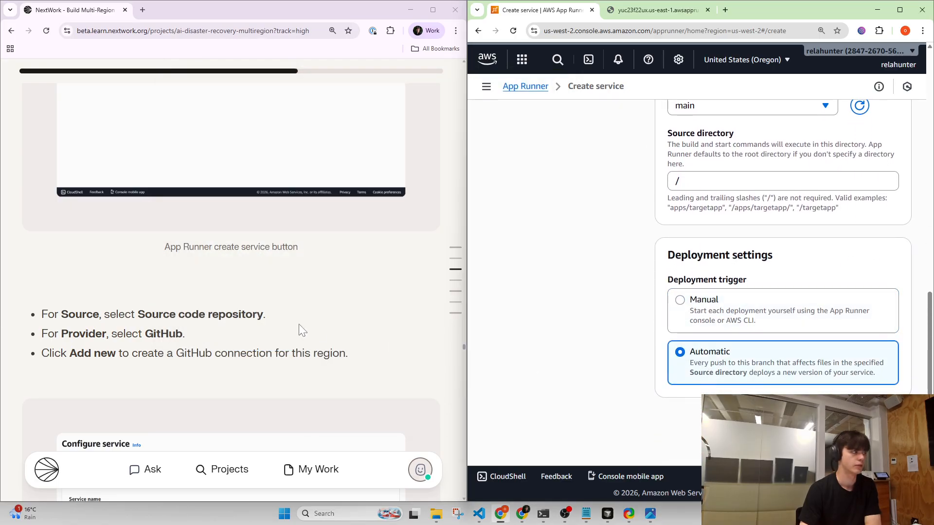
{"action": "scroll", "coordinate": [277, 319], "scroll_direction": "up", "scroll_amount": 8}
{"action": "scroll", "coordinate": [282, 320], "scroll_direction": "down", "scroll_amount": 10}
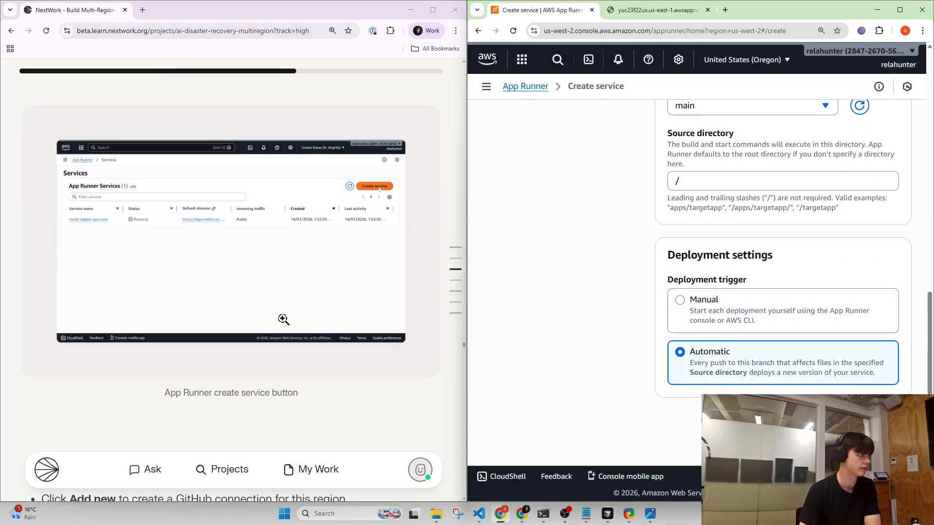
- Continue from source and deployment to the build configuration and set the runtime to Nodejs 18
{"action": "scroll", "coordinate": [291, 342], "scroll_direction": "down", "scroll_amount": 8}
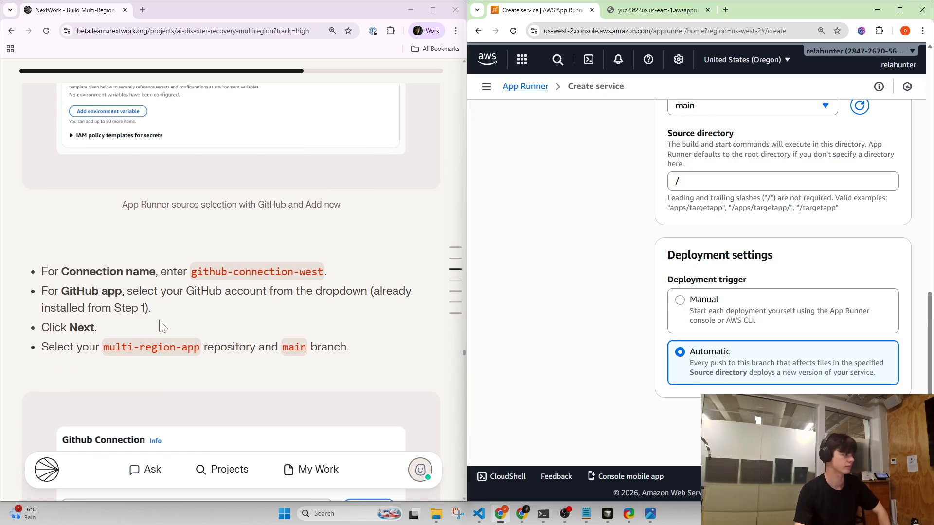
{"action": "left_click", "coordinate": [892, 420]}
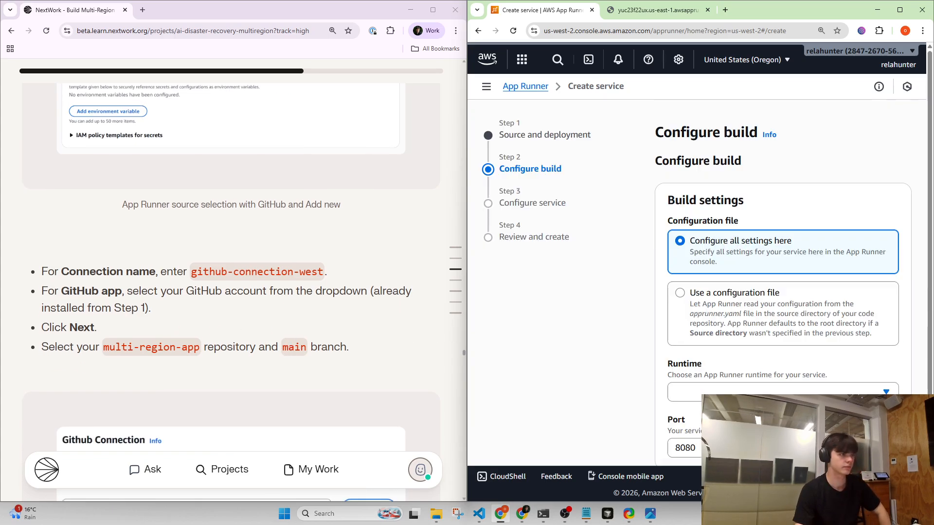
{"action": "scroll", "coordinate": [686, 311], "scroll_direction": "down", "scroll_amount": 2}
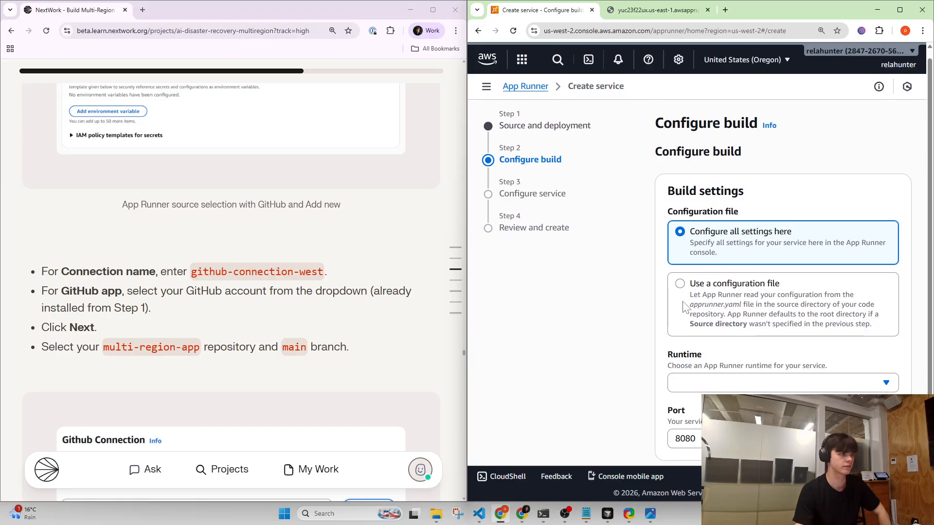
{"action": "left_click", "coordinate": [695, 320]}
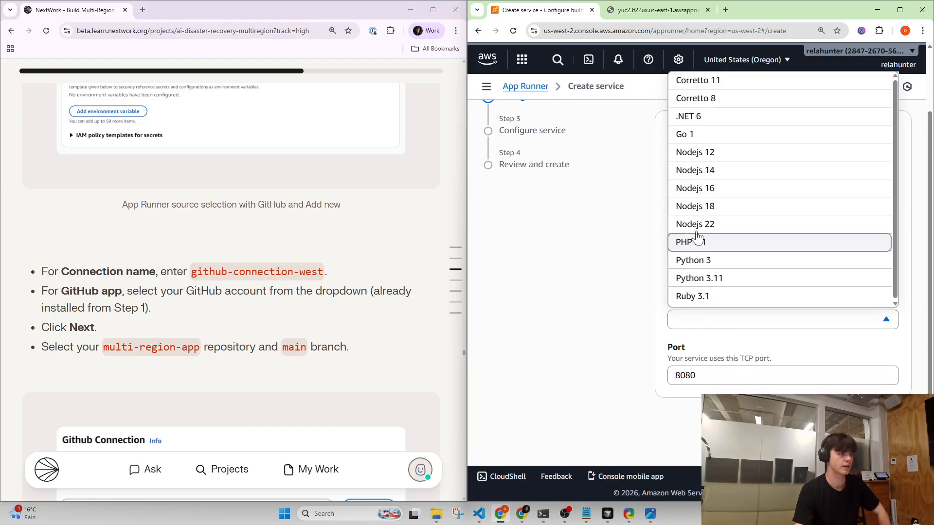
{"action": "left_click", "coordinate": [707, 208]}
- Set the build command to "npm install" and the start command to "npm start", checking them against the guide's build settings
{"action": "scroll", "coordinate": [710, 210], "scroll_direction": "down", "scroll_amount": 3}
{"action": "left_click", "coordinate": [713, 258]}
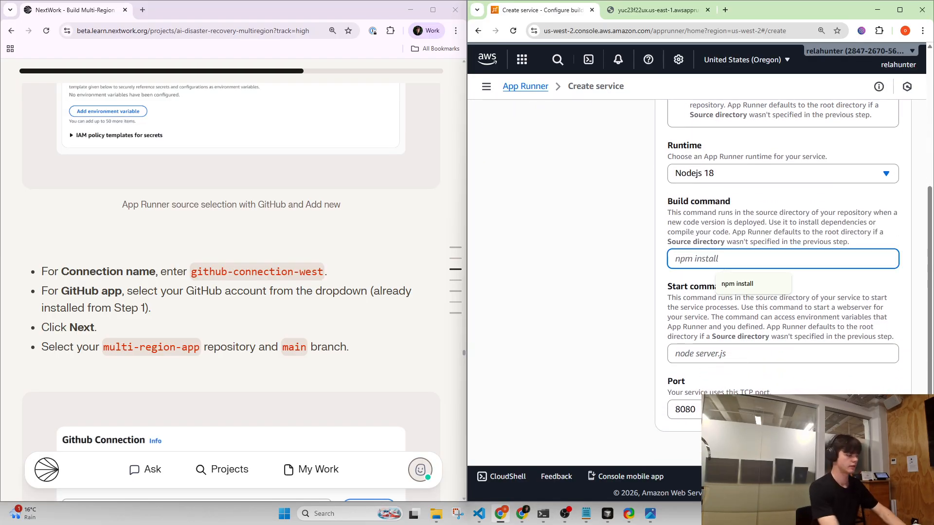
{"action": "type", "text": "npm install"}
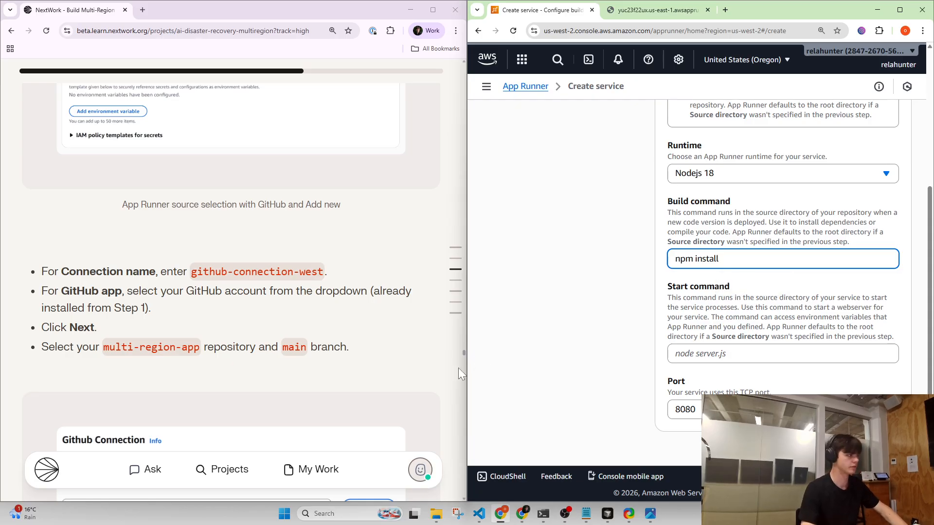
{"action": "scroll", "coordinate": [401, 383], "scroll_direction": "down", "scroll_amount": 10}
{"action": "scroll", "coordinate": [397, 388], "scroll_direction": "down", "scroll_amount": 4}
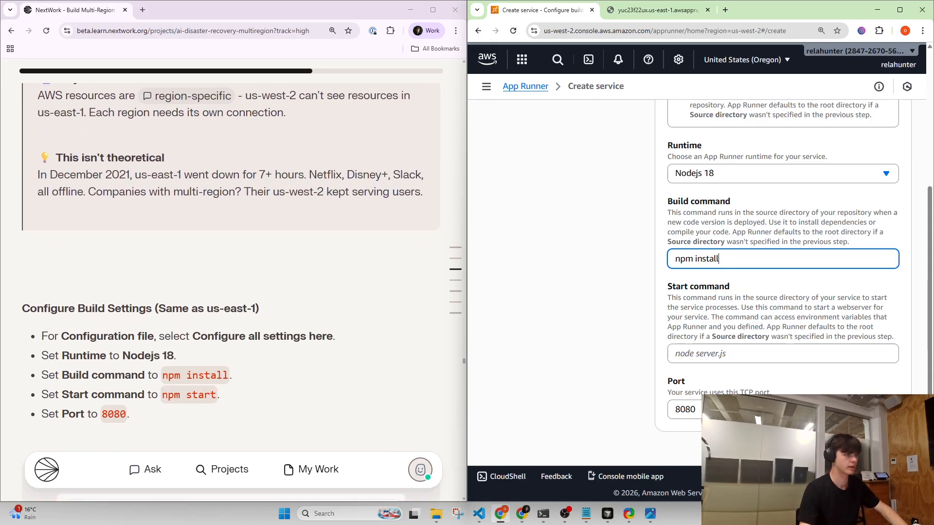
{"action": "left_click", "coordinate": [729, 354]}
{"action": "type", "text": "npm start"}
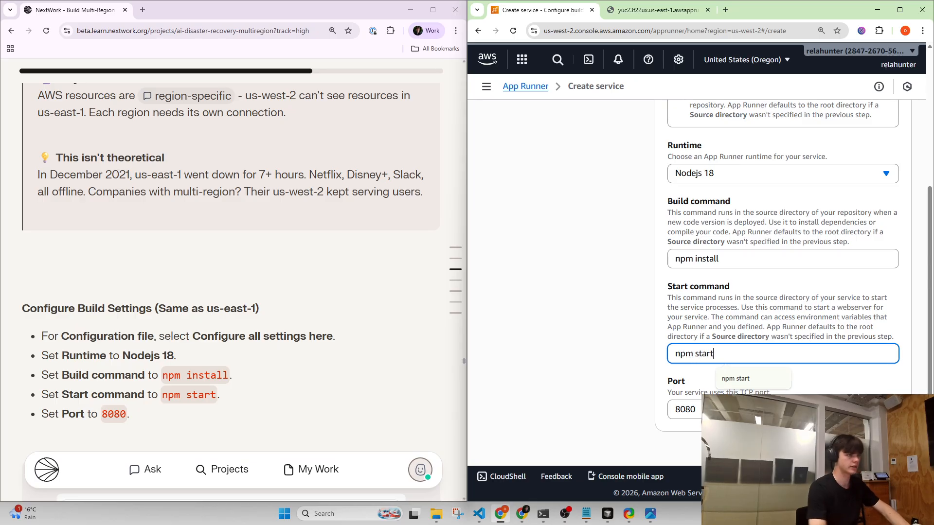
- Read the guide's notes on region-specific GitHub connections and the us-east-1 outage, and compare its build settings with the form
{"action": "scroll", "coordinate": [104, 328], "scroll_direction": "up", "scroll_amount": 2}
{"action": "scroll", "coordinate": [104, 328], "scroll_direction": "up", "scroll_amount": 2}
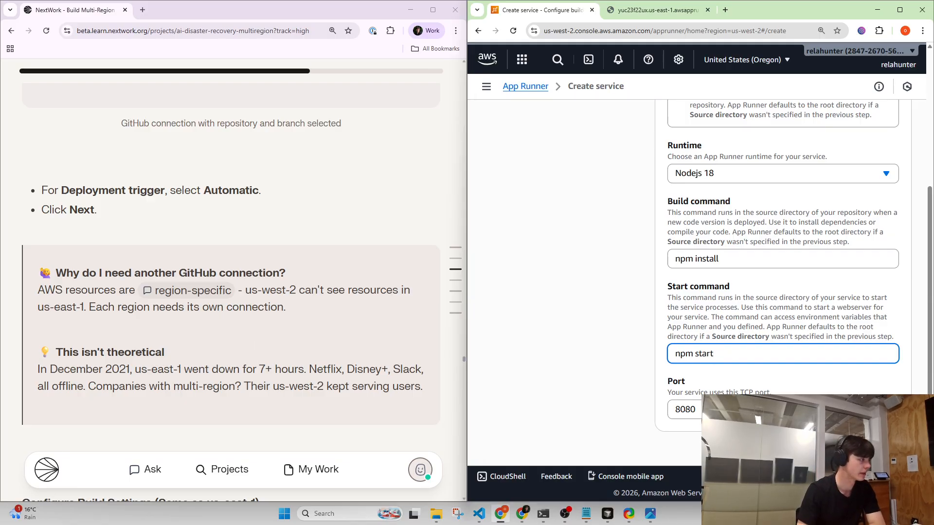
{"action": "left_click_drag", "start_coordinate": [64, 369], "coordinate": [181, 370]}
{"action": "left_click", "coordinate": [266, 338]}
{"action": "scroll", "coordinate": [265, 338], "scroll_direction": "down", "scroll_amount": 1}
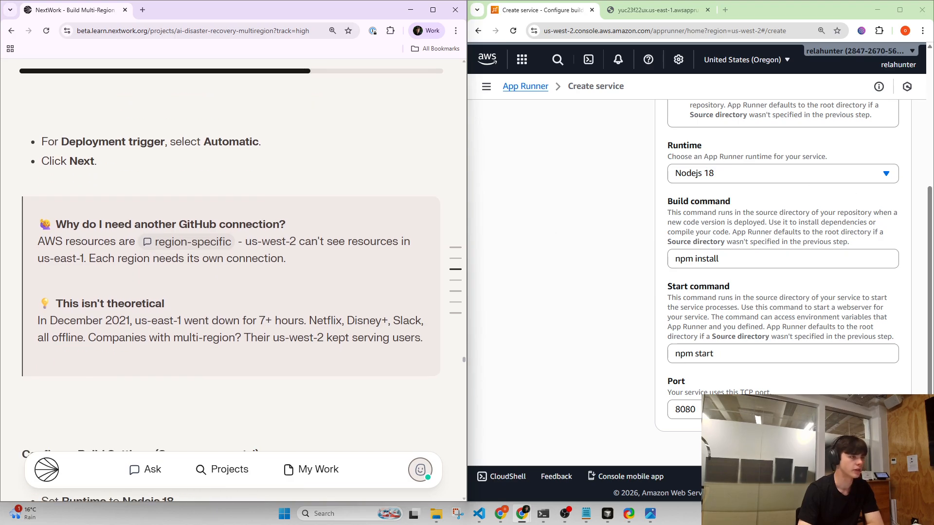
{"action": "scroll", "coordinate": [265, 338], "scroll_direction": "down", "scroll_amount": 3}
{"action": "scroll", "coordinate": [195, 321], "scroll_direction": "up", "scroll_amount": 1}
{"action": "scroll", "coordinate": [195, 321], "scroll_direction": "down", "scroll_amount": 2}
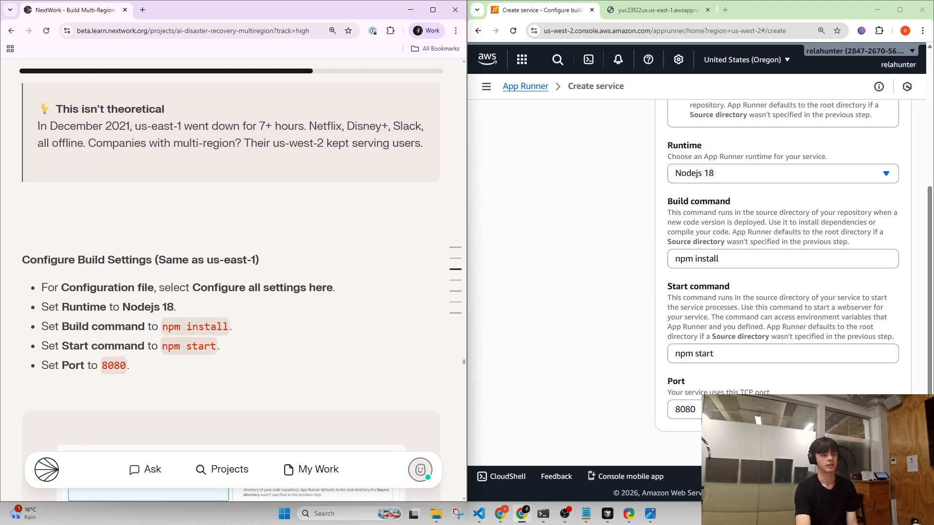
- Continue to the service configuration and name the service "multi-region-app-west", as given in the guide
{"action": "left_click", "coordinate": [891, 451]}
{"action": "scroll", "coordinate": [355, 381], "scroll_direction": "down", "scroll_amount": 7}
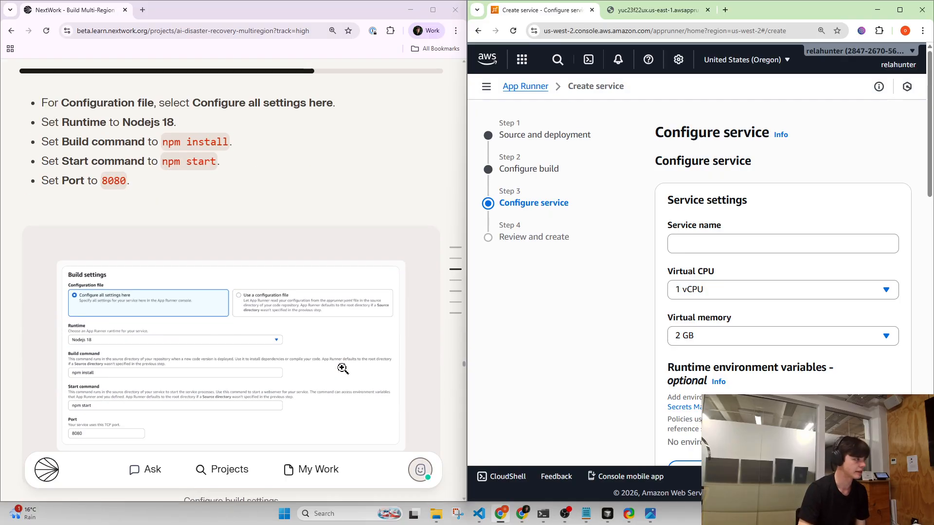
{"action": "scroll", "coordinate": [336, 358], "scroll_direction": "down", "scroll_amount": 4}
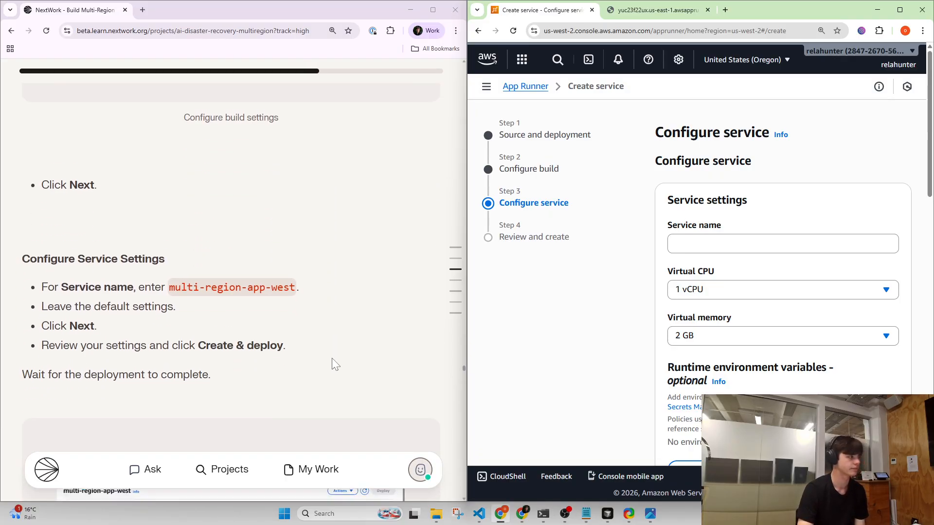
{"action": "scroll", "coordinate": [334, 364], "scroll_direction": "up", "scroll_amount": 1}
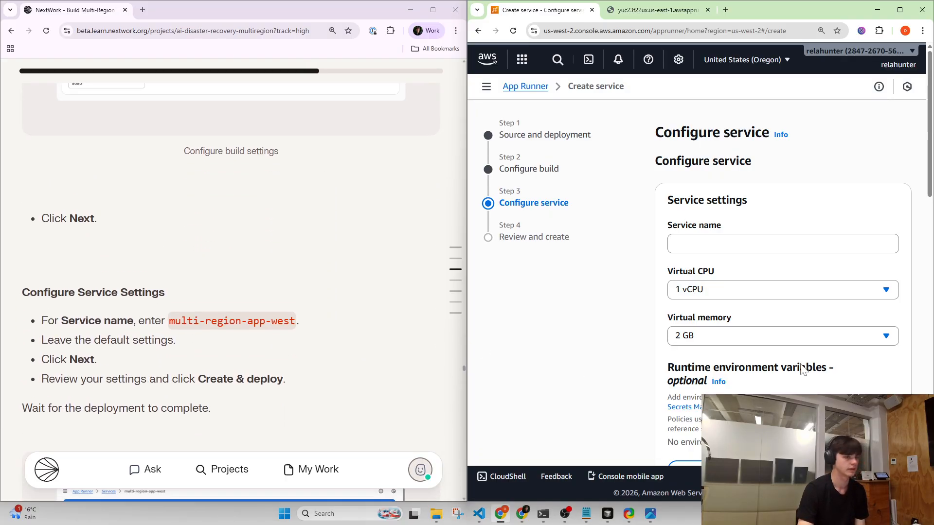
{"action": "scroll", "coordinate": [808, 368], "scroll_direction": "down", "scroll_amount": 7}
{"action": "scroll", "coordinate": [808, 368], "scroll_direction": "up", "scroll_amount": 7}
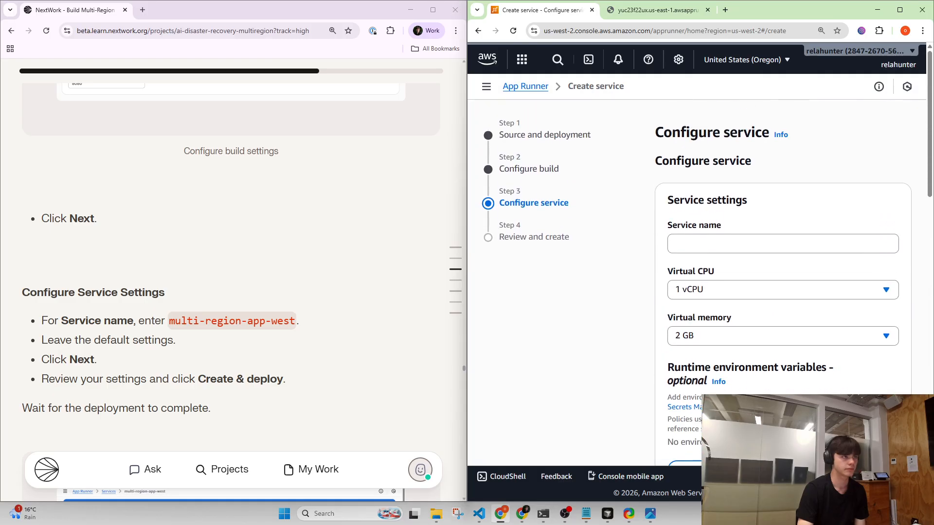
{"action": "left_click", "coordinate": [243, 321]}
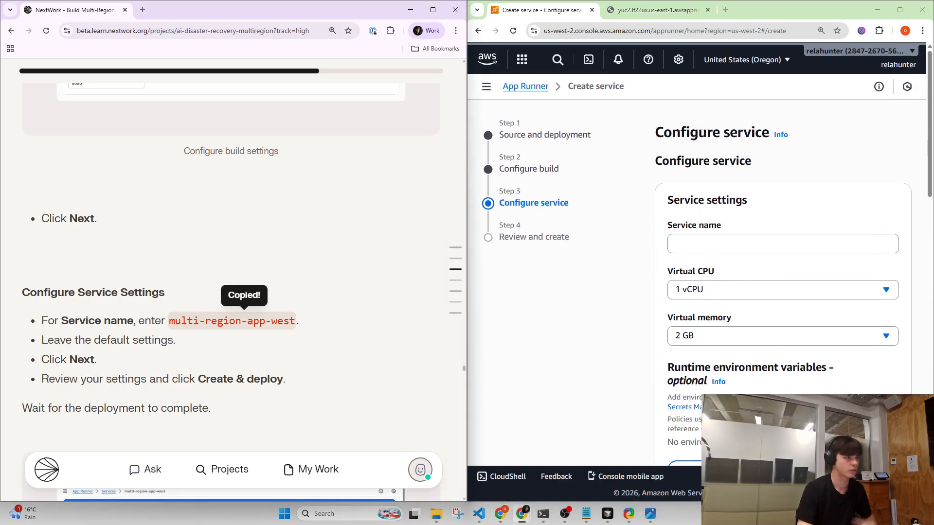
{"action": "left_click", "coordinate": [693, 245]}
{"action": "type", "text": "multi-region-app-west"}
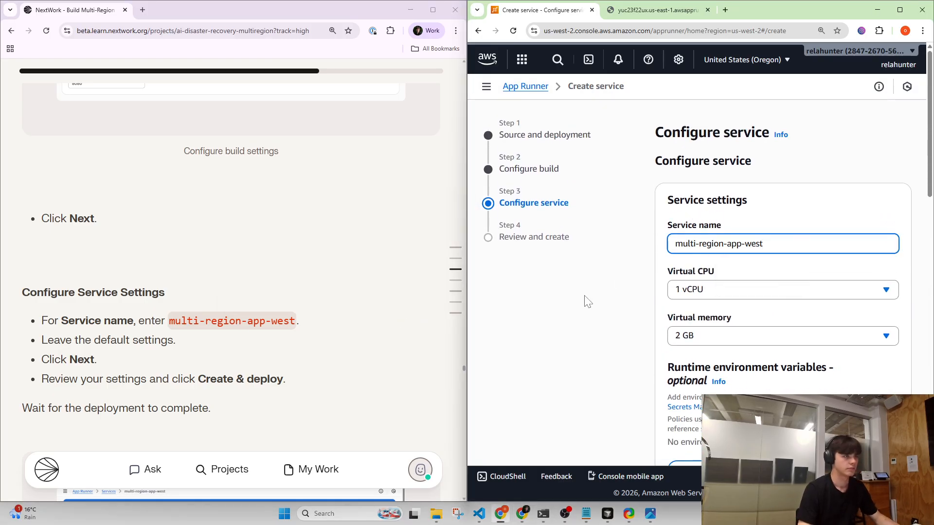
- Keep the default service settings, review the full configuration, and create and deploy the west service
{"action": "scroll", "coordinate": [588, 302], "scroll_direction": "down", "scroll_amount": 10}
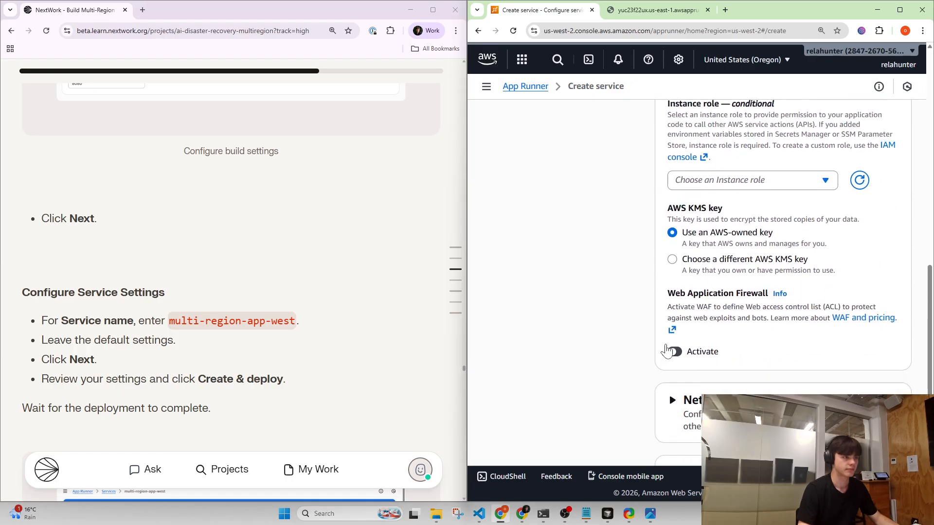
{"action": "scroll", "coordinate": [668, 351], "scroll_direction": "down", "scroll_amount": 5}
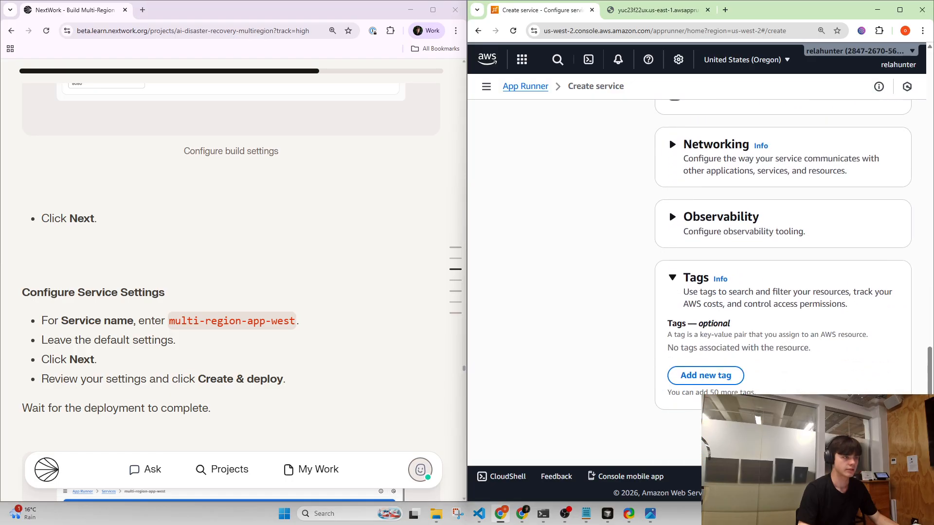
{"action": "scroll", "coordinate": [393, 395], "scroll_direction": "down", "scroll_amount": 1}
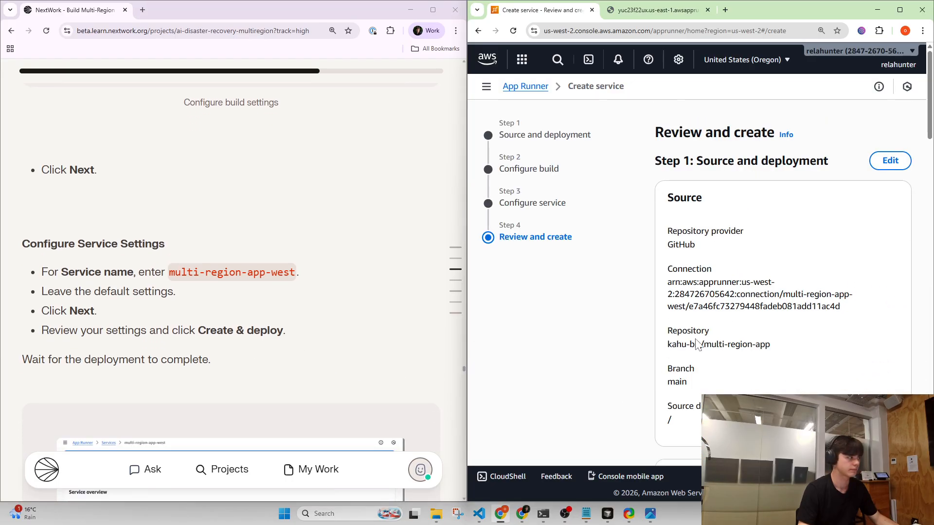
{"action": "scroll", "coordinate": [740, 323], "scroll_direction": "down", "scroll_amount": 20}
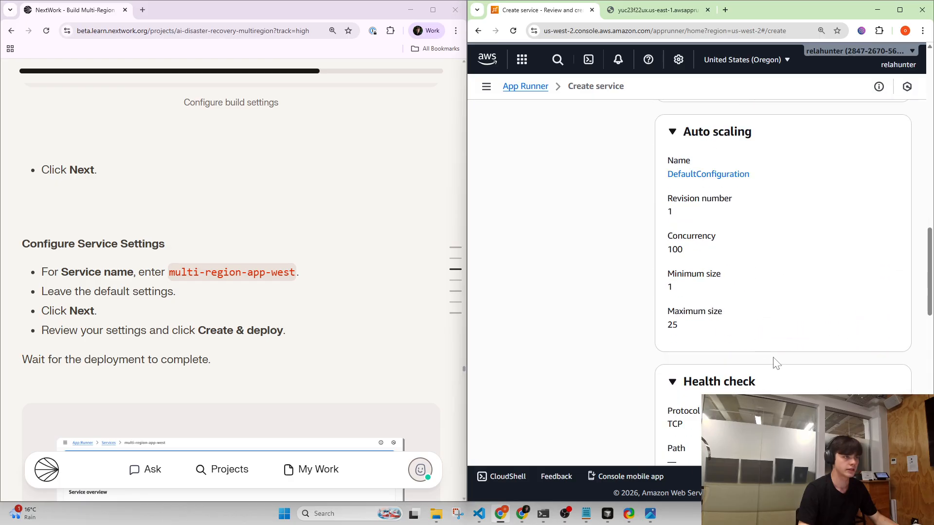
{"action": "scroll", "coordinate": [858, 370], "scroll_direction": "down", "scroll_amount": 12}
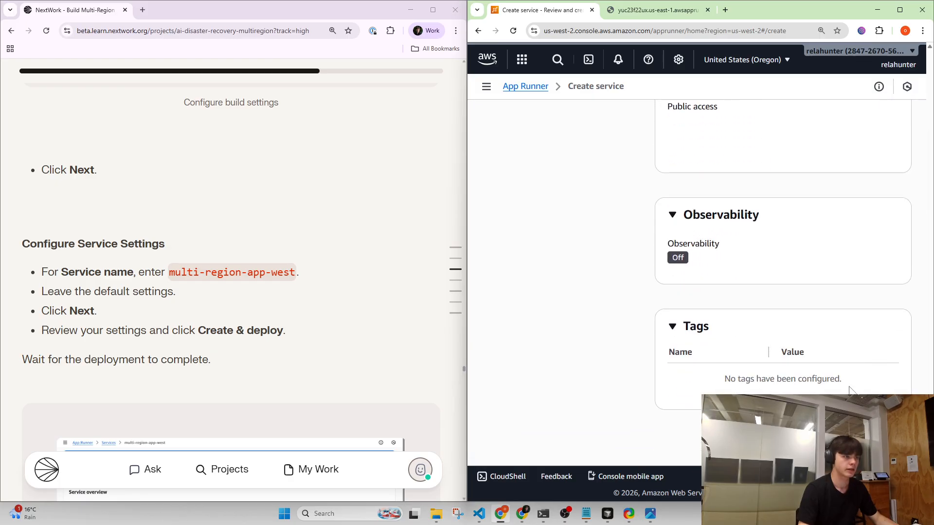
{"action": "scroll", "coordinate": [223, 348], "scroll_direction": "down", "scroll_amount": 4}
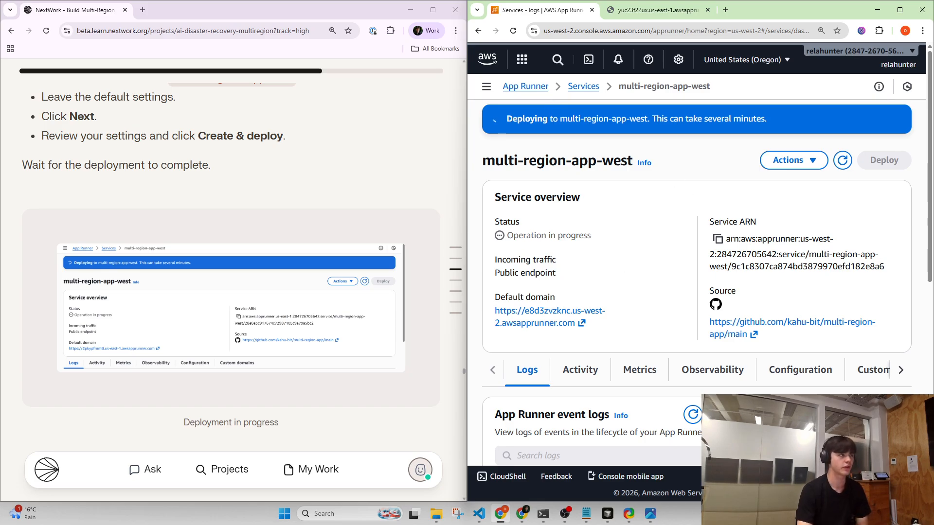
- Check the west service's default domain in a separate tab, close that tab and return to the service's overview and event logs
{"action": "middle_click", "coordinate": [548, 315]}
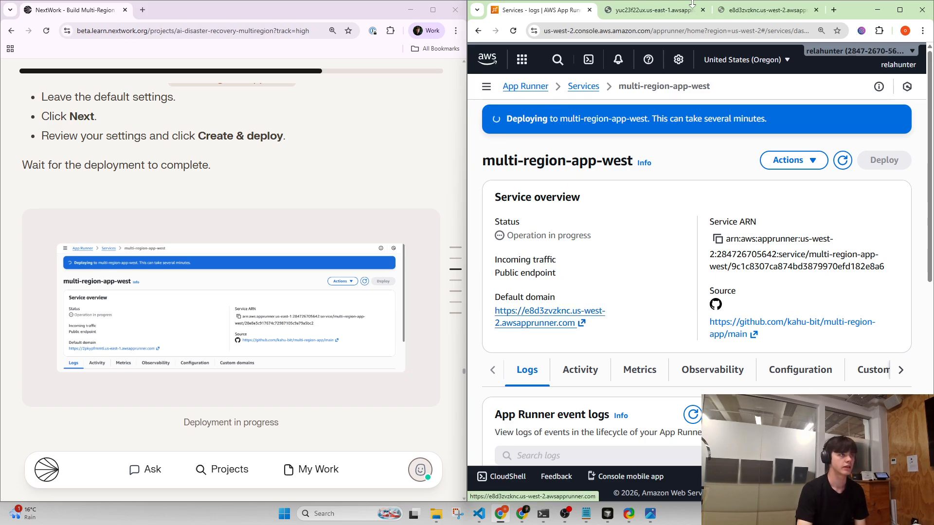
{"action": "left_click_drag", "start_coordinate": [734, 7], "coordinate": [625, 11]}
{"action": "left_click_drag", "start_coordinate": [556, 171], "coordinate": [719, 193]}
{"action": "left_click", "coordinate": [715, 126]}
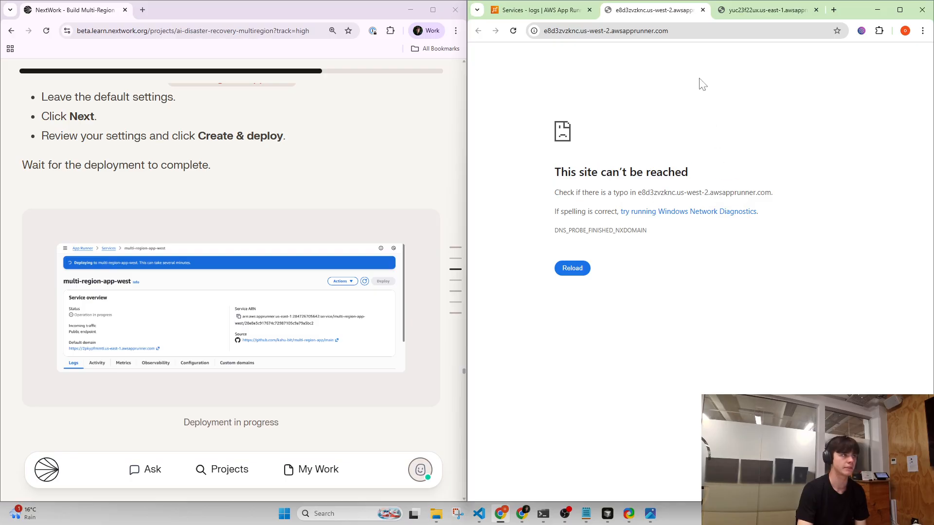
{"action": "left_click", "coordinate": [703, 10]}
{"action": "left_click", "coordinate": [528, 6]}
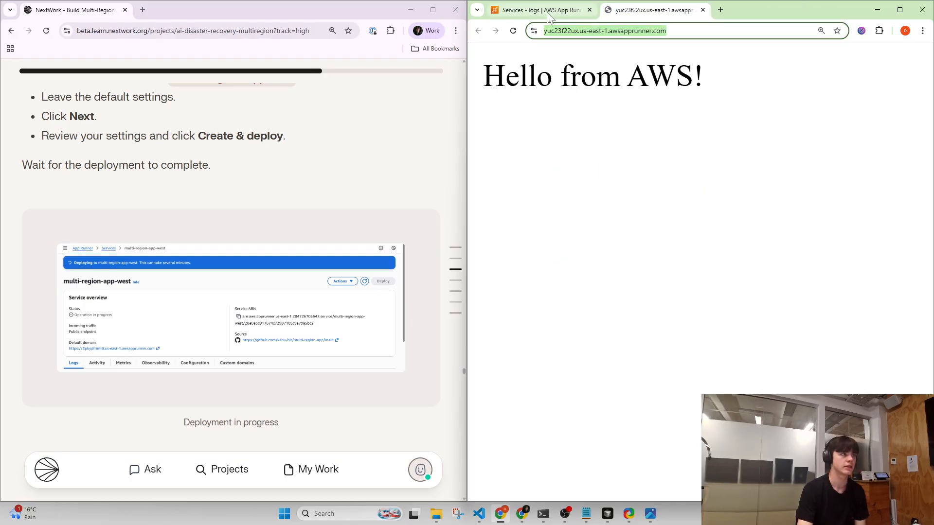
{"action": "scroll", "coordinate": [532, 273], "scroll_direction": "down", "scroll_amount": 2}
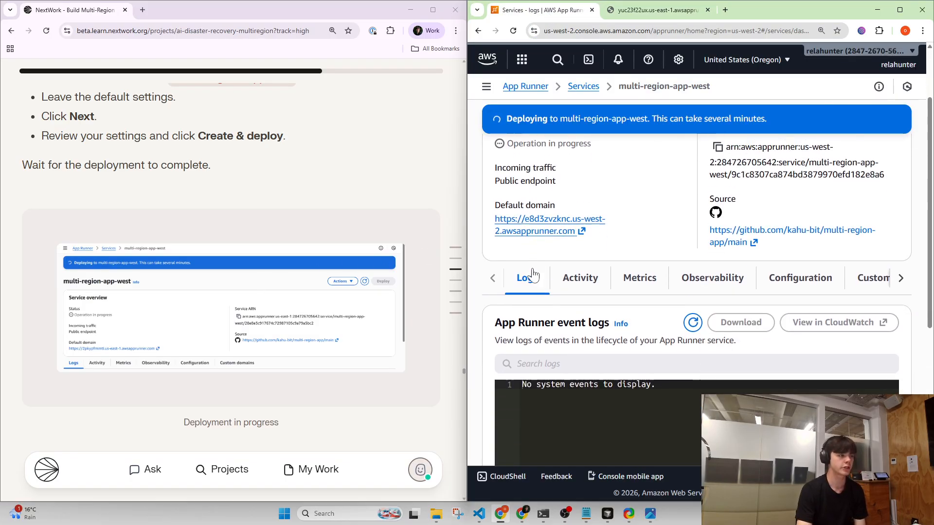
{"action": "scroll", "coordinate": [532, 273], "scroll_direction": "up", "scroll_amount": 2}
- Fill the guide's answer about the new us-west-2 GitHub connection with its suggested text, "I created a new GitHub connection named... because AWS resources are..."
{"action": "scroll", "coordinate": [273, 314], "scroll_direction": "down", "scroll_amount": 4}
{"action": "scroll", "coordinate": [273, 314], "scroll_direction": "down", "scroll_amount": 3}
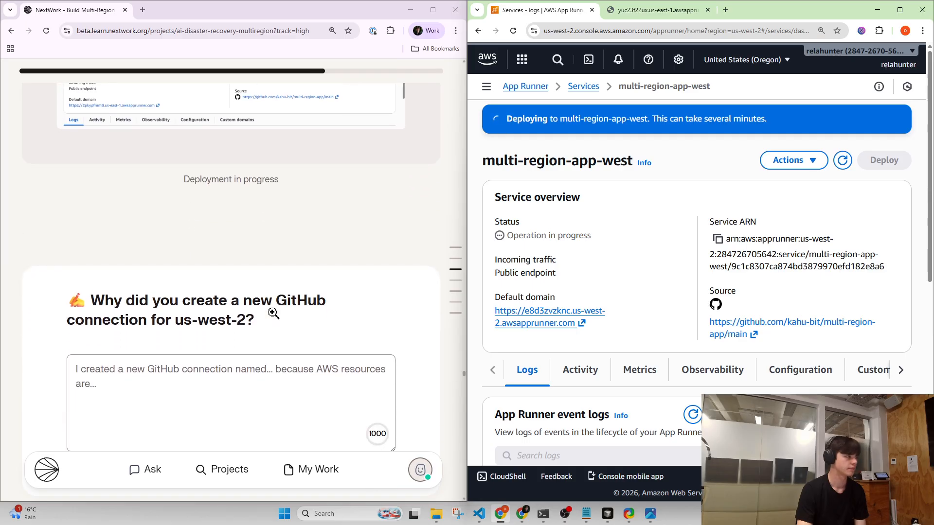
{"action": "left_click", "coordinate": [273, 313]}
{"action": "left_click_drag", "start_coordinate": [131, 203], "coordinate": [236, 221]}
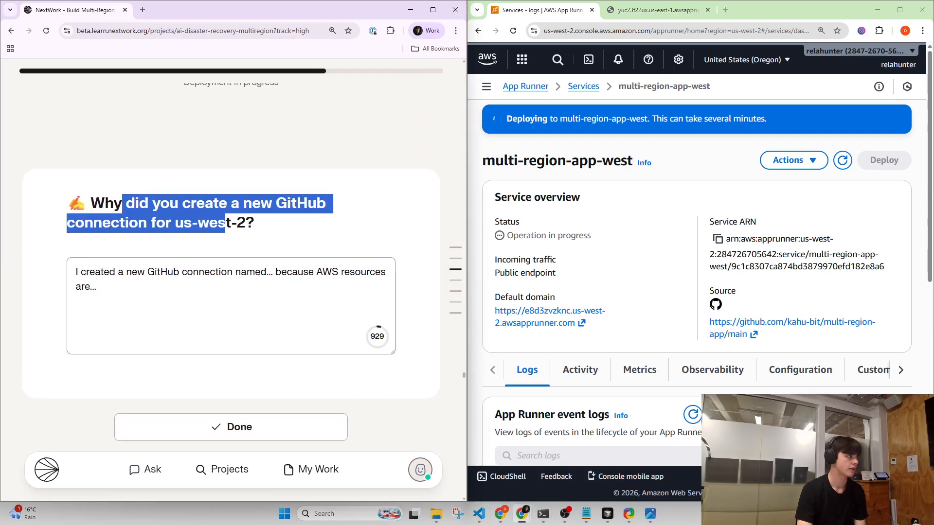
{"action": "left_click", "coordinate": [236, 214]}
{"action": "scroll", "coordinate": [236, 207], "scroll_direction": "down", "scroll_amount": 1}
{"action": "scroll", "coordinate": [236, 193], "scroll_direction": "down", "scroll_amount": 2}
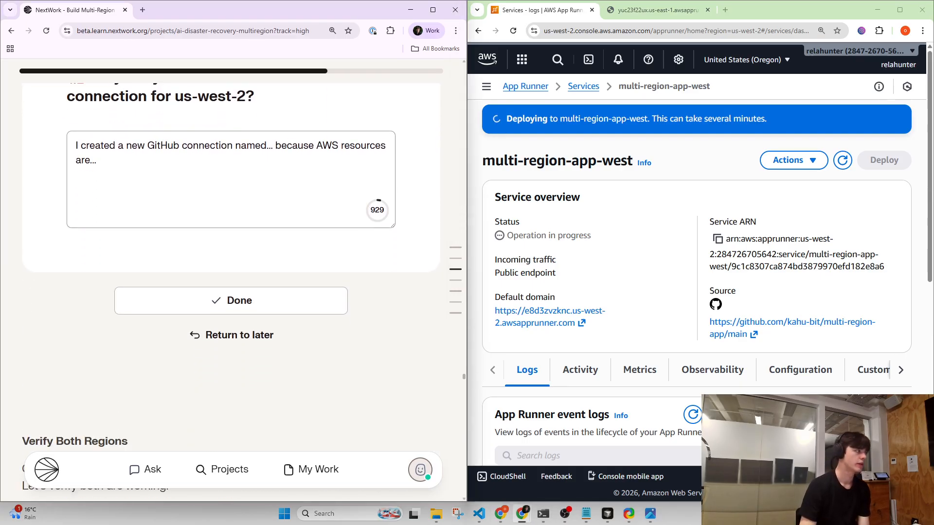
- Replace the ellipsis after "named" in the us-west-2 GitHub connection answer with "multi-region-app-west"
{"action": "scroll", "coordinate": [236, 193], "scroll_direction": "up", "scroll_amount": 1}
{"action": "left_click_drag", "start_coordinate": [240, 106], "coordinate": [130, 125]}
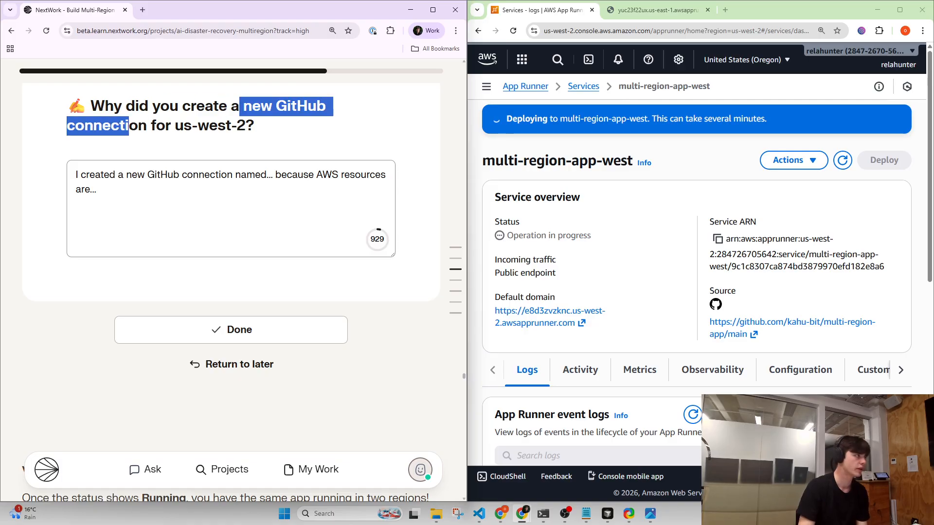
{"action": "left_click", "coordinate": [157, 176]}
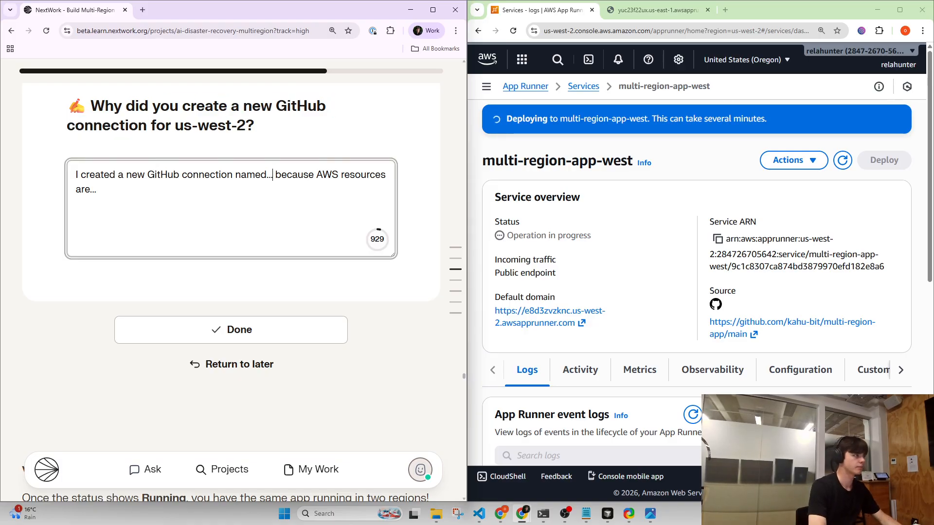
{"action": "key", "text": "BackSpace"}
{"action": "key", "text": "BackSpace"}
{"action": "key", "text": "BackSpace"}
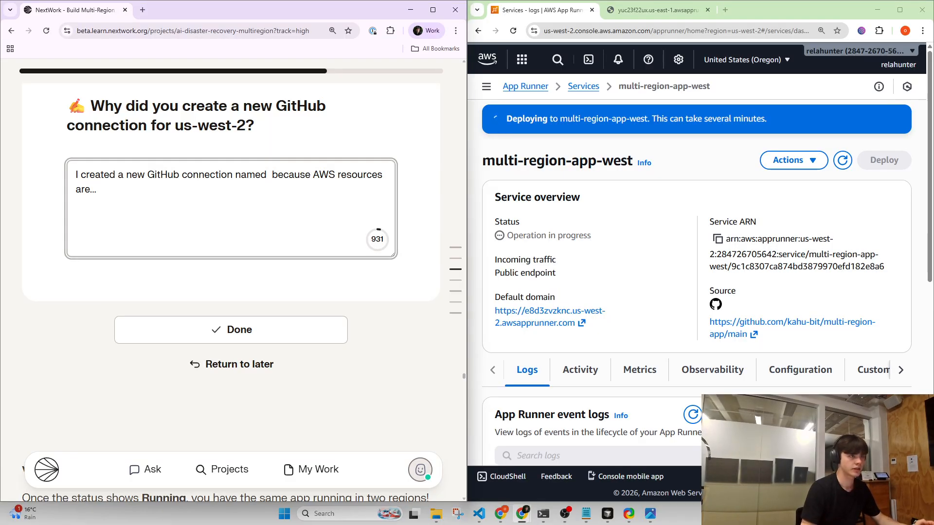
{"action": "key", "text": "super+v"}
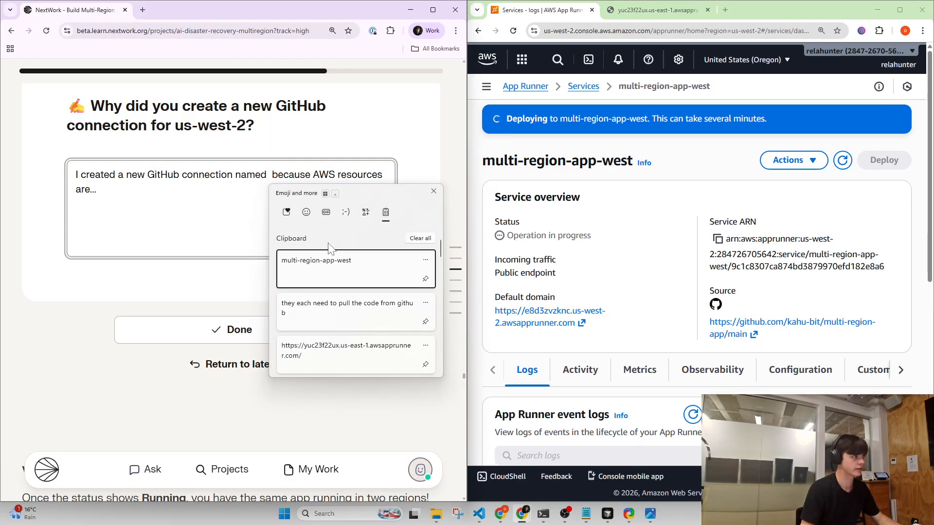
{"action": "scroll", "coordinate": [348, 312], "scroll_direction": "down", "scroll_amount": 5}
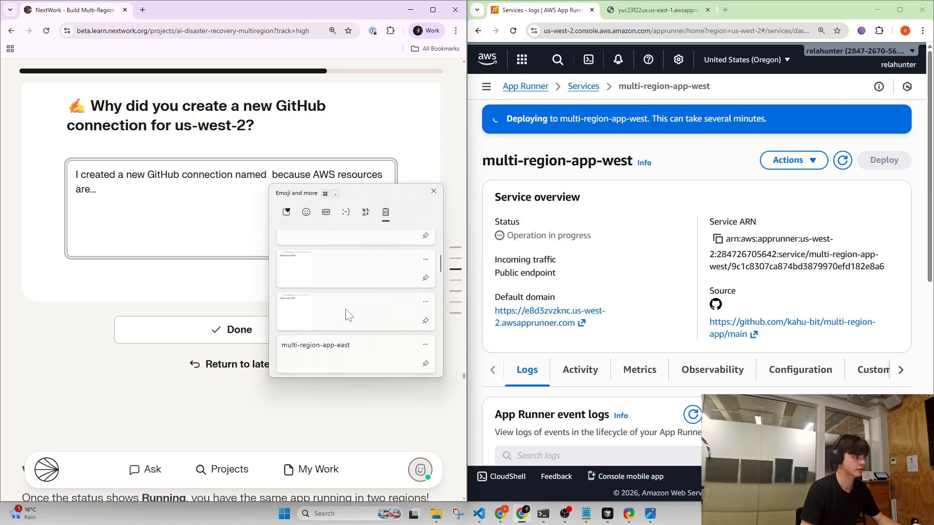
{"action": "left_click", "coordinate": [349, 314]}
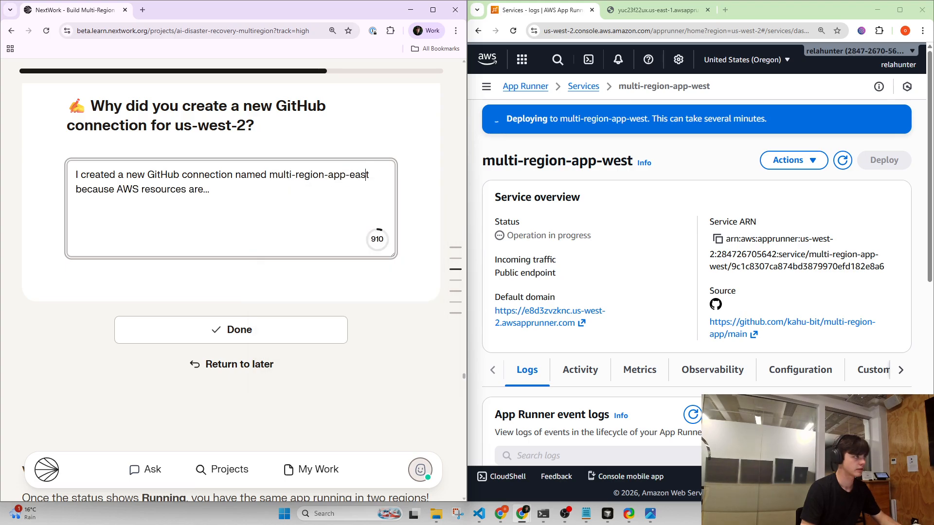
{"action": "key", "text": "BackSpace"}
{"action": "key", "text": "BackSpace"}
{"action": "key", "text": "BackSpace"}
{"action": "key", "text": "BackSpace"}
{"action": "type", "text": "west"}
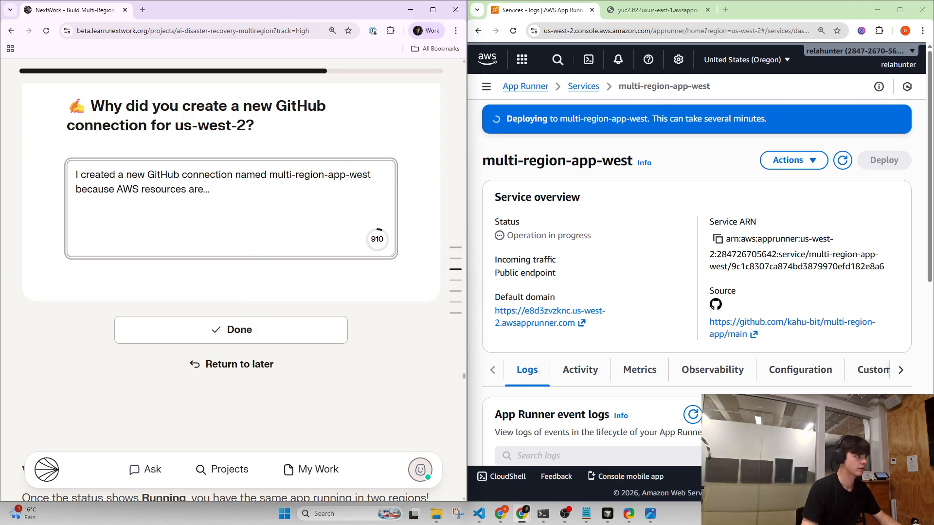
{"action": "key", "text": "BackSpace"}
{"action": "type", "text": "-gith"}
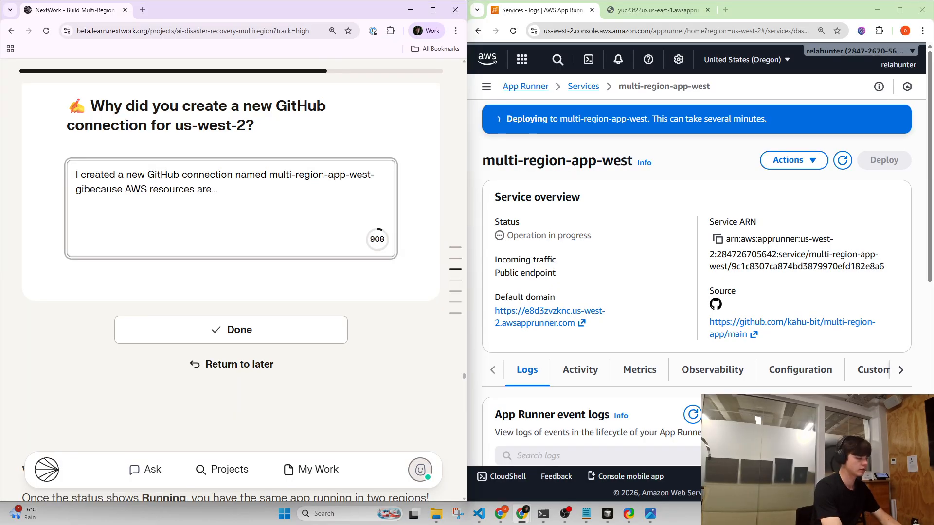
{"action": "key", "text": "BackSpace"}
{"action": "key", "text": "BackSpace"}
{"action": "key", "text": "BackSpace"}
{"action": "key", "text": "BackSpace"}
{"action": "key", "text": "BackSpace"}
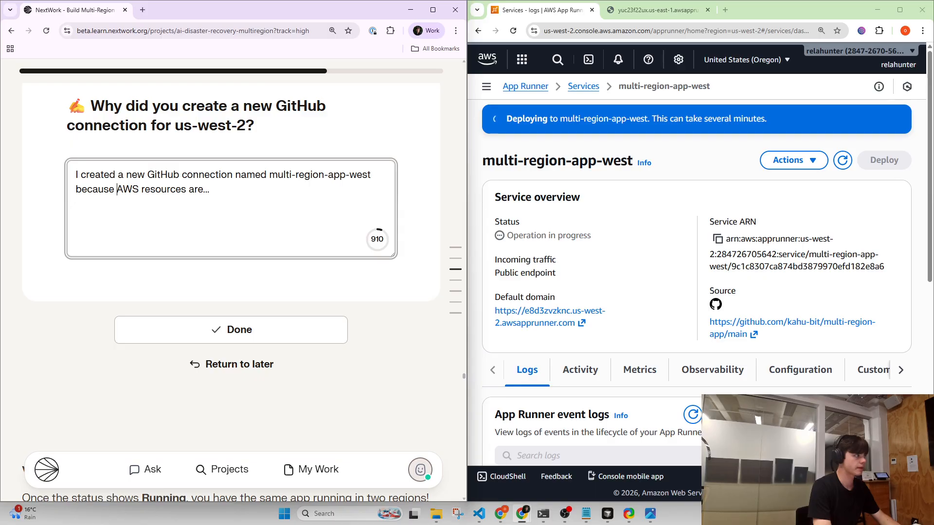
- Insert "this makes it clear where the github connection is pointing." after "because" and extend the closing sentence to "AWS resources are spaces"
{"action": "type", "text": "this makes it cl"}
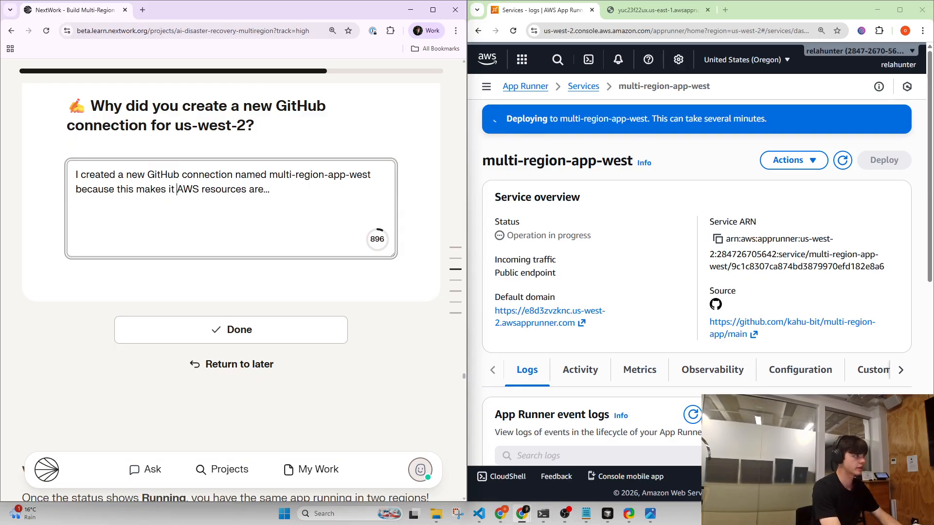
{"action": "type", "text": "ear what connectio"}
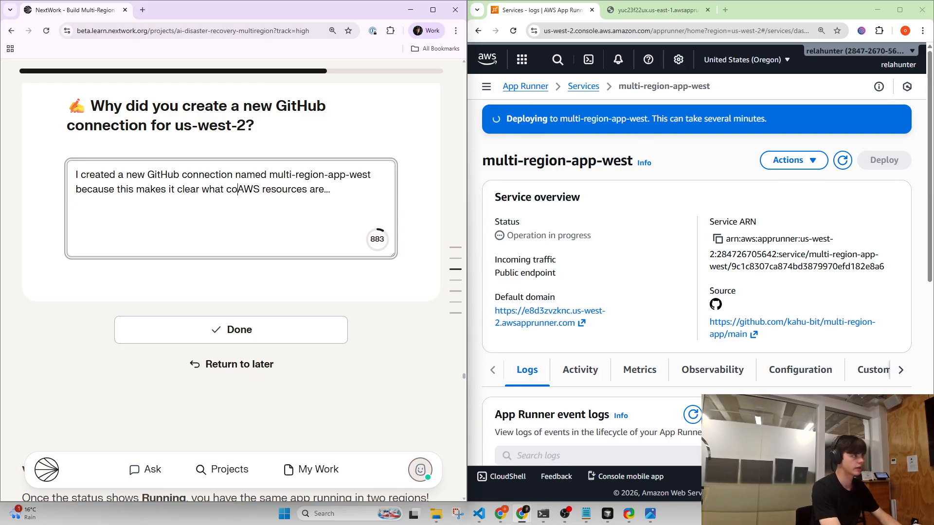
{"action": "type", "text": "n"}
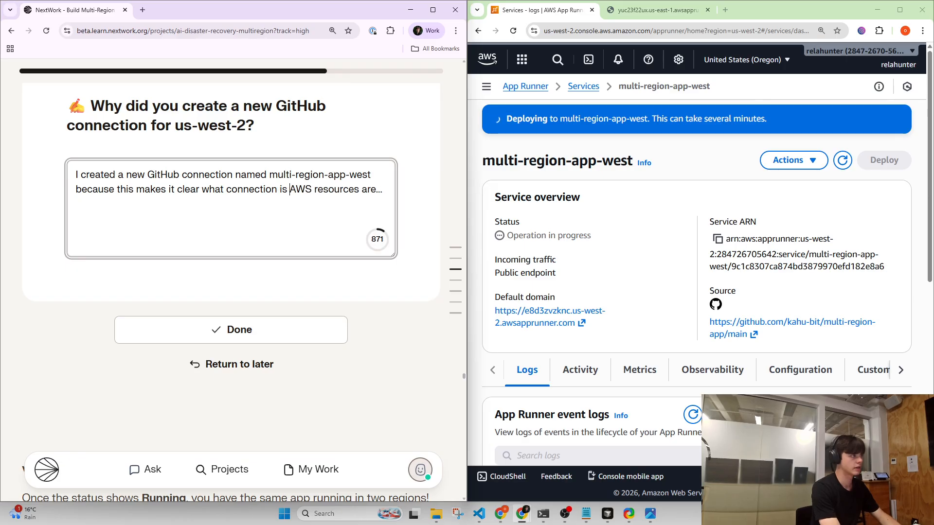
{"action": "key", "text": "ctrl+BackSpace"}
{"action": "key", "text": "ctrl+BackSpace"}
{"action": "type", "text": "where the c"}
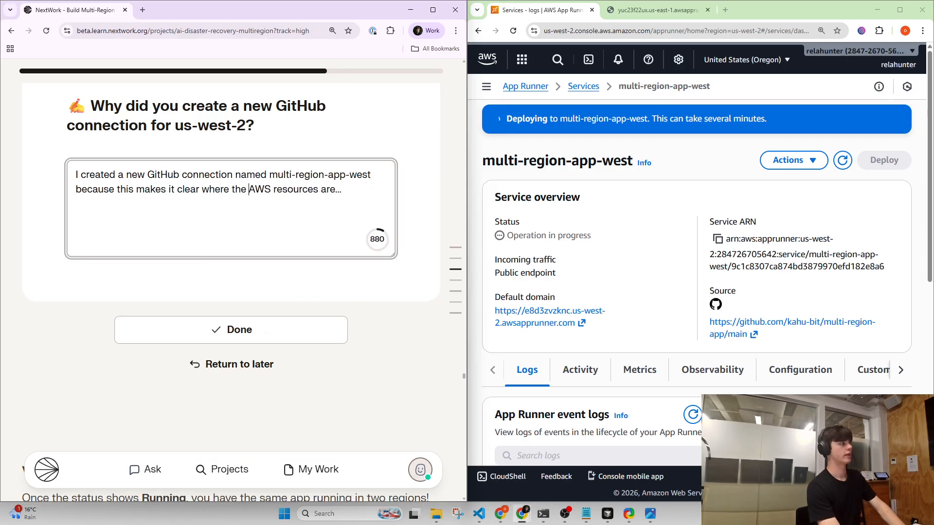
{"action": "key", "text": "BackSpace"}
{"action": "type", "text": "gitub"}
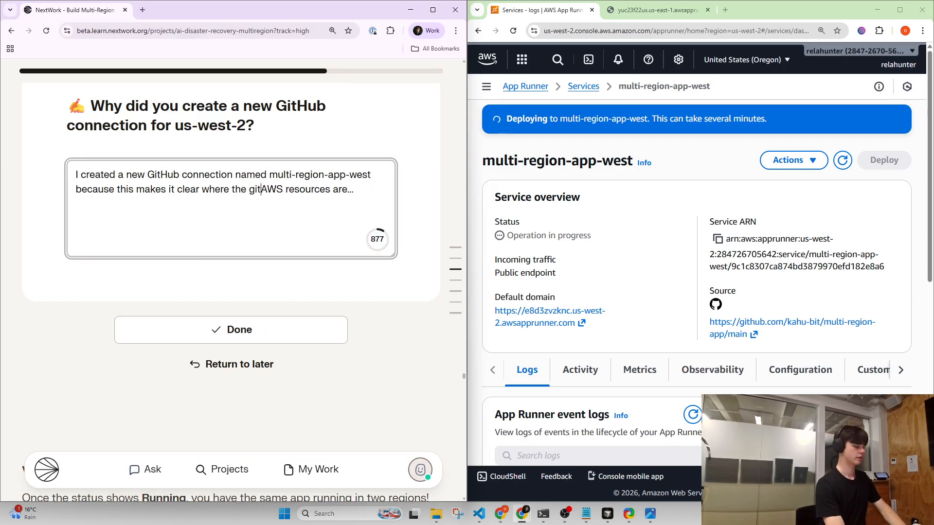
{"action": "key", "text": "BackSpace"}
{"action": "key", "text": "BackSpace"}
{"action": "type", "text": "hub connecti"}
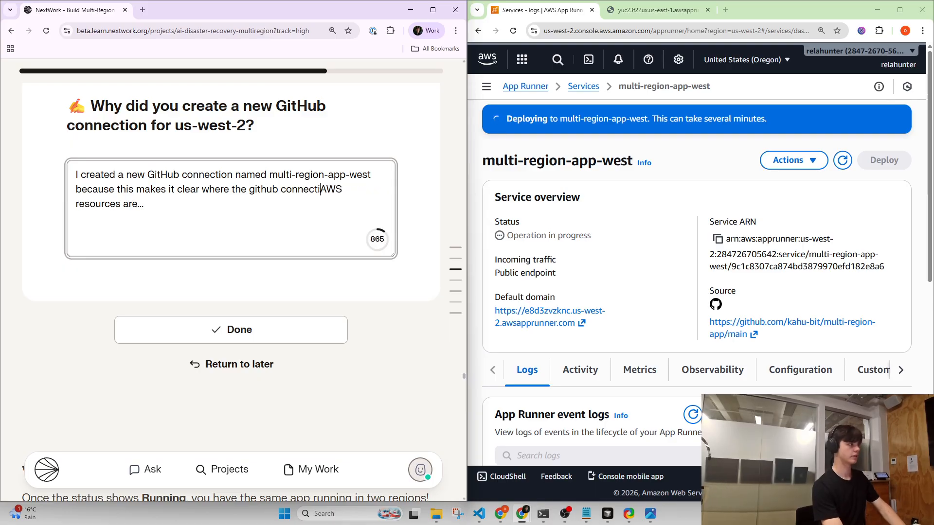
{"action": "type", "text": "on is po"}
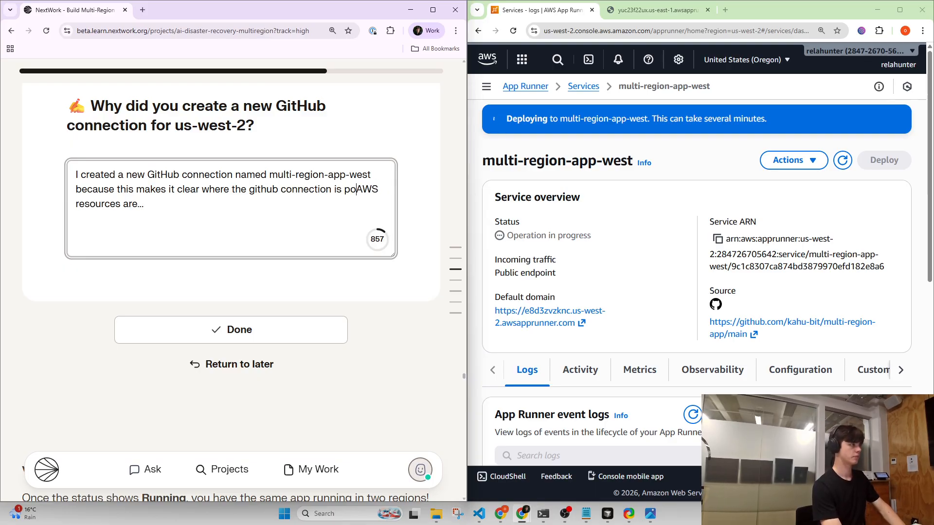
{"action": "type", "text": "inting."}
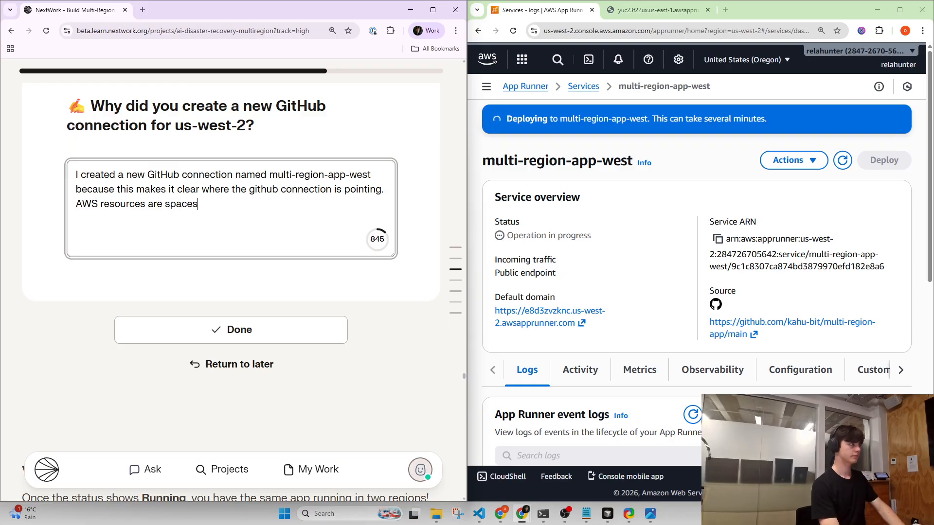
- Ask the guide's built-in assistant "What are AWS resources?"
{"action": "scroll", "coordinate": [246, 294], "scroll_direction": "up", "scroll_amount": 15}
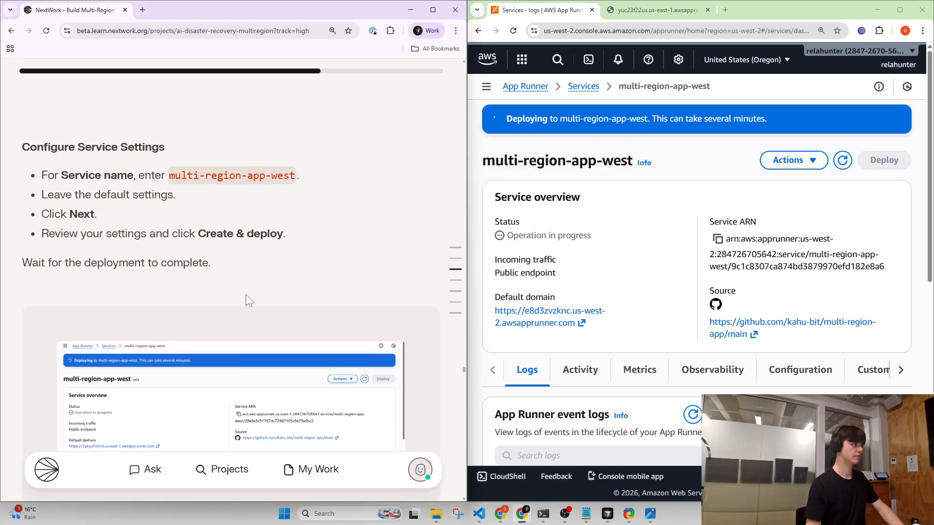
{"action": "scroll", "coordinate": [298, 293], "scroll_direction": "down", "scroll_amount": 1}
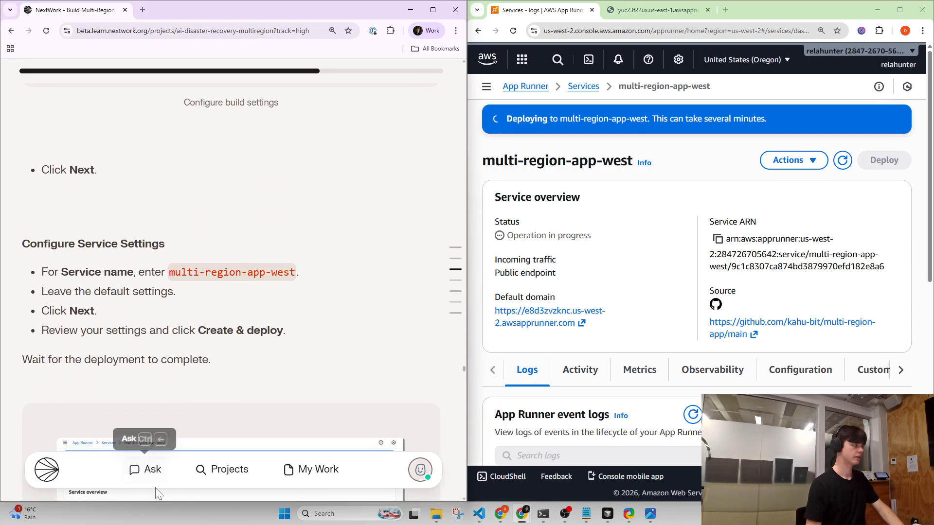
{"action": "left_click", "coordinate": [155, 477]}
{"action": "type", "text": "What a"}
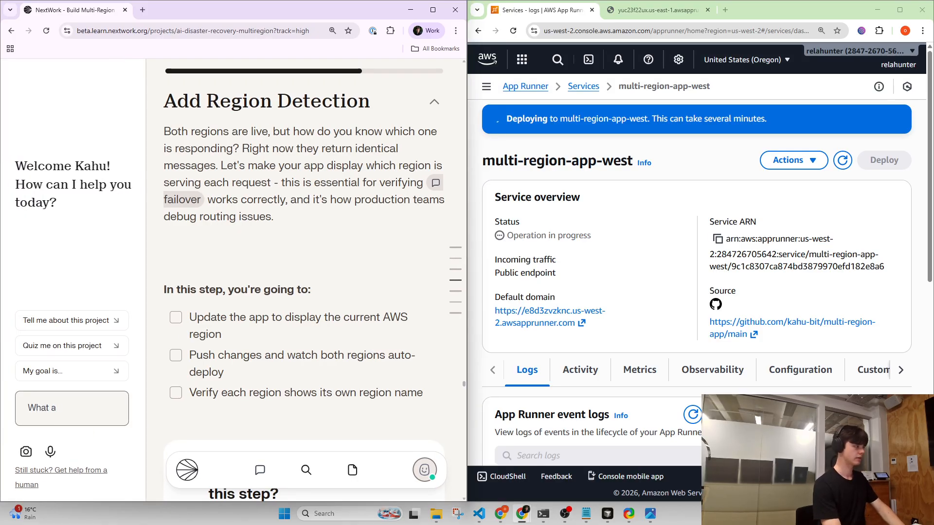
{"action": "type", "text": "re AWS resourc"}
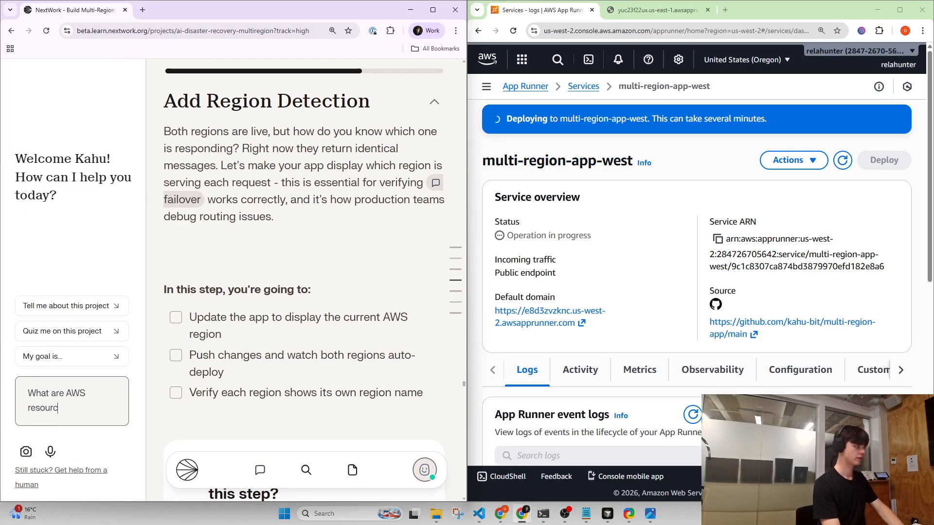
{"action": "type", "text": "es?"}
{"action": "key", "text": "Return"}
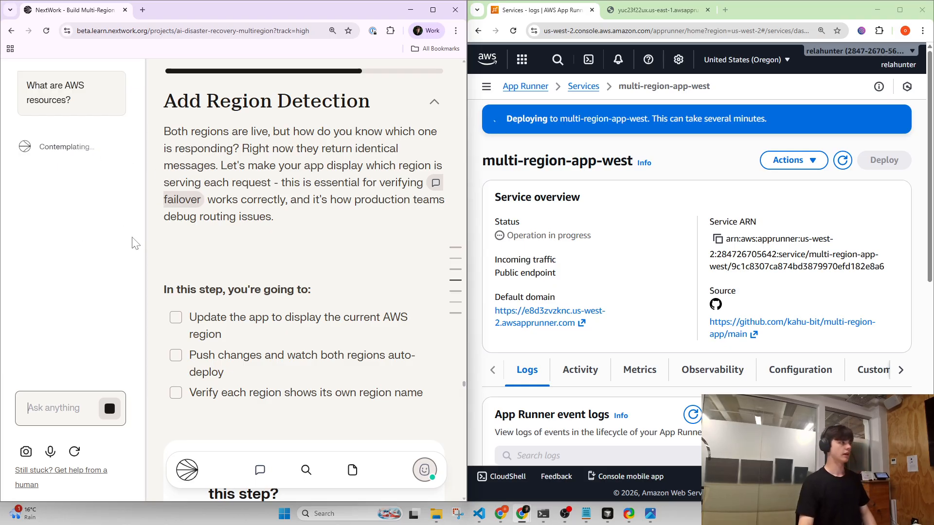
- Look through the neighbouring guide sections, return to the GitHub connection question and read the assistant's explanation of AWS resources
{"action": "scroll", "coordinate": [281, 244], "scroll_direction": "down", "scroll_amount": 2}
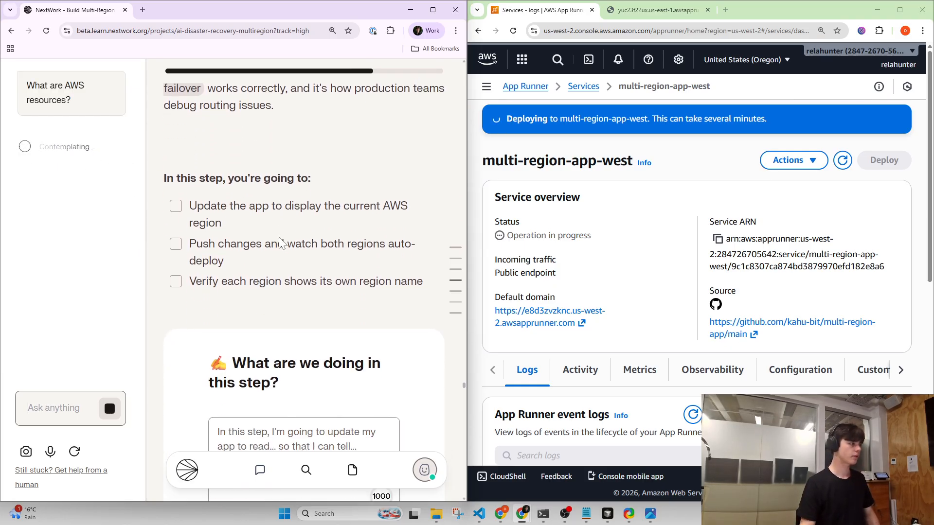
{"action": "scroll", "coordinate": [282, 243], "scroll_direction": "down", "scroll_amount": 4}
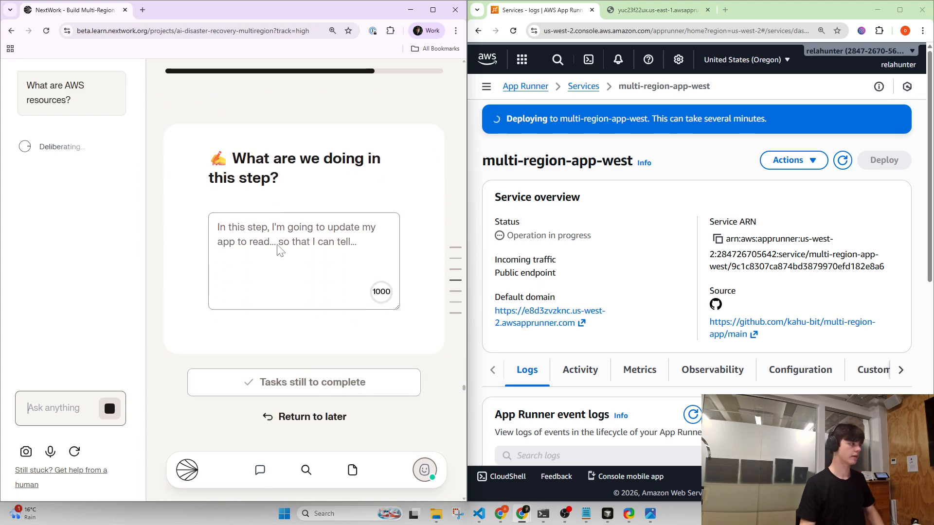
{"action": "scroll", "coordinate": [280, 249], "scroll_direction": "down", "scroll_amount": 2}
{"action": "scroll", "coordinate": [279, 249], "scroll_direction": "up", "scroll_amount": 8}
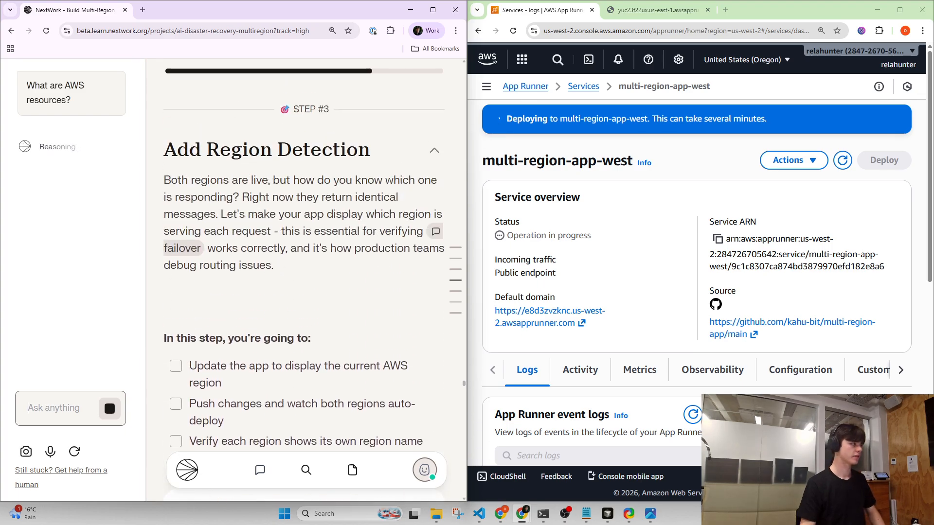
{"action": "scroll", "coordinate": [279, 250], "scroll_direction": "up", "scroll_amount": 16}
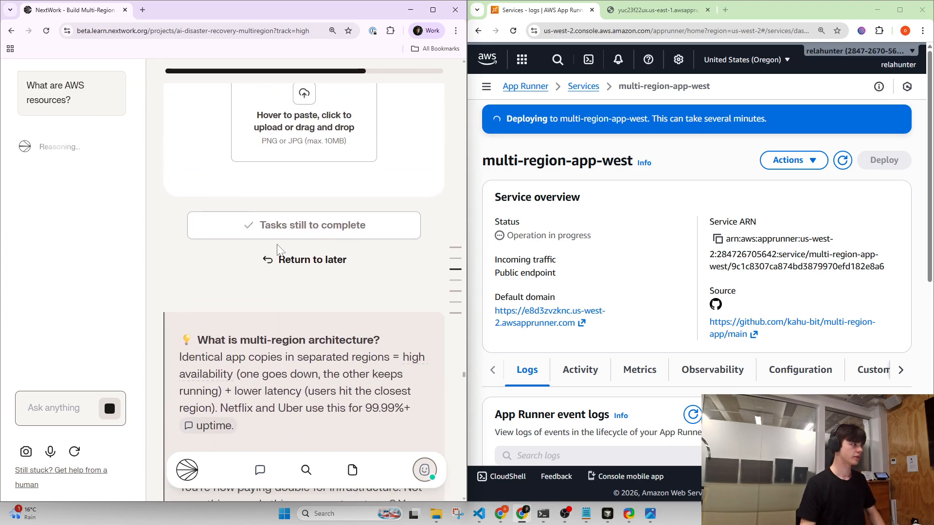
{"action": "scroll", "coordinate": [279, 250], "scroll_direction": "up", "scroll_amount": 15}
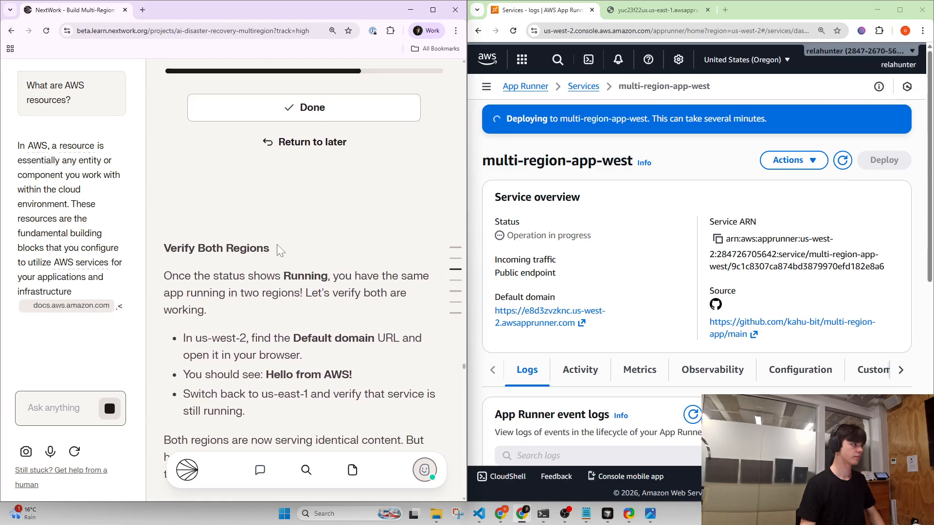
{"action": "scroll", "coordinate": [280, 250], "scroll_direction": "up", "scroll_amount": 6}
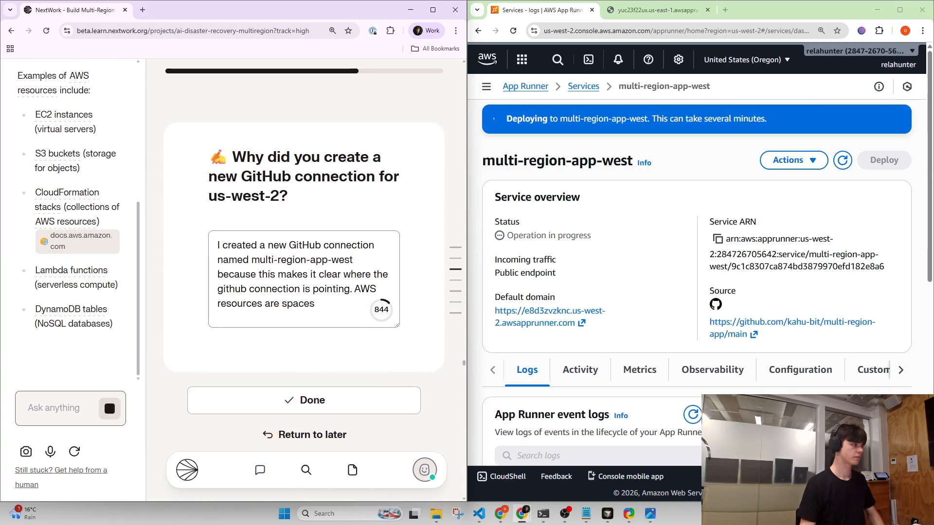
{"action": "scroll", "coordinate": [83, 294], "scroll_direction": "up", "scroll_amount": 3}
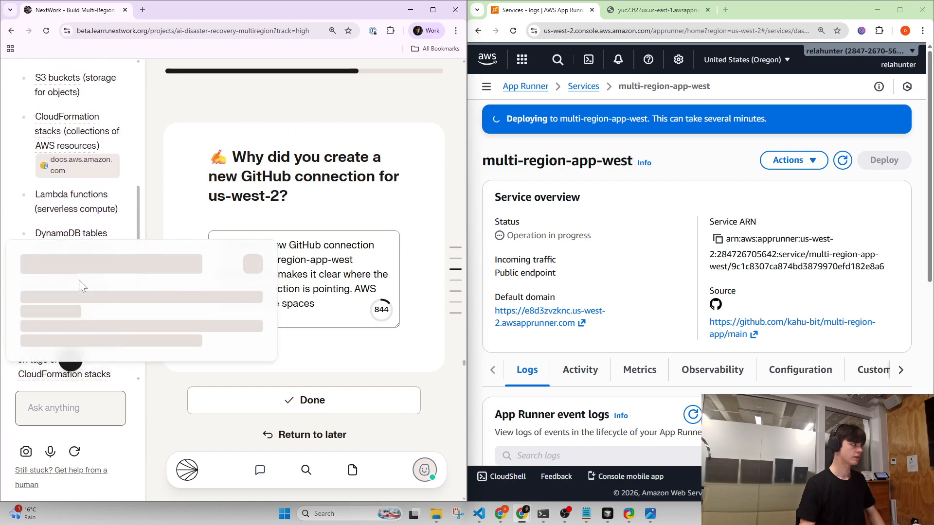
{"action": "scroll", "coordinate": [80, 284], "scroll_direction": "up", "scroll_amount": 6}
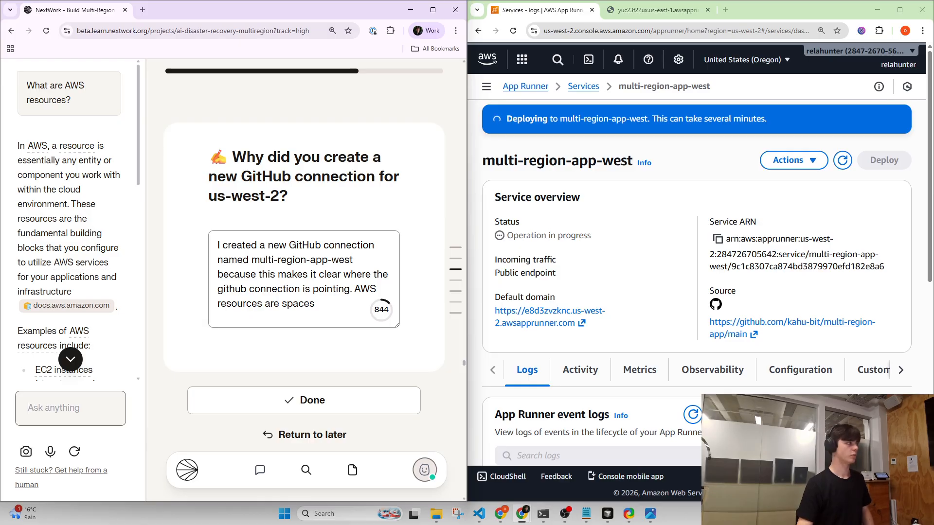
- Add "/ entities" after "AWS resources are spaces" in the GitHub connection answer
{"action": "left_click", "coordinate": [316, 304]}
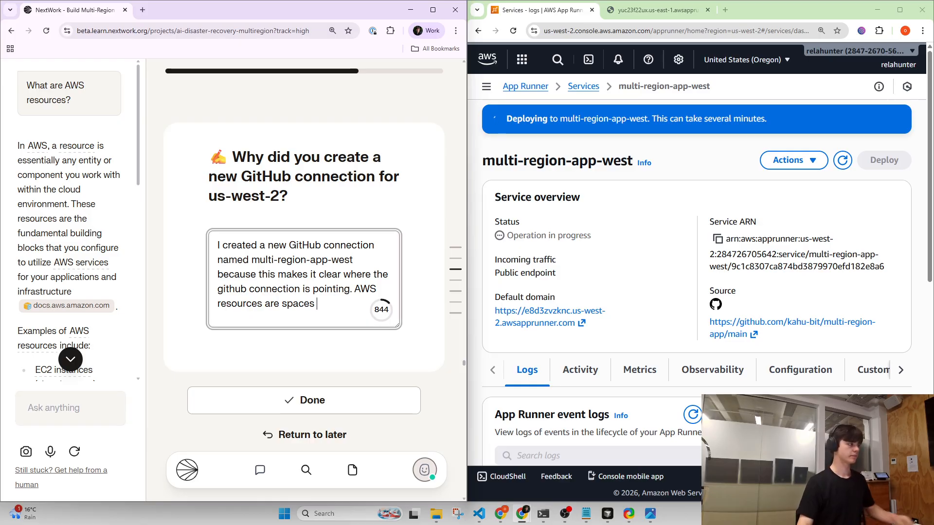
{"action": "type", "text": "that"}
{"action": "key", "text": "BackSpace"}
{"action": "key", "text": "BackSpace"}
{"action": "key", "text": "BackSpace"}
{"action": "key", "text": "BackSpace"}
{"action": "key", "text": "BackSpace"}
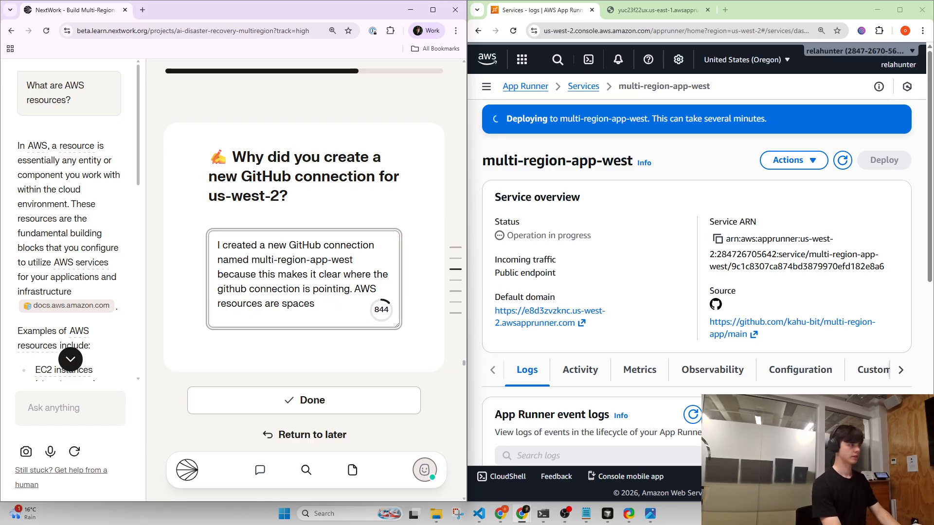
{"action": "type", "text": "/ enti"}
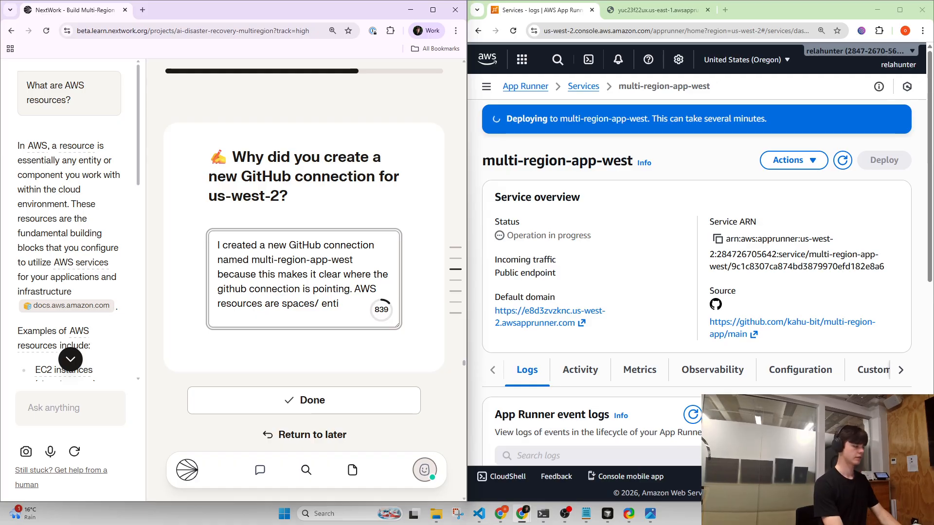
{"action": "type", "text": "ties that"}
{"action": "key", "text": "BackSpace"}
{"action": "key", "text": "BackSpace"}
{"action": "key", "text": "BackSpace"}
{"action": "key", "text": "BackSpace"}
{"action": "key", "text": "BackSpace"}
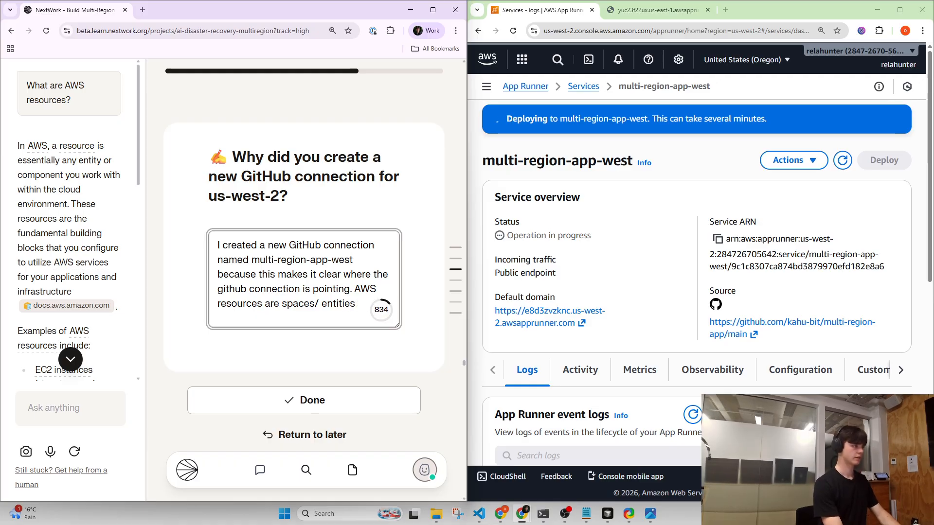
- Finish the GitHub connection answer with "within the cloud environment (E.g. app runner)." and submit it as done
{"action": "type", "text": "within the cloud env"}
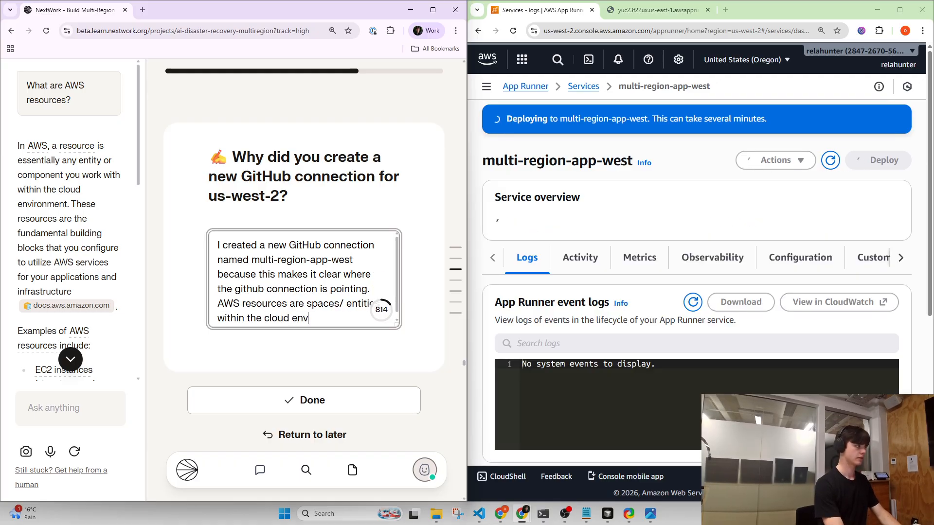
{"action": "type", "text": "ironment ()"}
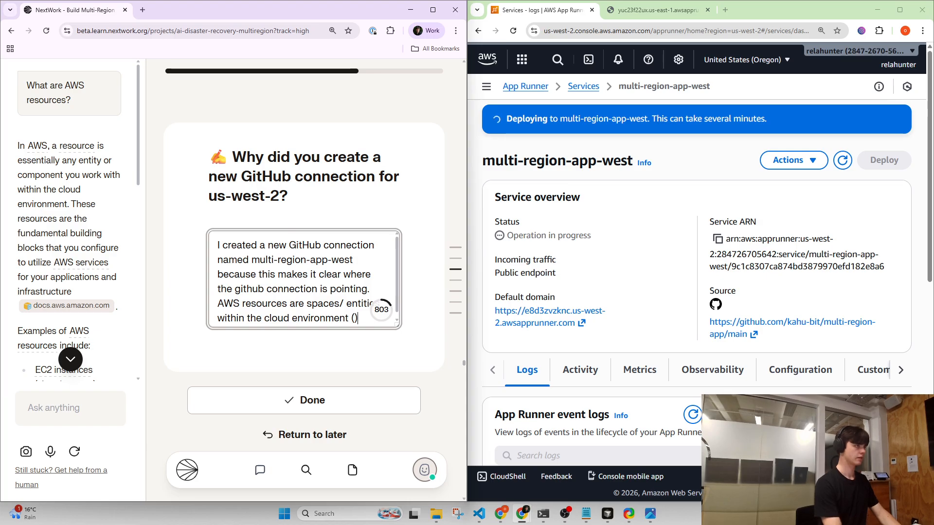
{"action": "type", "text": "E.g. app ru"}
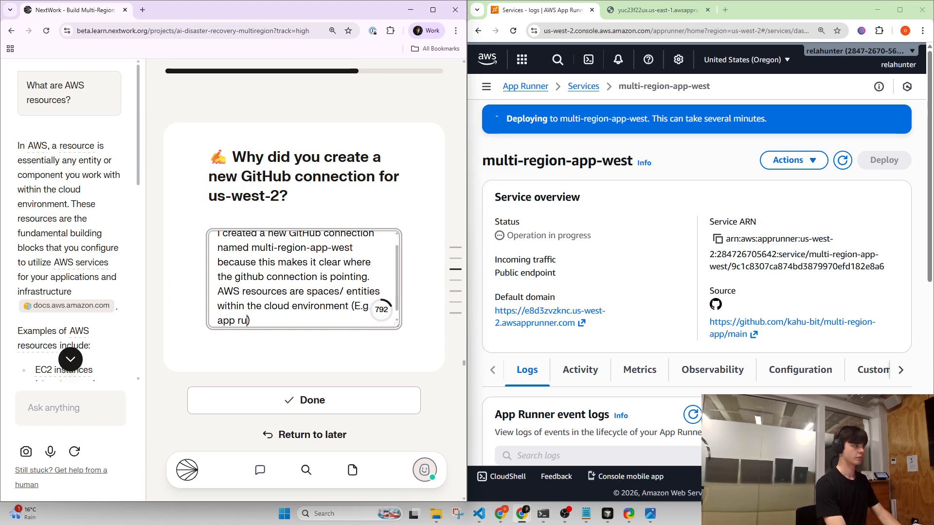
{"action": "type", "text": "nner"}
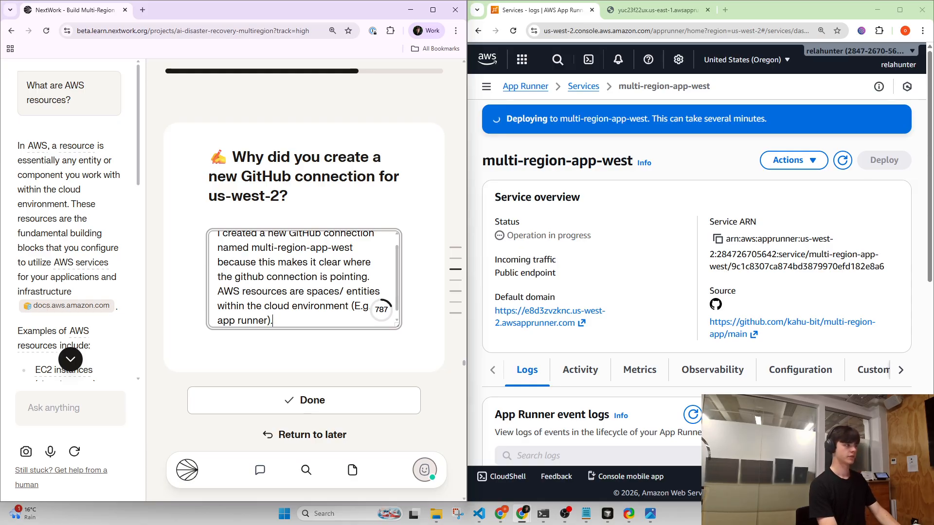
{"action": "scroll", "coordinate": [352, 288], "scroll_direction": "up", "scroll_amount": 1}
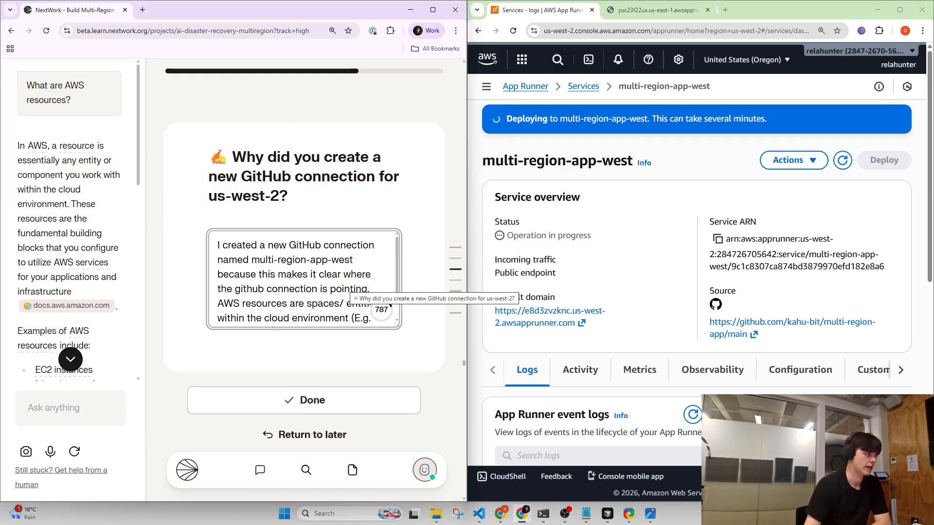
{"action": "scroll", "coordinate": [304, 280], "scroll_direction": "down", "scroll_amount": 1}
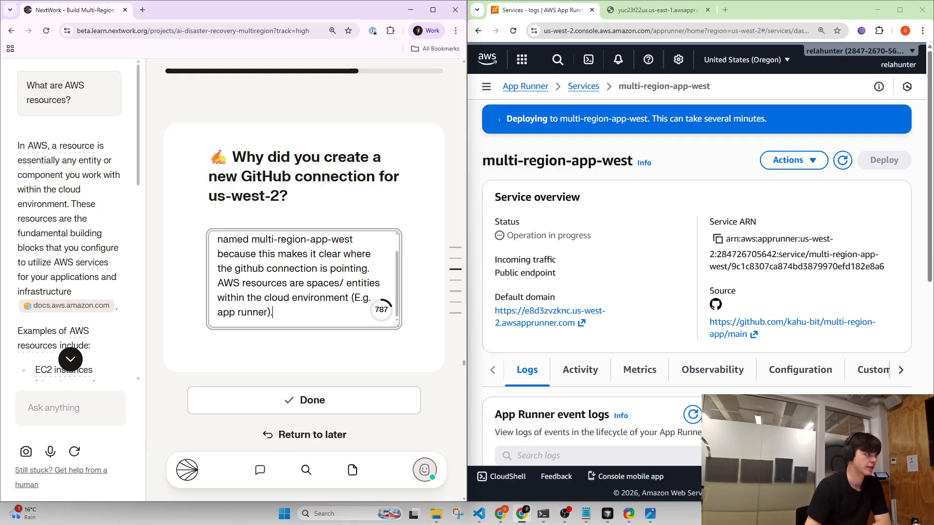
{"action": "key", "text": "shift+Up"}
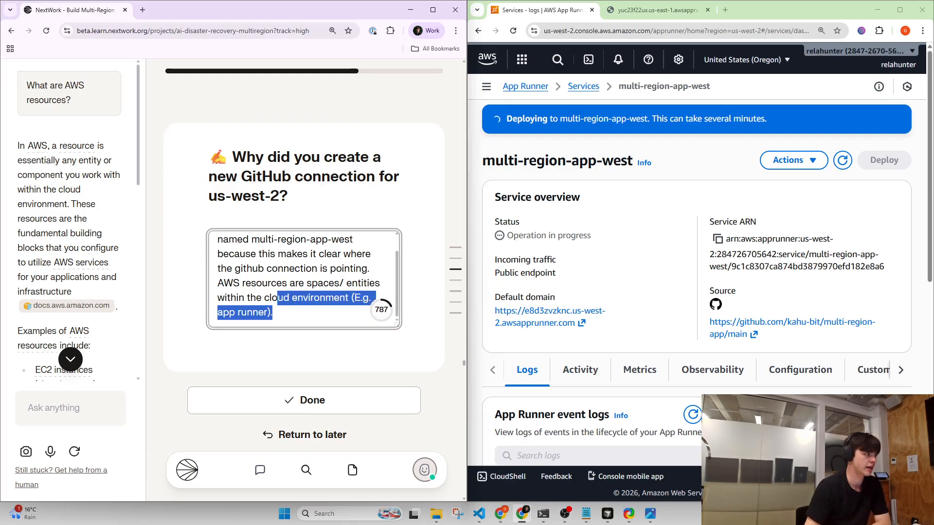
{"action": "left_click", "coordinate": [303, 399]}
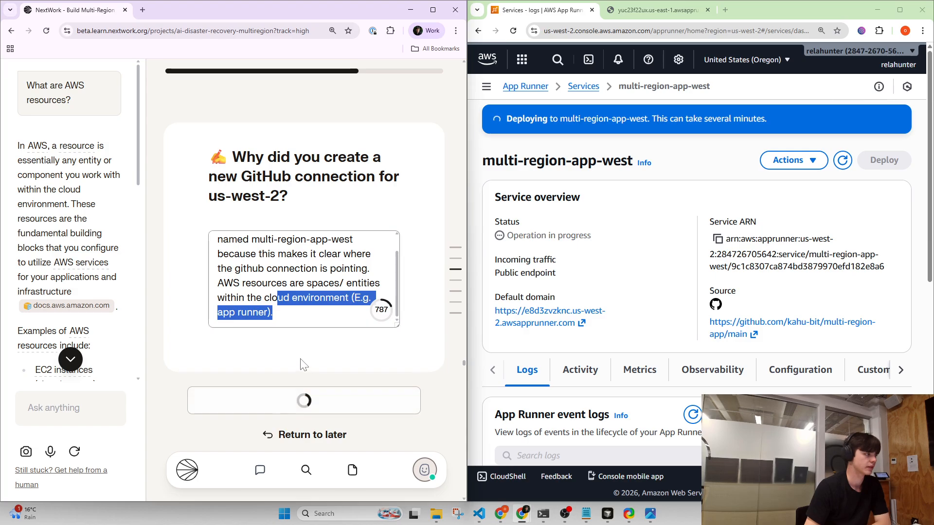
- Read the guide's Verify Both Regions instructions and reload the us-west-2 App Runner service page to check its deployment status
{"action": "scroll", "coordinate": [303, 360], "scroll_direction": "down", "scroll_amount": 3}
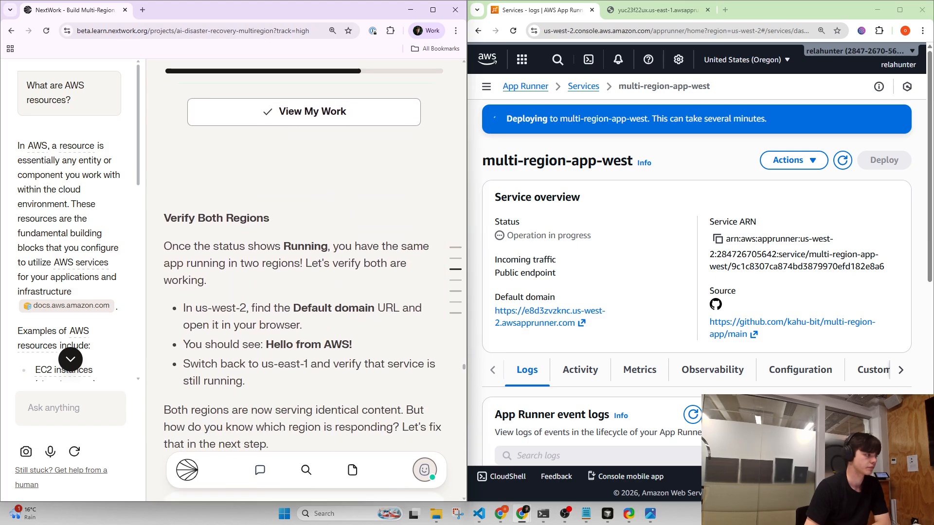
{"action": "scroll", "coordinate": [303, 360], "scroll_direction": "down", "scroll_amount": 2}
{"action": "scroll", "coordinate": [303, 360], "scroll_direction": "up", "scroll_amount": 2}
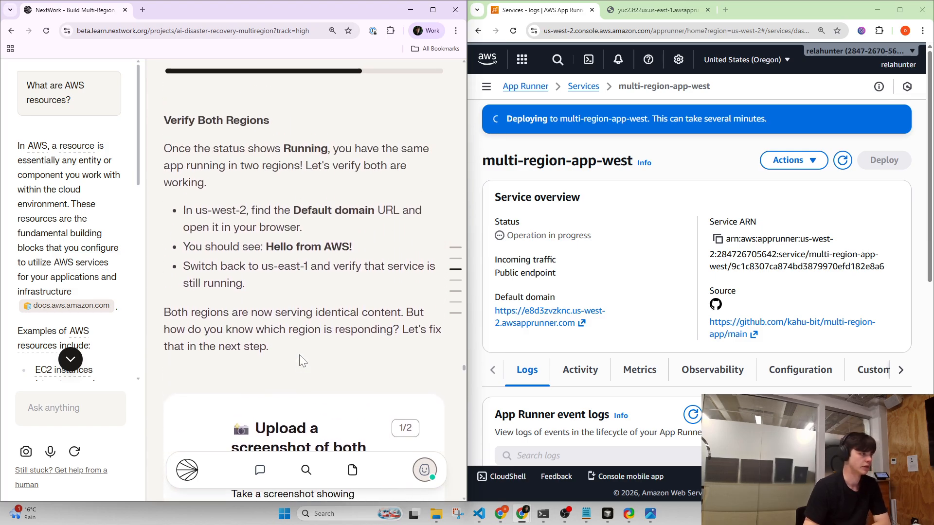
{"action": "left_click", "coordinate": [513, 30]}
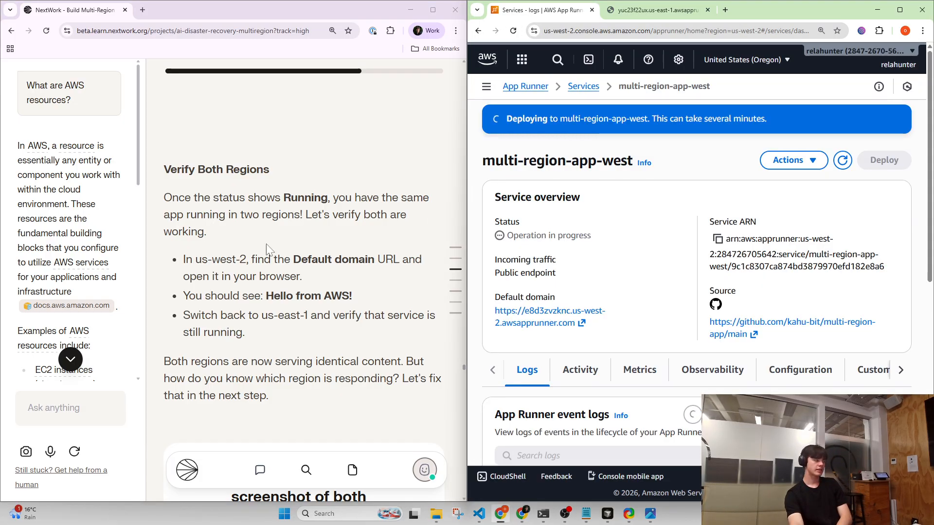
{"action": "left_click_drag", "start_coordinate": [163, 170], "coordinate": [247, 260]}
{"action": "left_click_drag", "start_coordinate": [288, 340], "coordinate": [303, 394]}
{"action": "left_click", "coordinate": [204, 243]}
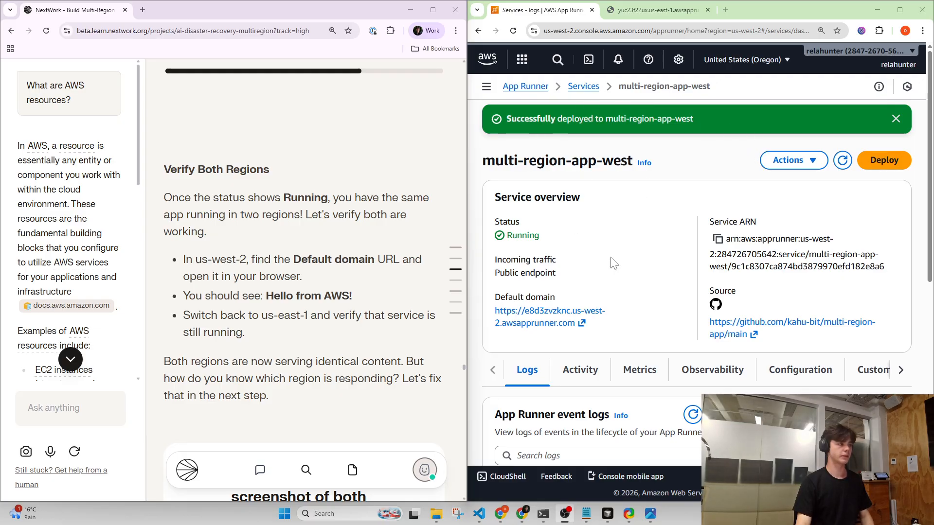
- Try to open the multi-region-app-west service's default domain, check it against the console, and close the page
{"action": "left_click", "coordinate": [548, 322]}
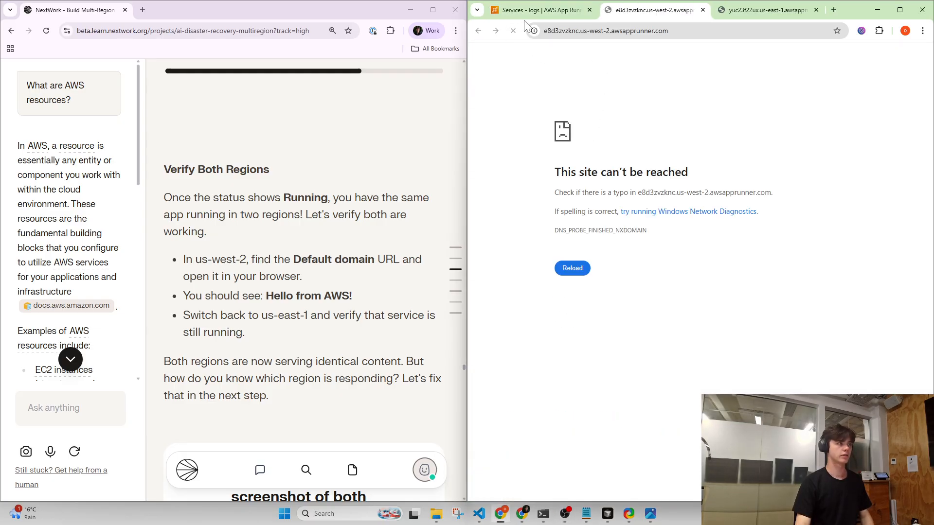
{"action": "left_click", "coordinate": [539, 11]}
{"action": "left_click", "coordinate": [632, 12]}
{"action": "left_click", "coordinate": [535, 12]}
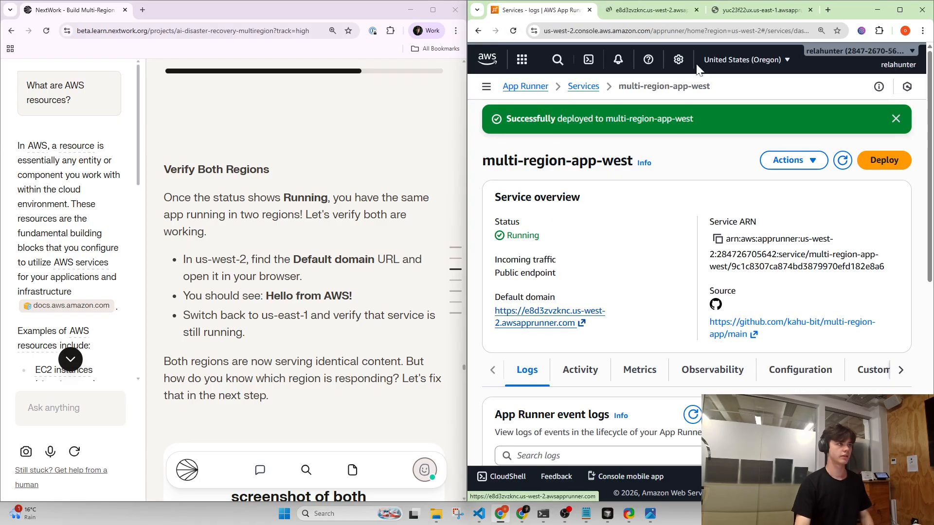
{"action": "left_click", "coordinate": [672, 14]}
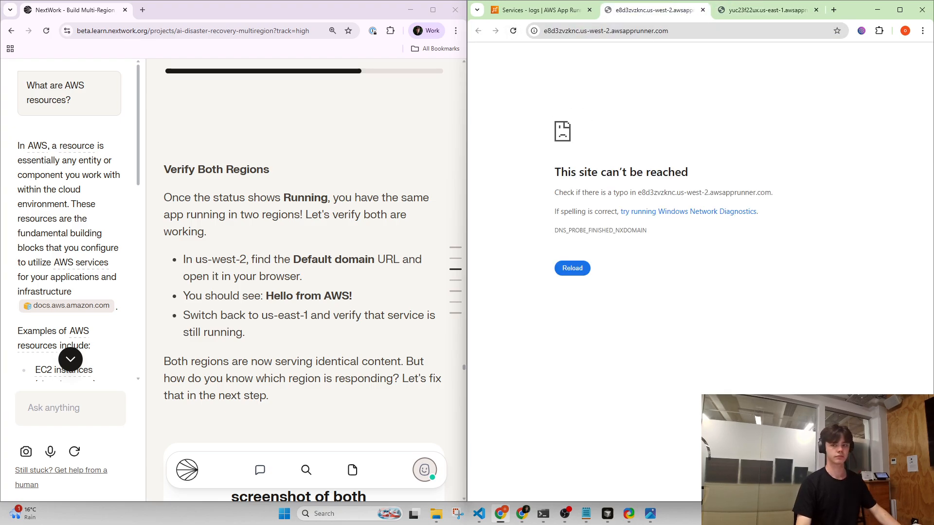
{"action": "key", "text": "ctrl+w"}
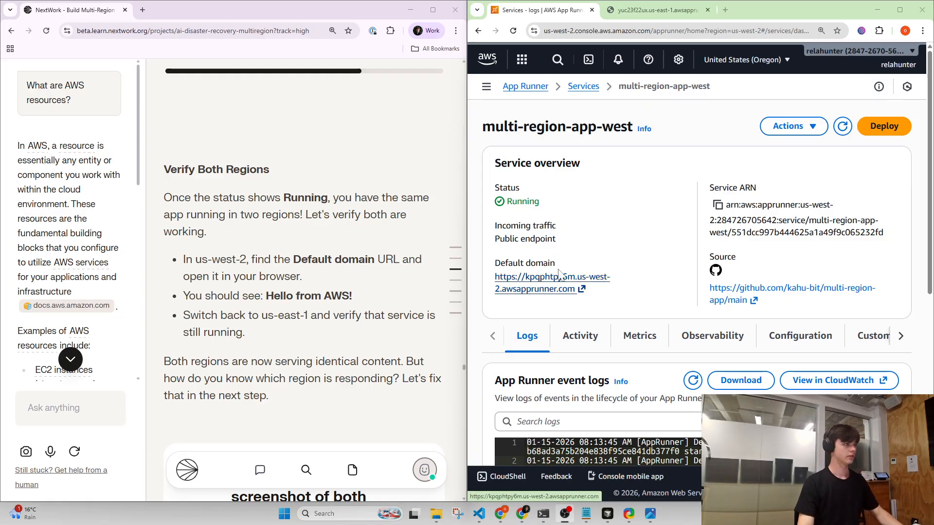
- Reload the multi-region-app-west service page and open its default domain in a new tab
{"action": "key", "text": "ctrl+Print"}
{"action": "key", "text": "Escape"}
{"action": "left_click", "coordinate": [670, 130]}
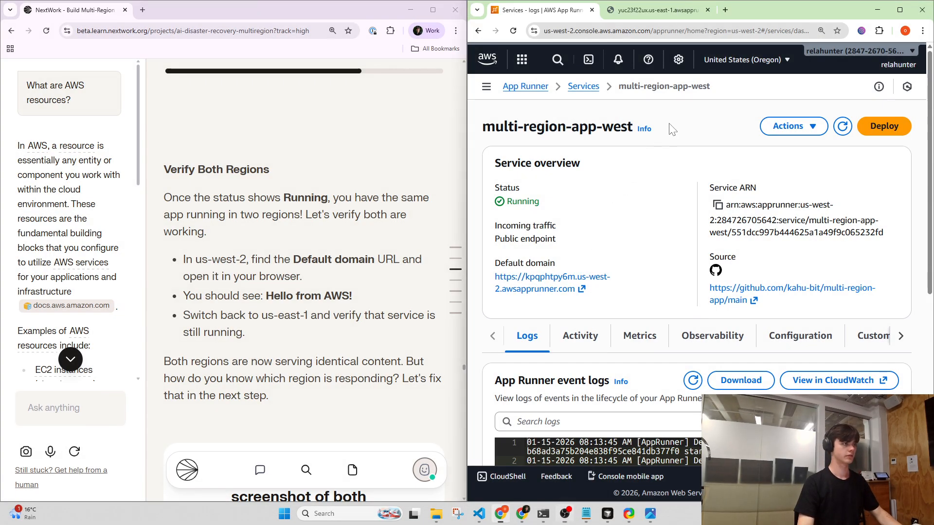
{"action": "key", "text": "ctrl+Print"}
{"action": "key", "text": "Escape"}
{"action": "key", "text": "ctrl+r"}
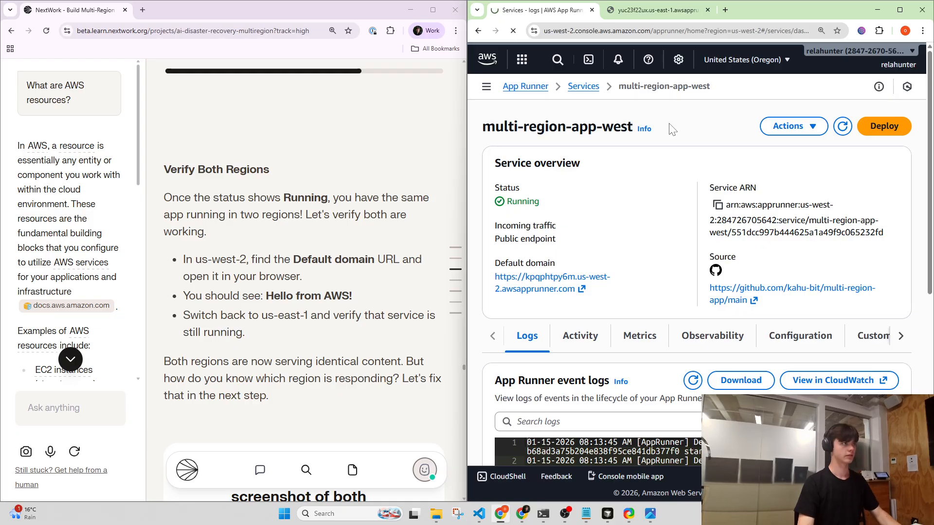
{"action": "left_click", "coordinate": [553, 288]}
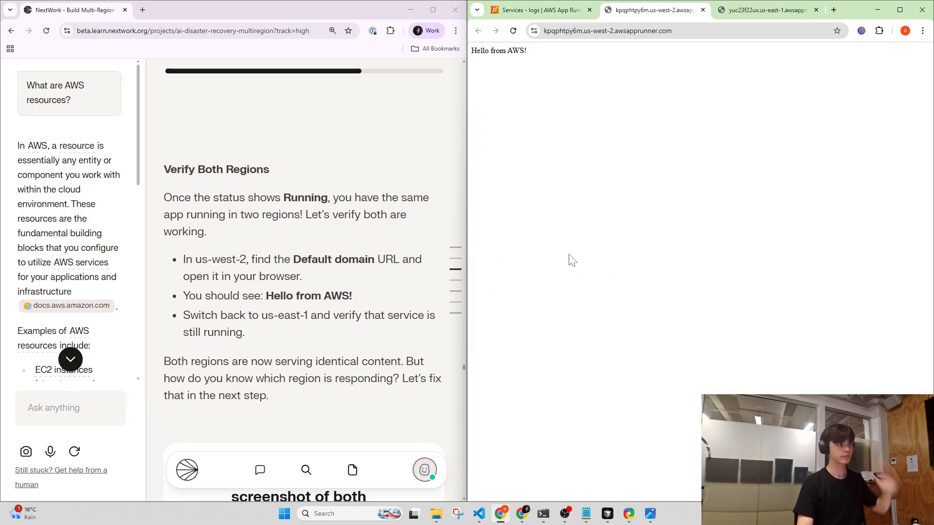
{"action": "scroll", "coordinate": [589, 198], "scroll_direction": "up", "scroll_amount": 8}
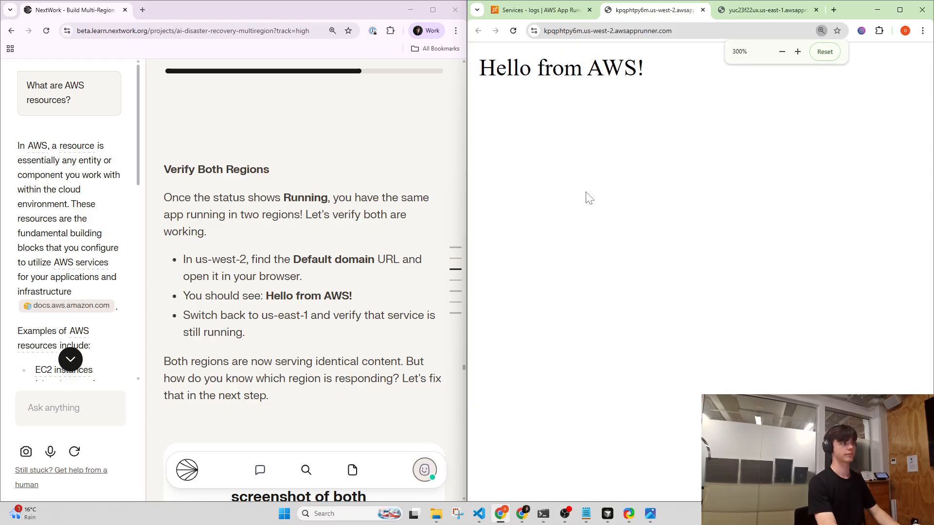
- Compare the us-west-2 and us-east-1 app pages and their addresses, and detach the us-east-1 page into its own window
{"action": "left_click", "coordinate": [735, 12]}
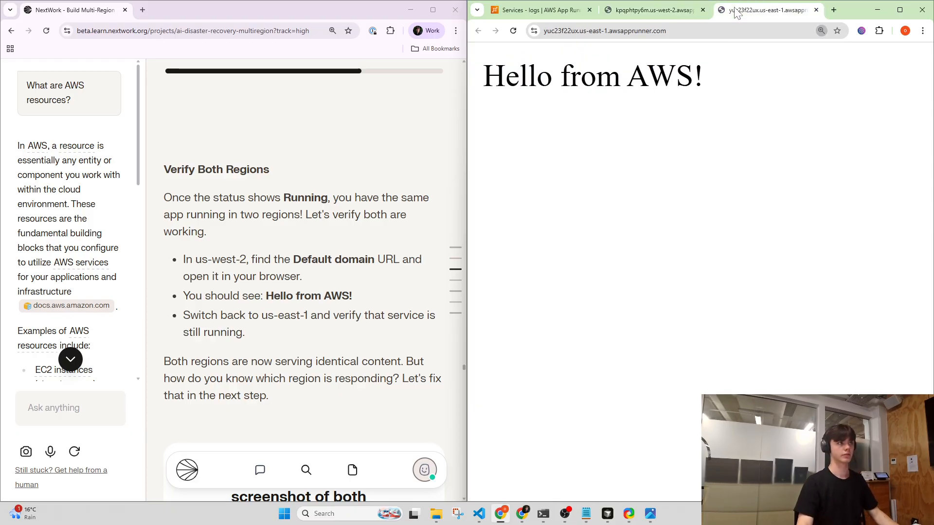
{"action": "left_click", "coordinate": [691, 10]}
{"action": "left_click", "coordinate": [744, 13]}
{"action": "left_click", "coordinate": [678, 12]}
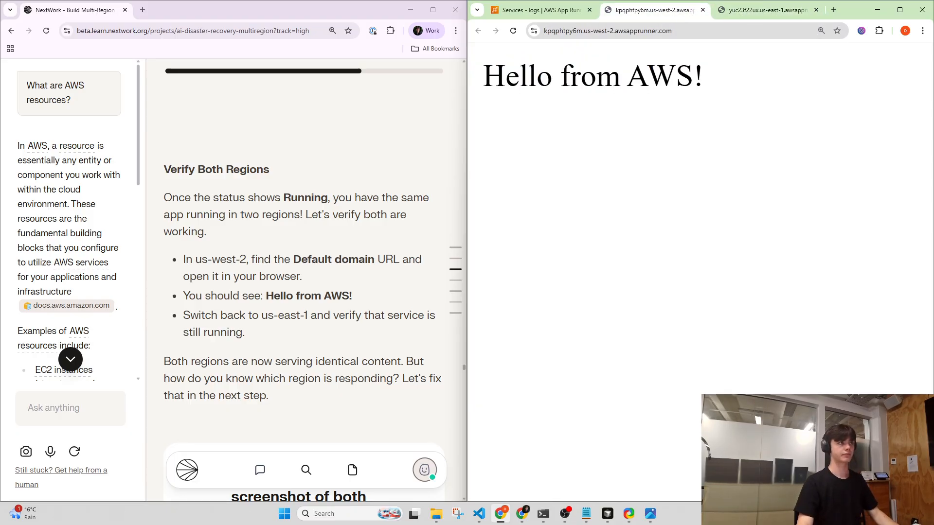
{"action": "left_click", "coordinate": [642, 31]}
{"action": "left_click", "coordinate": [737, 11]}
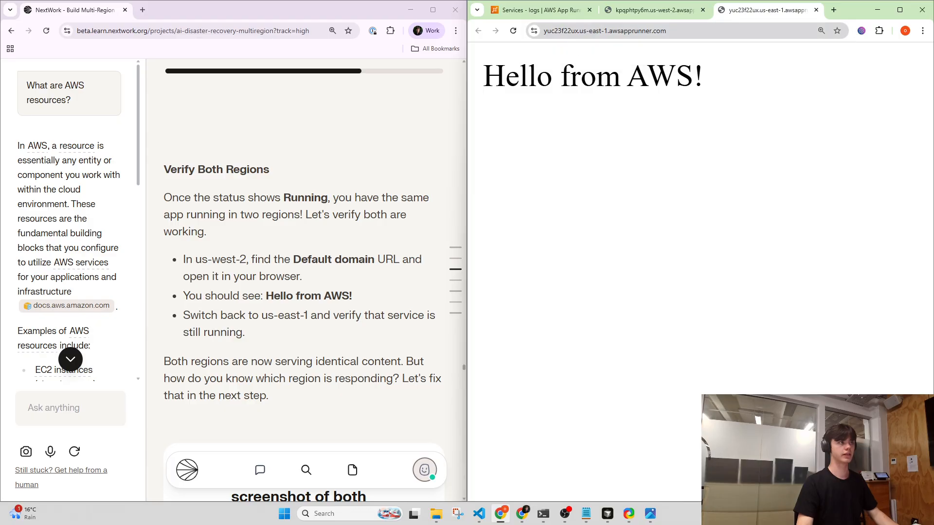
{"action": "left_click", "coordinate": [654, 10]}
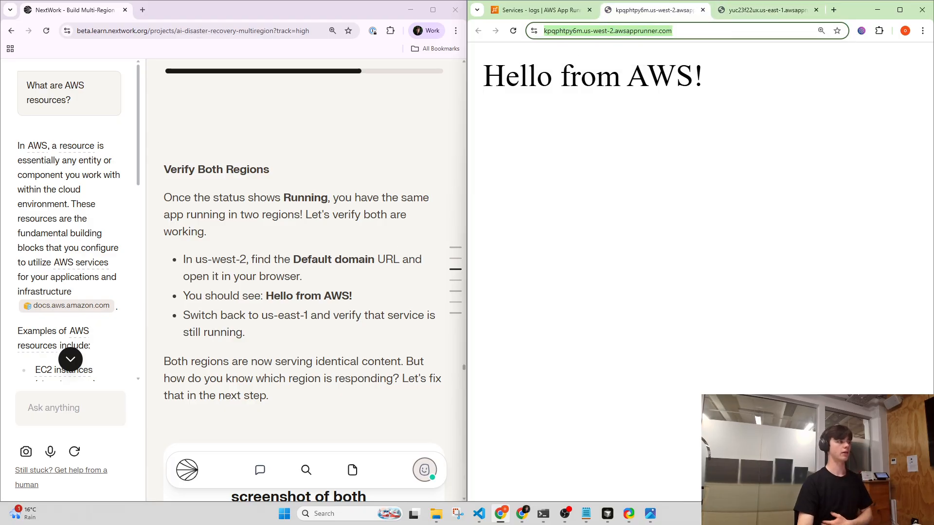
{"action": "left_click_drag", "start_coordinate": [742, 20], "coordinate": [616, 46]}
- Read through the Verify Both Regions instructions, including the closing question about which region is responding
{"action": "scroll", "coordinate": [337, 238], "scroll_direction": "down", "scroll_amount": 4}
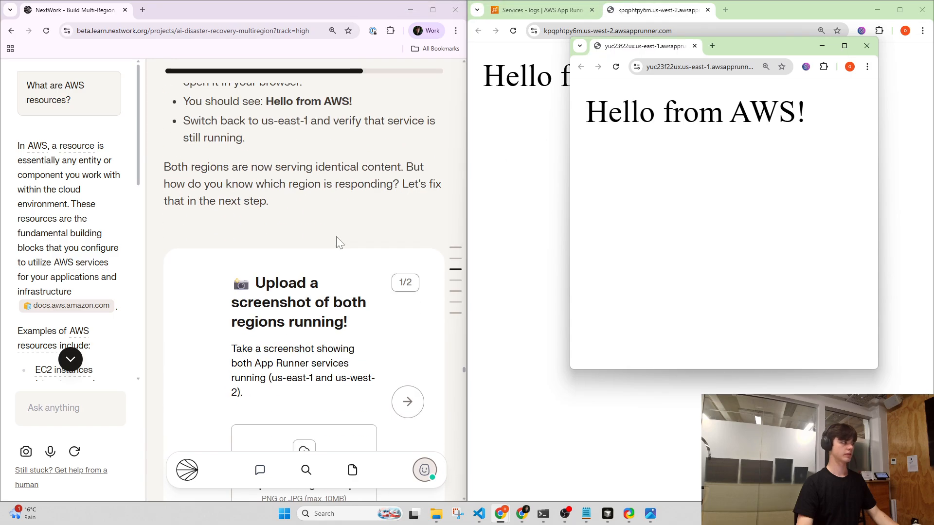
{"action": "scroll", "coordinate": [337, 239], "scroll_direction": "up", "scroll_amount": 3}
{"action": "left_click", "coordinate": [225, 236]}
{"action": "triple_click", "coordinate": [225, 233]}
{"action": "left_click", "coordinate": [258, 247]}
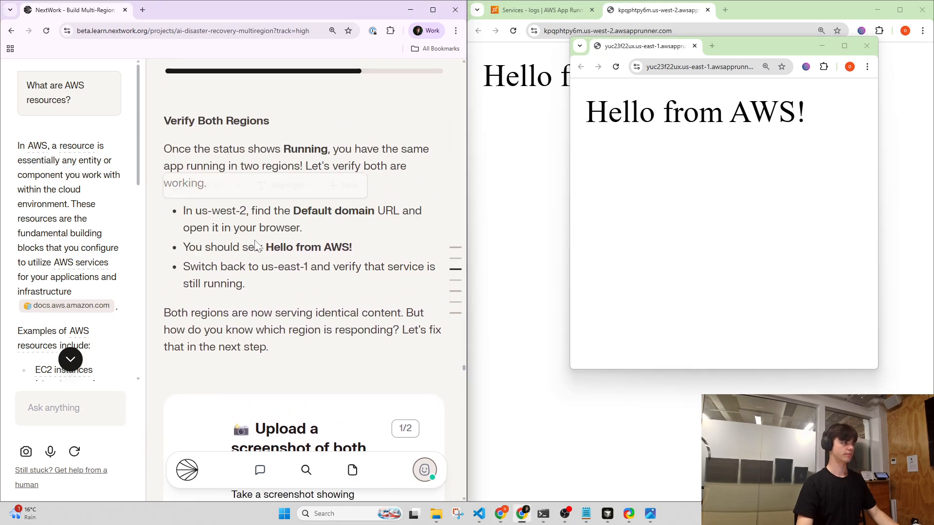
{"action": "left_click_drag", "start_coordinate": [189, 248], "coordinate": [283, 247]}
{"action": "left_click", "coordinate": [283, 247]}
{"action": "left_click_drag", "start_coordinate": [198, 267], "coordinate": [241, 266]}
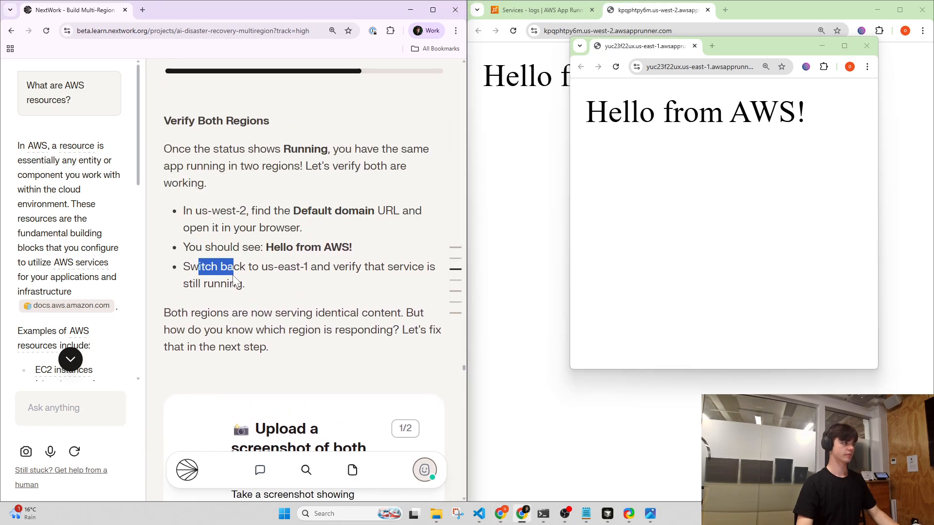
{"action": "left_click_drag", "start_coordinate": [164, 313], "coordinate": [287, 354]}
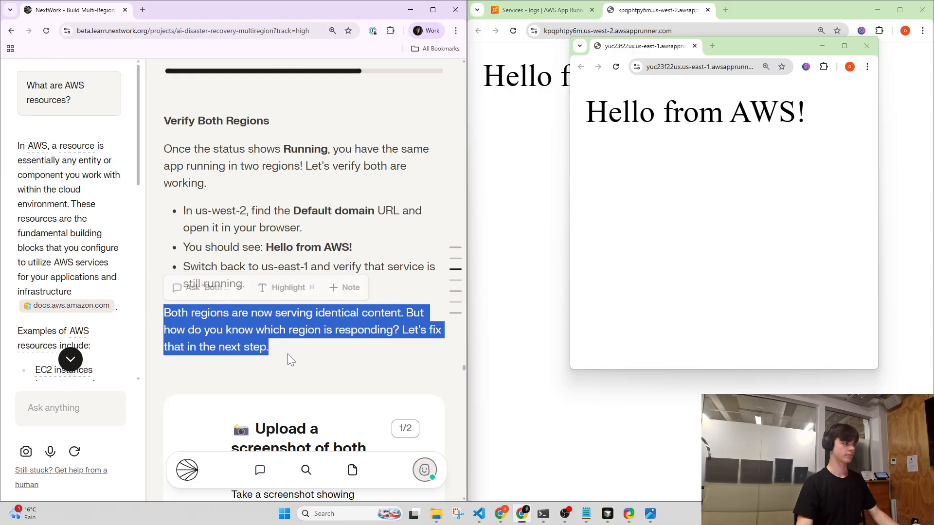
{"action": "left_click", "coordinate": [289, 353]}
{"action": "scroll", "coordinate": [290, 350], "scroll_direction": "down", "scroll_amount": 1}
{"action": "left_click_drag", "start_coordinate": [203, 281], "coordinate": [413, 264]}
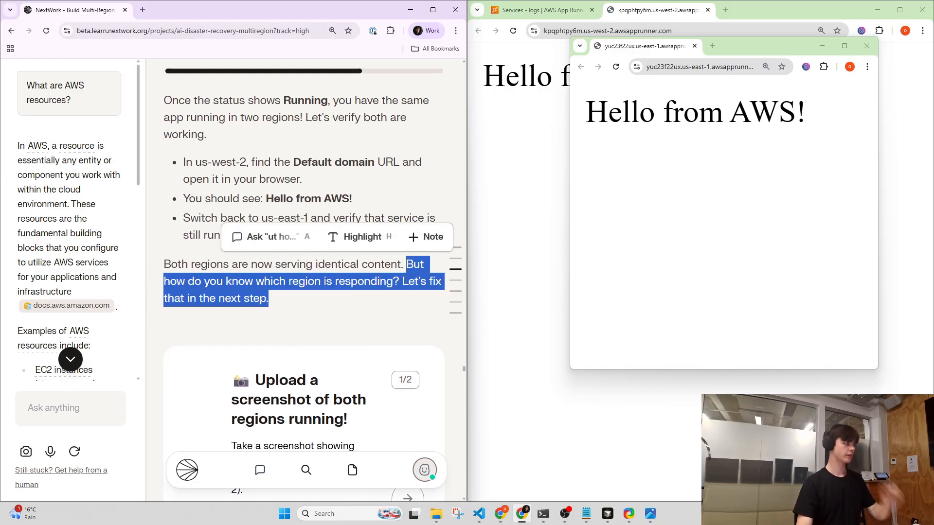
- Check the guide's screenshot task for both regions and place the us-east-1 app window side by side with the us-west-2 page
{"action": "left_click", "coordinate": [315, 295]}
{"action": "scroll", "coordinate": [315, 296], "scroll_direction": "down", "scroll_amount": 3}
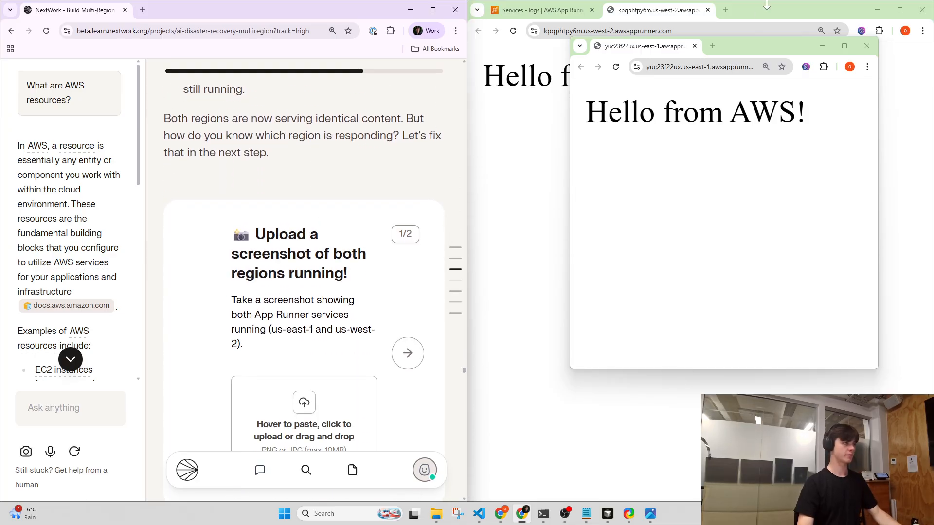
{"action": "left_click_drag", "start_coordinate": [754, 46], "coordinate": [17, 184]}
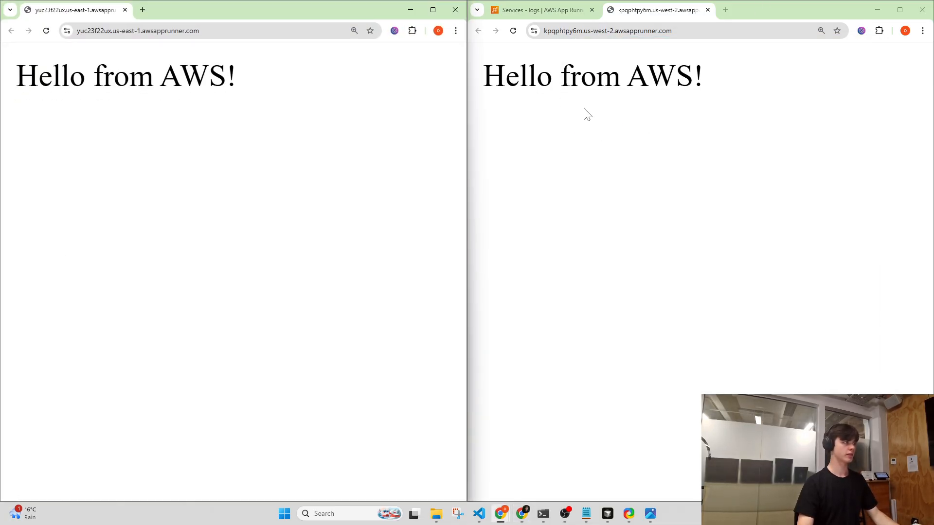
- Capture a screenshot of the us-east-1 and us-west-2 app pages side by side, and merge the us-east-1 page back into the us-west-2 window
{"action": "left_click", "coordinate": [825, 13]}
{"action": "key", "text": "ctrl+Print"}
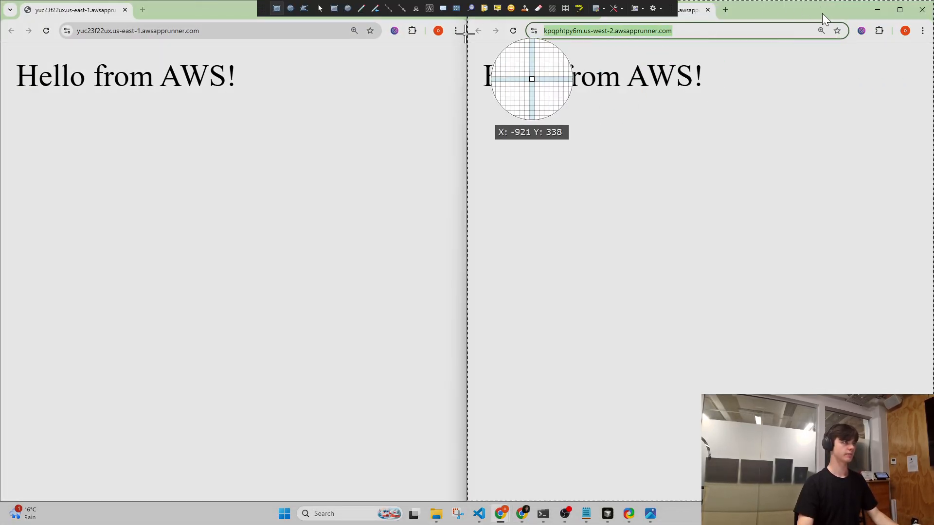
{"action": "left_click_drag", "start_coordinate": [2, 3], "coordinate": [933, 496]}
{"action": "left_click_drag", "start_coordinate": [76, 10], "coordinate": [769, 10]}
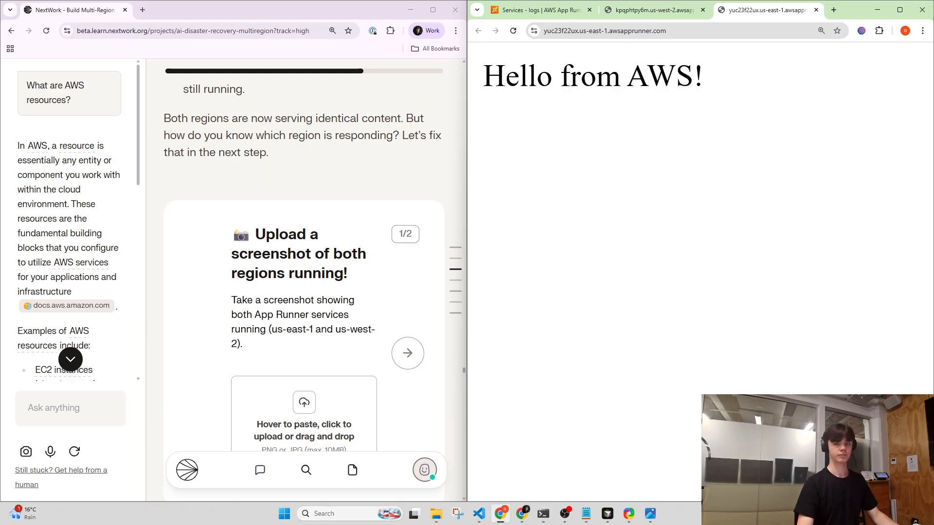
- Add the captured screenshot to the guide's both-regions upload task, advance to the multi-region benefits question and close the Ask chat
{"action": "key", "text": "alt+Tab"}
{"action": "left_click_drag", "start_coordinate": [818, 452], "coordinate": [288, 410]}
{"action": "left_click", "coordinate": [404, 364]}
{"action": "triple_click", "coordinate": [317, 271]}
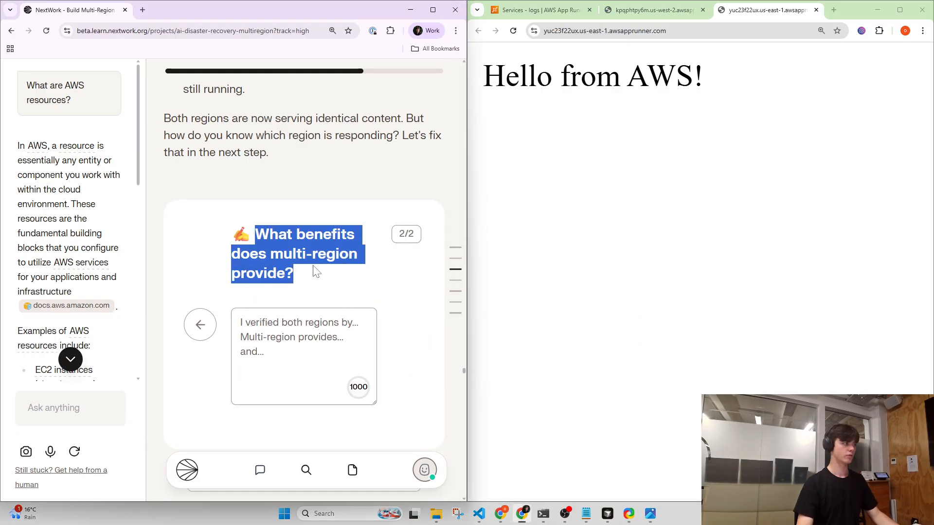
{"action": "left_click", "coordinate": [304, 277]}
{"action": "left_click", "coordinate": [264, 478]}
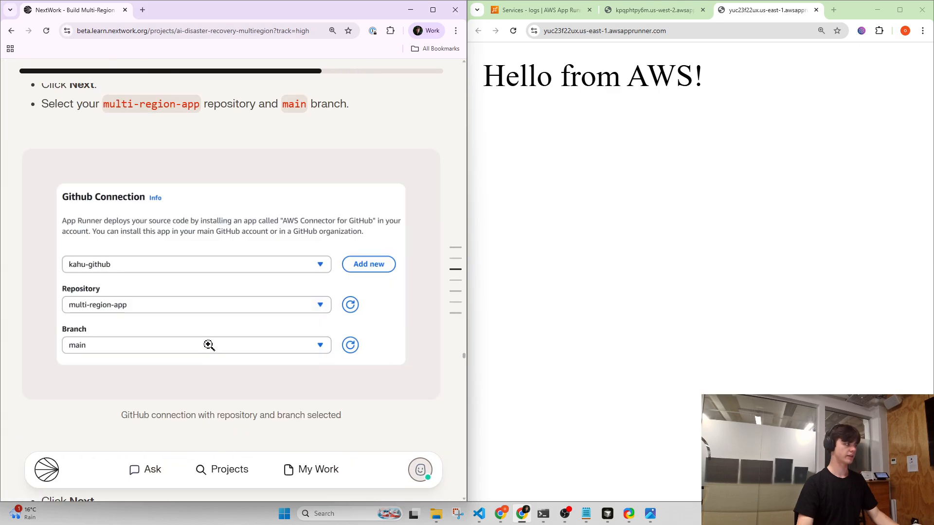
- Start the multi-region benefits answer with "I verified both regions by going to each URL and checking they both had 'Hello from AWS!'"
{"action": "scroll", "coordinate": [290, 349], "scroll_direction": "down", "scroll_amount": 10}
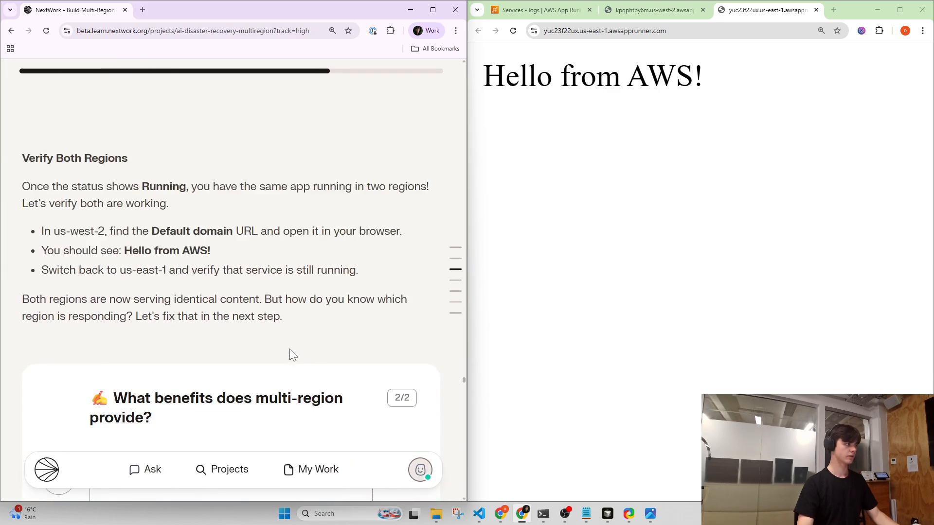
{"action": "scroll", "coordinate": [290, 348], "scroll_direction": "up", "scroll_amount": 8}
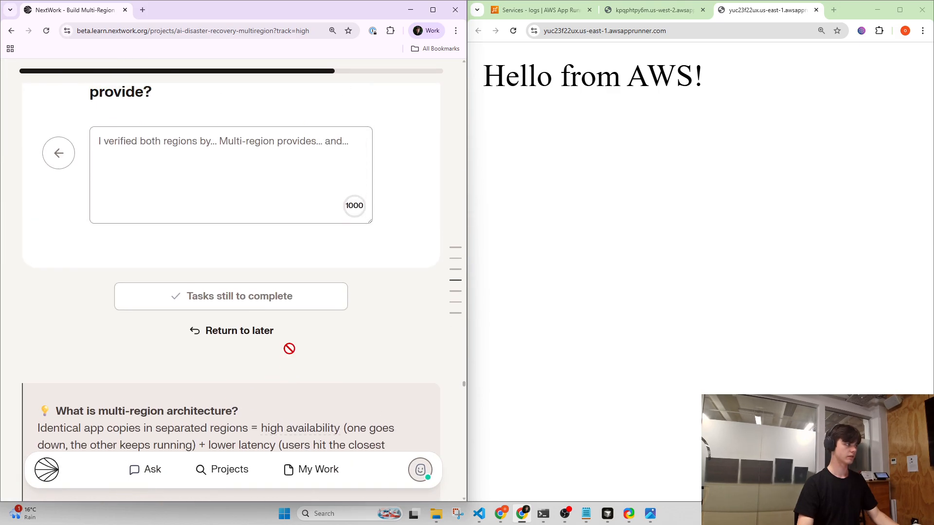
{"action": "left_click", "coordinate": [172, 310]}
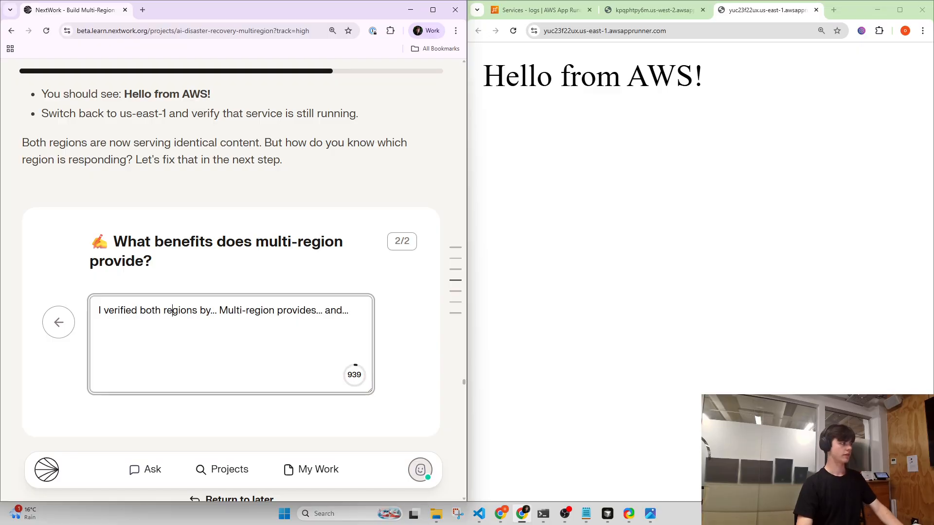
{"action": "key", "text": "BackSpace"}
{"action": "key", "text": "BackSpace"}
{"action": "type", "text": "goin"}
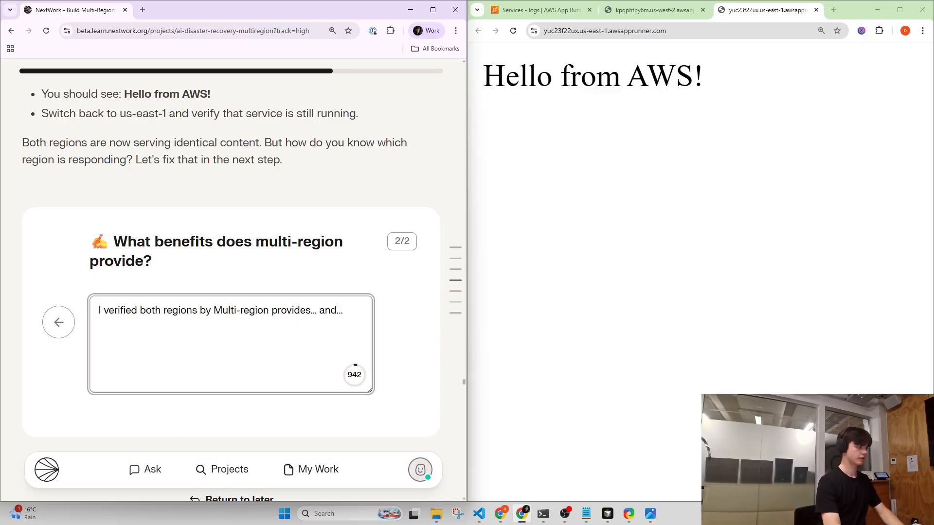
{"action": "type", "text": "g to each URL and c"}
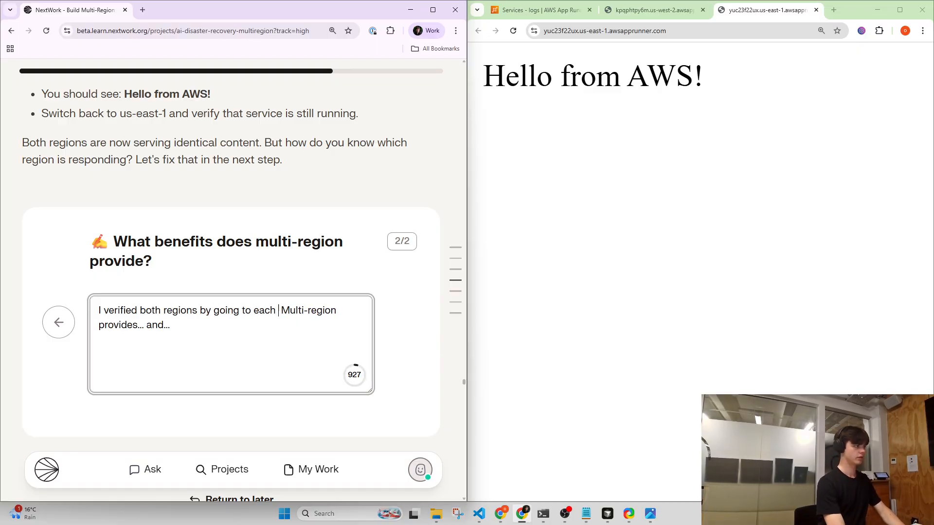
{"action": "type", "text": "hecking they"}
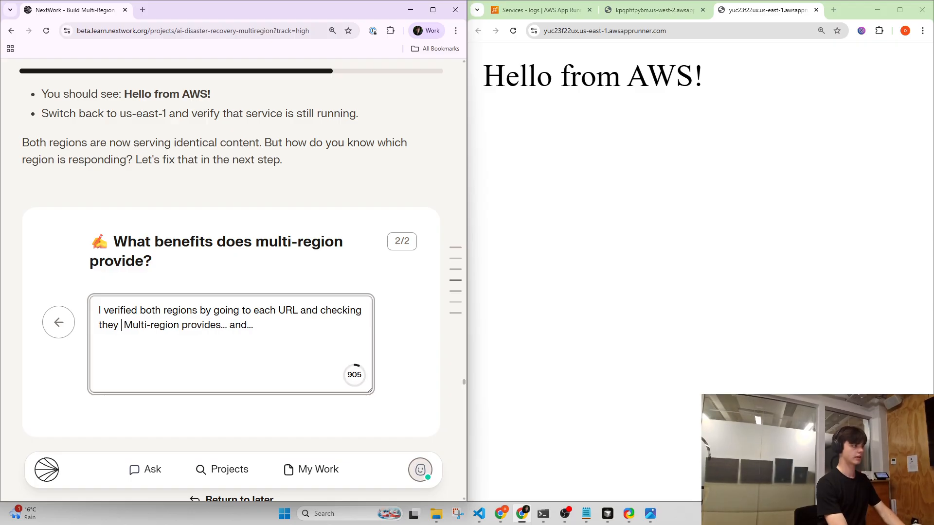
{"action": "type", "text": " both had 'Hello fr"}
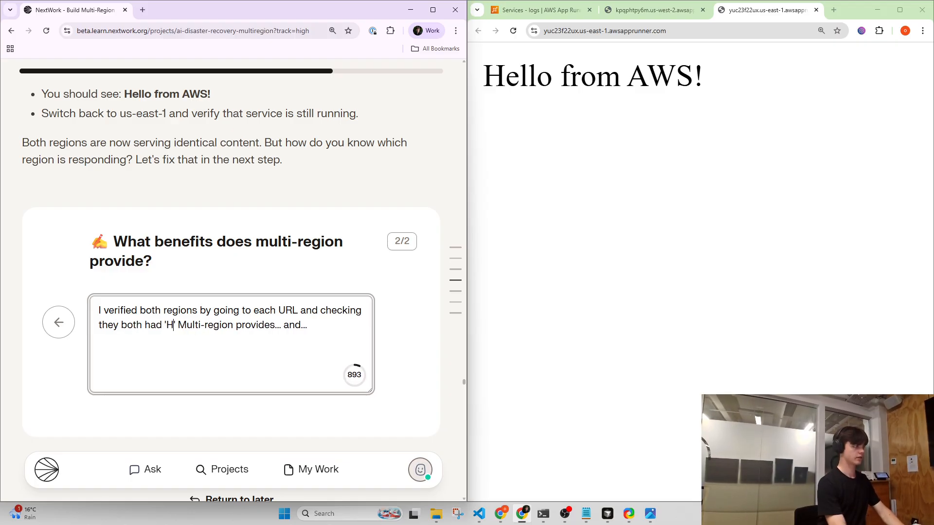
{"action": "type", "text": "om AWS!"}
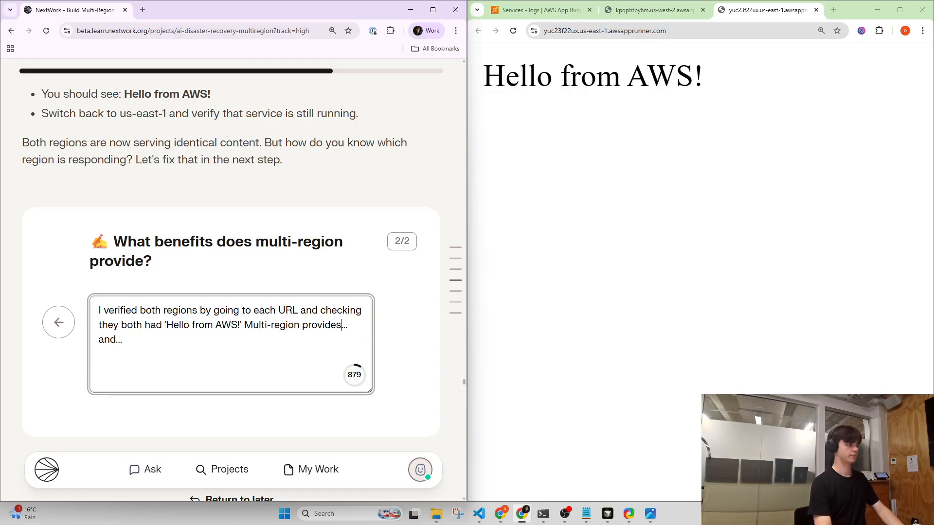
- Complete the answer with "Multi-region provides redudancy and latency benefits." and submit it
{"action": "key", "text": "BackSpace"}
{"action": "key", "text": "BackSpace"}
{"action": "key", "text": "BackSpace"}
{"action": "key", "text": "BackSpace"}
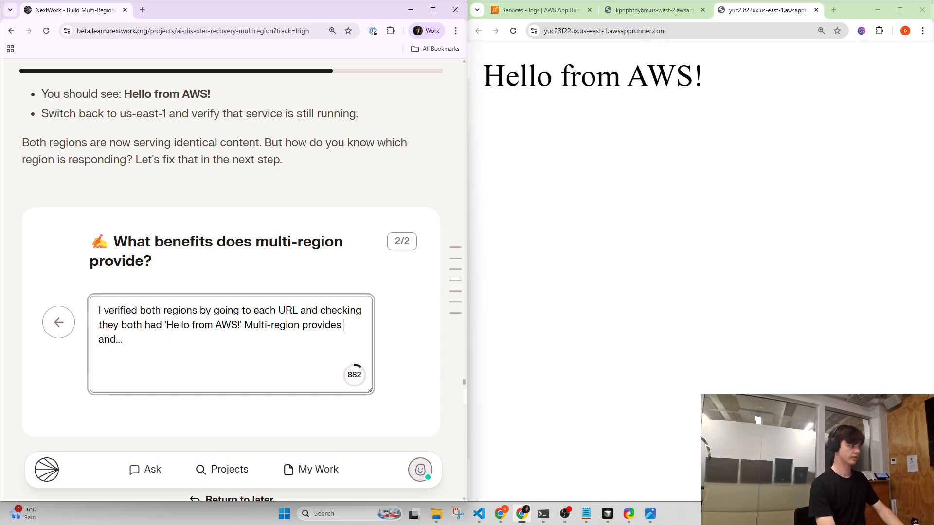
{"action": "type", "text": "redudan"}
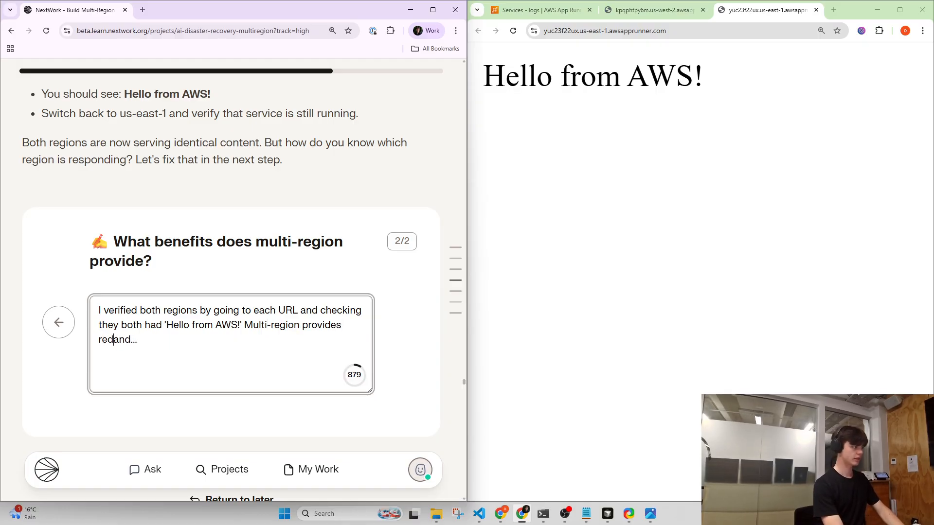
{"action": "type", "text": "cy"}
{"action": "key", "text": "Right"}
{"action": "key", "text": "Right"}
{"action": "key", "text": "Right"}
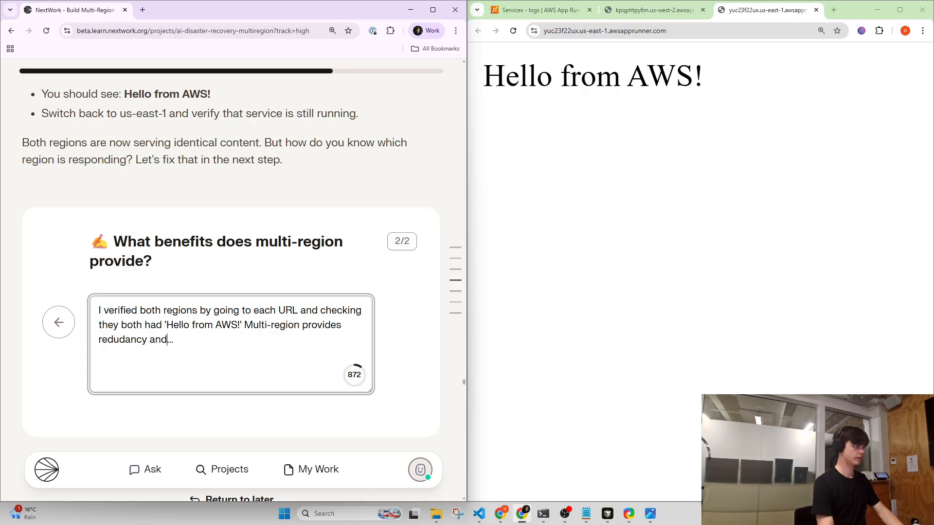
{"action": "type", "text": "late"}
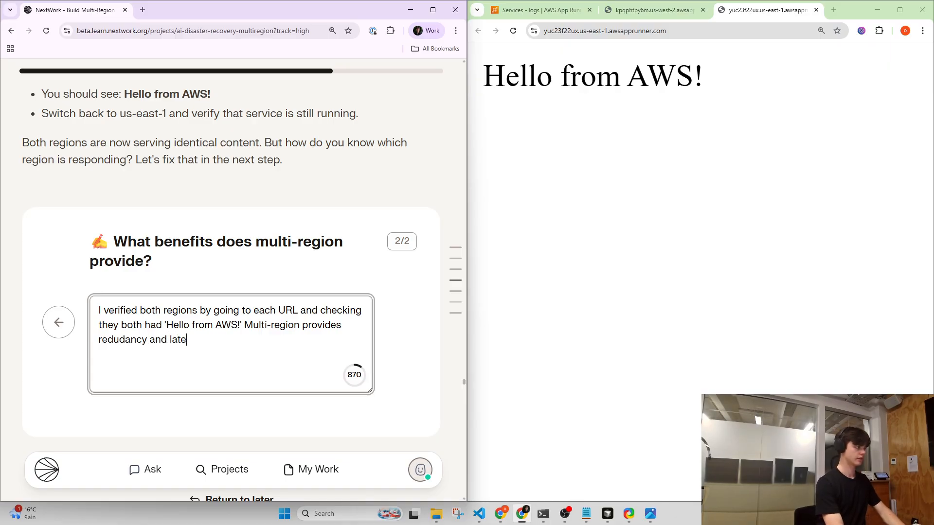
{"action": "type", "text": "ncy benefits."}
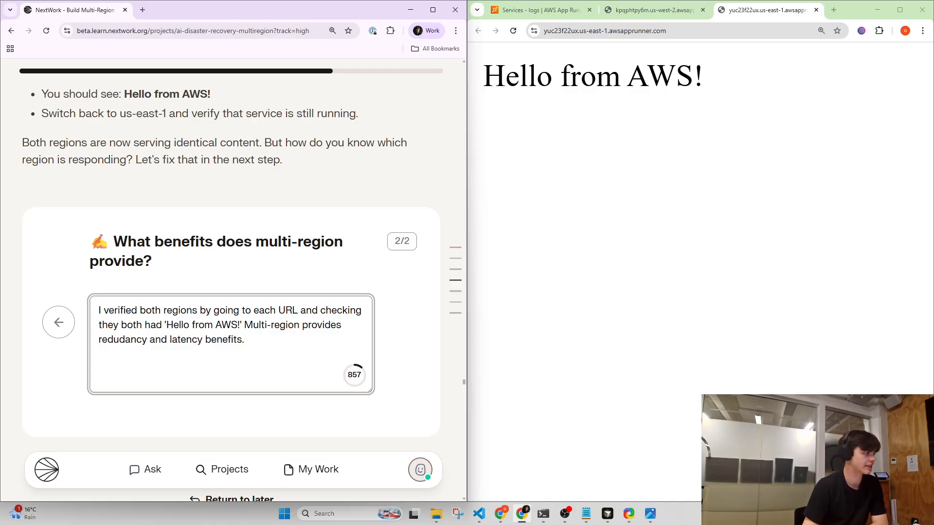
{"action": "scroll", "coordinate": [240, 358], "scroll_direction": "down", "scroll_amount": 3}
{"action": "left_click", "coordinate": [259, 313]}
- Read the guide's notes on what multi-region architecture is and whether it is worth the cost, reducing the page zoom to 110%
{"action": "scroll", "coordinate": [292, 329], "scroll_direction": "down", "scroll_amount": 2}
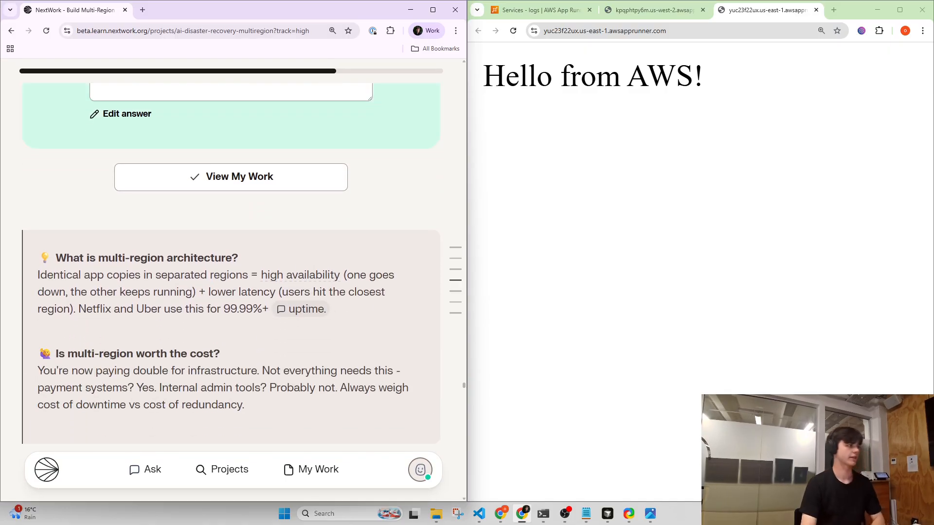
{"action": "key", "text": "ctrl+minus"}
{"action": "scroll", "coordinate": [392, 279], "scroll_direction": "down", "scroll_amount": 1}
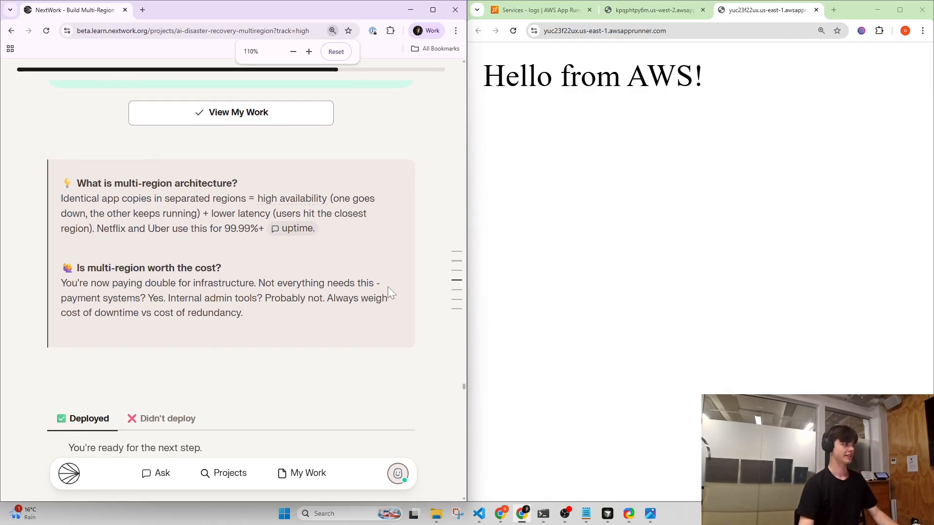
{"action": "scroll", "coordinate": [388, 287], "scroll_direction": "up", "scroll_amount": 2}
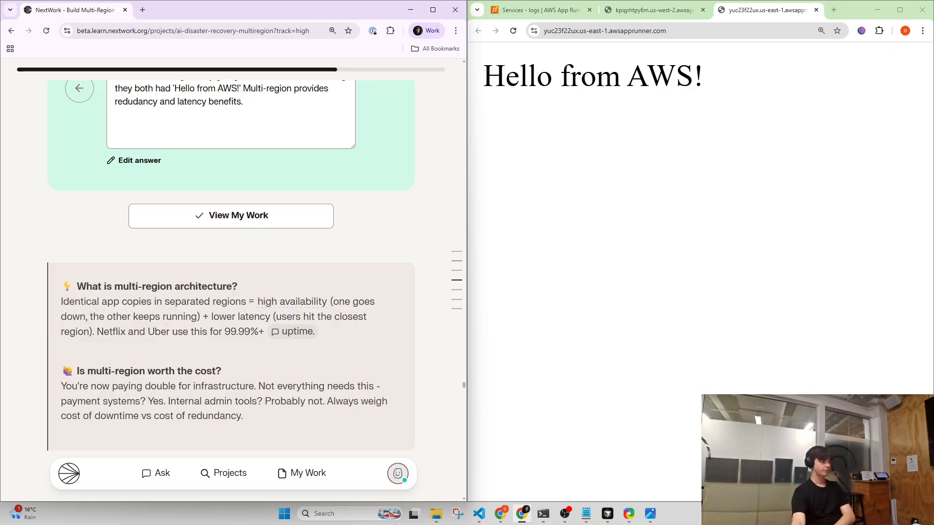
{"action": "scroll", "coordinate": [301, 394], "scroll_direction": "down", "scroll_amount": 2}
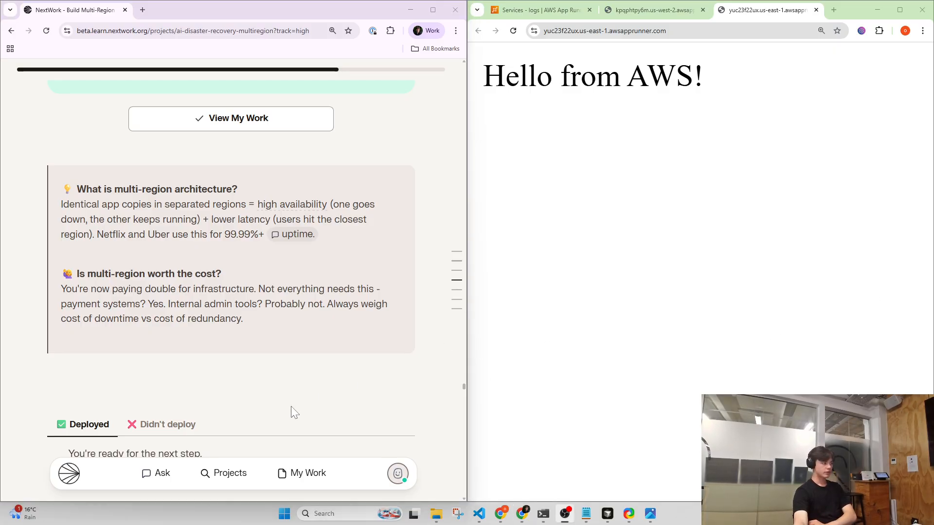
- Review the guide's troubleshooting advice for a service that didn't deploy and its note for one that deployed
{"action": "scroll", "coordinate": [216, 393], "scroll_direction": "down", "scroll_amount": 3}
{"action": "left_click", "coordinate": [157, 278]}
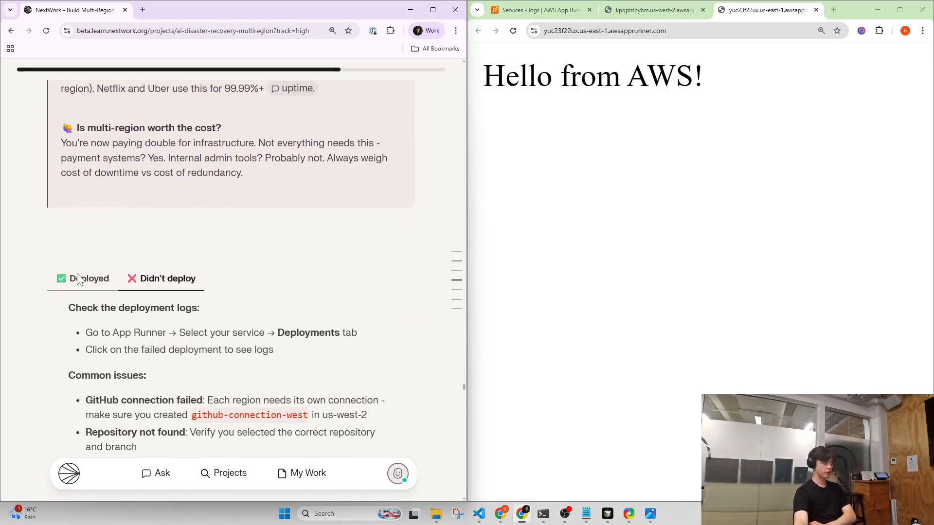
{"action": "left_click_drag", "start_coordinate": [68, 258], "coordinate": [274, 303]}
{"action": "left_click_drag", "start_coordinate": [68, 327], "coordinate": [395, 403]}
{"action": "left_click", "coordinate": [314, 335]}
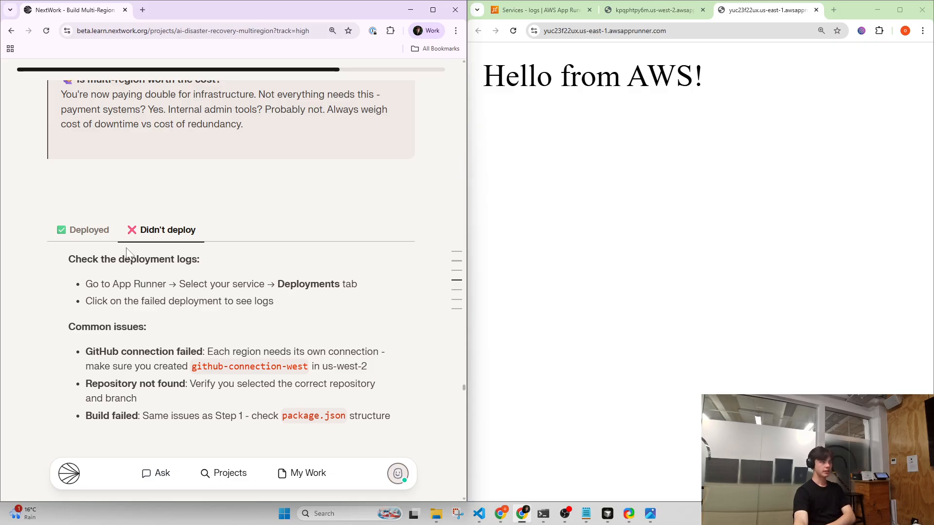
{"action": "left_click", "coordinate": [98, 235]}
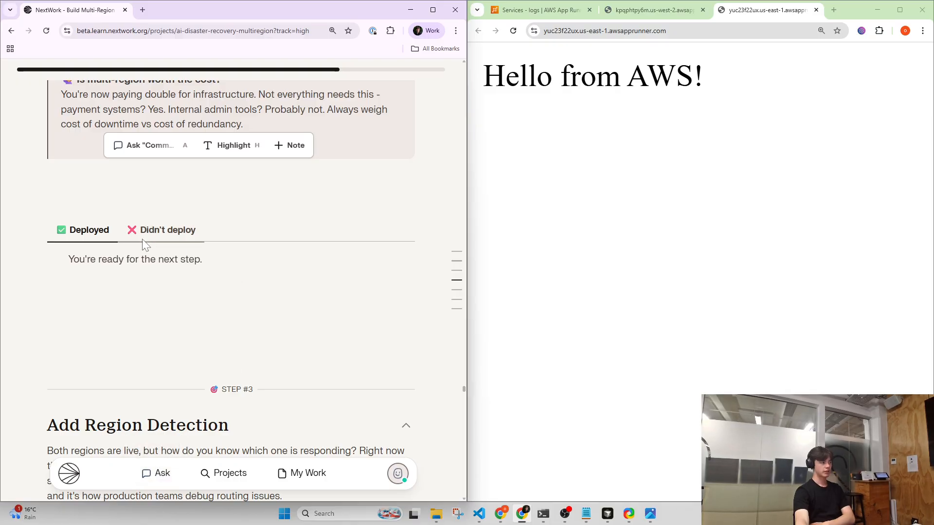
{"action": "left_click_drag", "start_coordinate": [52, 271], "coordinate": [234, 267]}
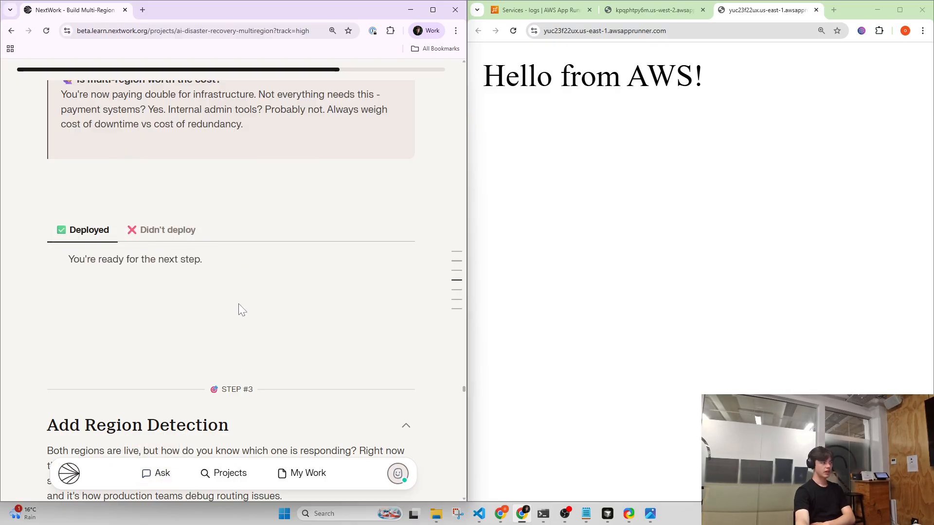
- Read the Step #3 Add Region Detection introduction and its list of planned tasks
{"action": "scroll", "coordinate": [239, 304], "scroll_direction": "down", "scroll_amount": 5}
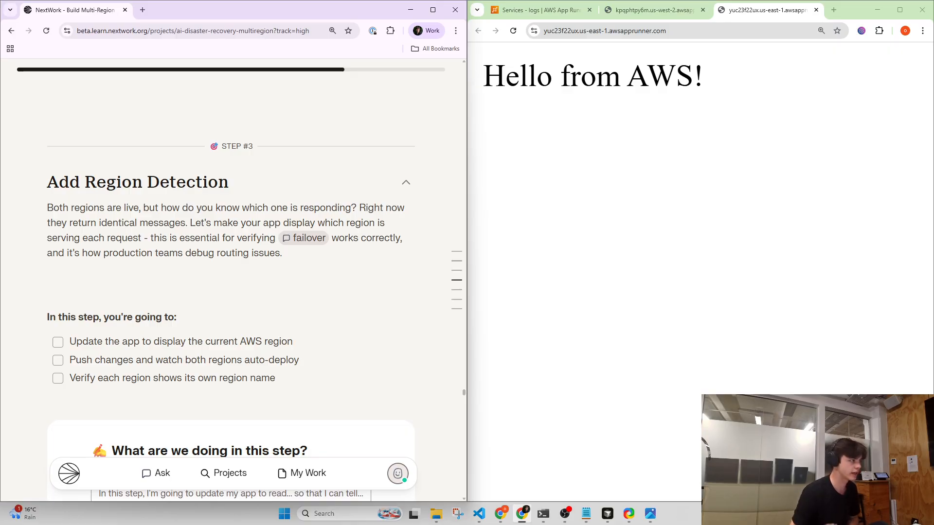
{"action": "left_click_drag", "start_coordinate": [299, 267], "coordinate": [316, 254]}
{"action": "left_click", "coordinate": [309, 258]}
{"action": "scroll", "coordinate": [244, 267], "scroll_direction": "down", "scroll_amount": 1}
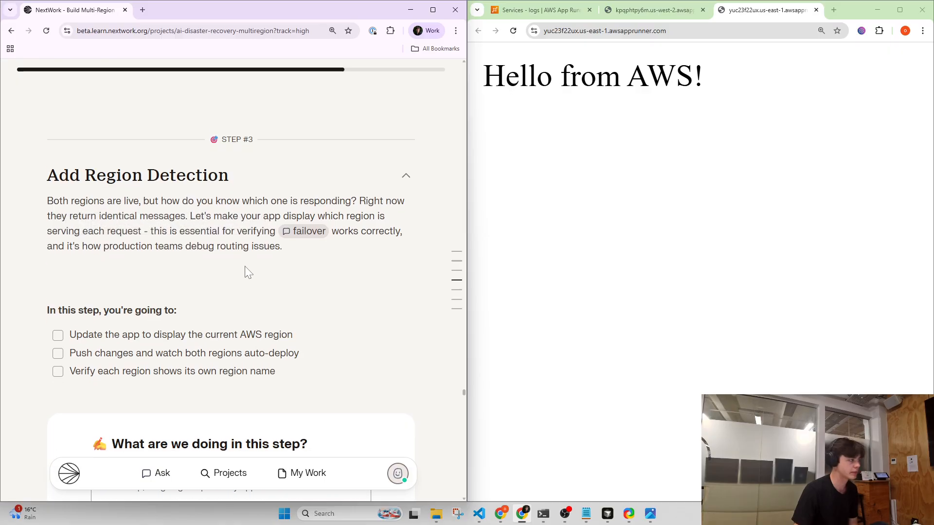
{"action": "scroll", "coordinate": [244, 267], "scroll_direction": "down", "scroll_amount": 1}
{"action": "left_click_drag", "start_coordinate": [84, 222], "coordinate": [55, 222]}
{"action": "left_click", "coordinate": [55, 221]}
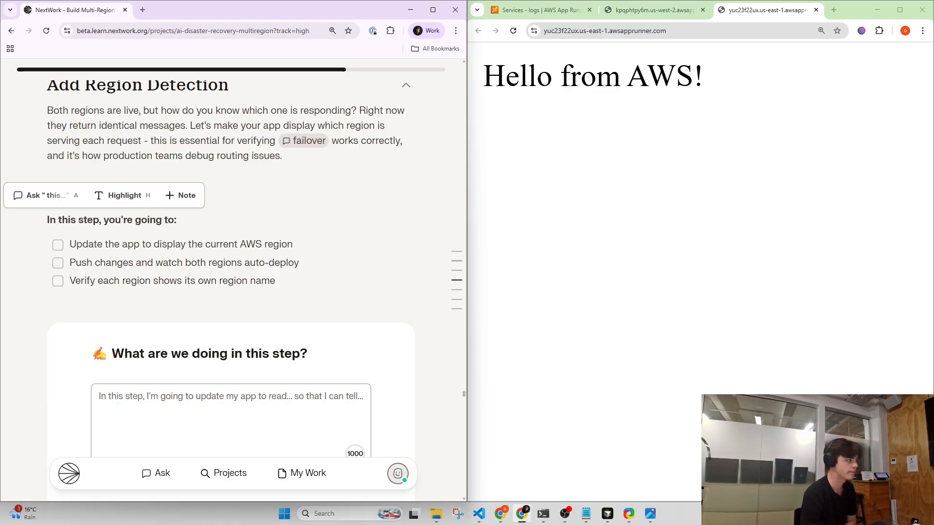
{"action": "left_click", "coordinate": [211, 294]}
{"action": "scroll", "coordinate": [246, 287], "scroll_direction": "down", "scroll_amount": 1}
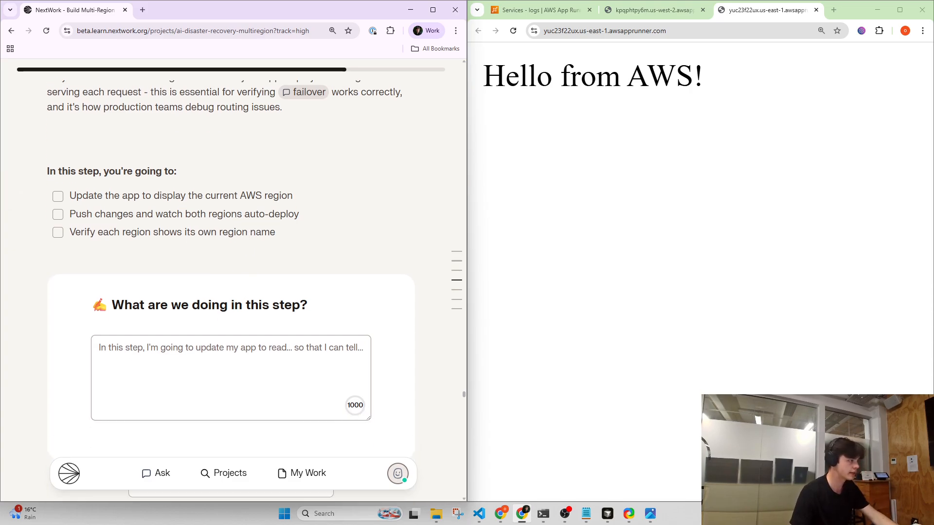
- Fill the first gap in the "What are we doing in this step?" answer with "and display region names of where the site is being hosted"
{"action": "left_click", "coordinate": [294, 349]}
{"action": "key", "text": "BackSpace"}
{"action": "key", "text": "BackSpace"}
{"action": "key", "text": "BackSpace"}
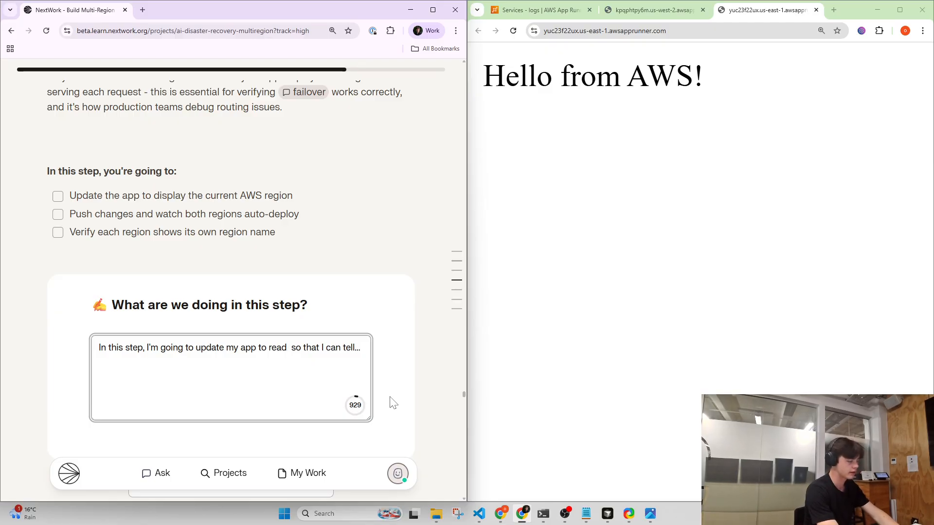
{"action": "type", "text": "and dis"}
{"action": "type", "text": "egion names of the"}
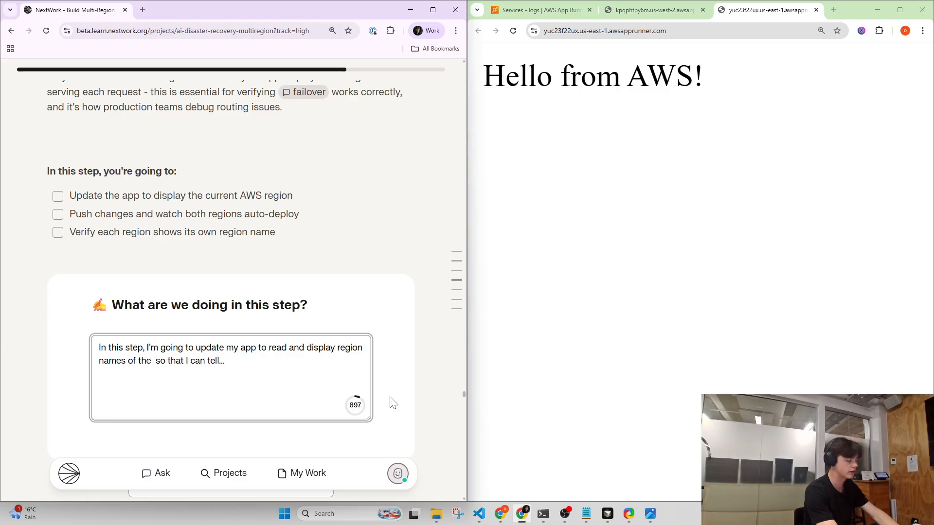
{"action": "key", "text": "BackSpace"}
{"action": "key", "text": "BackSpace"}
{"action": "key", "text": "BackSpace"}
{"action": "key", "text": "BackSpace"}
{"action": "type", "text": "wh"}
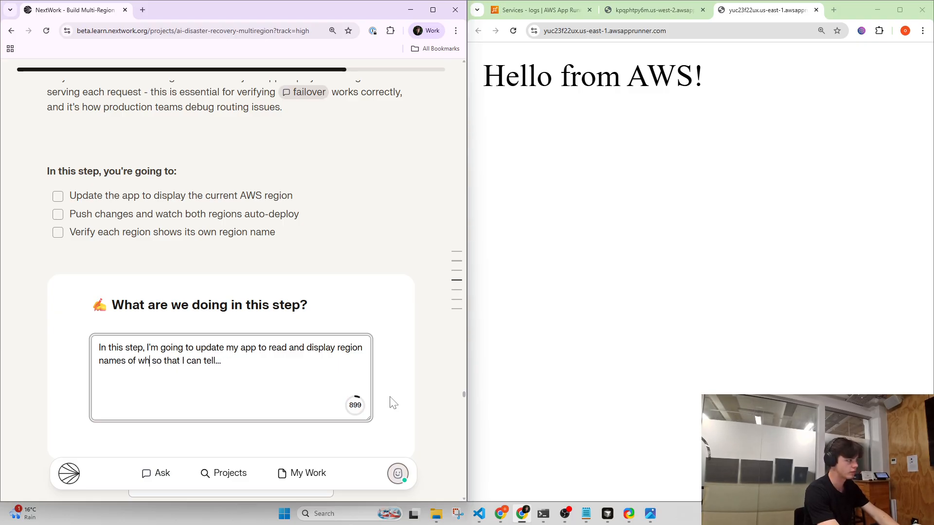
{"action": "type", "text": "ere the site "}
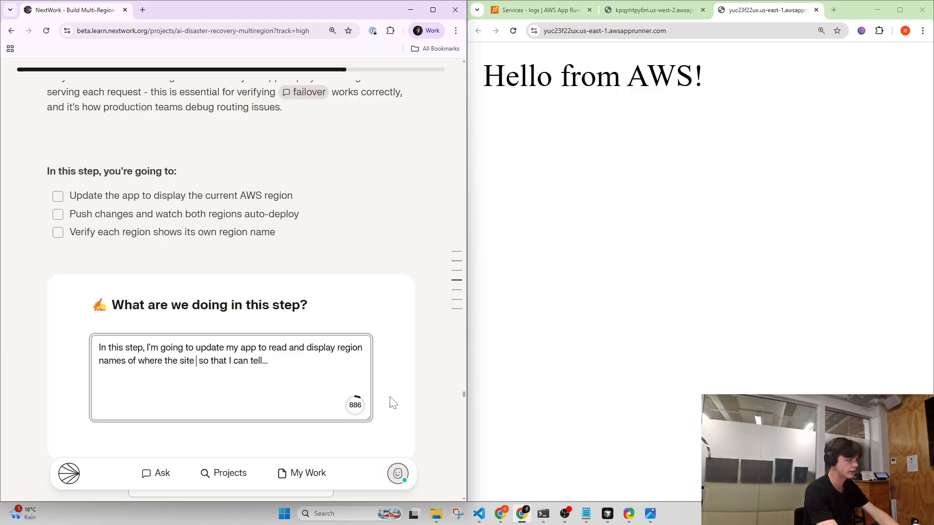
{"action": "type", "text": "is being hos"}
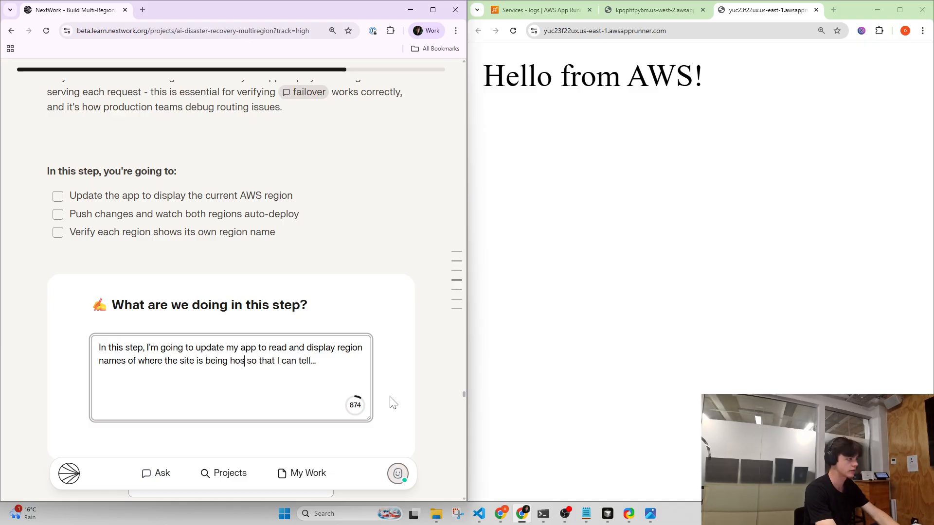
{"action": "type", "text": "ted"}
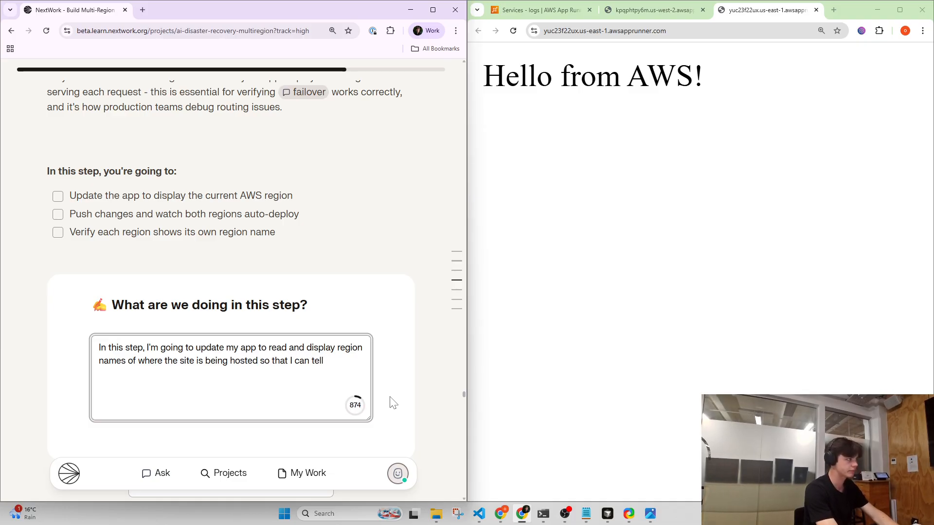
- Finish the answer with "which site to go on (E.g. if I was closer to us-west-2, I would go on us-west-2)." and submit it
{"action": "type", "text": "whicu"}
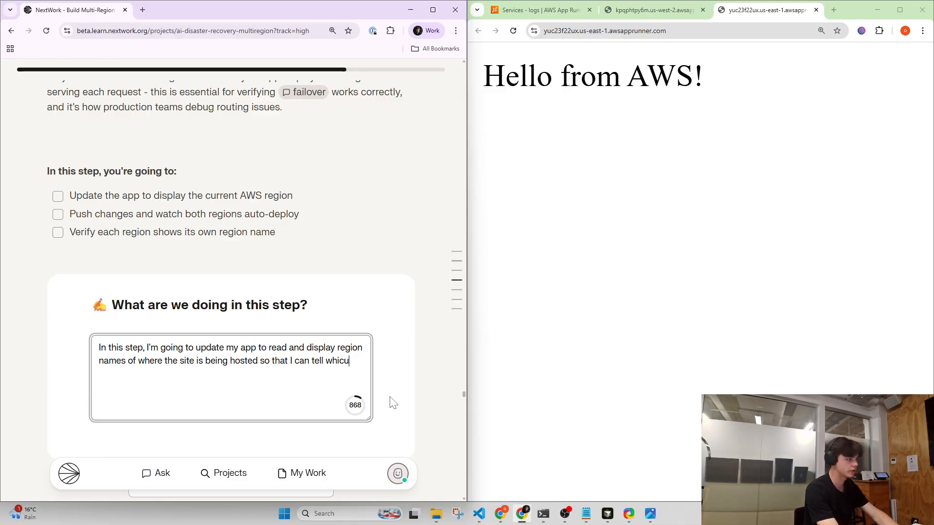
{"action": "key", "text": "BackSpace"}
{"action": "type", "text": "h site to g"}
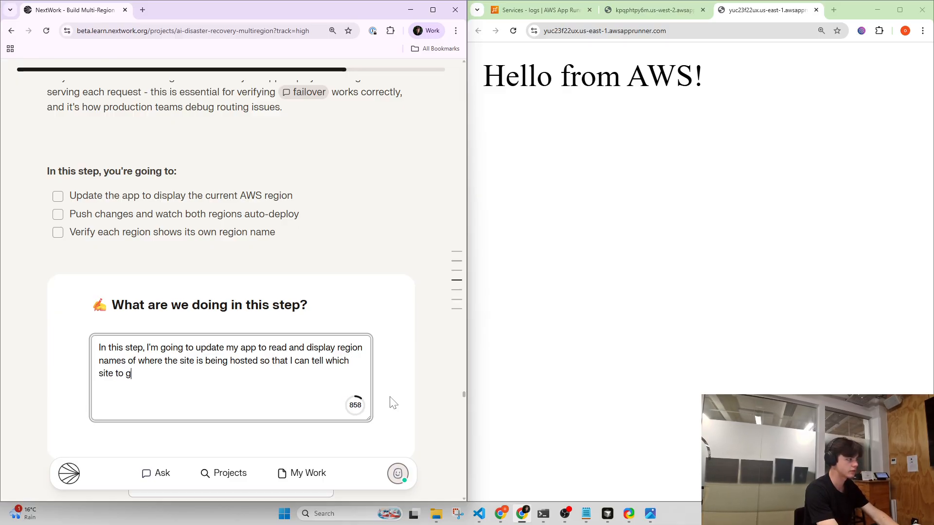
{"action": "type", "text": "o on (E.g. if I was clos"}
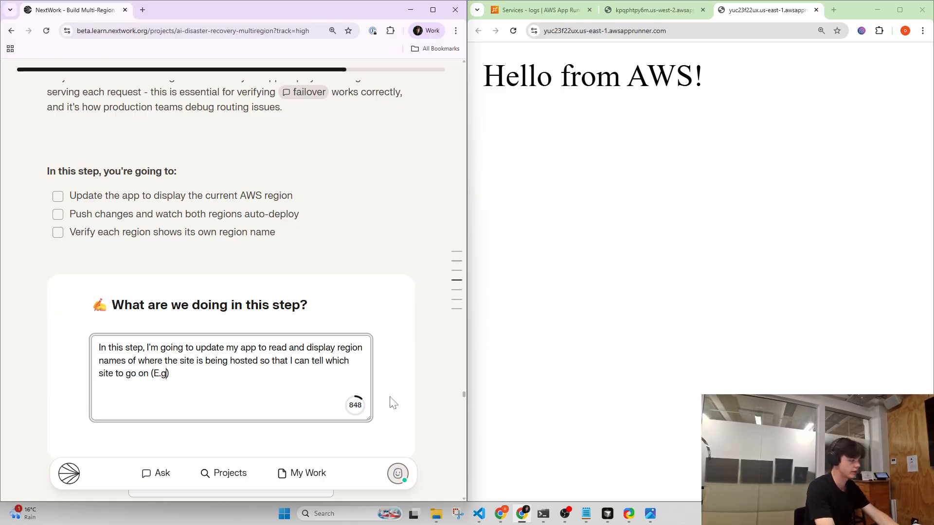
{"action": "type", "text": "er to "}
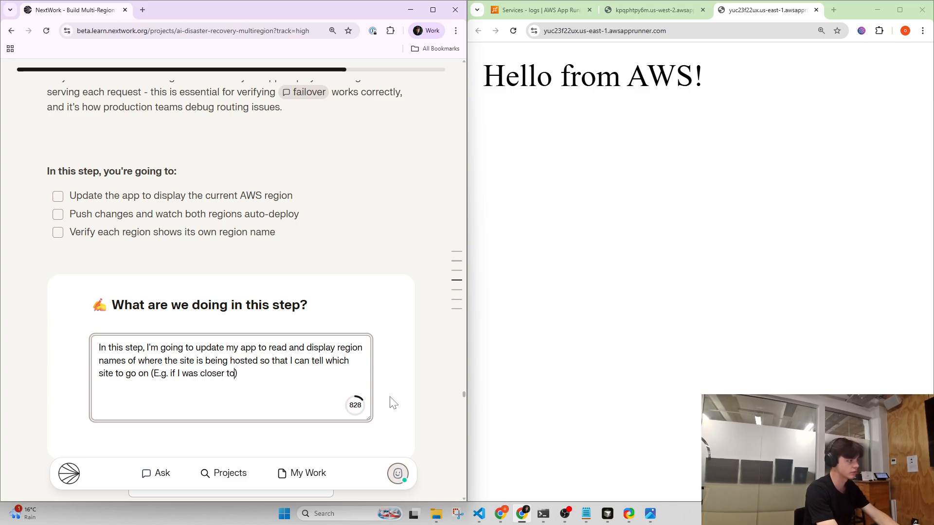
{"action": "type", "text": "u"}
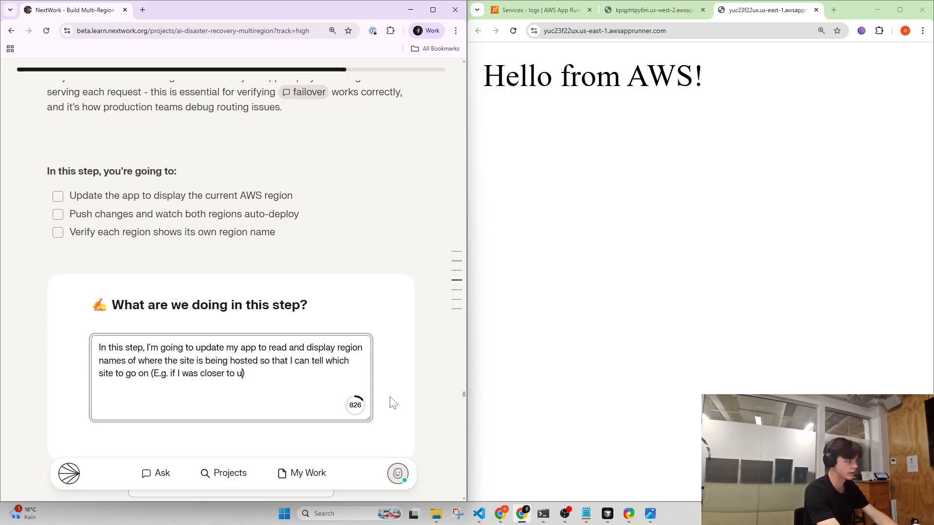
{"action": "type", "text": "s-west"}
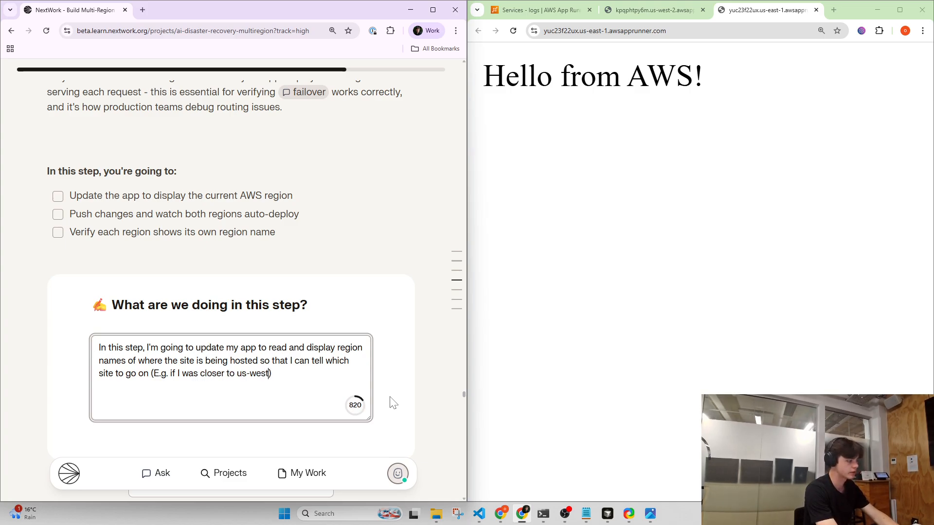
{"action": "type", "text": "-2"}
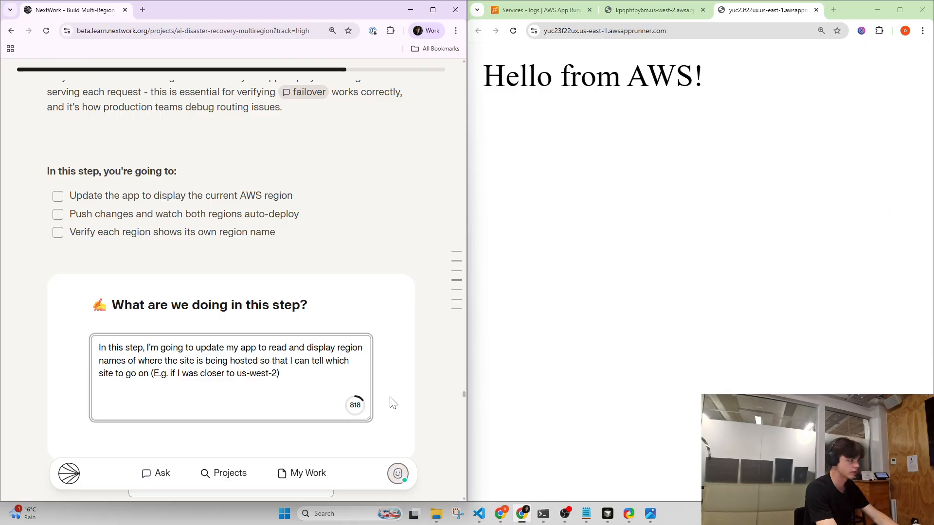
{"action": "type", "text": ", I would go to"}
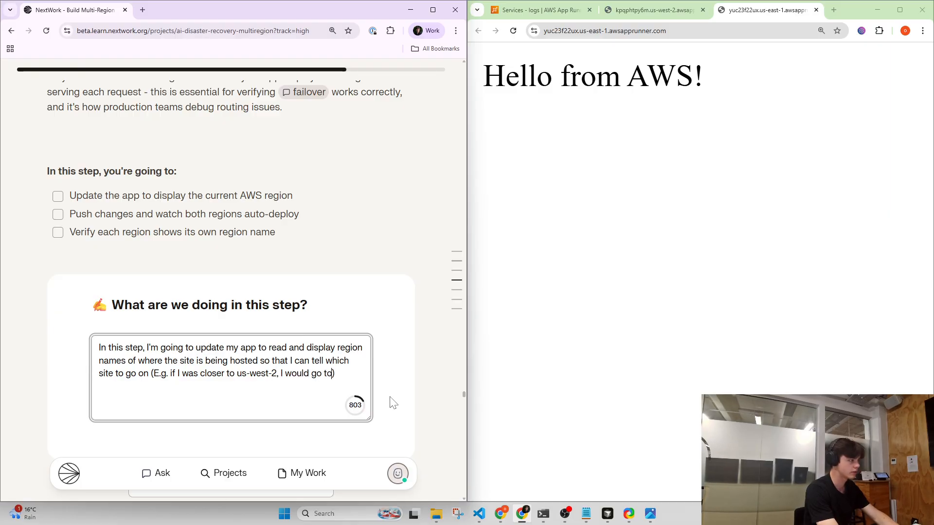
{"action": "key", "text": "BackSpace"}
{"action": "key", "text": "BackSpace"}
{"action": "type", "text": "on us-w"}
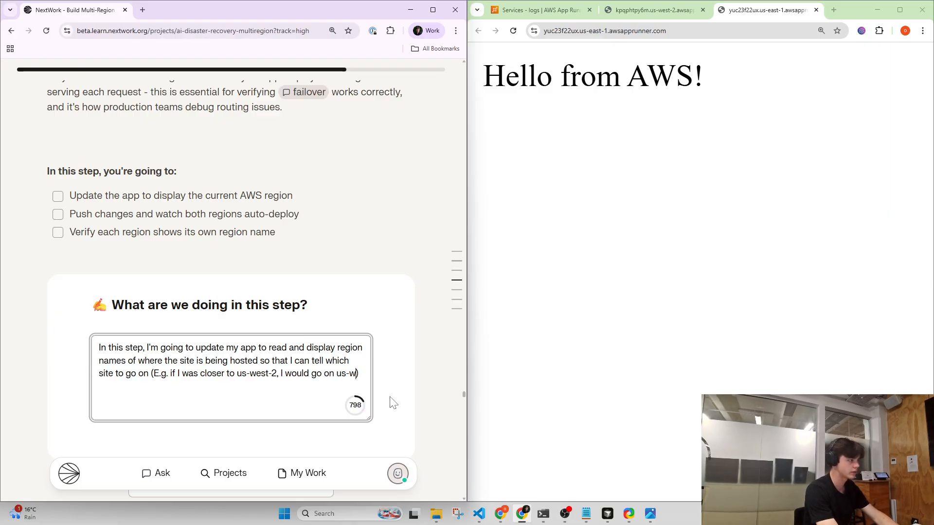
{"action": "type", "text": "est-2"}
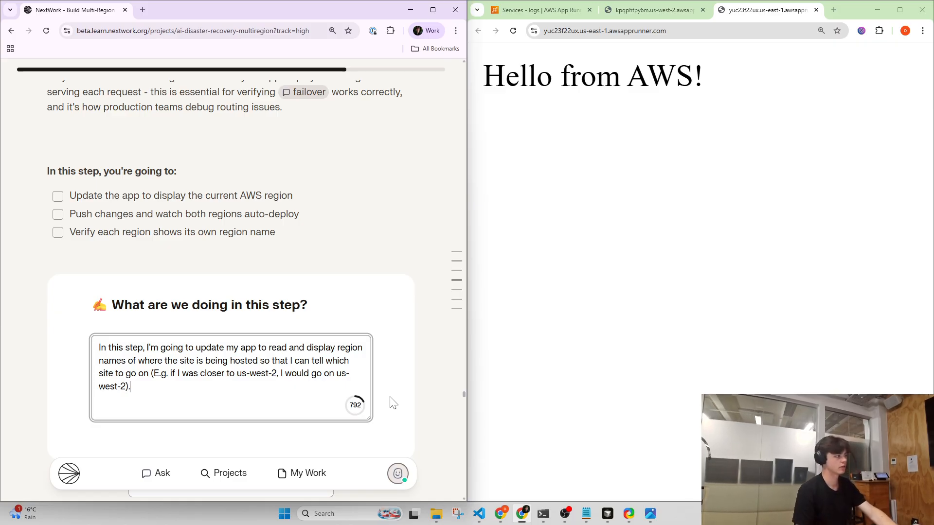
{"action": "scroll", "coordinate": [350, 291], "scroll_direction": "down", "scroll_amount": 3}
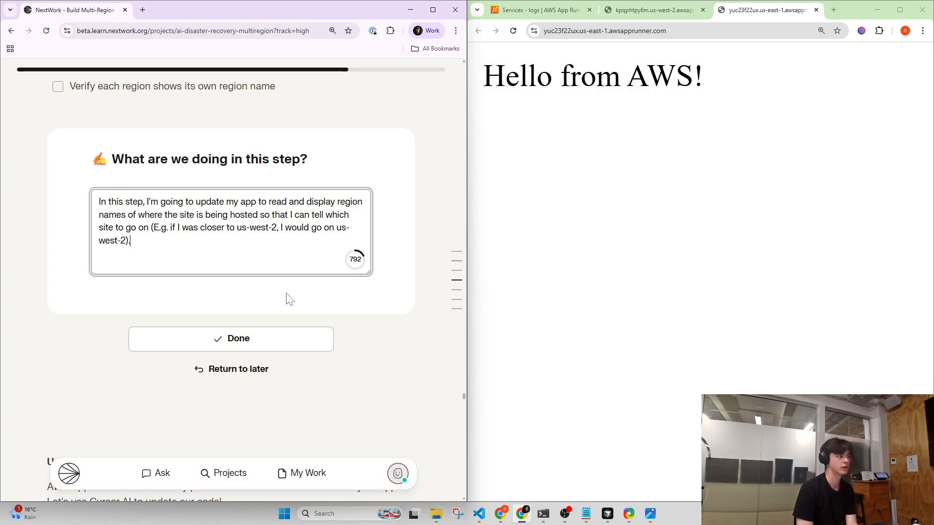
{"action": "left_click", "coordinate": [272, 344]}
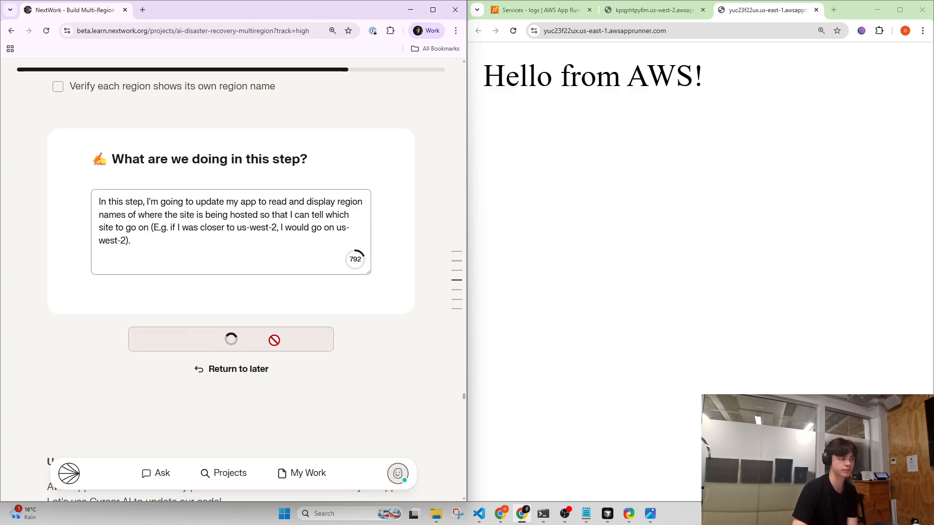
- Read the guide's Update Your App Code with AI section and its explanation of environment variables
{"action": "scroll", "coordinate": [265, 340], "scroll_direction": "down", "scroll_amount": 2}
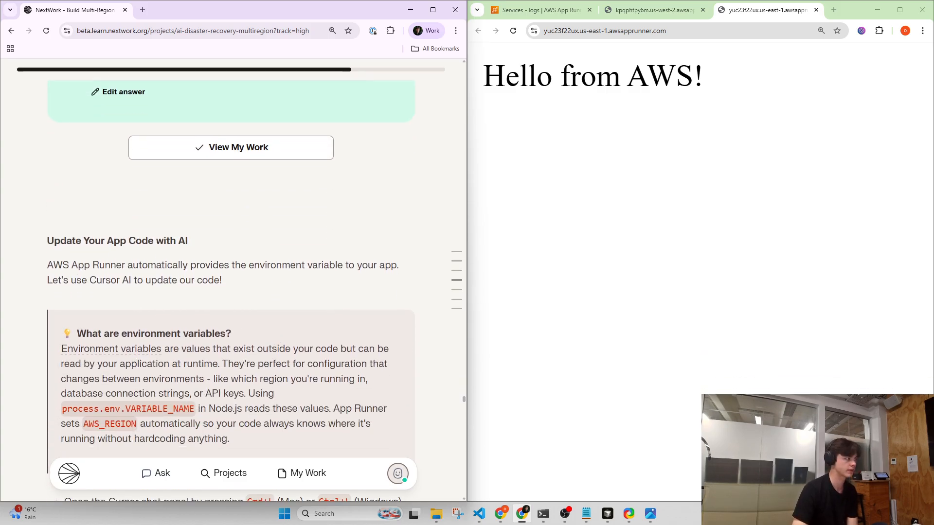
{"action": "left_click_drag", "start_coordinate": [47, 241], "coordinate": [298, 275]}
{"action": "left_click", "coordinate": [298, 276]}
{"action": "left_click_drag", "start_coordinate": [47, 265], "coordinate": [310, 297]}
{"action": "left_click", "coordinate": [310, 298]}
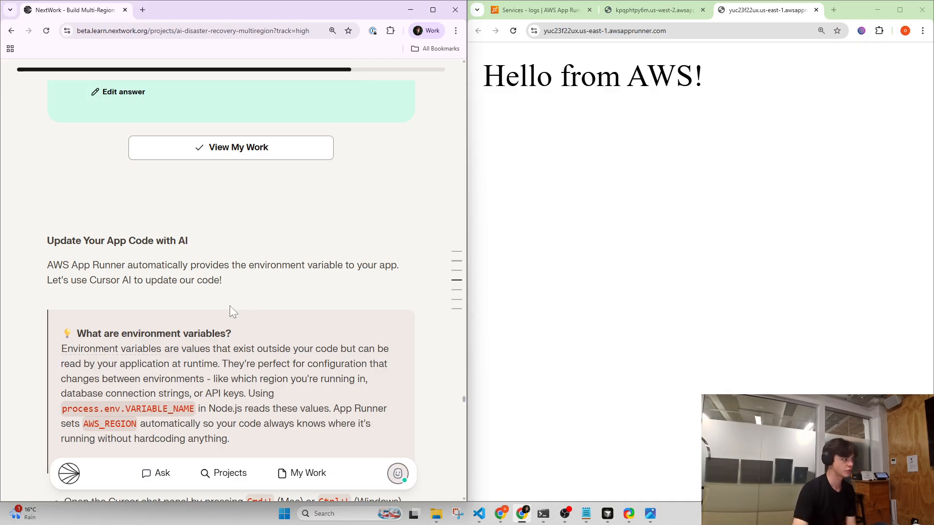
{"action": "scroll", "coordinate": [258, 315], "scroll_direction": "down", "scroll_amount": 3}
{"action": "scroll", "coordinate": [254, 305], "scroll_direction": "up", "scroll_amount": 1}
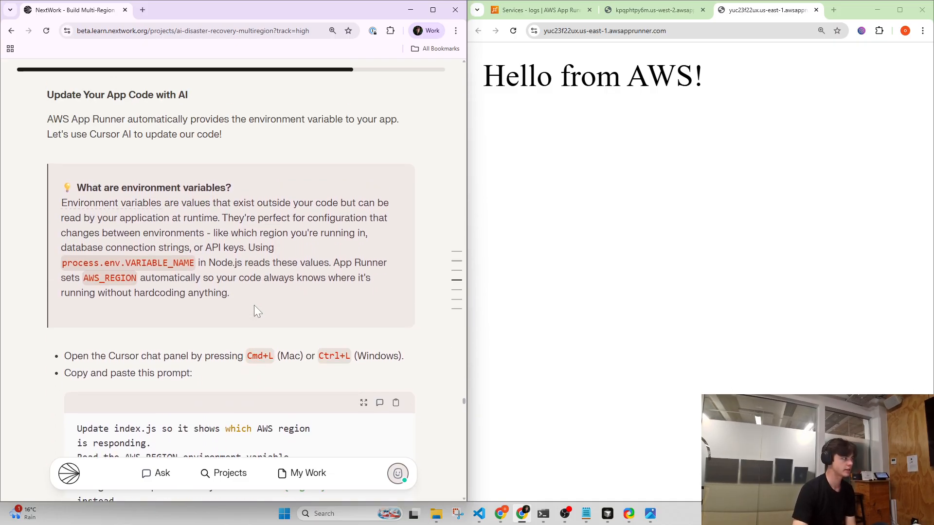
{"action": "scroll", "coordinate": [254, 305], "scroll_direction": "down", "scroll_amount": 1}
{"action": "scroll", "coordinate": [254, 305], "scroll_direction": "up", "scroll_amount": 1}
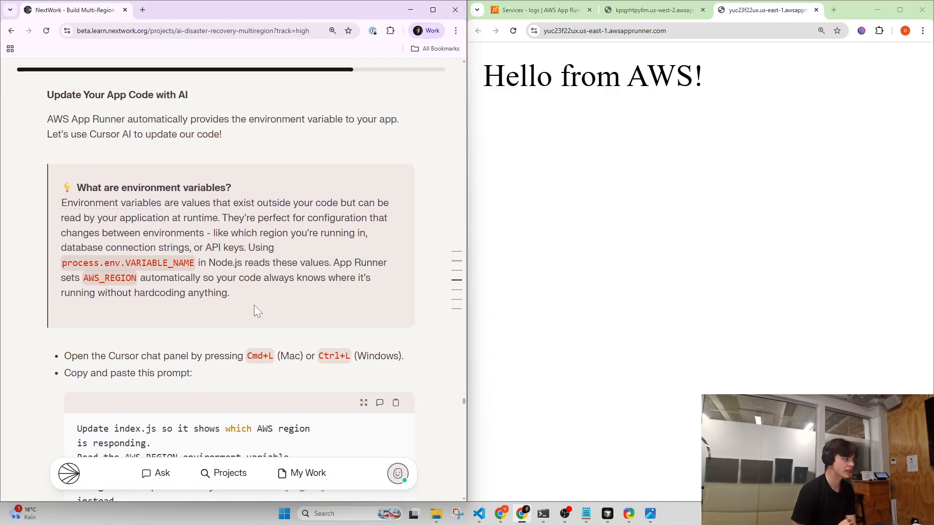
- Copy the guide's prompt for showing the AWS region in index.js, submit it to the AI chat in Cursor, and kill the open terminal
{"action": "scroll", "coordinate": [253, 305], "scroll_direction": "down", "scroll_amount": 1}
{"action": "left_click", "coordinate": [397, 355]}
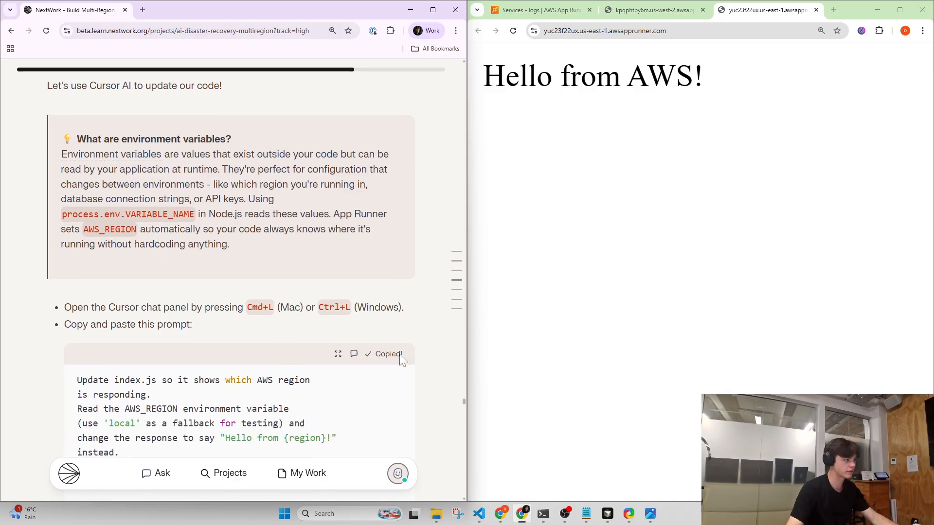
{"action": "left_click", "coordinate": [608, 514]}
{"action": "key", "text": "ctrl+l"}
{"action": "key", "text": "ctrl+v"}
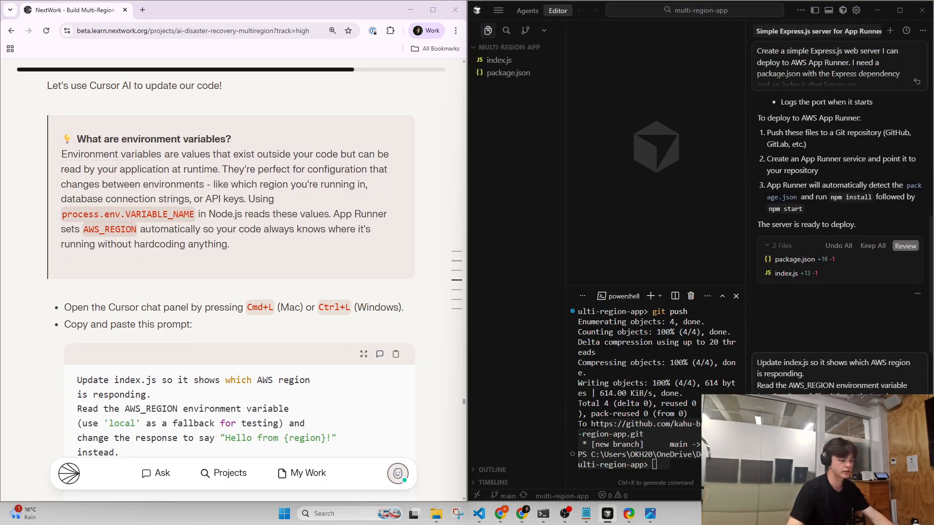
{"action": "key", "text": "Return"}
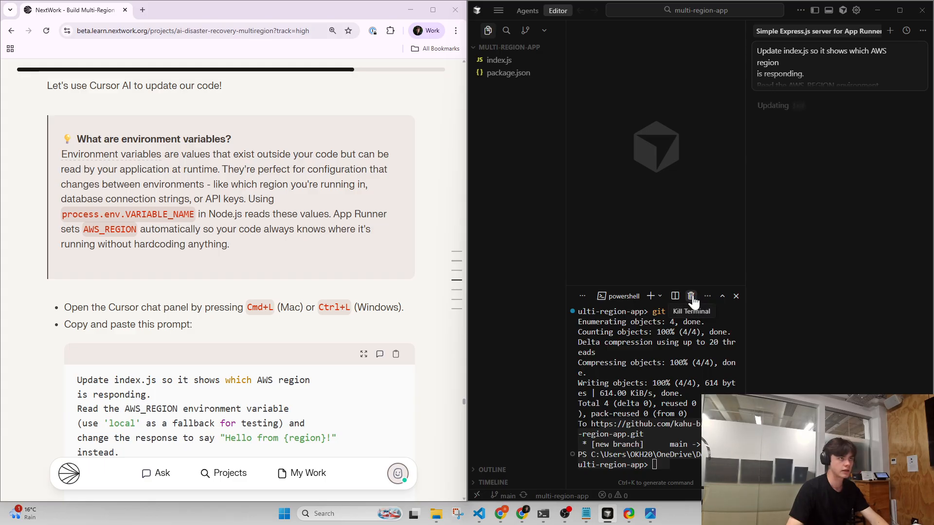
{"action": "left_click", "coordinate": [692, 297]}
- Recheck the guide's note on AWS_REGION being set automatically, and keep the AI's edits in index.js
{"action": "scroll", "coordinate": [202, 319], "scroll_direction": "up", "scroll_amount": 1}
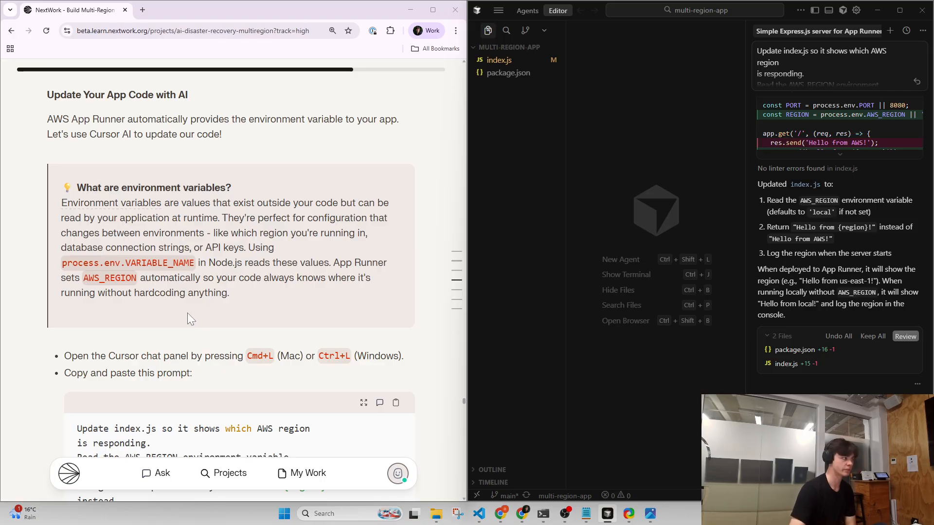
{"action": "left_click_drag", "start_coordinate": [204, 278], "coordinate": [293, 305]}
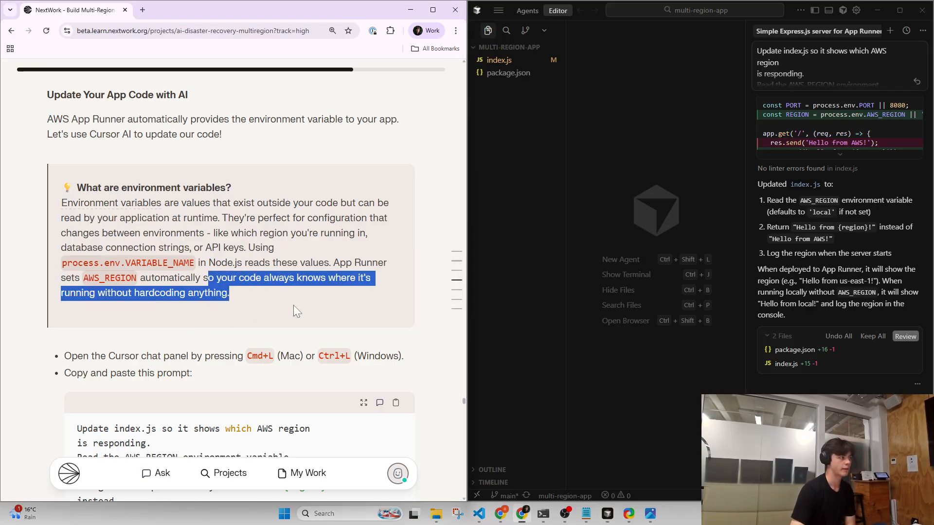
{"action": "left_click", "coordinate": [312, 272]}
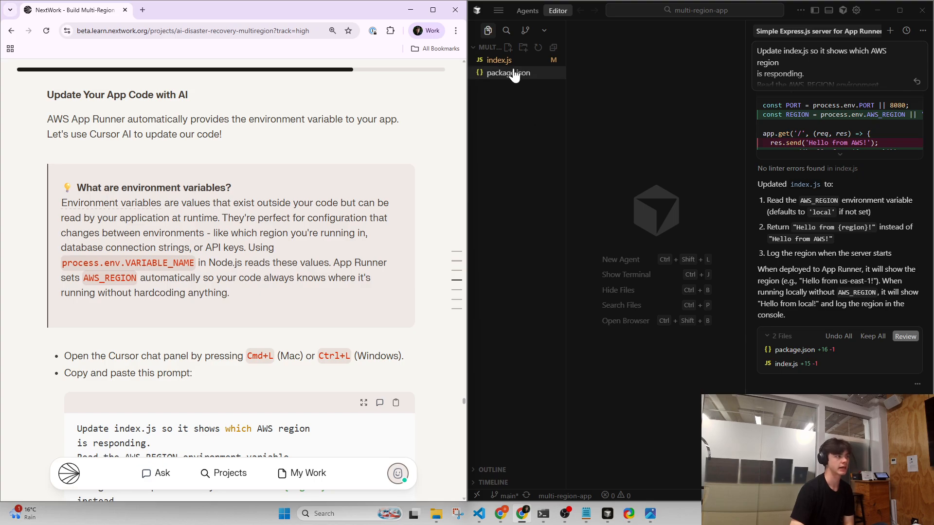
{"action": "left_click", "coordinate": [496, 60]}
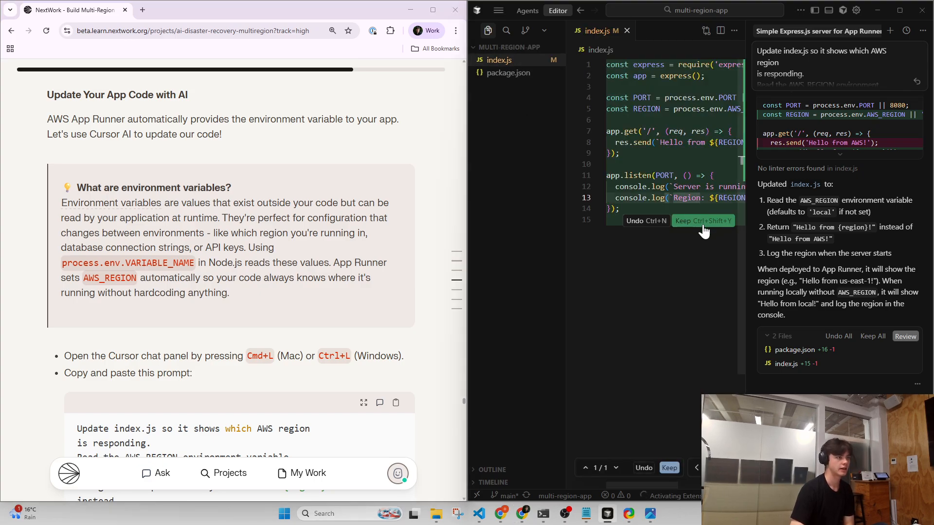
{"action": "left_click", "coordinate": [705, 221]}
- Widen the code editor and hide the file explorer so the lines of index.js fit in view
{"action": "left_click_drag", "start_coordinate": [746, 223], "coordinate": [830, 224]}
{"action": "left_click_drag", "start_coordinate": [608, 109], "coordinate": [827, 109]}
{"action": "double_click", "coordinate": [647, 109]}
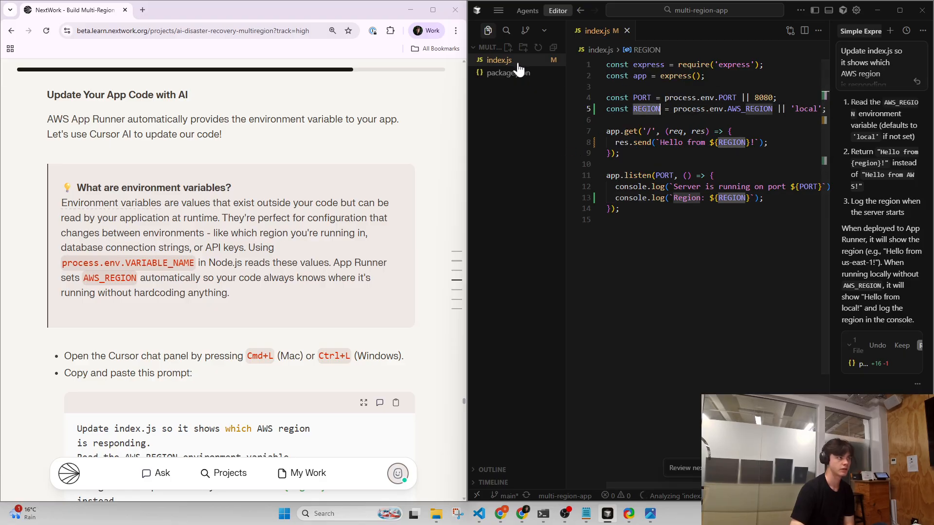
{"action": "left_click", "coordinate": [488, 31]}
{"action": "left_click", "coordinate": [650, 474]}
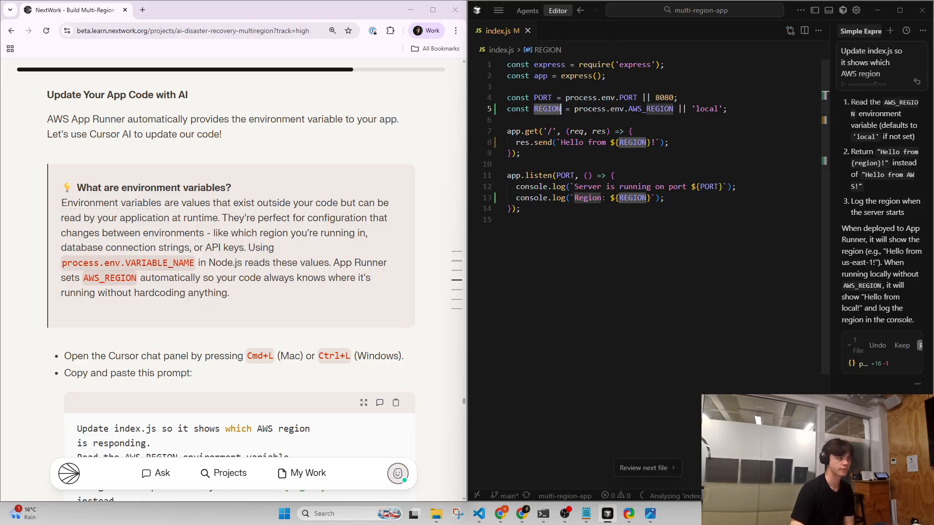
- Examine the REGION constant in index.js, covering process.env.AWS_REGION and the 'local' fallback
{"action": "left_click", "coordinate": [633, 131]}
{"action": "double_click", "coordinate": [591, 109]}
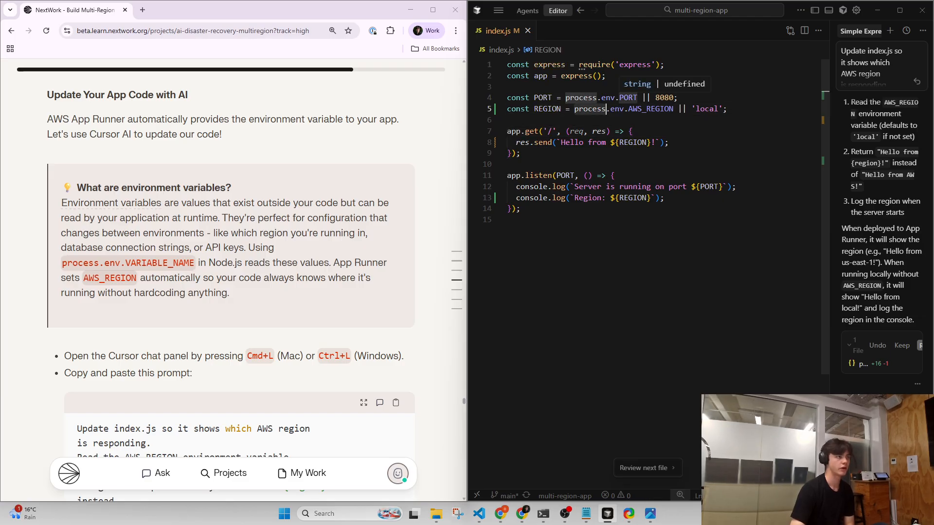
{"action": "left_click", "coordinate": [638, 97]}
{"action": "left_click", "coordinate": [674, 108]}
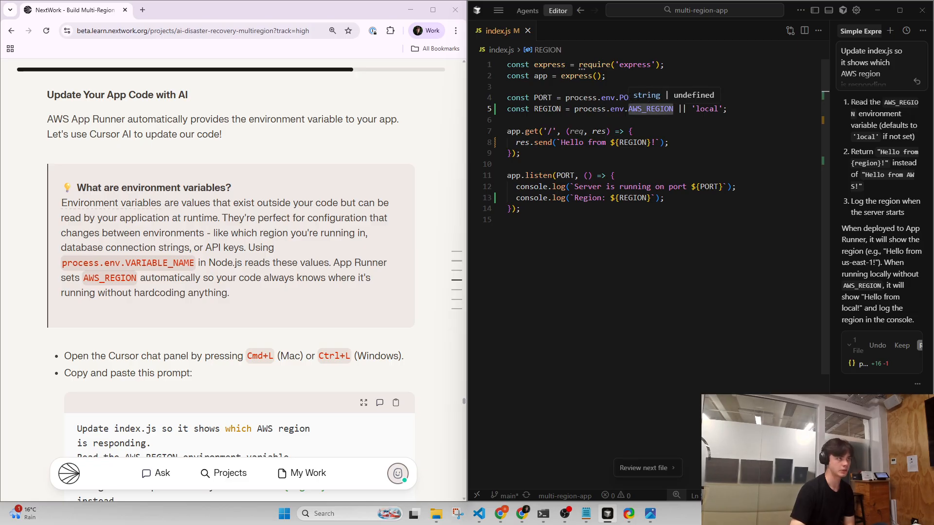
{"action": "left_click", "coordinate": [647, 109]}
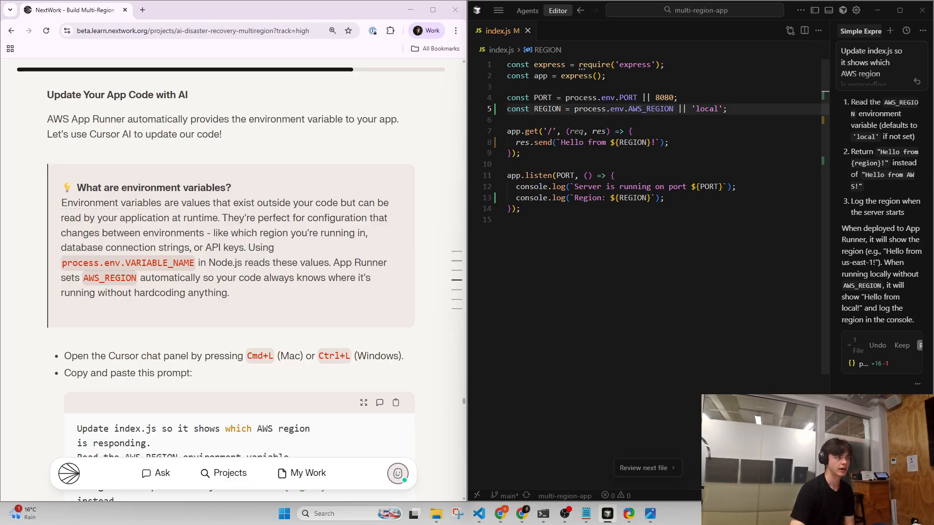
{"action": "left_click", "coordinate": [615, 109]}
{"action": "left_click", "coordinate": [698, 109]}
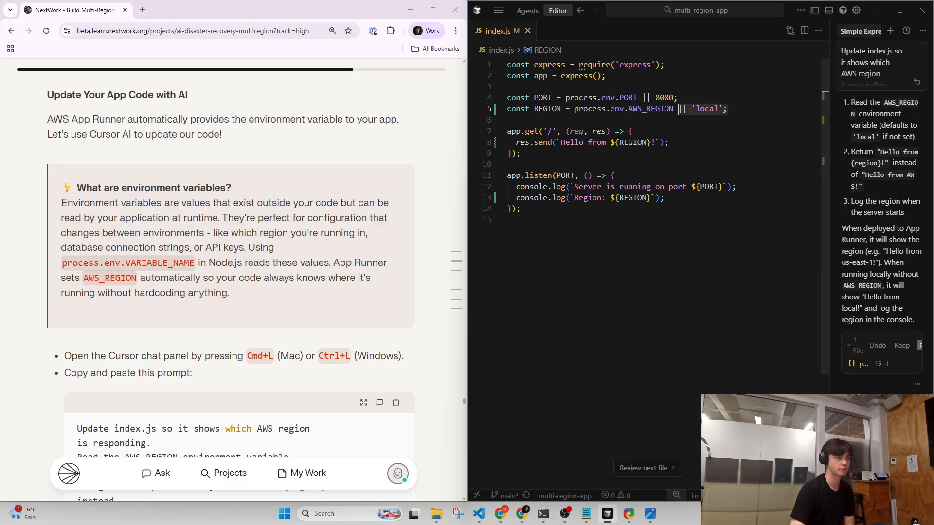
- Read the guide's "What did Cursor change?" note on the AWS_REGION line and the 'local' fallback
{"action": "left_click", "coordinate": [727, 109]}
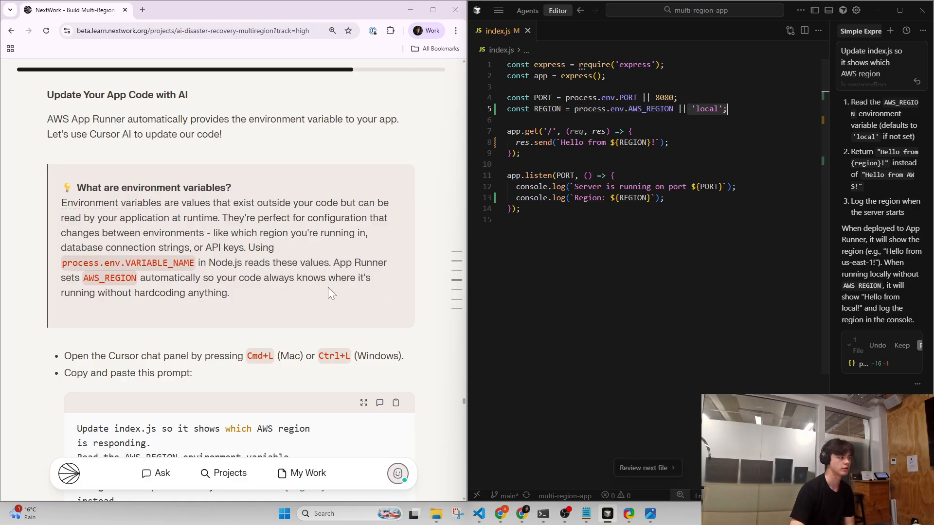
{"action": "scroll", "coordinate": [139, 296], "scroll_direction": "down", "scroll_amount": 4}
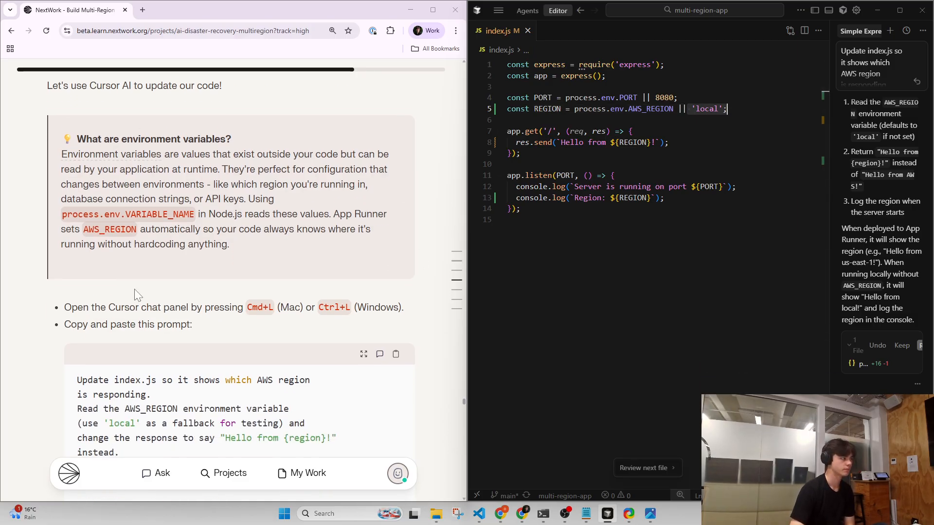
{"action": "scroll", "coordinate": [225, 244], "scroll_direction": "down", "scroll_amount": 15}
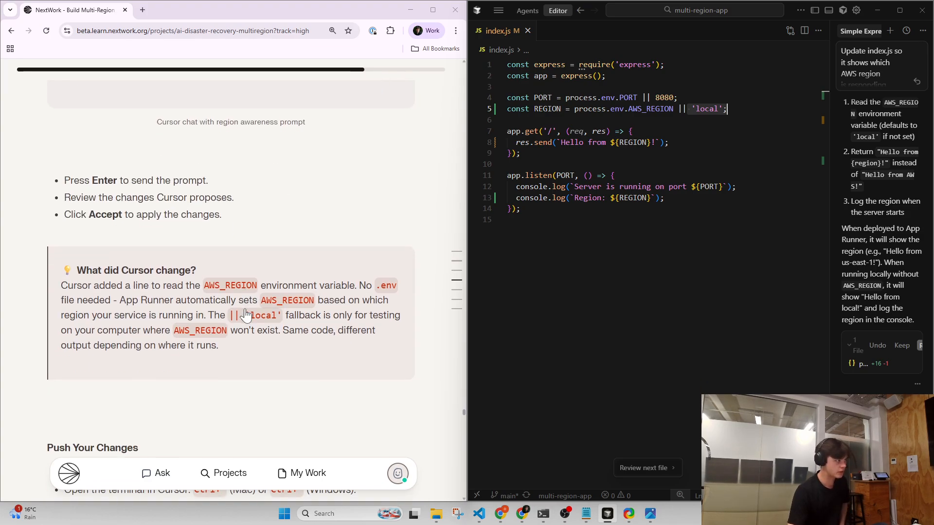
{"action": "left_click_drag", "start_coordinate": [61, 286], "coordinate": [183, 286]}
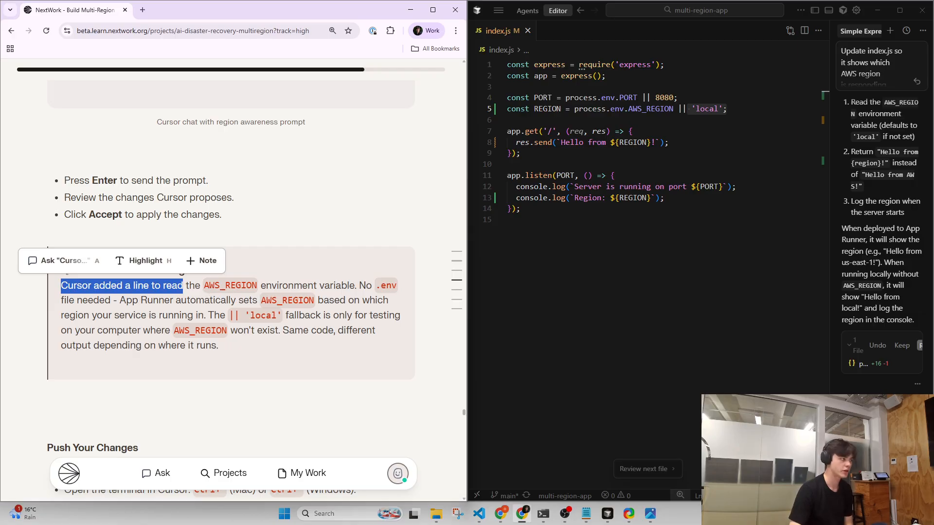
{"action": "left_click_drag", "start_coordinate": [355, 277], "coordinate": [277, 286]}
{"action": "left_click", "coordinate": [277, 286]}
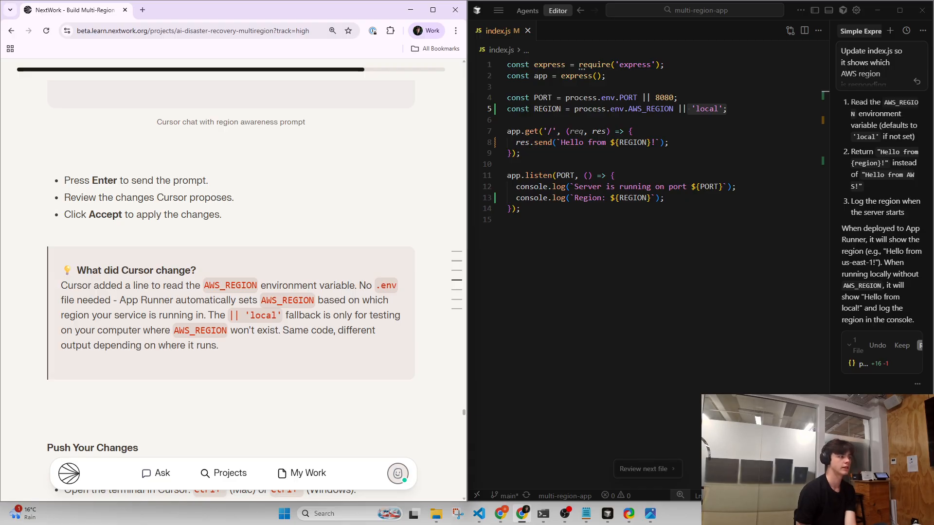
{"action": "left_click_drag", "start_coordinate": [58, 349], "coordinate": [151, 347]}
{"action": "left_click", "coordinate": [150, 347]}
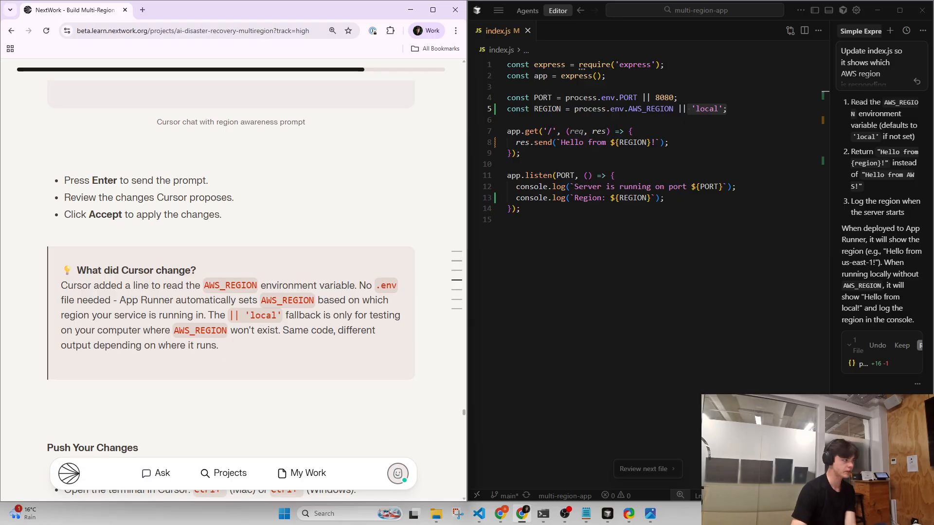
{"action": "left_click_drag", "start_coordinate": [87, 347], "coordinate": [185, 347]}
{"action": "left_click", "coordinate": [115, 358]}
- Copy the guide's git add, commit "Add region awareness" and push commands and run them in Cursor's terminal
{"action": "scroll", "coordinate": [227, 342], "scroll_direction": "down", "scroll_amount": 1}
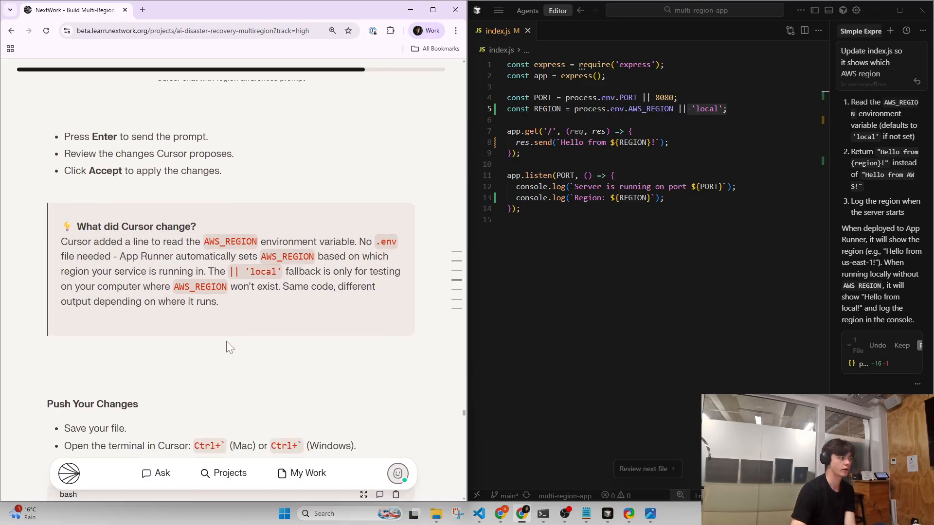
{"action": "scroll", "coordinate": [226, 347], "scroll_direction": "down", "scroll_amount": 3}
{"action": "scroll", "coordinate": [226, 347], "scroll_direction": "up", "scroll_amount": 1}
{"action": "scroll", "coordinate": [292, 343], "scroll_direction": "down", "scroll_amount": 1}
{"action": "left_click", "coordinate": [394, 344]}
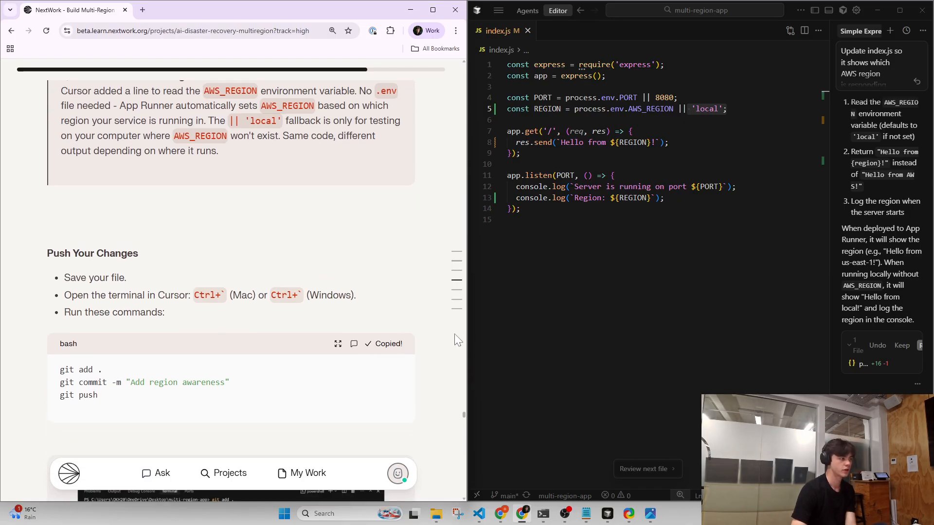
{"action": "left_click", "coordinate": [560, 322]}
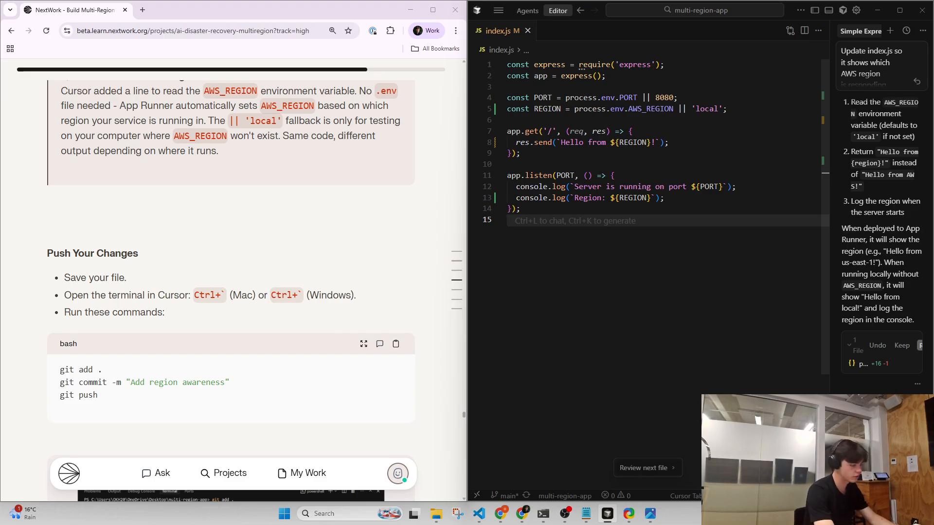
{"action": "key", "text": "ctrl+grave"}
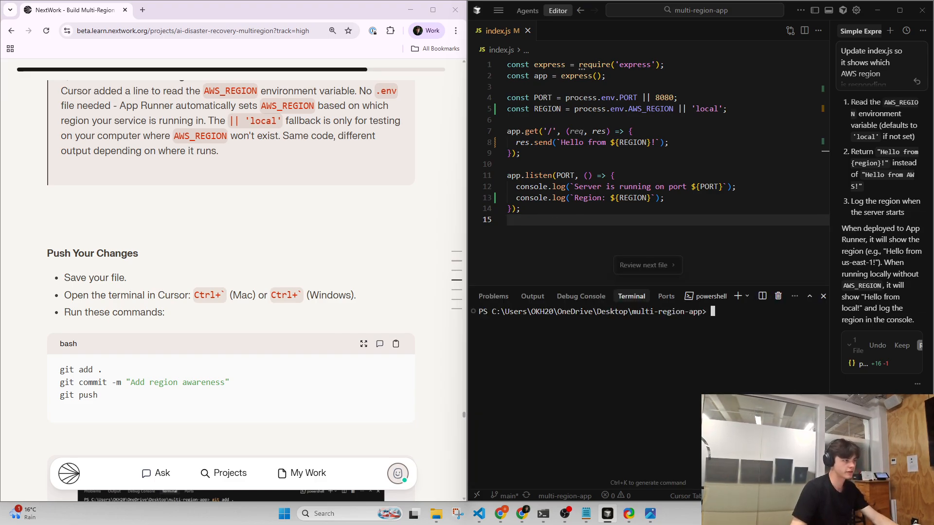
{"action": "key", "text": "ctrl+v"}
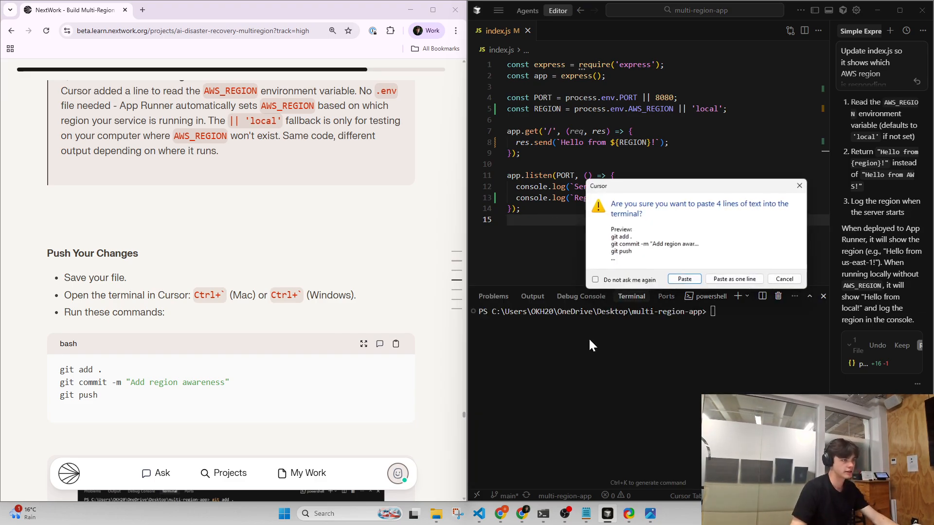
{"action": "left_click", "coordinate": [685, 280]}
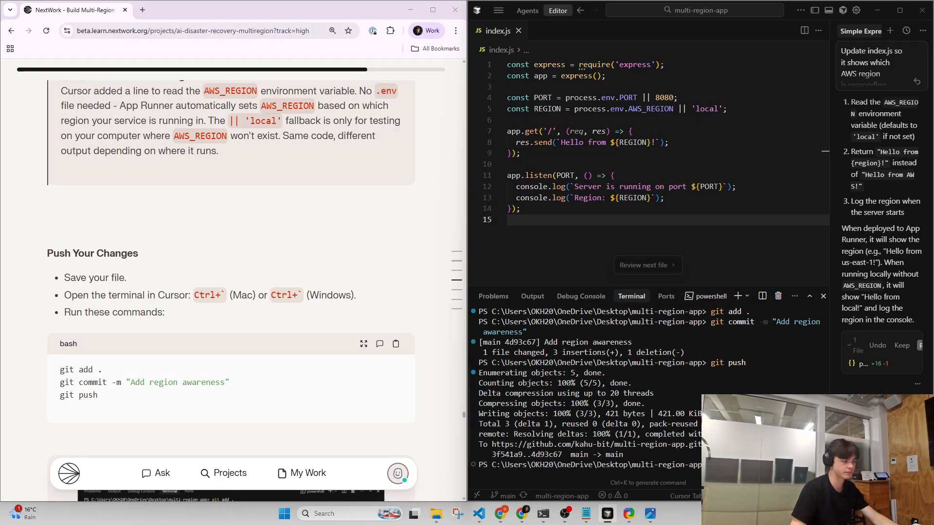
- Begin the guide's automatic deployment answer from its template text, completing the opening as "I used Cursor to update the index.js file"
{"action": "scroll", "coordinate": [269, 362], "scroll_direction": "down", "scroll_amount": 9}
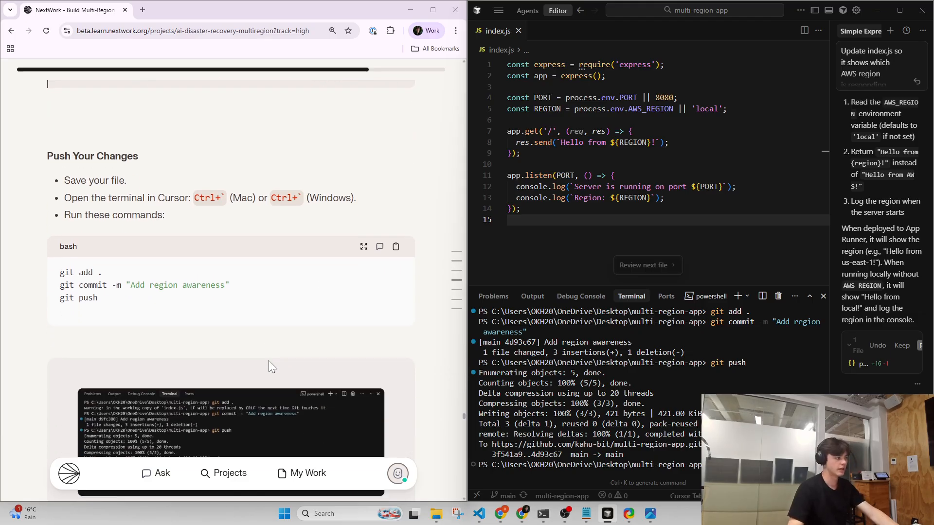
{"action": "scroll", "coordinate": [268, 361], "scroll_direction": "down", "scroll_amount": 2}
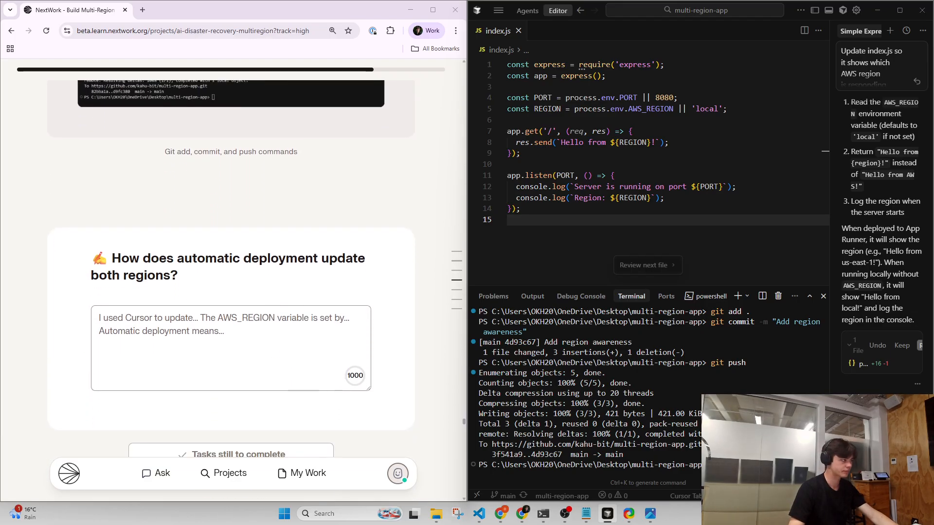
{"action": "scroll", "coordinate": [231, 267], "scroll_direction": "down", "scroll_amount": 3}
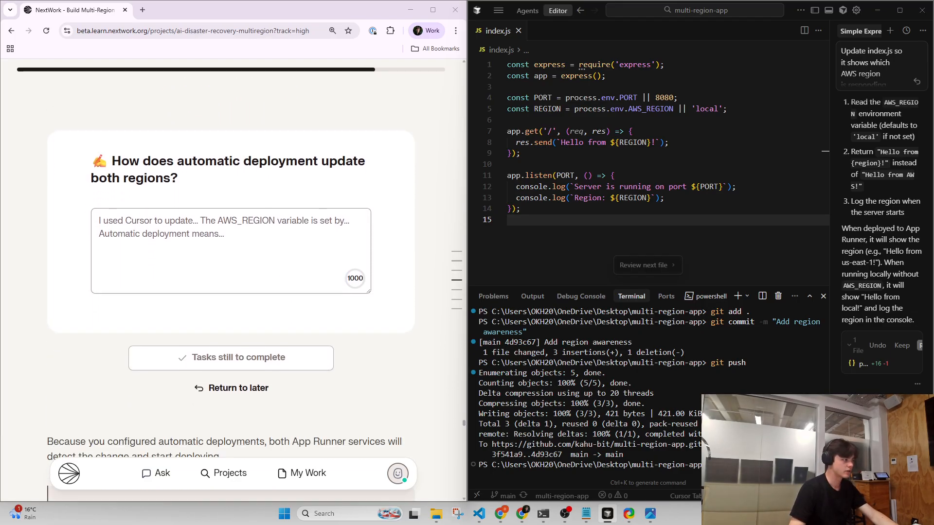
{"action": "scroll", "coordinate": [231, 268], "scroll_direction": "up", "scroll_amount": 1}
{"action": "left_click_drag", "start_coordinate": [177, 162], "coordinate": [286, 162]}
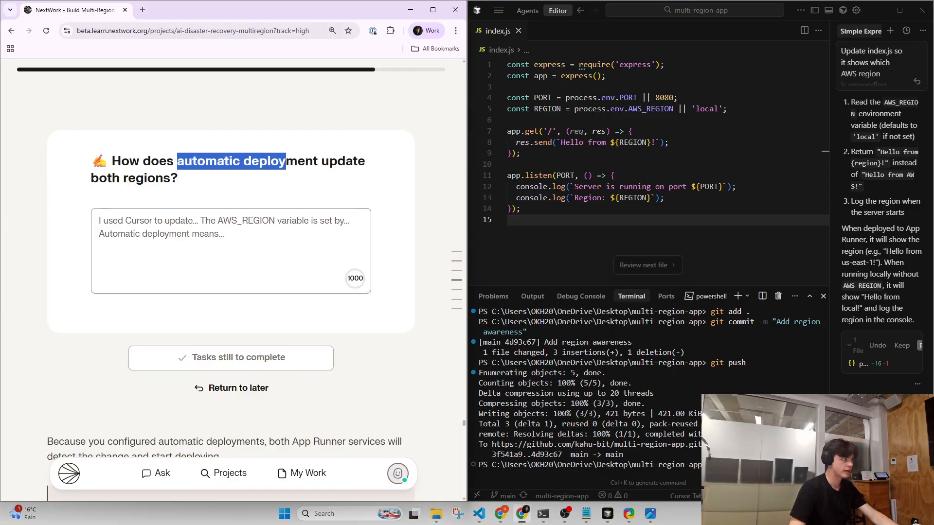
{"action": "left_click", "coordinate": [194, 190]}
{"action": "left_click", "coordinate": [198, 222]}
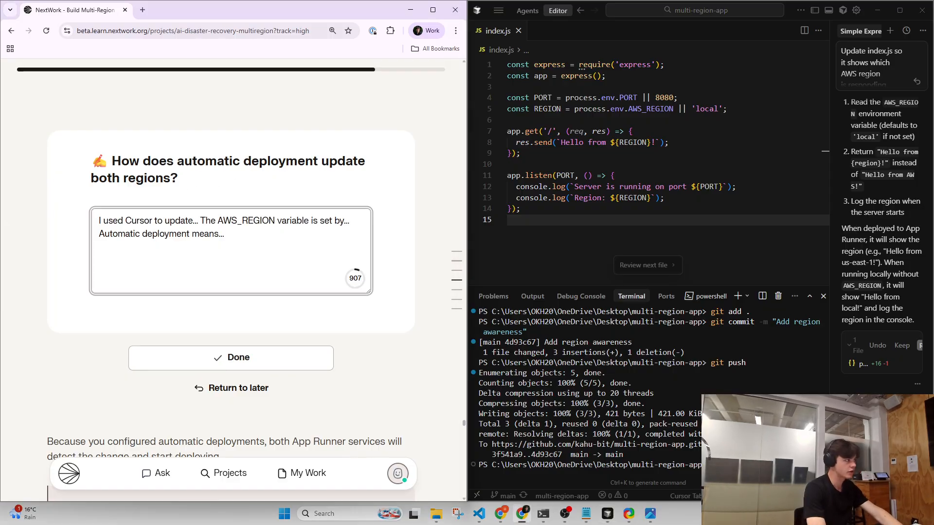
{"action": "key", "text": "BackSpace"}
{"action": "key", "text": "BackSpace"}
{"action": "key", "text": "BackSpace"}
{"action": "type", "text": "the inde"}
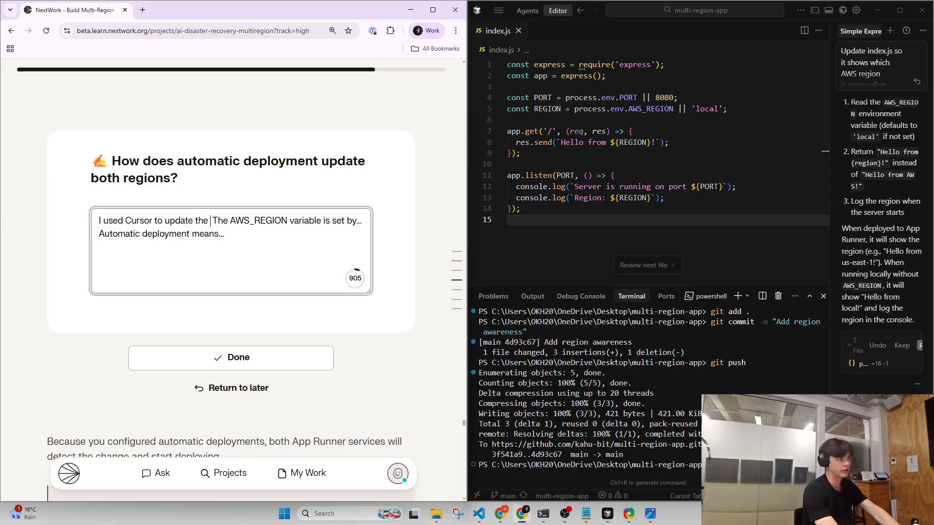
{"action": "type", "text": "x."}
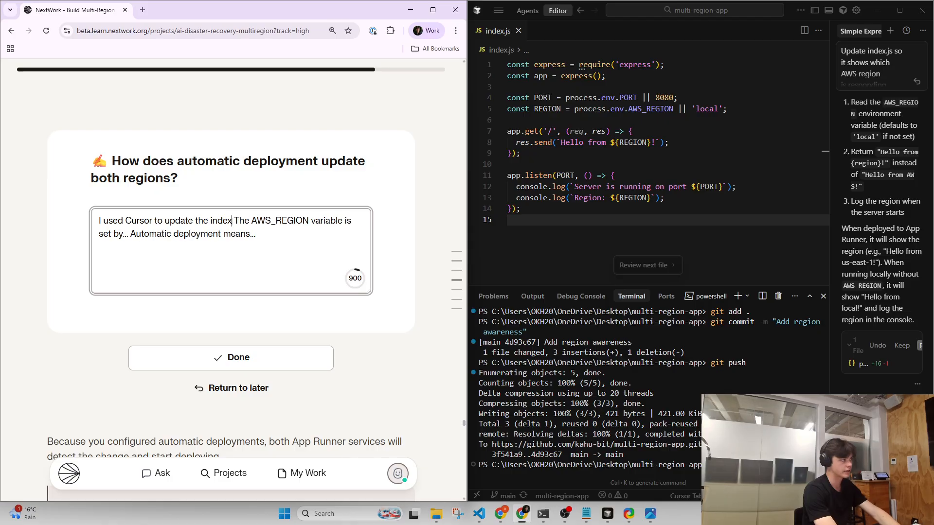
{"action": "type", "text": "js file"}
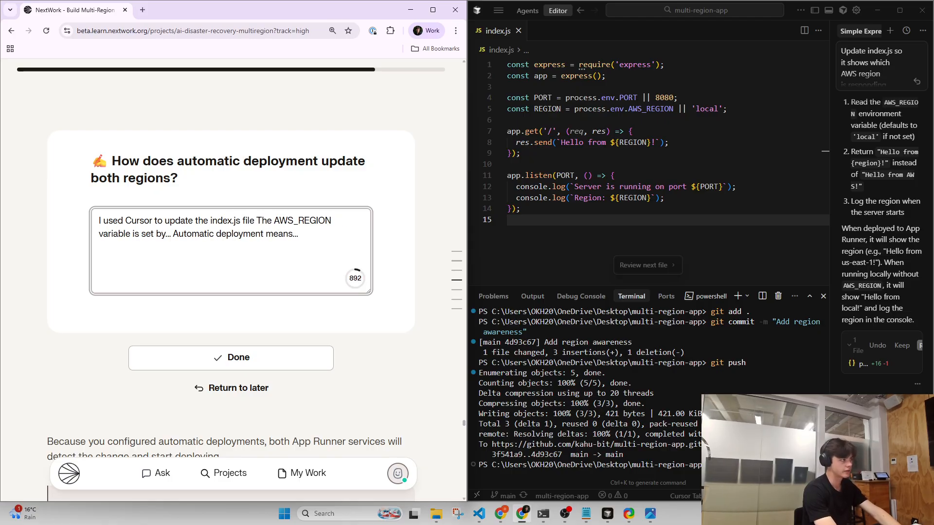
- Extend the answer's first sentence with ", I added AWS region support."
{"action": "type", "text": ", this"}
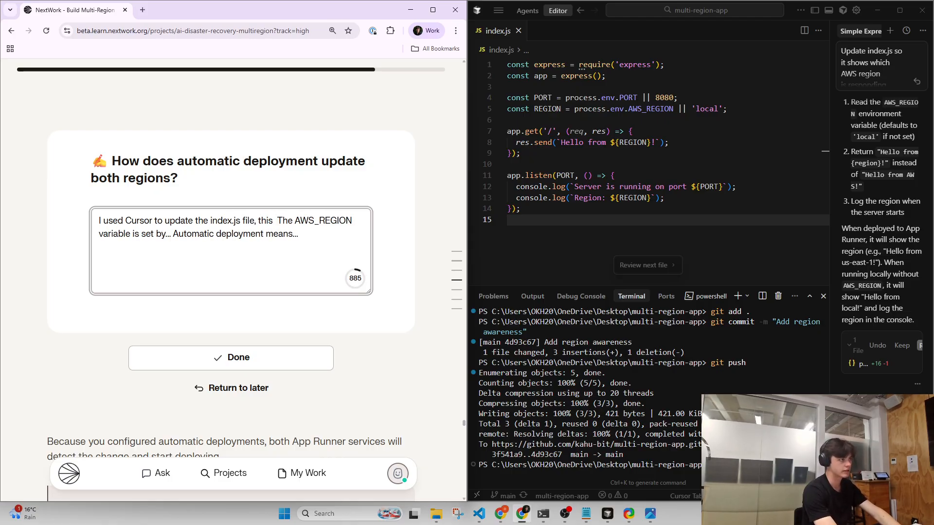
{"action": "key", "text": "BackSpace"}
{"action": "key", "text": "BackSpace"}
{"action": "key", "text": "BackSpace"}
{"action": "key", "text": "BackSpace"}
{"action": "type", "text": "added "}
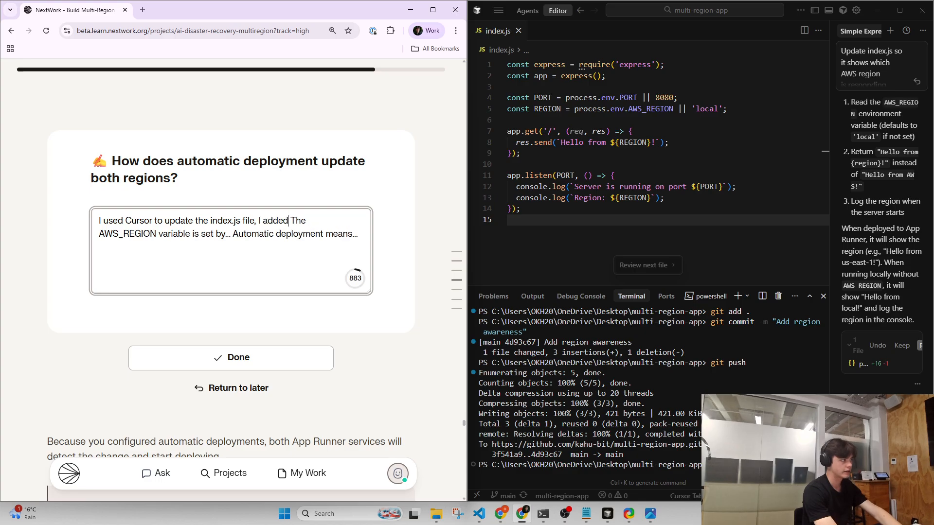
{"action": "type", "text": "AWS_regio"}
{"action": "key", "text": "BackSpace"}
{"action": "key", "text": "BackSpace"}
{"action": "key", "text": "BackSpace"}
{"action": "key", "text": "BackSpace"}
{"action": "key", "text": "BackSpace"}
{"action": "key", "text": "BackSpace"}
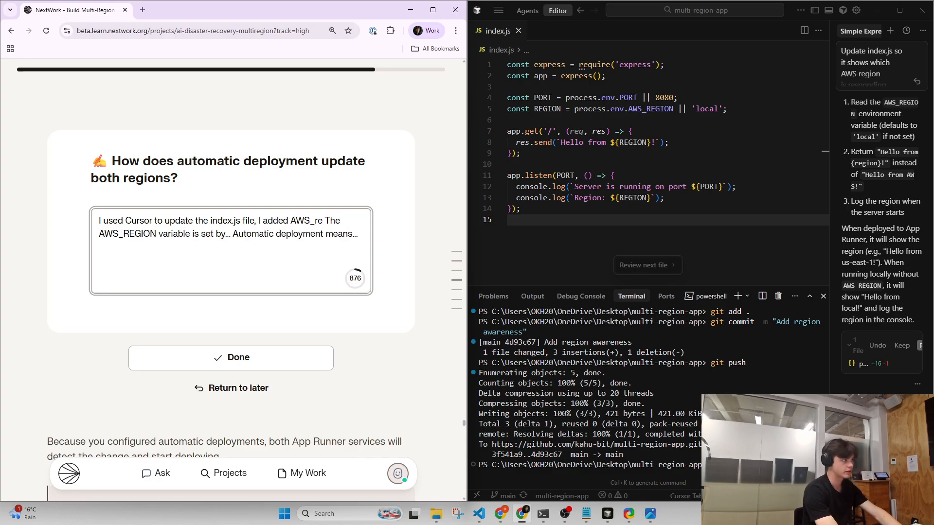
{"action": "type", "text": "region support."}
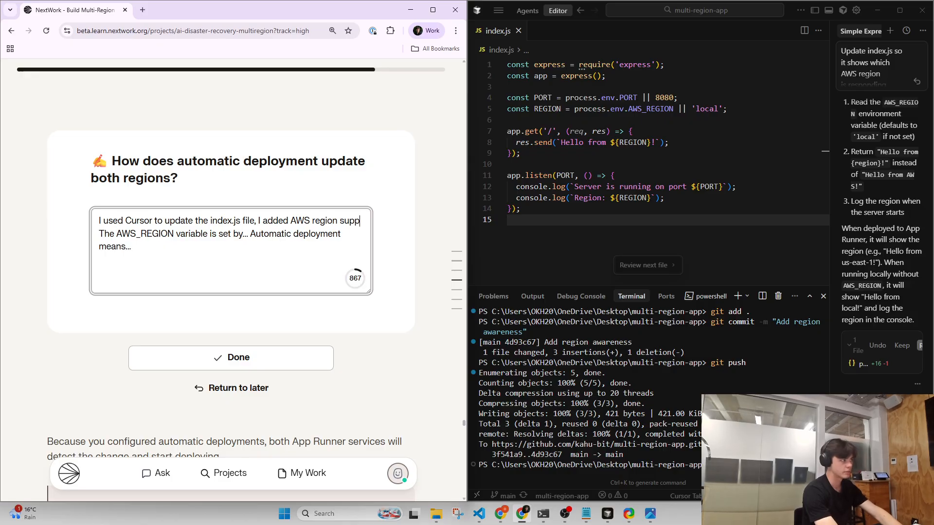
- Complete the answer's second sentence as "The AWS_REGION variable is set by AWS", replacing the template's ellipsis
{"action": "key", "text": "ctrl+Right"}
{"action": "key", "text": "ctrl+Right"}
{"action": "key", "text": "ctrl+Right"}
{"action": "key", "text": "ctrl+Right"}
{"action": "key", "text": "ctrl+Right"}
{"action": "key", "text": "ctrl+Right"}
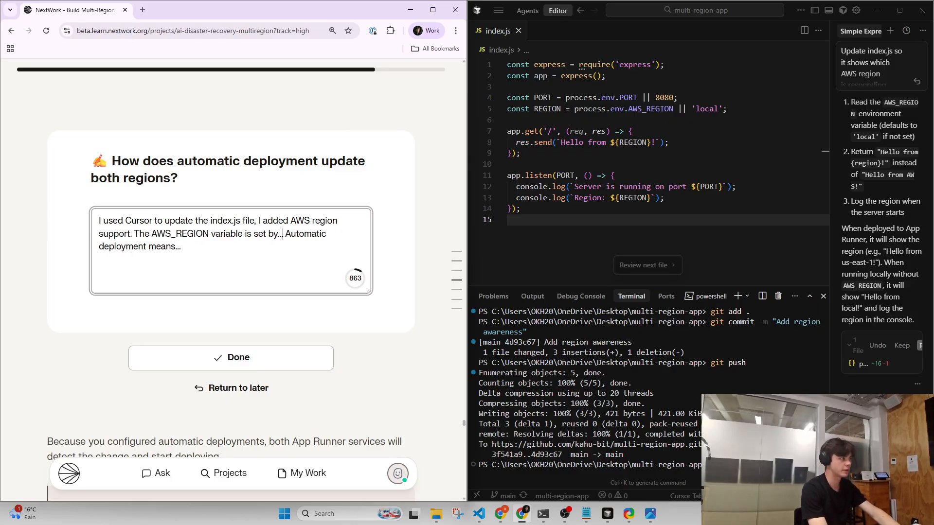
{"action": "key", "text": "BackSpace"}
{"action": "key", "text": "BackSpace"}
{"action": "key", "text": "BackSpace"}
{"action": "type", "text": "AWS"}
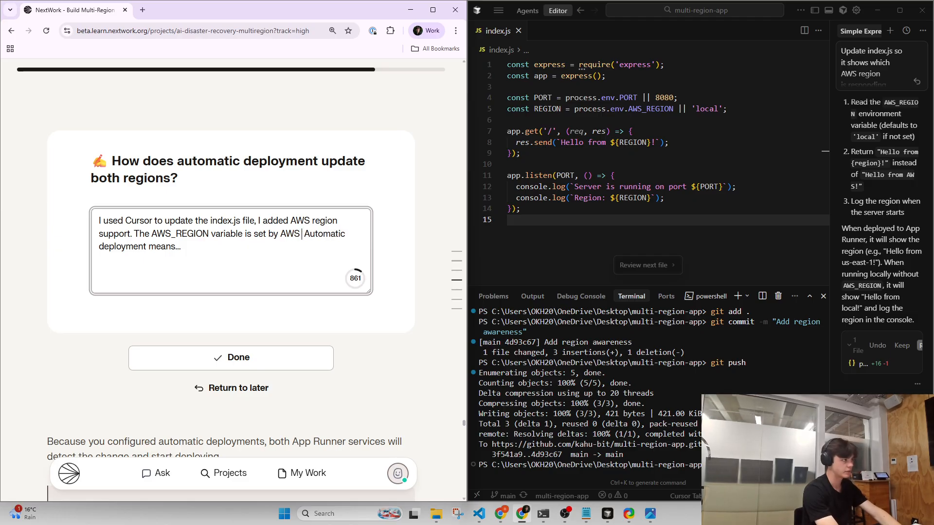
{"action": "type", "text": " themsevles"}
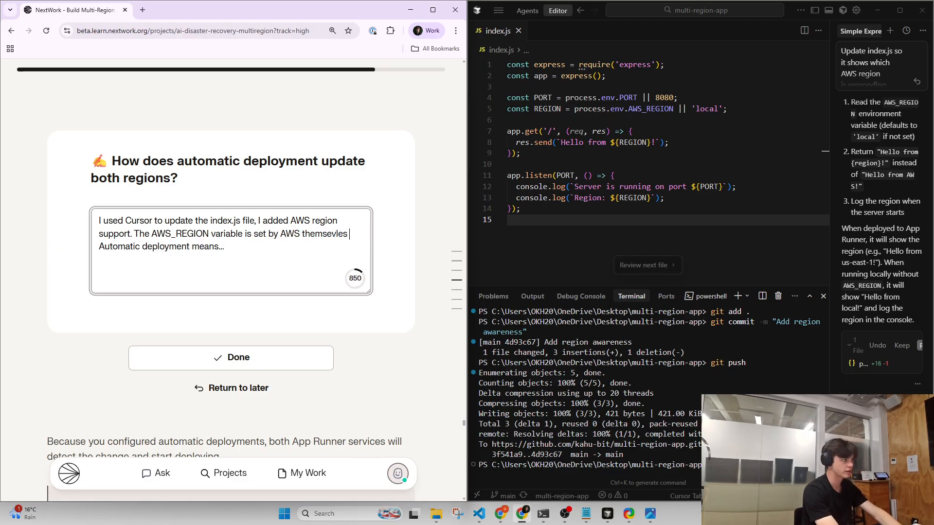
{"action": "key", "text": "BackSpace"}
{"action": "key", "text": "BackSpace"}
{"action": "key", "text": "BackSpace"}
{"action": "key", "text": "BackSpace"}
{"action": "key", "text": "BackSpace"}
{"action": "key", "text": "BackSpace"}
{"action": "key", "text": "BackSpace"}
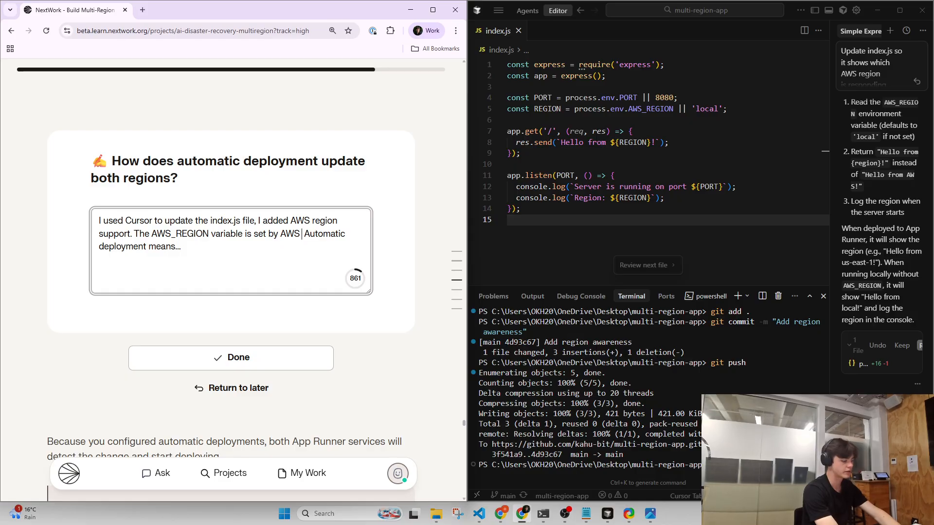
- Extend the answer's second sentence with ", so that on runtime I can use process.env.AWS_REGION to"
{"action": "type", "text": ", os"}
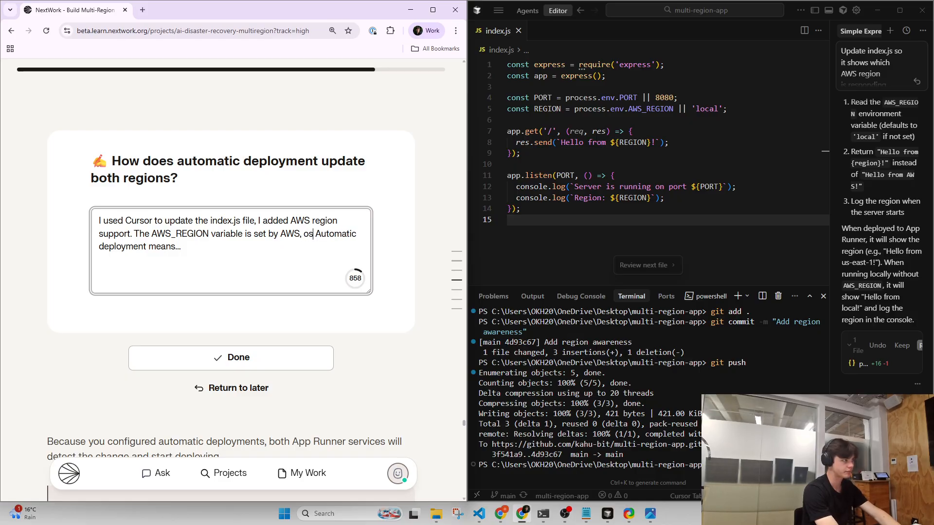
{"action": "key", "text": "BackSpace"}
{"action": "key", "text": "BackSpace"}
{"action": "type", "text": "so that on "}
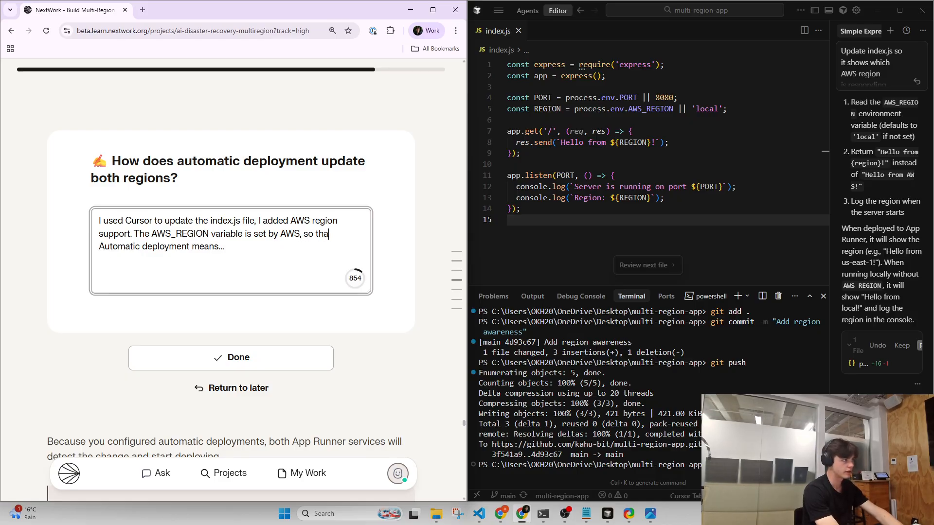
{"action": "type", "text": "runtime I can "}
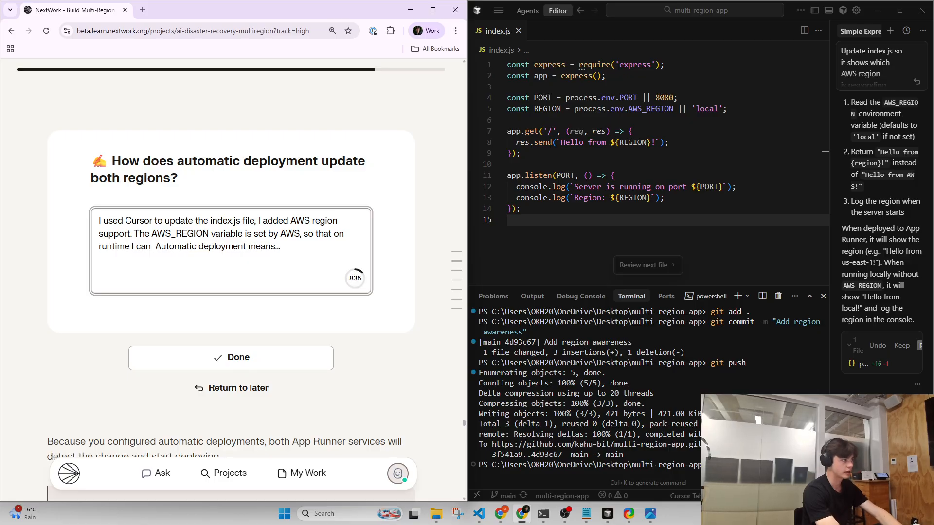
{"action": "type", "text": "use proce"}
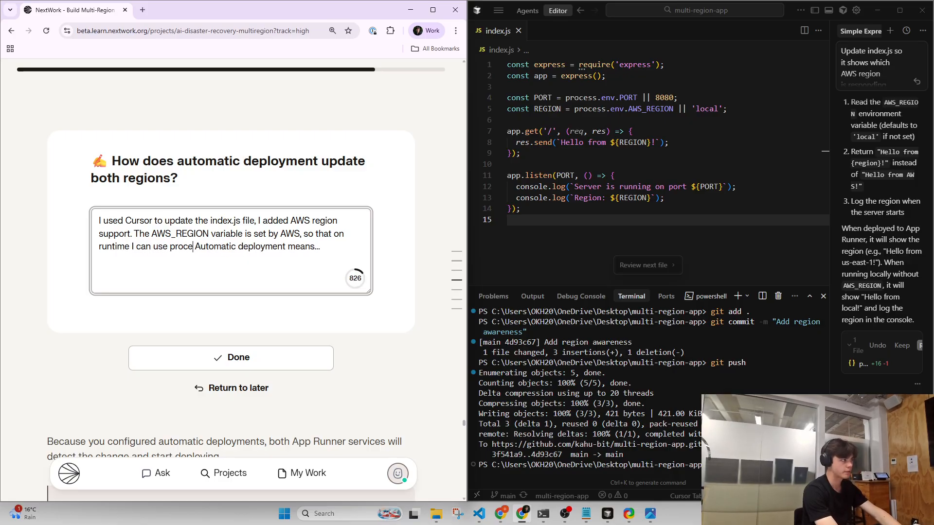
{"action": "type", "text": "ss.env"}
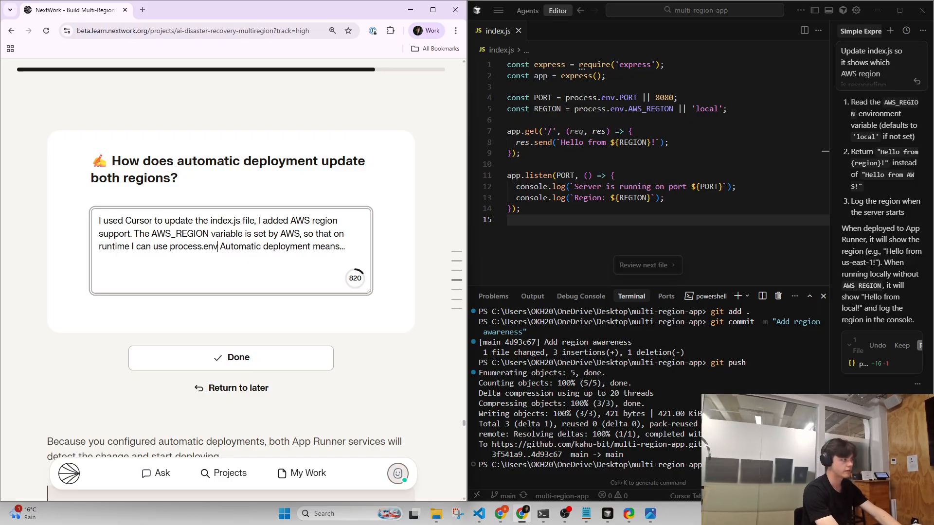
{"action": "type", "text": ".AWS_REG"}
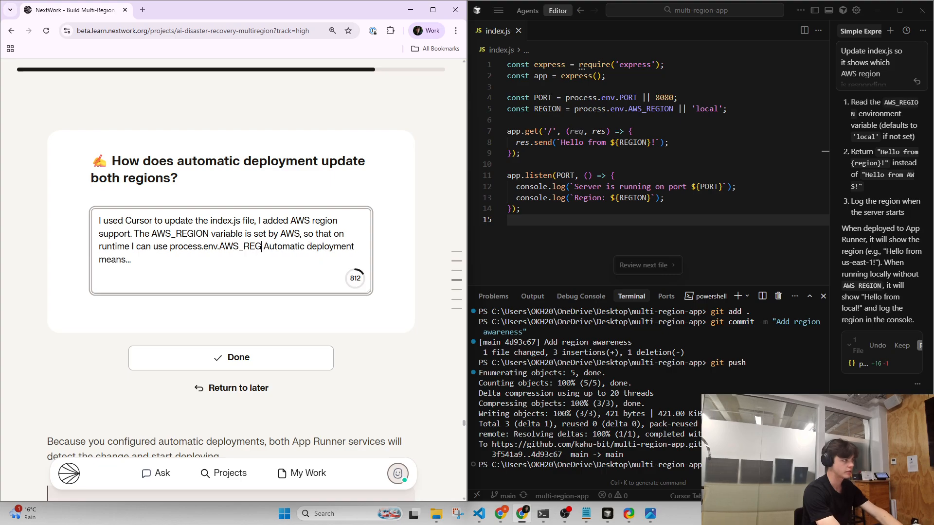
{"action": "type", "text": "ION to eet a"}
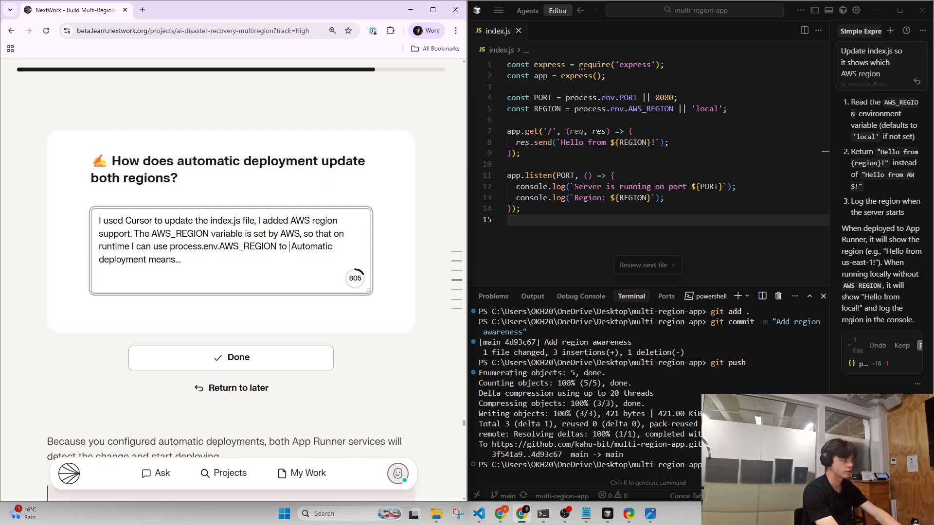
- Finish the answer's second sentence with "set a dynamic variable of the region name."
{"action": "key", "text": "BackSpace"}
{"action": "key", "text": "BackSpace"}
{"action": "key", "text": "BackSpace"}
{"action": "key", "text": "BackSpace"}
{"action": "key", "text": "BackSpace"}
{"action": "key", "text": "BackSpace"}
{"action": "type", "text": "st"}
{"action": "key", "text": "BackSpace"}
{"action": "type", "text": "et a variab"}
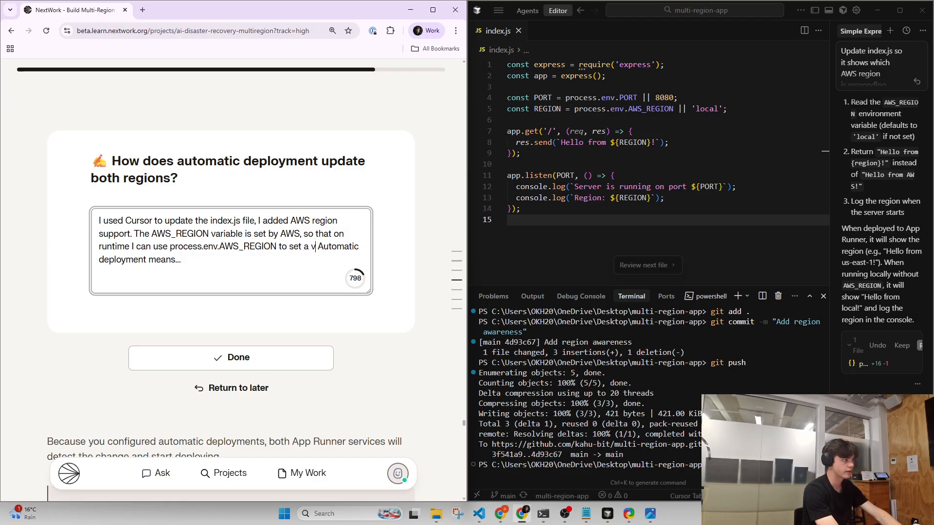
{"action": "key", "text": "BackSpace"}
{"action": "key", "text": "BackSpace"}
{"action": "key", "text": "BackSpace"}
{"action": "key", "text": "BackSpace"}
{"action": "key", "text": "BackSpace"}
{"action": "key", "text": "BackSpace"}
{"action": "type", "text": "dy"}
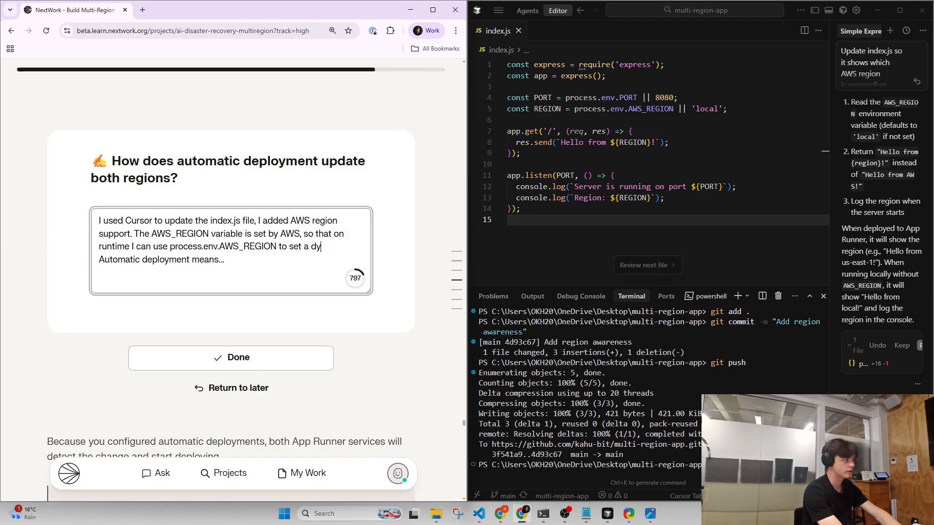
{"action": "type", "text": "namic variable"}
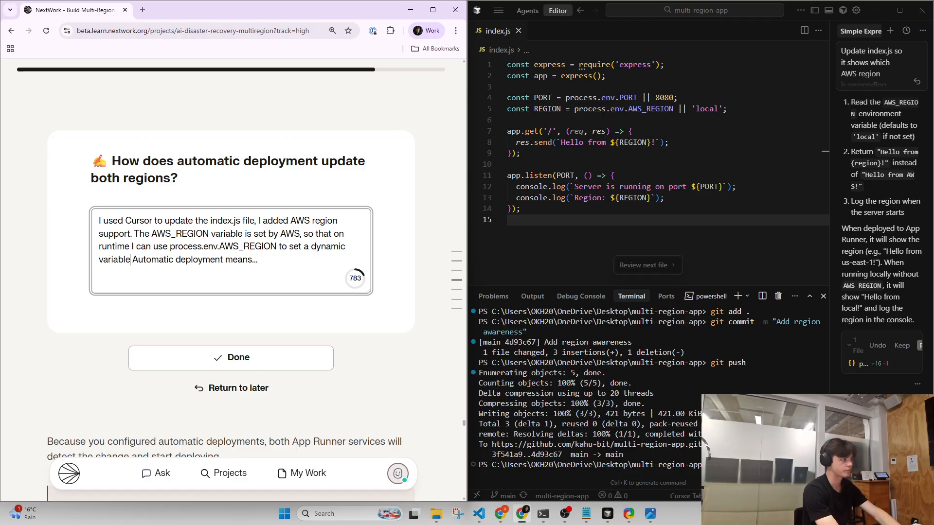
{"action": "type", "text": " of"}
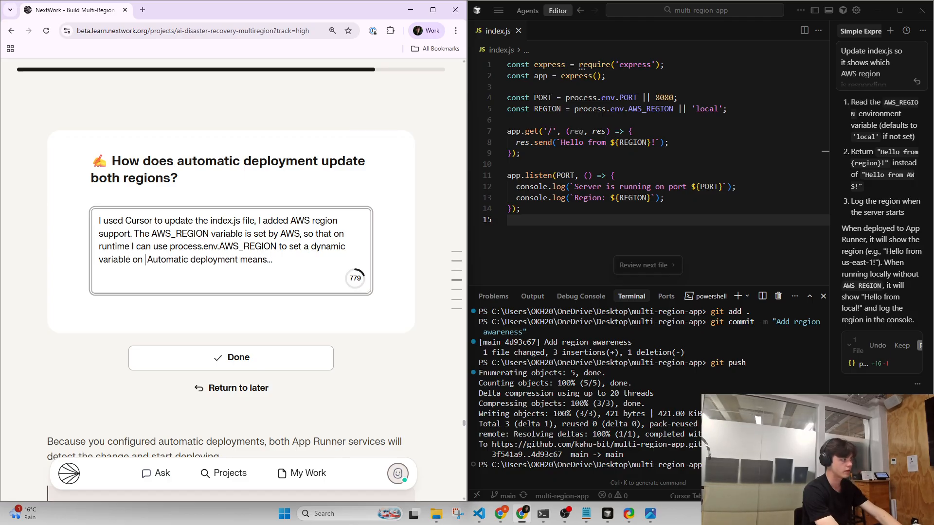
{"action": "type", "text": " the region name."}
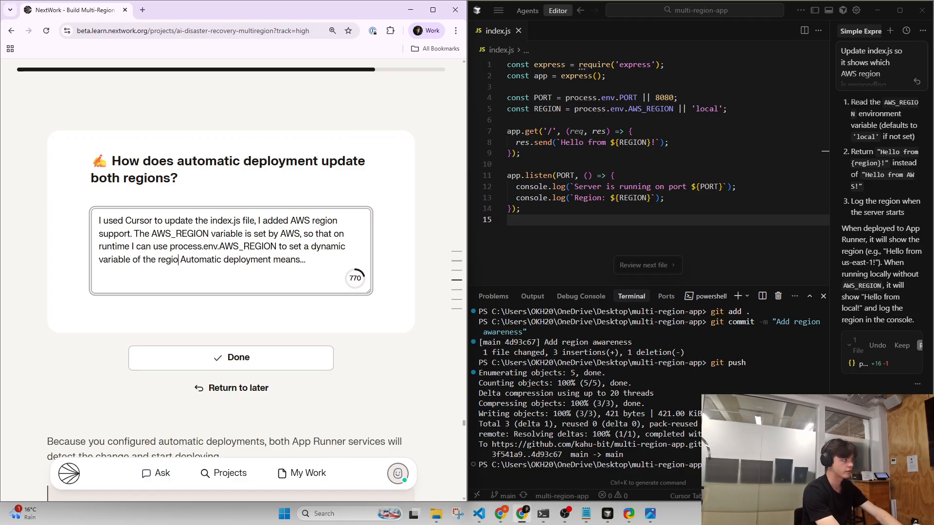
- Complete the last sentence as "Automatic deployment means that after we push our code the deployment automatically starts.", replacing the template's ellipsis
{"action": "left_click", "coordinate": [304, 260]}
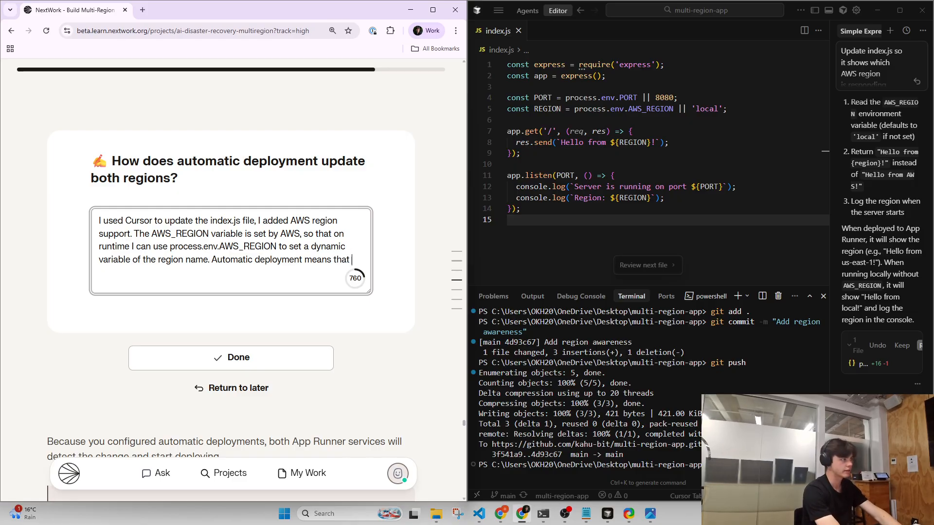
{"action": "type", "text": "after we p"}
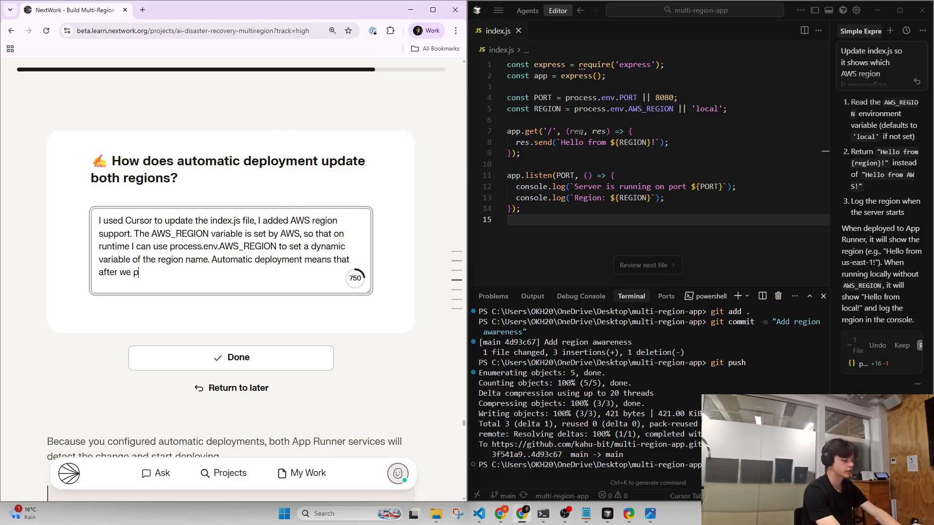
{"action": "type", "text": "ush our code the depl"}
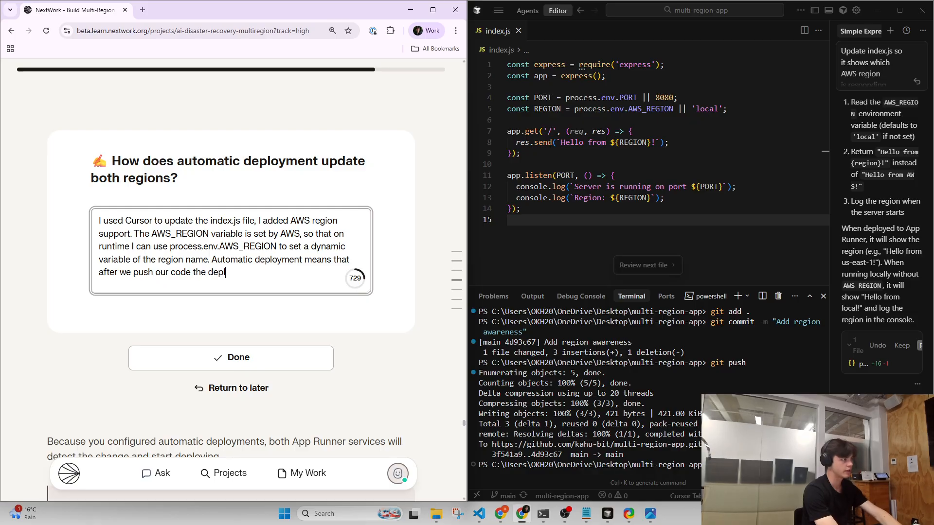
{"action": "type", "text": "oyment automa"}
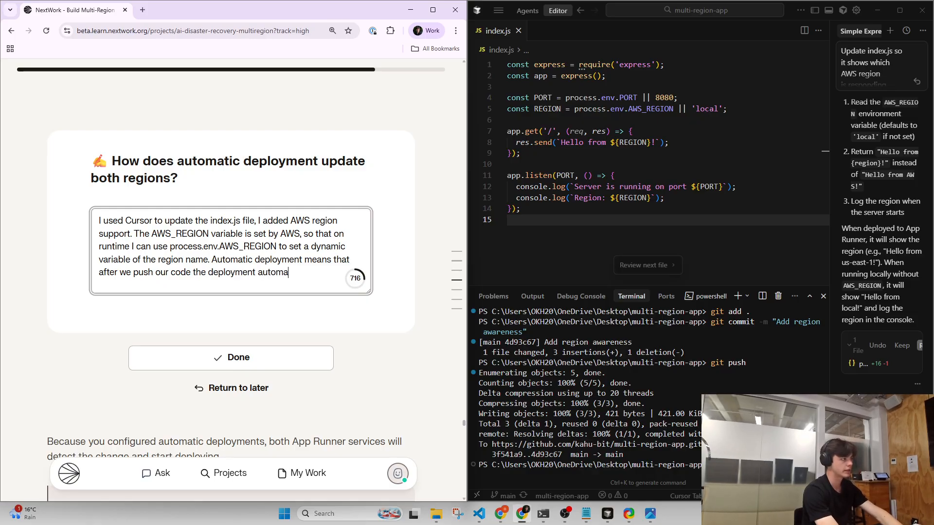
{"action": "type", "text": "tically start"}
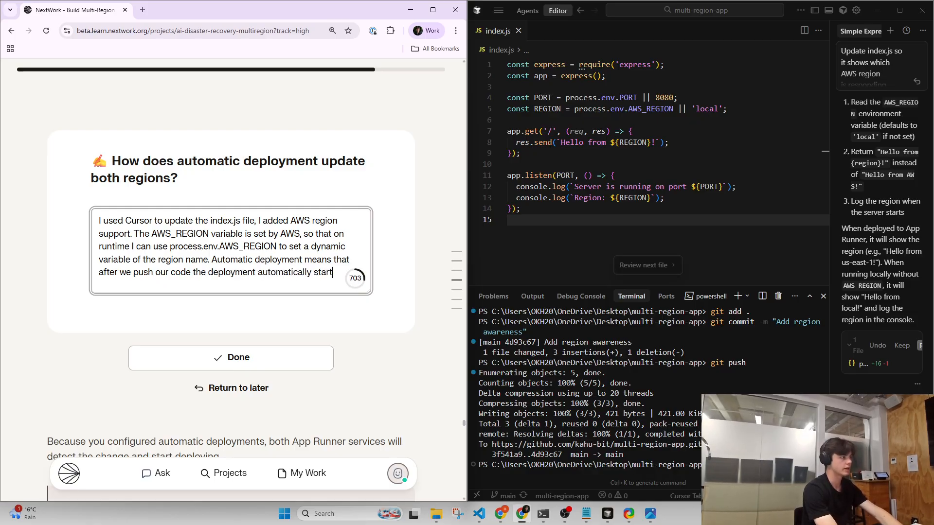
{"action": "type", "text": "s."}
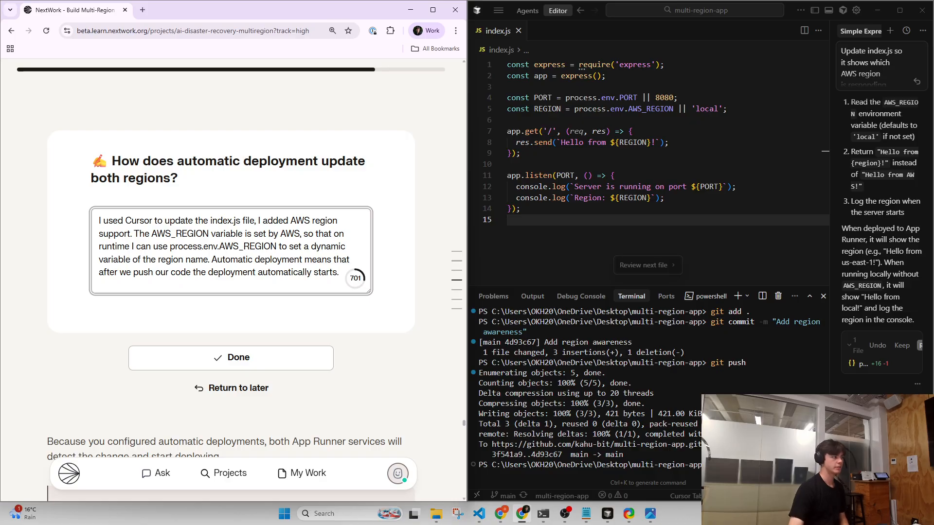
- Submit the automatic deployment answer and go on to the guide's Wait for Deployments section
{"action": "scroll", "coordinate": [253, 311], "scroll_direction": "down", "scroll_amount": 1}
{"action": "scroll", "coordinate": [165, 331], "scroll_direction": "down", "scroll_amount": 1}
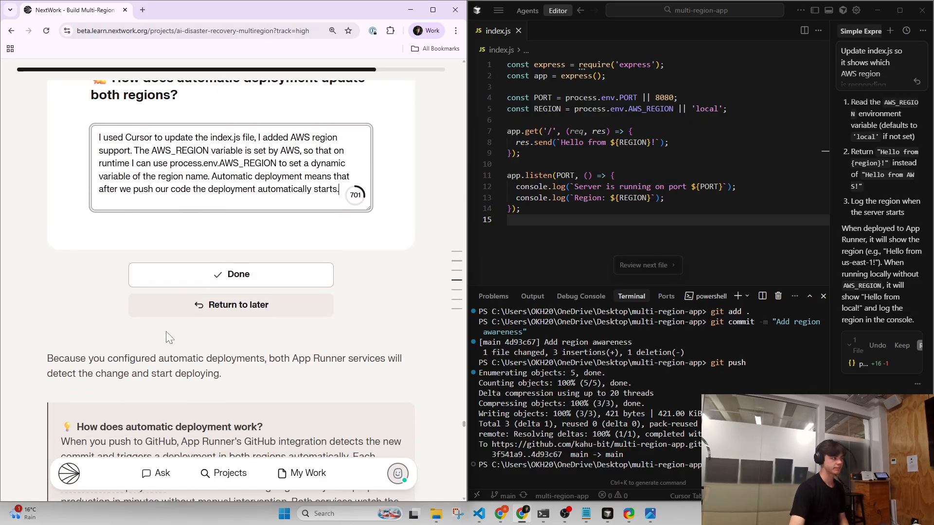
{"action": "left_click", "coordinate": [170, 273]}
{"action": "scroll", "coordinate": [160, 287], "scroll_direction": "down", "scroll_amount": 1}
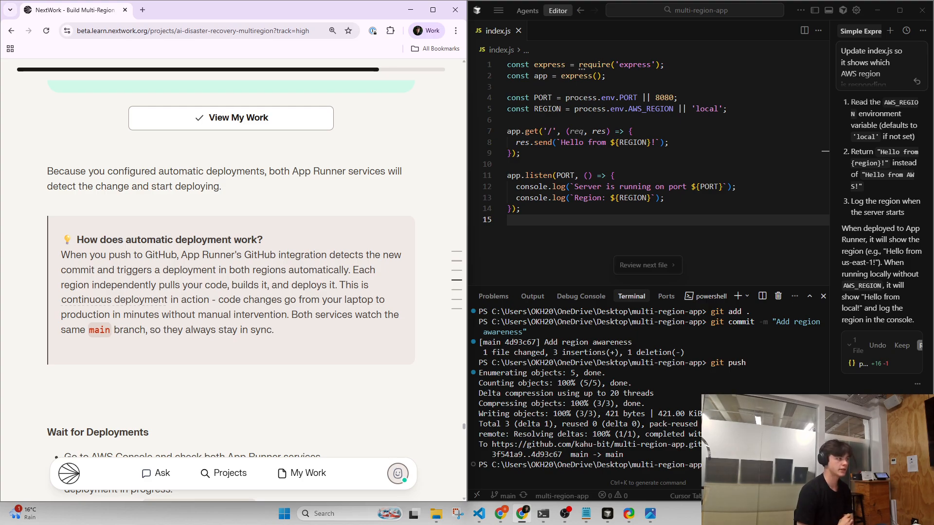
{"action": "scroll", "coordinate": [159, 285], "scroll_direction": "down", "scroll_amount": 4}
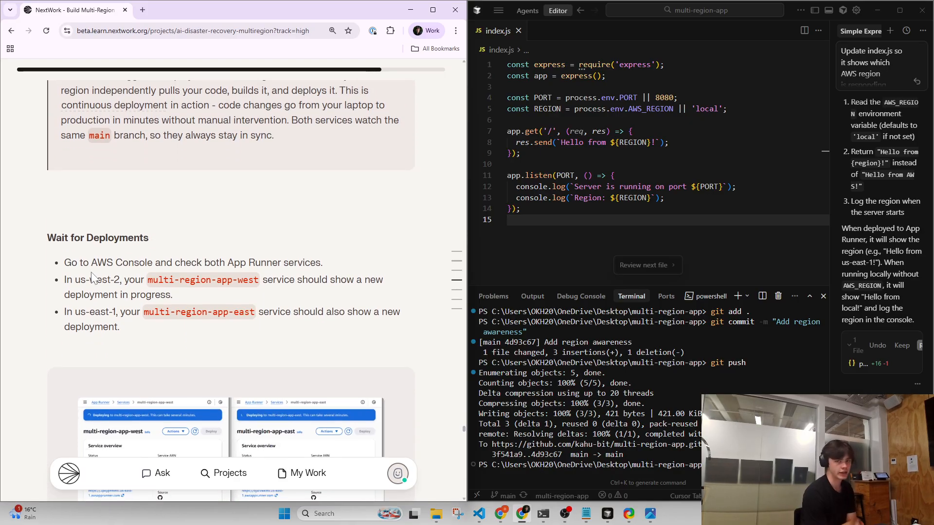
- Switch to the AWS Chrome window, open Console home in a new tab and close the two deployed app tabs
{"action": "left_click", "coordinate": [501, 513]}
{"action": "left_click_drag", "start_coordinate": [848, 6], "coordinate": [933, 68]}
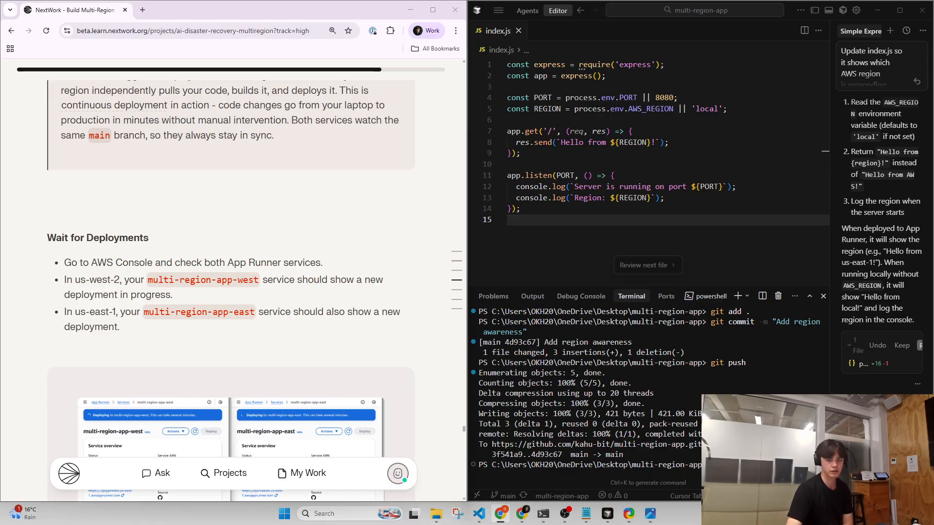
{"action": "left_click_drag", "start_coordinate": [933, 68], "coordinate": [933, 119]}
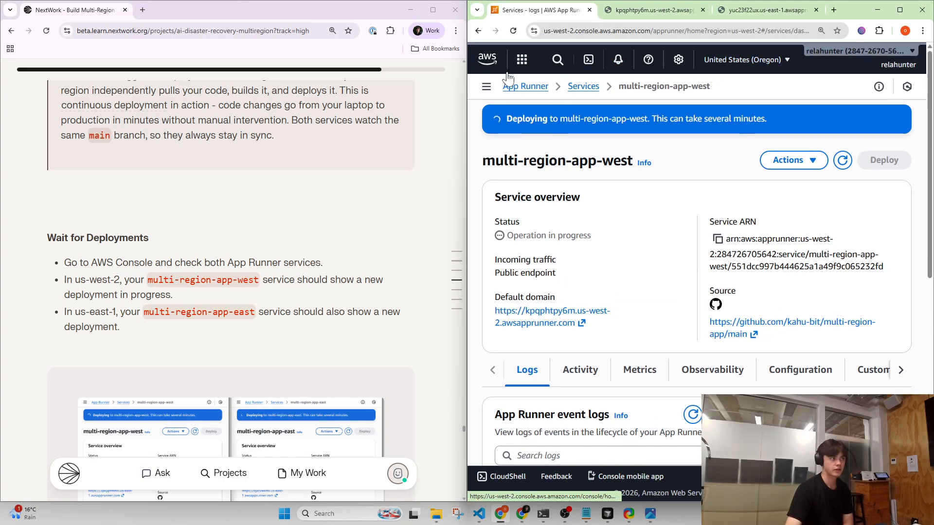
{"action": "middle_click", "coordinate": [489, 68]}
{"action": "left_click", "coordinate": [616, 7]}
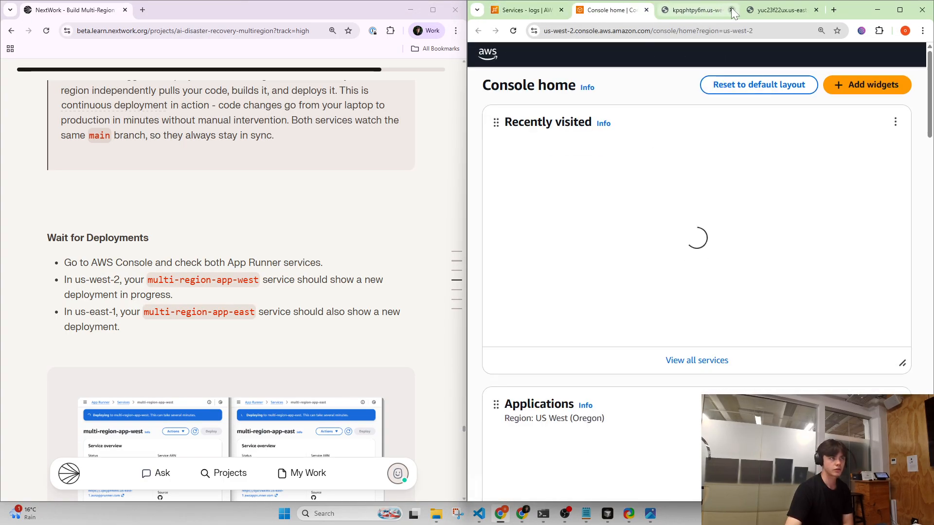
{"action": "left_click", "coordinate": [733, 10]}
{"action": "left_click", "coordinate": [733, 9]}
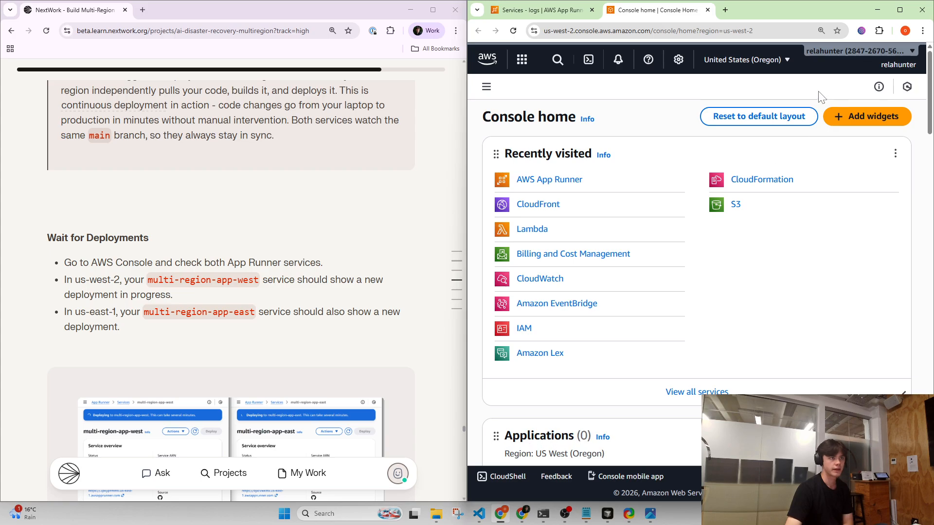
- Change the new console tab's region to us-east-1 and open the multi-region-app-east service in App Runner
{"action": "left_click", "coordinate": [750, 60]}
{"action": "left_click", "coordinate": [763, 111]}
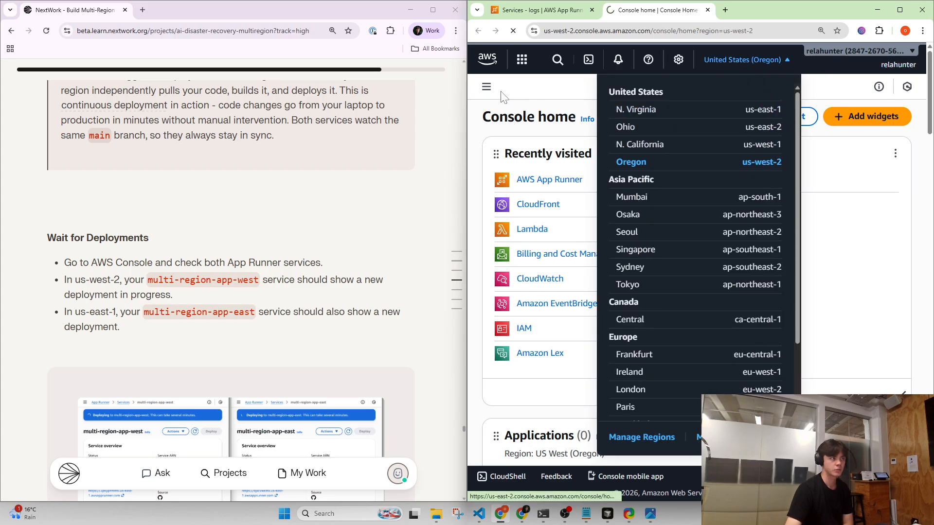
{"action": "left_click", "coordinate": [551, 60]}
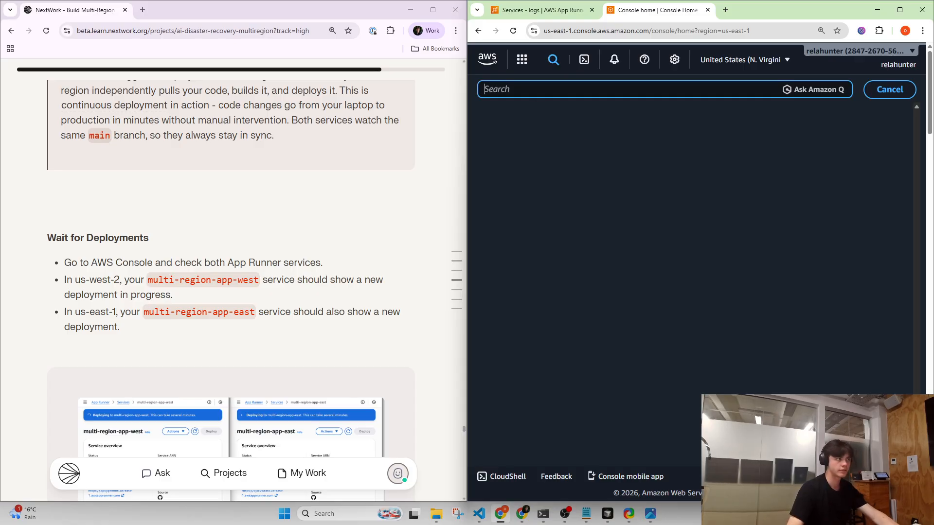
{"action": "type", "text": "app runner"}
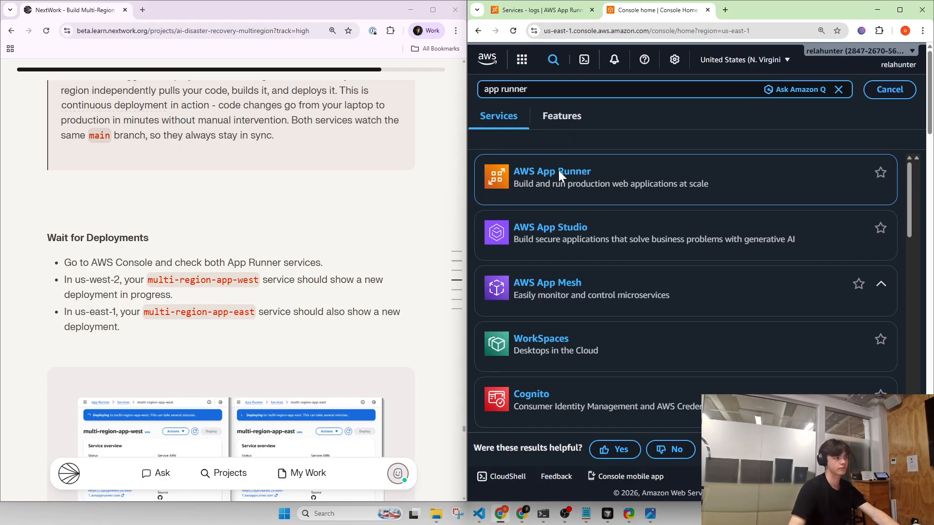
{"action": "left_click", "coordinate": [559, 176]}
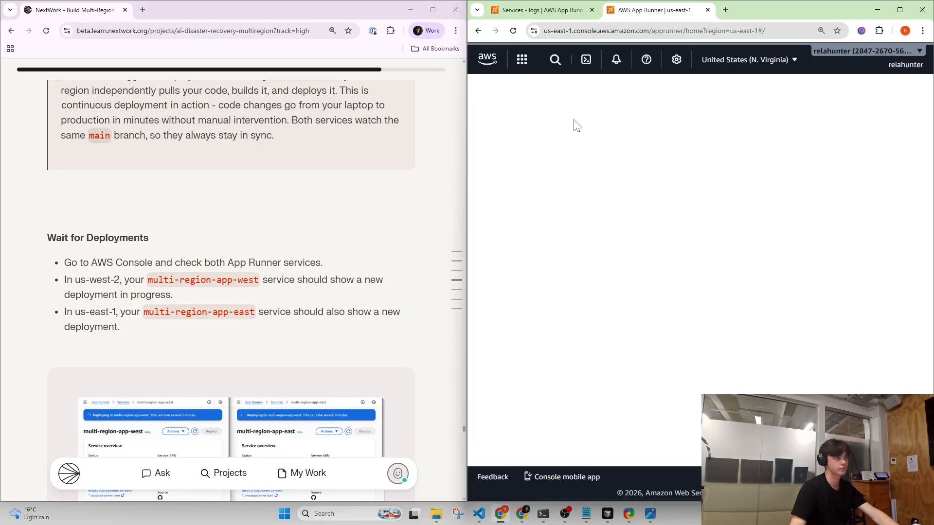
{"action": "left_click", "coordinate": [528, 249]}
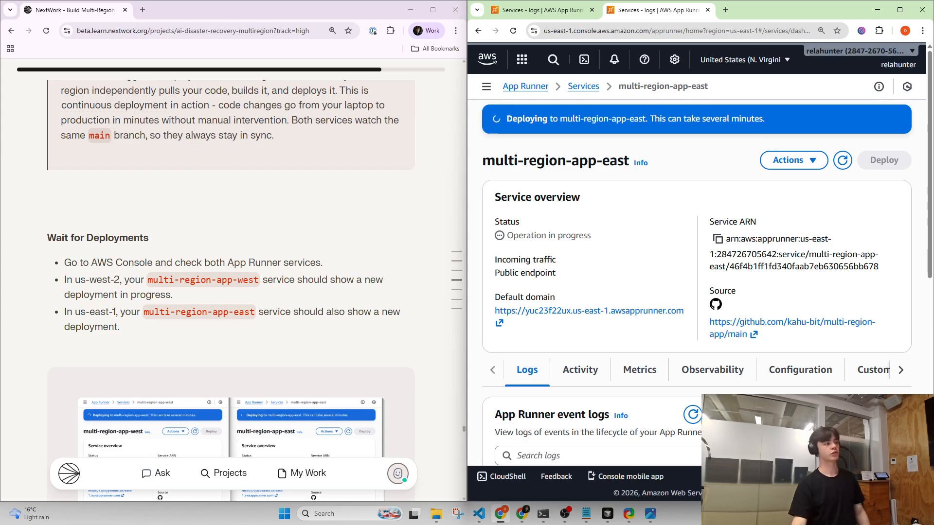
- Compare the deployment status of multi-region-app-west and multi-region-app-east with the guide's Wait for Deployments instructions and screenshots
{"action": "scroll", "coordinate": [231, 272], "scroll_direction": "down", "scroll_amount": 3}
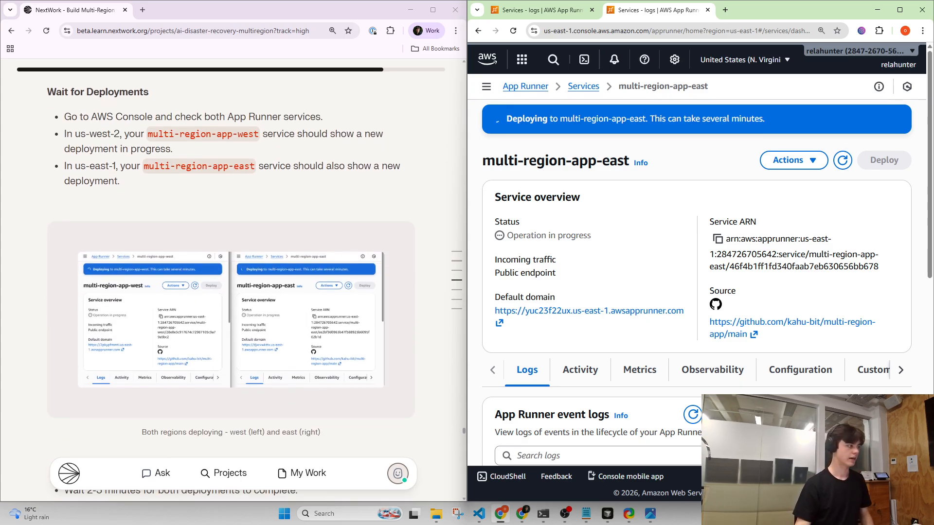
{"action": "left_click", "coordinate": [538, 9]}
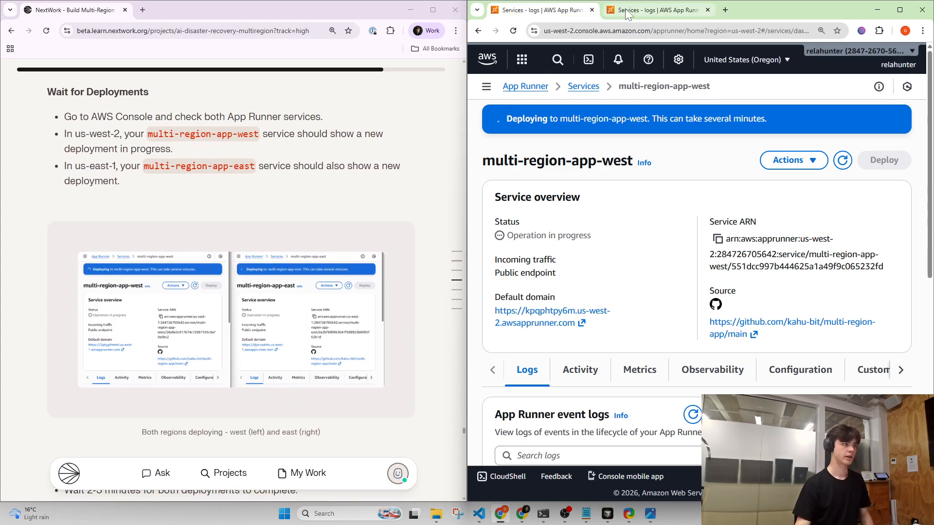
{"action": "left_click", "coordinate": [628, 12]}
{"action": "scroll", "coordinate": [341, 289], "scroll_direction": "down", "scroll_amount": 4}
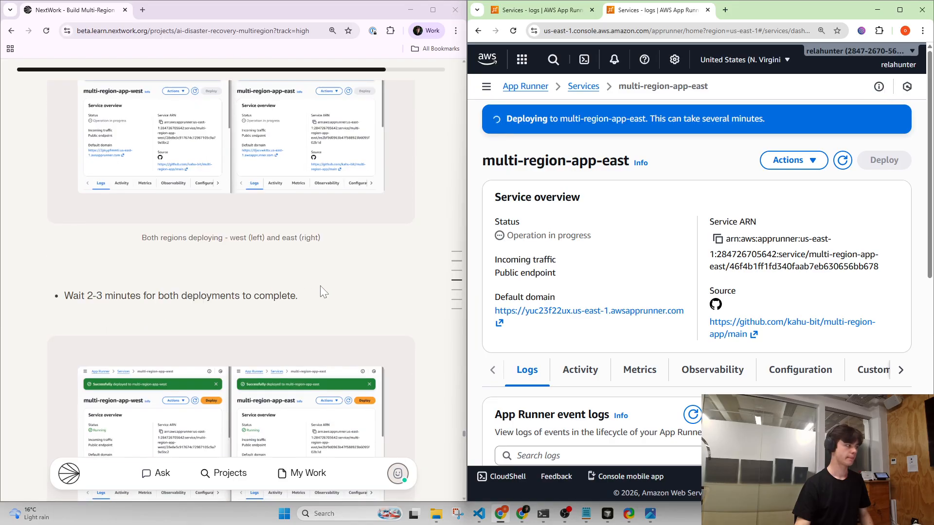
{"action": "scroll", "coordinate": [103, 357], "scroll_direction": "up", "scroll_amount": 1}
{"action": "left_click", "coordinate": [68, 345]}
{"action": "scroll", "coordinate": [255, 339], "scroll_direction": "up", "scroll_amount": 2}
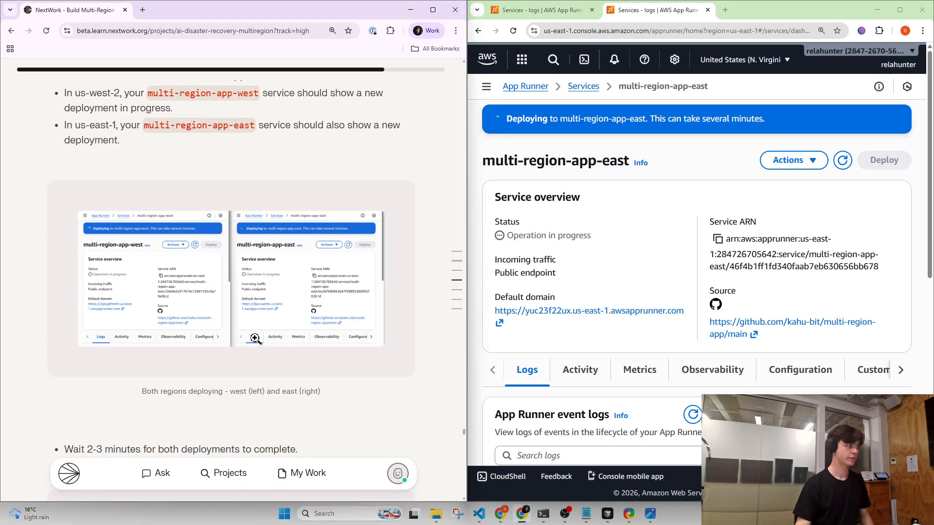
{"action": "scroll", "coordinate": [254, 339], "scroll_direction": "up", "scroll_amount": 2}
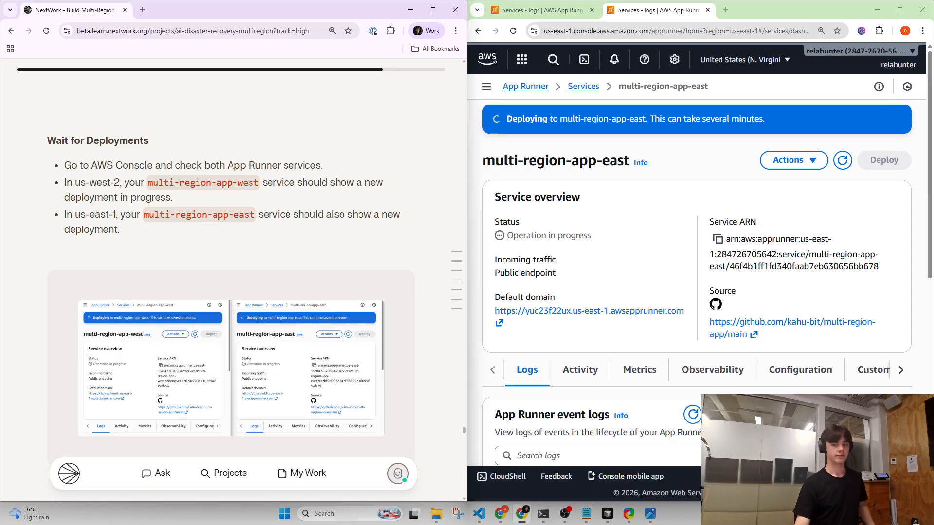
- Open the default domains of multi-region-app-west and multi-region-app-east in new browser tabs
{"action": "left_click", "coordinate": [540, 9]}
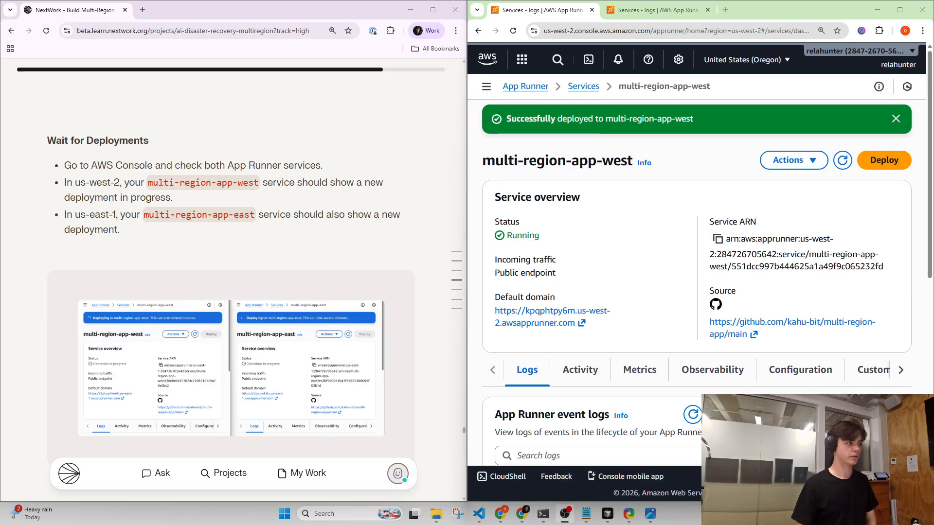
{"action": "middle_click", "coordinate": [535, 317]}
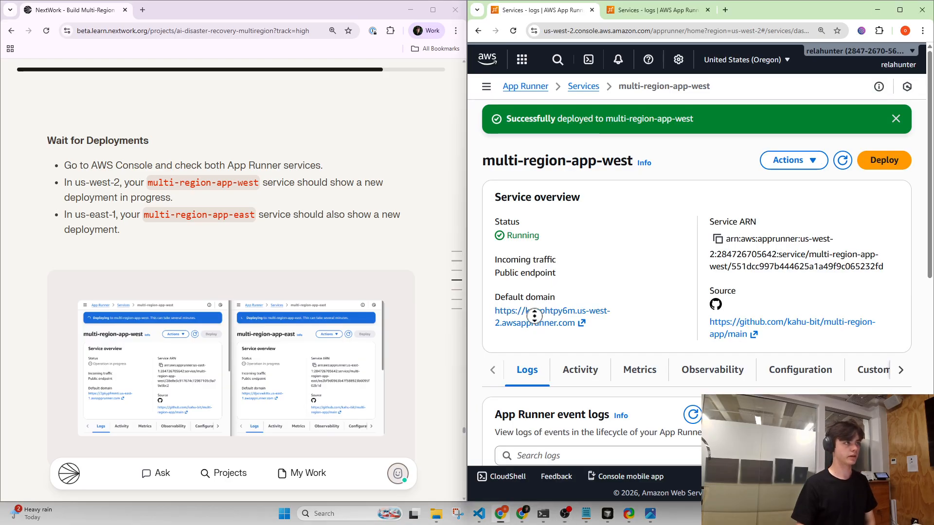
{"action": "middle_click", "coordinate": [584, 312]}
{"action": "left_click", "coordinate": [768, 10]}
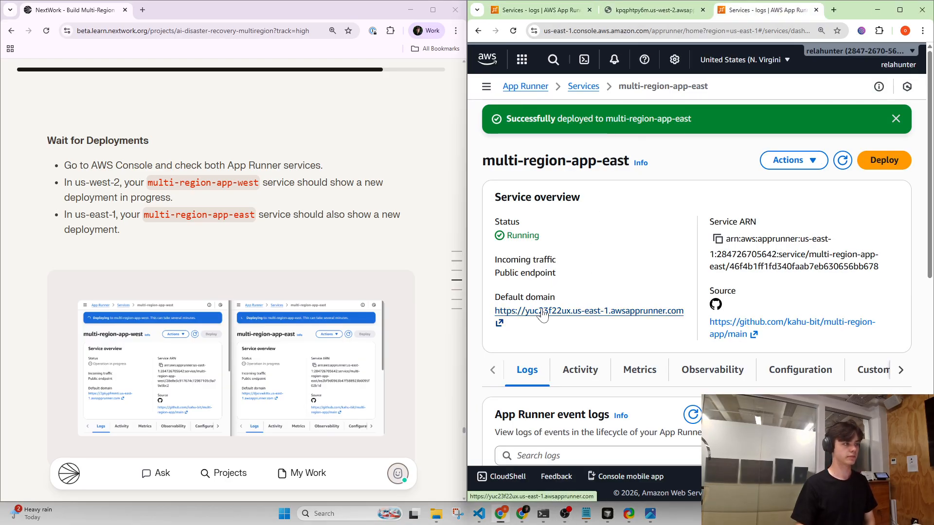
{"action": "middle_click", "coordinate": [540, 311]}
- Compare the region names shown in the greetings on the us-west-2 and us-east-1 app pages
{"action": "left_click", "coordinate": [611, 14]}
{"action": "left_click_drag", "start_coordinate": [506, 75], "coordinate": [807, 57]}
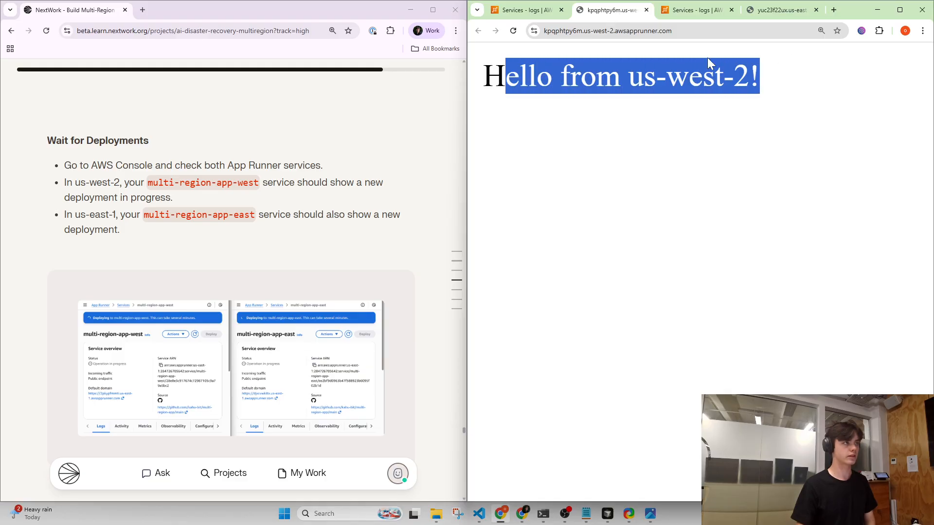
{"action": "left_click", "coordinate": [691, 75]}
{"action": "left_click_drag", "start_coordinate": [689, 76], "coordinate": [714, 73]}
{"action": "left_click", "coordinate": [777, 15]}
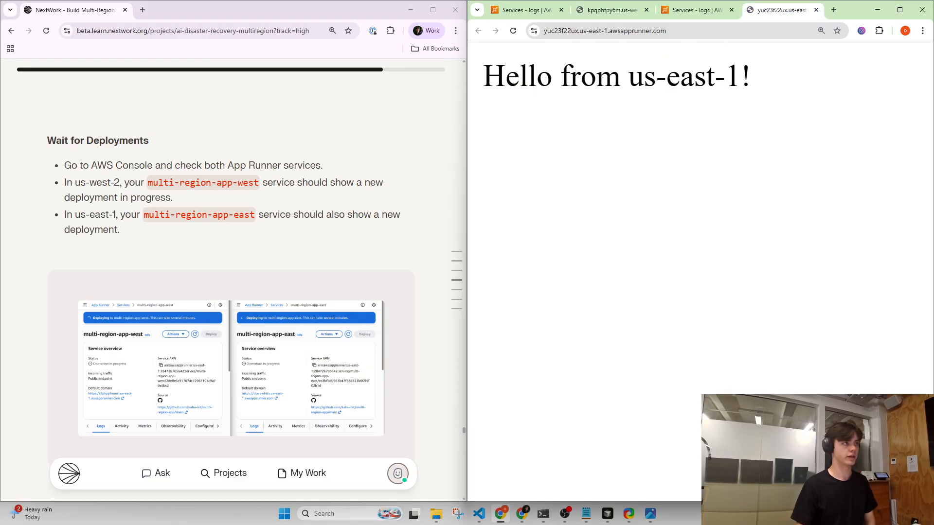
{"action": "left_click_drag", "start_coordinate": [623, 77], "coordinate": [794, 88]}
{"action": "left_click", "coordinate": [794, 88]}
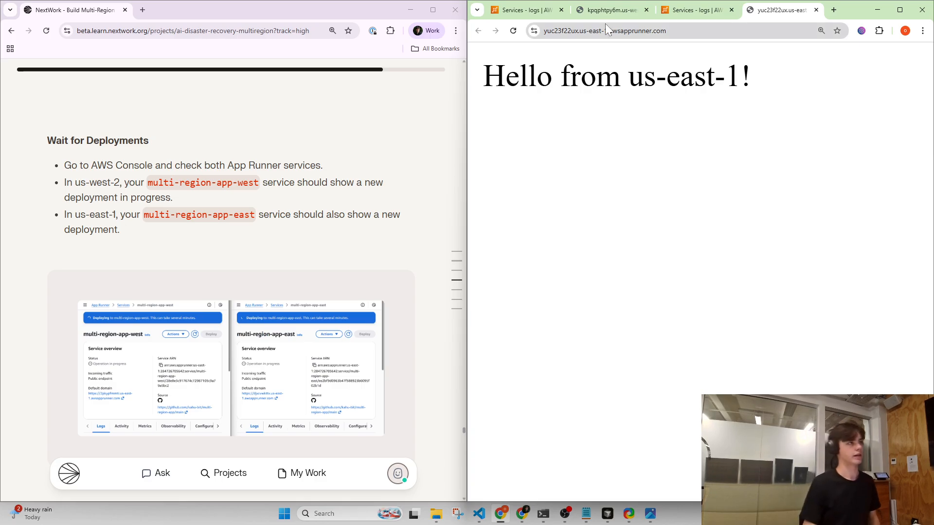
{"action": "left_click", "coordinate": [599, 11]}
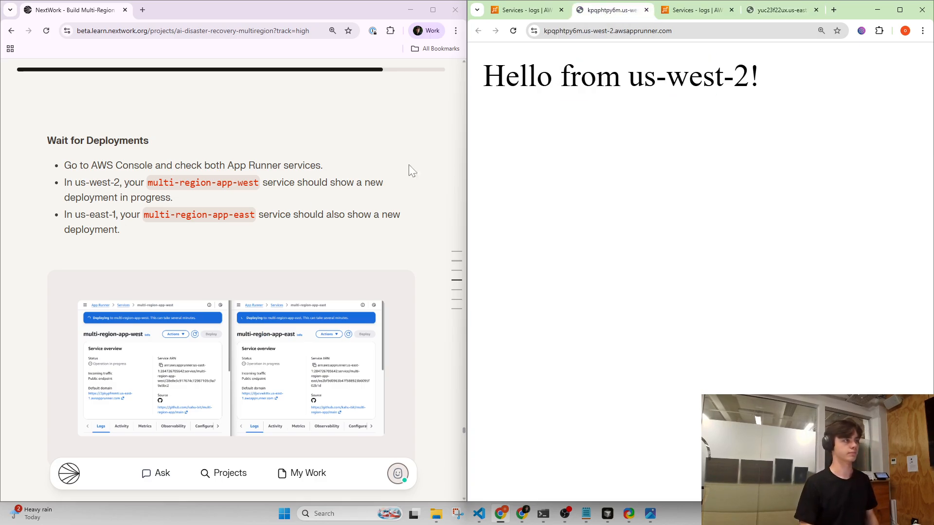
- For the guide's region-aware responses upload task, capture the us-east-1 and us-west-2 app pages side by side, then return the east tab to its window
{"action": "scroll", "coordinate": [250, 223], "scroll_direction": "down", "scroll_amount": 1}
{"action": "scroll", "coordinate": [250, 223], "scroll_direction": "down", "scroll_amount": 14}
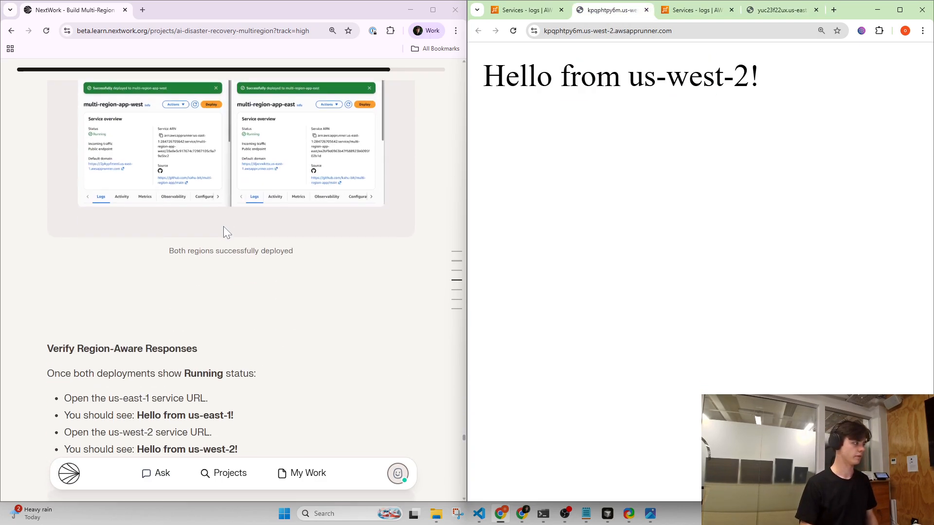
{"action": "scroll", "coordinate": [223, 227], "scroll_direction": "down", "scroll_amount": 10}
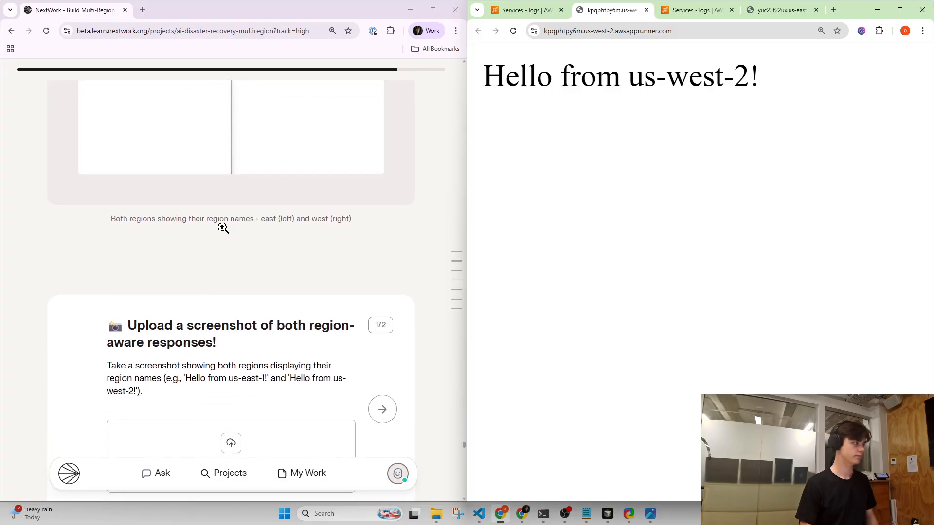
{"action": "scroll", "coordinate": [223, 227], "scroll_direction": "up", "scroll_amount": 1}
{"action": "scroll", "coordinate": [223, 227], "scroll_direction": "down", "scroll_amount": 2}
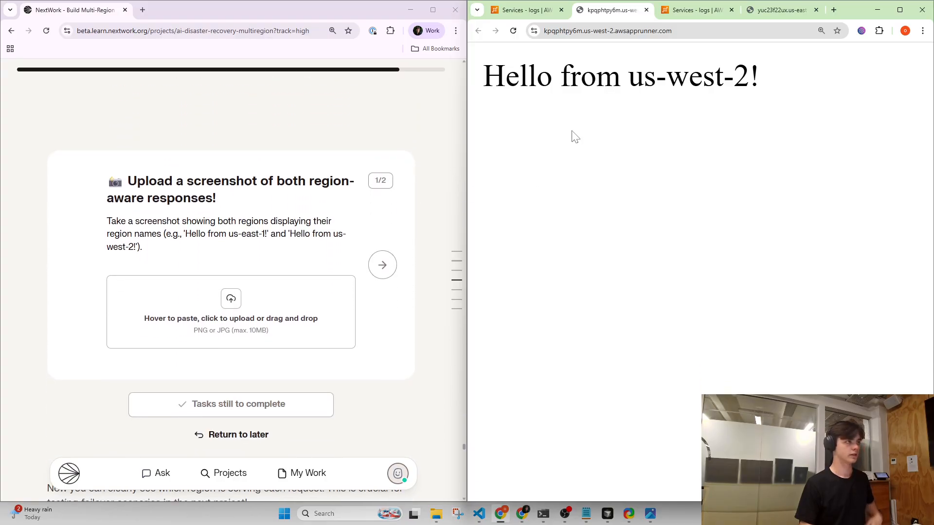
{"action": "left_click_drag", "start_coordinate": [779, 10], "coordinate": [2, 161]}
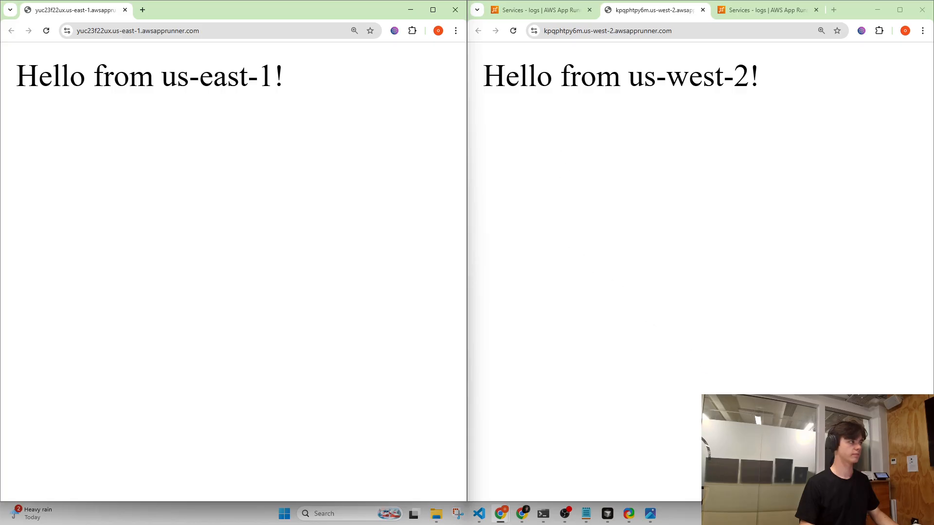
{"action": "key", "text": "ctrl+Print"}
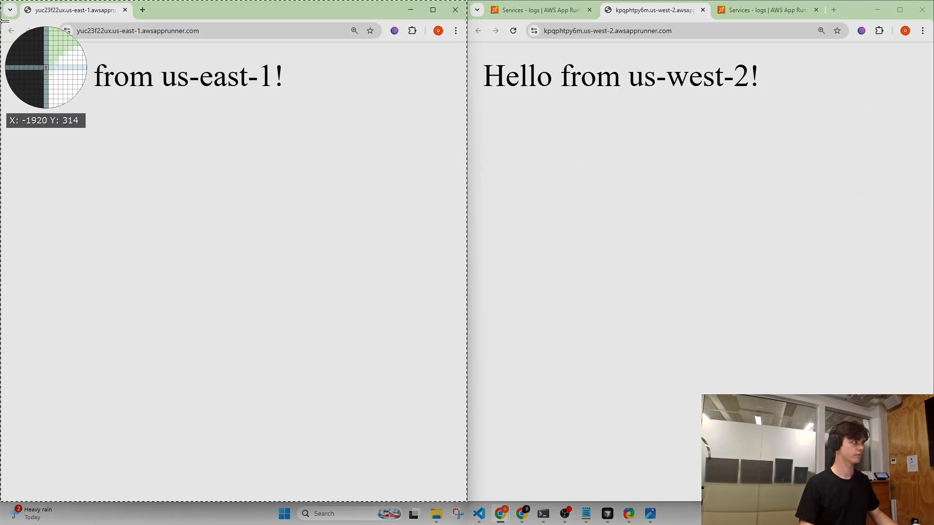
{"action": "left_click_drag", "start_coordinate": [1, 21], "coordinate": [932, 501]}
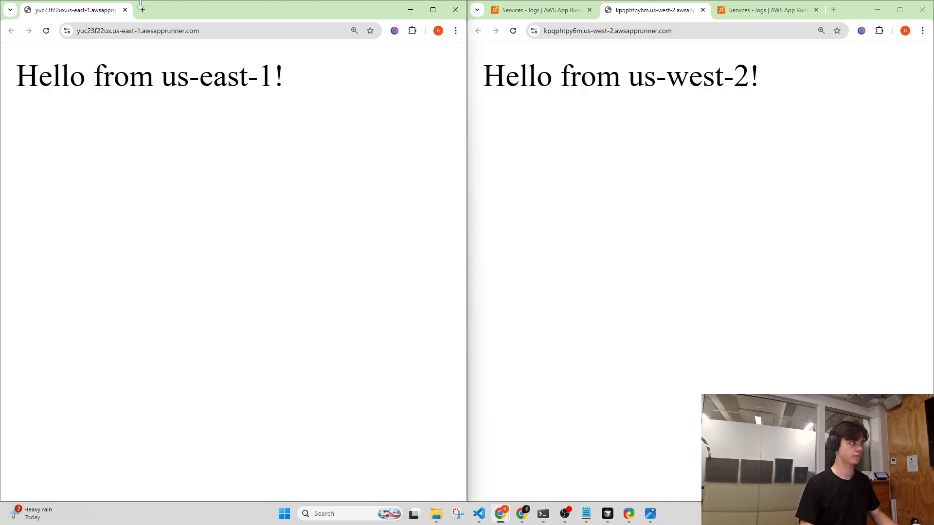
{"action": "left_click_drag", "start_coordinate": [92, 17], "coordinate": [694, 12]}
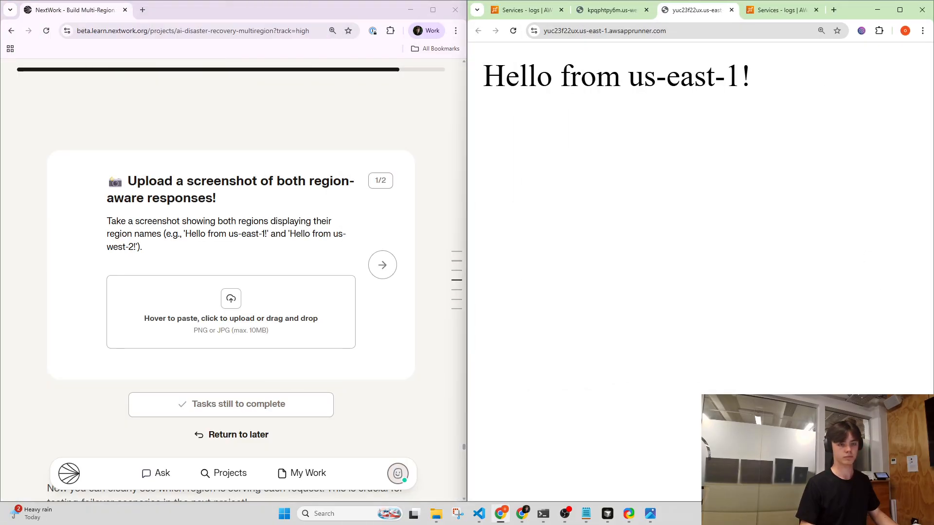
- Upload the screenshot of both region-aware responses to the guide and go on to the region visibility question
{"action": "key", "text": "alt+Tab"}
{"action": "left_click_drag", "start_coordinate": [329, 357], "coordinate": [182, 321]}
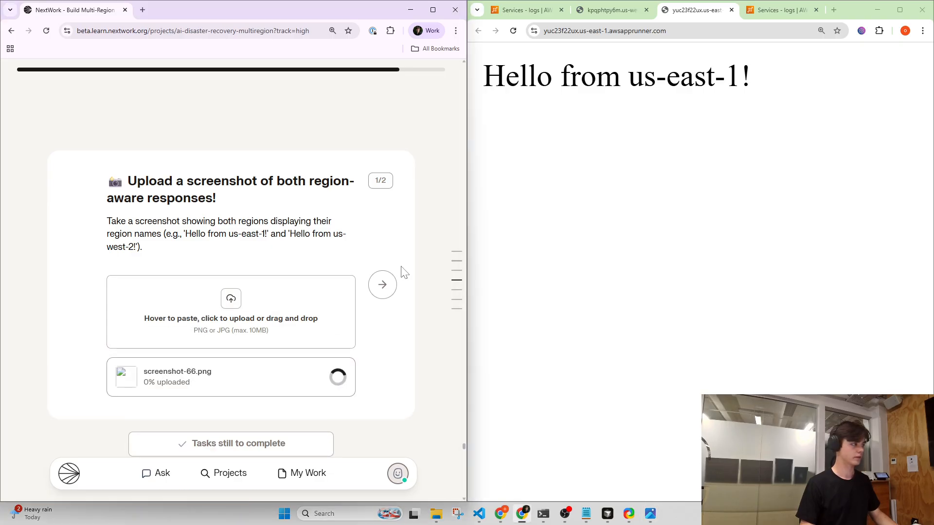
{"action": "left_click", "coordinate": [384, 284]}
- Fill in the region visibility answer's first sentence: "I verified region detection by adding the AWS region the site was being hosted on"
{"action": "left_click_drag", "start_coordinate": [140, 182], "coordinate": [219, 201]}
{"action": "left_click", "coordinate": [192, 218]}
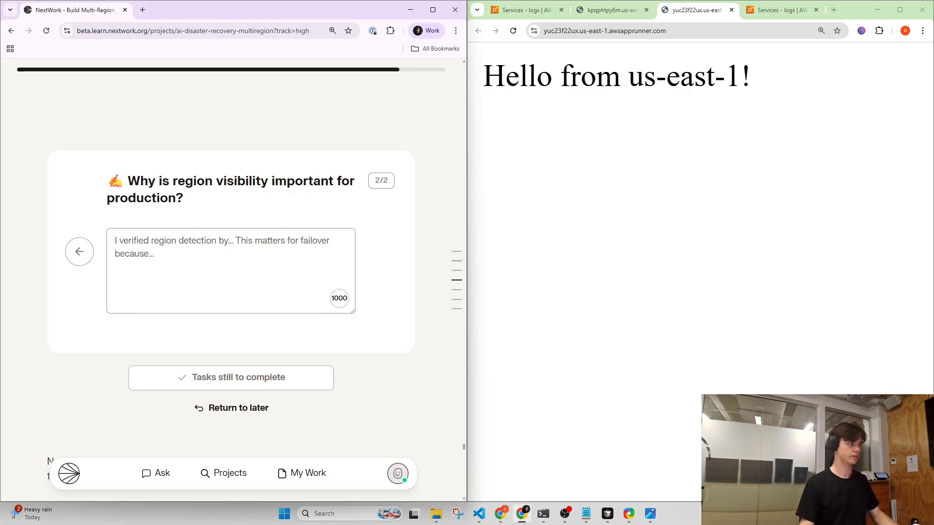
{"action": "left_click", "coordinate": [187, 266]}
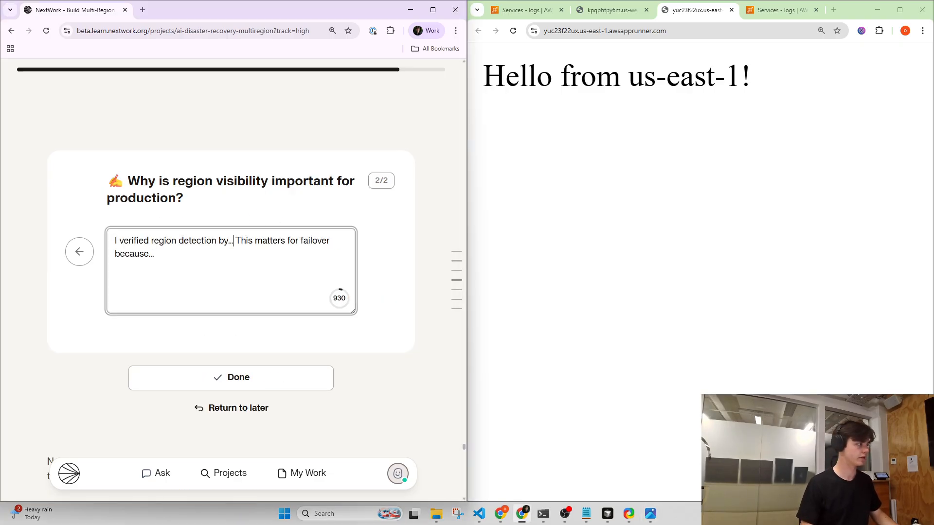
{"action": "key", "text": "BackSpace"}
{"action": "key", "text": "BackSpace"}
{"action": "key", "text": "BackSpace"}
{"action": "type", "text": "adding "}
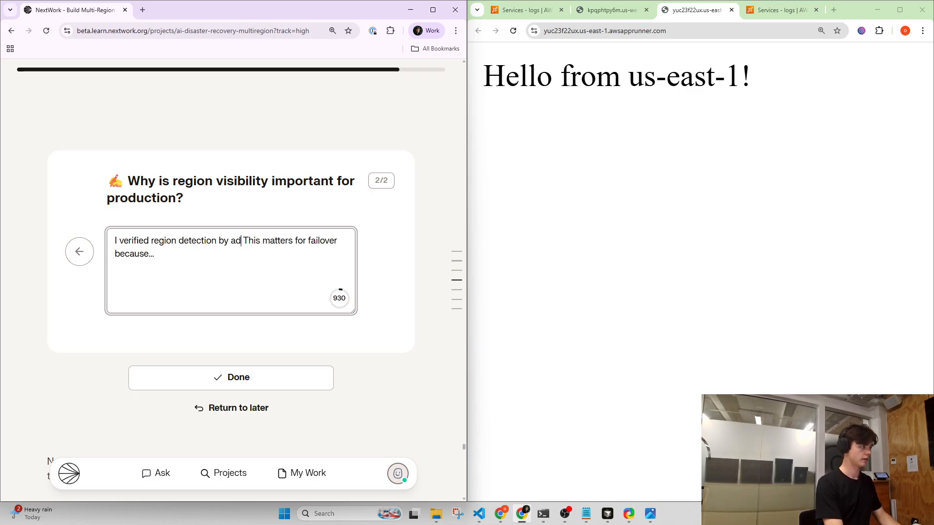
{"action": "type", "text": "the"}
{"action": "key", "text": "BackSpace"}
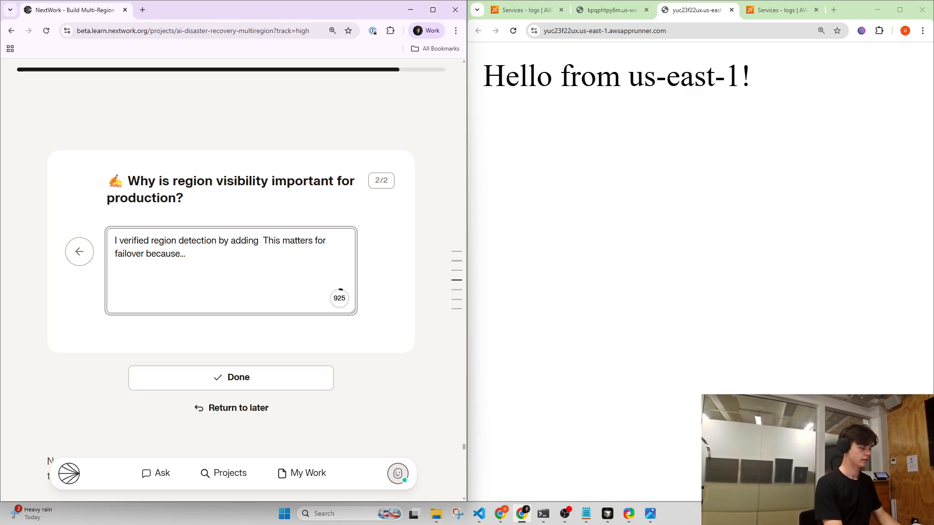
{"action": "type", "text": "the AWS "}
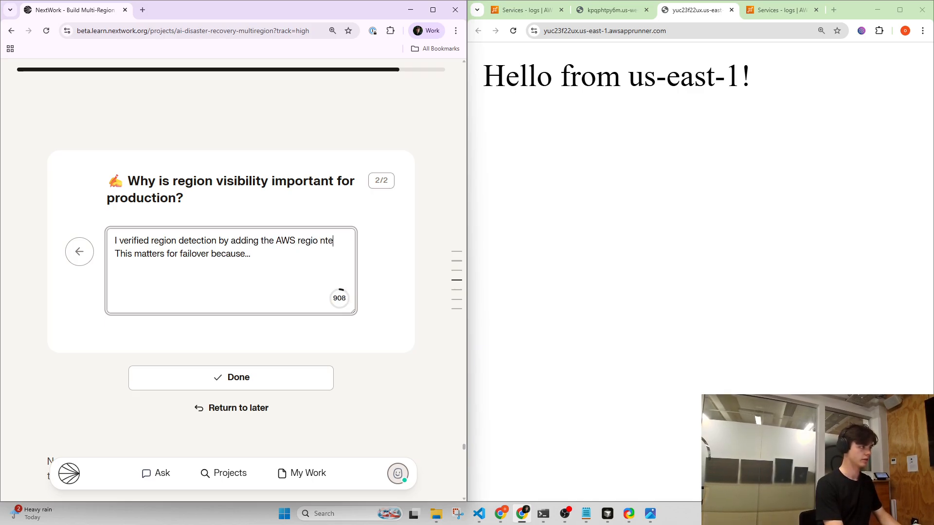
{"action": "type", "text": "region the site was"}
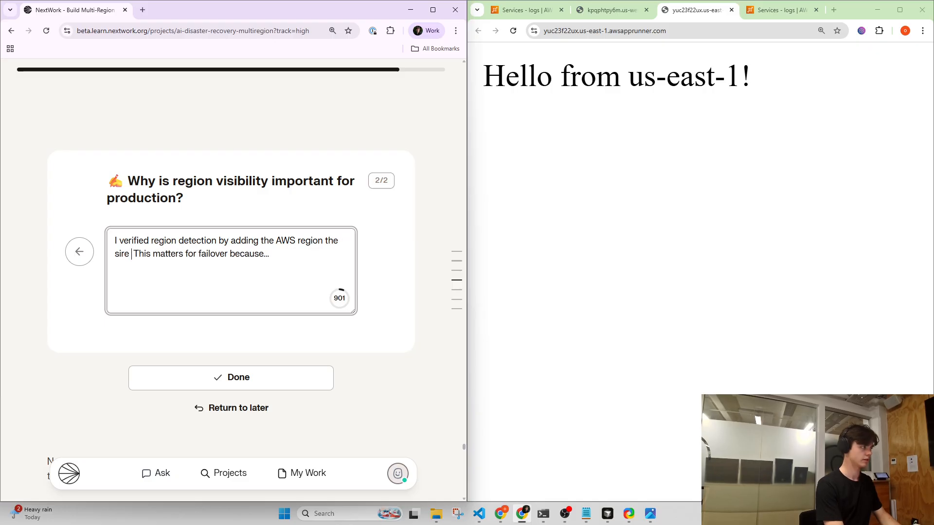
{"action": "type", "text": " being hosted on f"}
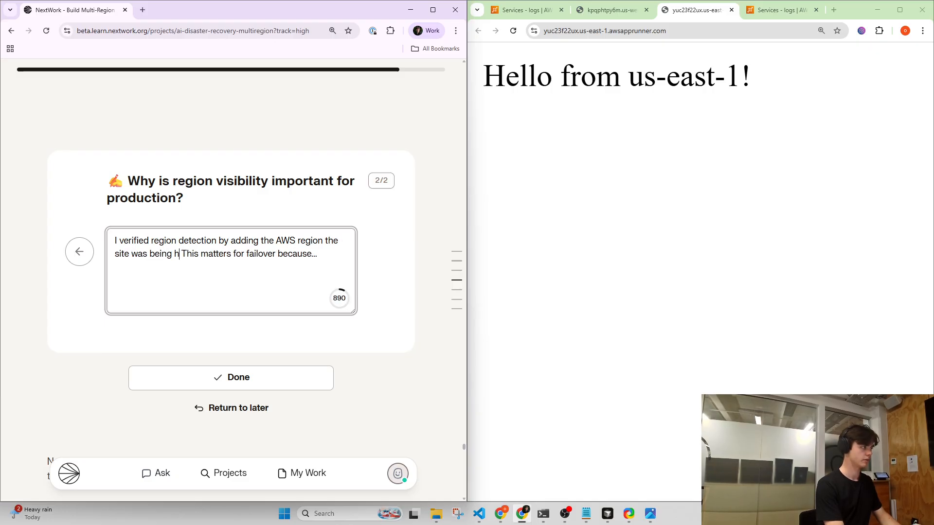